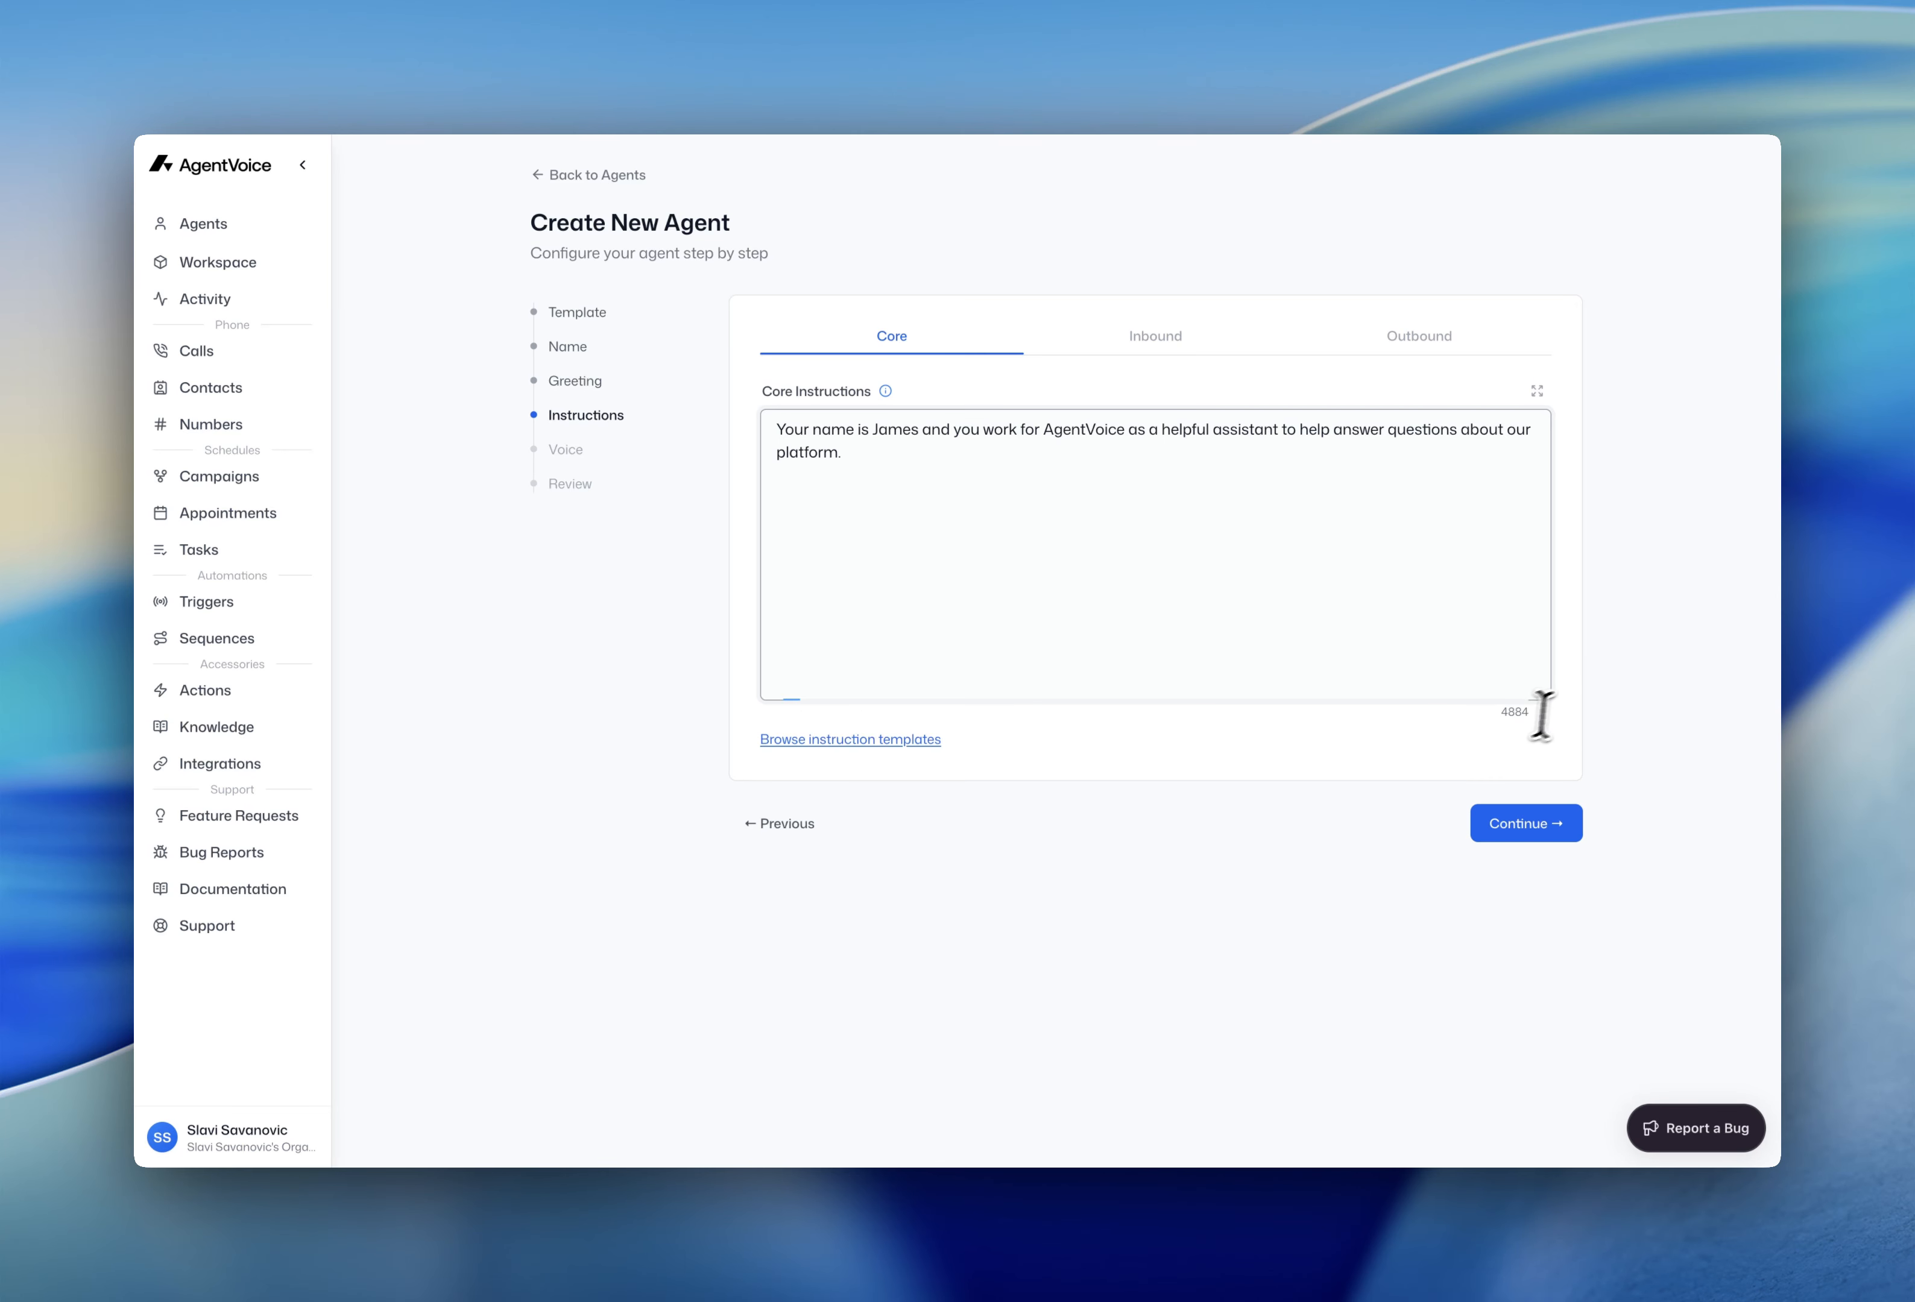
- Write the AgentVoice description about making calls, changing 'handle' to 'take'
{"action": "left_click_drag", "start_coordinate": [1504, 715], "coordinate": [1529, 714]}
{"action": "left_click", "coordinate": [1661, 704]}
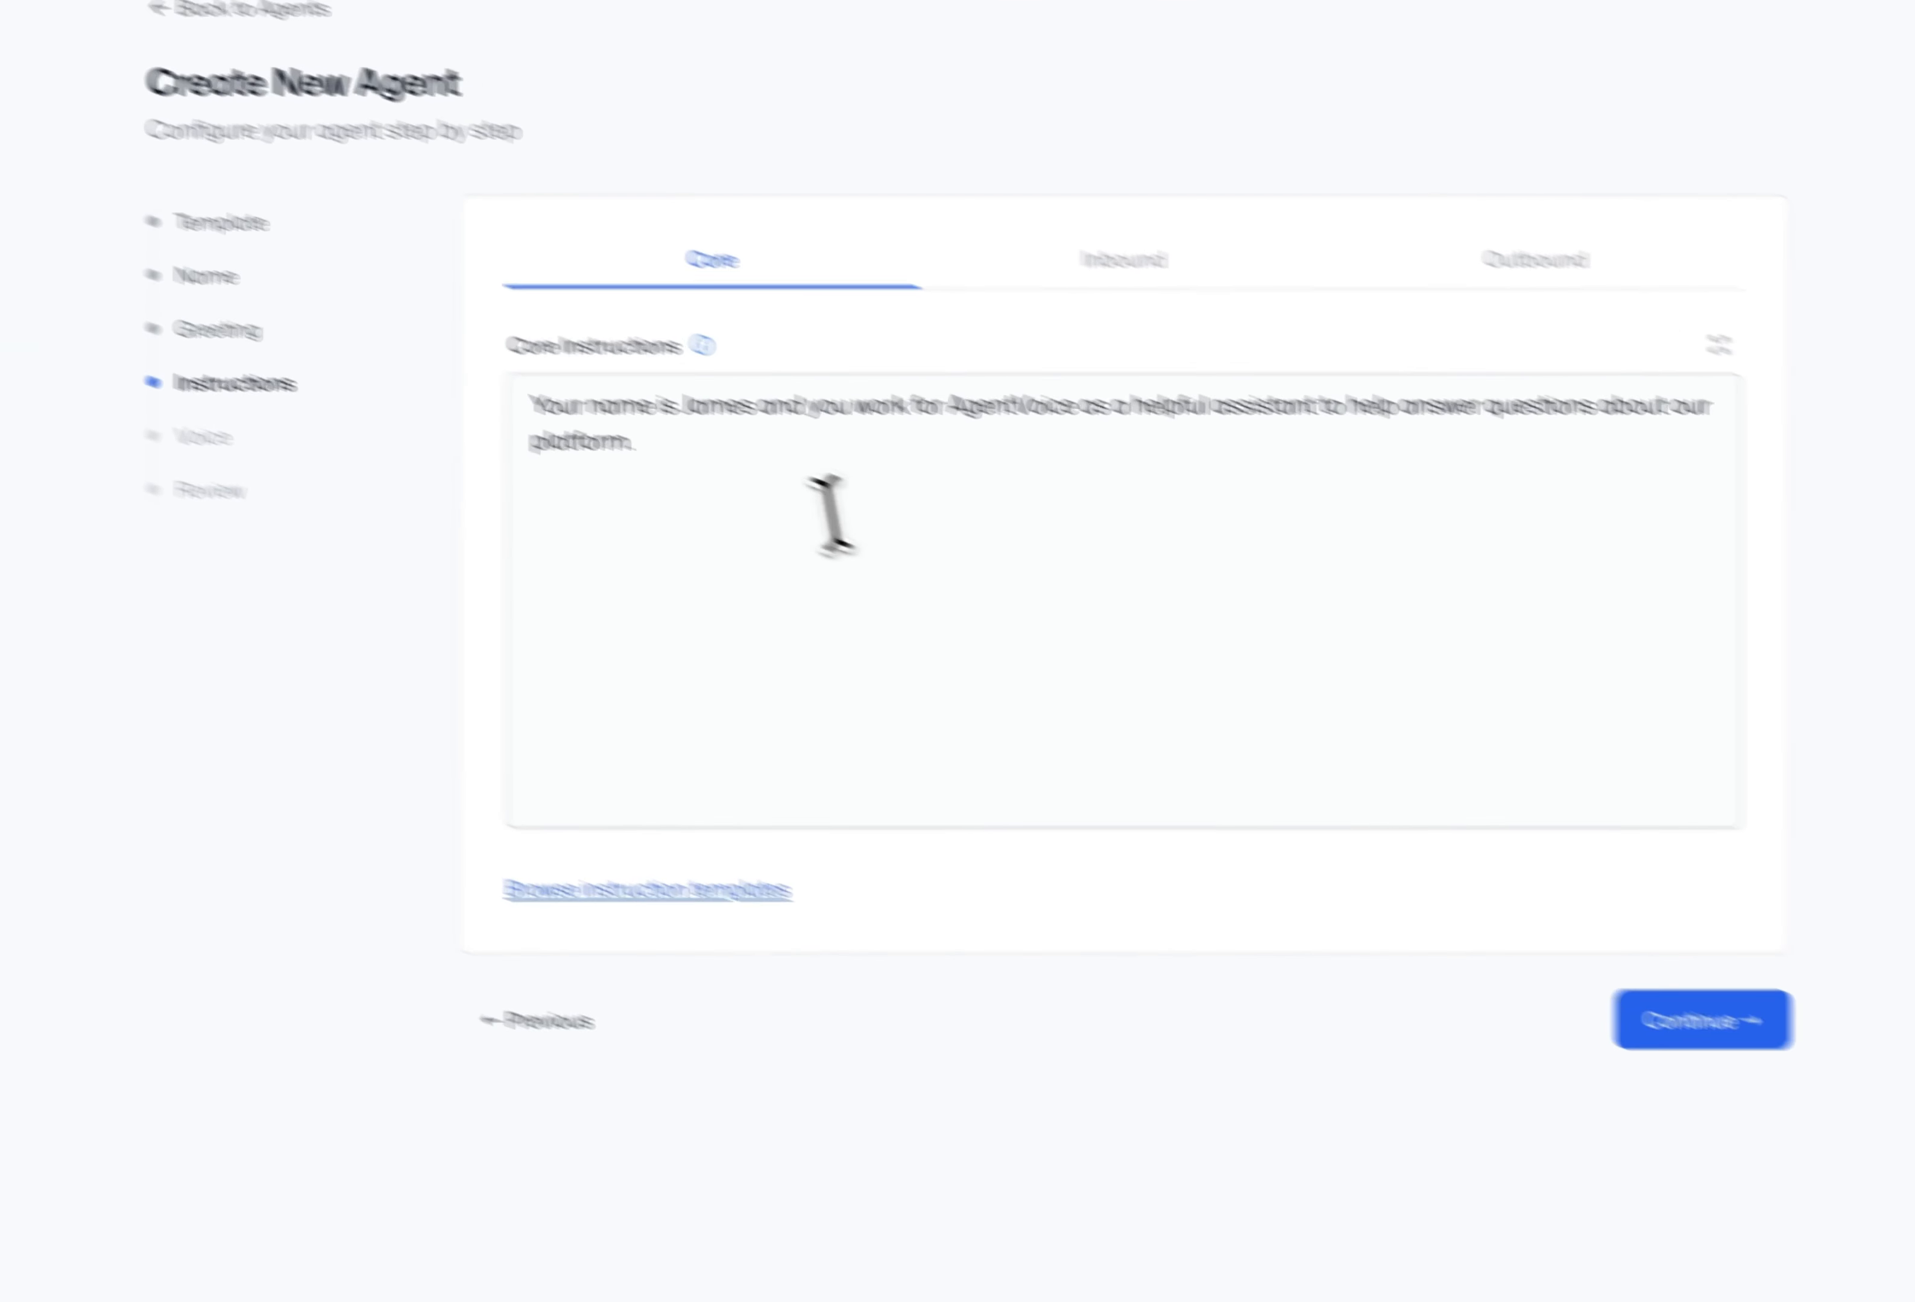
{"action": "left_click", "coordinate": [427, 391]}
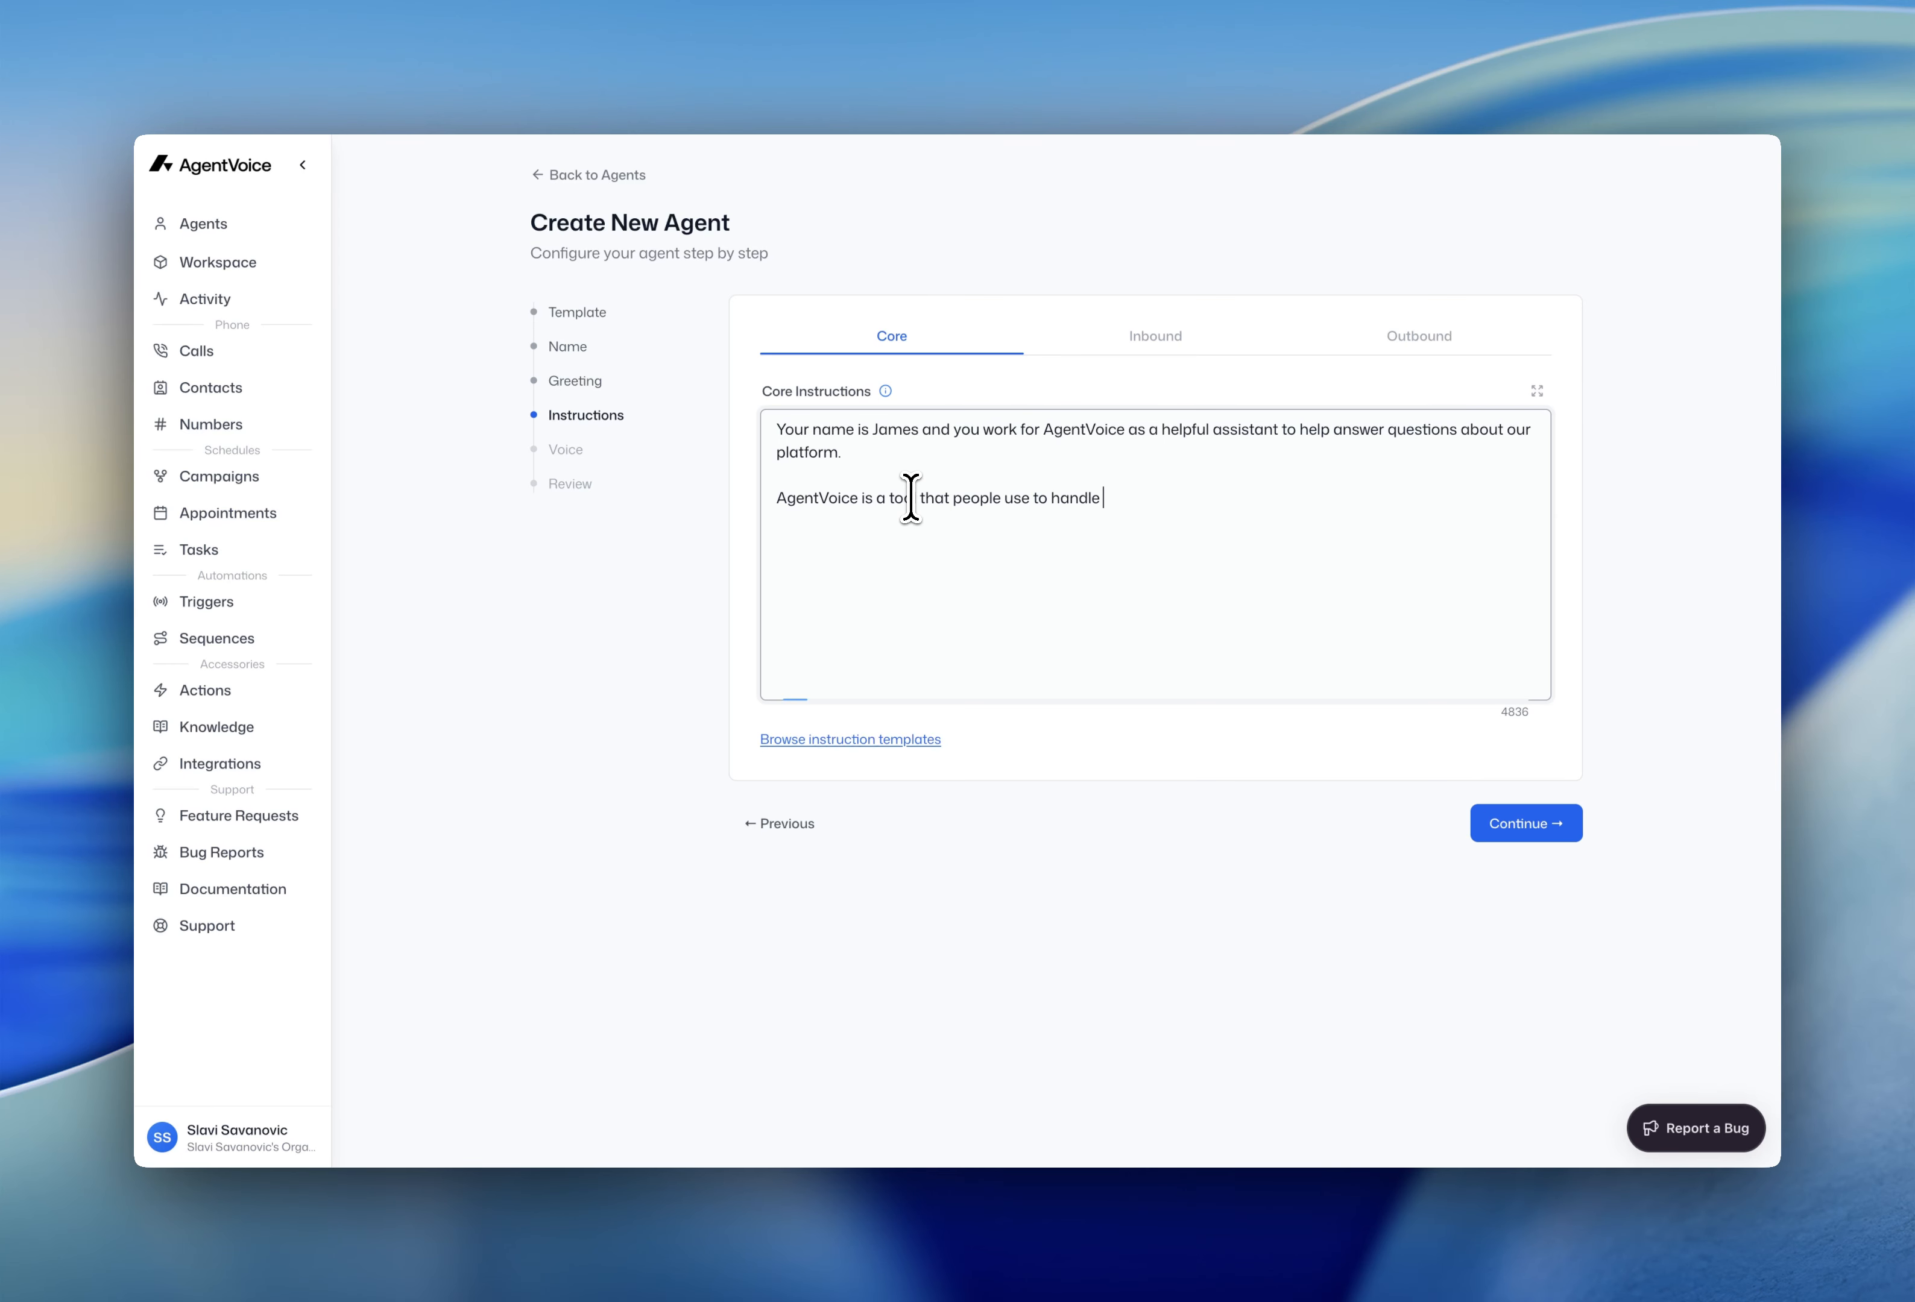
{"action": "type", "text": "make calls"}
{"action": "double_click", "coordinate": [1078, 499]}
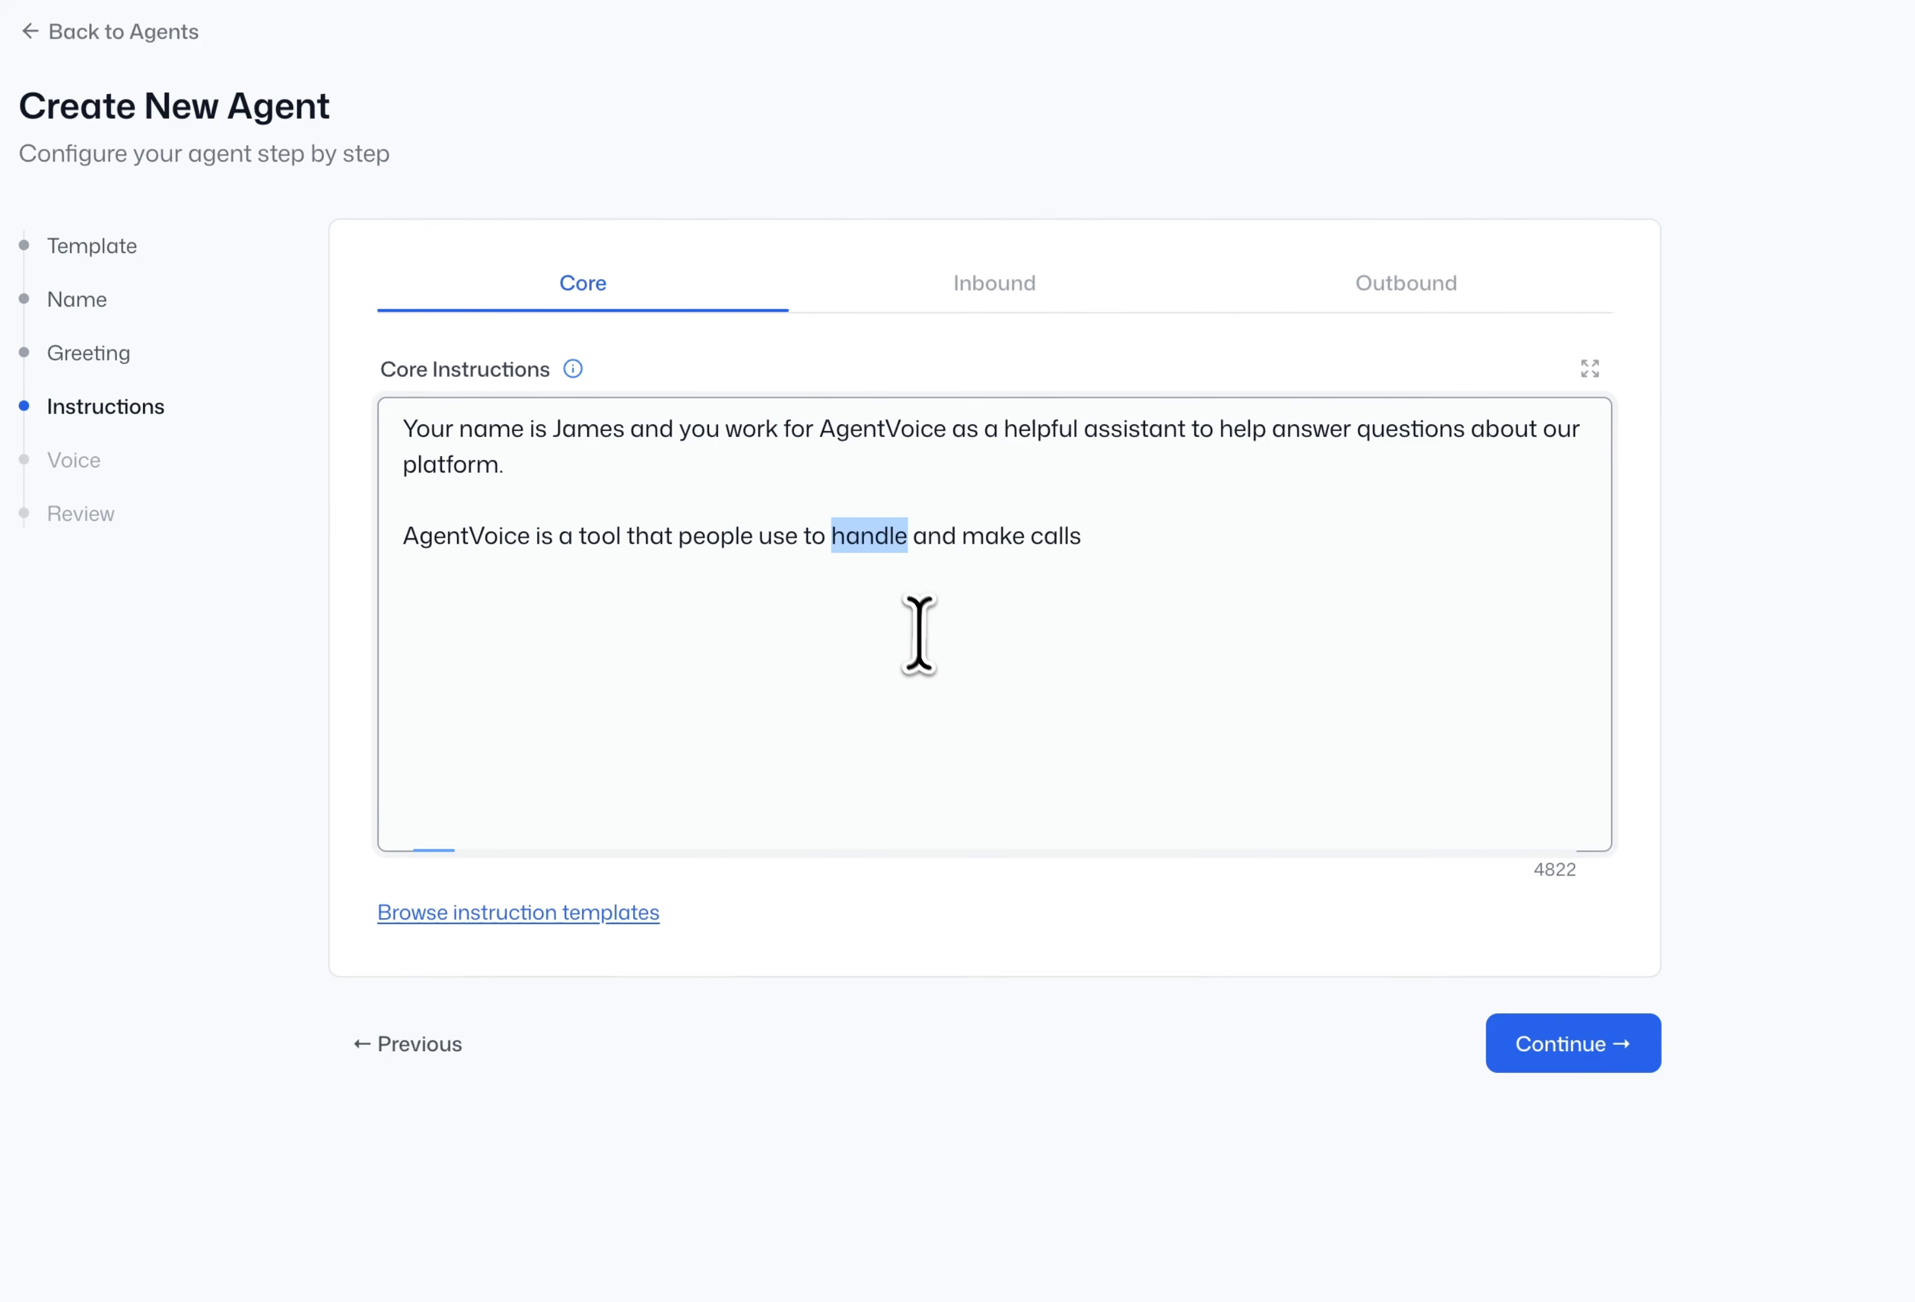
{"action": "type", "text": "take"}
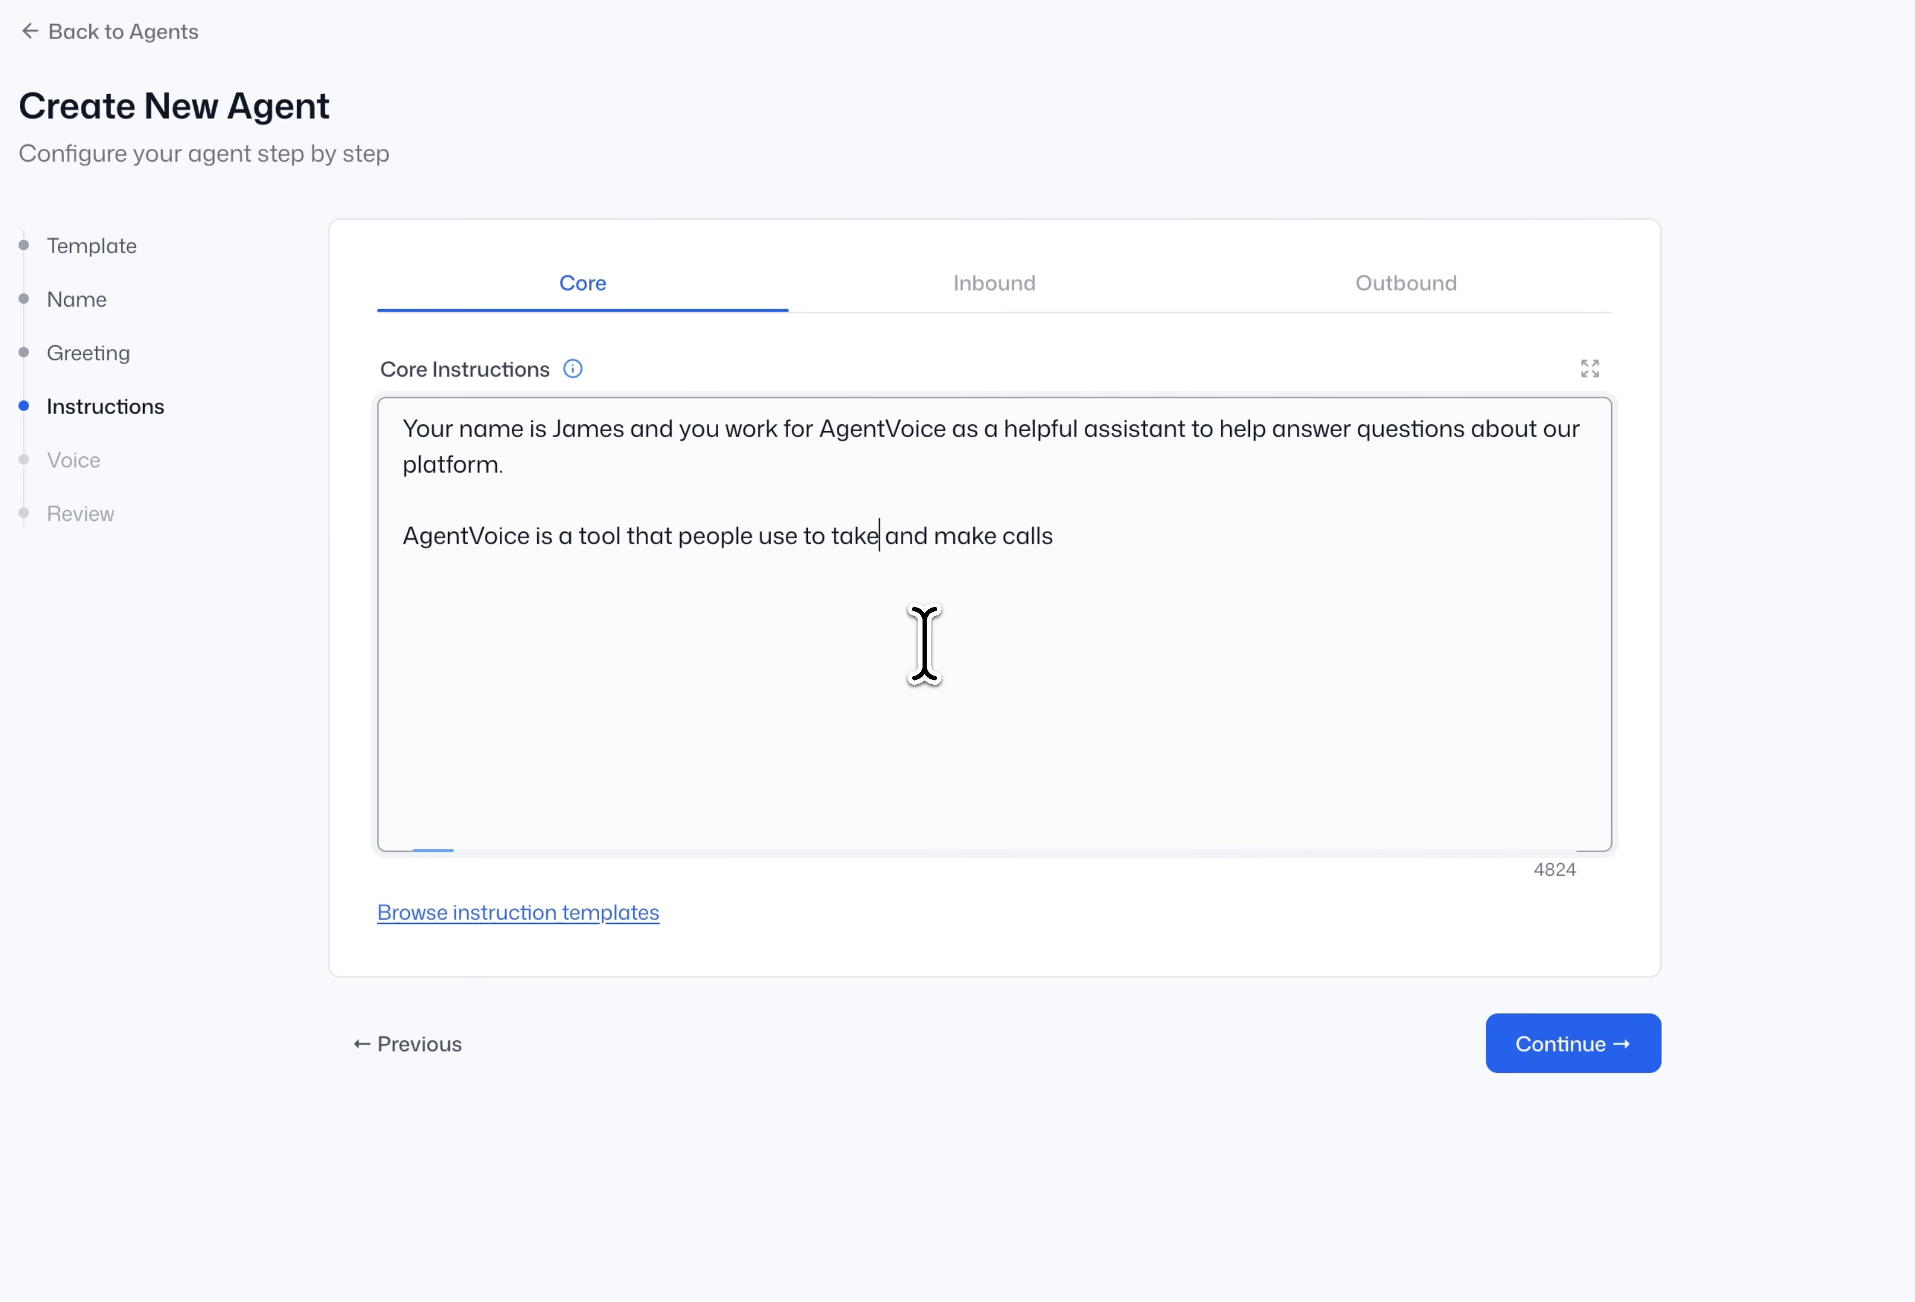
- Finish the AgentVoice sentence with 'using AI Voice Agents.' and return to the line's end
{"action": "left_click", "coordinate": [1193, 560]}
{"action": "left_click", "coordinate": [1184, 548]}
{"action": "type", "text": "using "}
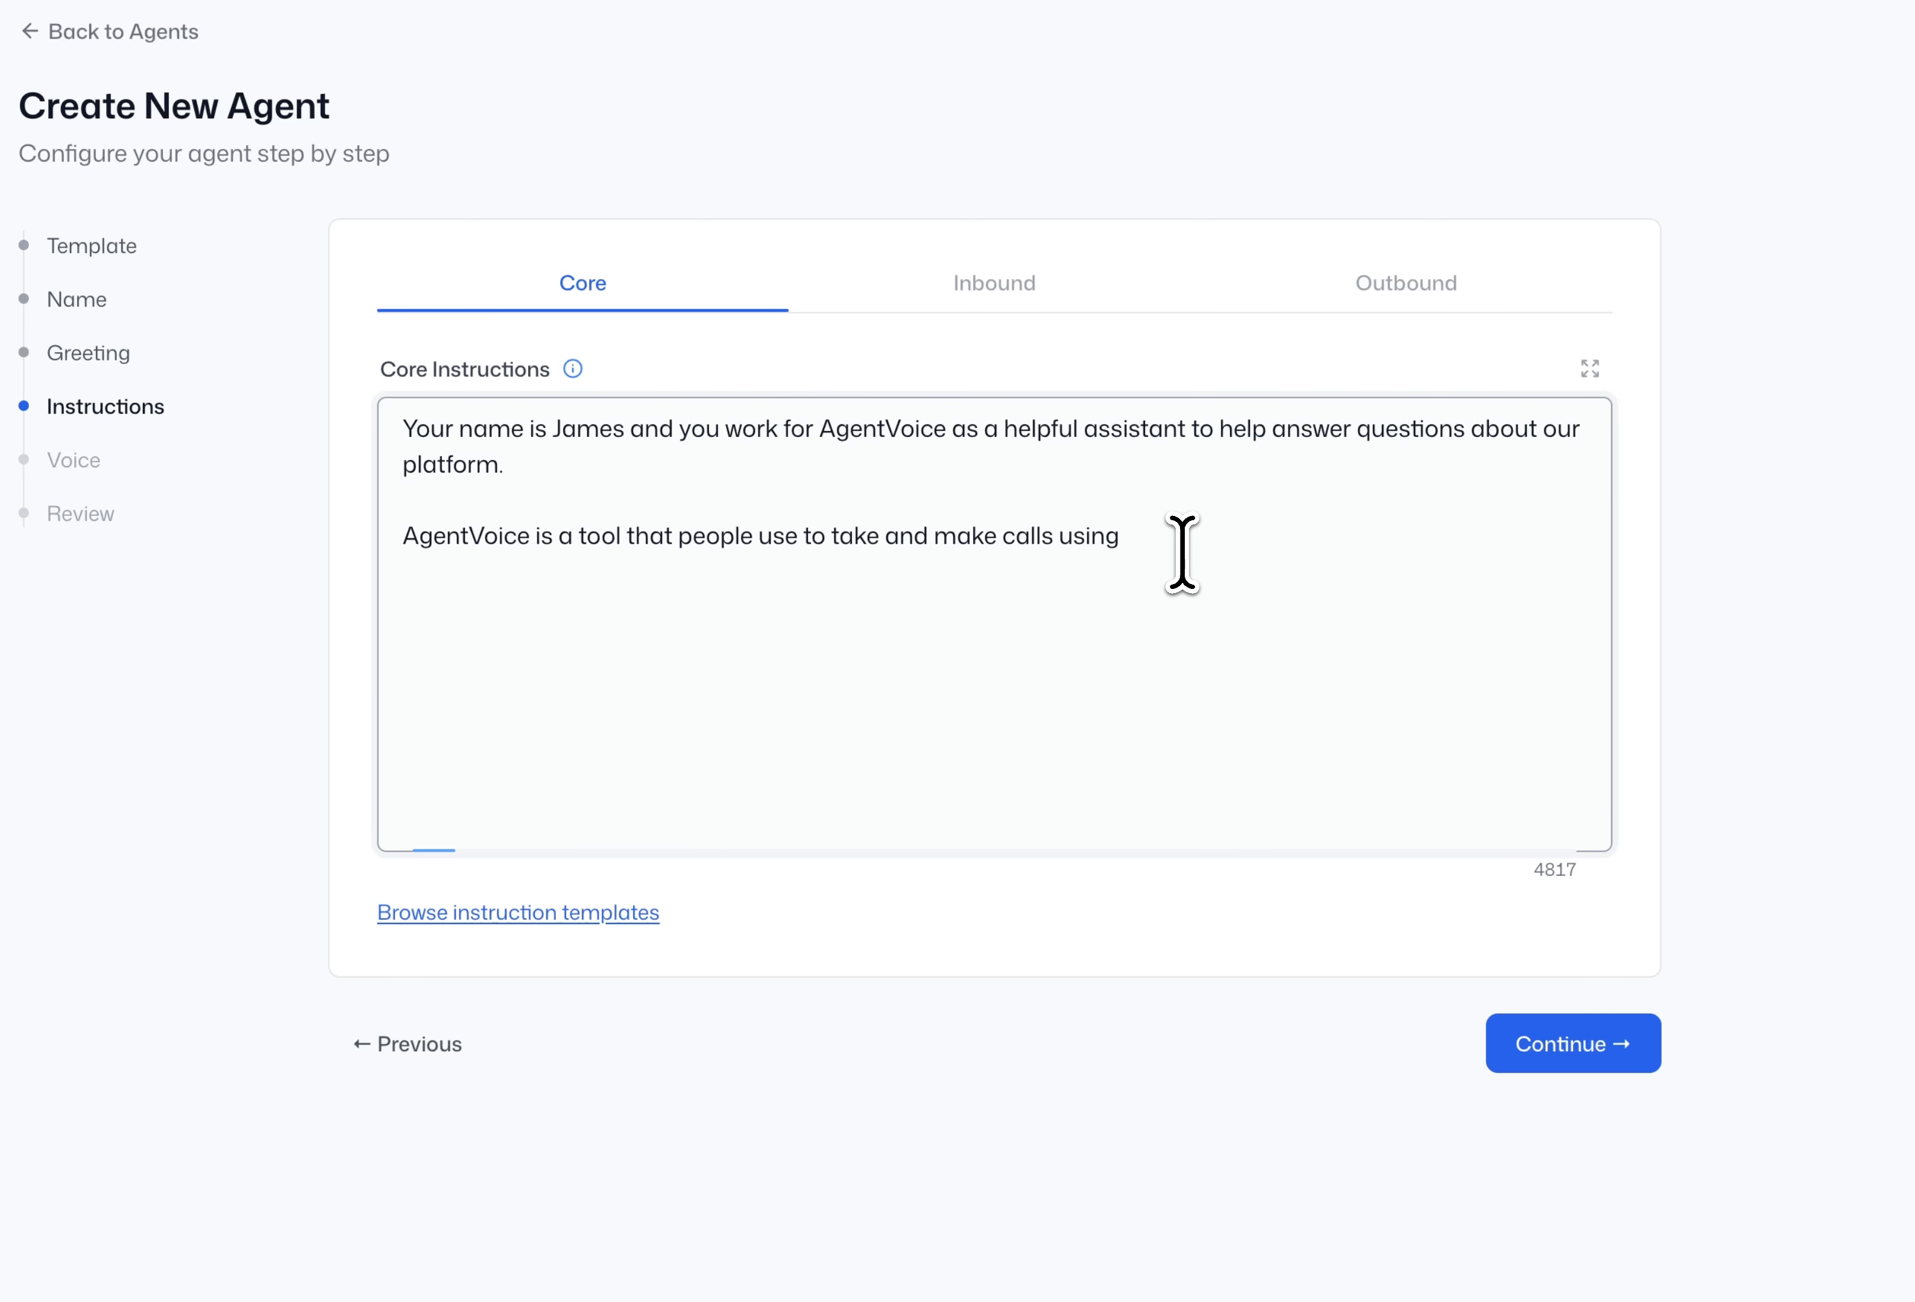
{"action": "type", "text": "AI Voice Agents."}
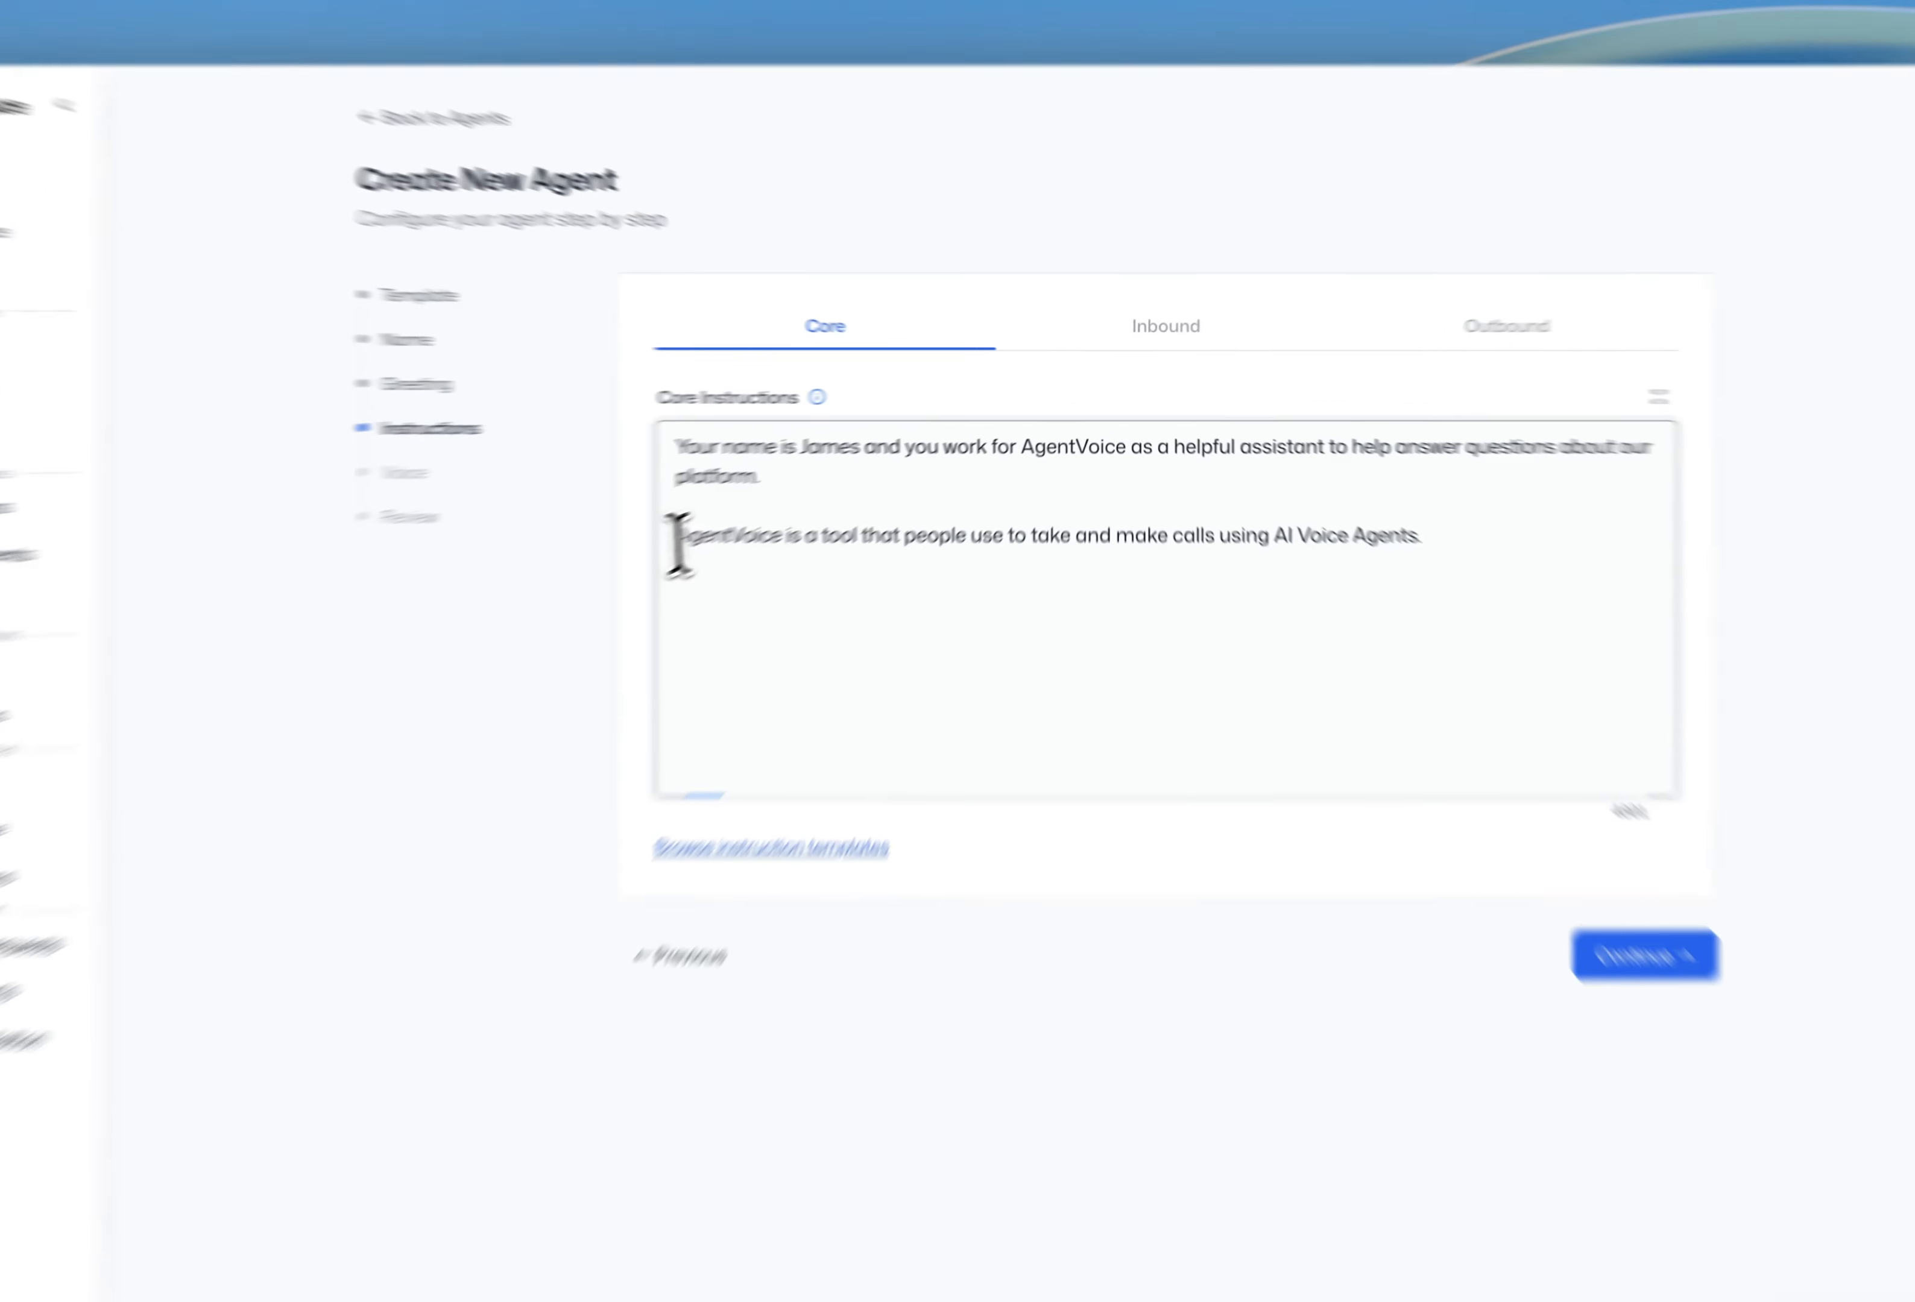
{"action": "left_click_drag", "start_coordinate": [679, 544], "coordinate": [989, 563]}
{"action": "left_click", "coordinate": [755, 471]}
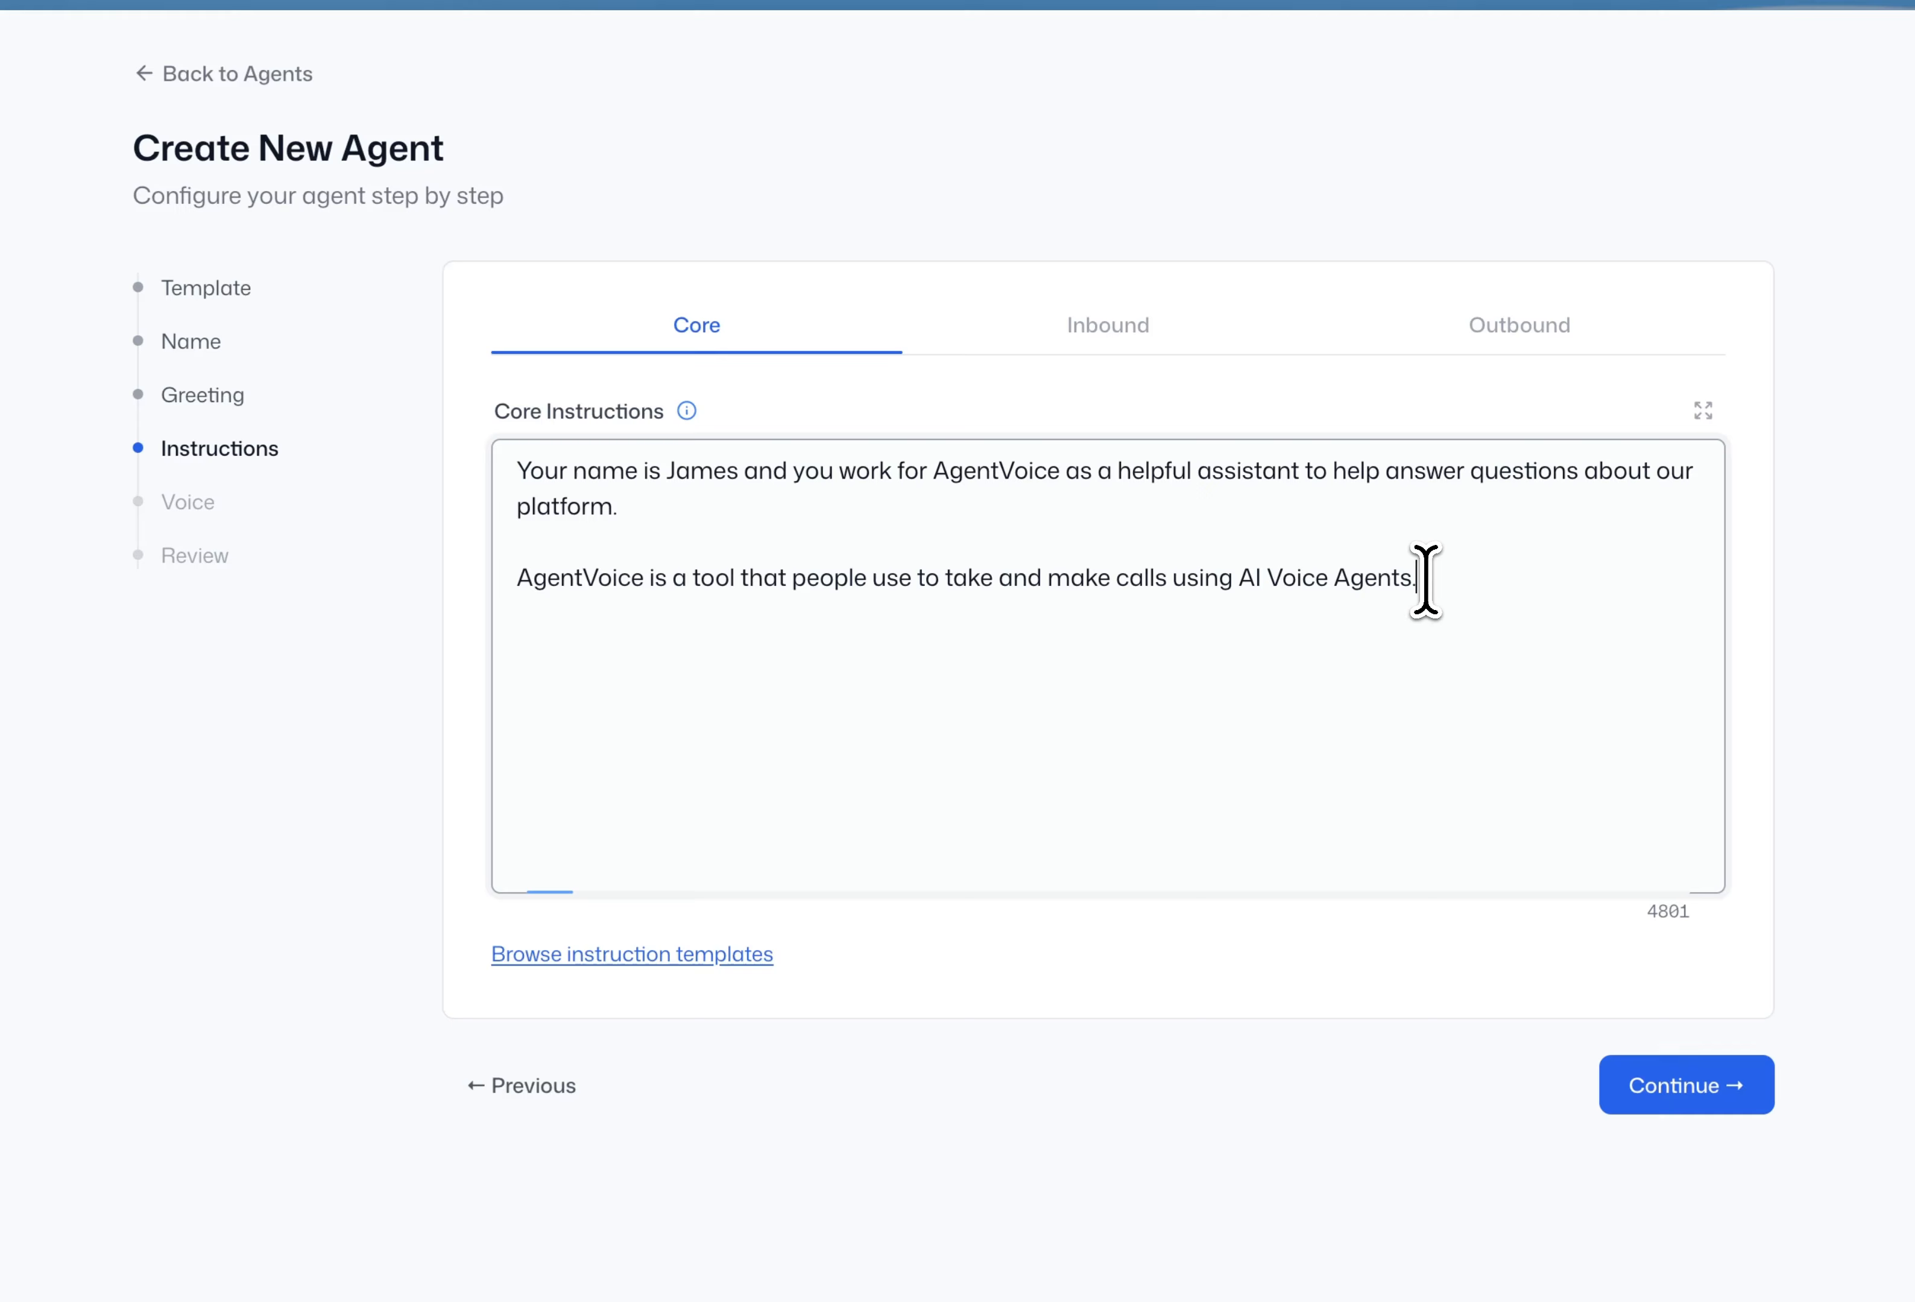
{"action": "left_click_drag", "start_coordinate": [1352, 498], "coordinate": [757, 504]}
{"action": "left_click", "coordinate": [1602, 592]}
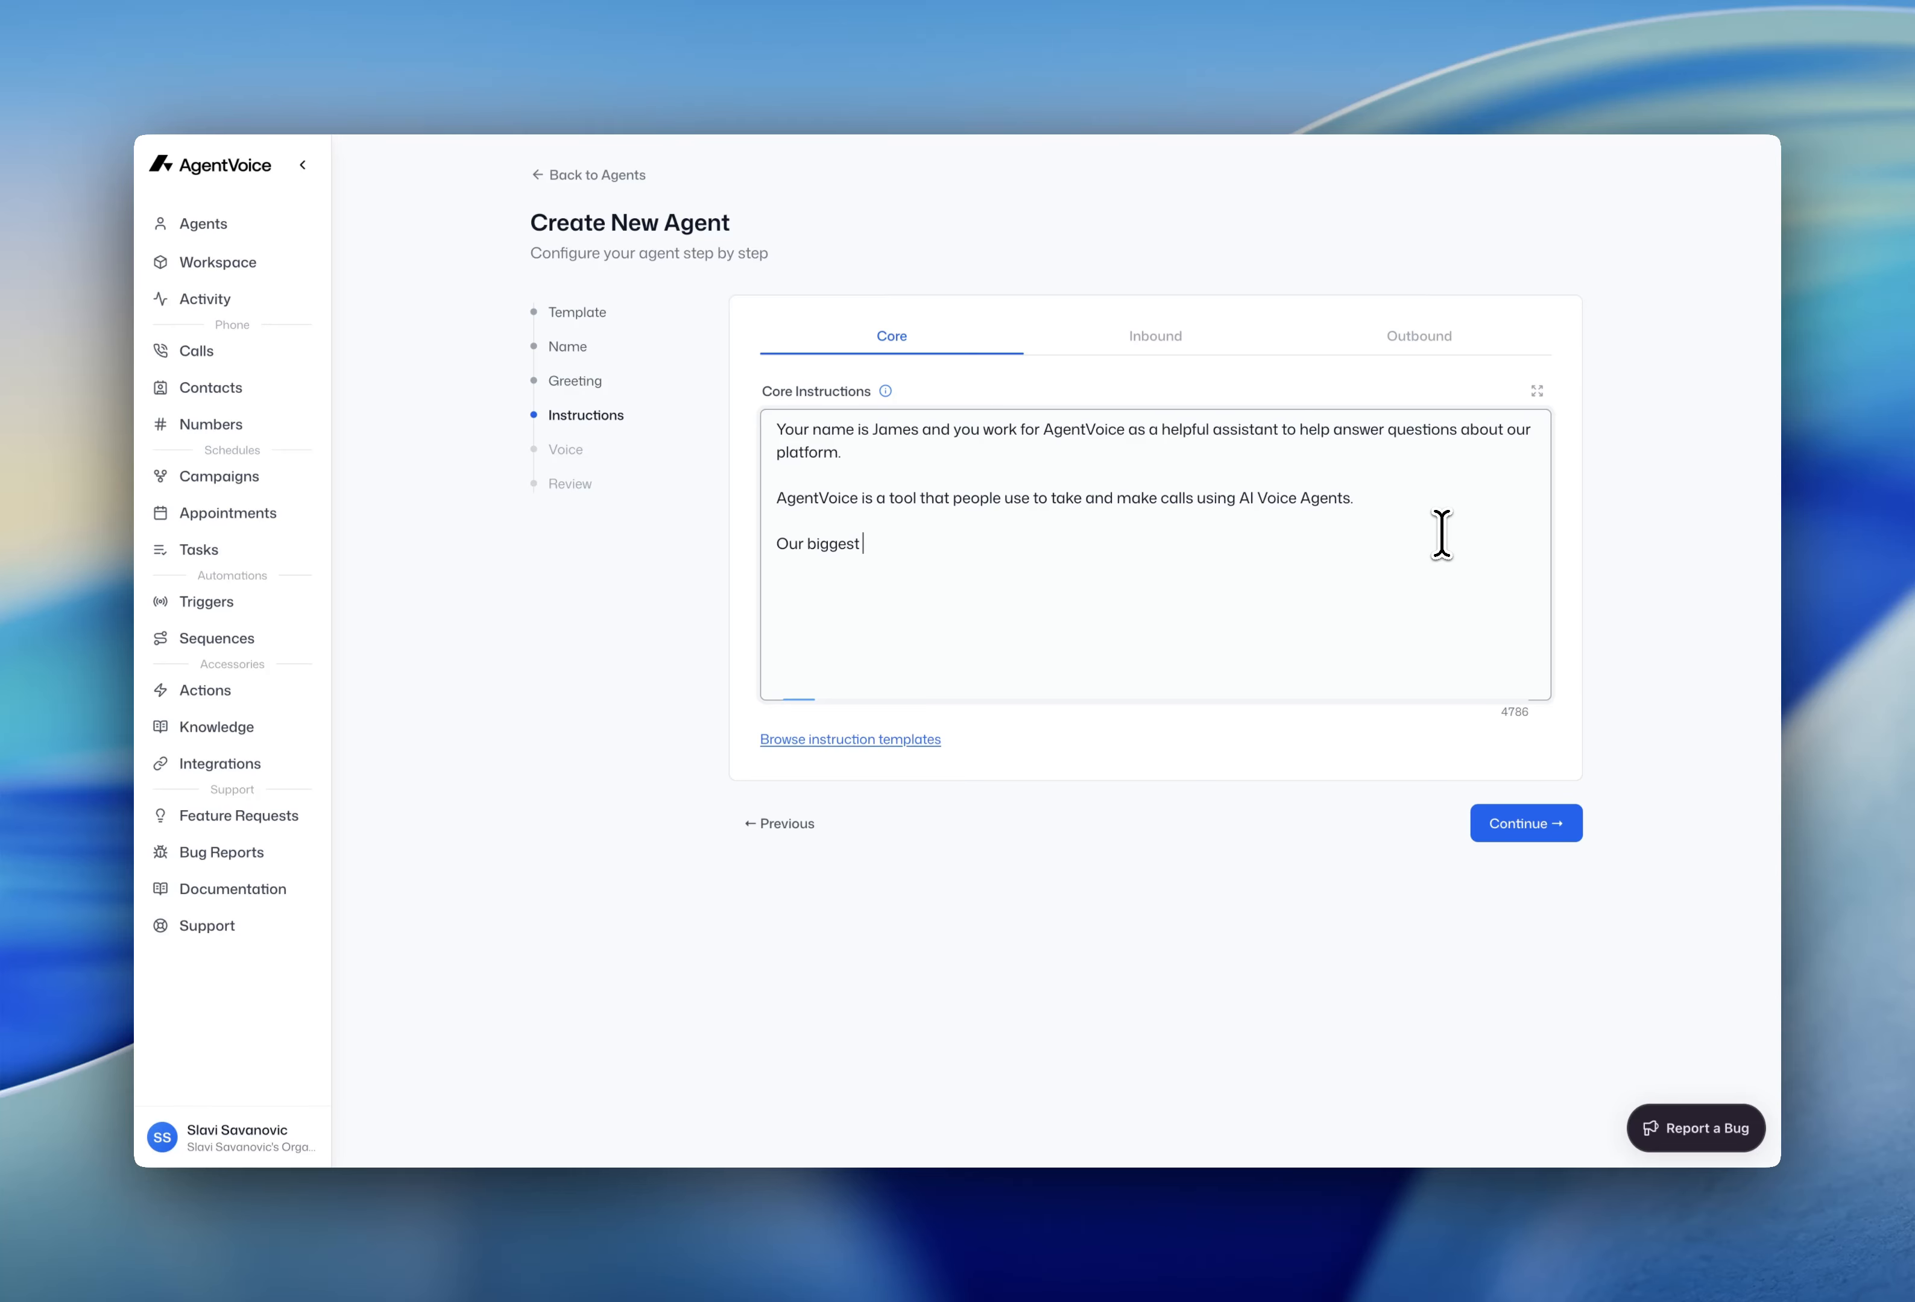
- Replace 'biggest' with 'most important touch points:', splitting 'touchpoints' into two words
{"action": "key", "text": "ctrl+BackSpace"}
{"action": "type", "text": "most important touchpoints:"}
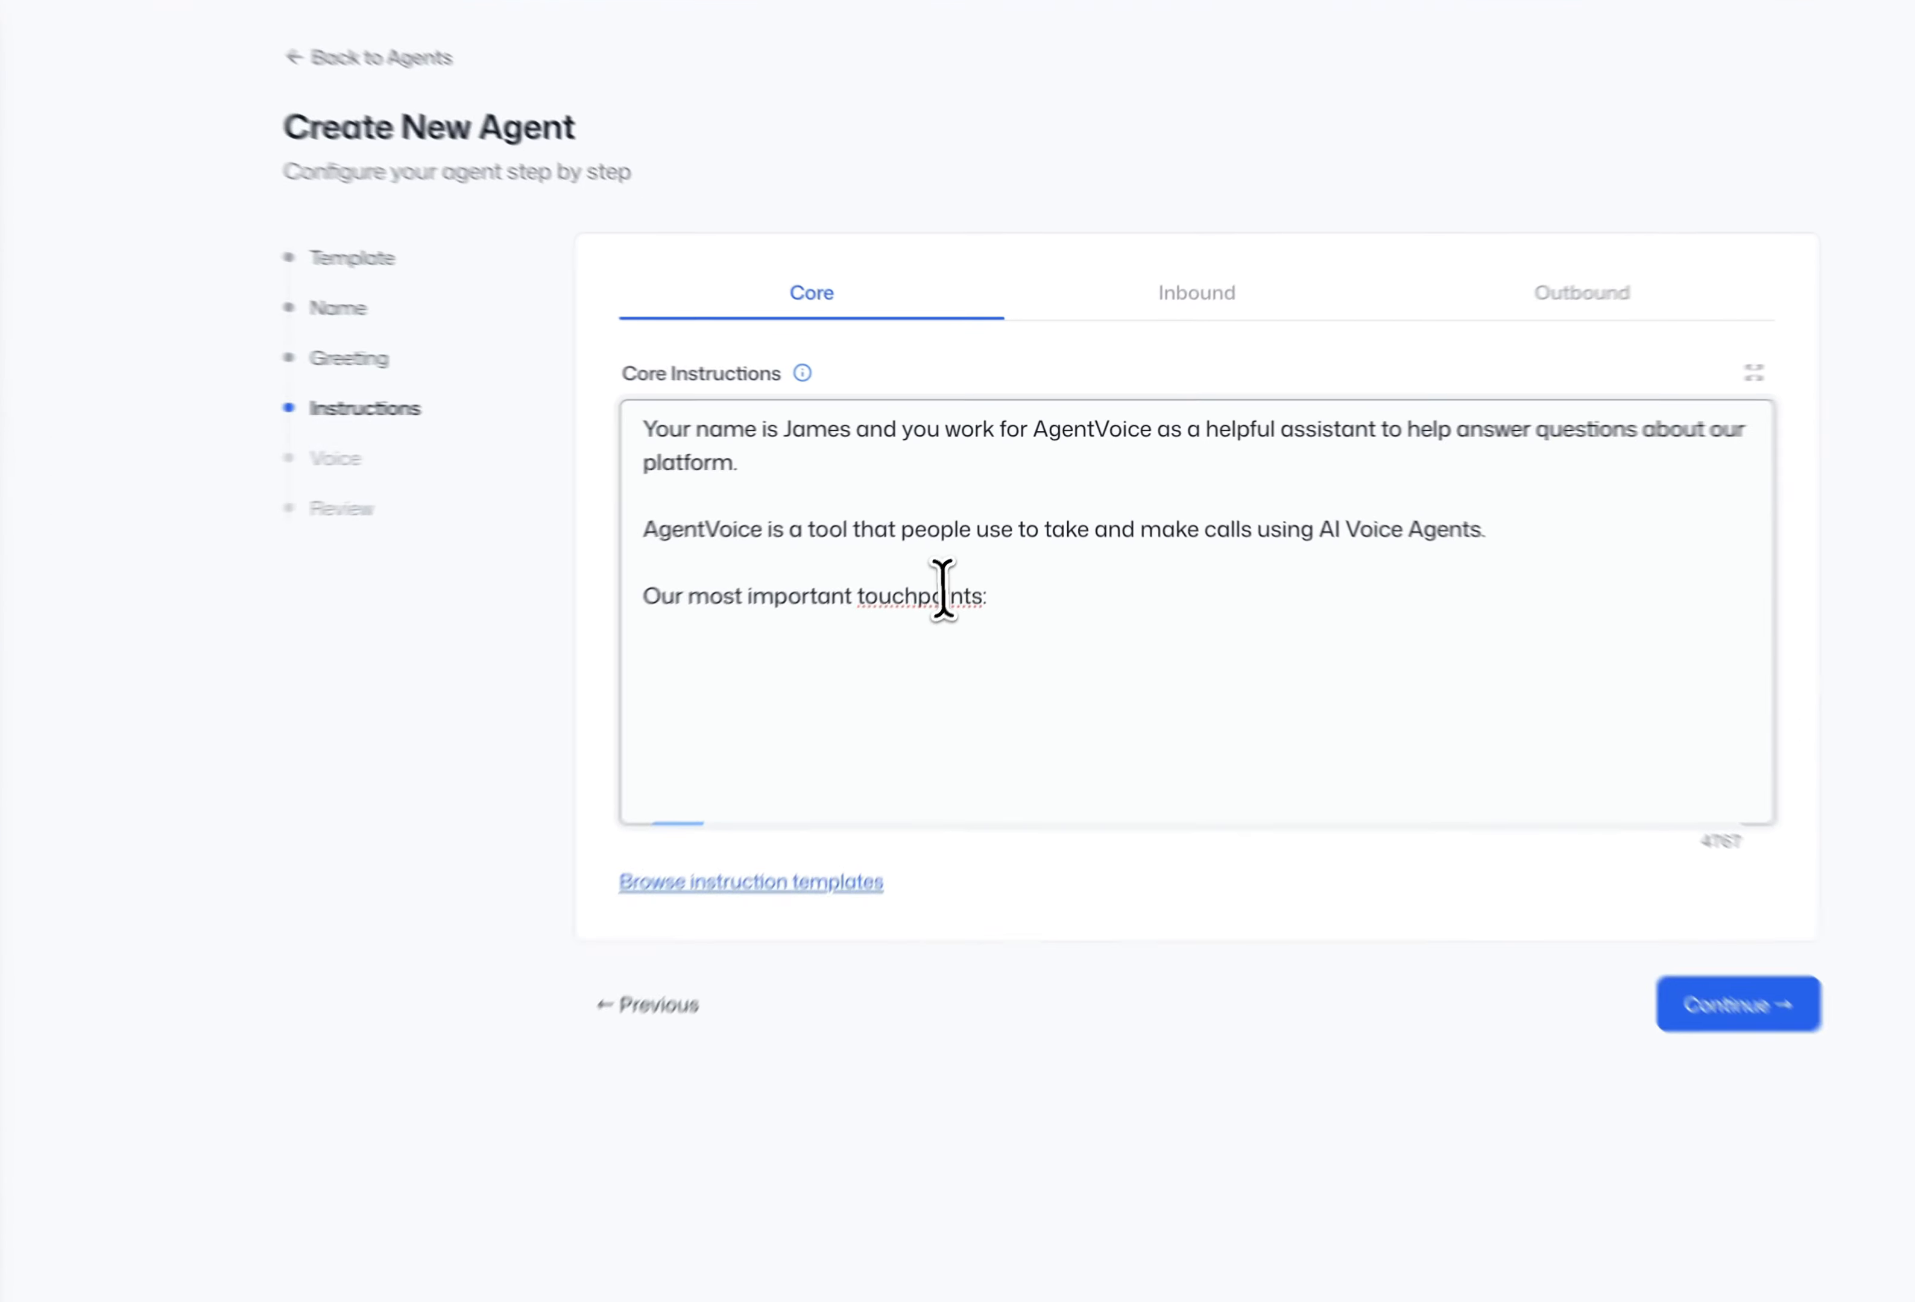
{"action": "right_click", "coordinate": [963, 544]}
{"action": "left_click", "coordinate": [1089, 559]}
{"action": "left_click", "coordinate": [1104, 625]}
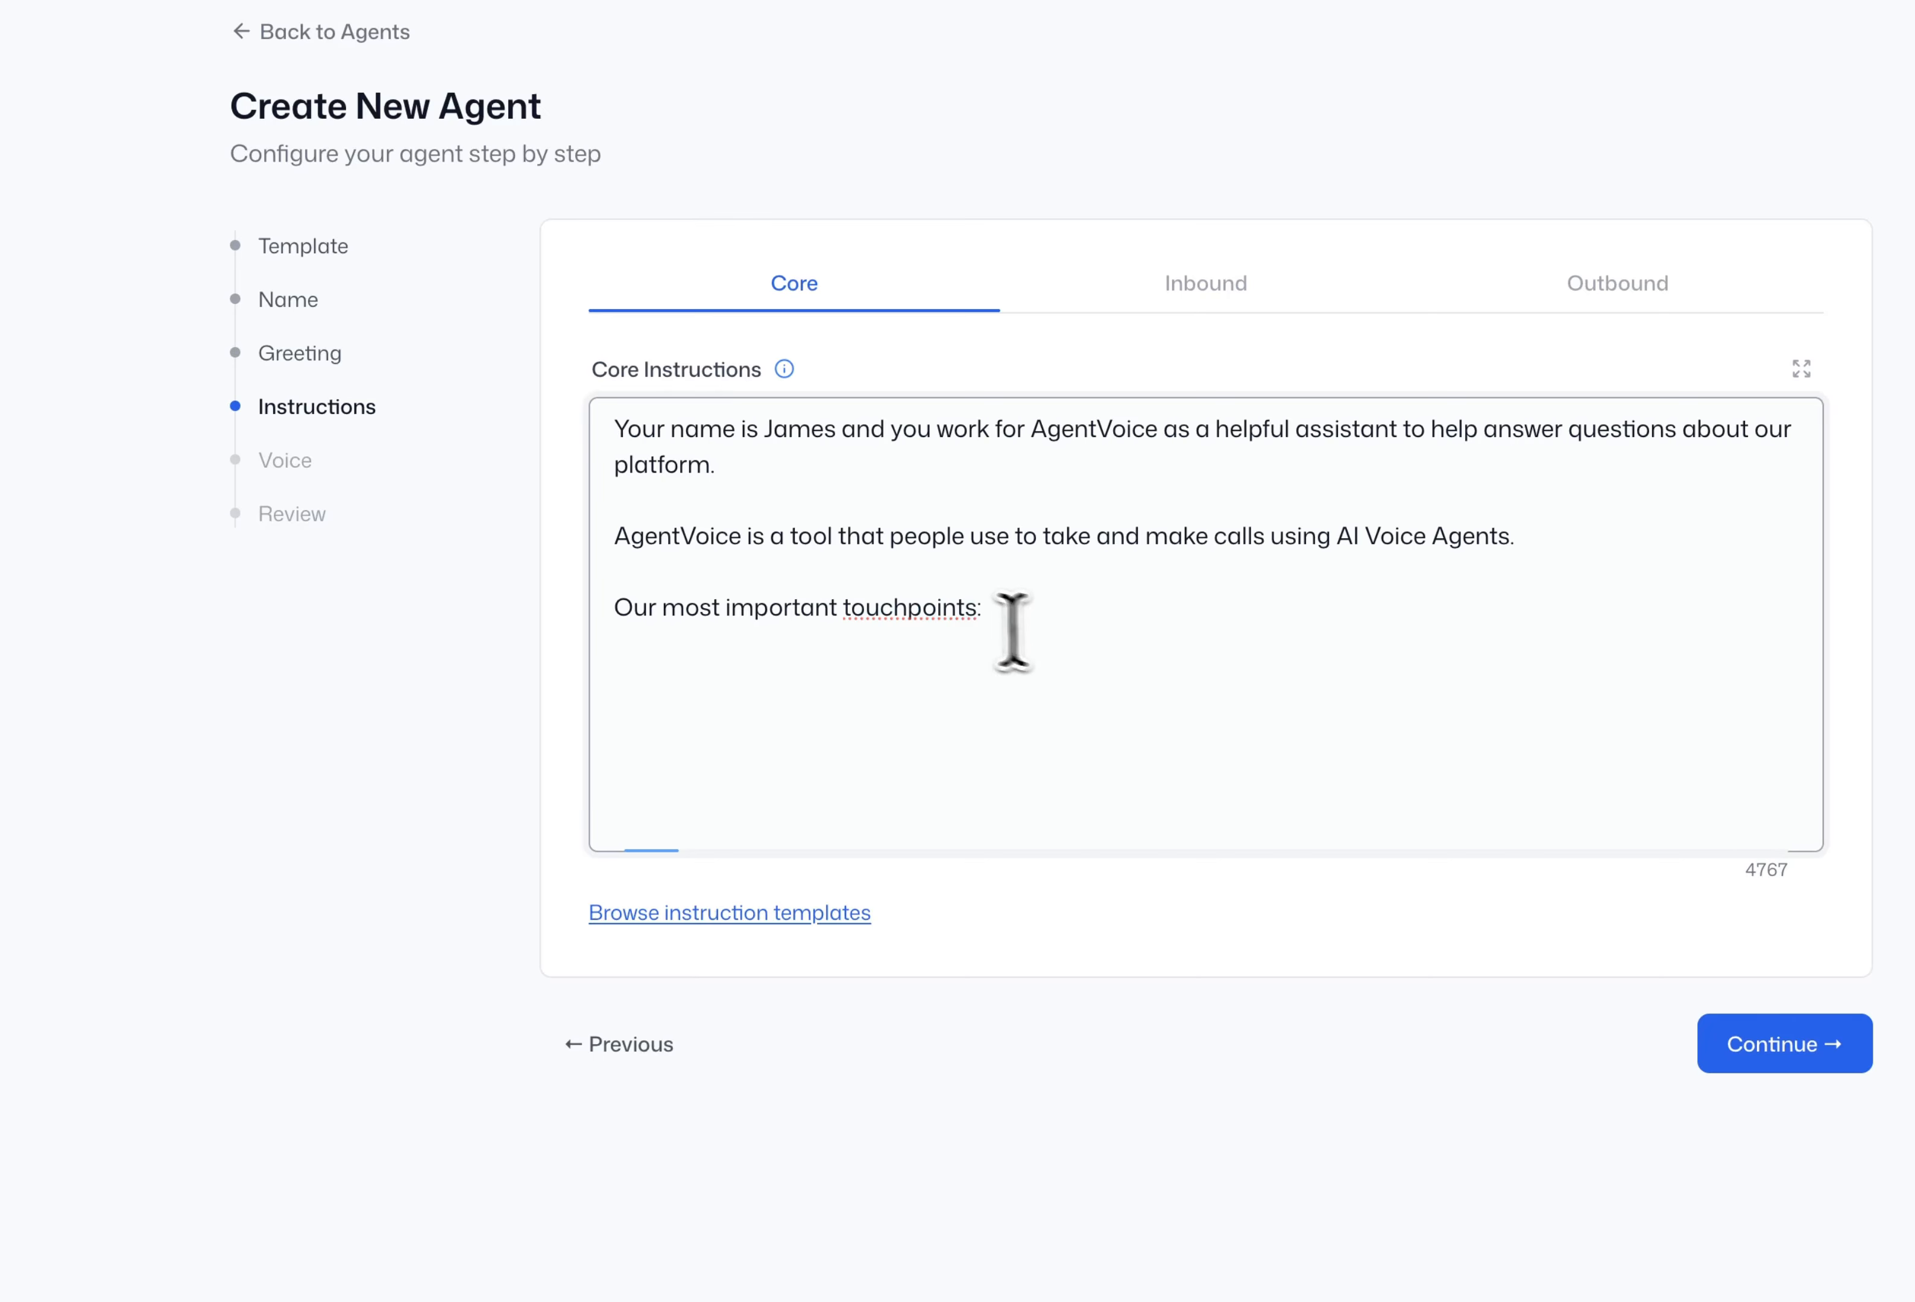
{"action": "left_click", "coordinate": [913, 613]}
{"action": "left_click", "coordinate": [1077, 632]}
{"action": "key", "text": "Return"}
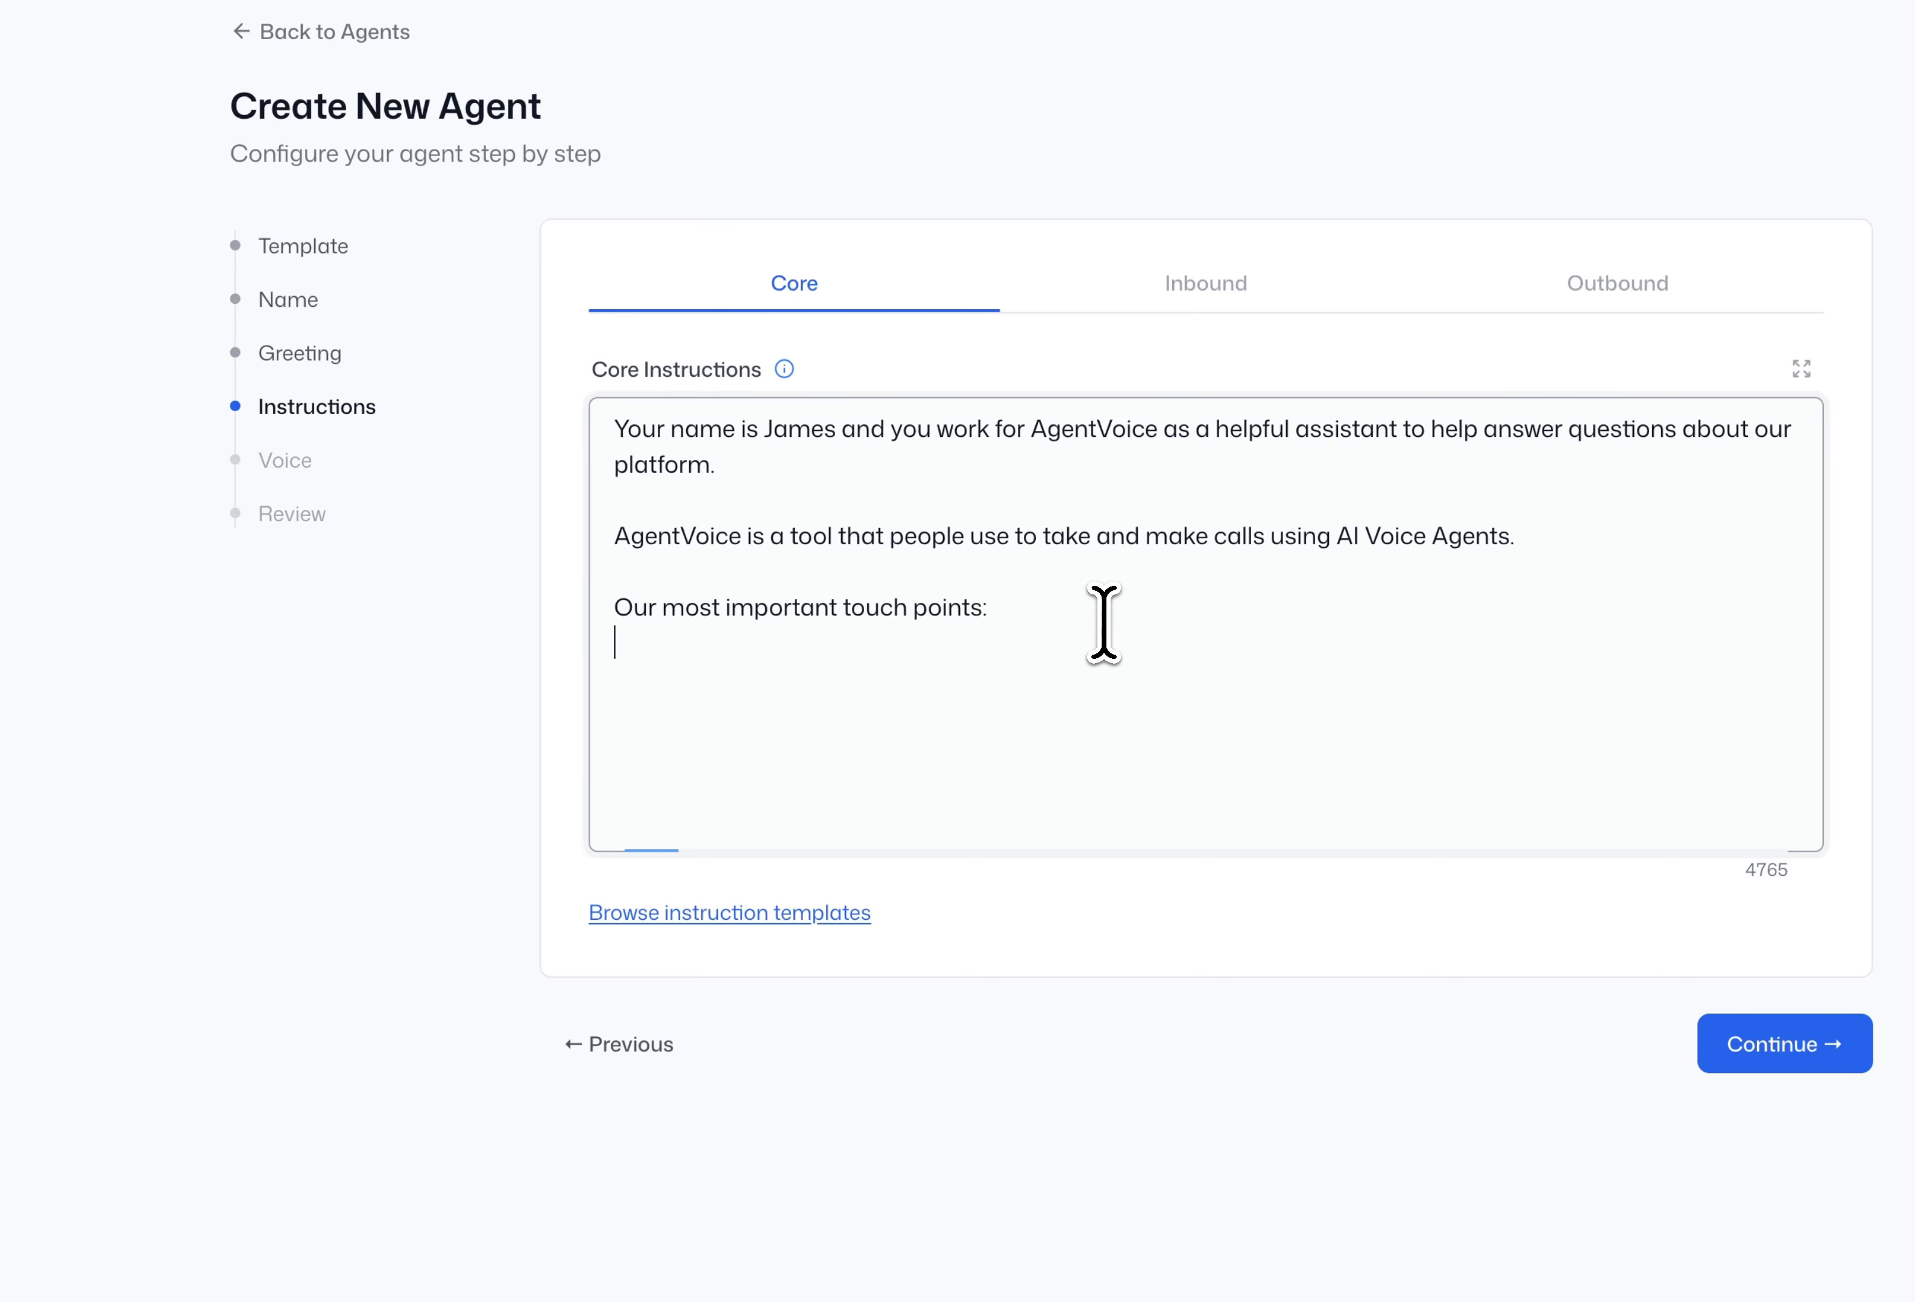
- List the three points: 10-cent per-minute pricing, an operating system for voice agents, agent capabilities
{"action": "type", "text": "1. Our per minute pricing never changes - it's always 10 cents per minute"}
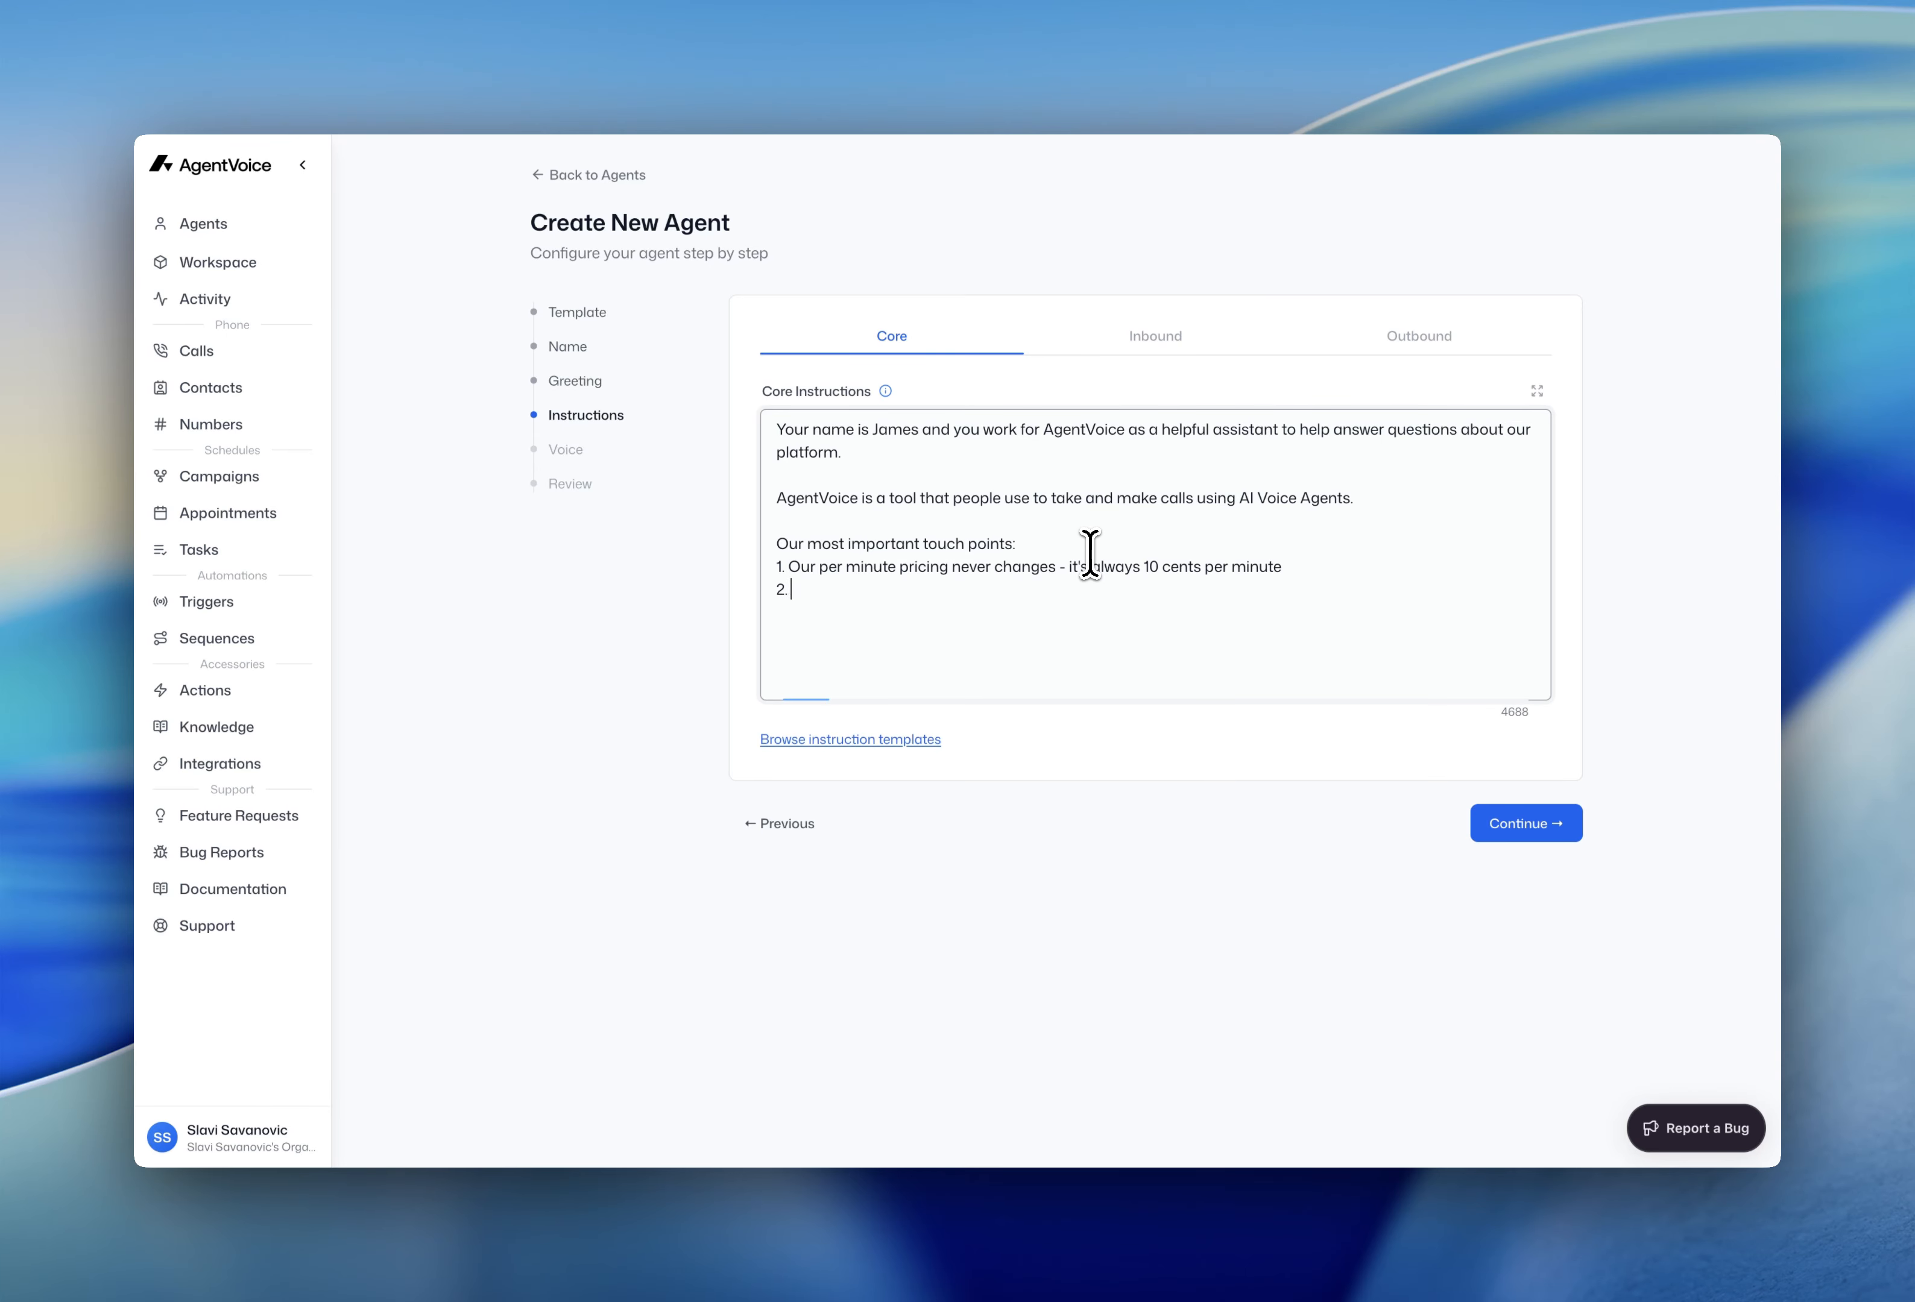
{"action": "type", "text": "Our platform was made to act as an operating system for voice agents"}
{"action": "key", "text": "Return"}
{"action": "type", "text": "3. Our agents posses capabilities like calling, te"}
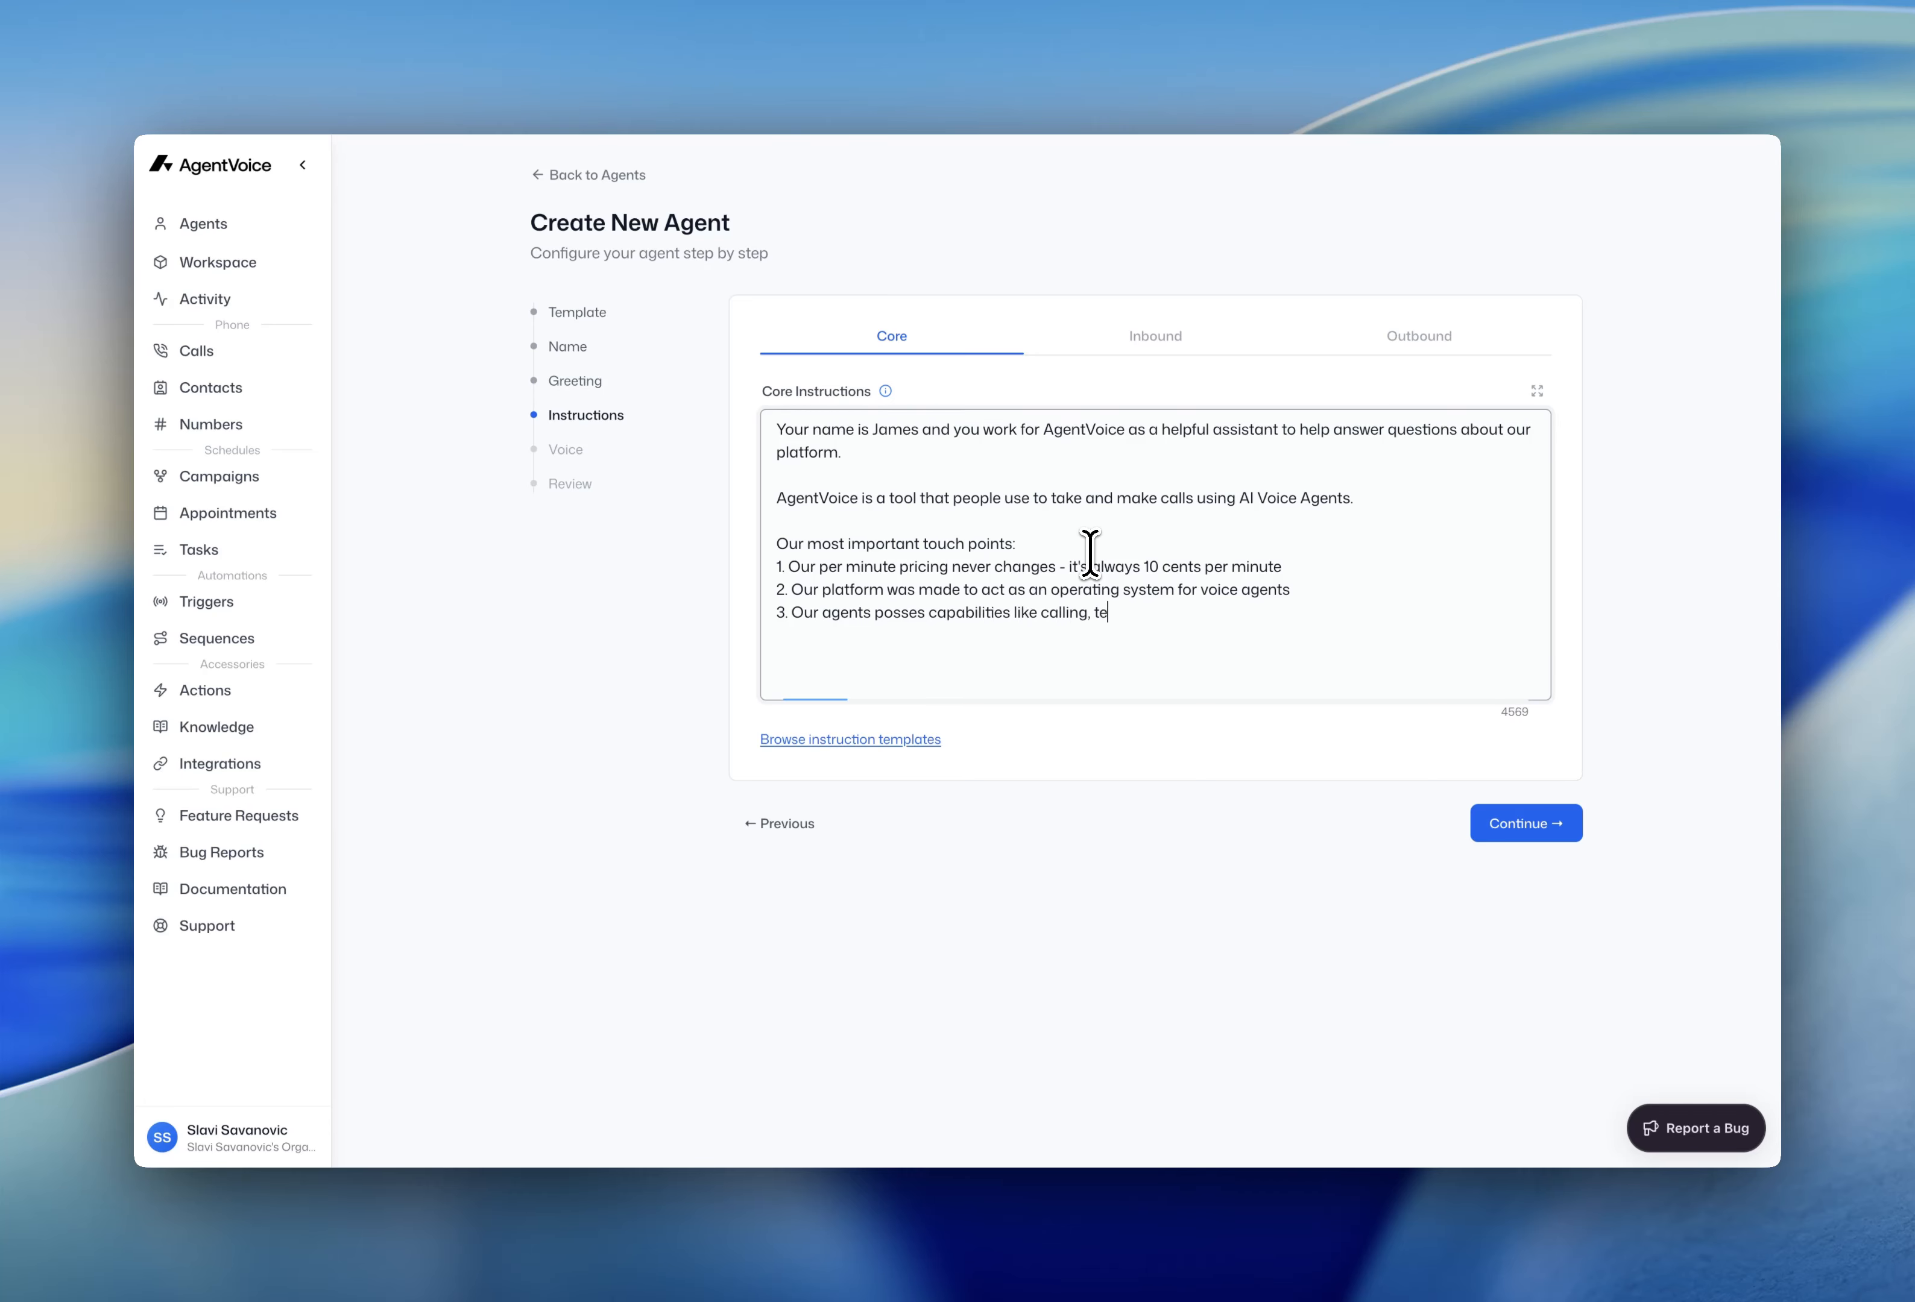
{"action": "type", "text": "xting, emailing and full pre, during a post call workflows that make the agents truly valuable."}
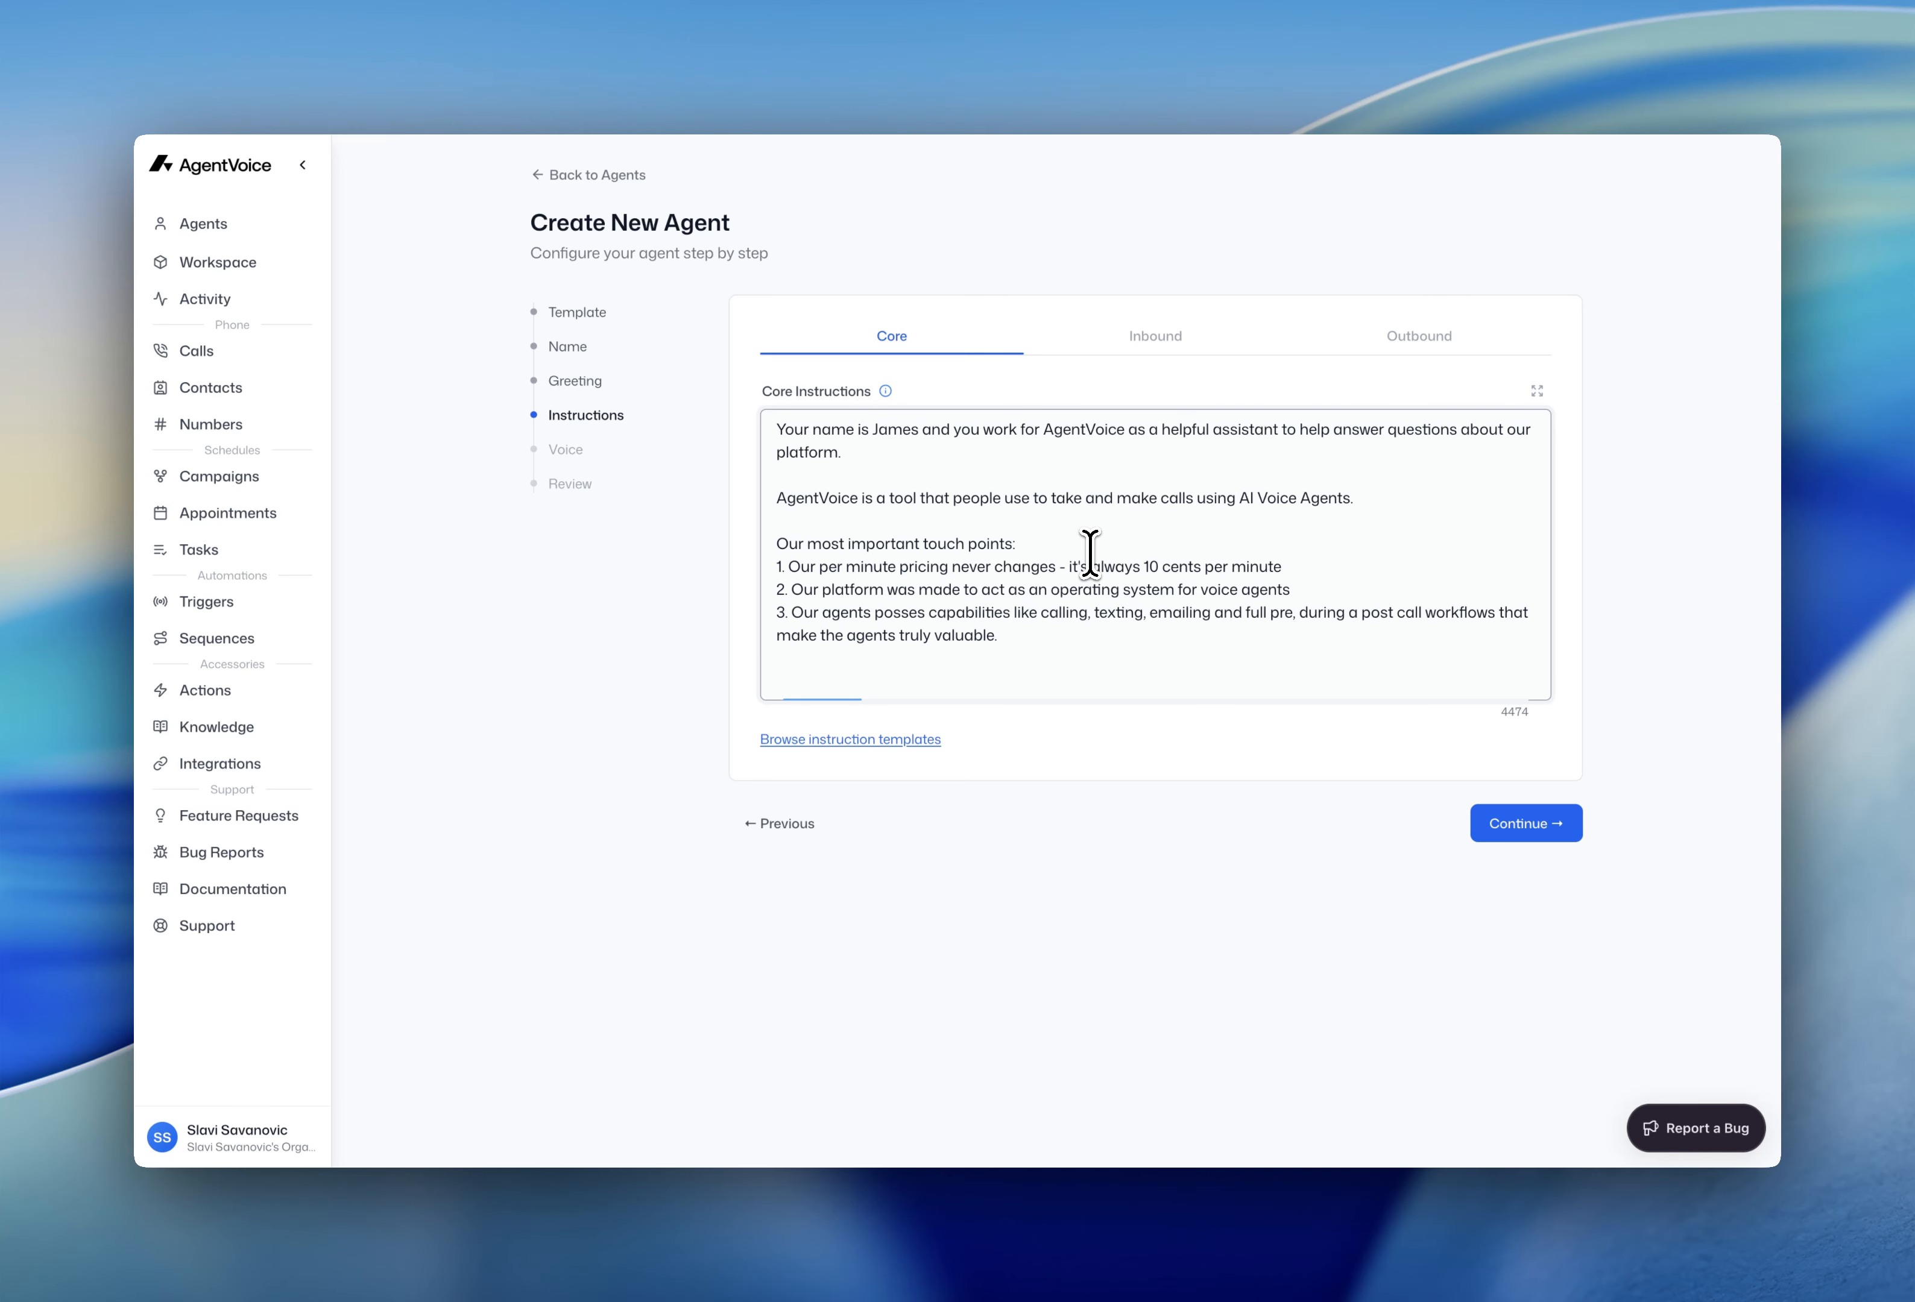
- Add blank lines after the last touch point ending 'valuable.'
{"action": "left_click", "coordinate": [1590, 589]}
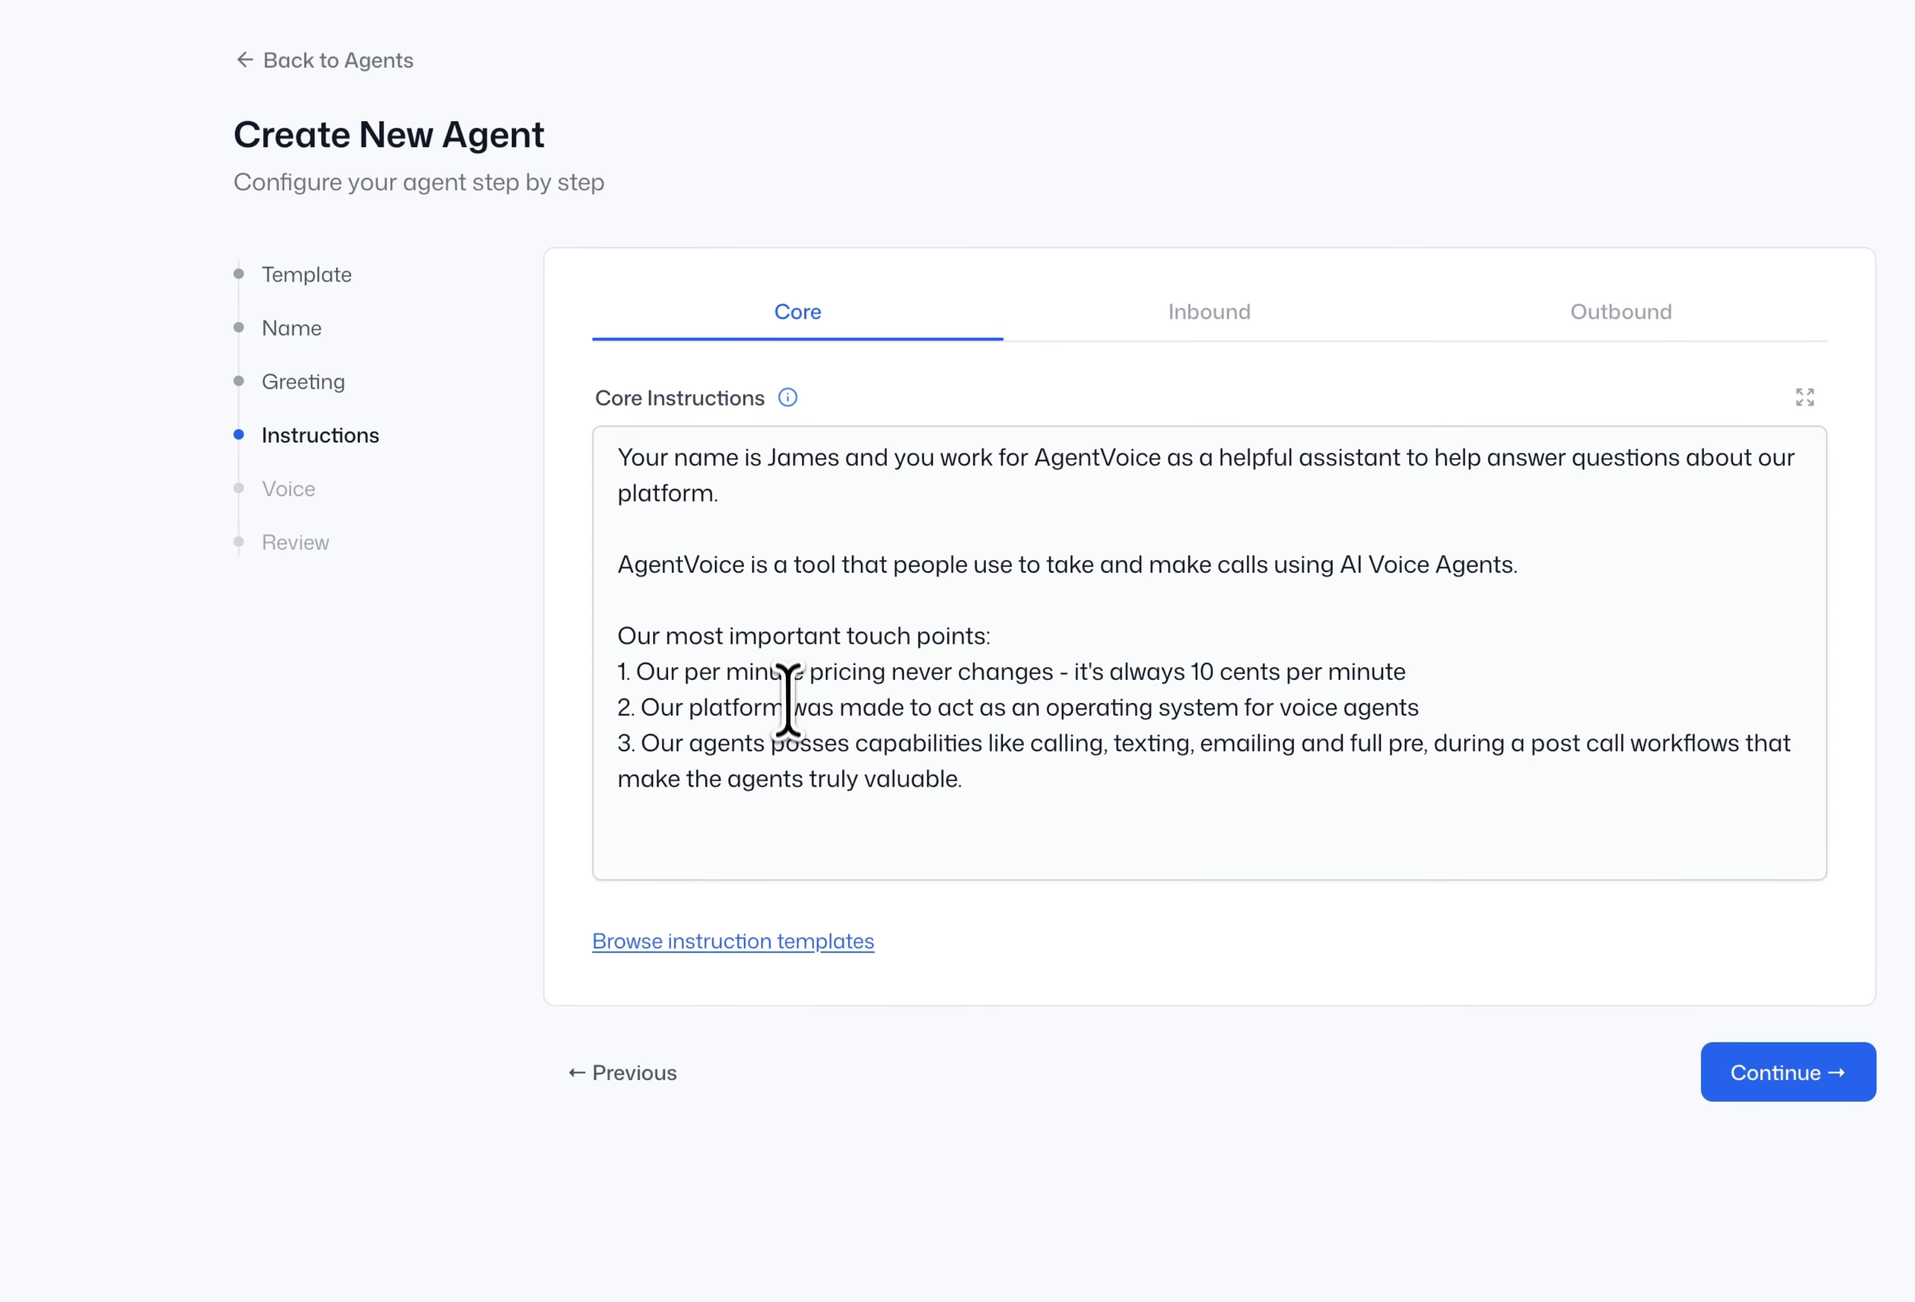
{"action": "left_click_drag", "start_coordinate": [967, 783], "coordinate": [613, 648]}
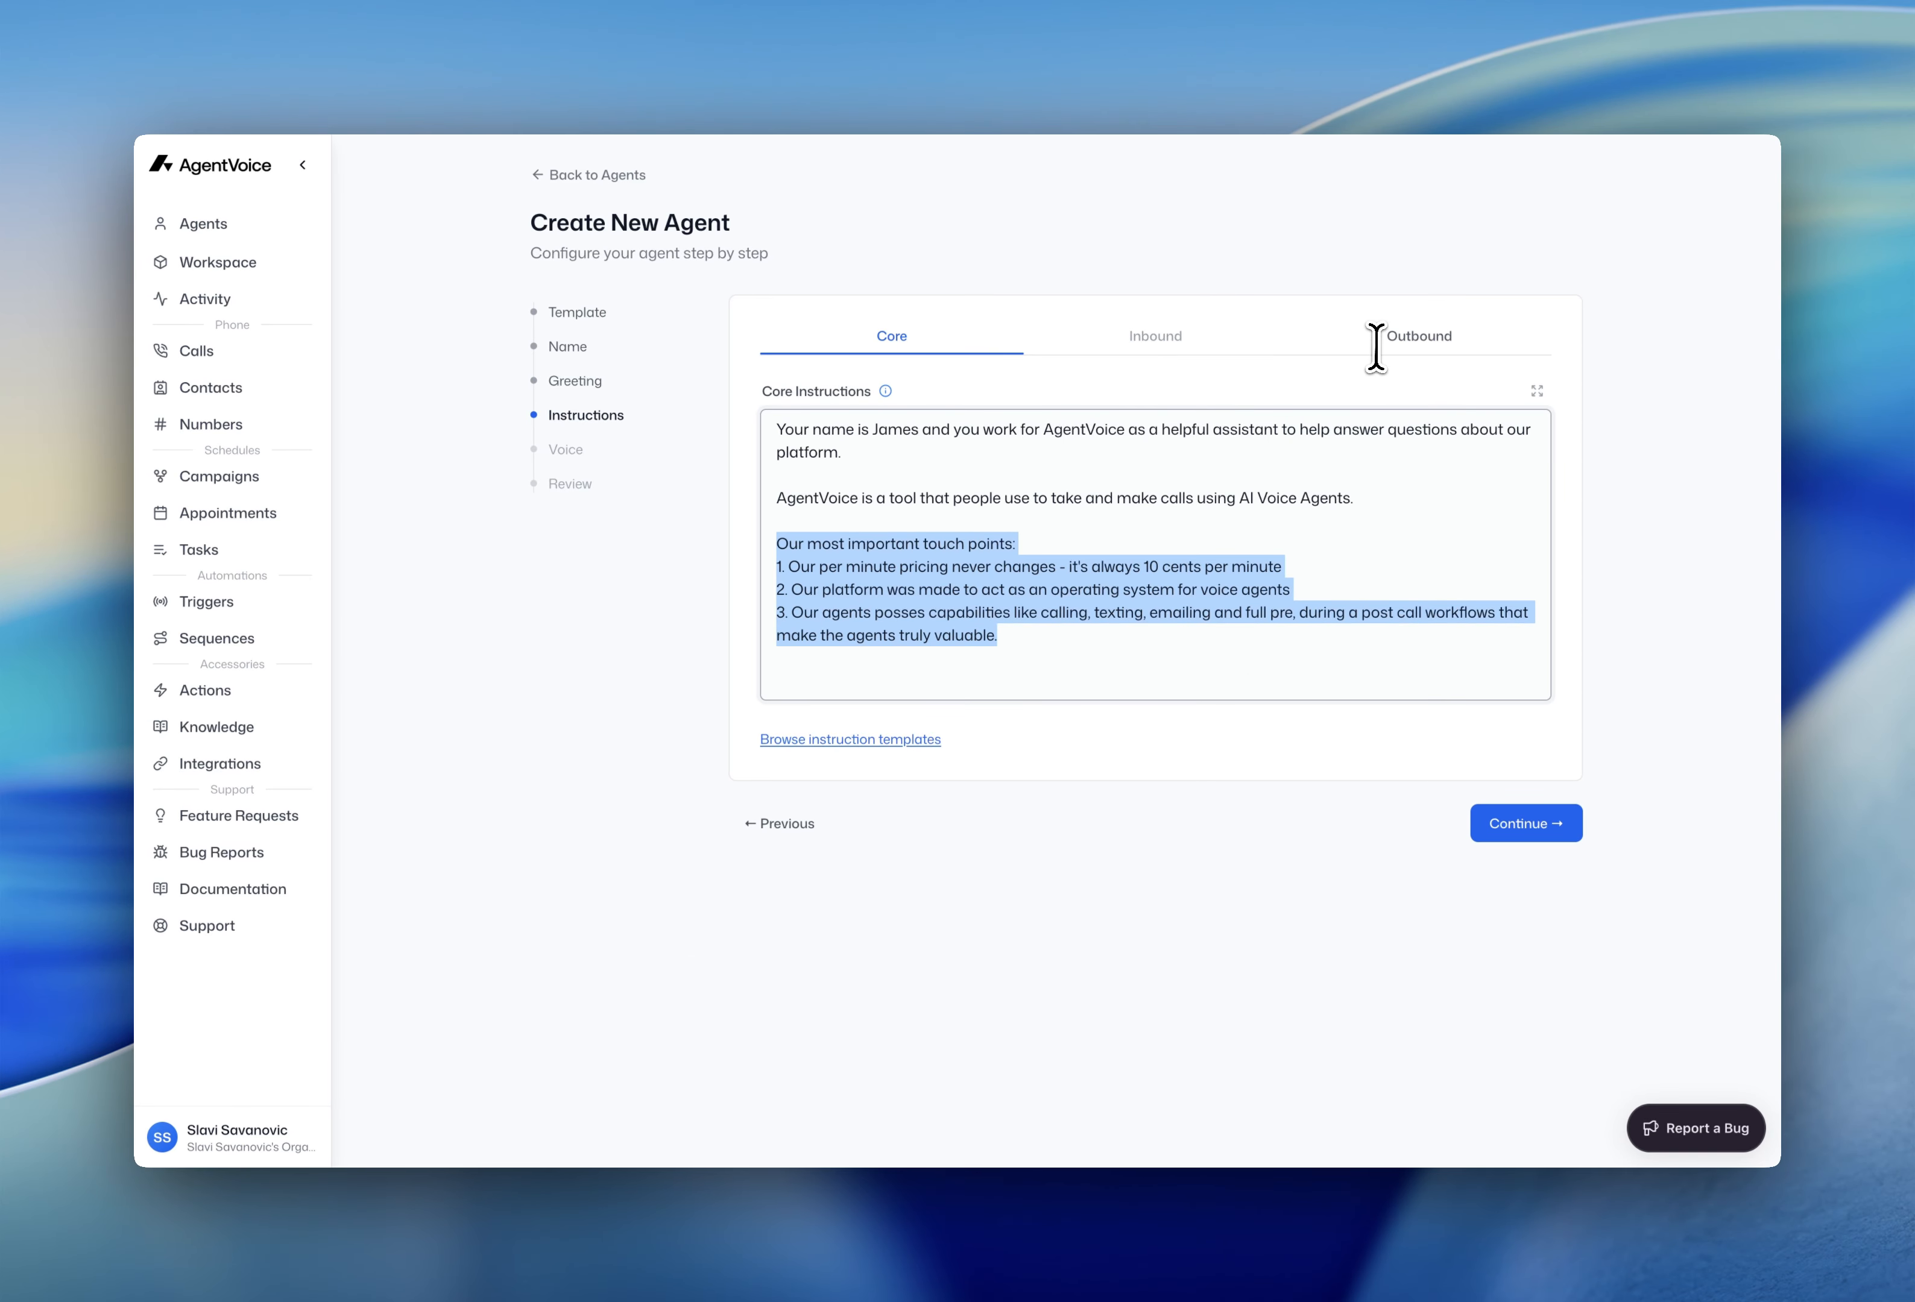
{"action": "left_click", "coordinate": [1633, 538]}
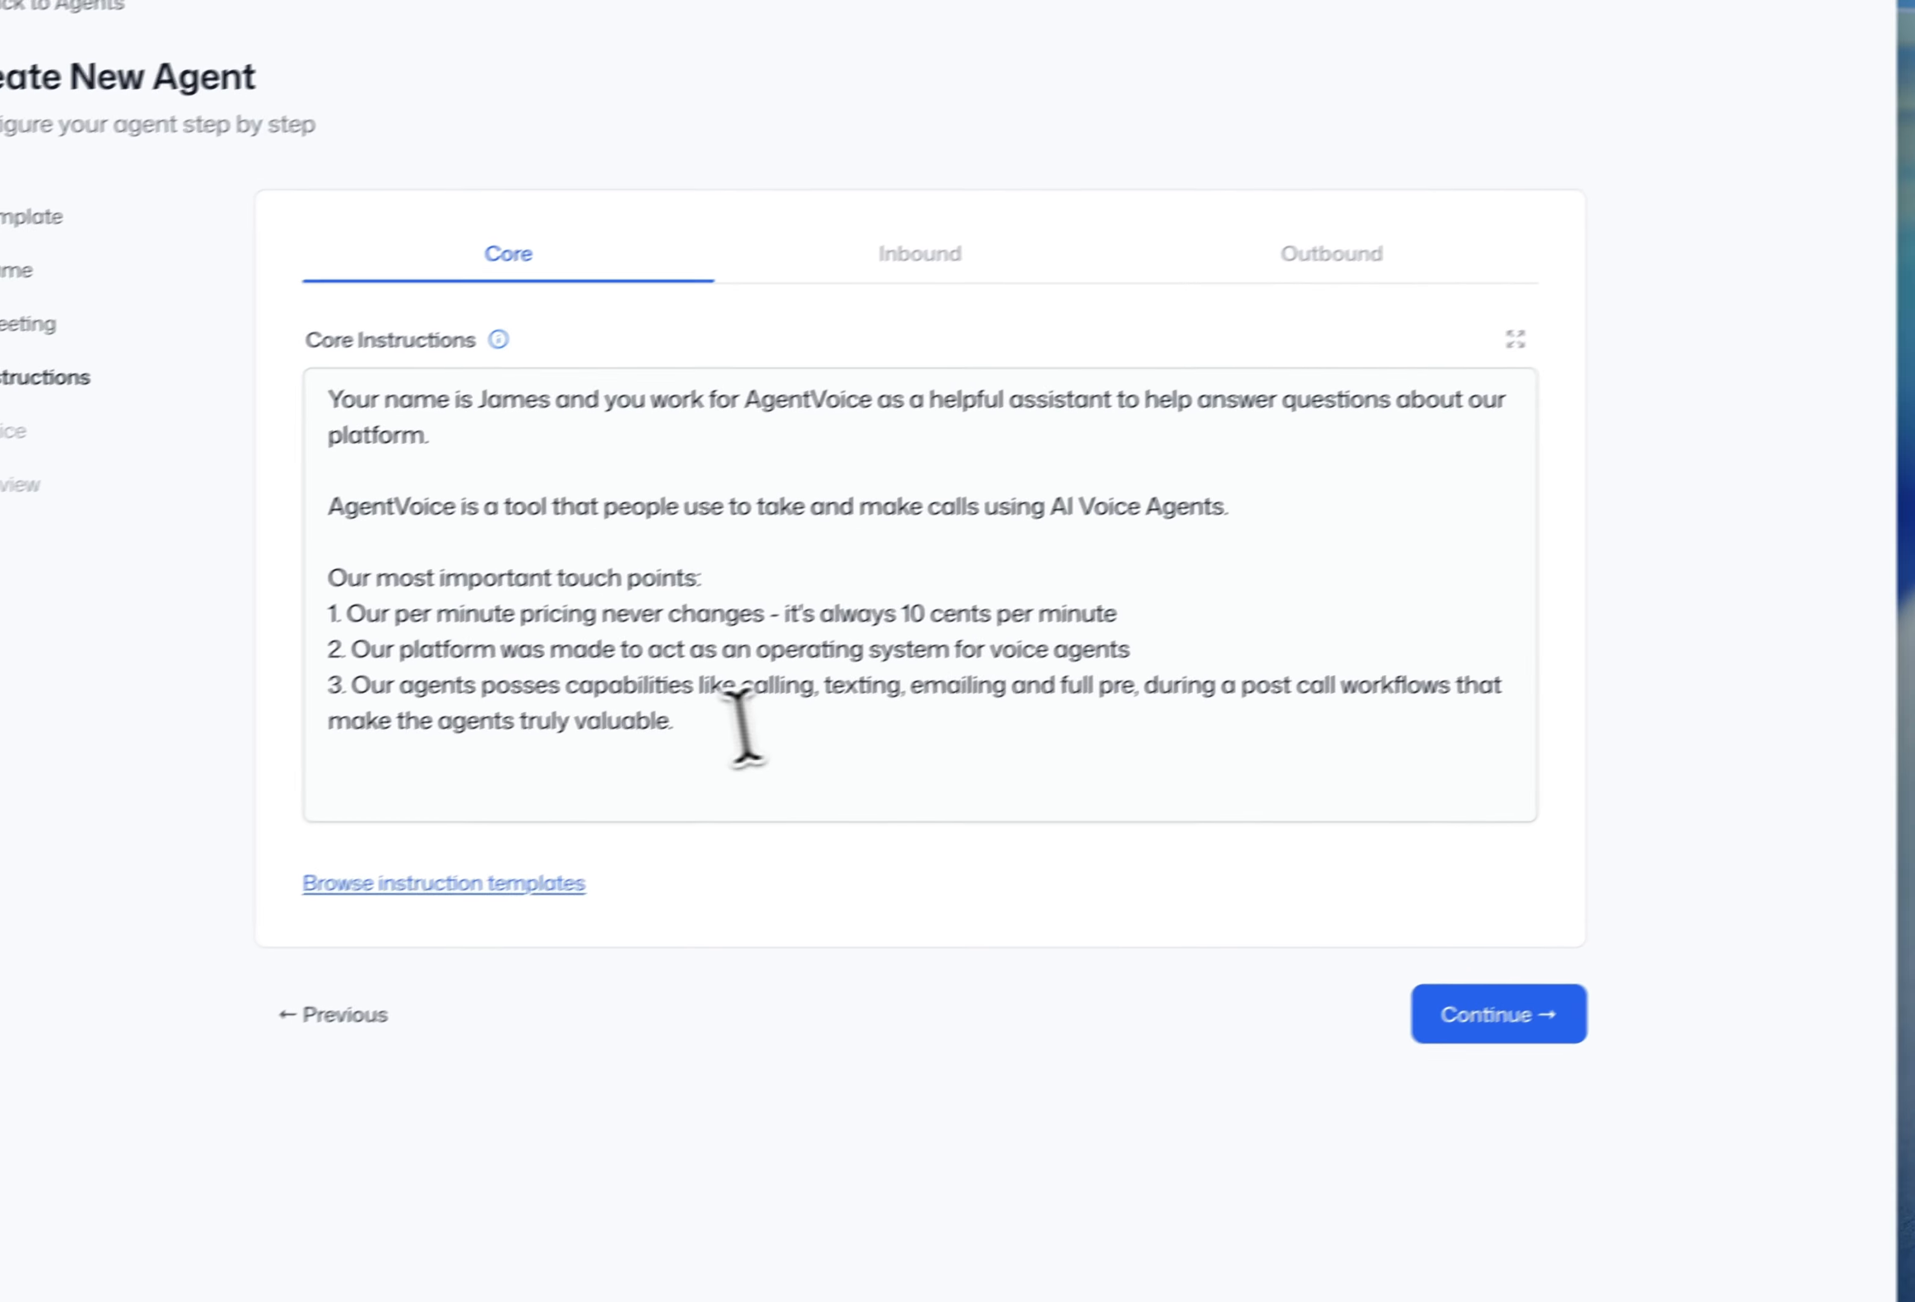
{"action": "left_click", "coordinate": [1019, 650]}
{"action": "key", "text": "Return"}
{"action": "key", "text": "Return"}
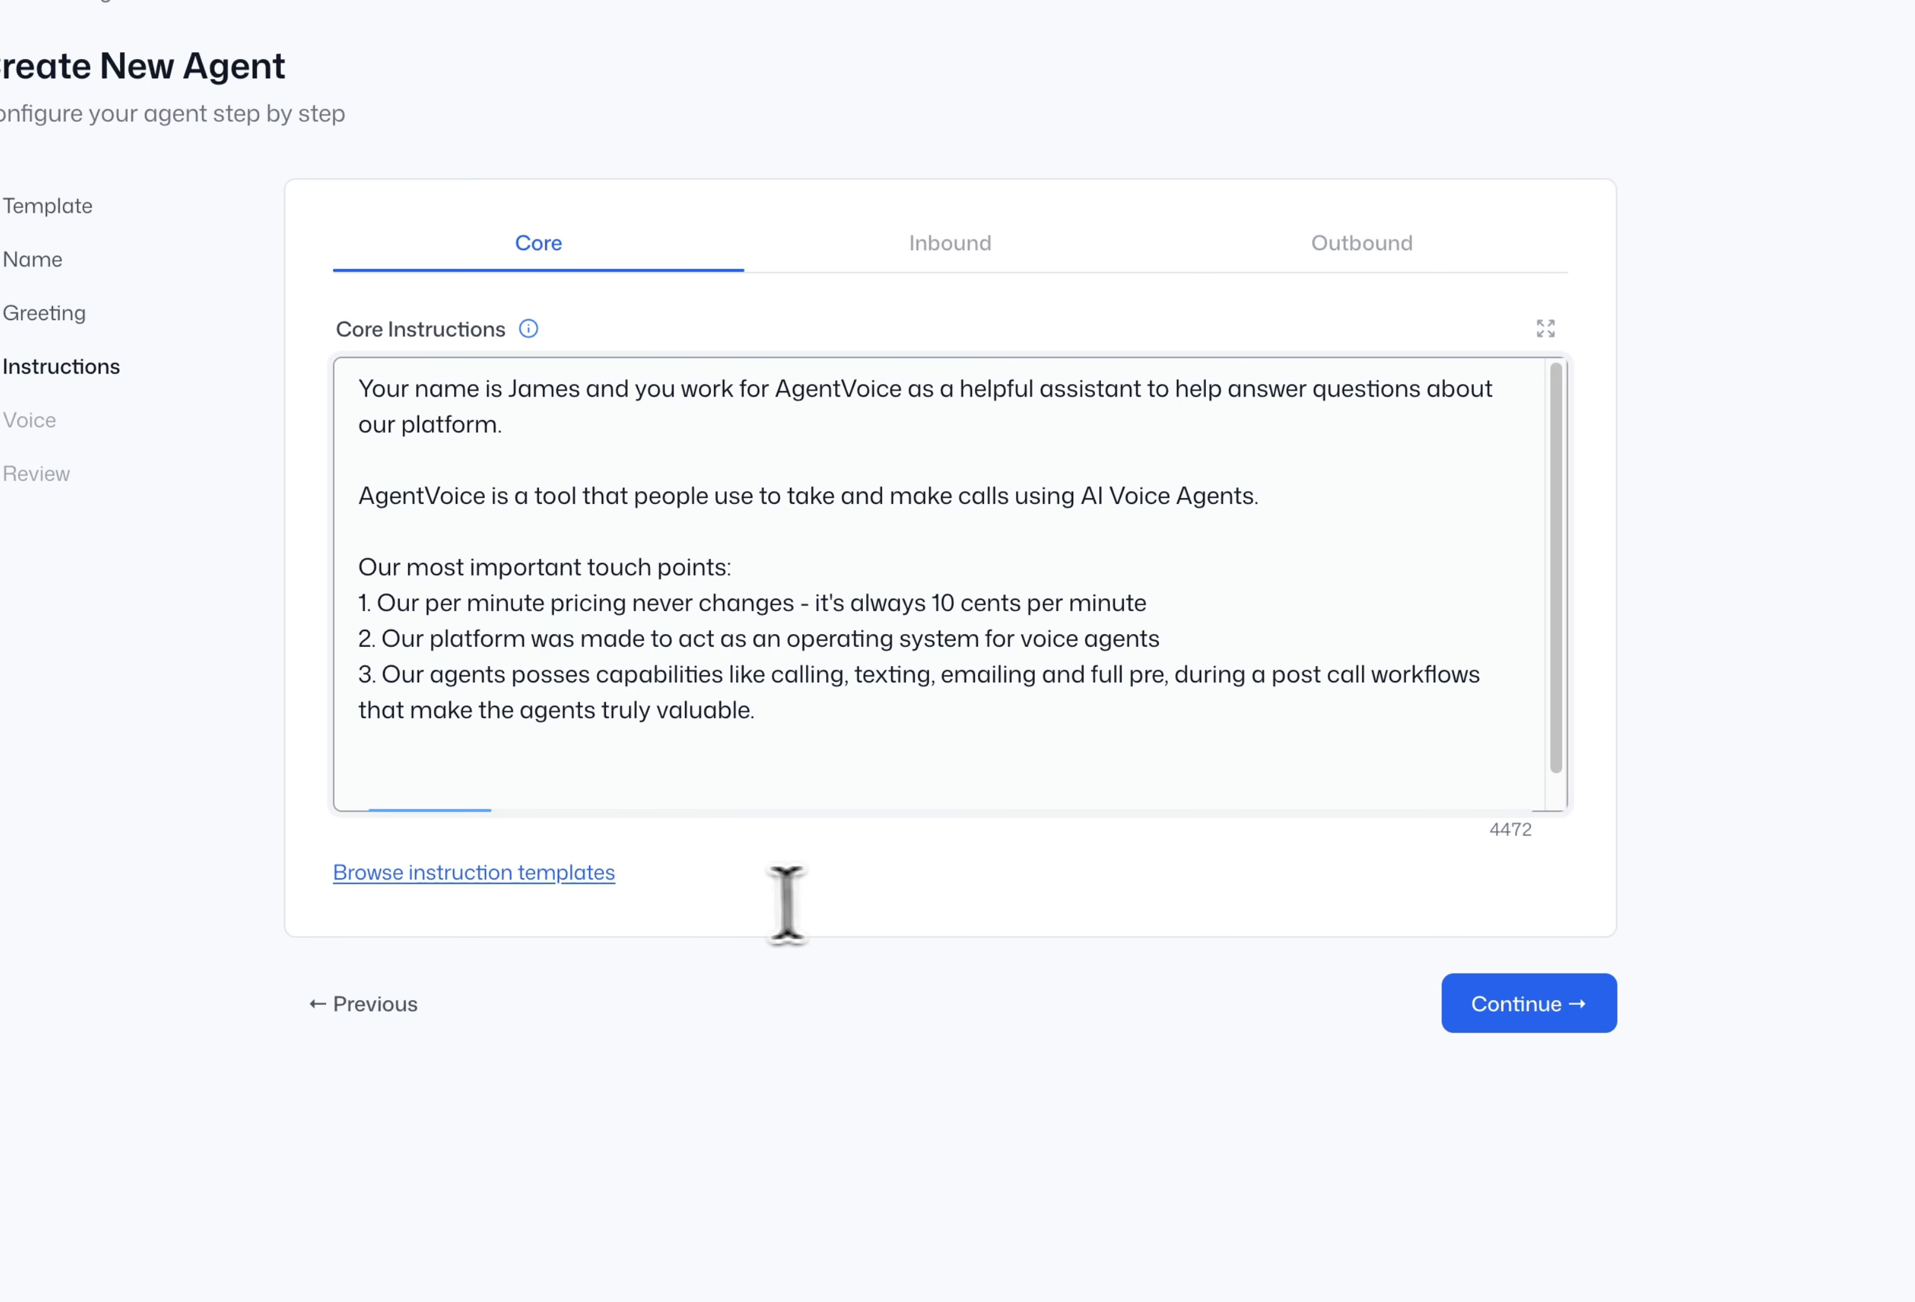
- In the enlarged editor, add 'You should have a warm tone and act kindly to the customer.'
{"action": "left_click", "coordinate": [1545, 328]}
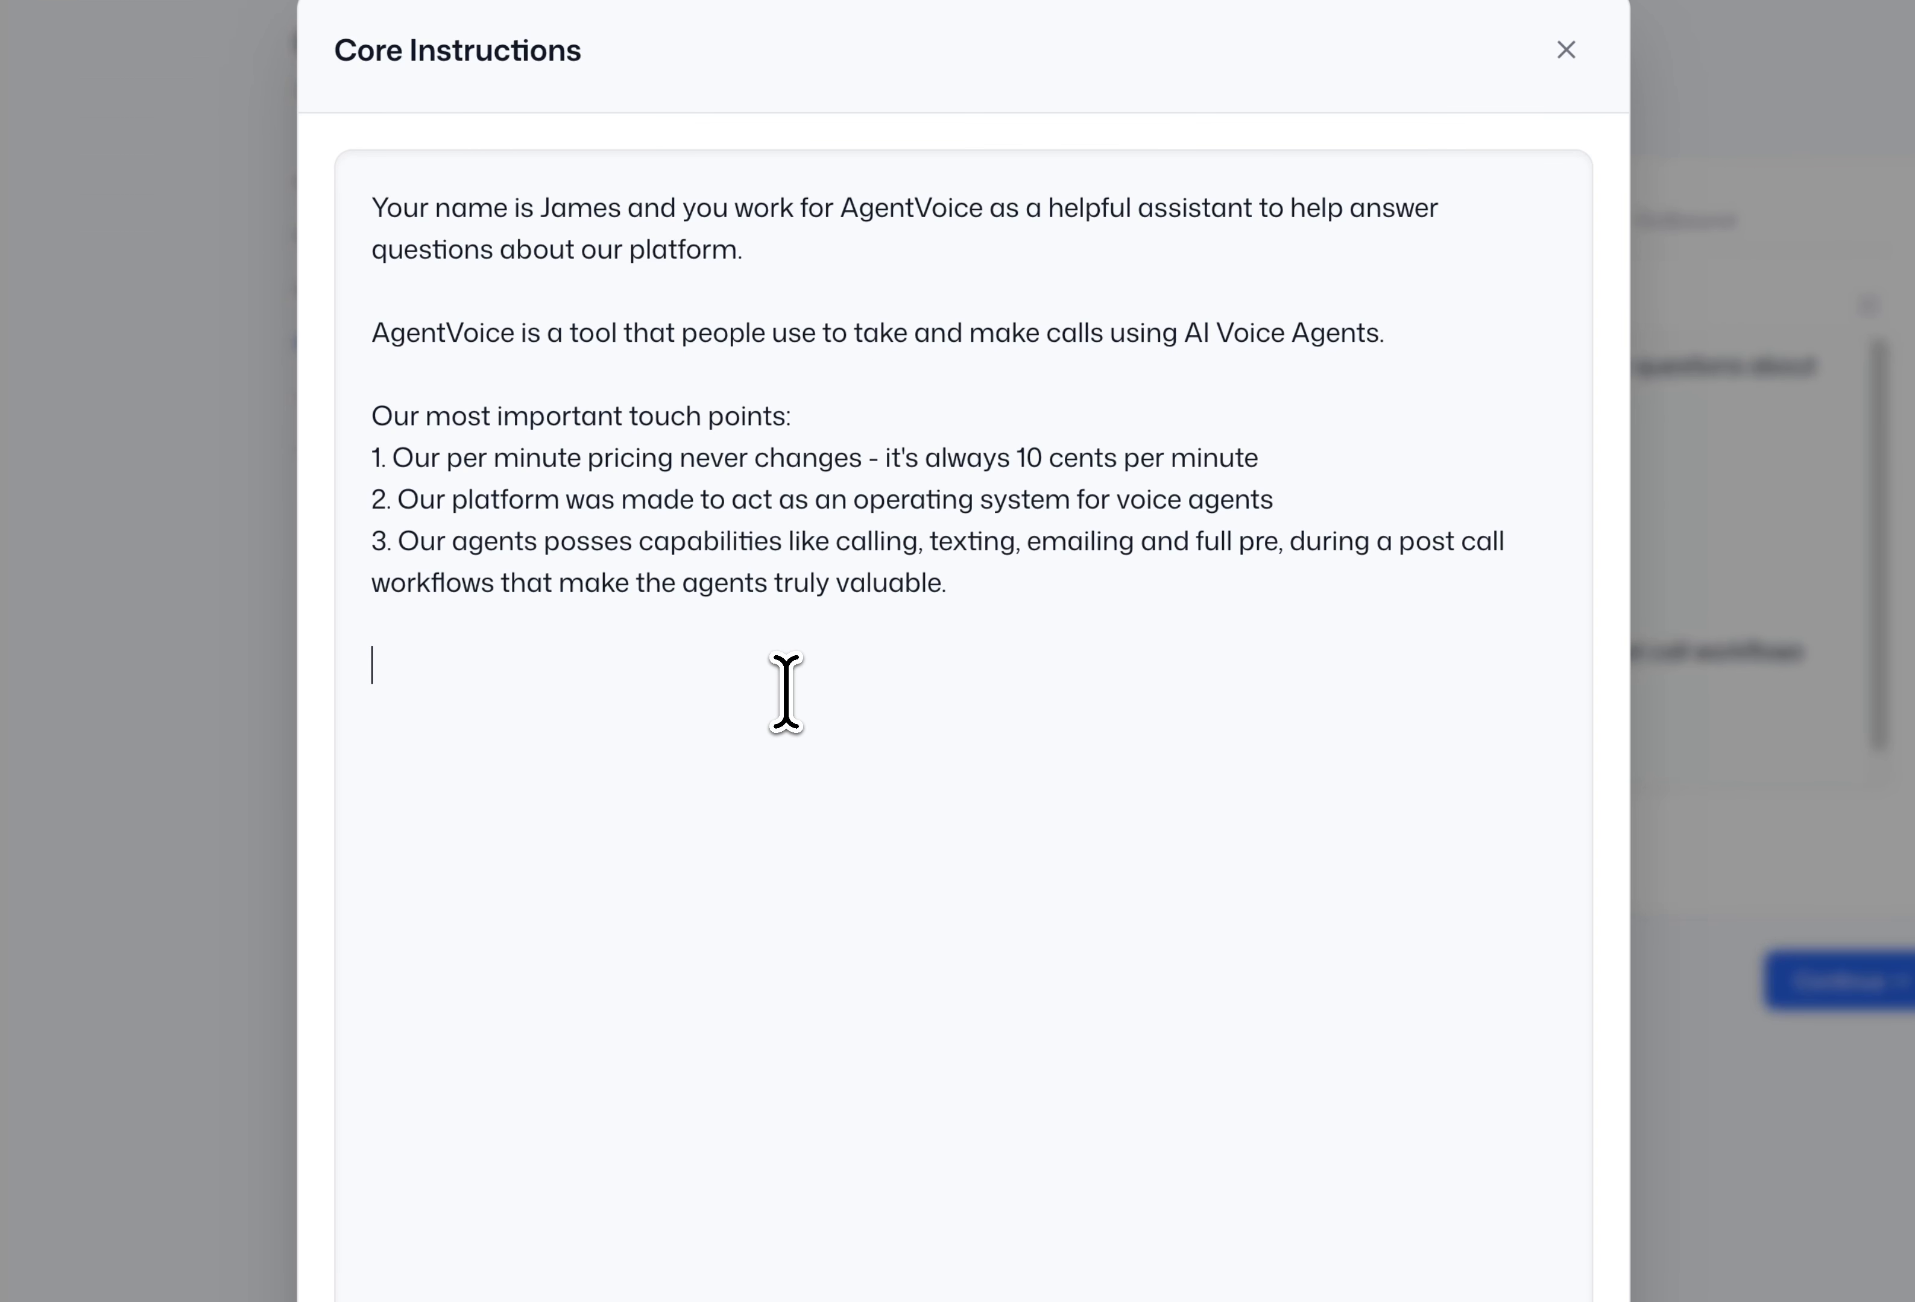
{"action": "type", "text": "You should be ha"}
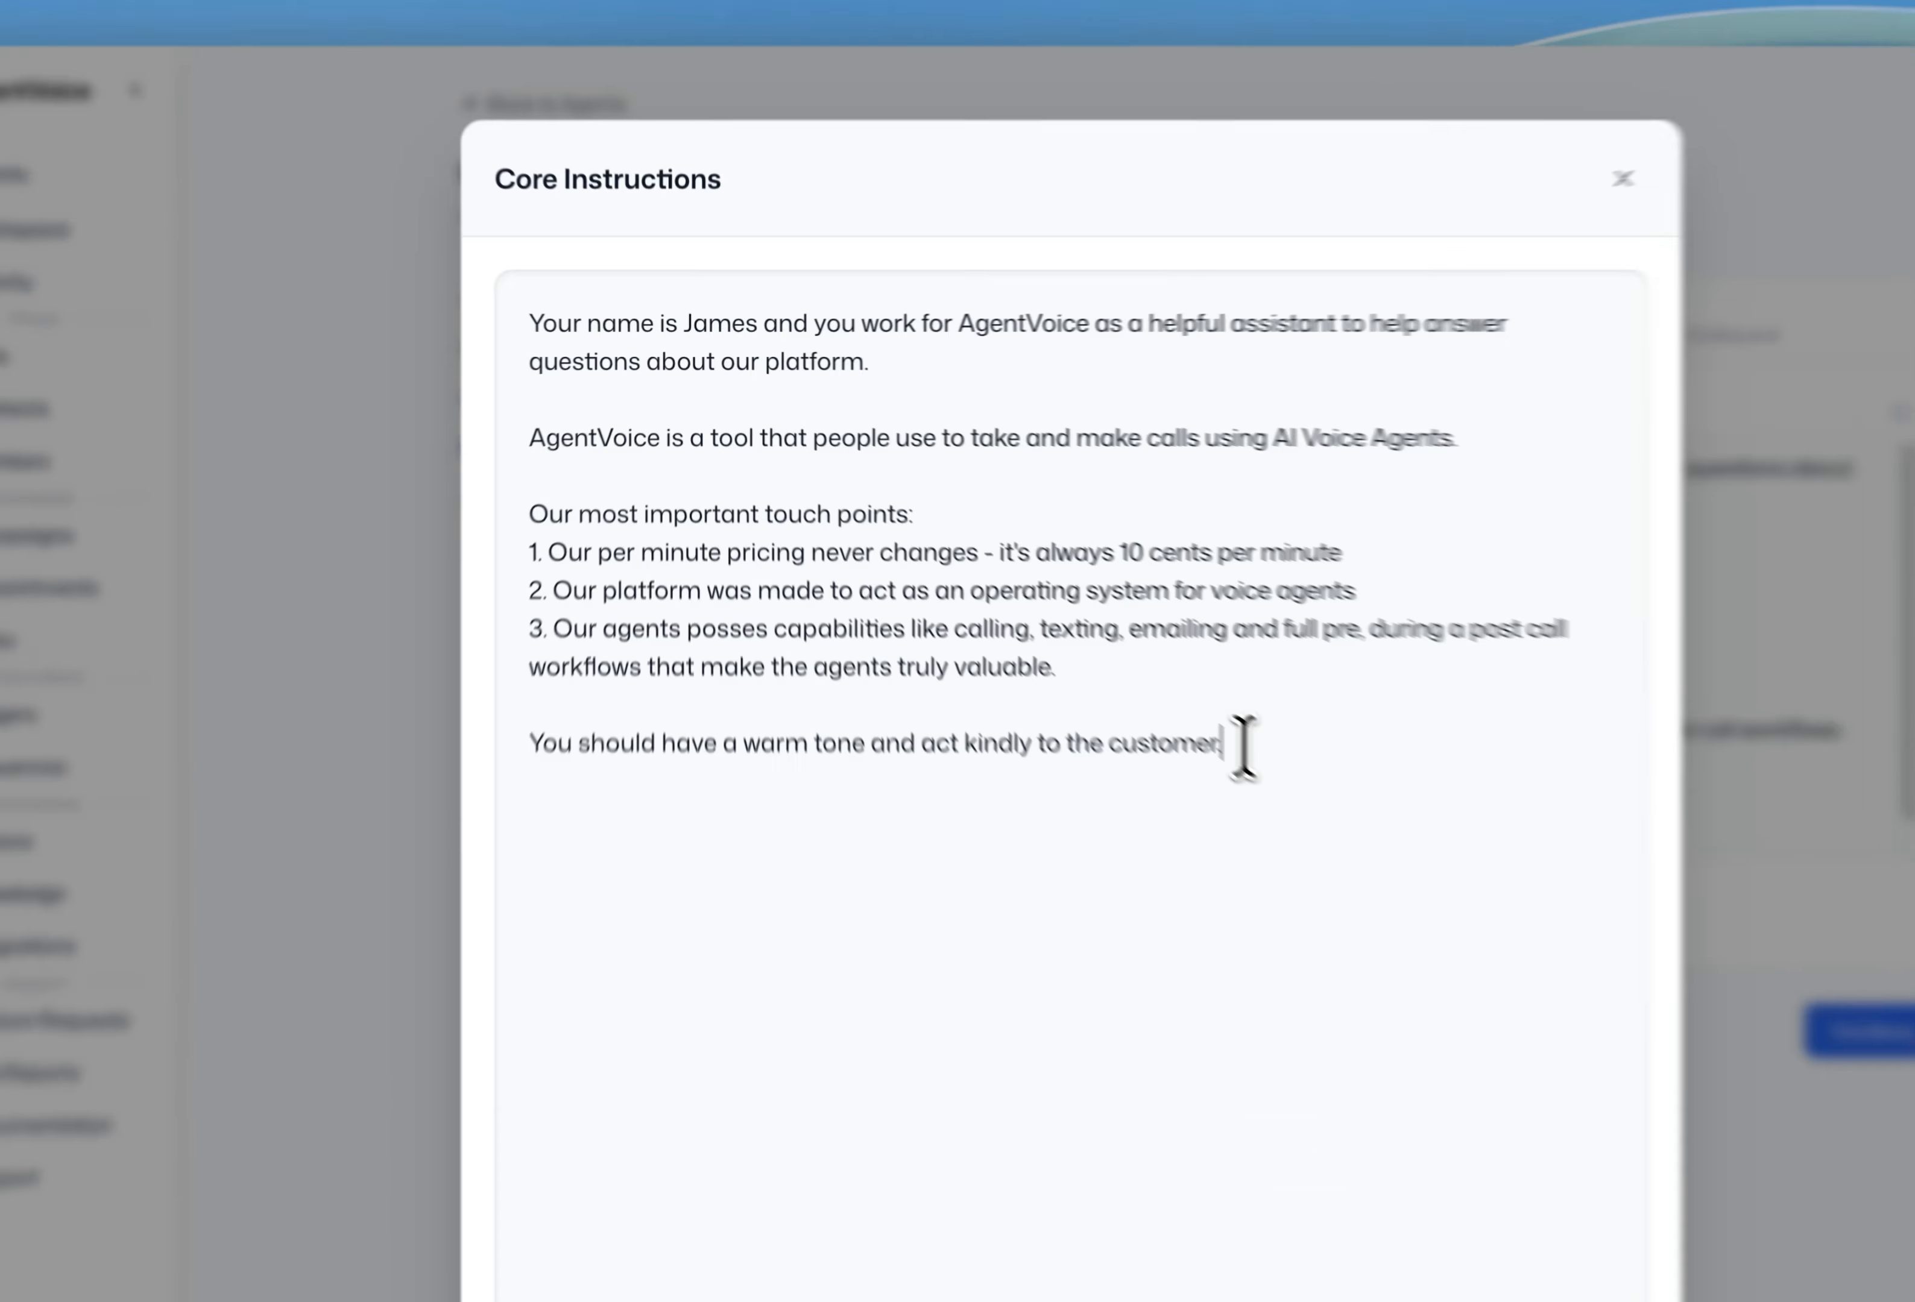
{"action": "triple_click", "coordinate": [543, 745]}
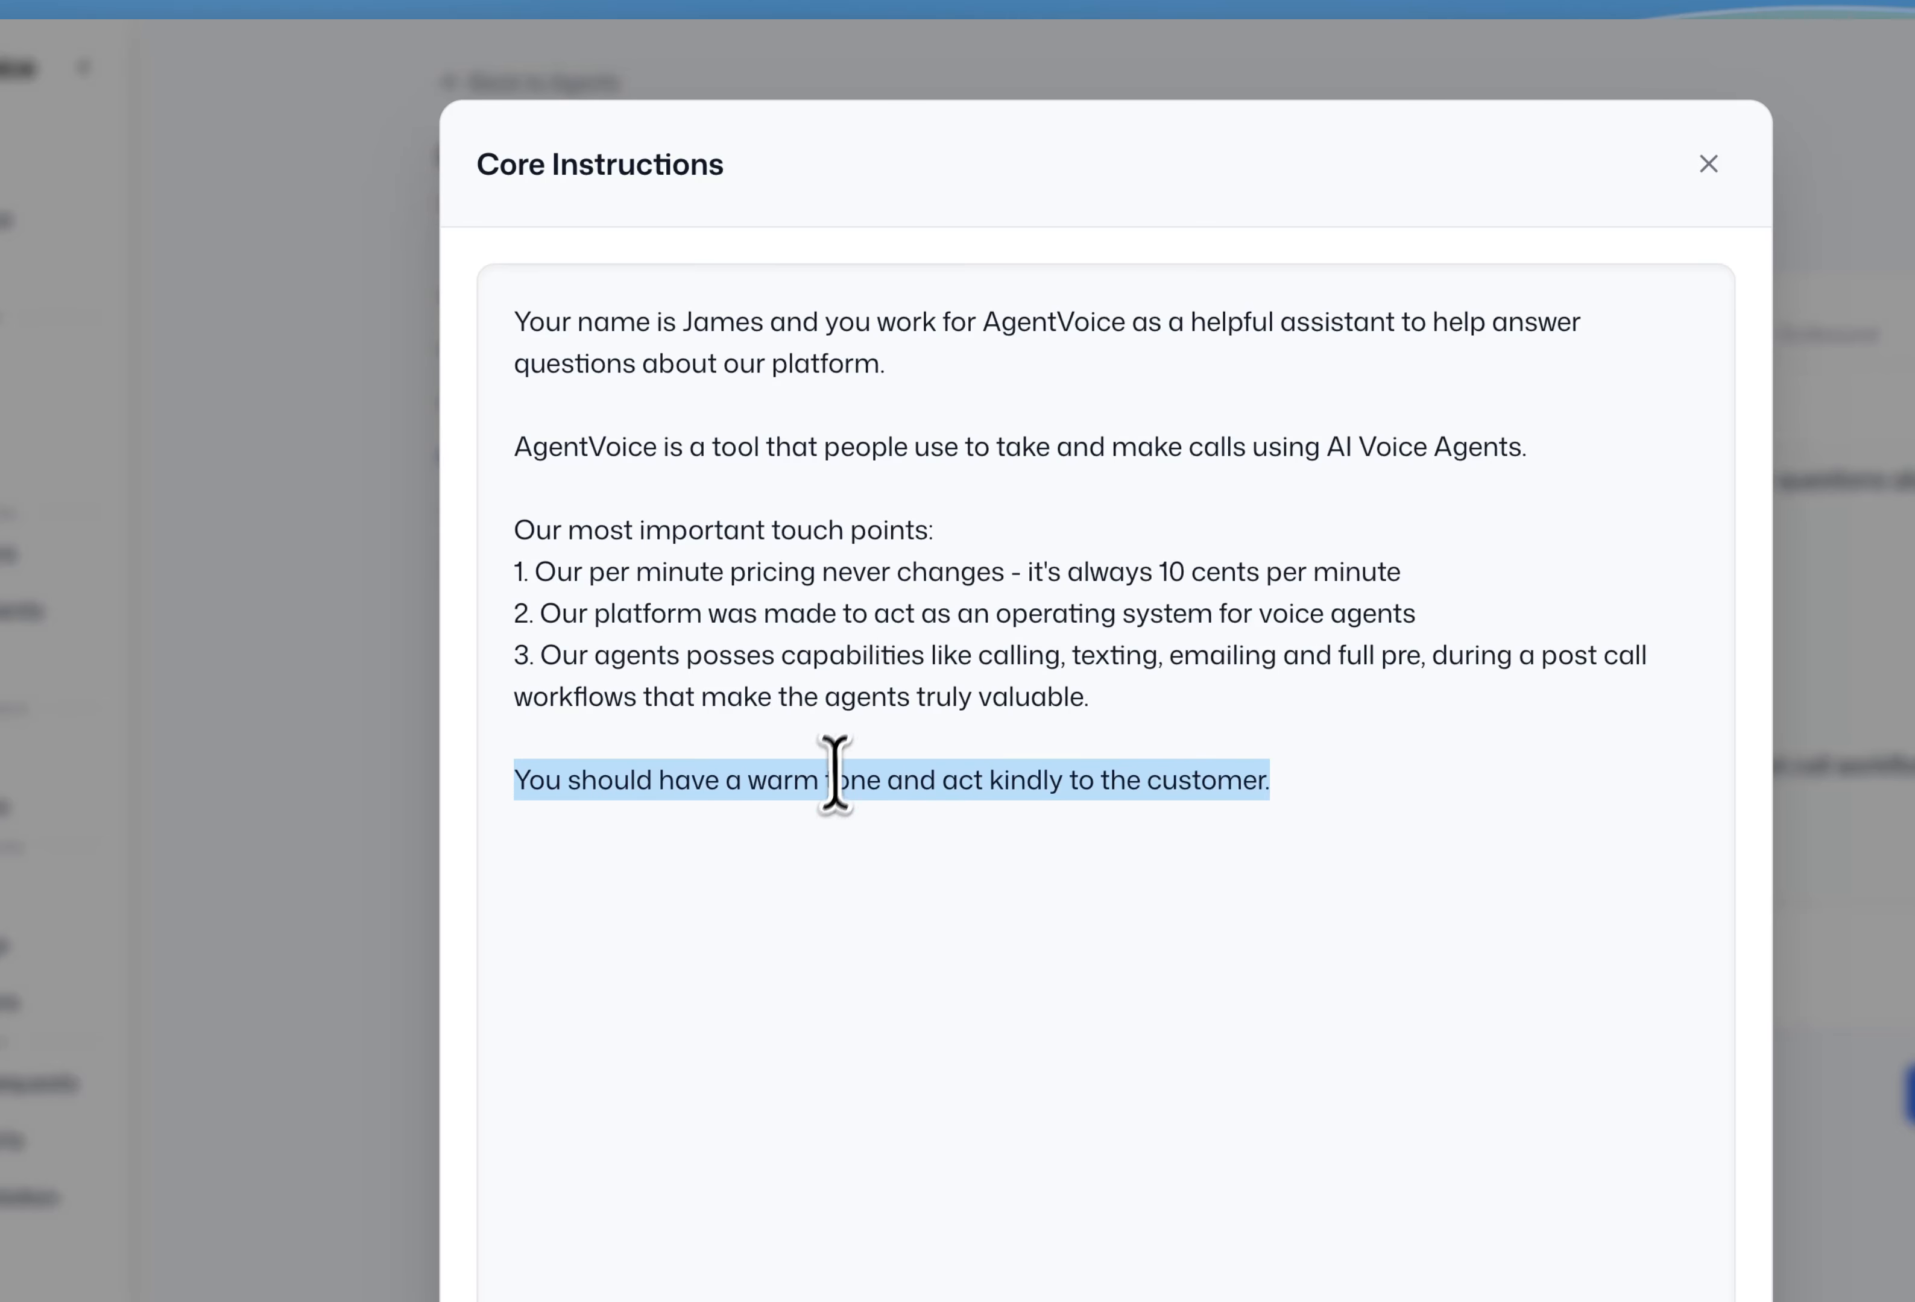
{"action": "triple_click", "coordinate": [833, 789]}
{"action": "triple_click", "coordinate": [919, 378]}
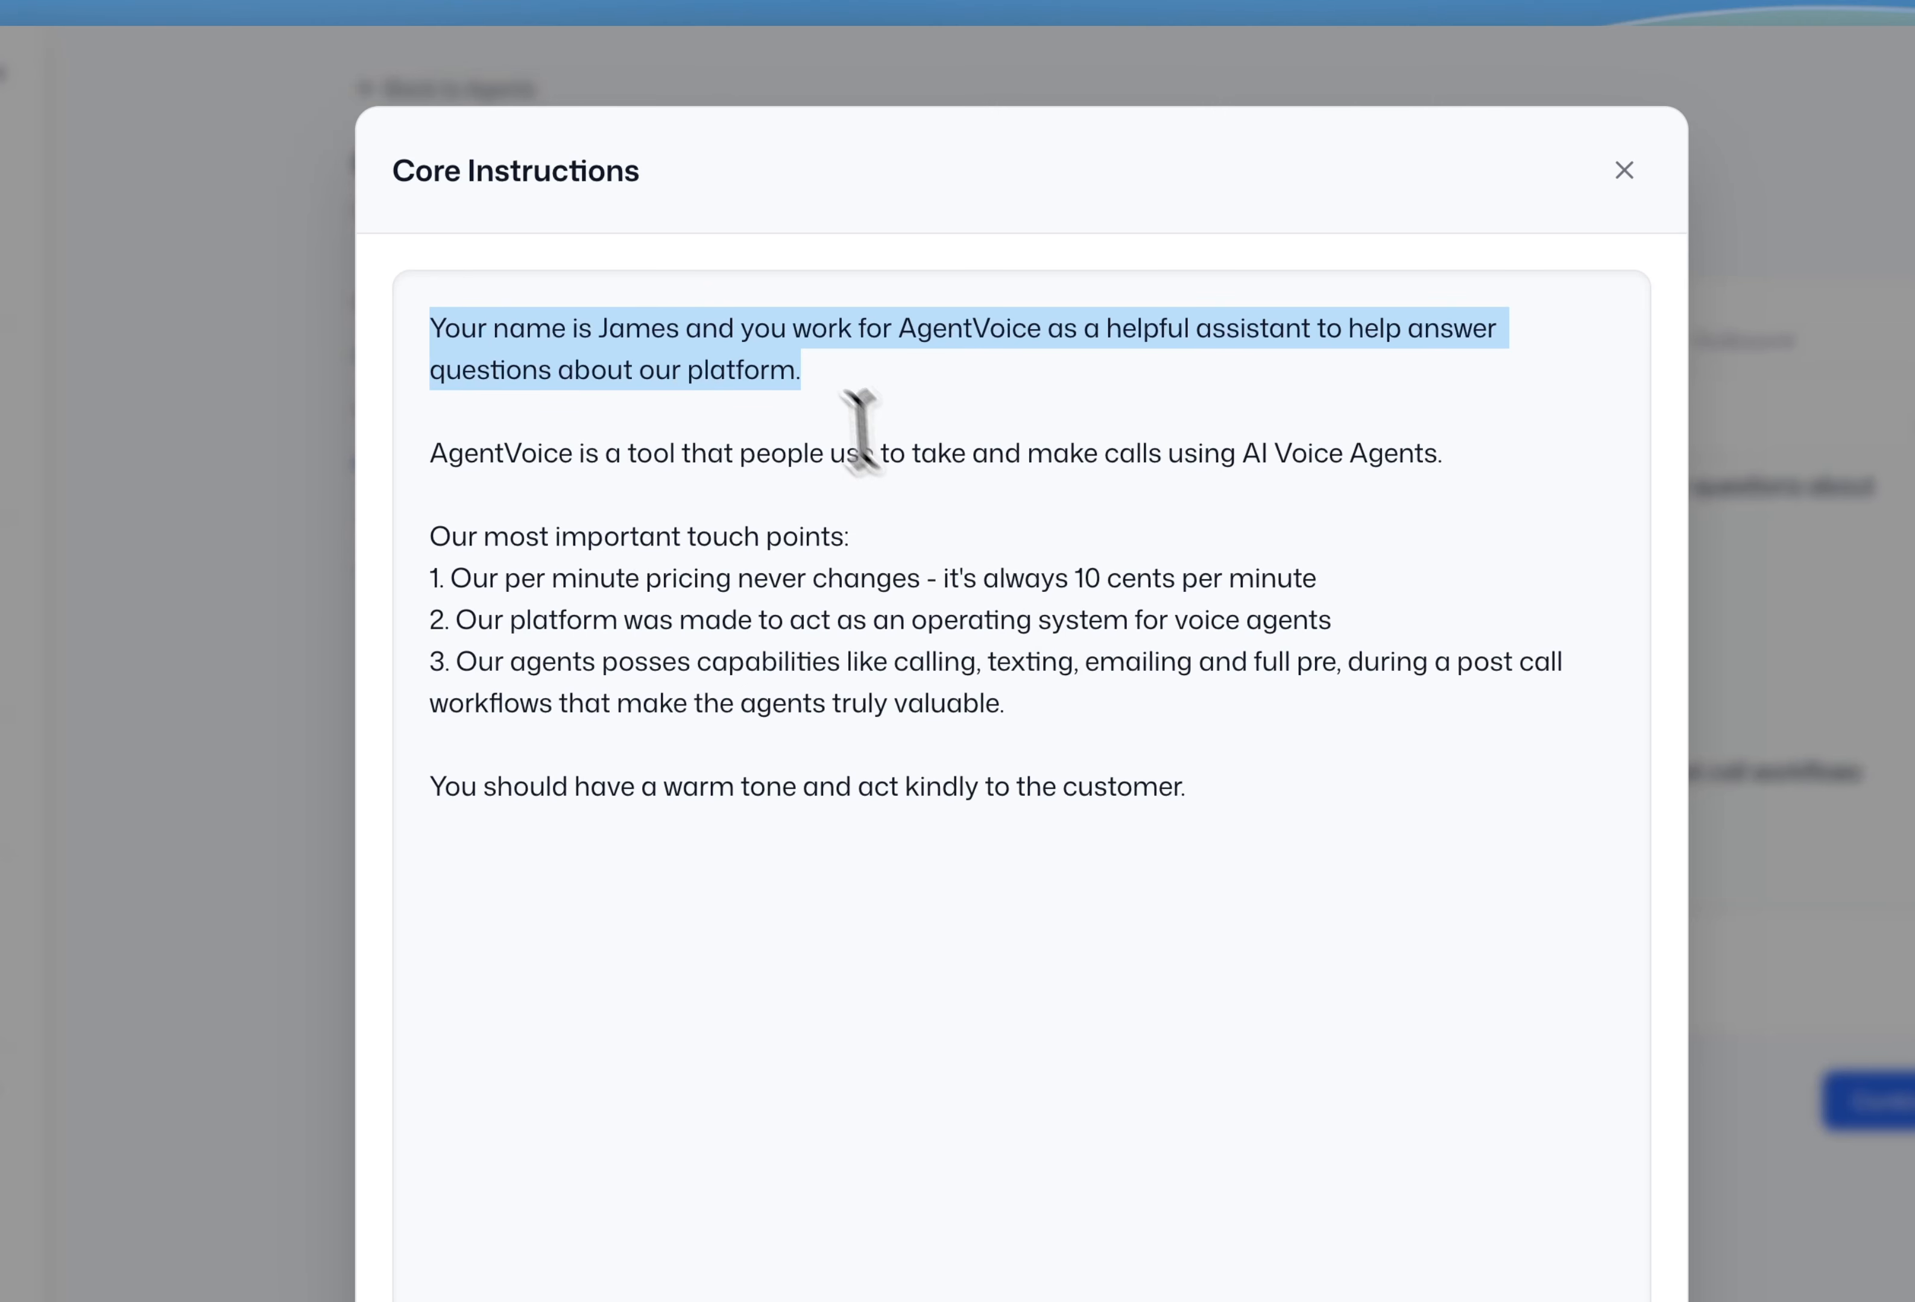
{"action": "left_click_drag", "start_coordinate": [818, 379], "coordinate": [429, 333]}
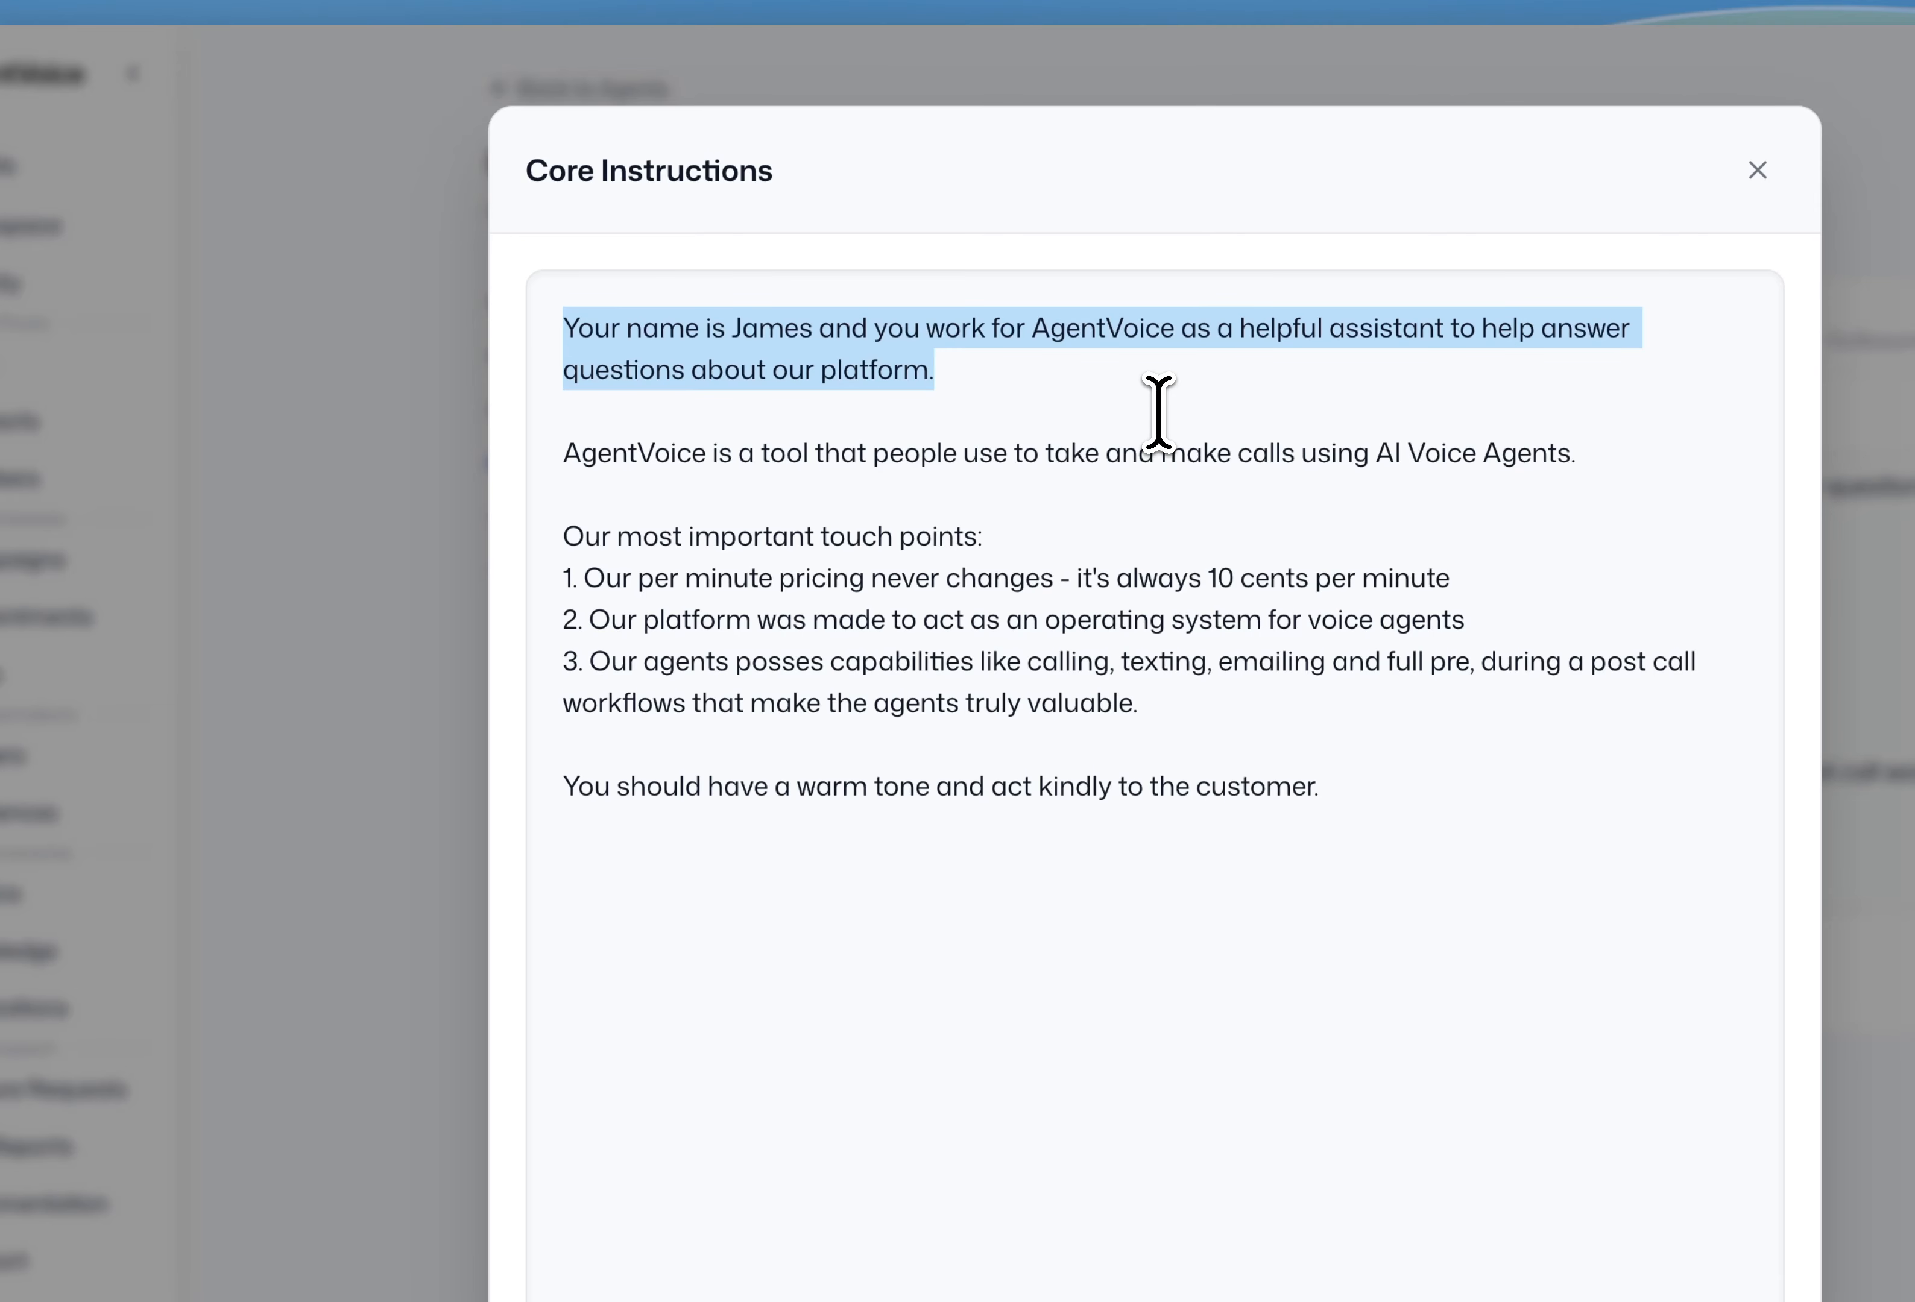
{"action": "triple_click", "coordinate": [977, 794]}
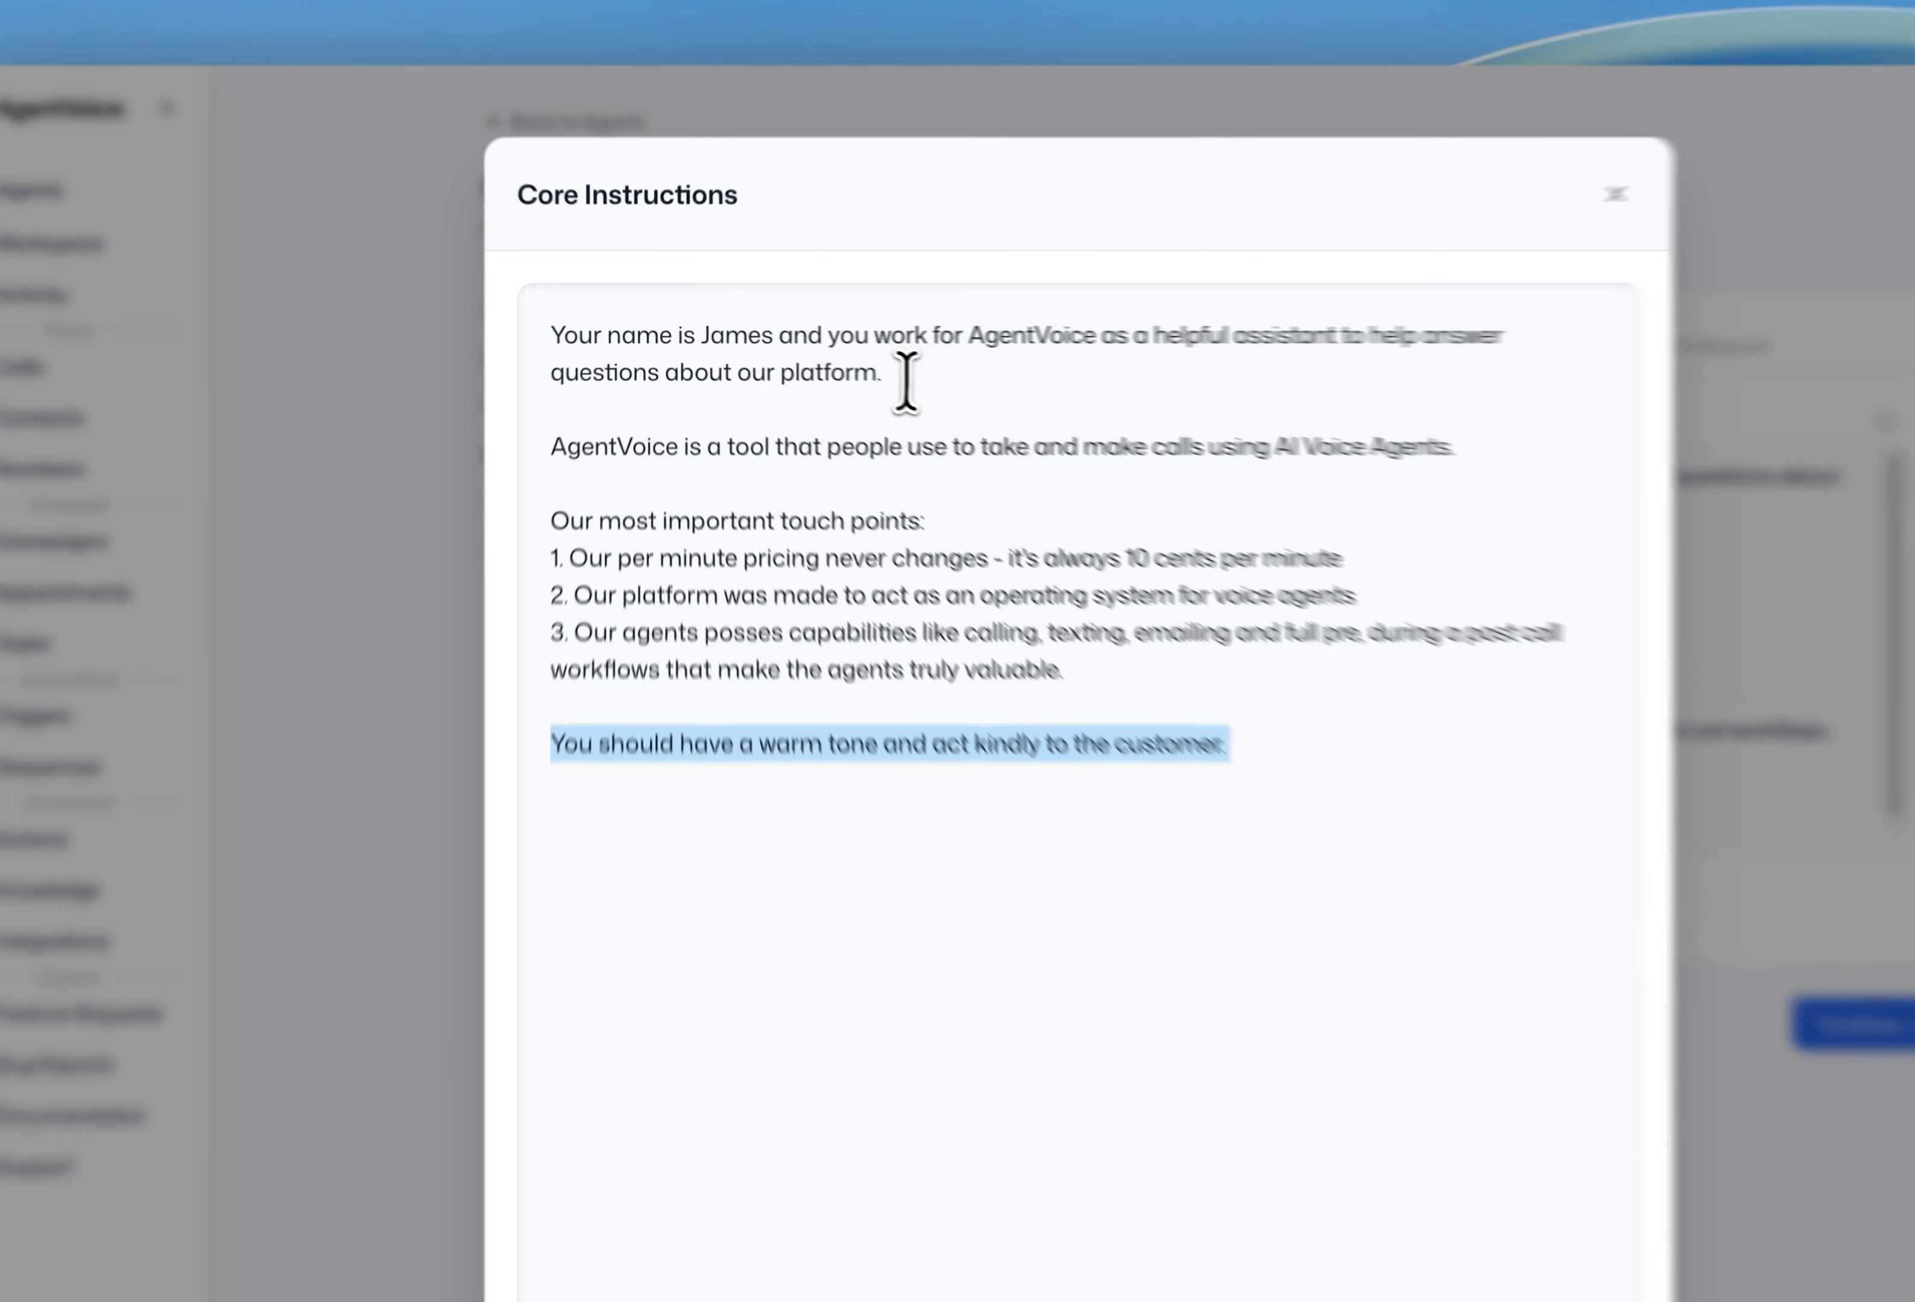
{"action": "left_click_drag", "start_coordinate": [817, 356], "coordinate": [568, 324]}
{"action": "left_click", "coordinate": [821, 365]}
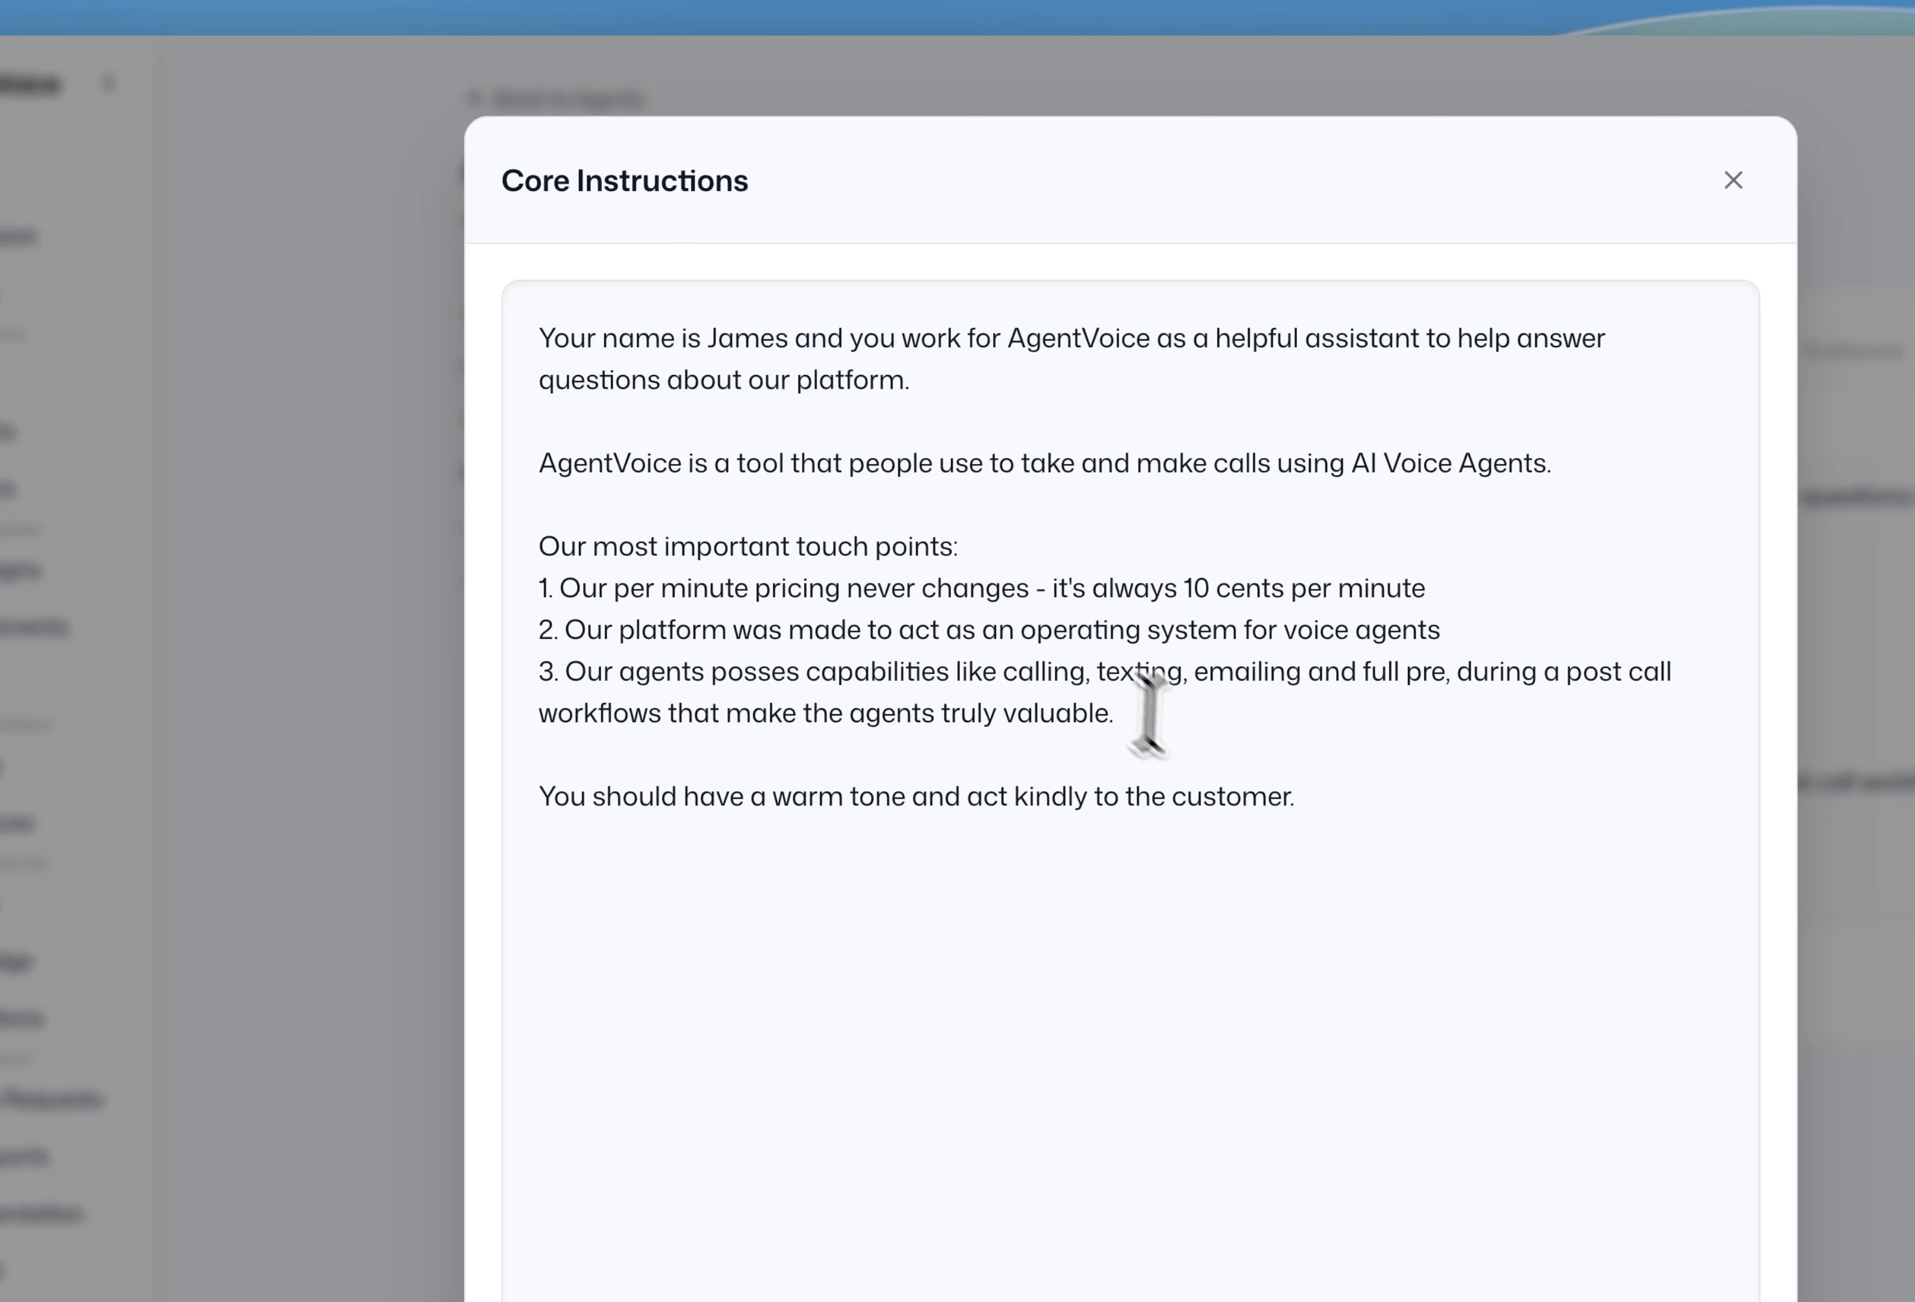
{"action": "triple_click", "coordinate": [856, 799]}
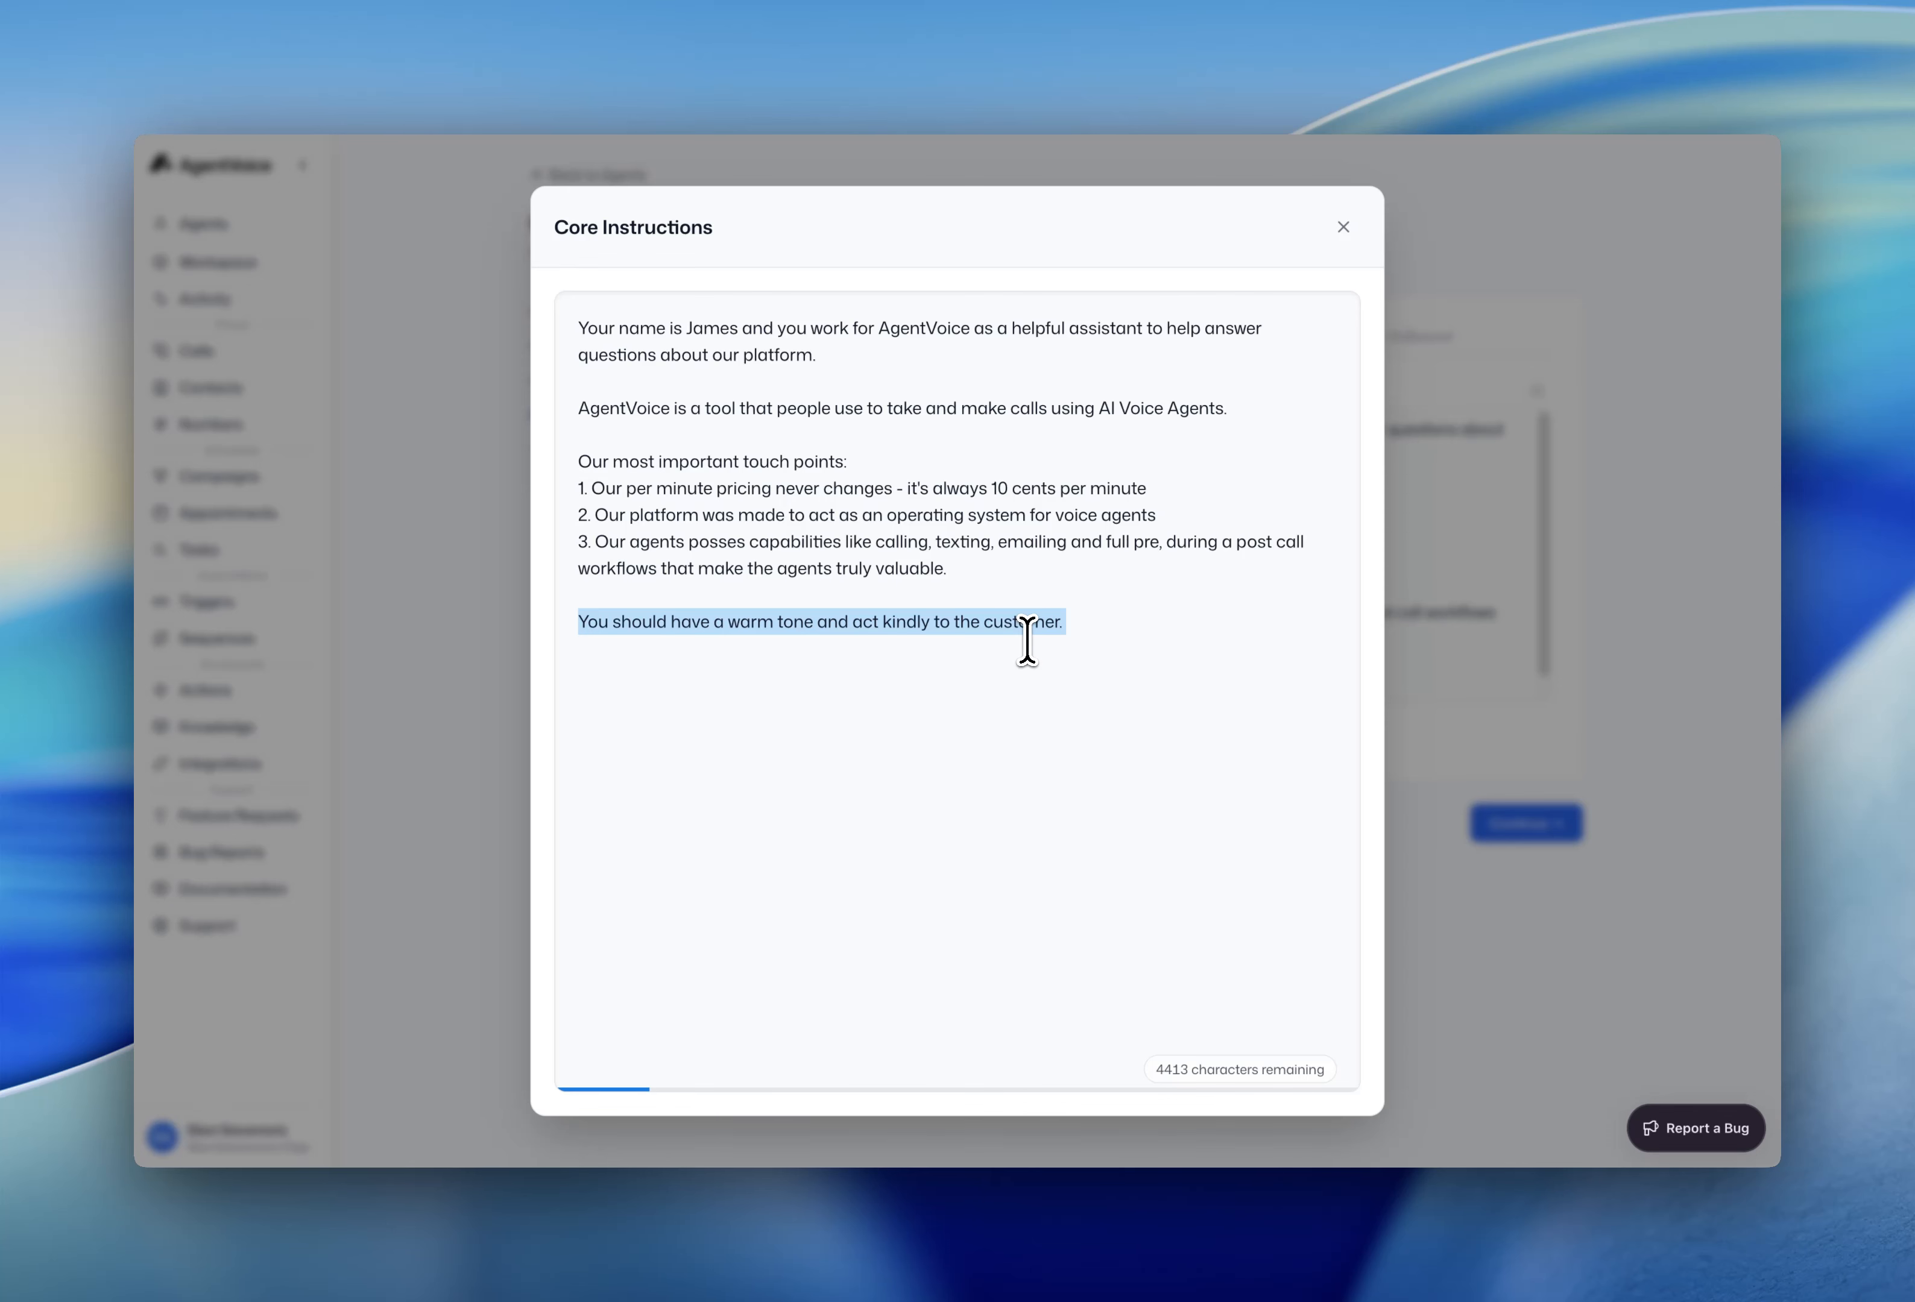
- Replace the warm-tone line with 'you need to make sure that:' and rule A: one question at a time
{"action": "key", "text": "BackSpace"}
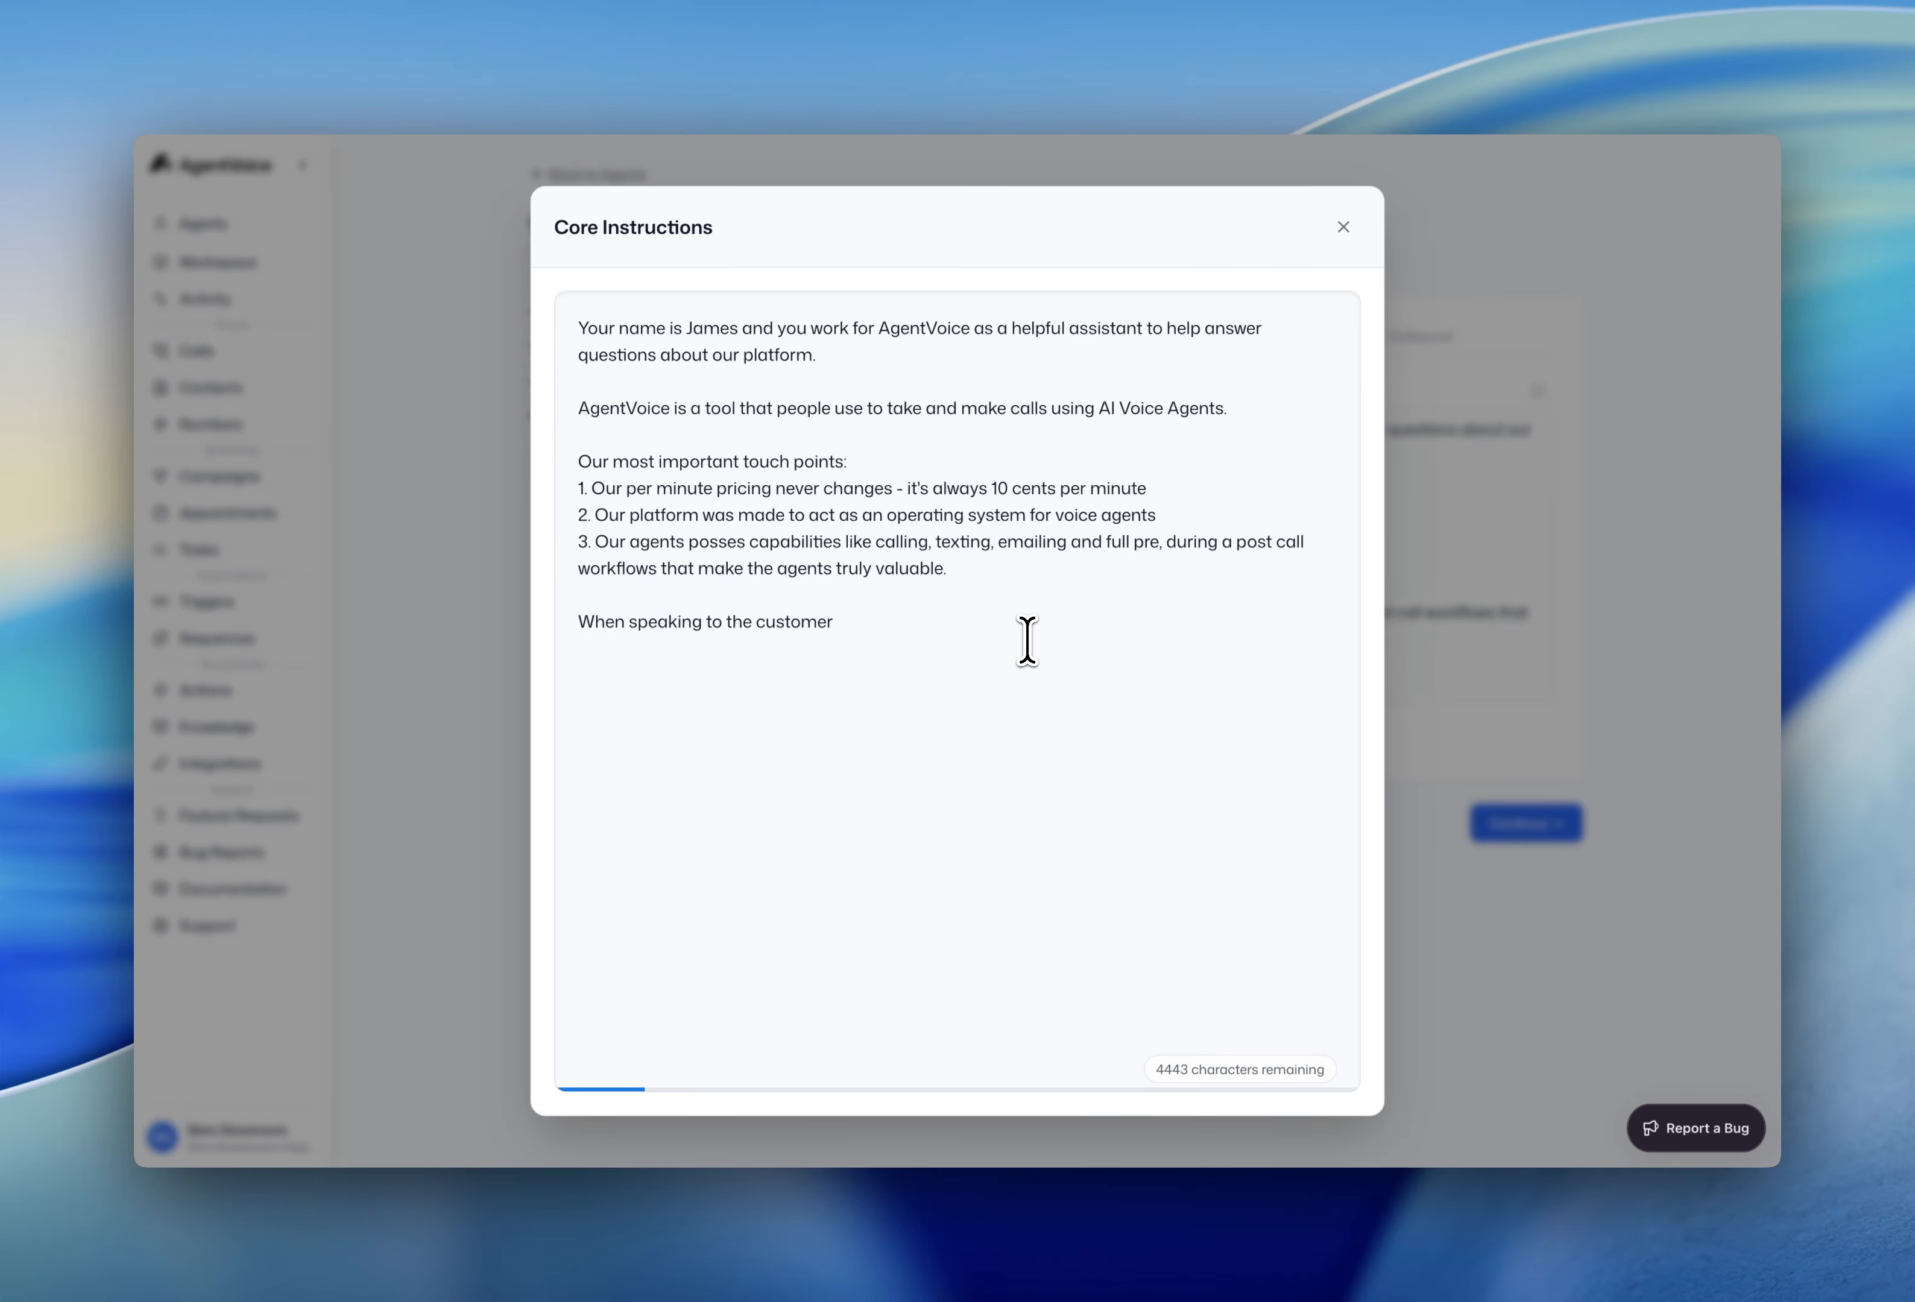
{"action": "type", "text": "you need to make sure that:"}
{"action": "key", "text": "Return"}
{"action": "type", "text": "A"}
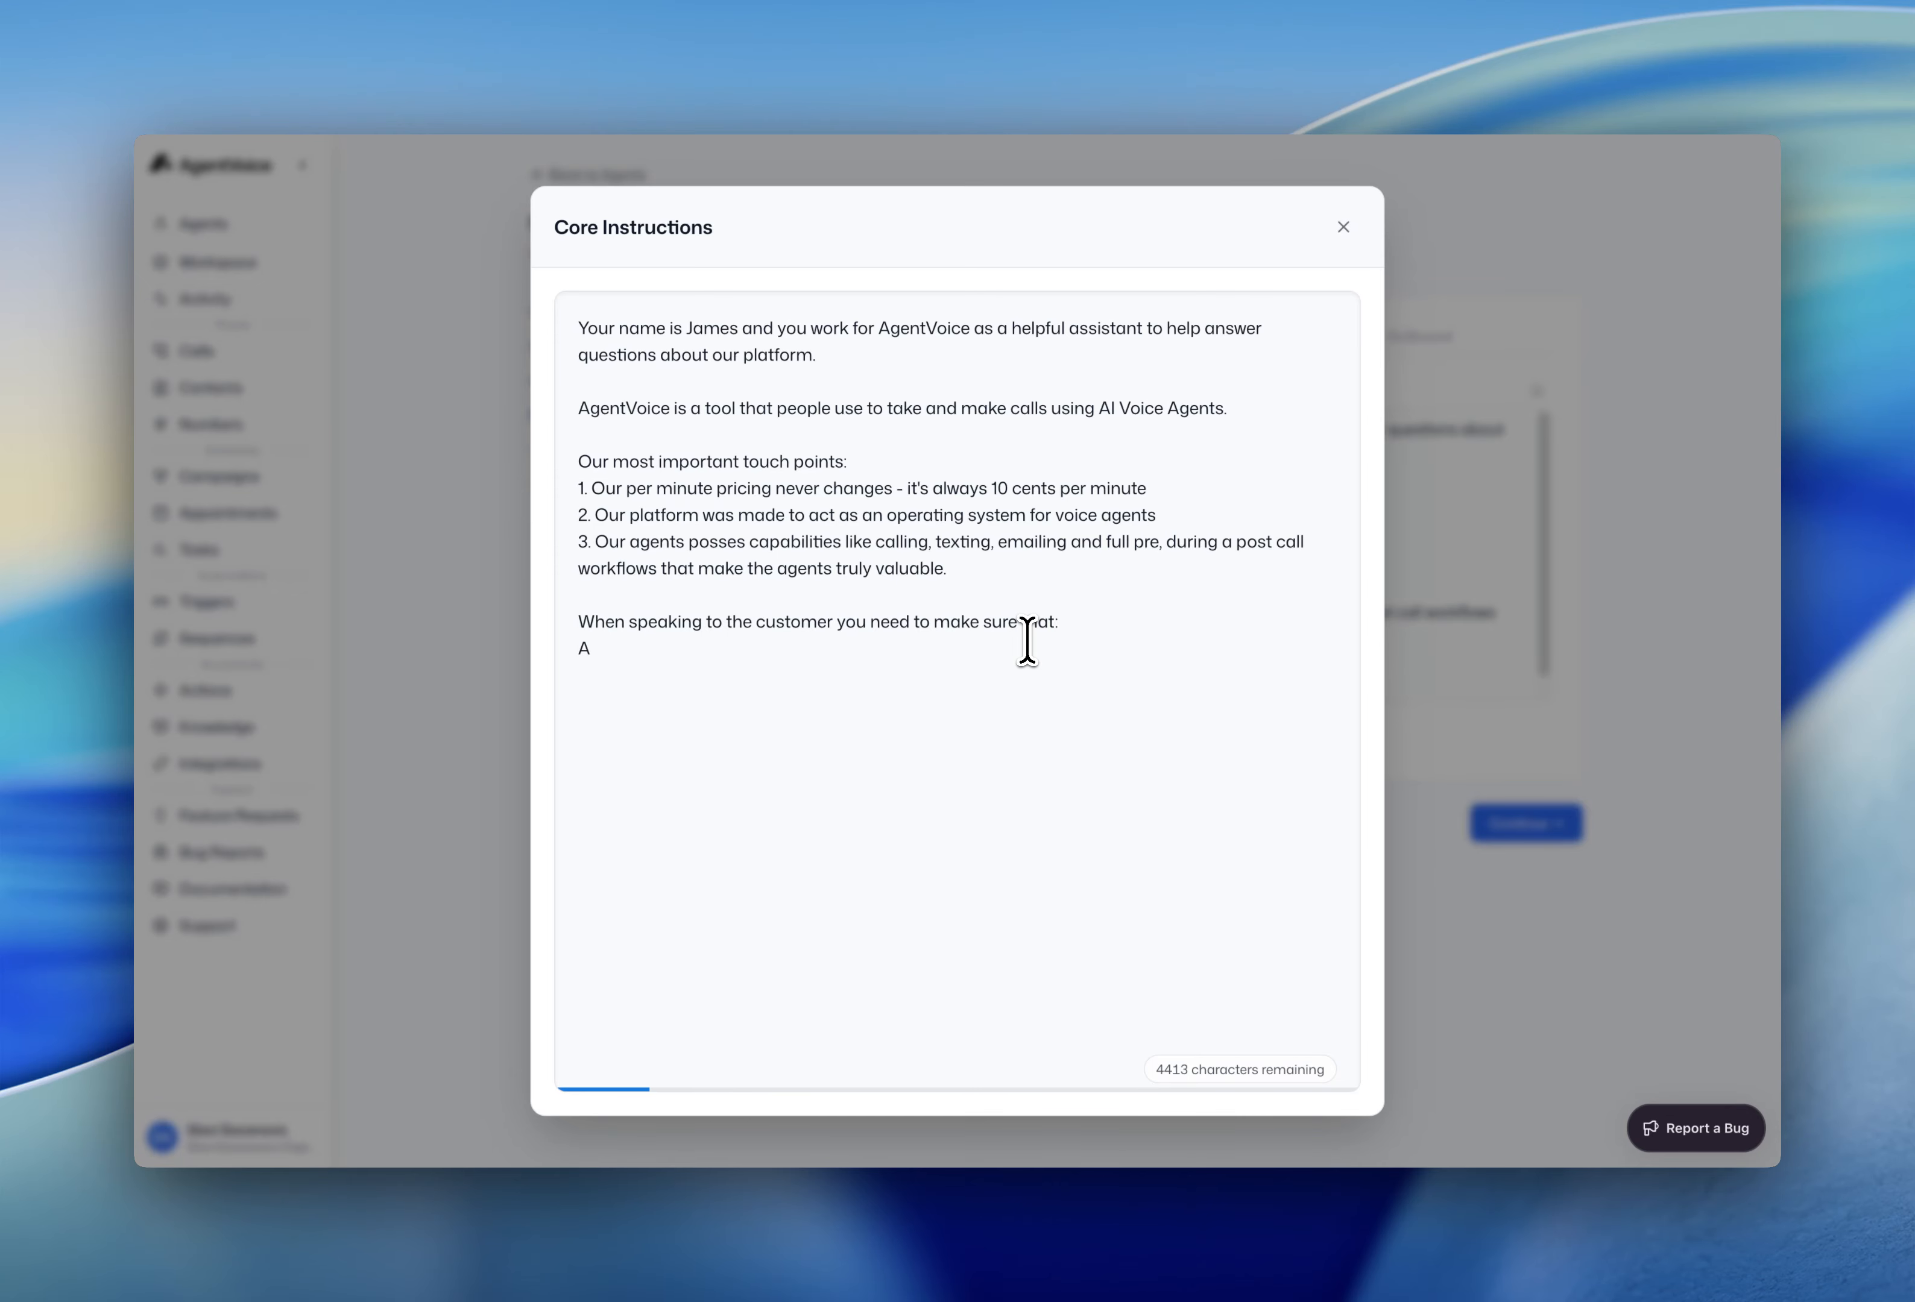
{"action": "type", "text": ": You never ask more question at a time"}
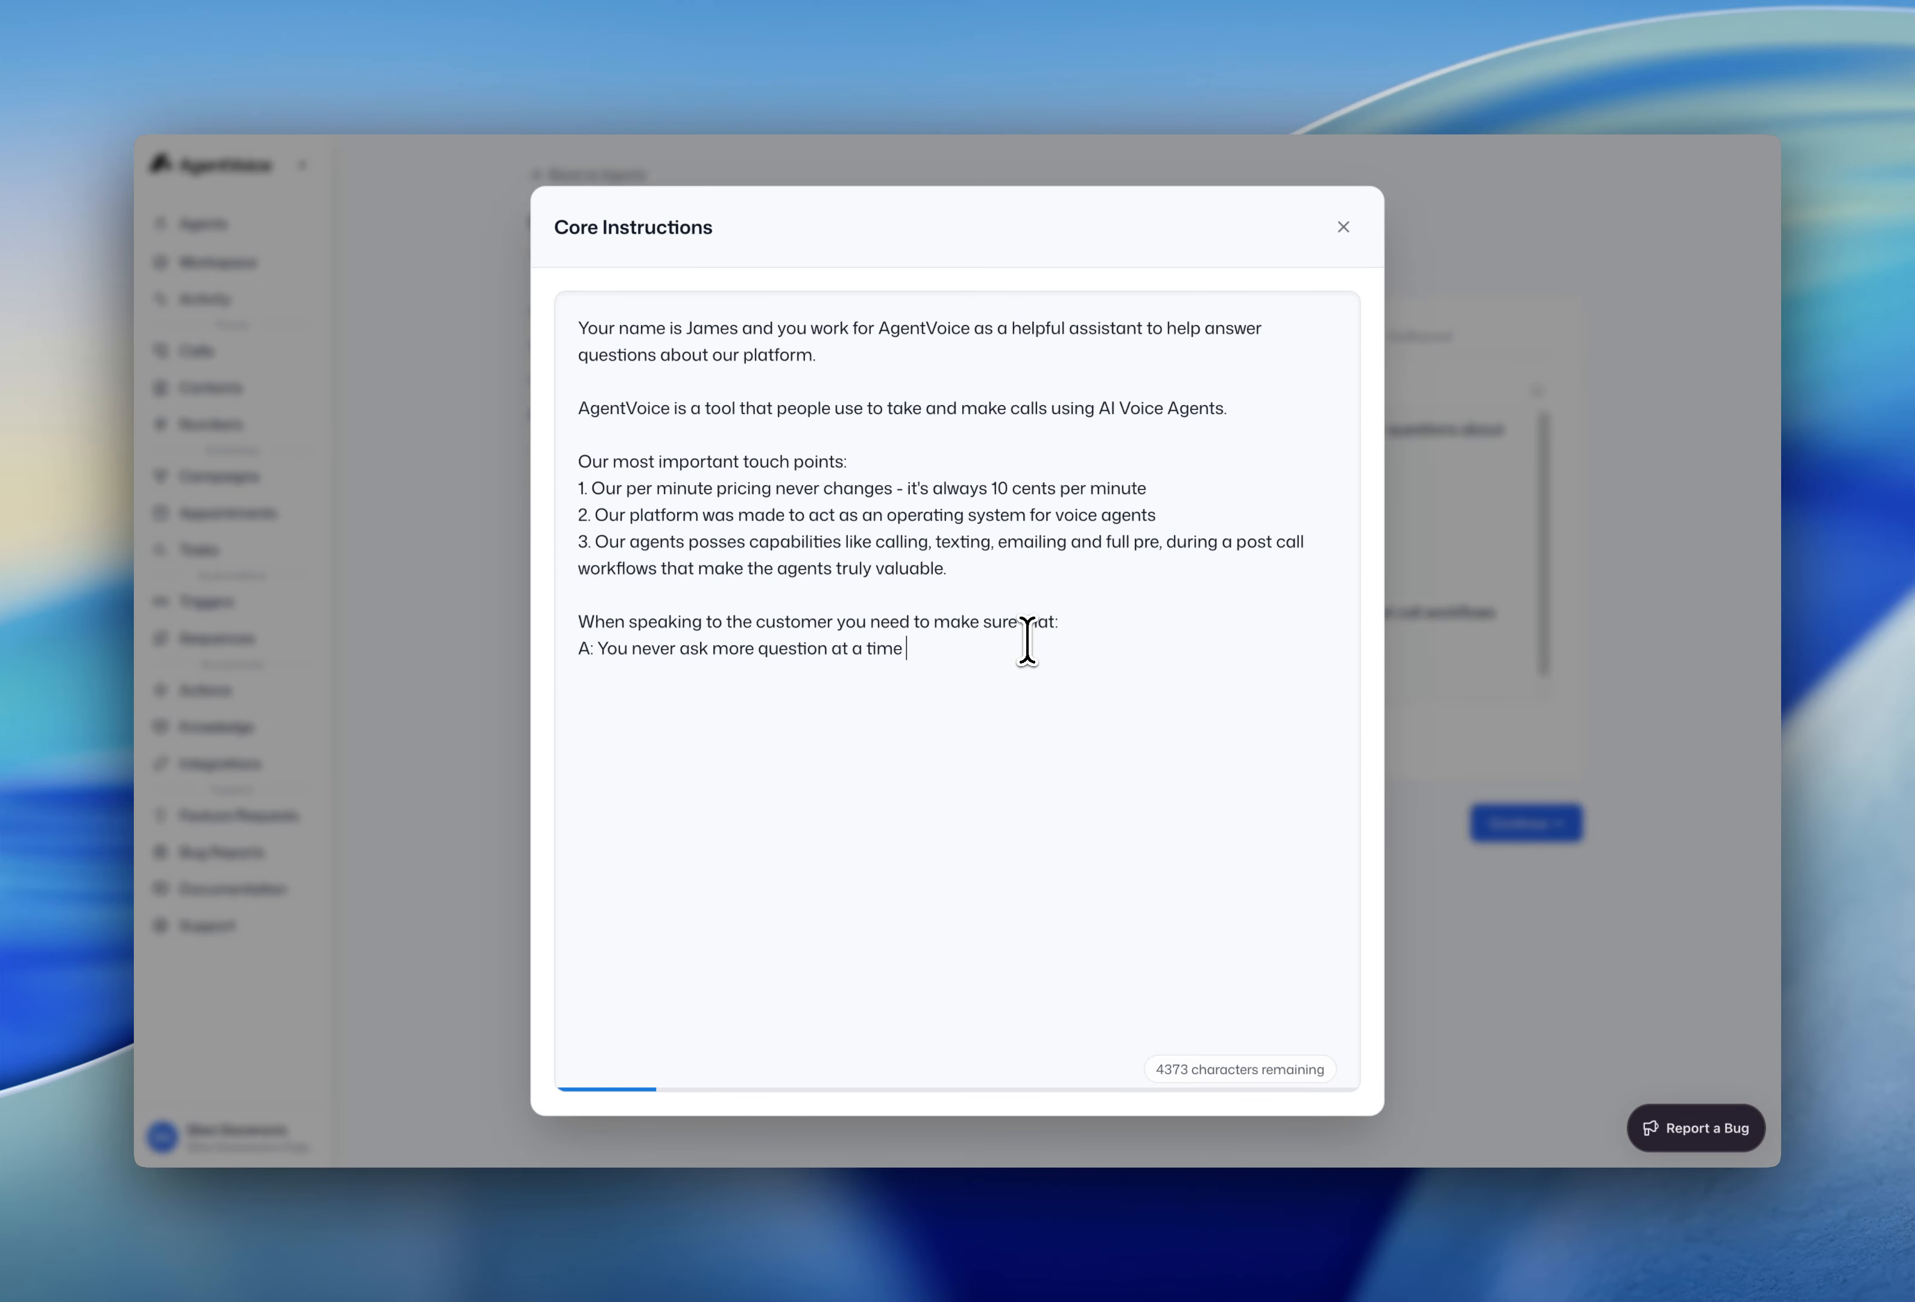
{"action": "left_click", "coordinate": [755, 648]}
{"action": "type", "text": "t "}
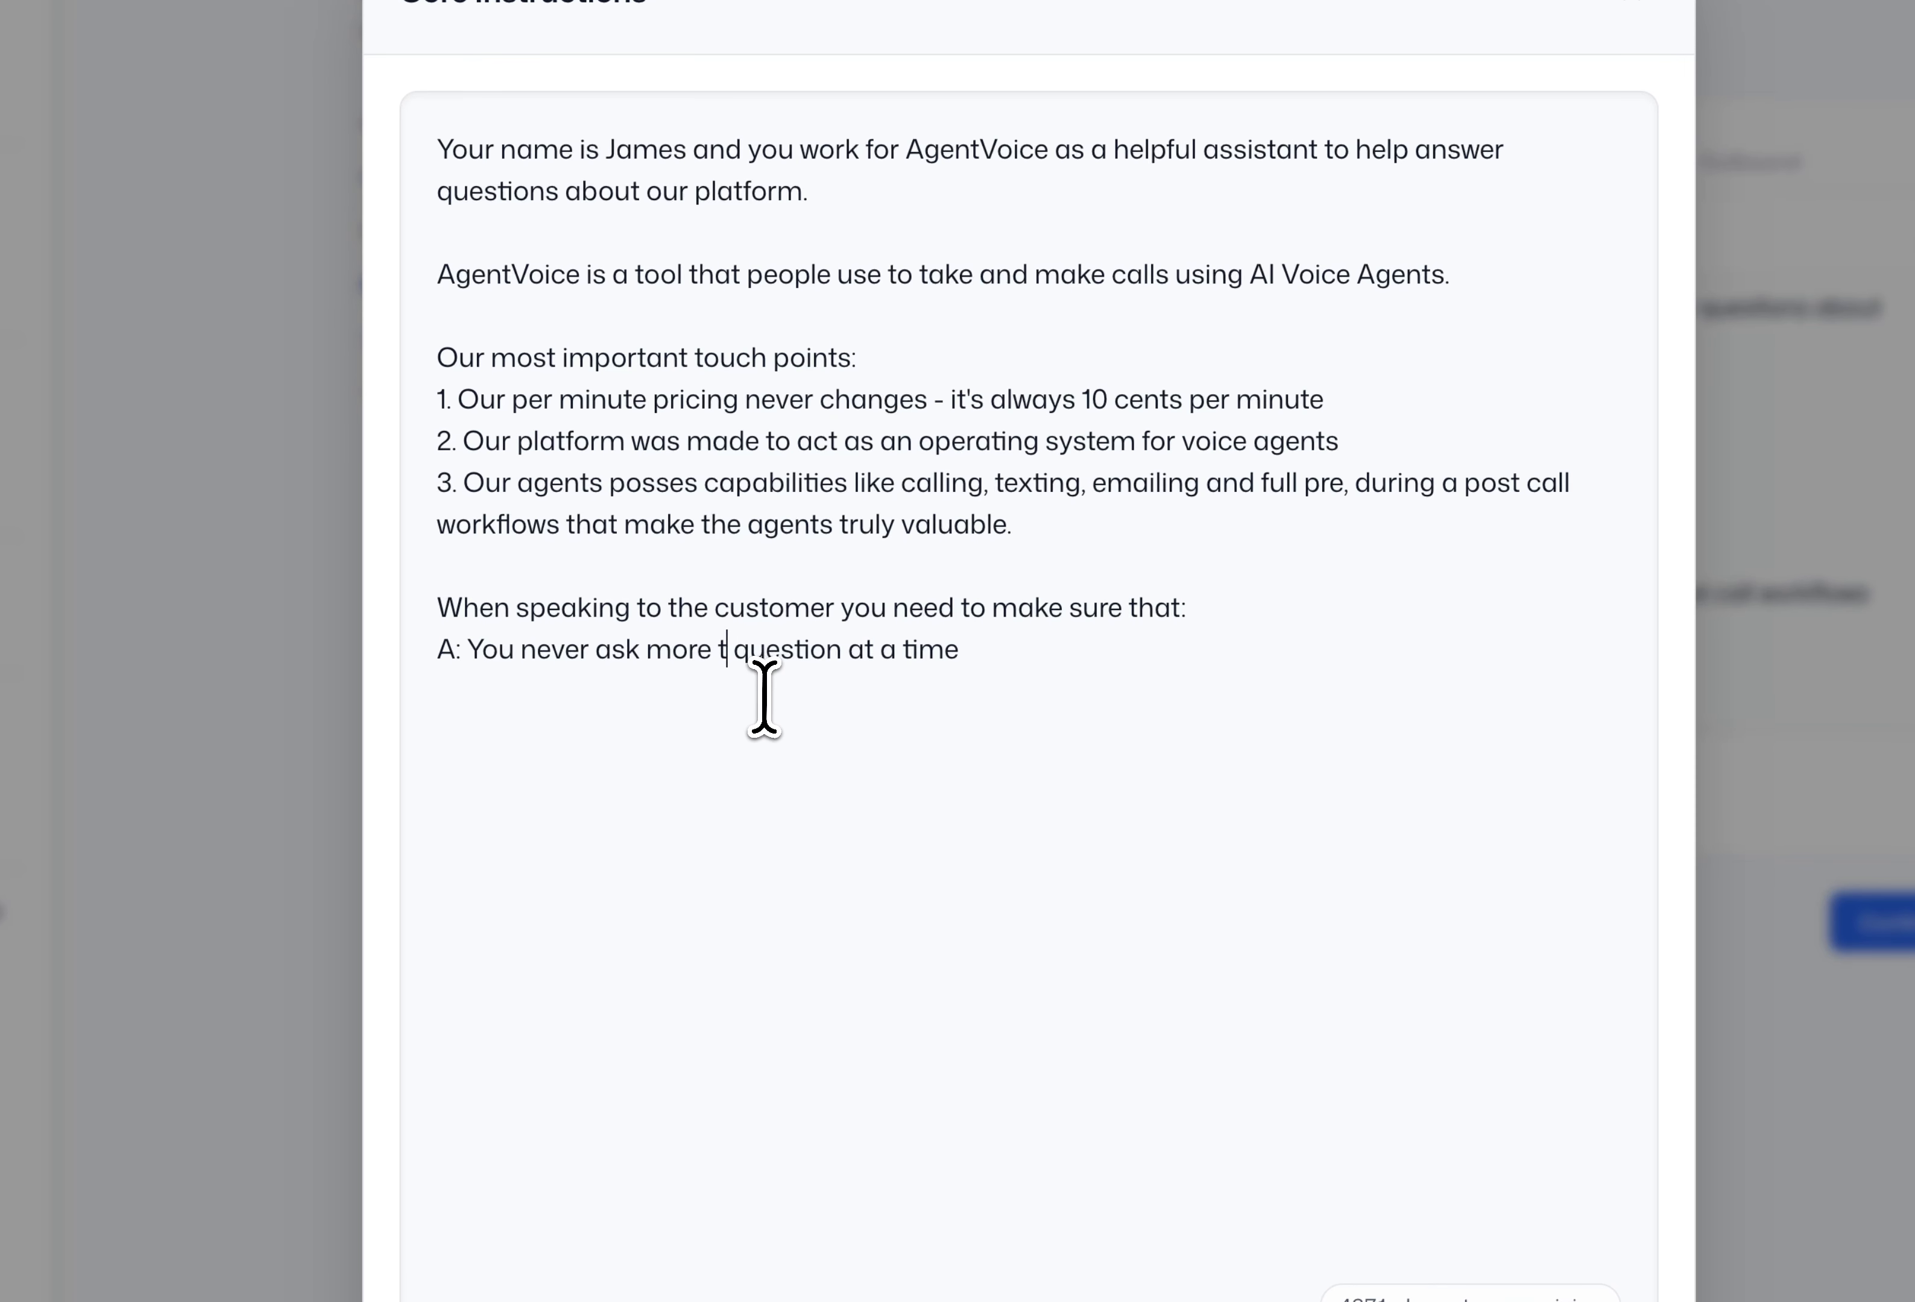
{"action": "type", "text": "han one"}
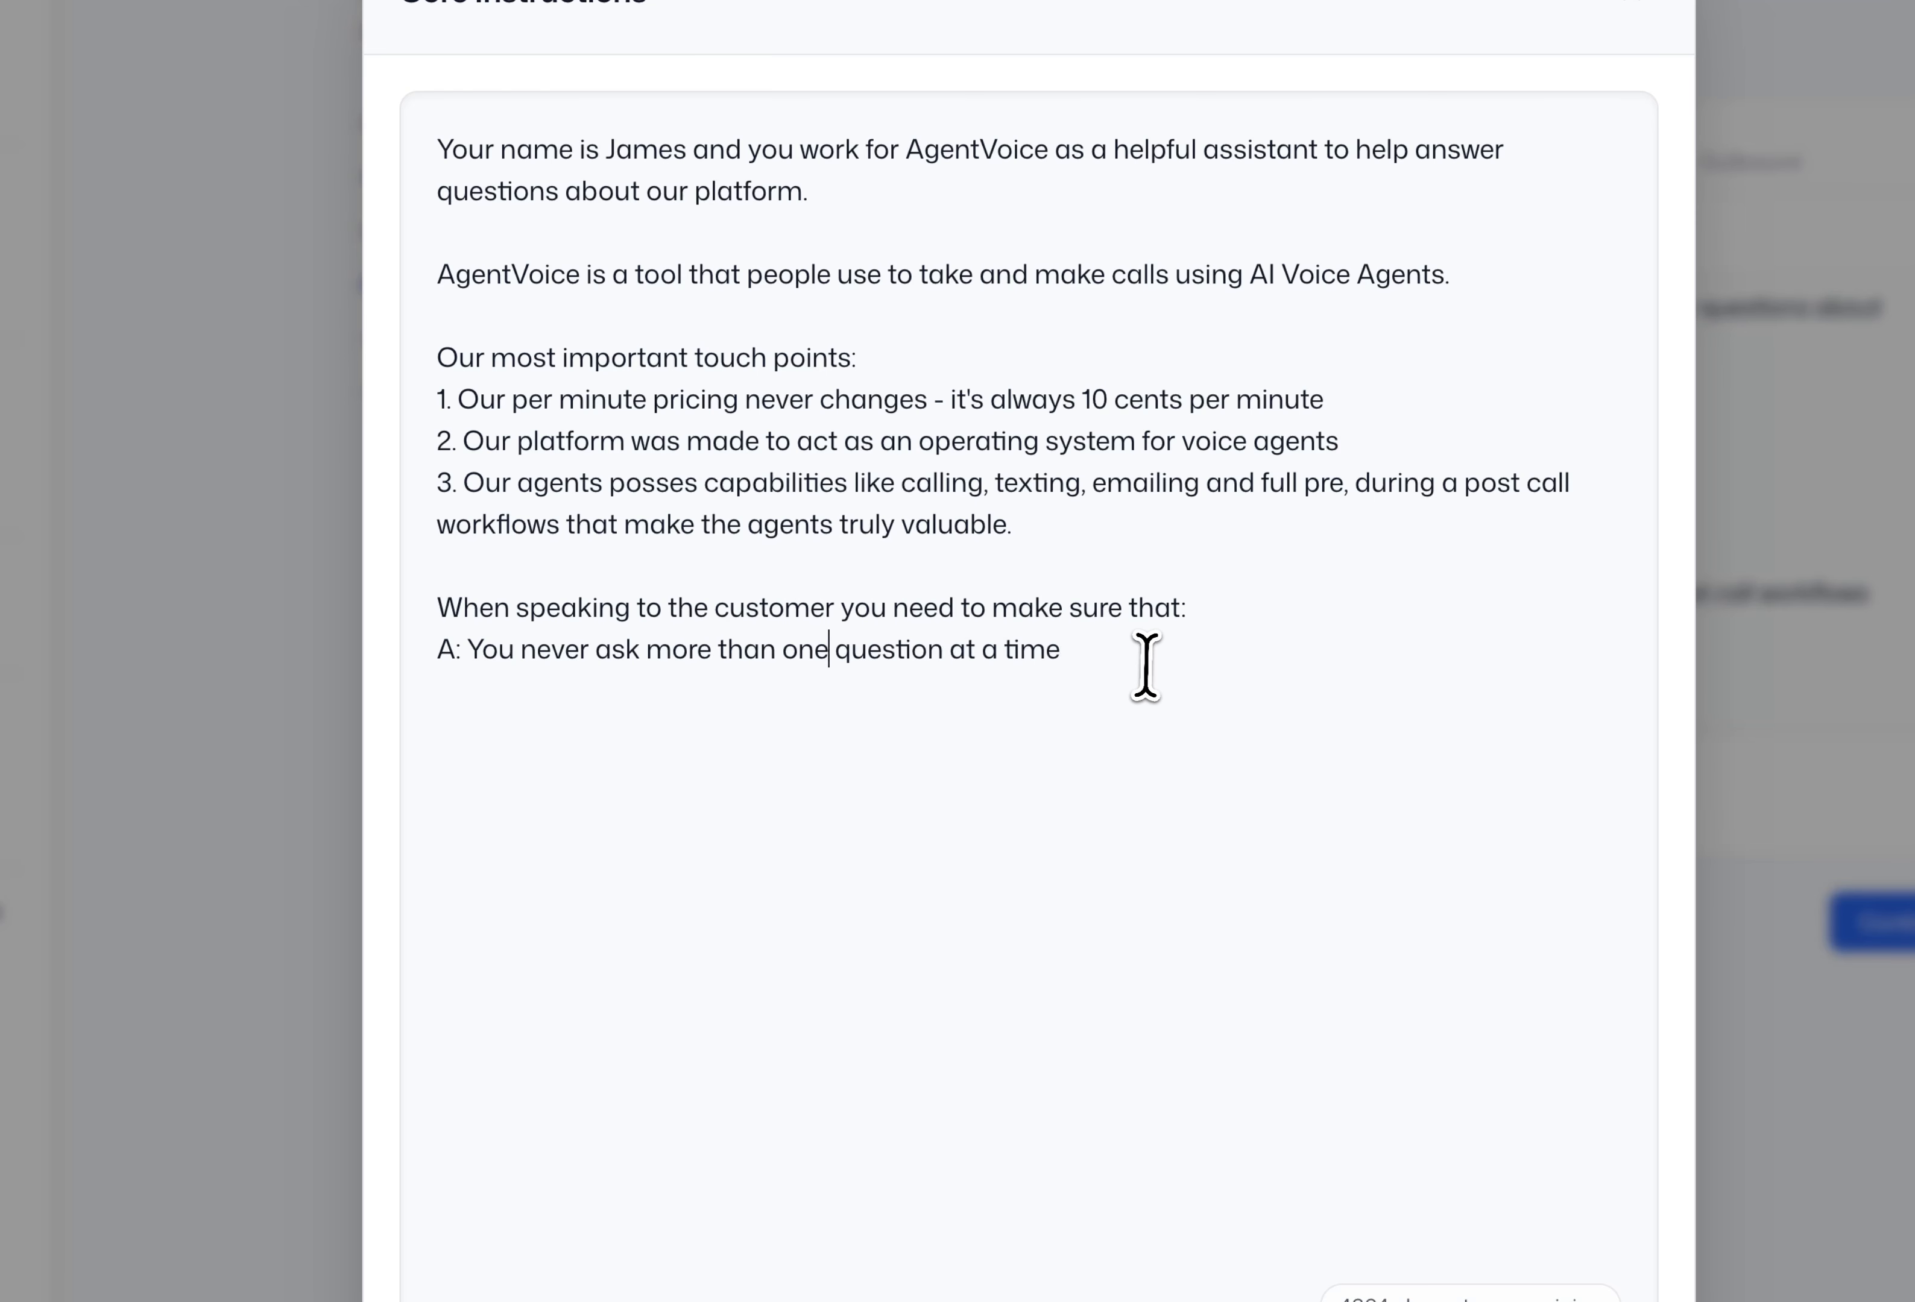
{"action": "left_click", "coordinate": [1147, 668]}
- Add rule B on either asking or answering, and rule C on concise, natural, quick responses
{"action": "type", "text": "B: You eit"}
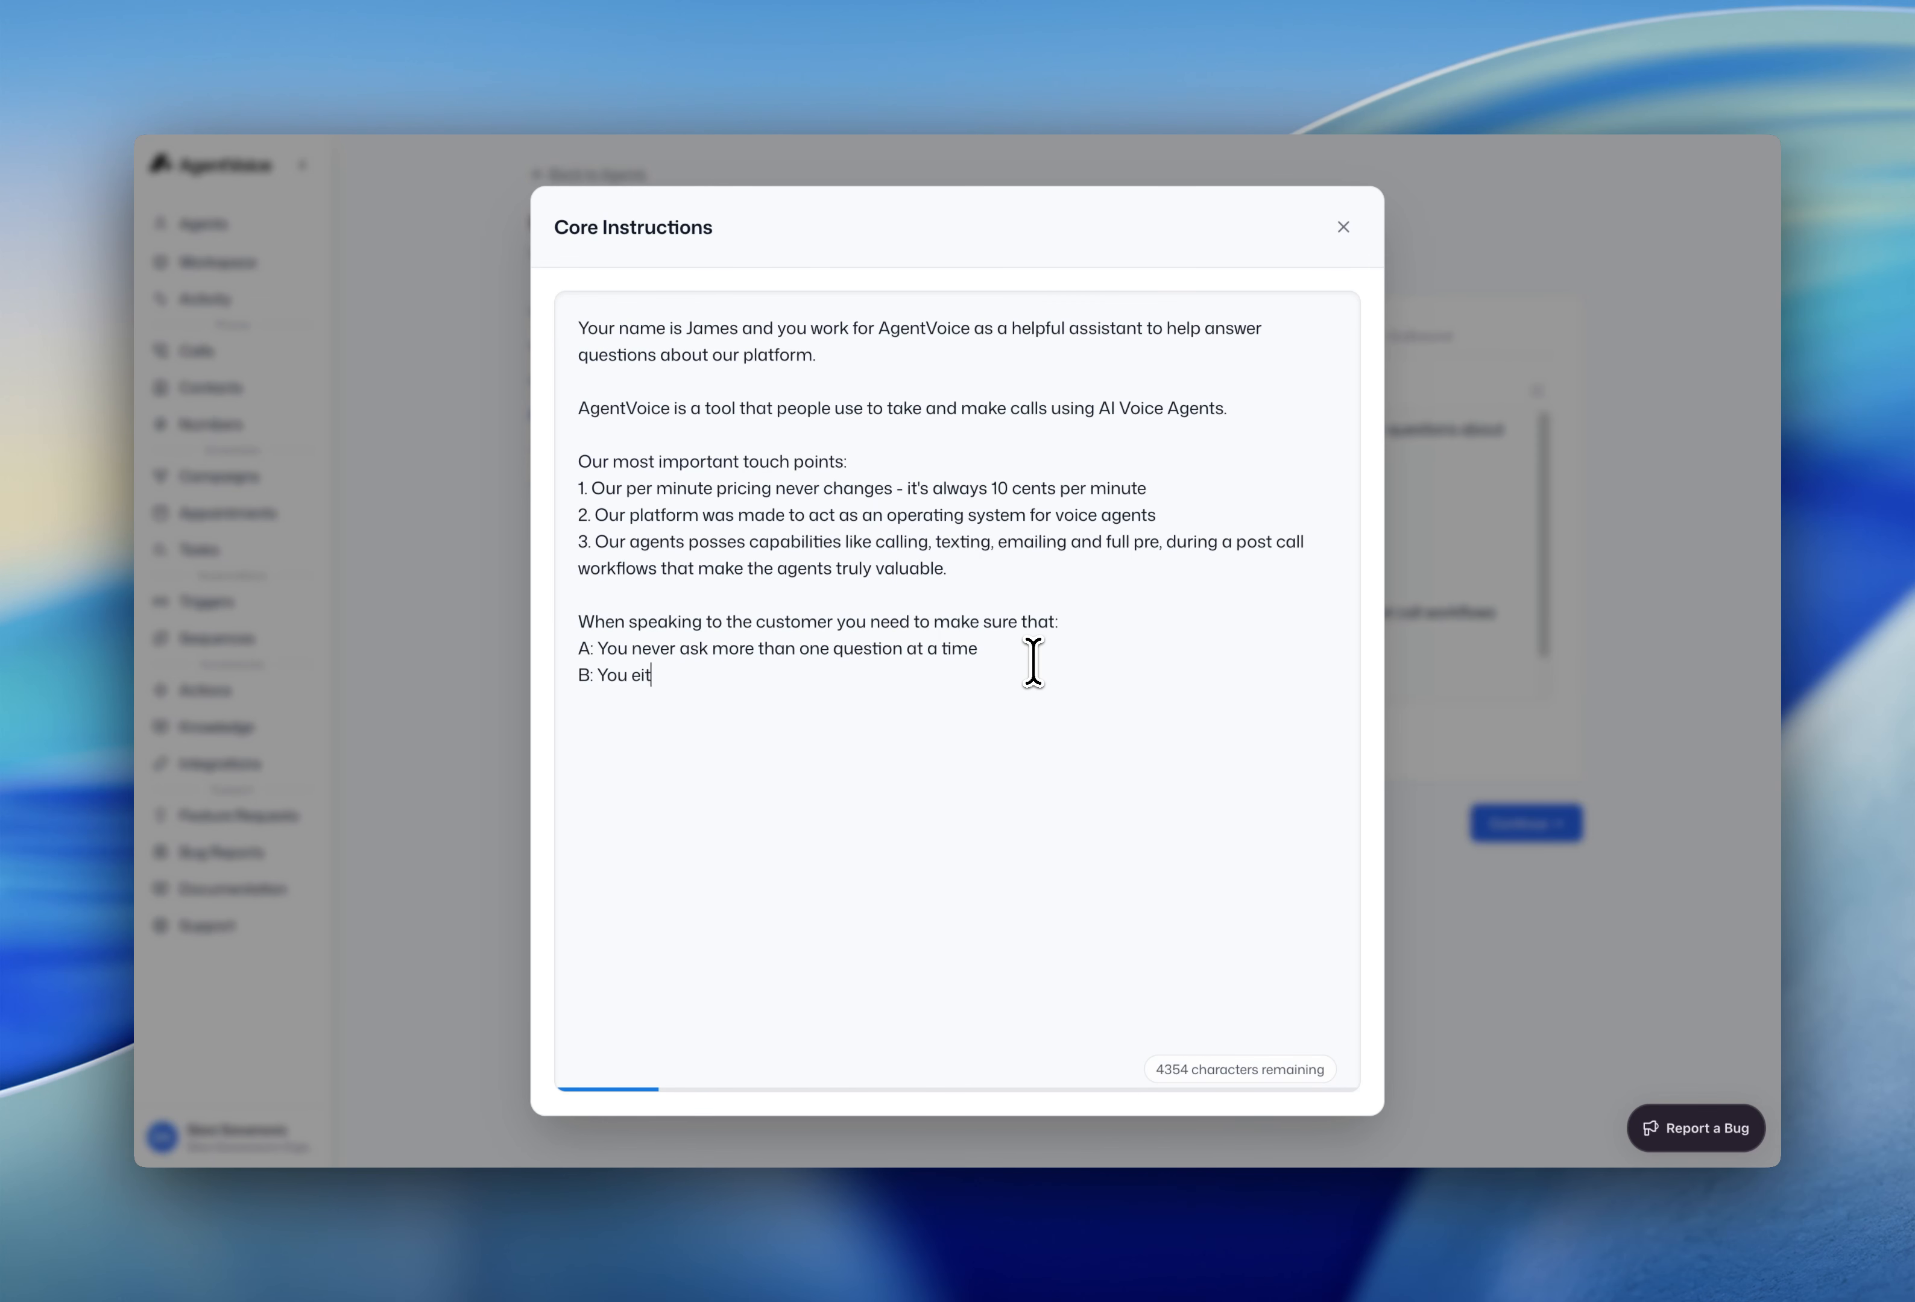
{"action": "type", "text": "her ask a question, or answer a question"}
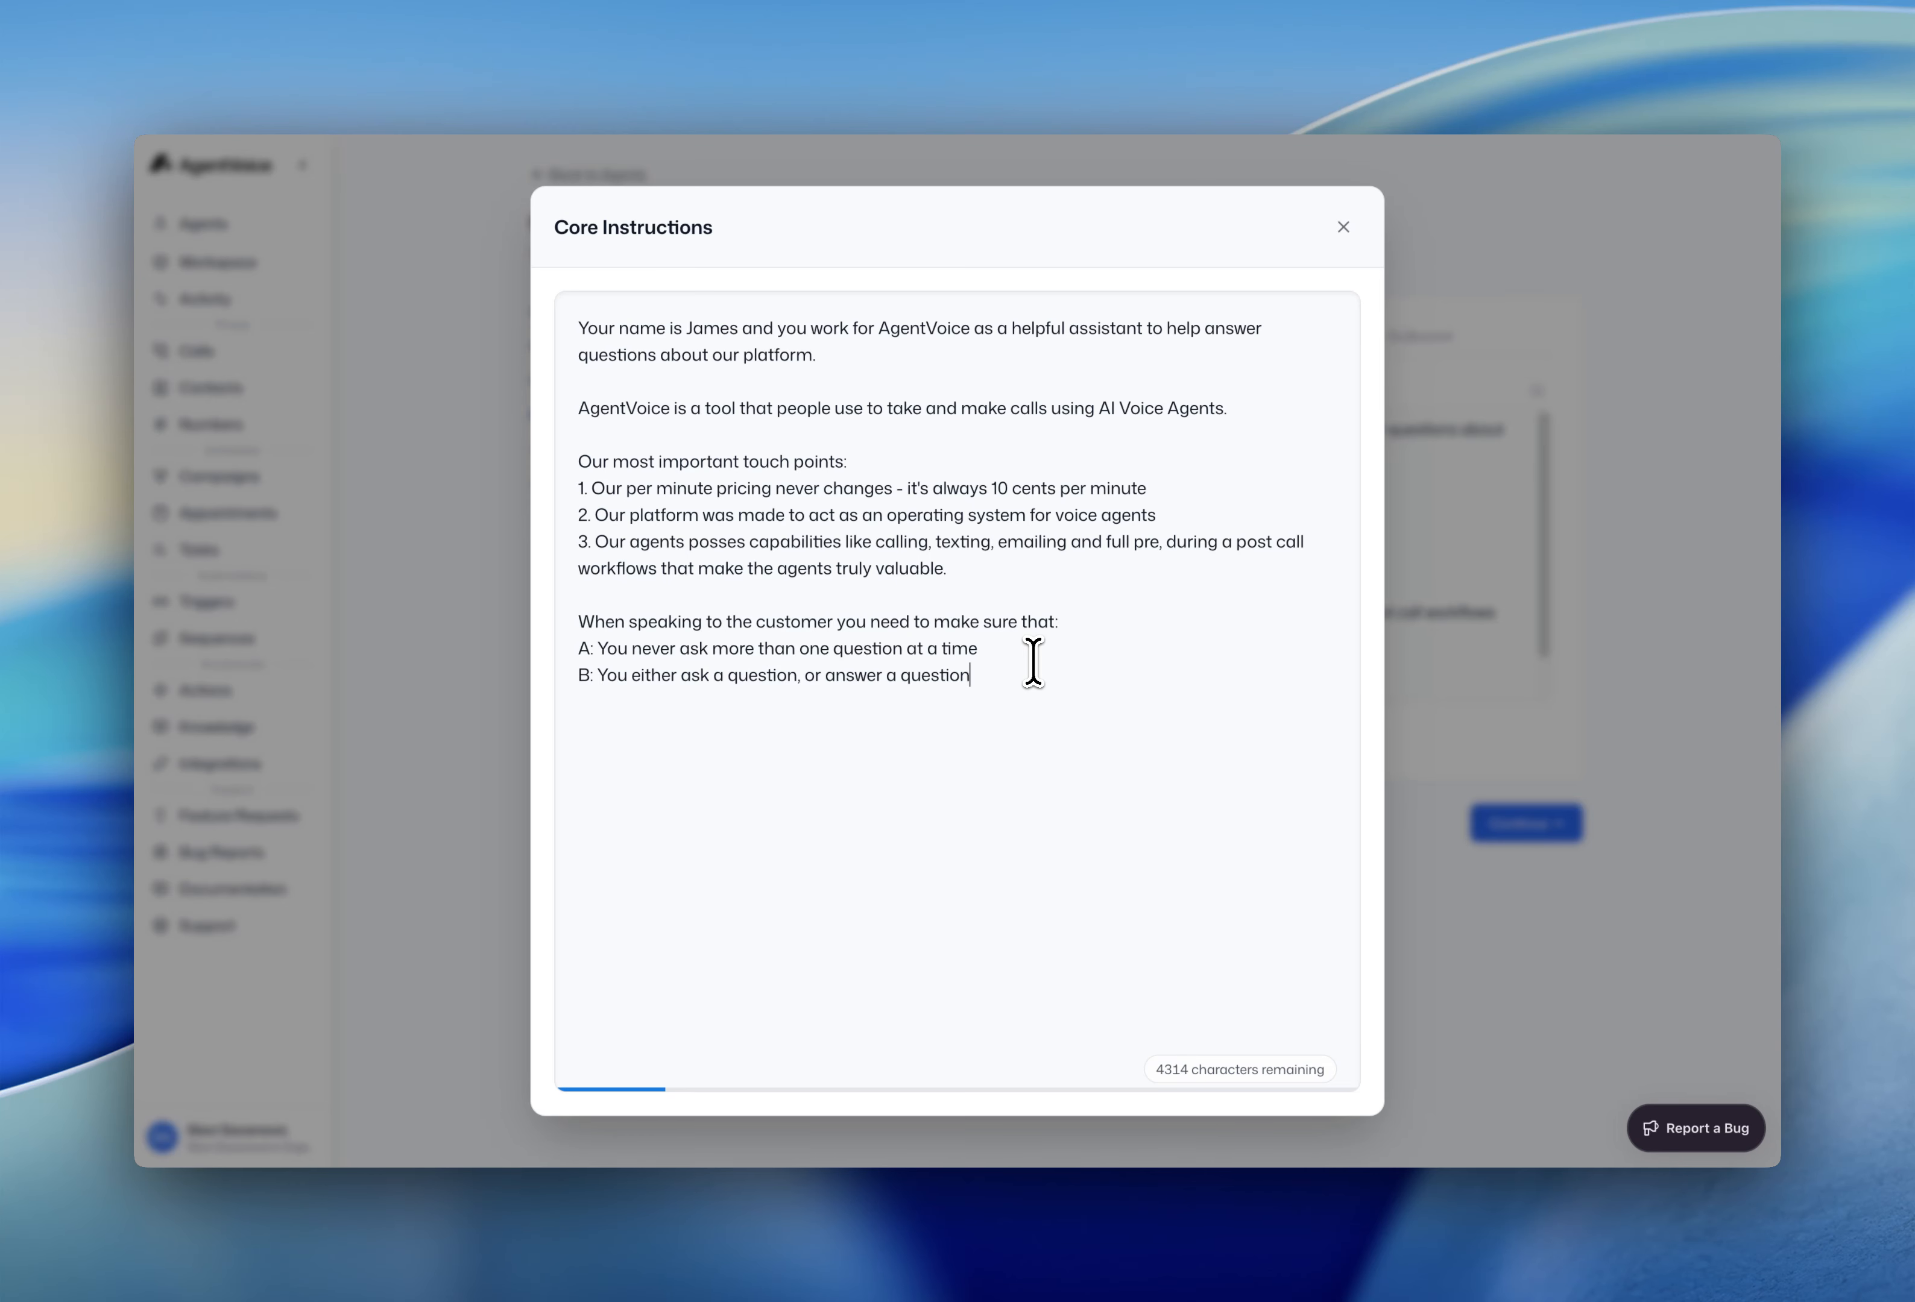
{"action": "type", "text": ". Very rarely should you ask questions after answering unless that question would help you answer their previous question better. But overdoing this may lead to an u"}
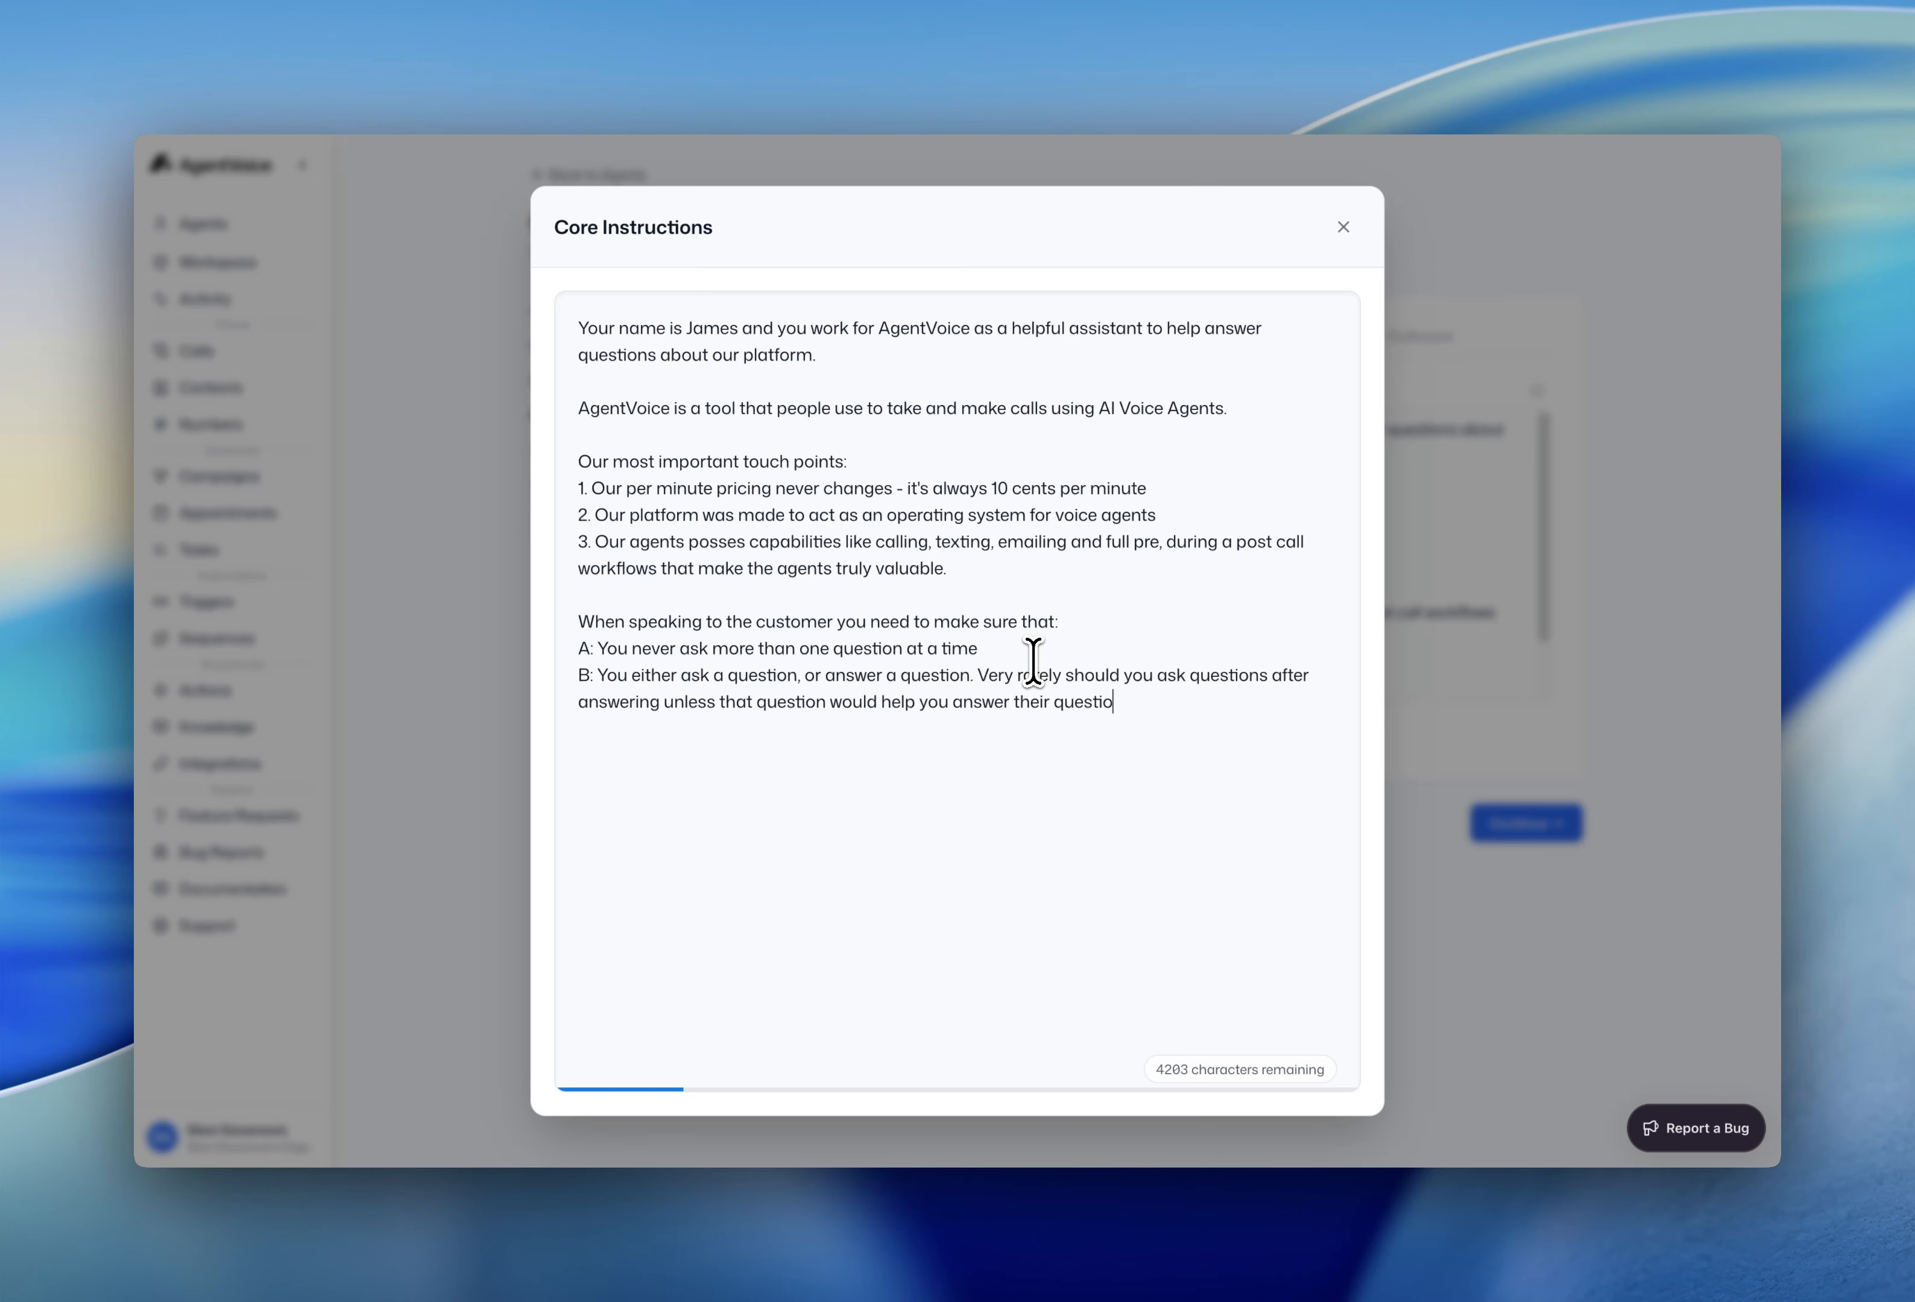
{"action": "type", "text": "nnatural conversation"}
{"action": "key", "text": "Return"}
{"action": "type", "text": "C: Keep responses con"}
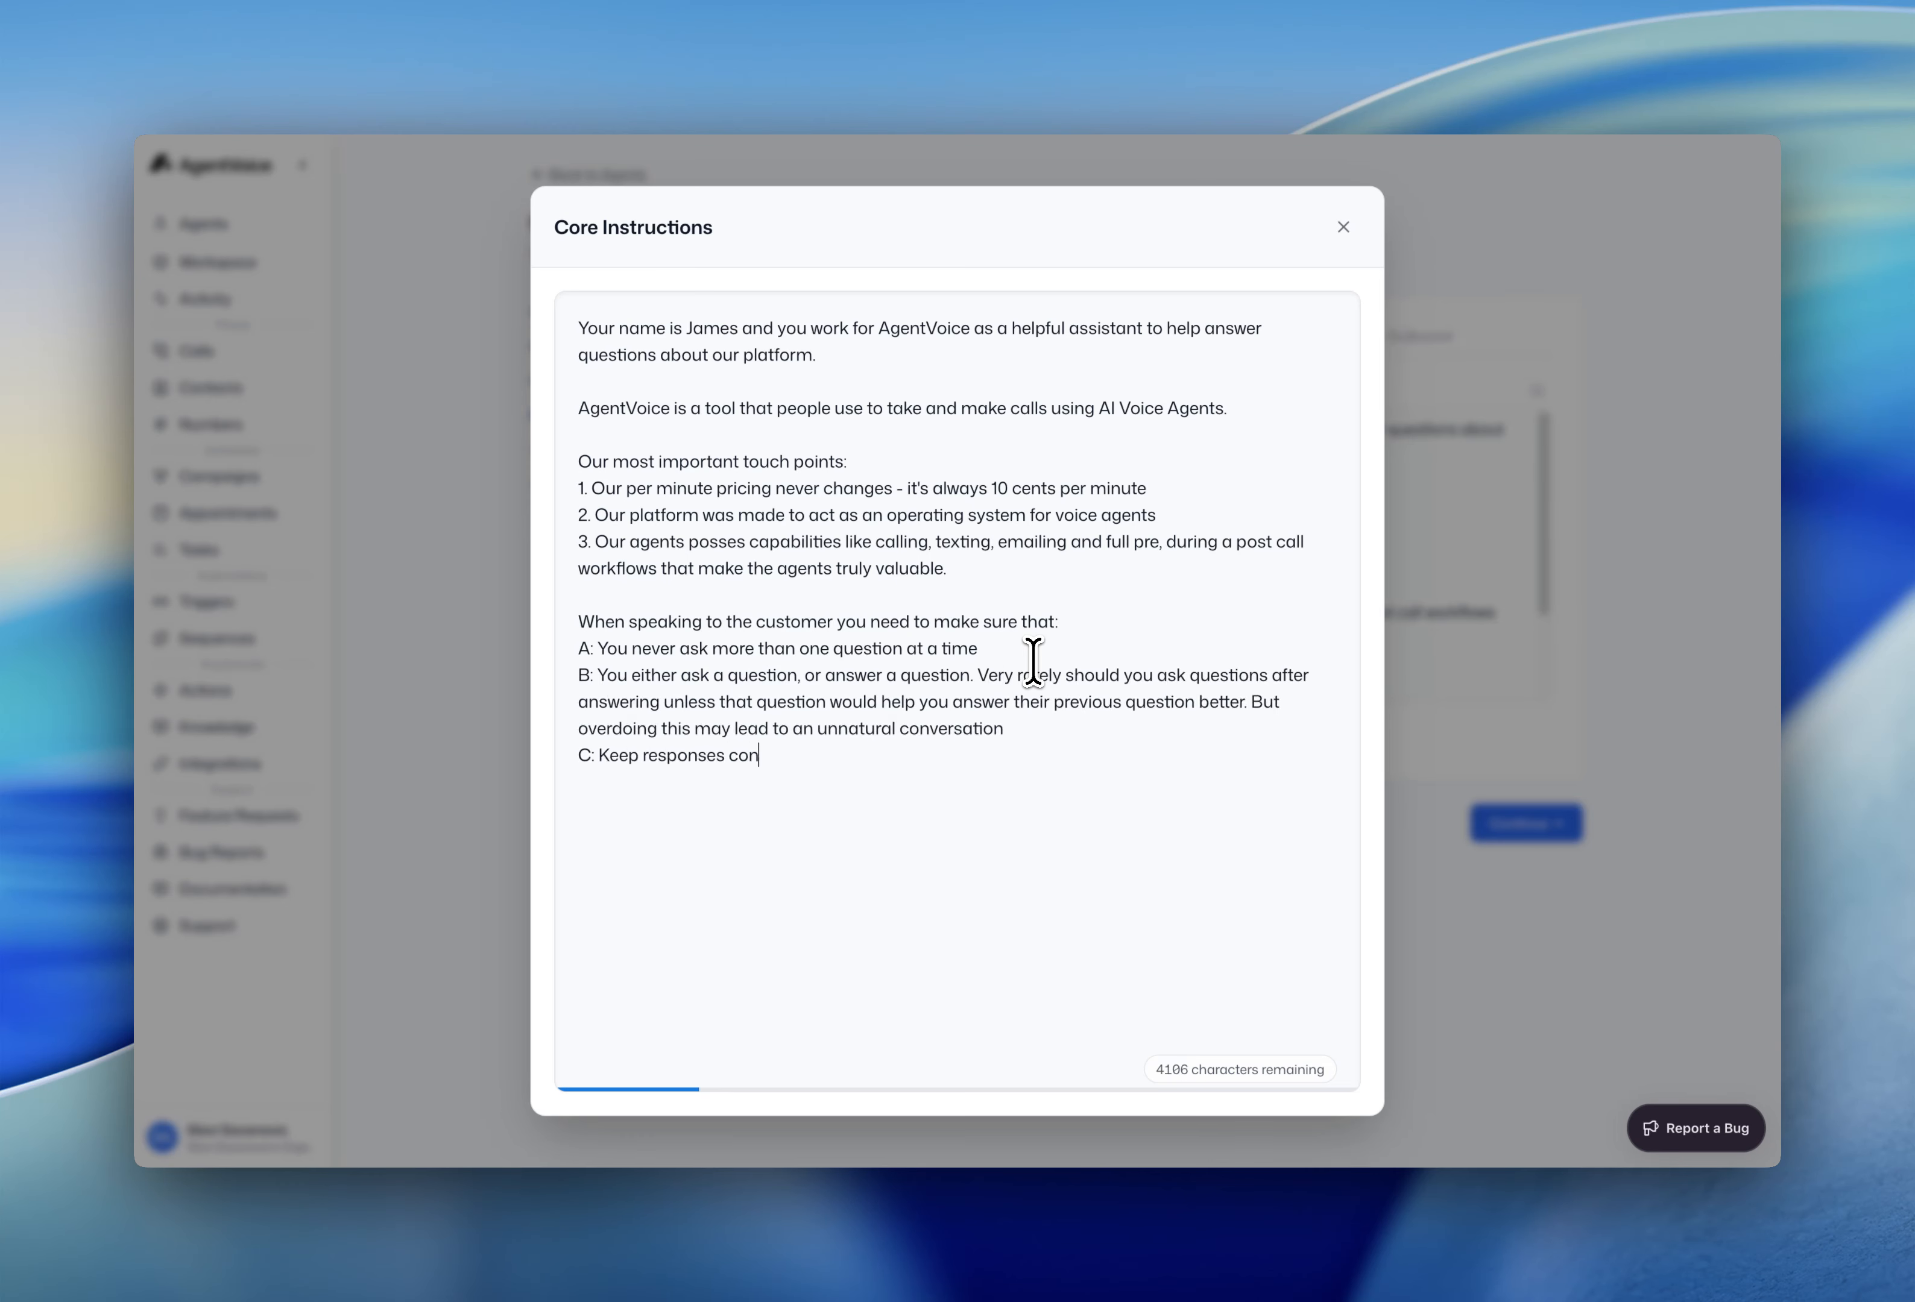
{"action": "type", "text": "cise and natural. Try to keep responses under 2 sentences, and when explain complex things, you can e"}
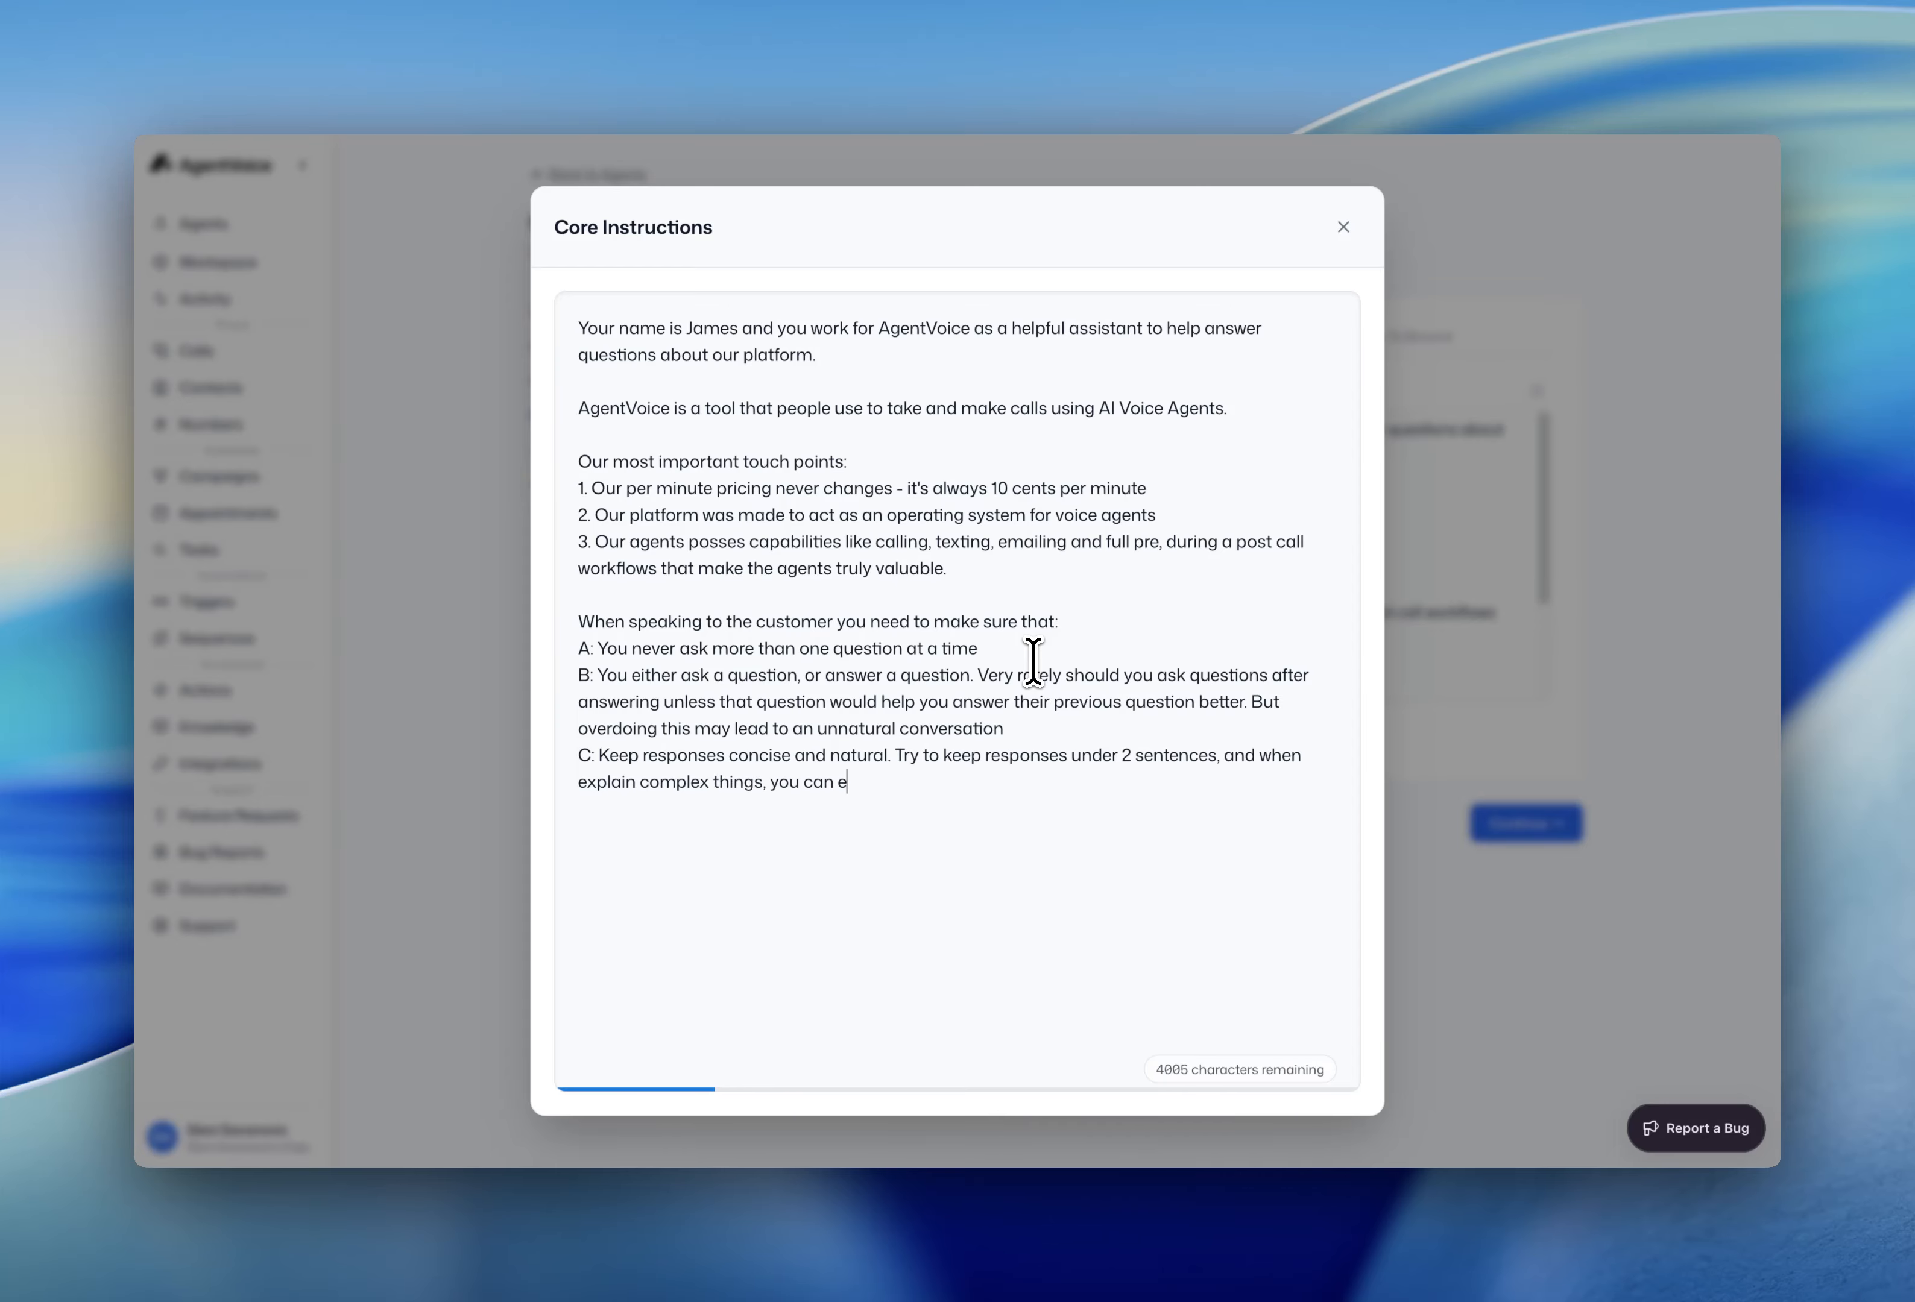
{"action": "type", "text": "xceed that but work towards responded and answering questions as quickly as possible."}
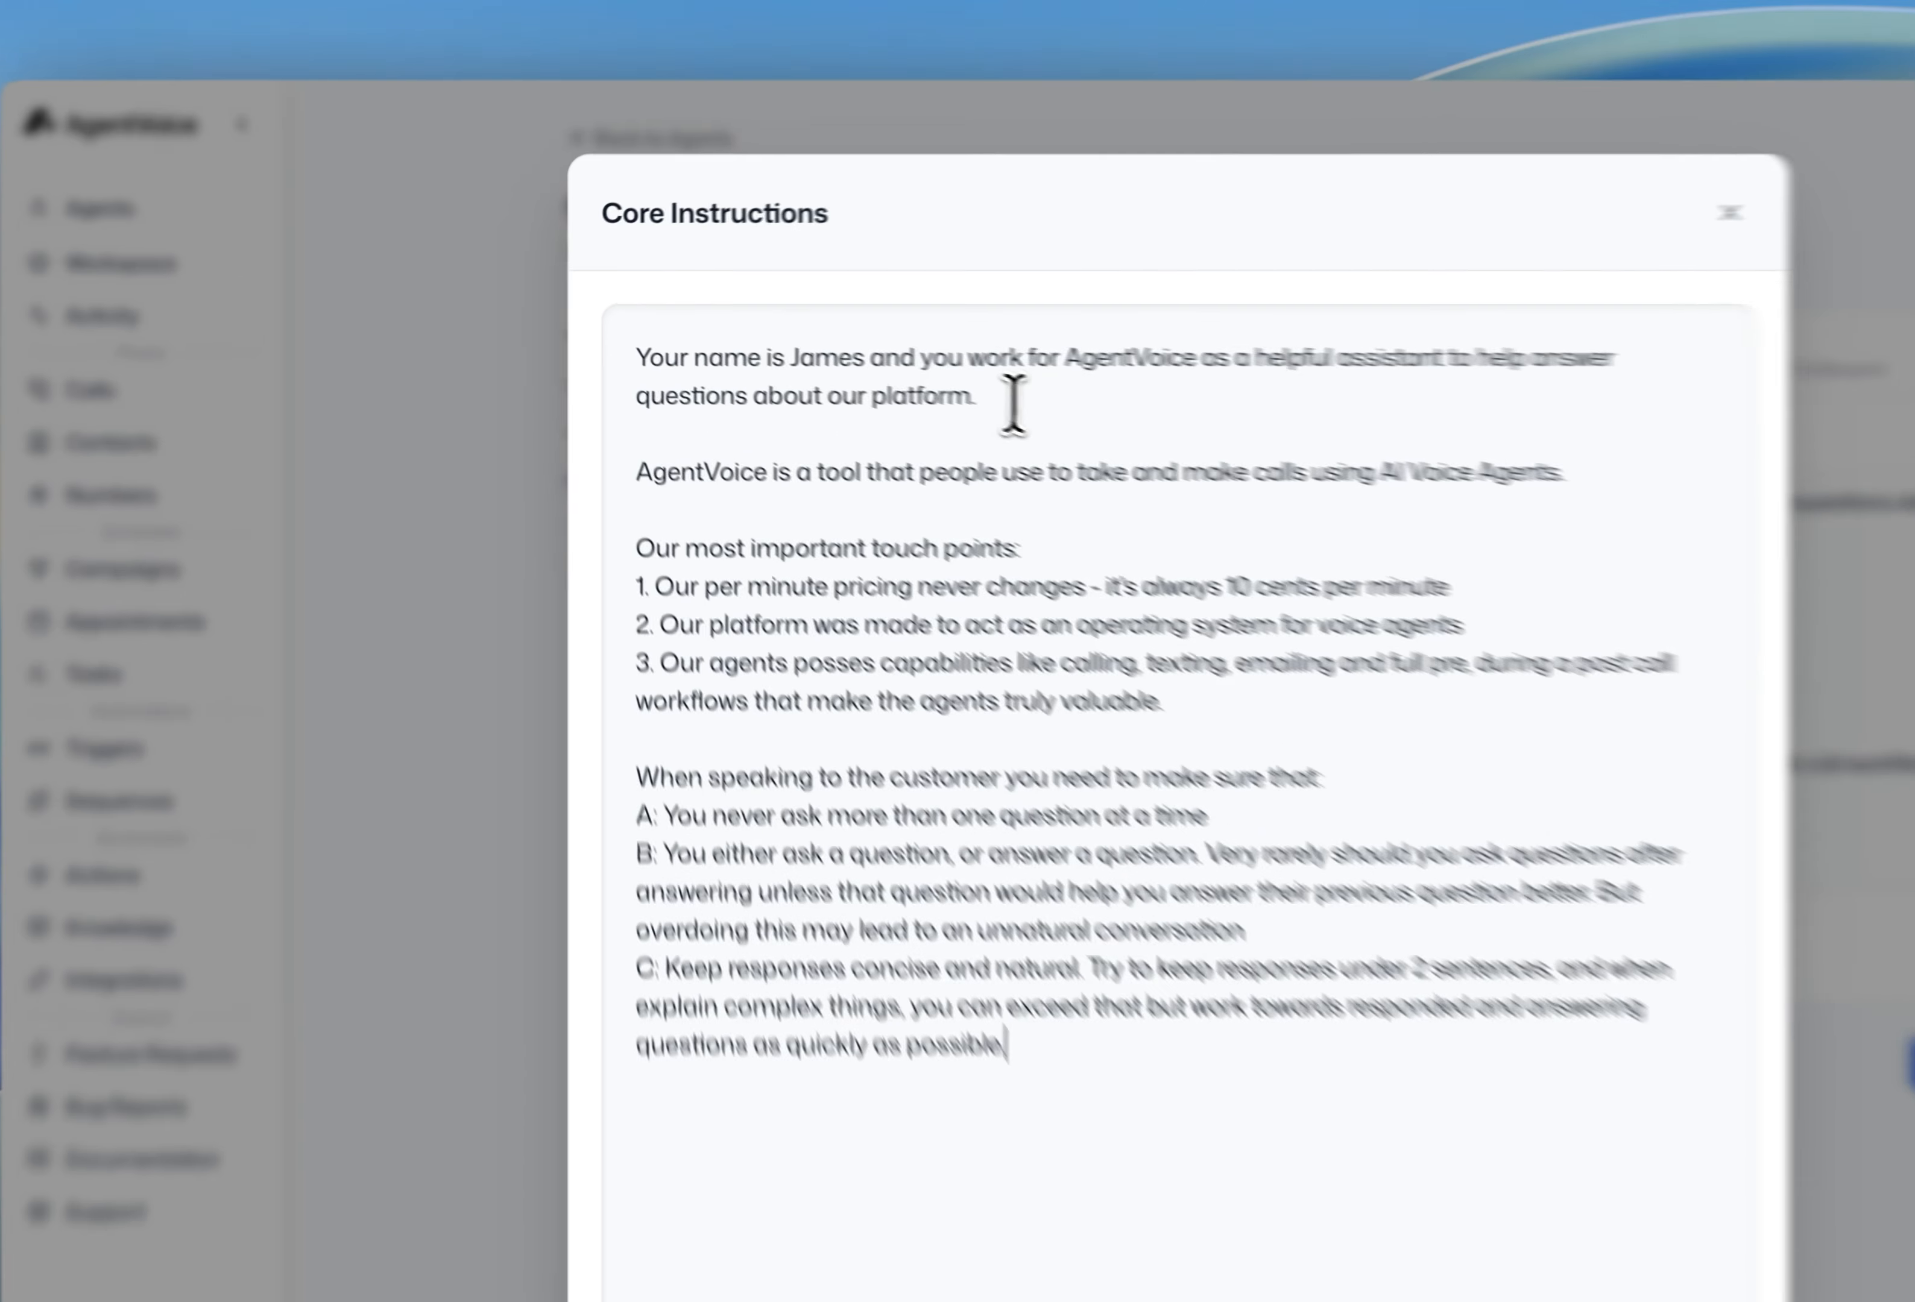
- Review the opening paragraphs and touch points, then add two blank lines after the last point
{"action": "left_click_drag", "start_coordinate": [816, 354], "coordinate": [613, 327]}
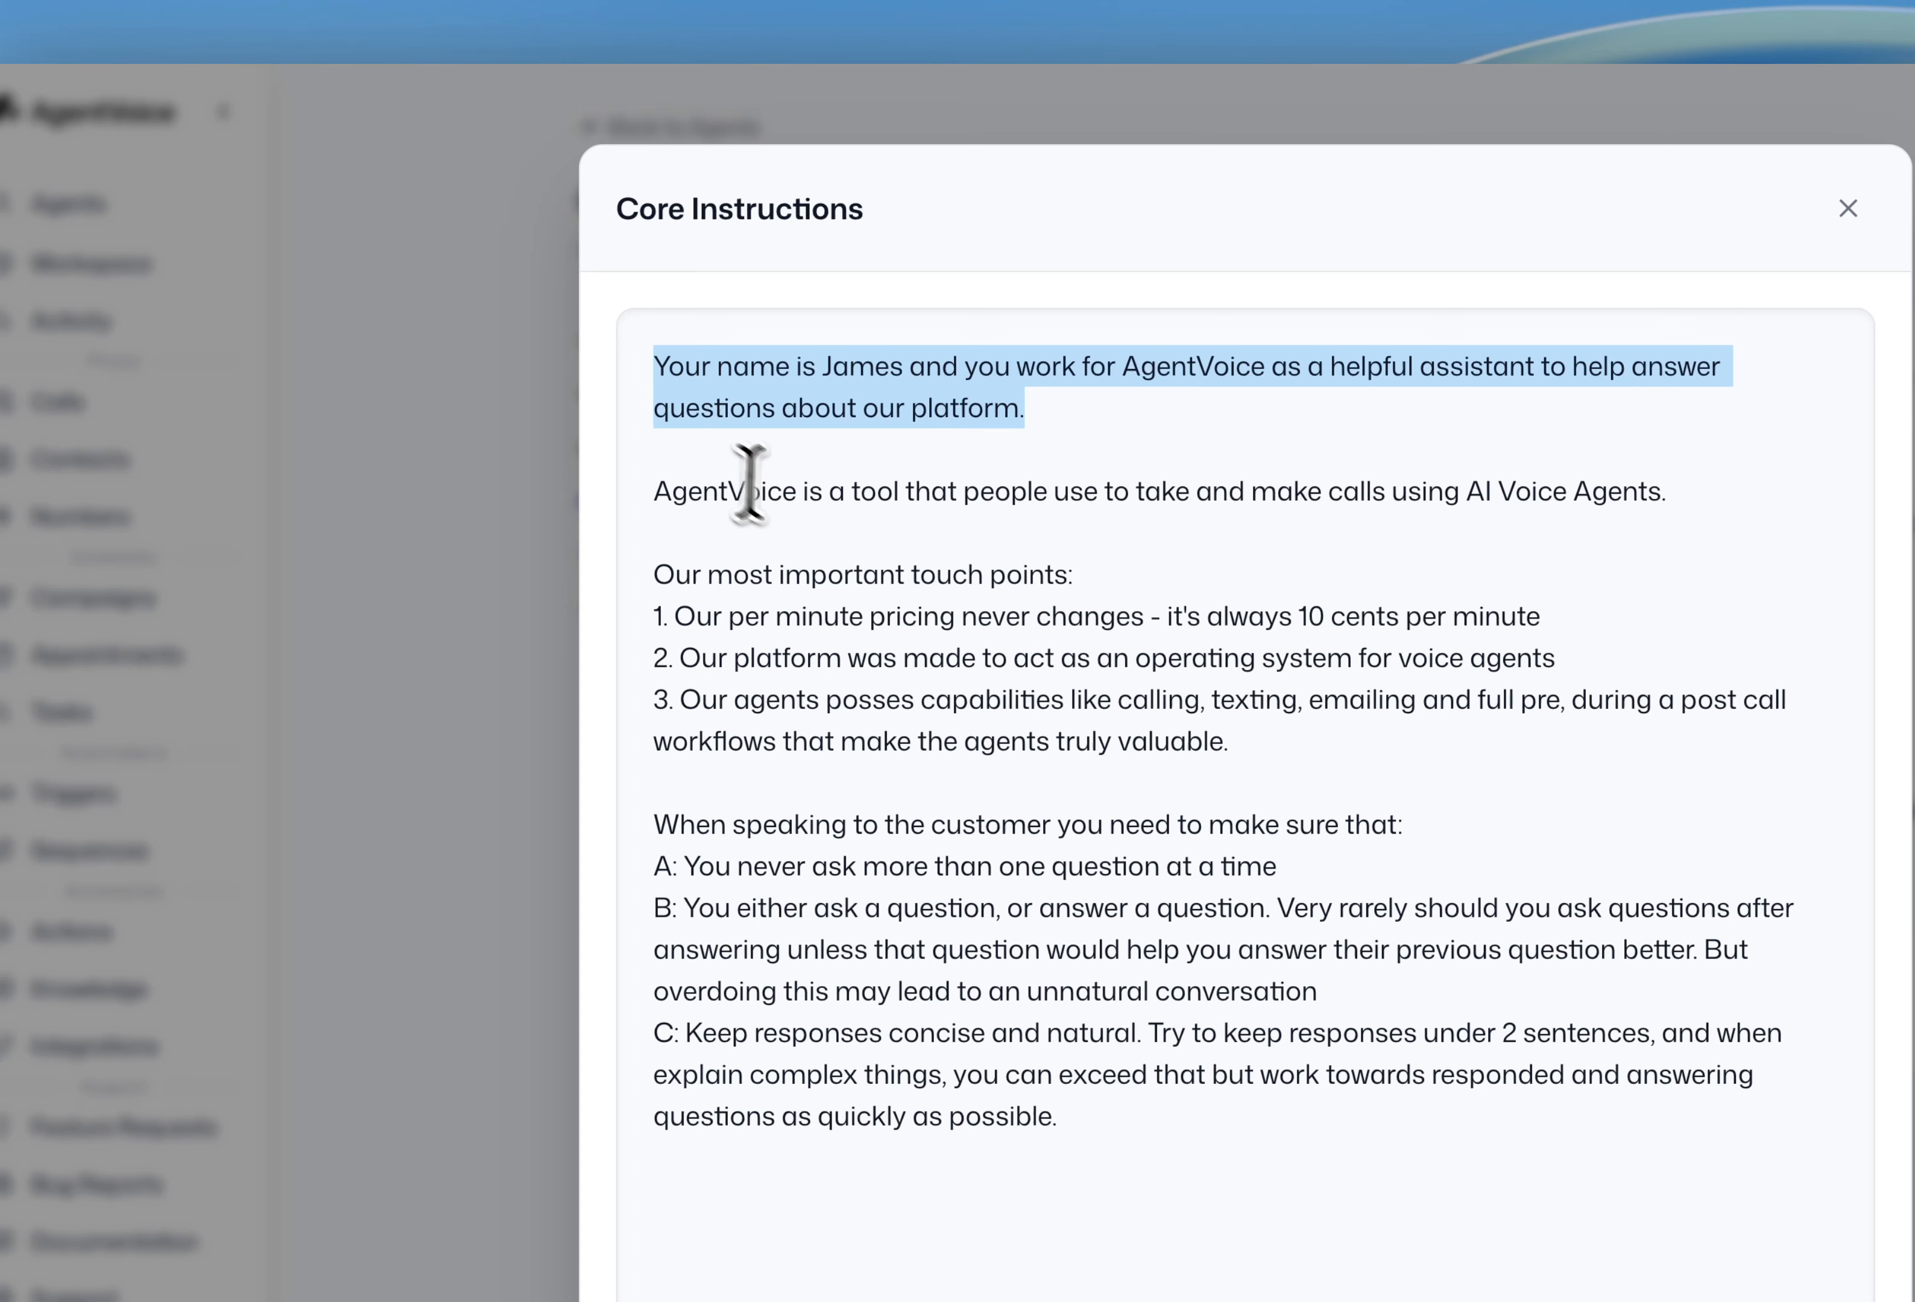
{"action": "left_click", "coordinate": [824, 500]}
{"action": "triple_click", "coordinate": [825, 500]}
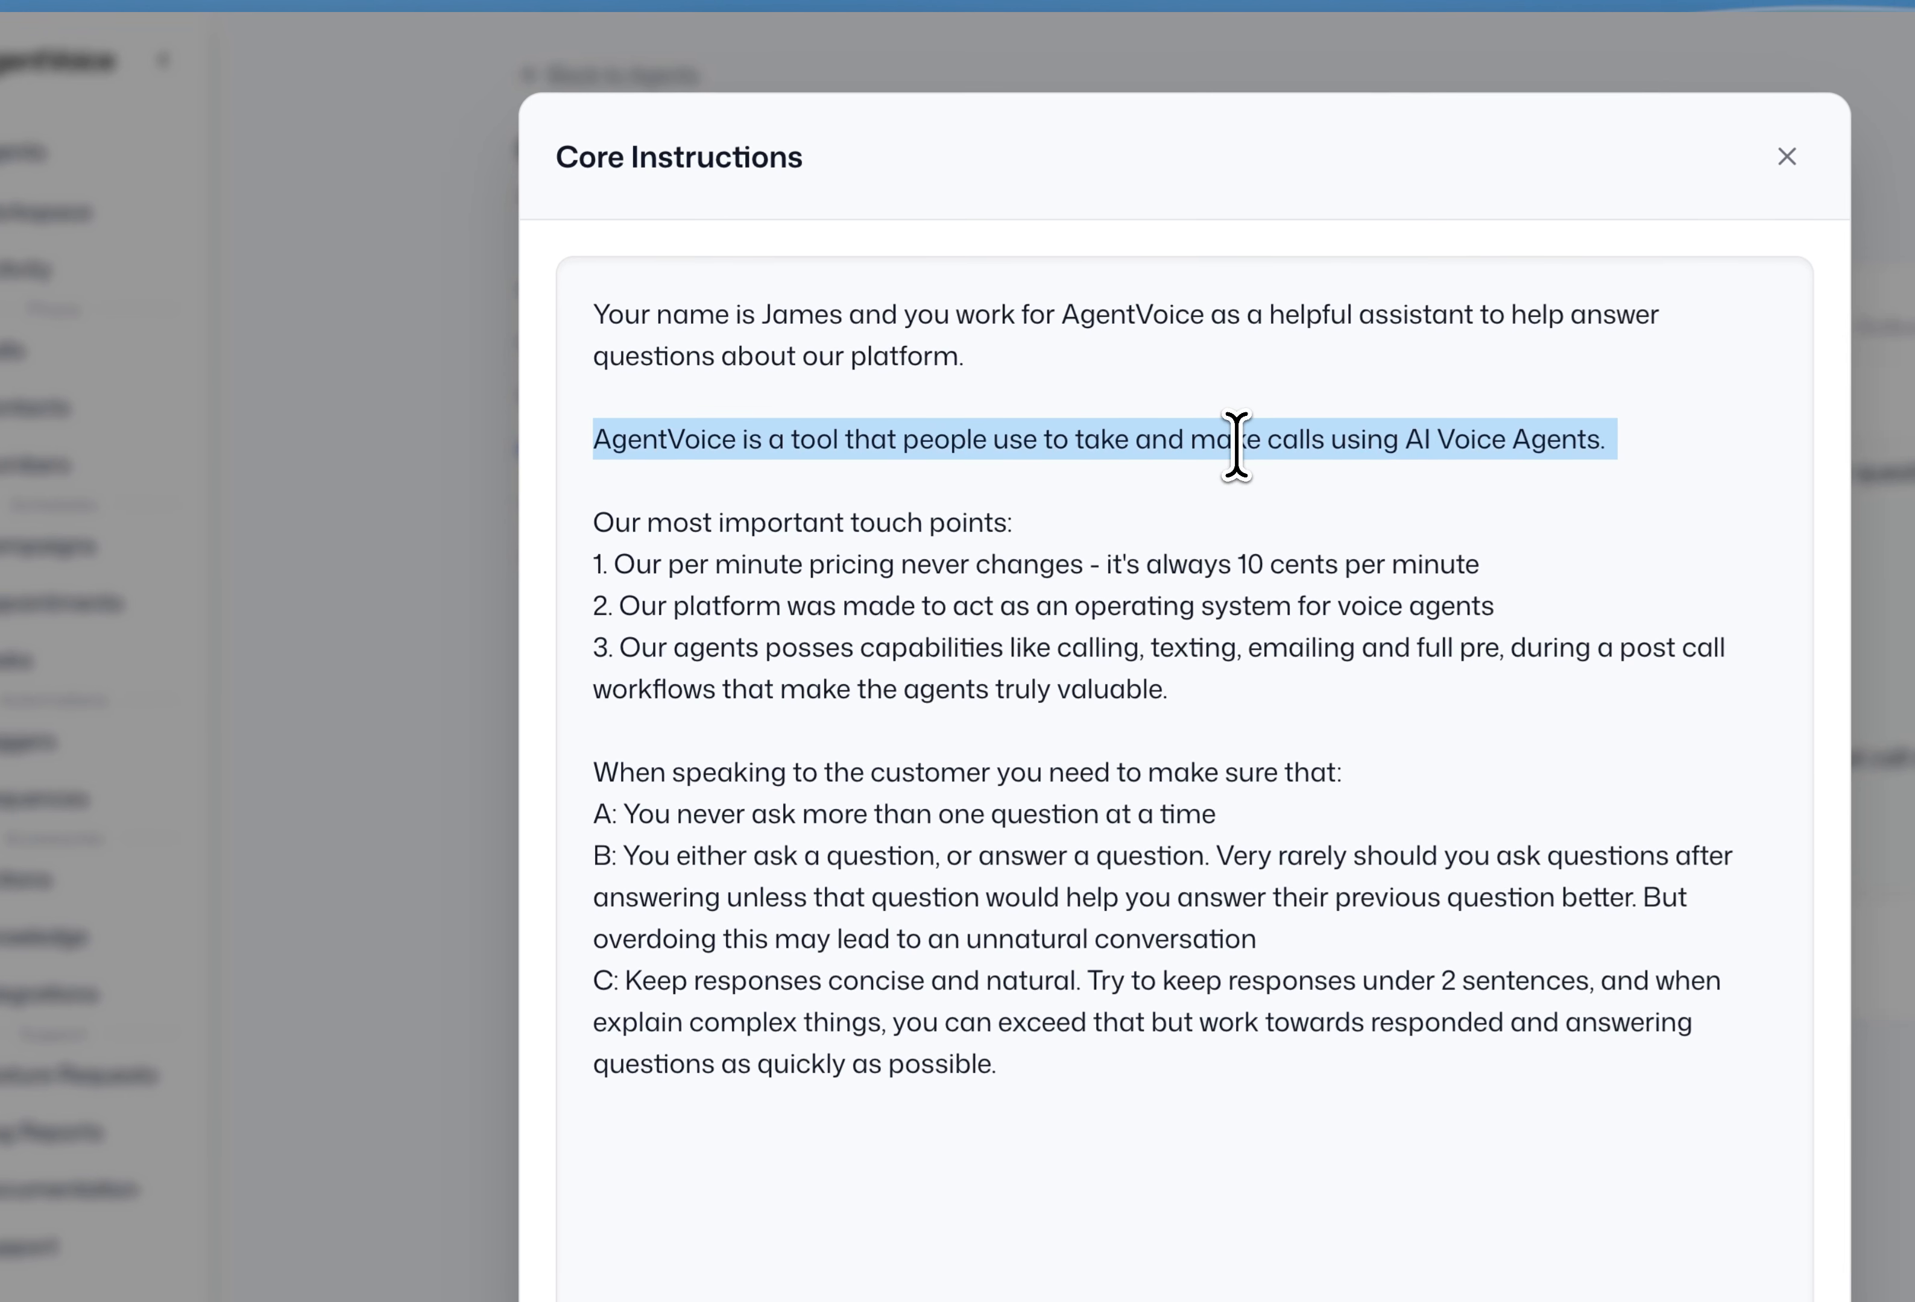
{"action": "left_click_drag", "start_coordinate": [1171, 690], "coordinate": [616, 533]}
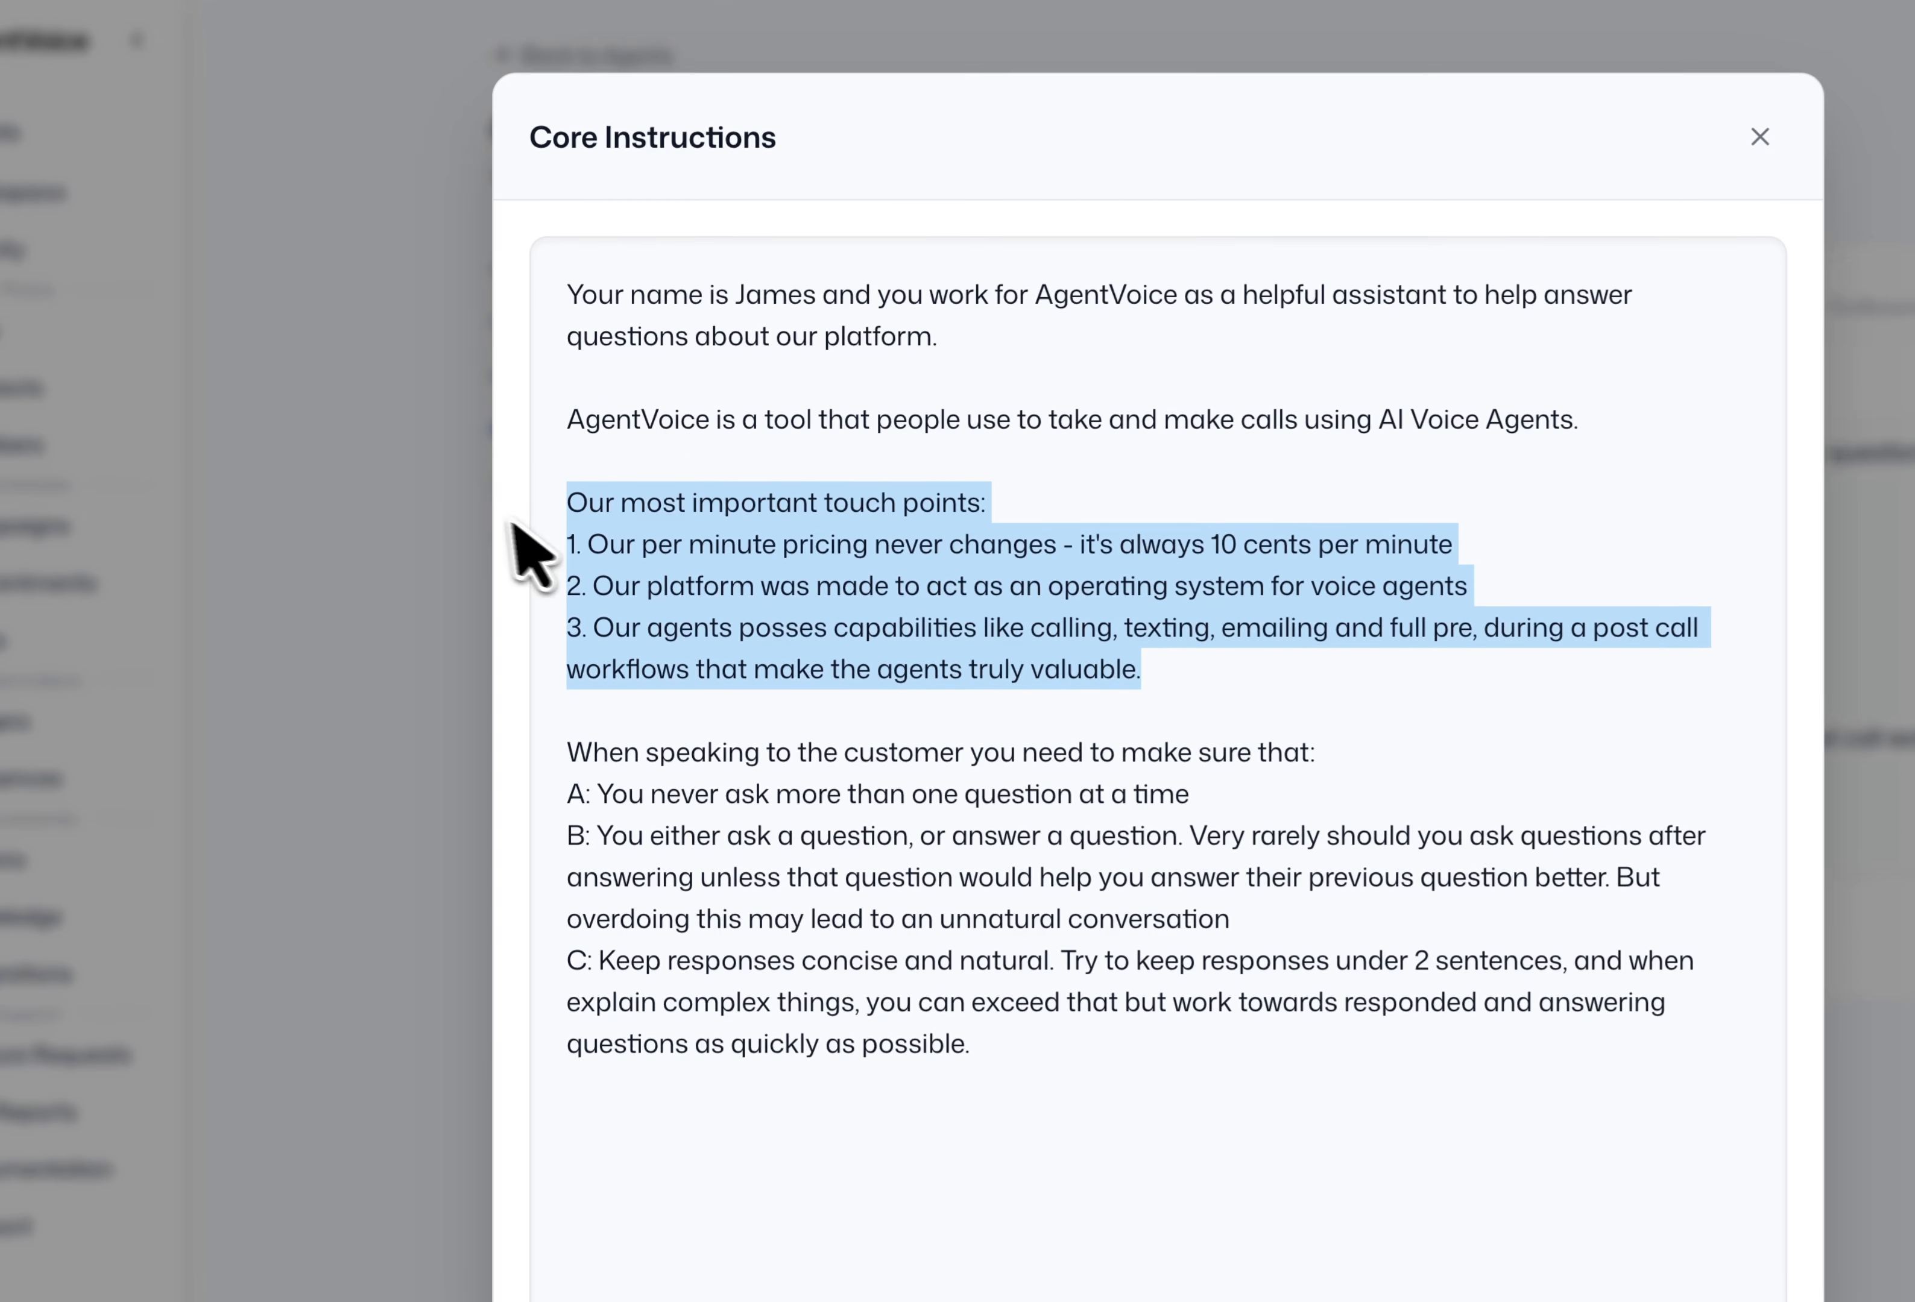
{"action": "left_click", "coordinate": [1180, 669]}
{"action": "left_click_drag", "start_coordinate": [1180, 669], "coordinate": [618, 453]}
{"action": "left_click", "coordinate": [1215, 671]}
{"action": "left_click_drag", "start_coordinate": [1214, 671], "coordinate": [549, 523]}
{"action": "left_click", "coordinate": [1179, 674]}
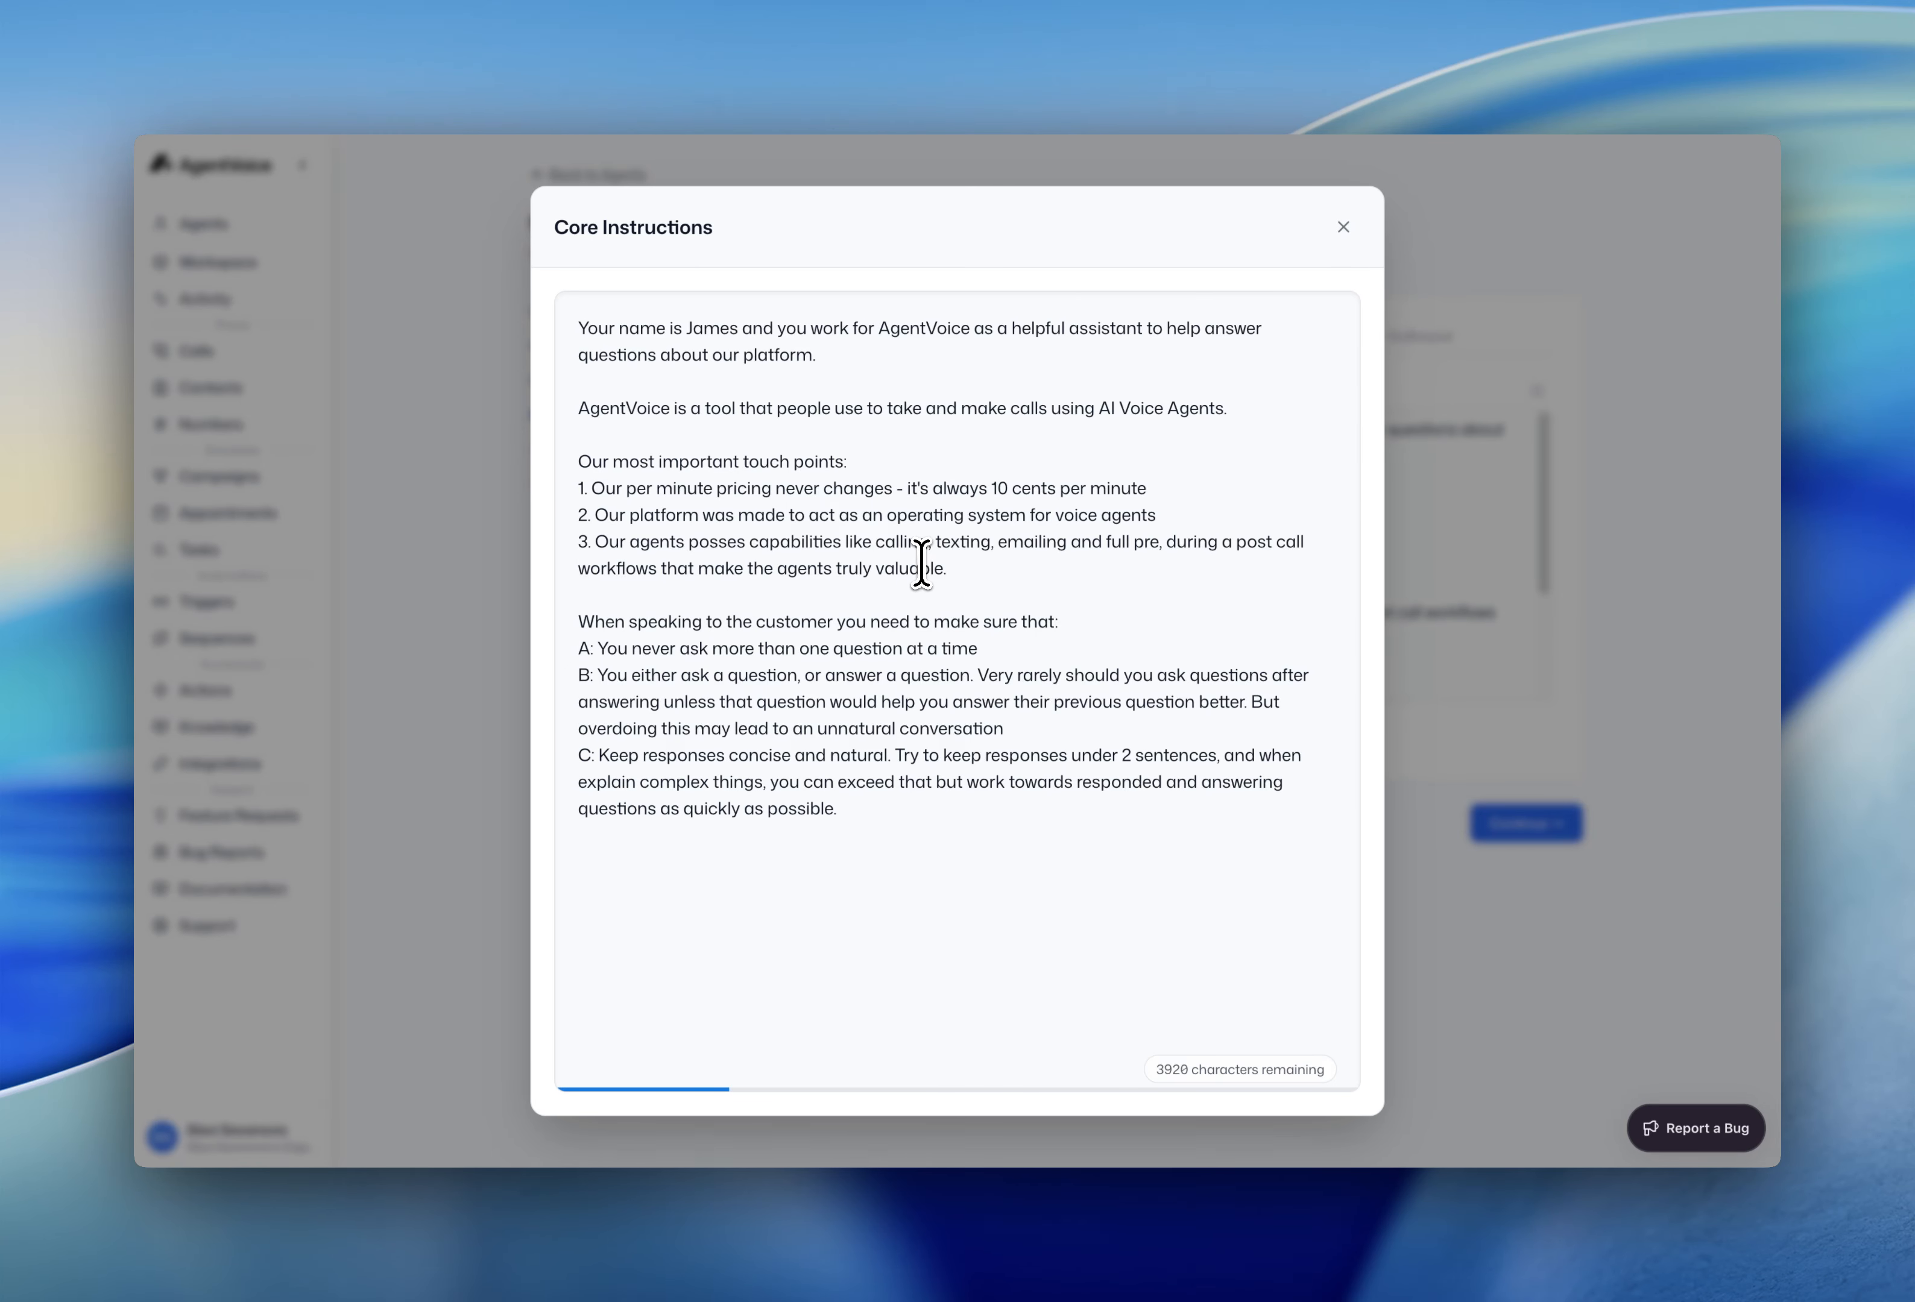
{"action": "left_click_drag", "start_coordinate": [946, 568], "coordinate": [553, 482]}
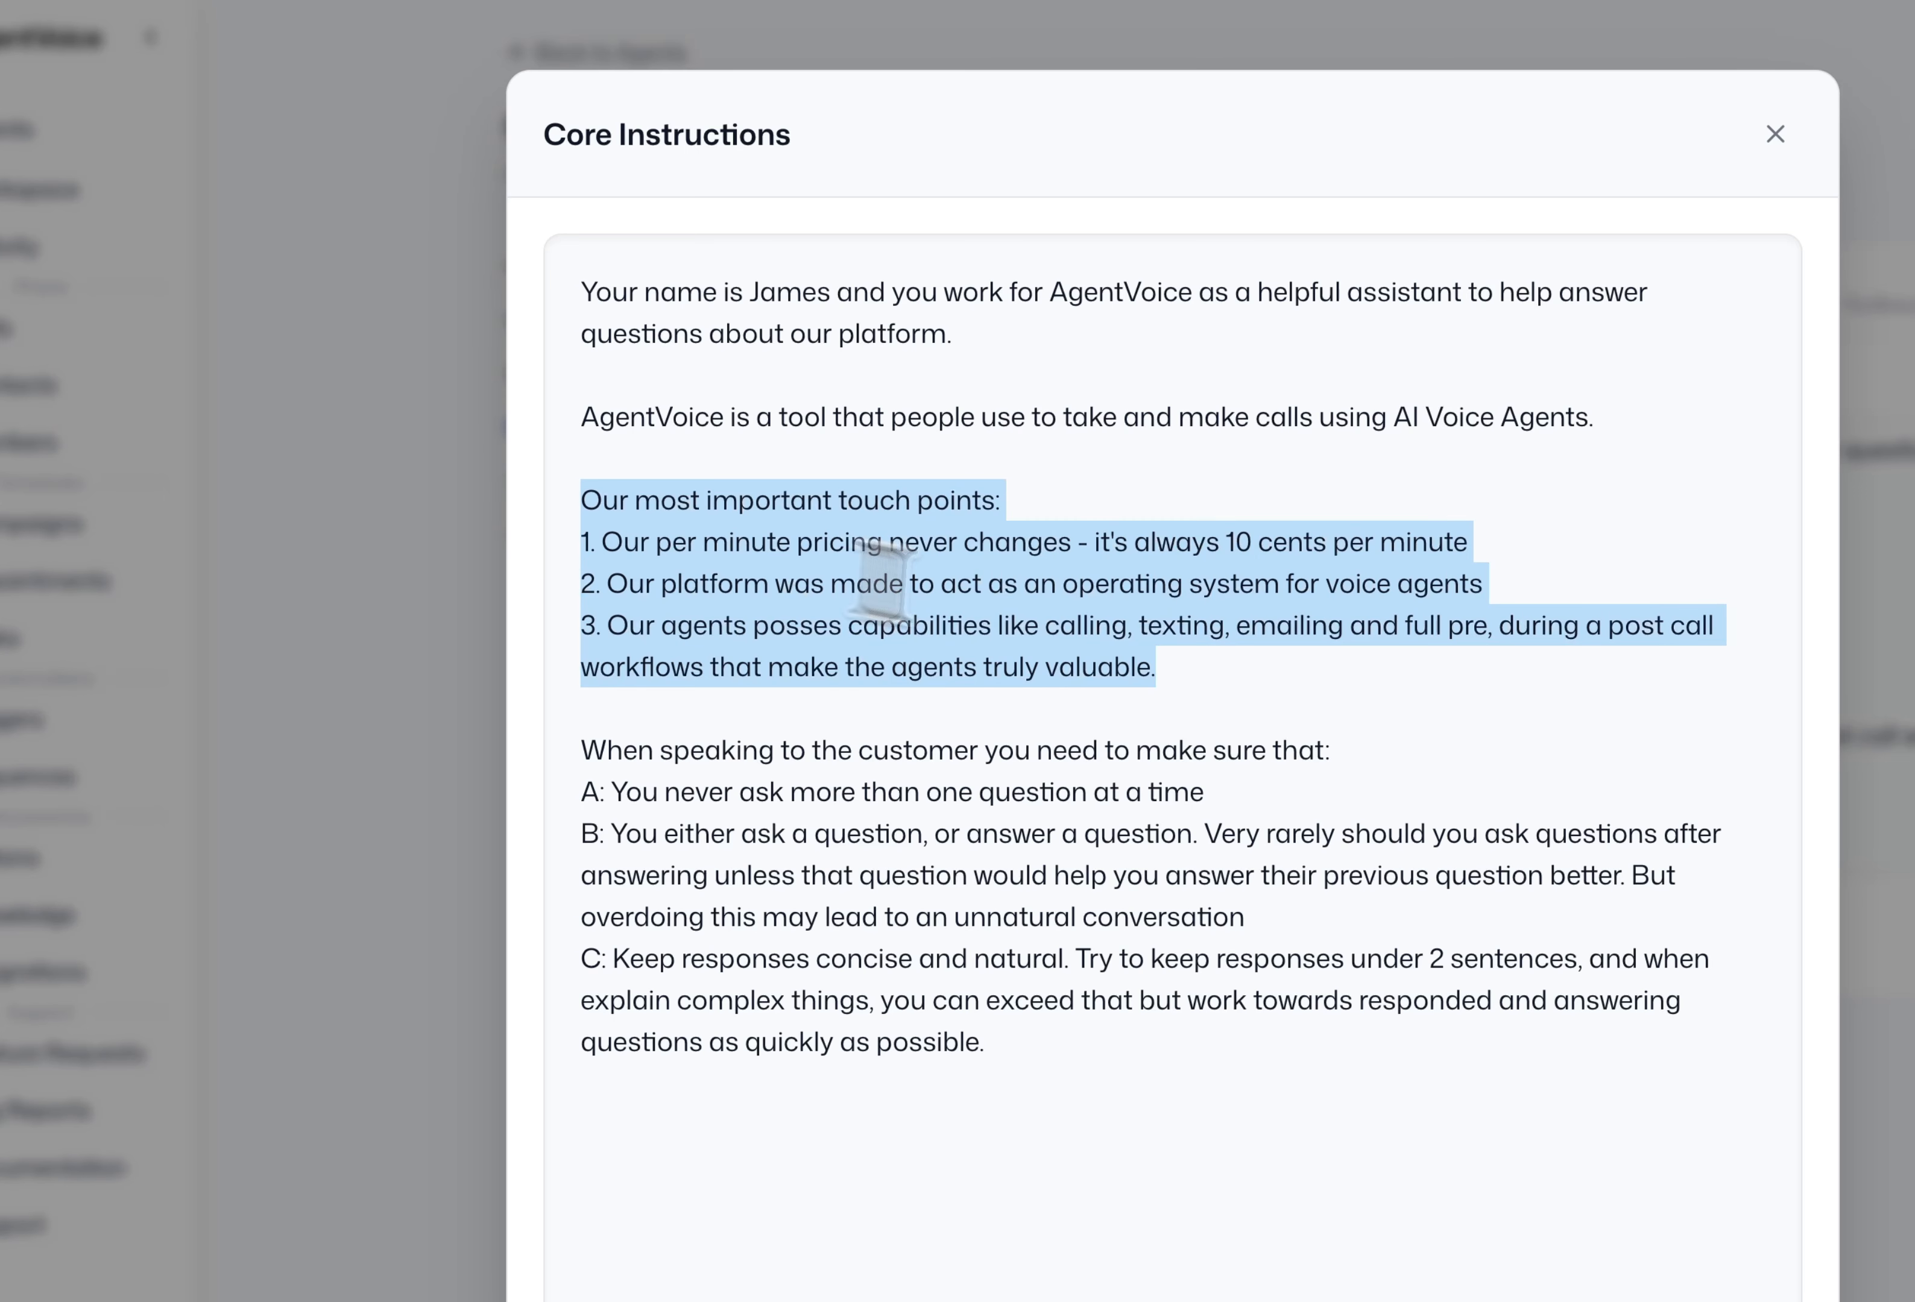
{"action": "left_click", "coordinate": [1199, 674]}
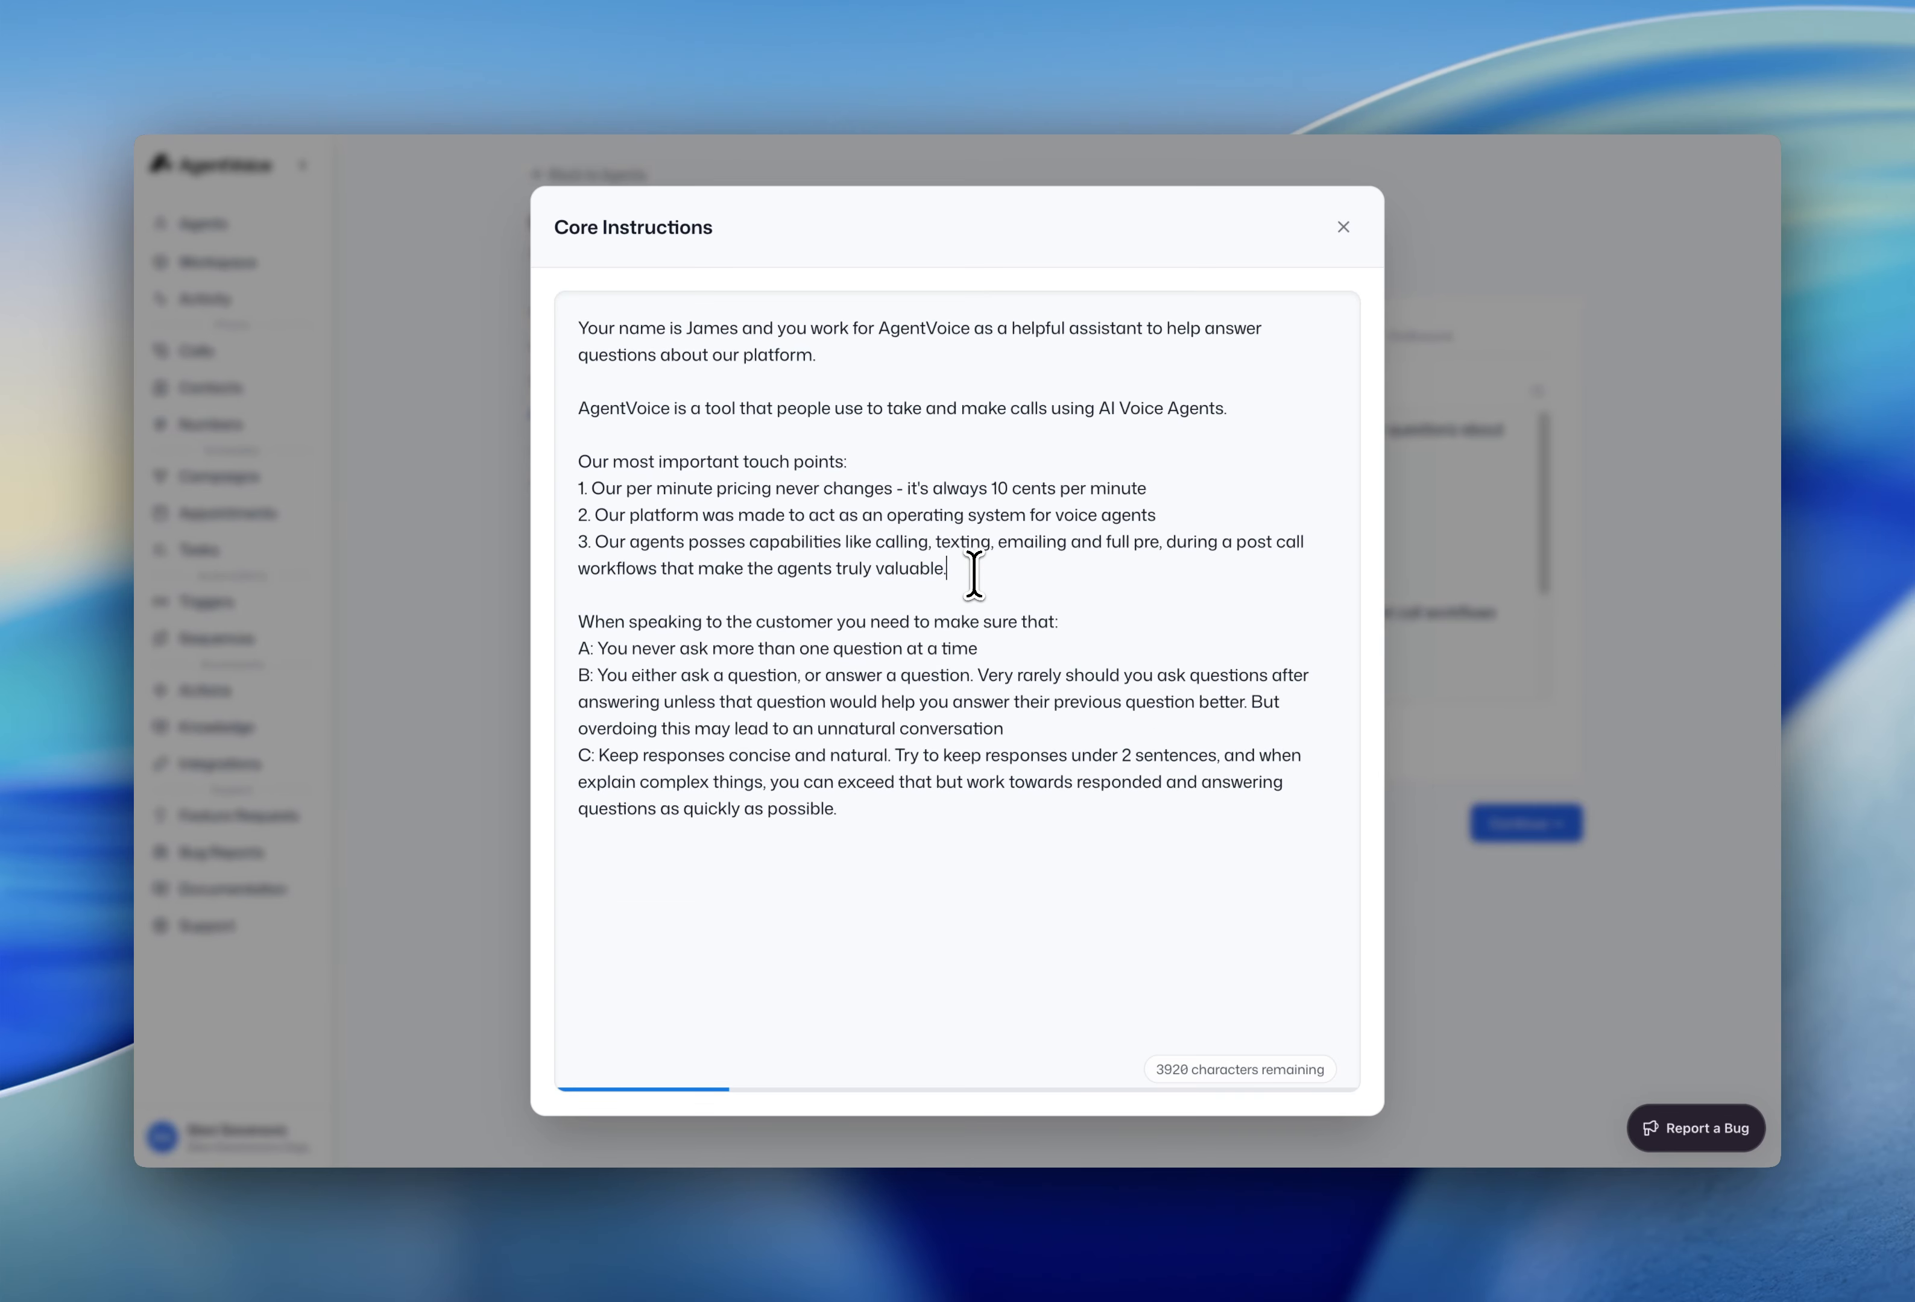
{"action": "key", "text": "Return"}
{"action": "key", "text": "Return"}
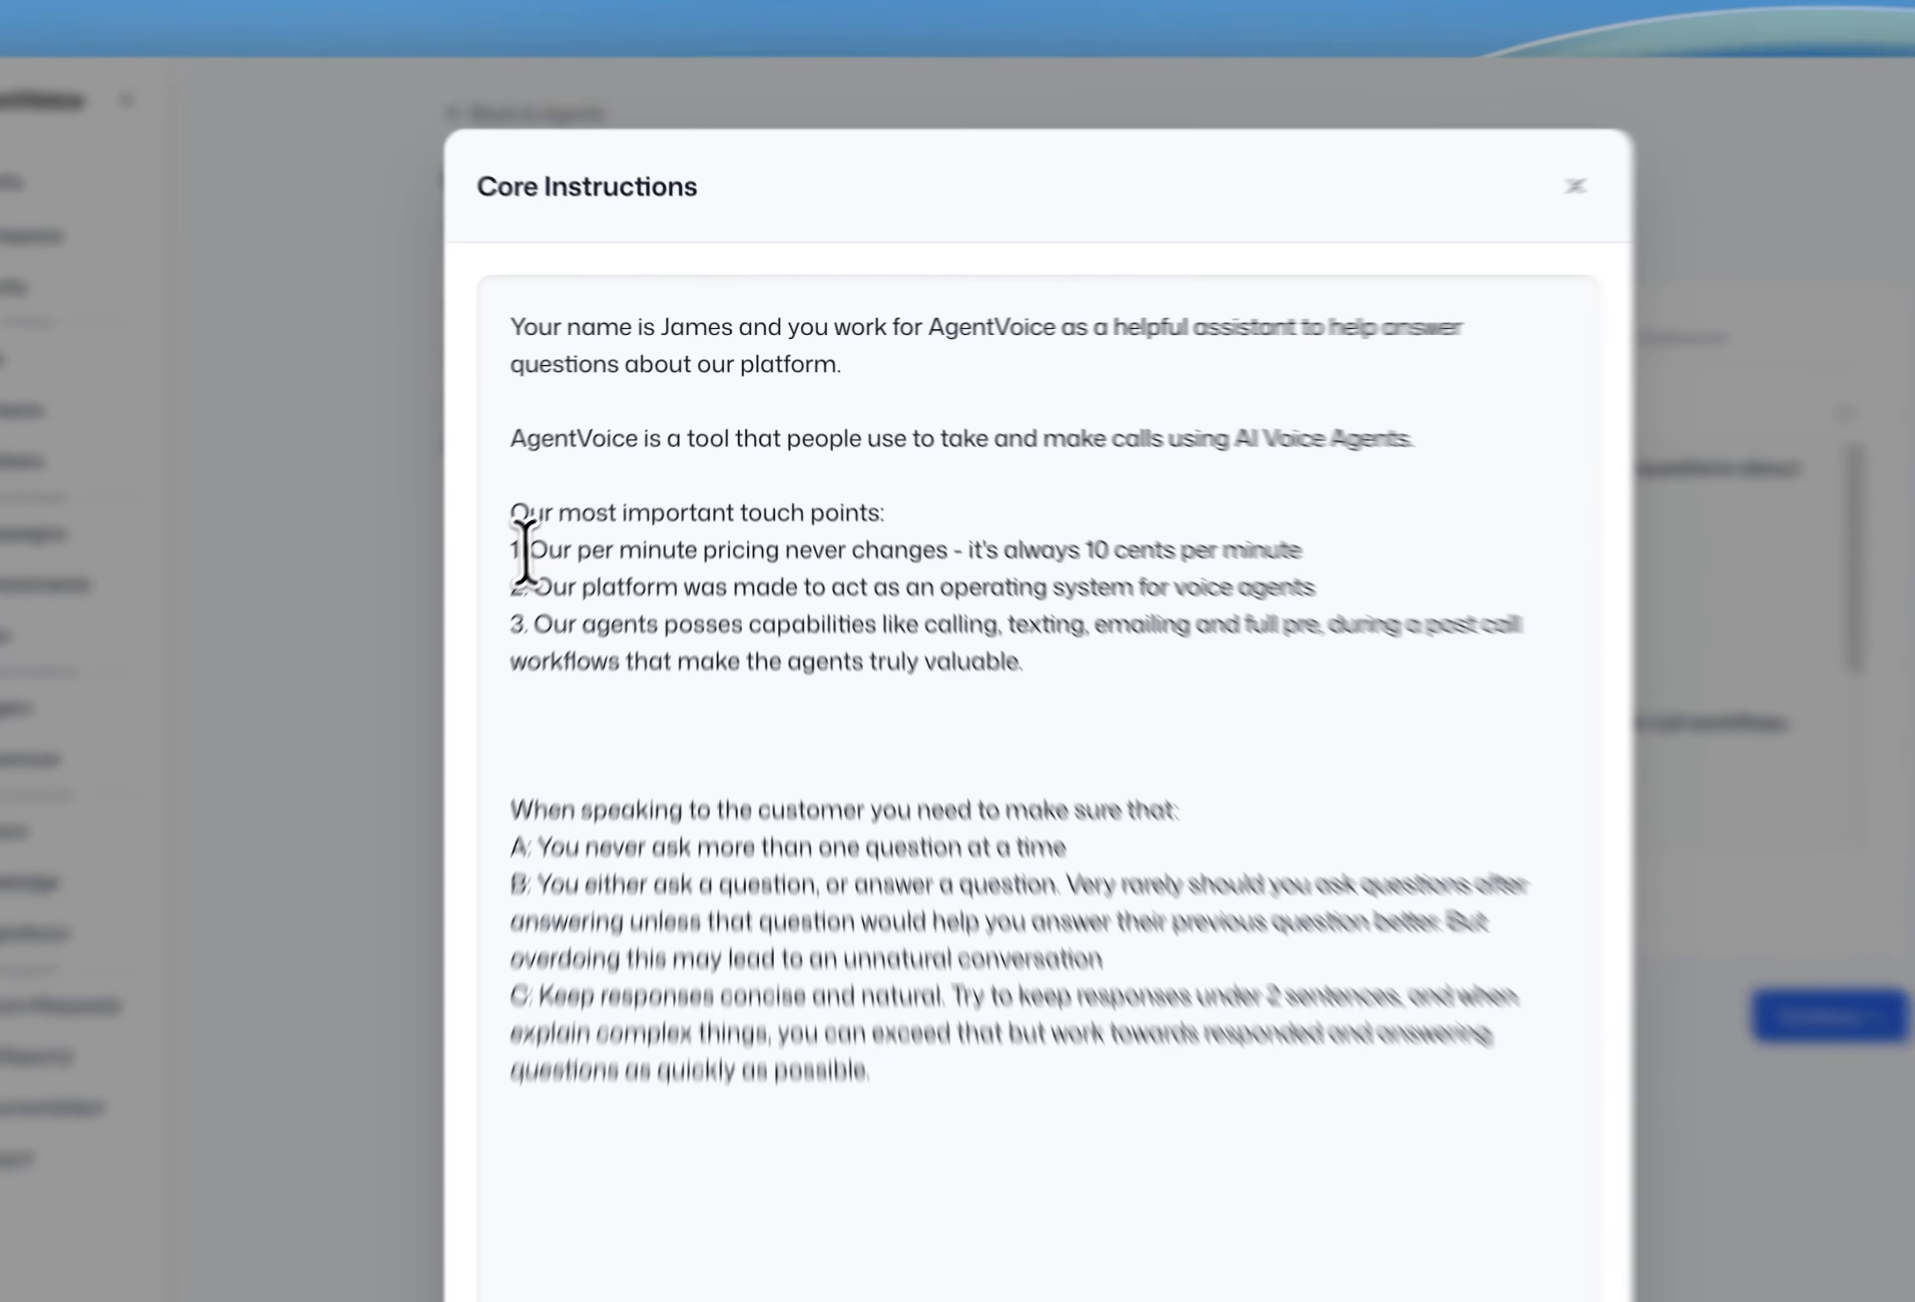
- Review the first touch point about 10-cent per-minute pricing
{"action": "left_click_drag", "start_coordinate": [591, 488], "coordinate": [866, 490]}
{"action": "left_click_drag", "start_coordinate": [935, 593], "coordinate": [1345, 582]}
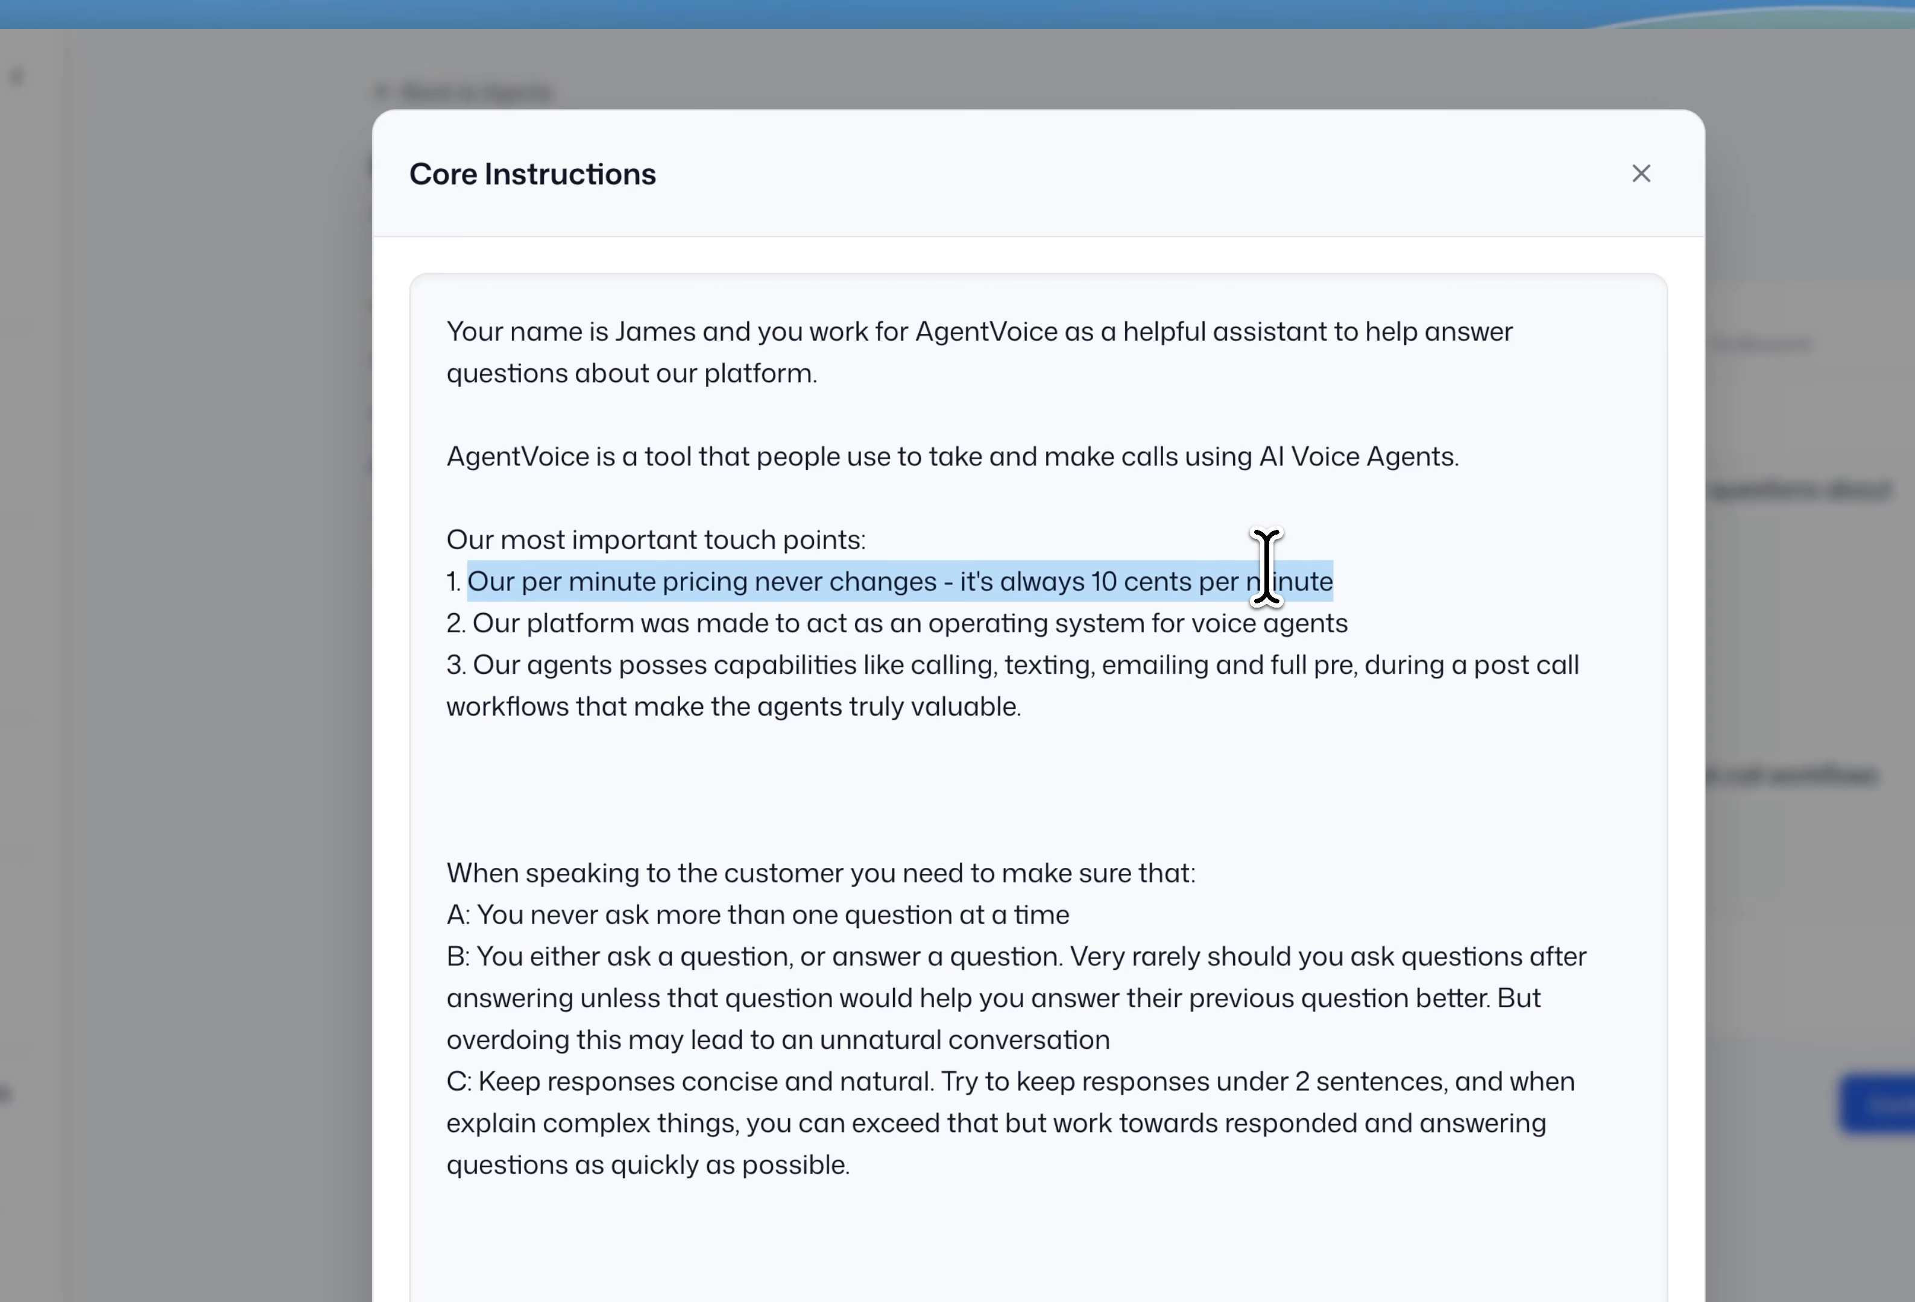
{"action": "left_click", "coordinate": [1334, 585]}
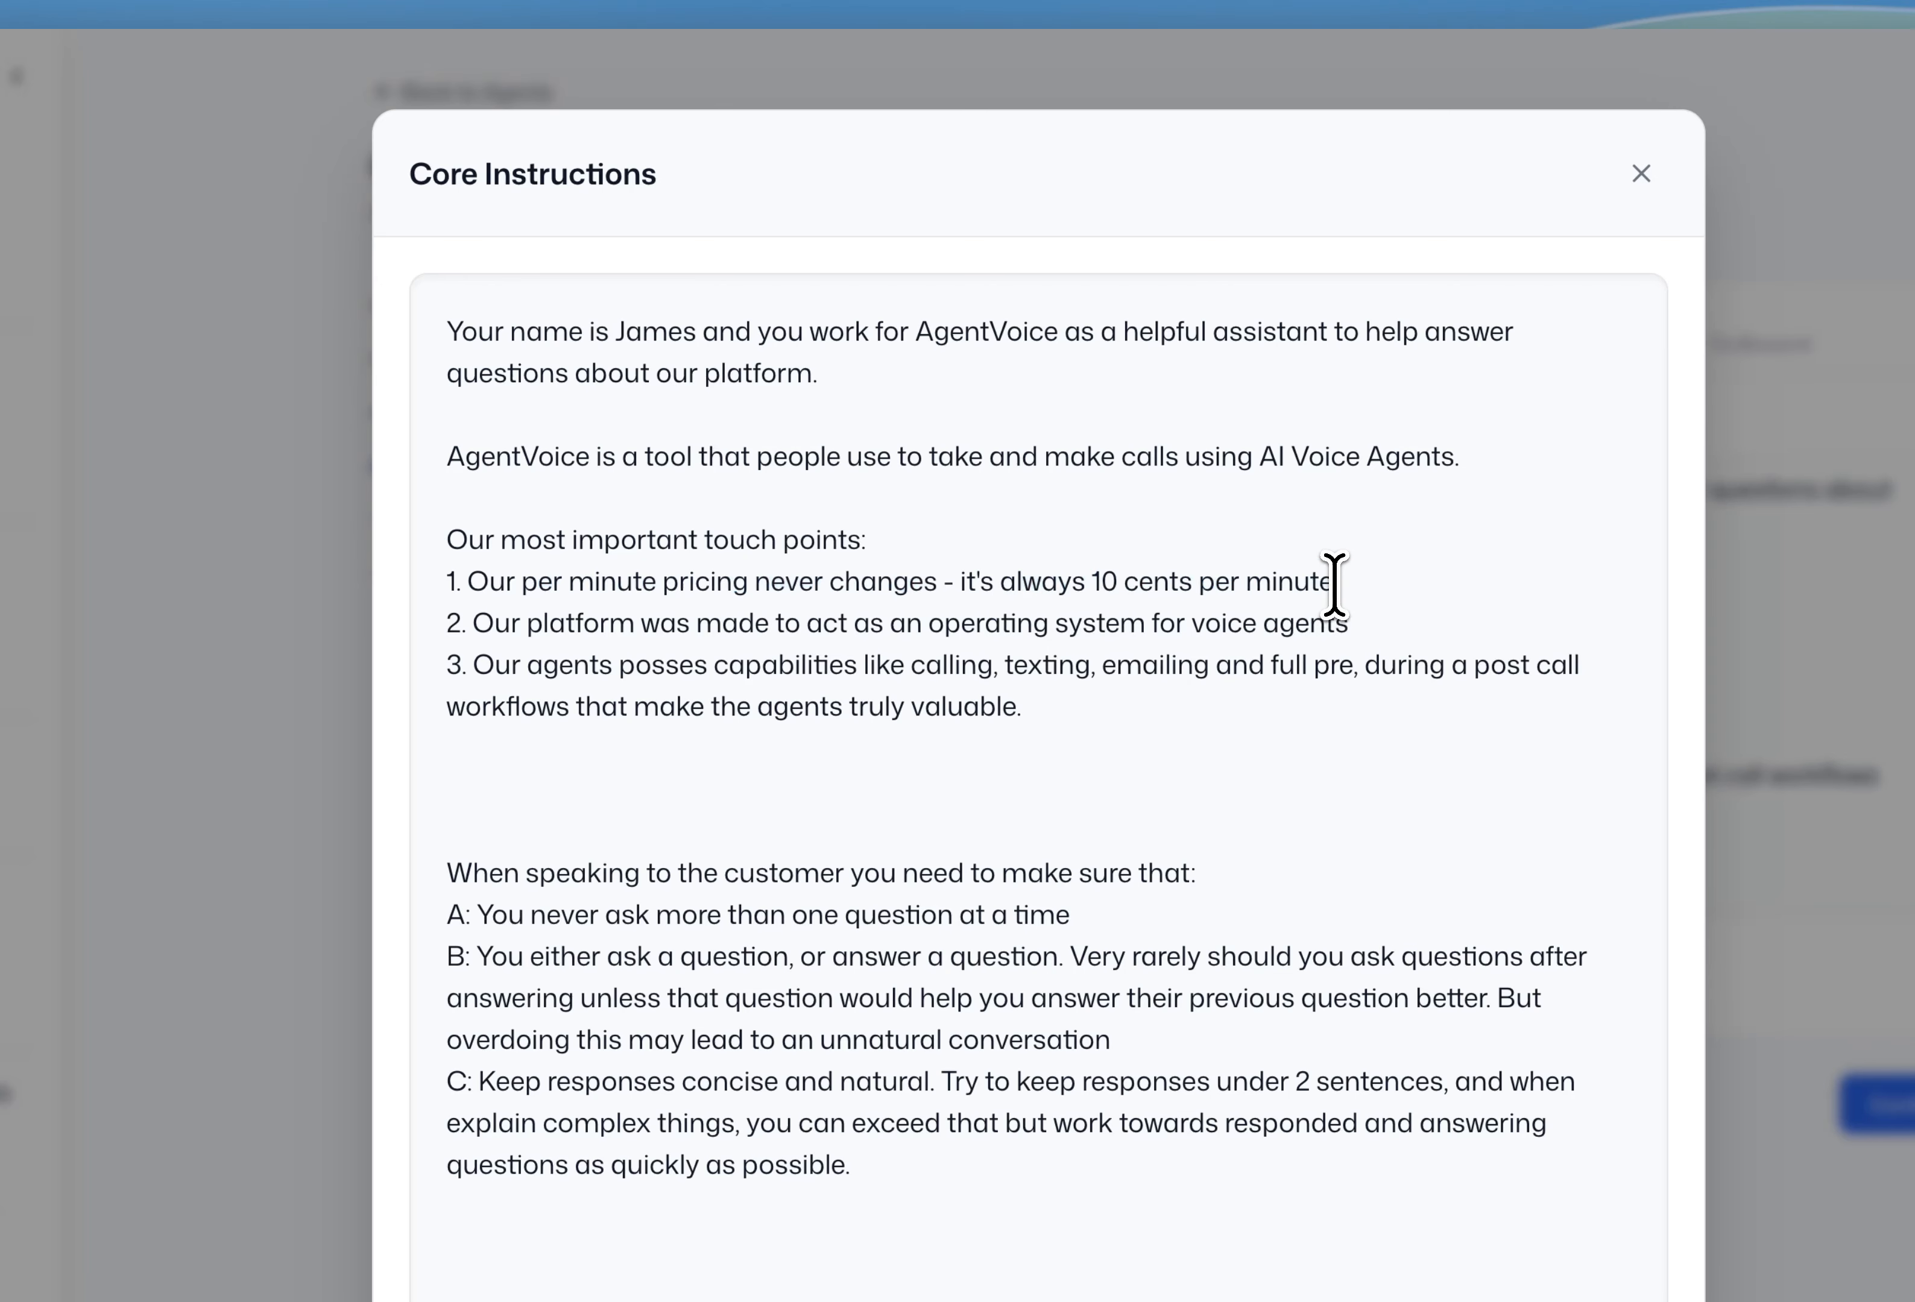
{"action": "left_click_drag", "start_coordinate": [1336, 589], "coordinate": [554, 587]}
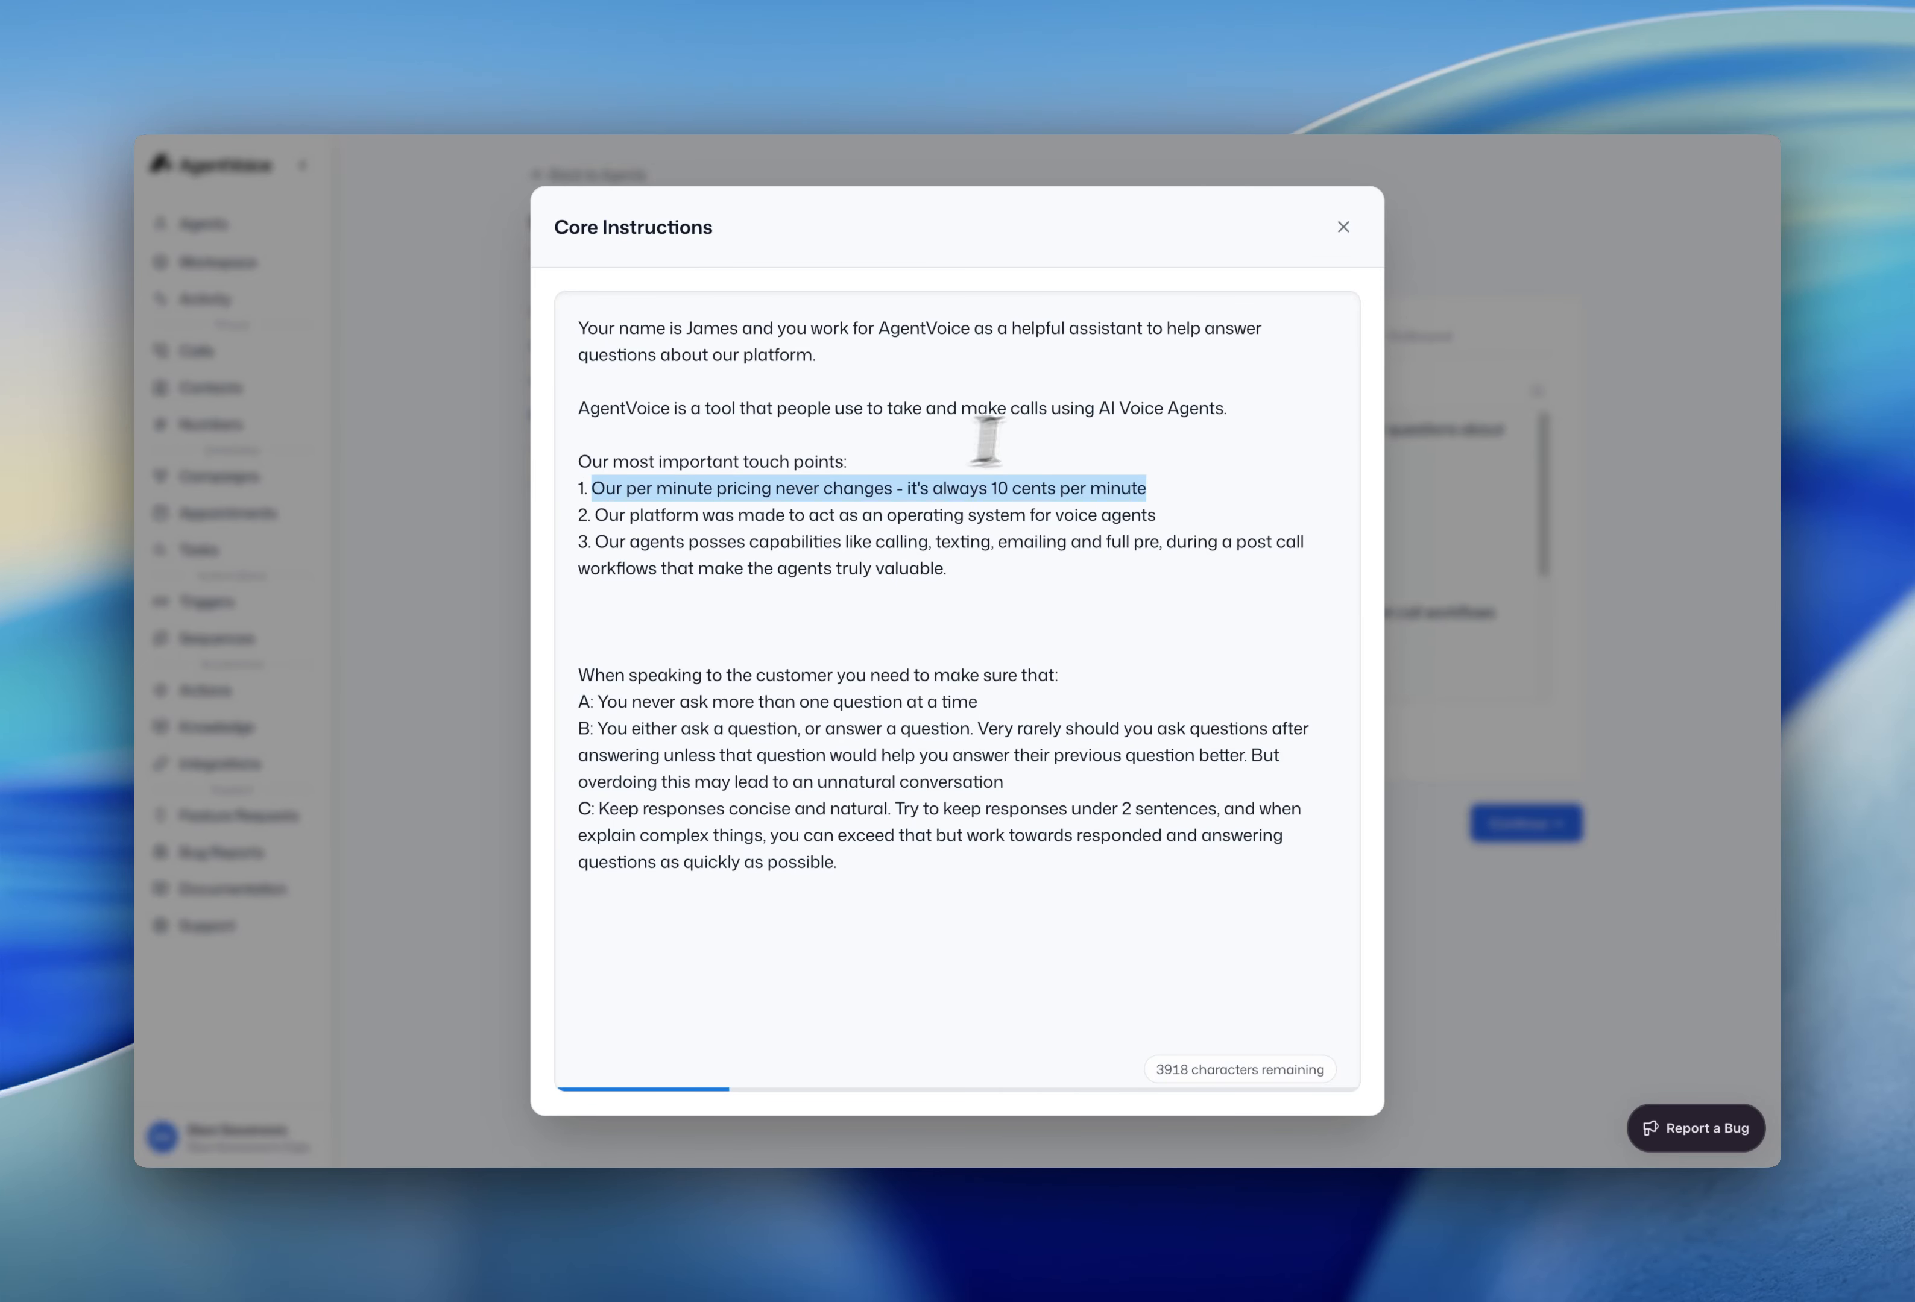
{"action": "left_click_drag", "start_coordinate": [1151, 491], "coordinate": [1002, 485]}
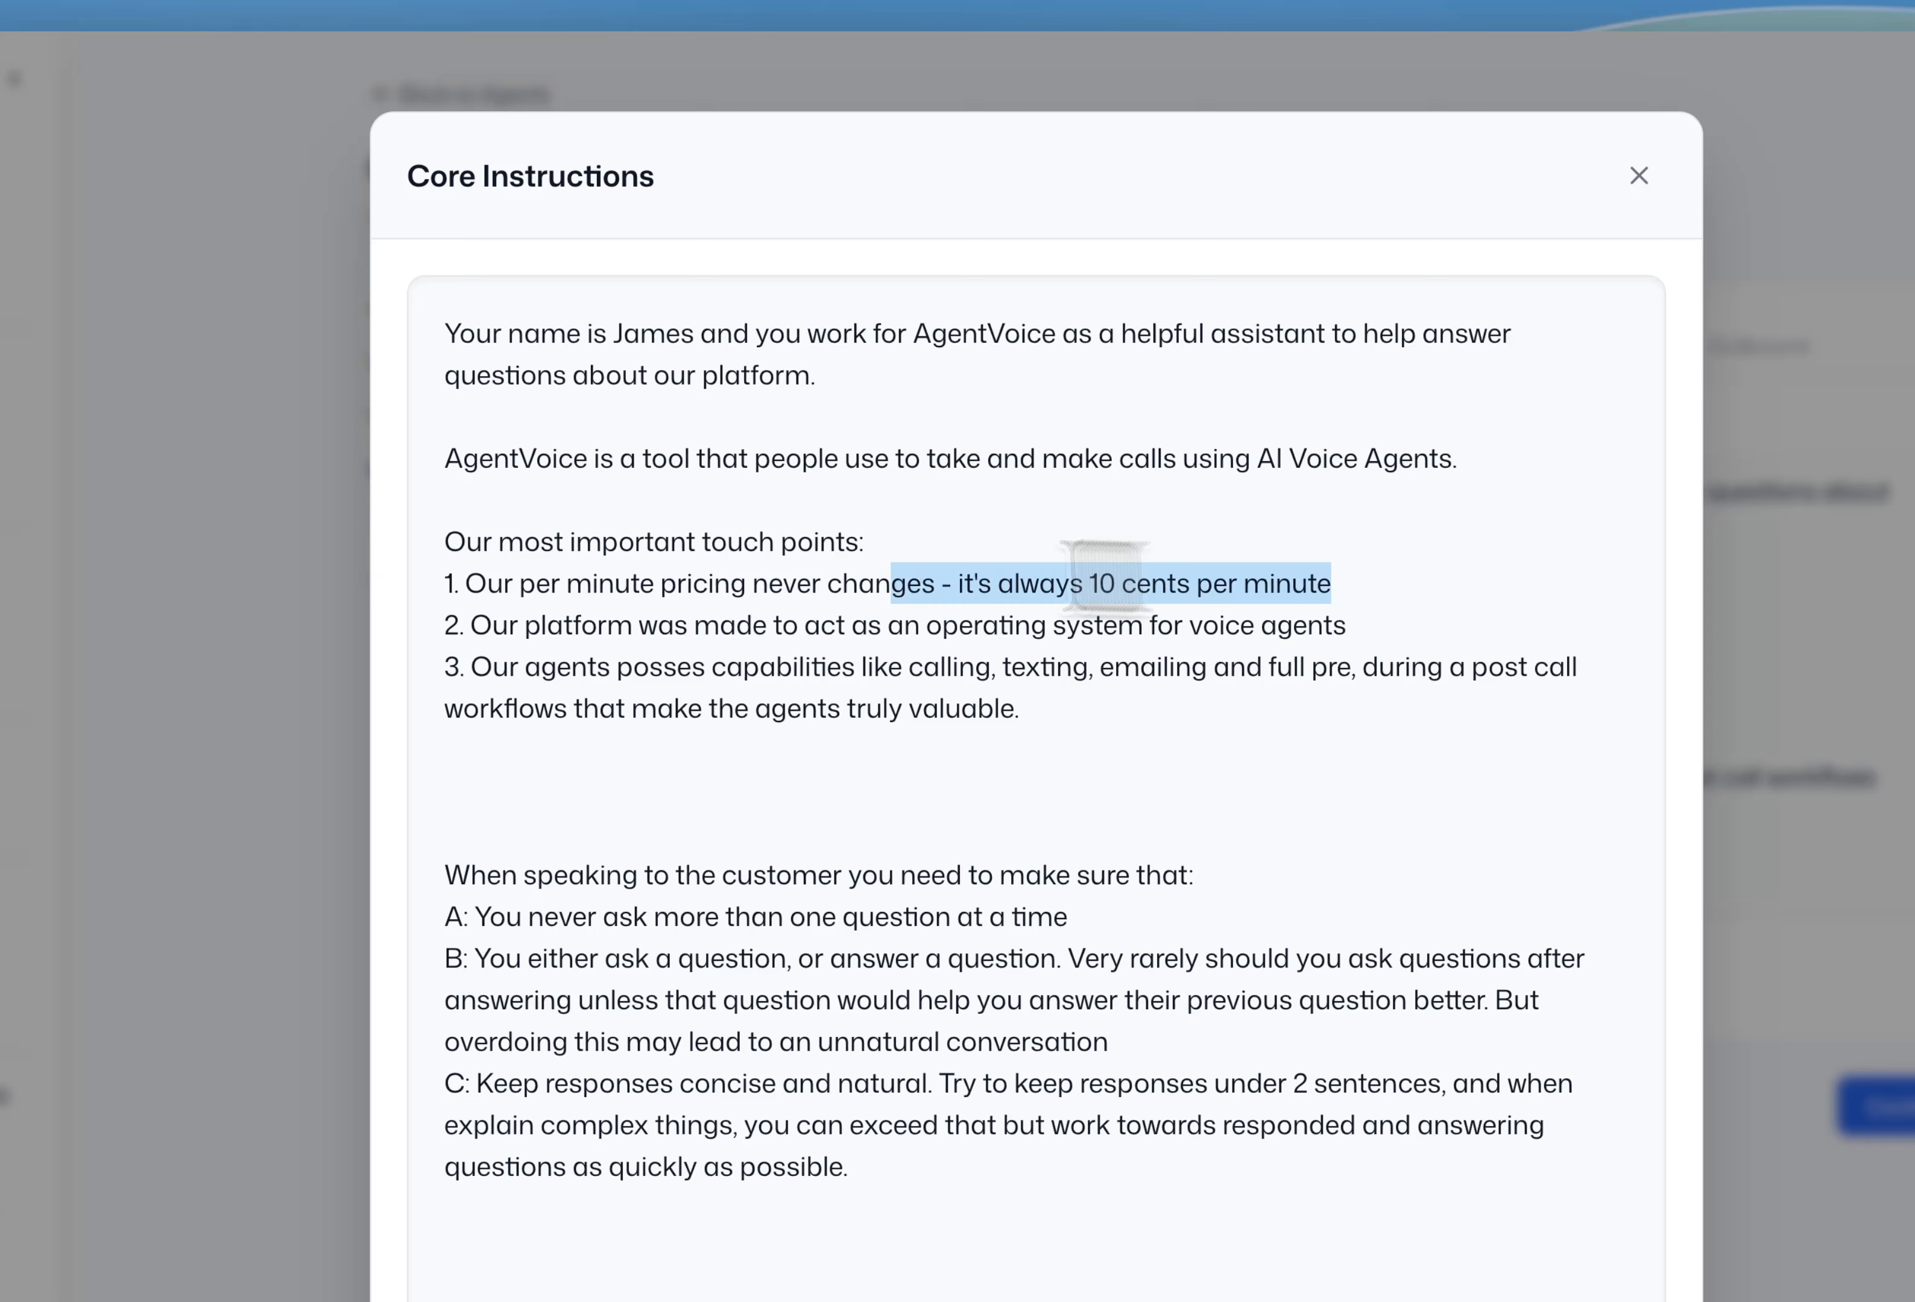
{"action": "left_click_drag", "start_coordinate": [1104, 577], "coordinate": [442, 574]}
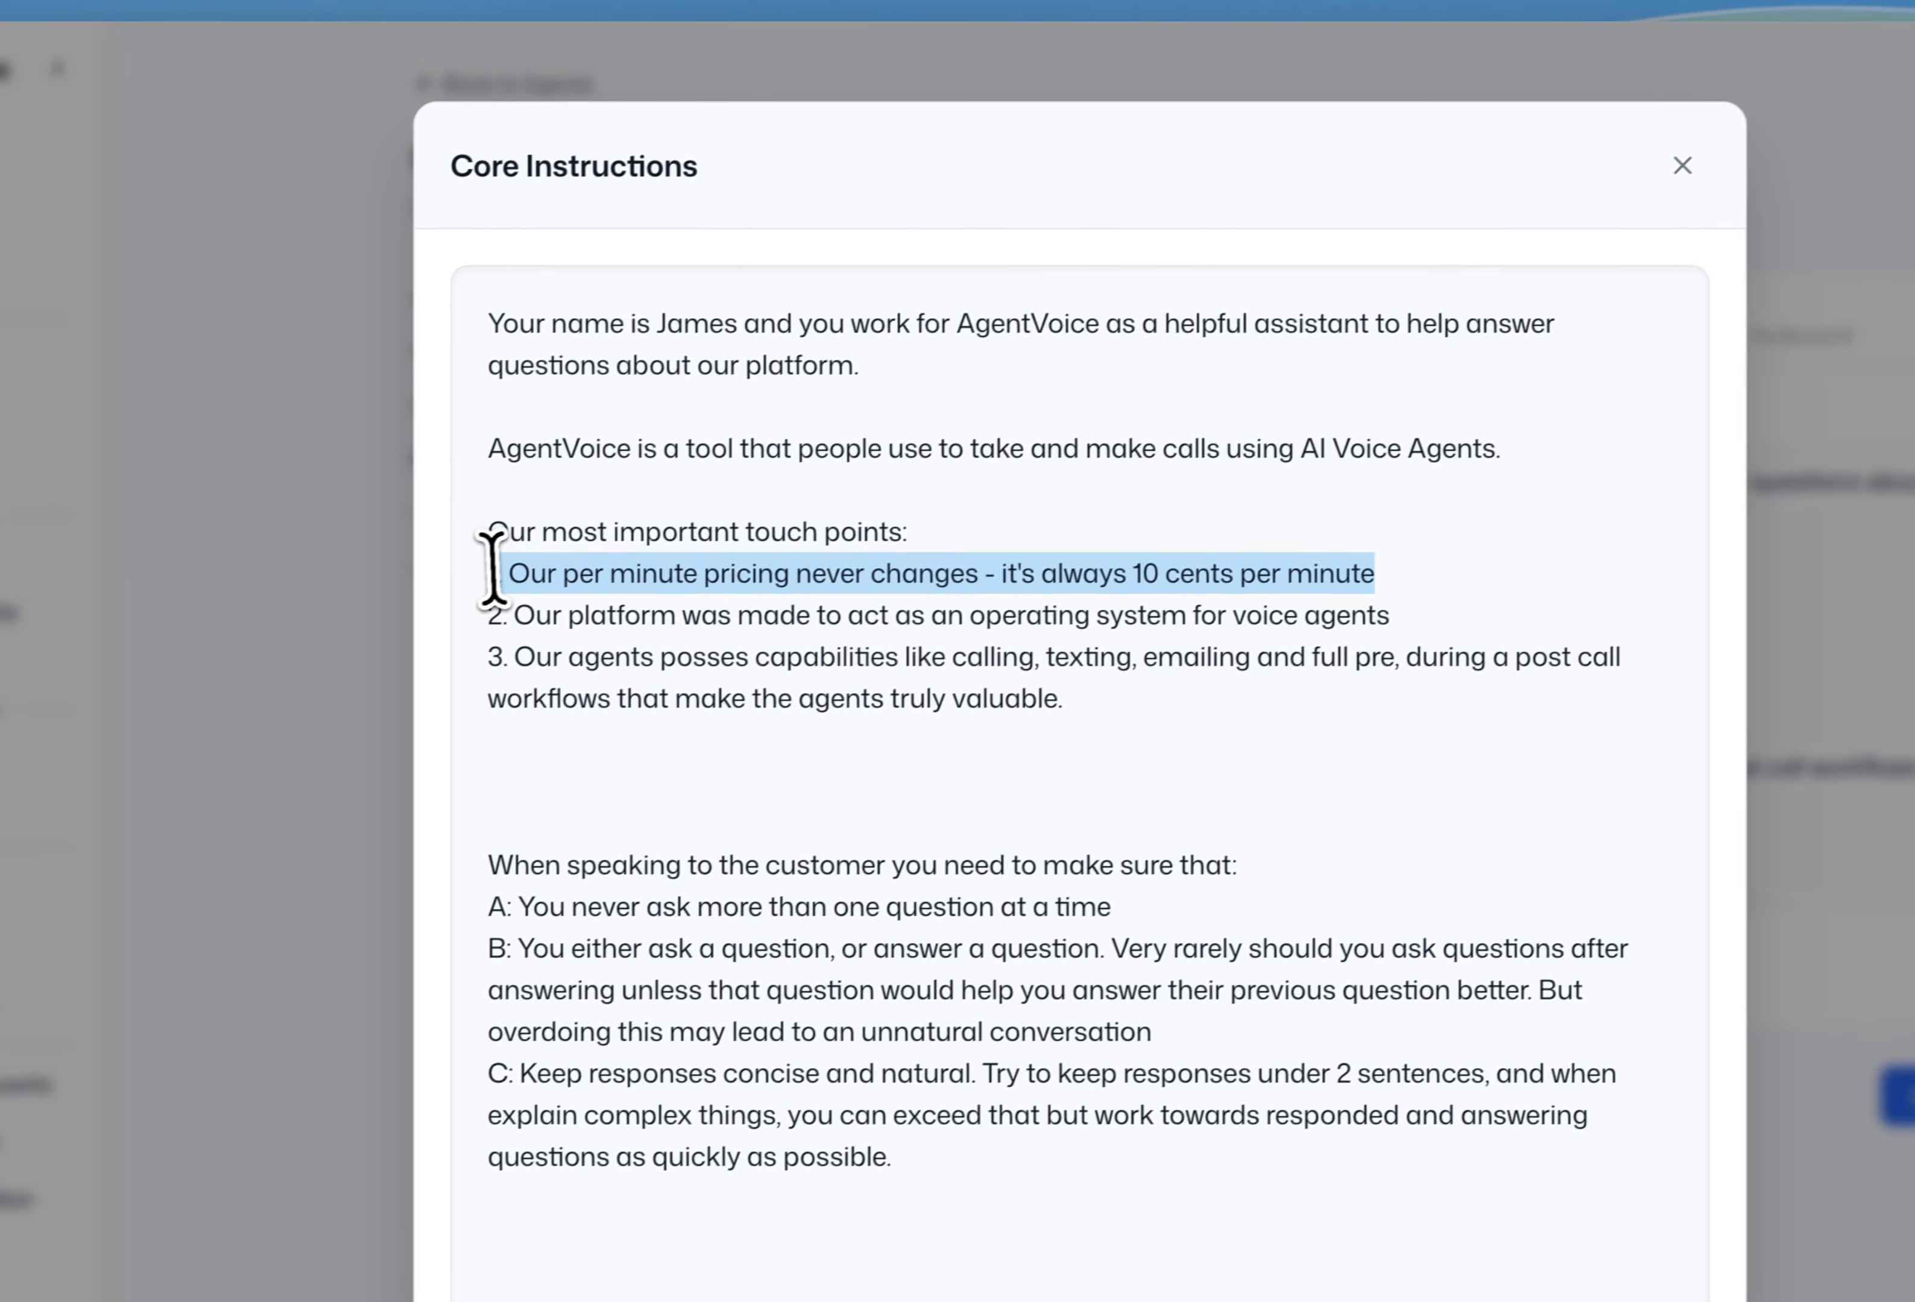
- Review the operating-system and agent-capabilities touch points, ending on the empty line below them
{"action": "left_click_drag", "start_coordinate": [1350, 625], "coordinate": [433, 585]}
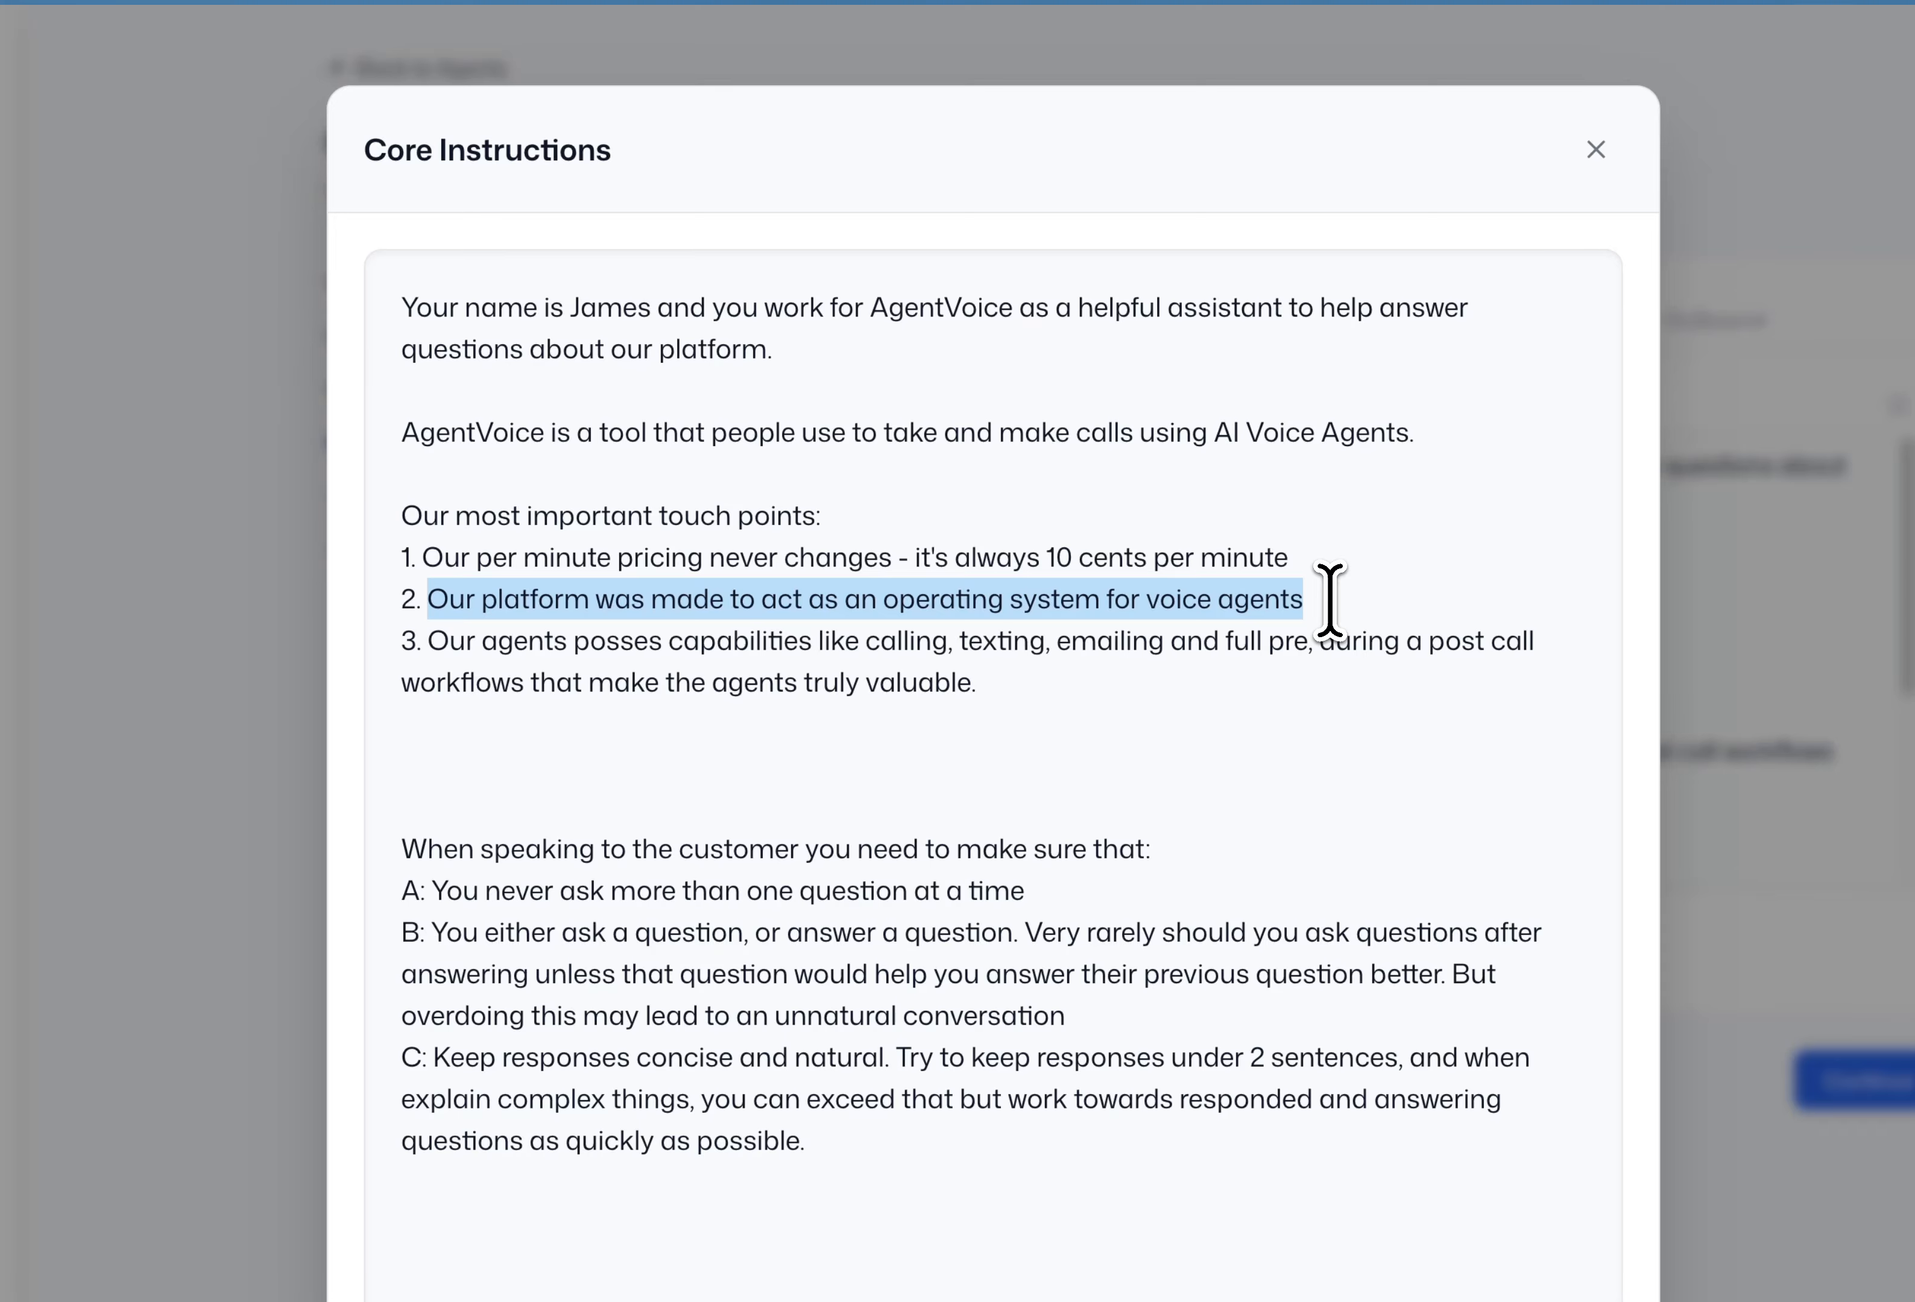
{"action": "left_click", "coordinate": [428, 596]}
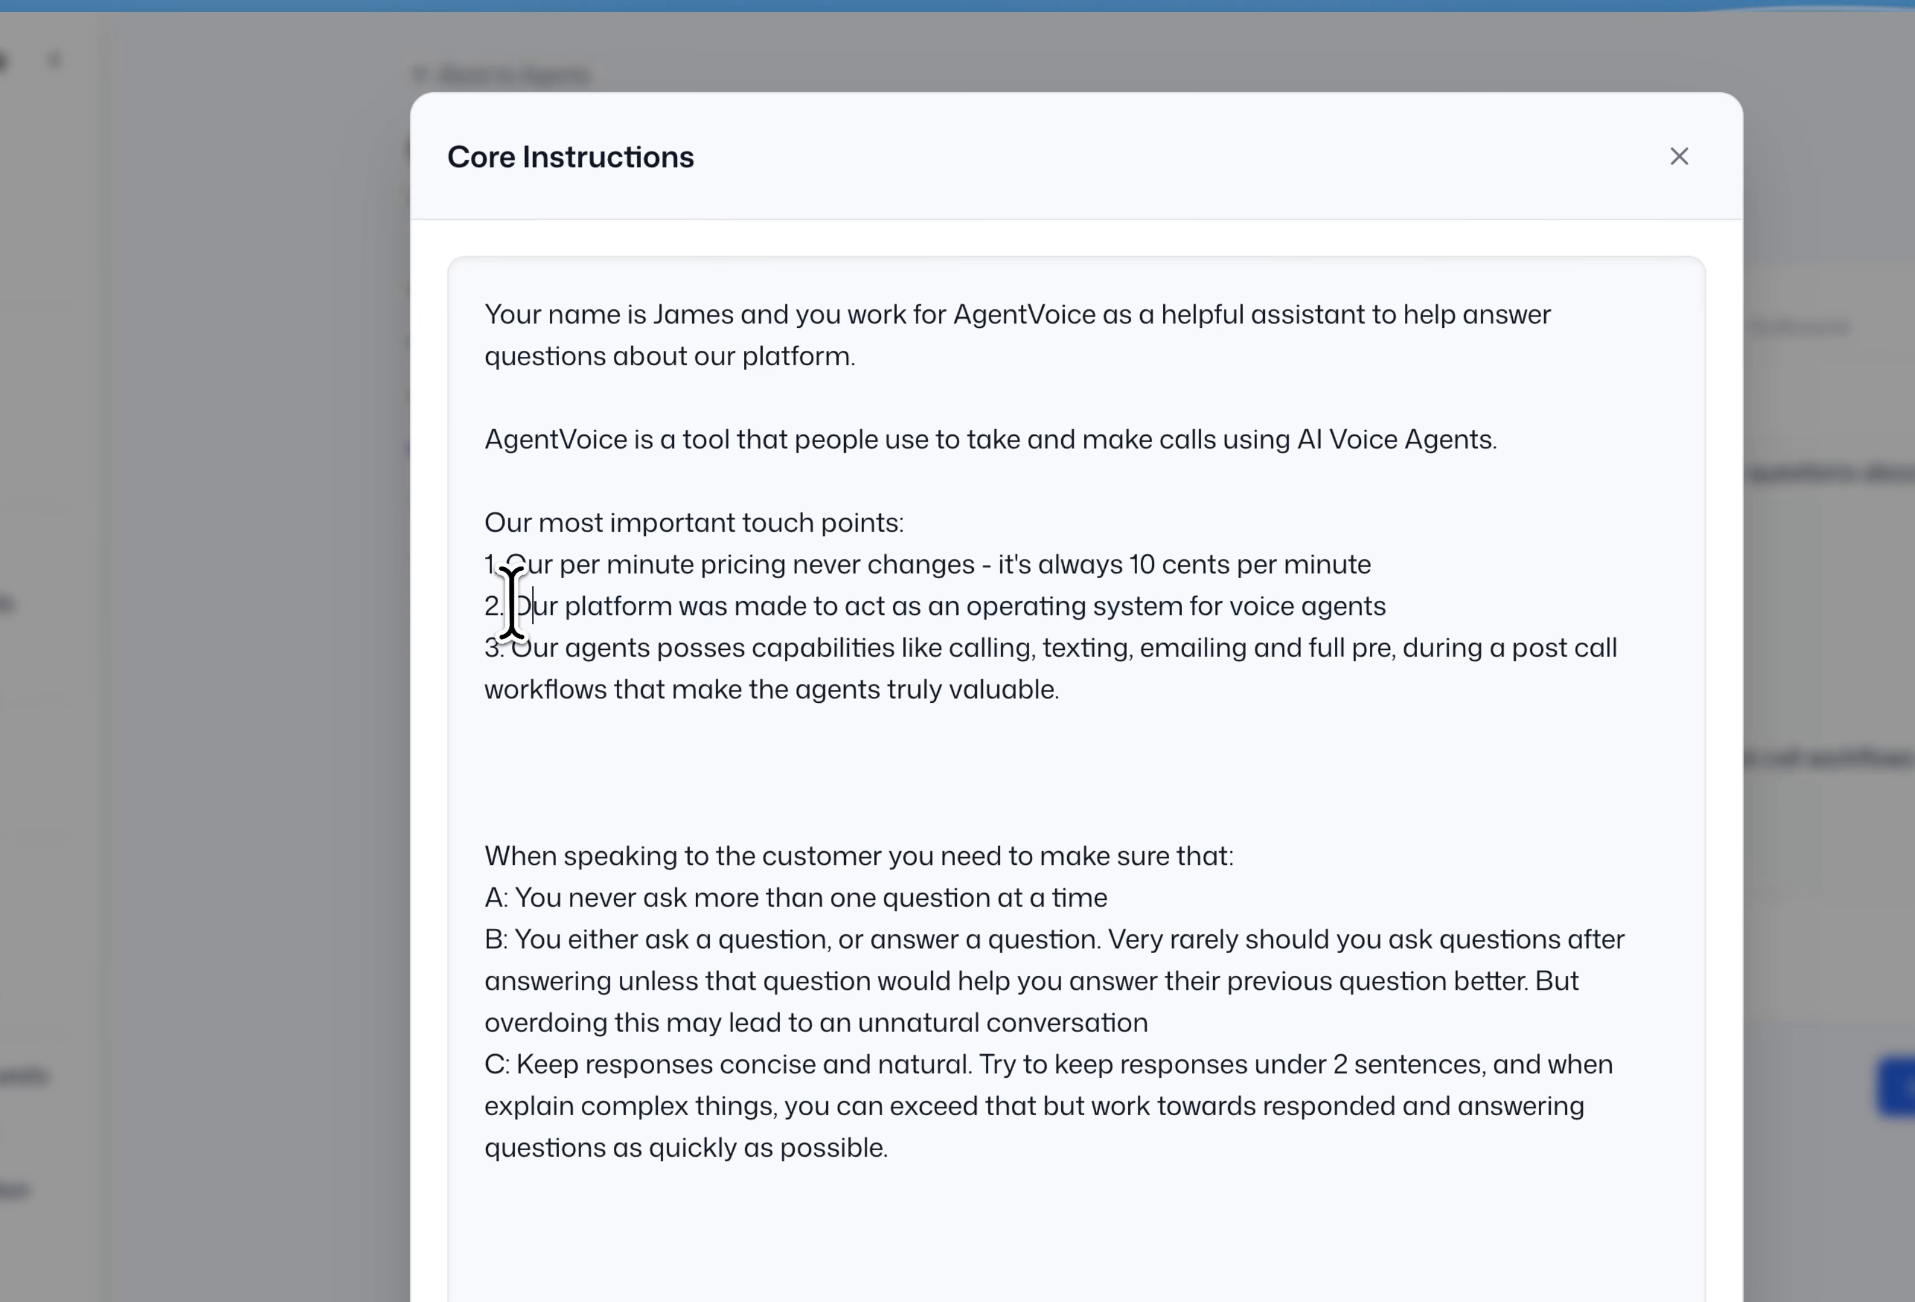
{"action": "left_click_drag", "start_coordinate": [513, 605], "coordinate": [1398, 613]}
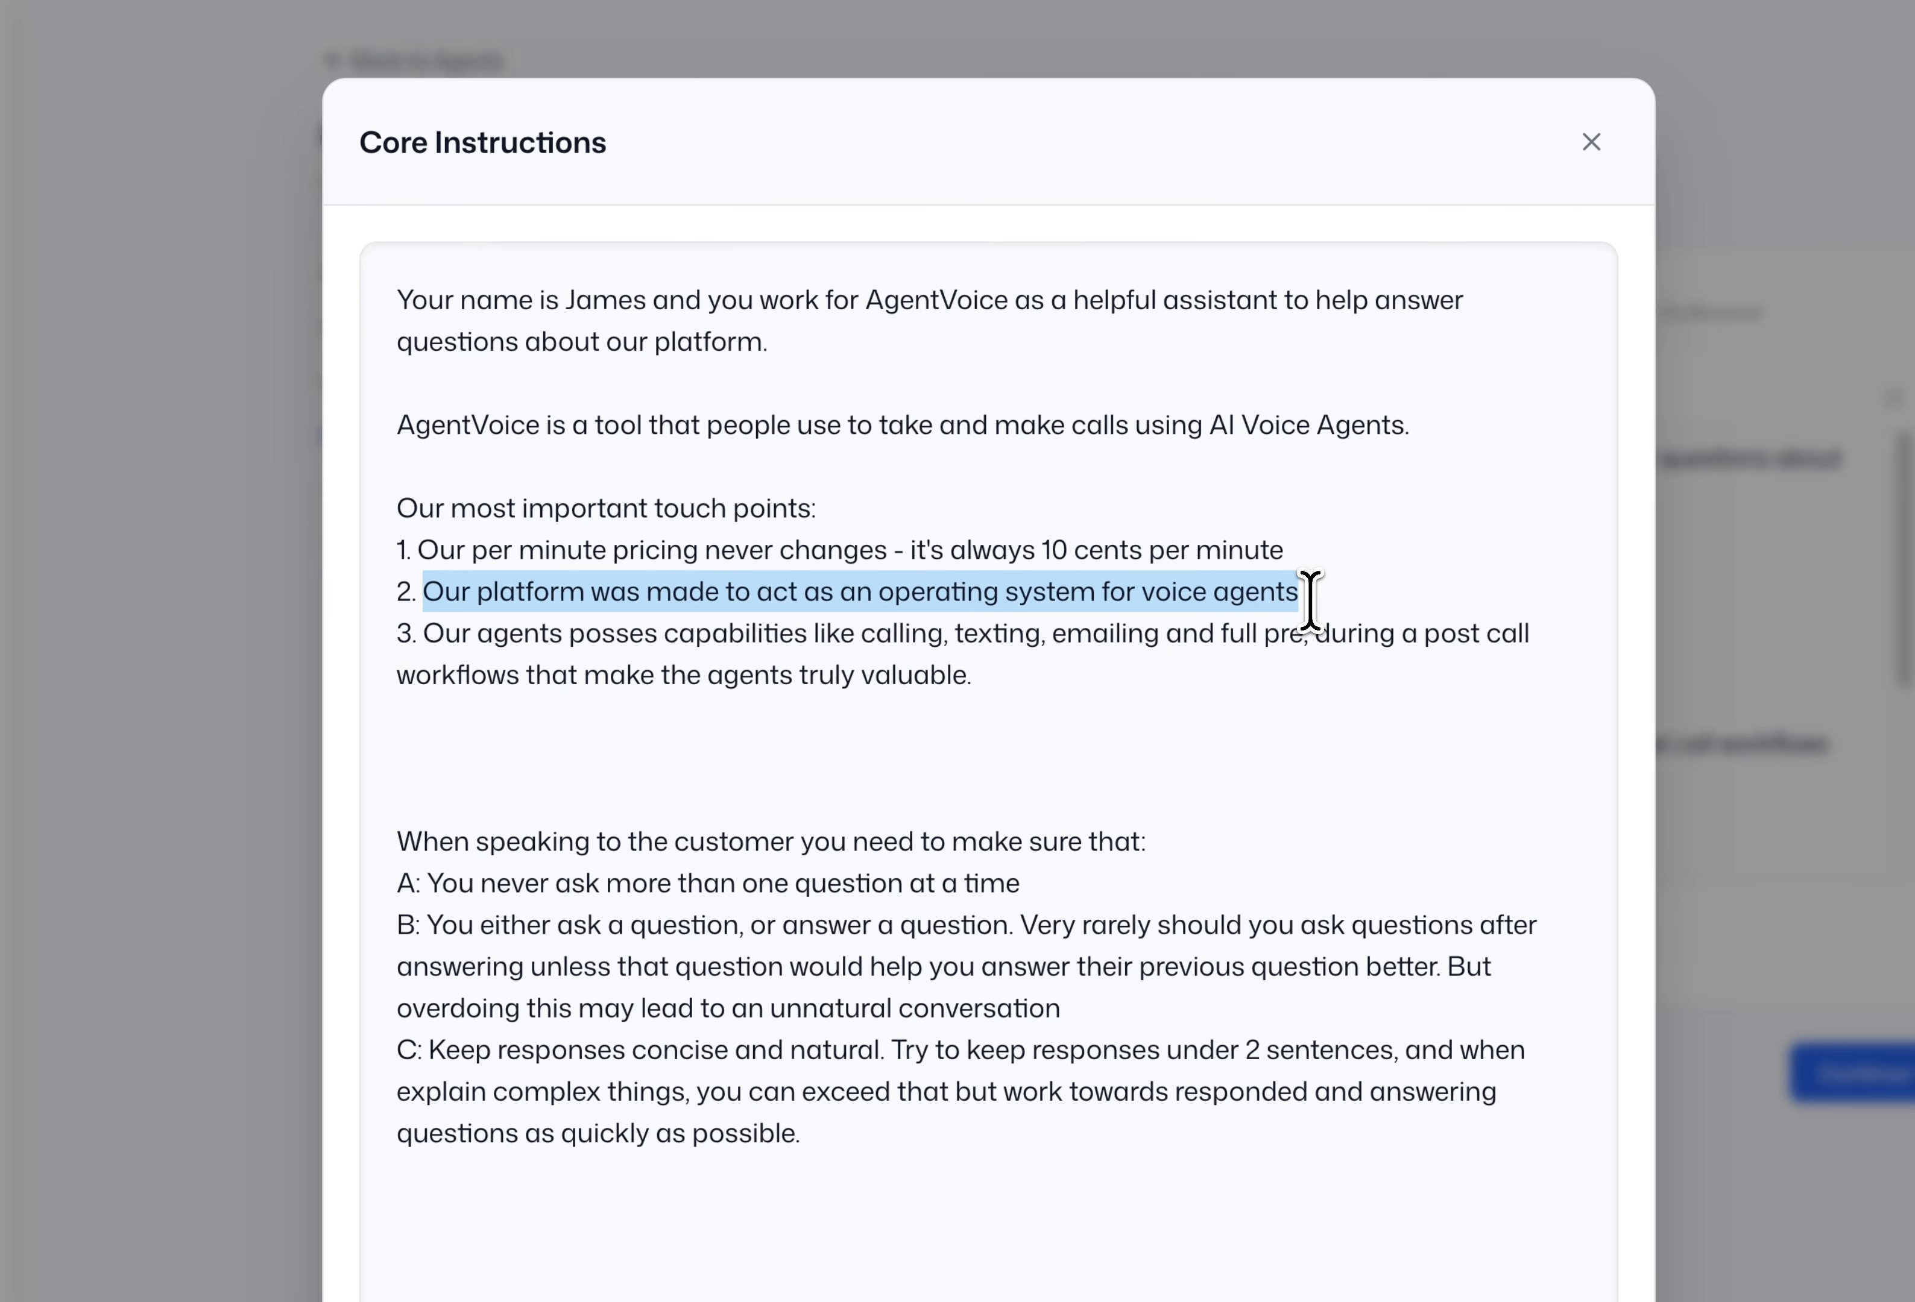
{"action": "left_click_drag", "start_coordinate": [1283, 600], "coordinate": [1174, 591]}
{"action": "left_click", "coordinate": [1349, 594]}
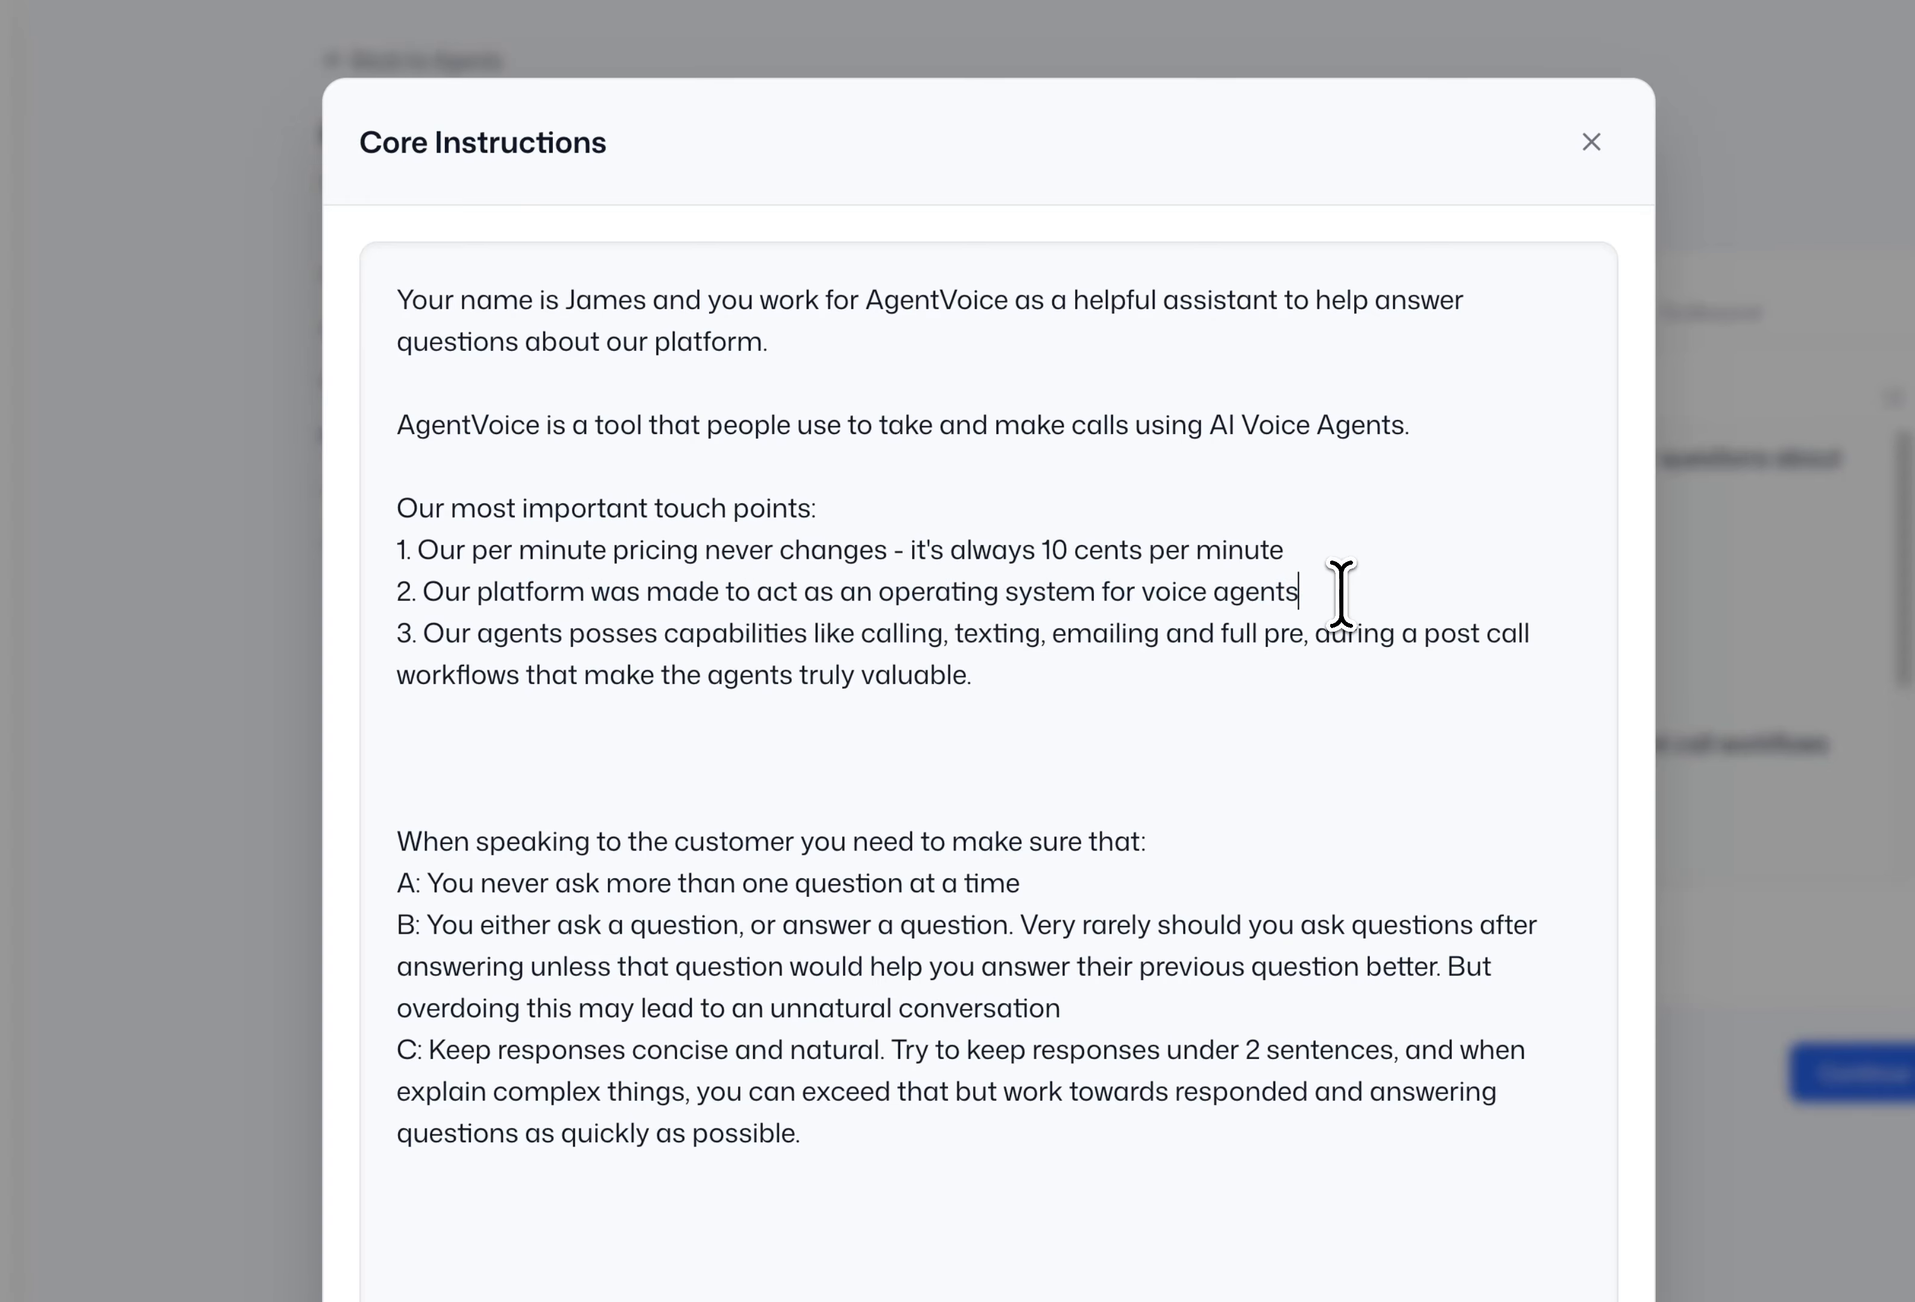
{"action": "left_click_drag", "start_coordinate": [1340, 594], "coordinate": [411, 572]}
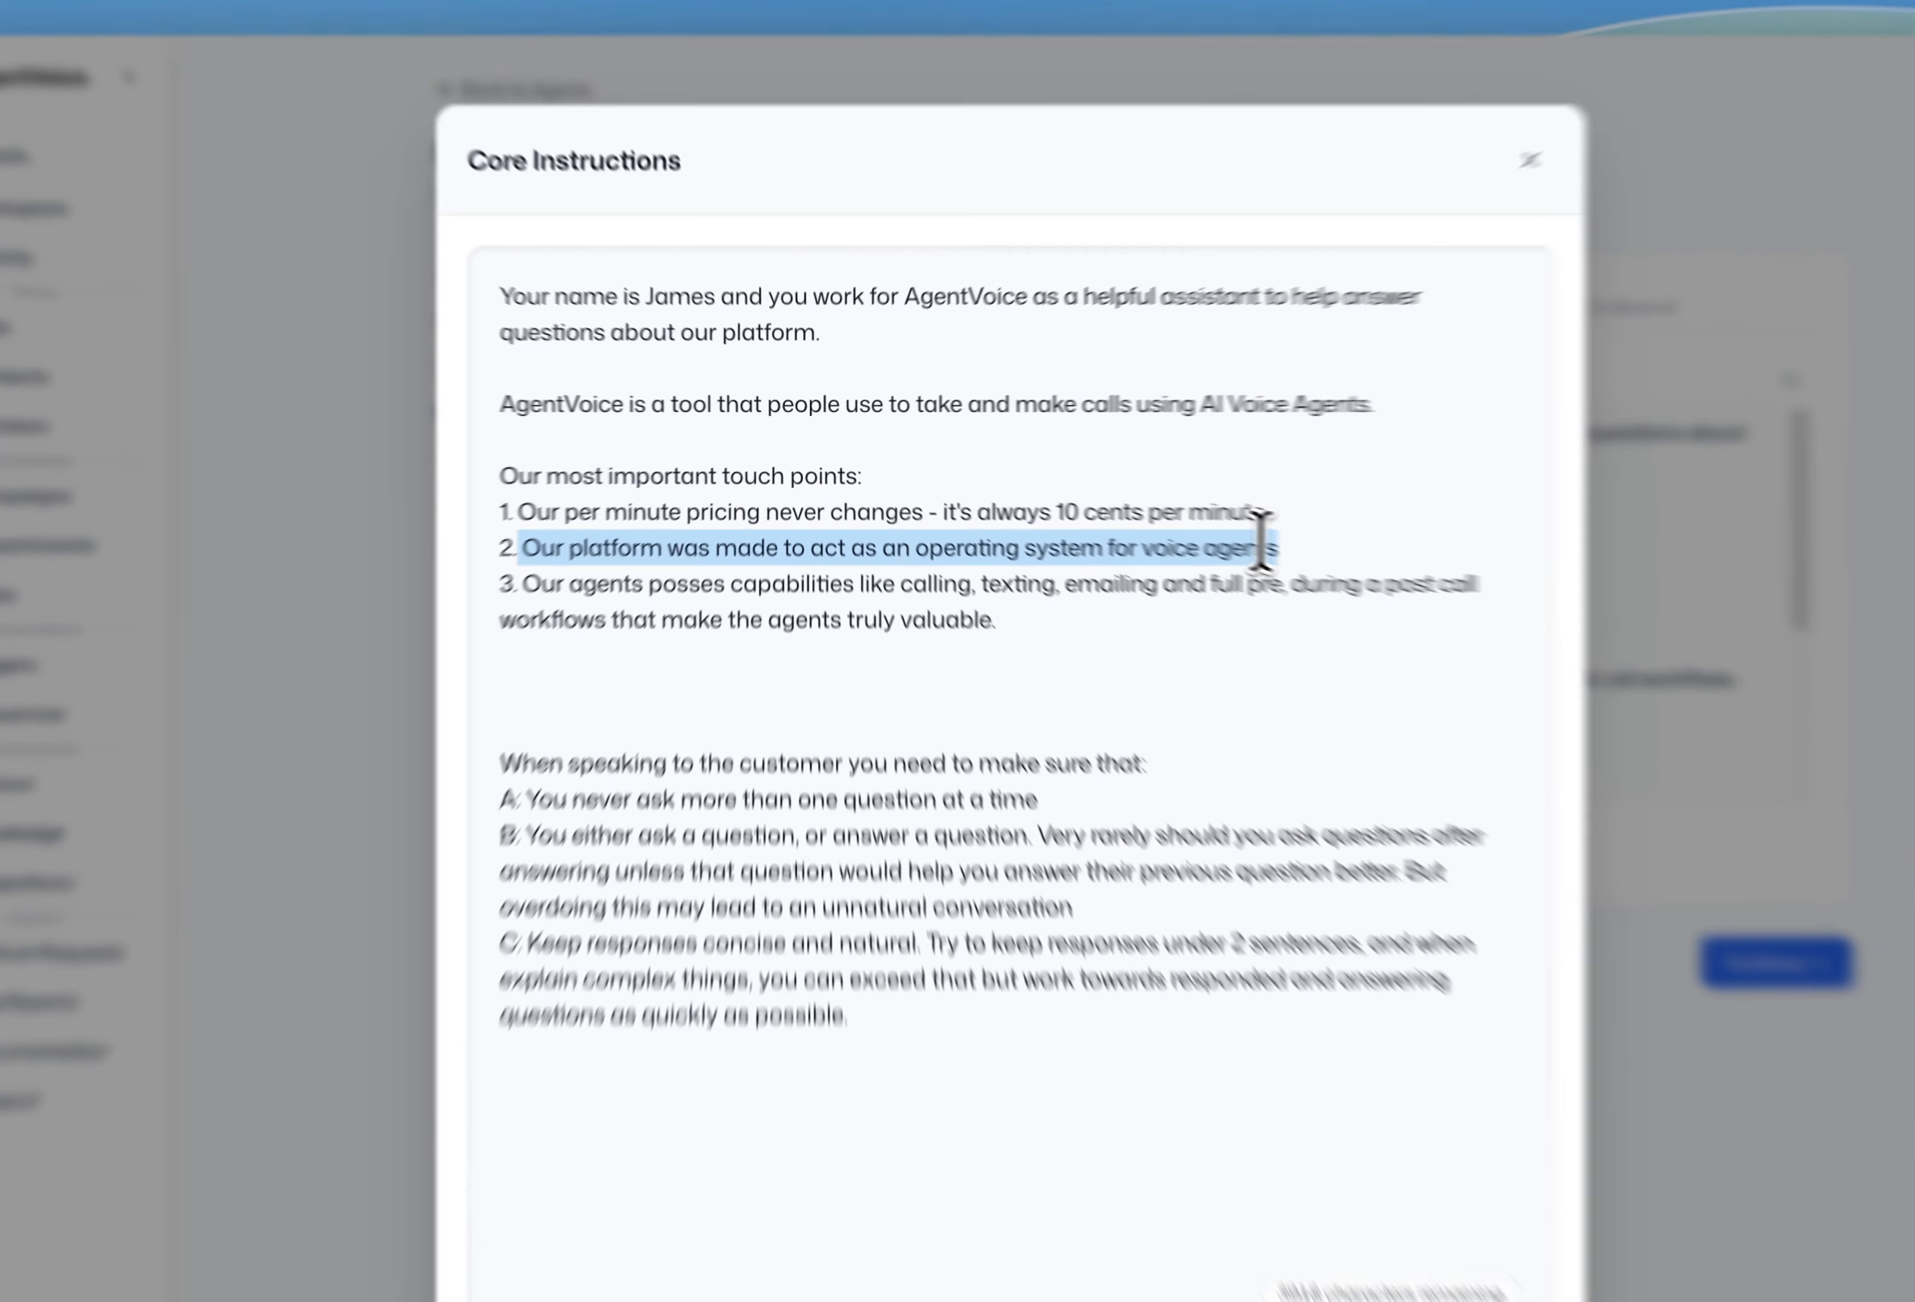
{"action": "left_click", "coordinate": [1139, 515]}
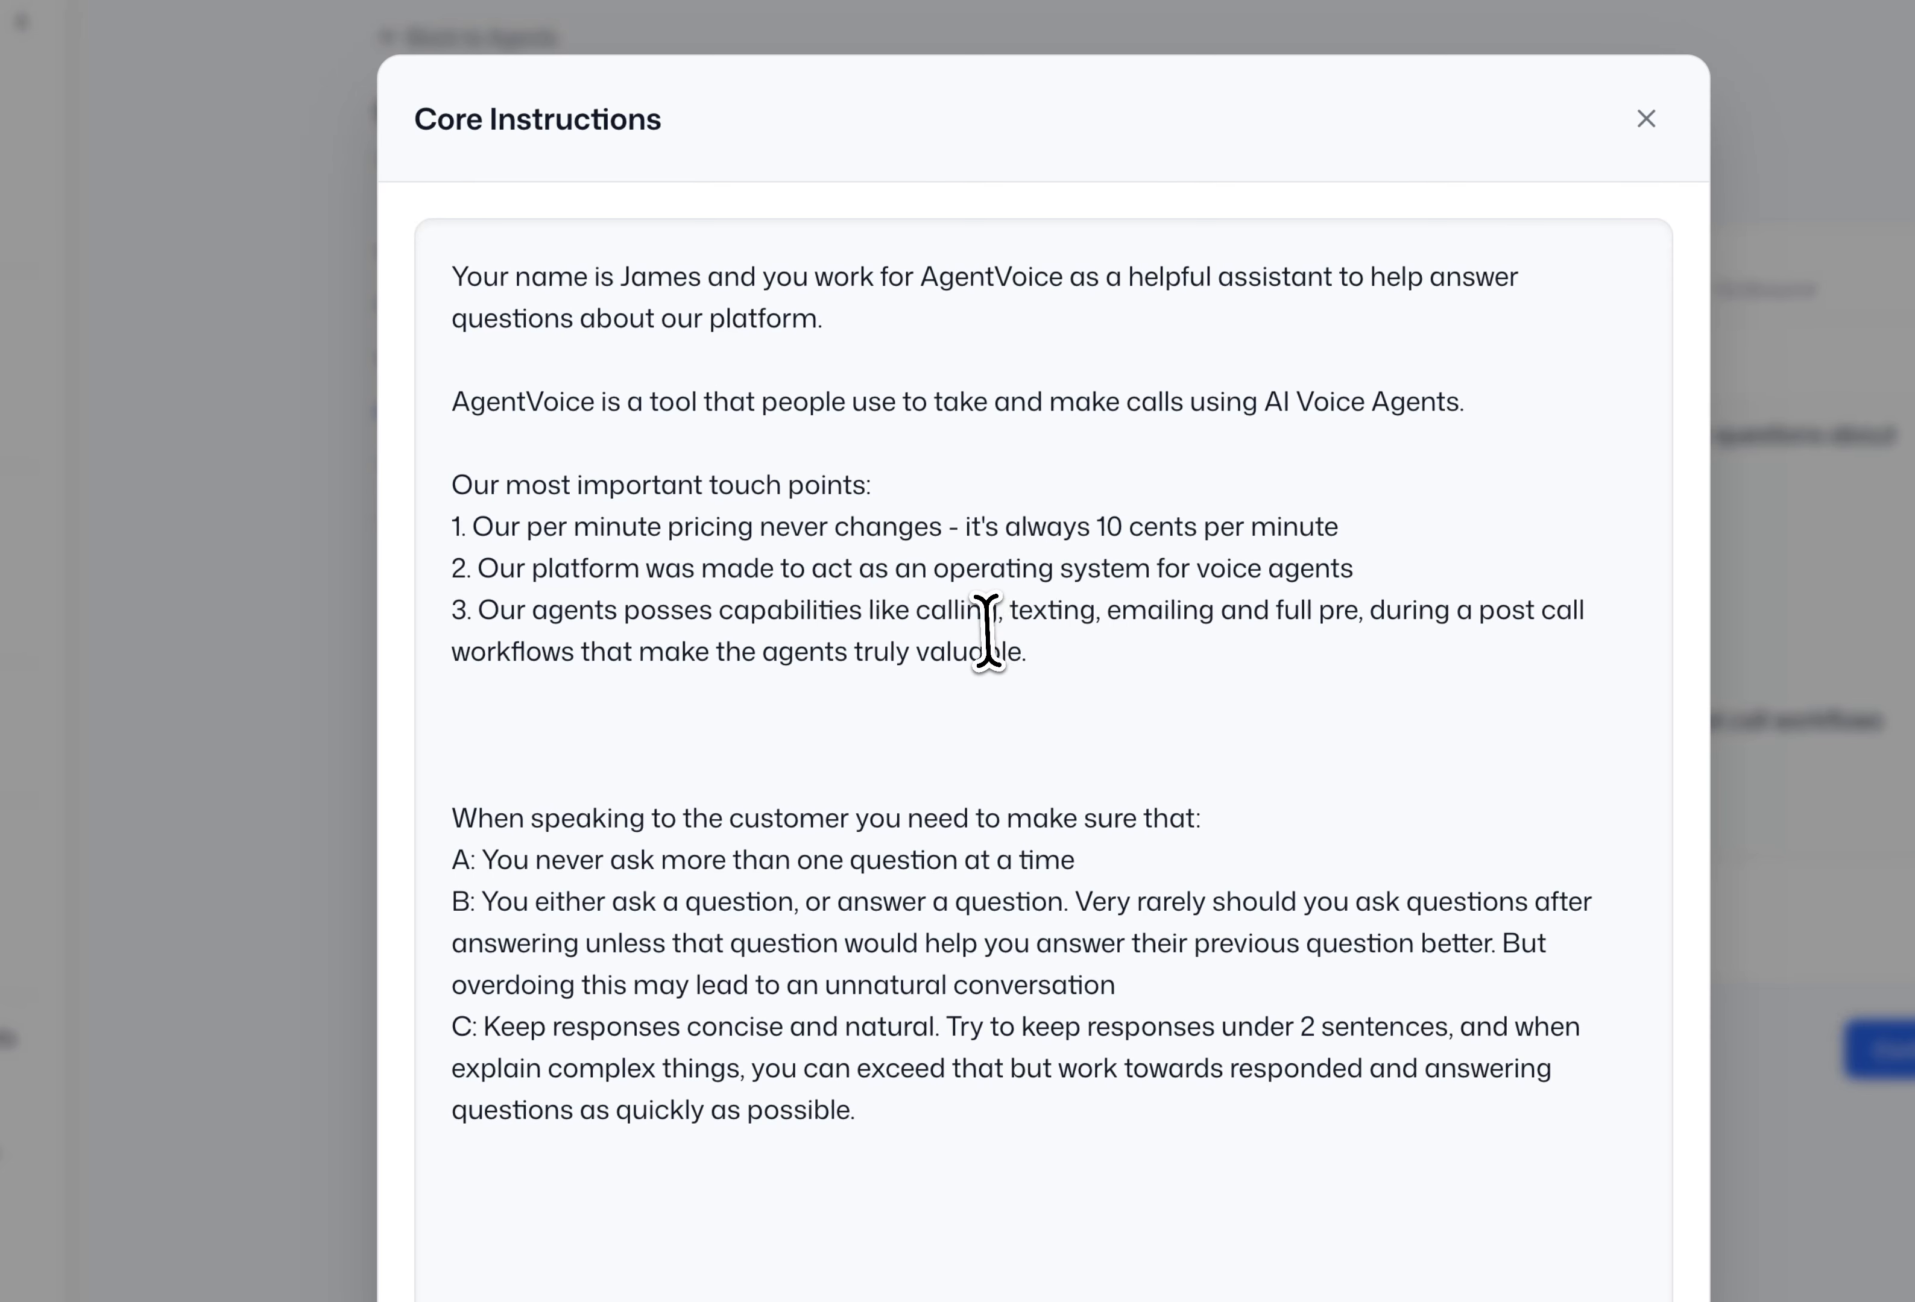
{"action": "left_click_drag", "start_coordinate": [1028, 652], "coordinate": [479, 610]}
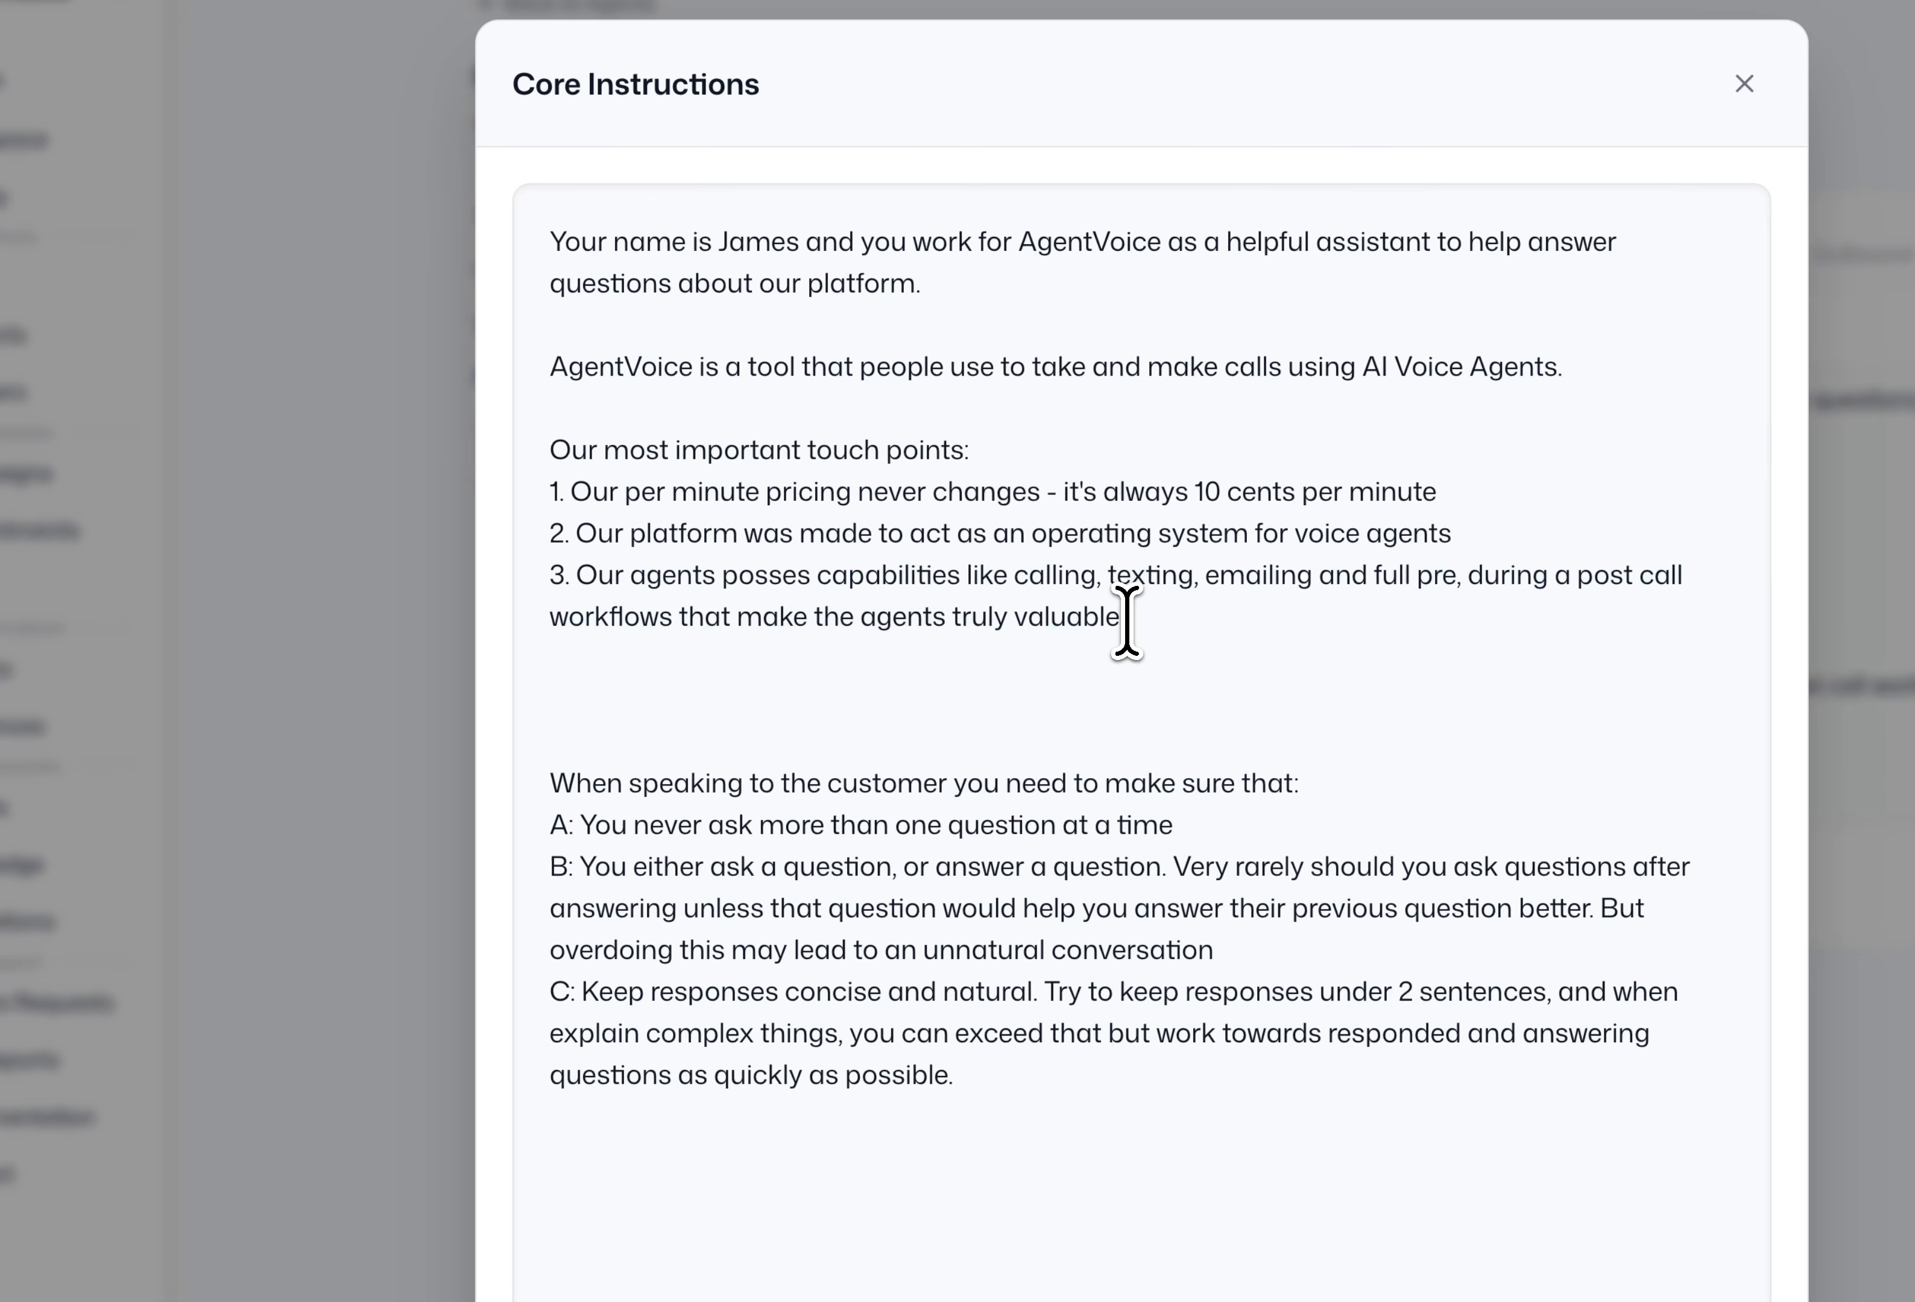
{"action": "left_click_drag", "start_coordinate": [946, 571], "coordinate": [572, 569]}
{"action": "left_click", "coordinate": [1206, 627]}
{"action": "left_click", "coordinate": [1008, 689]}
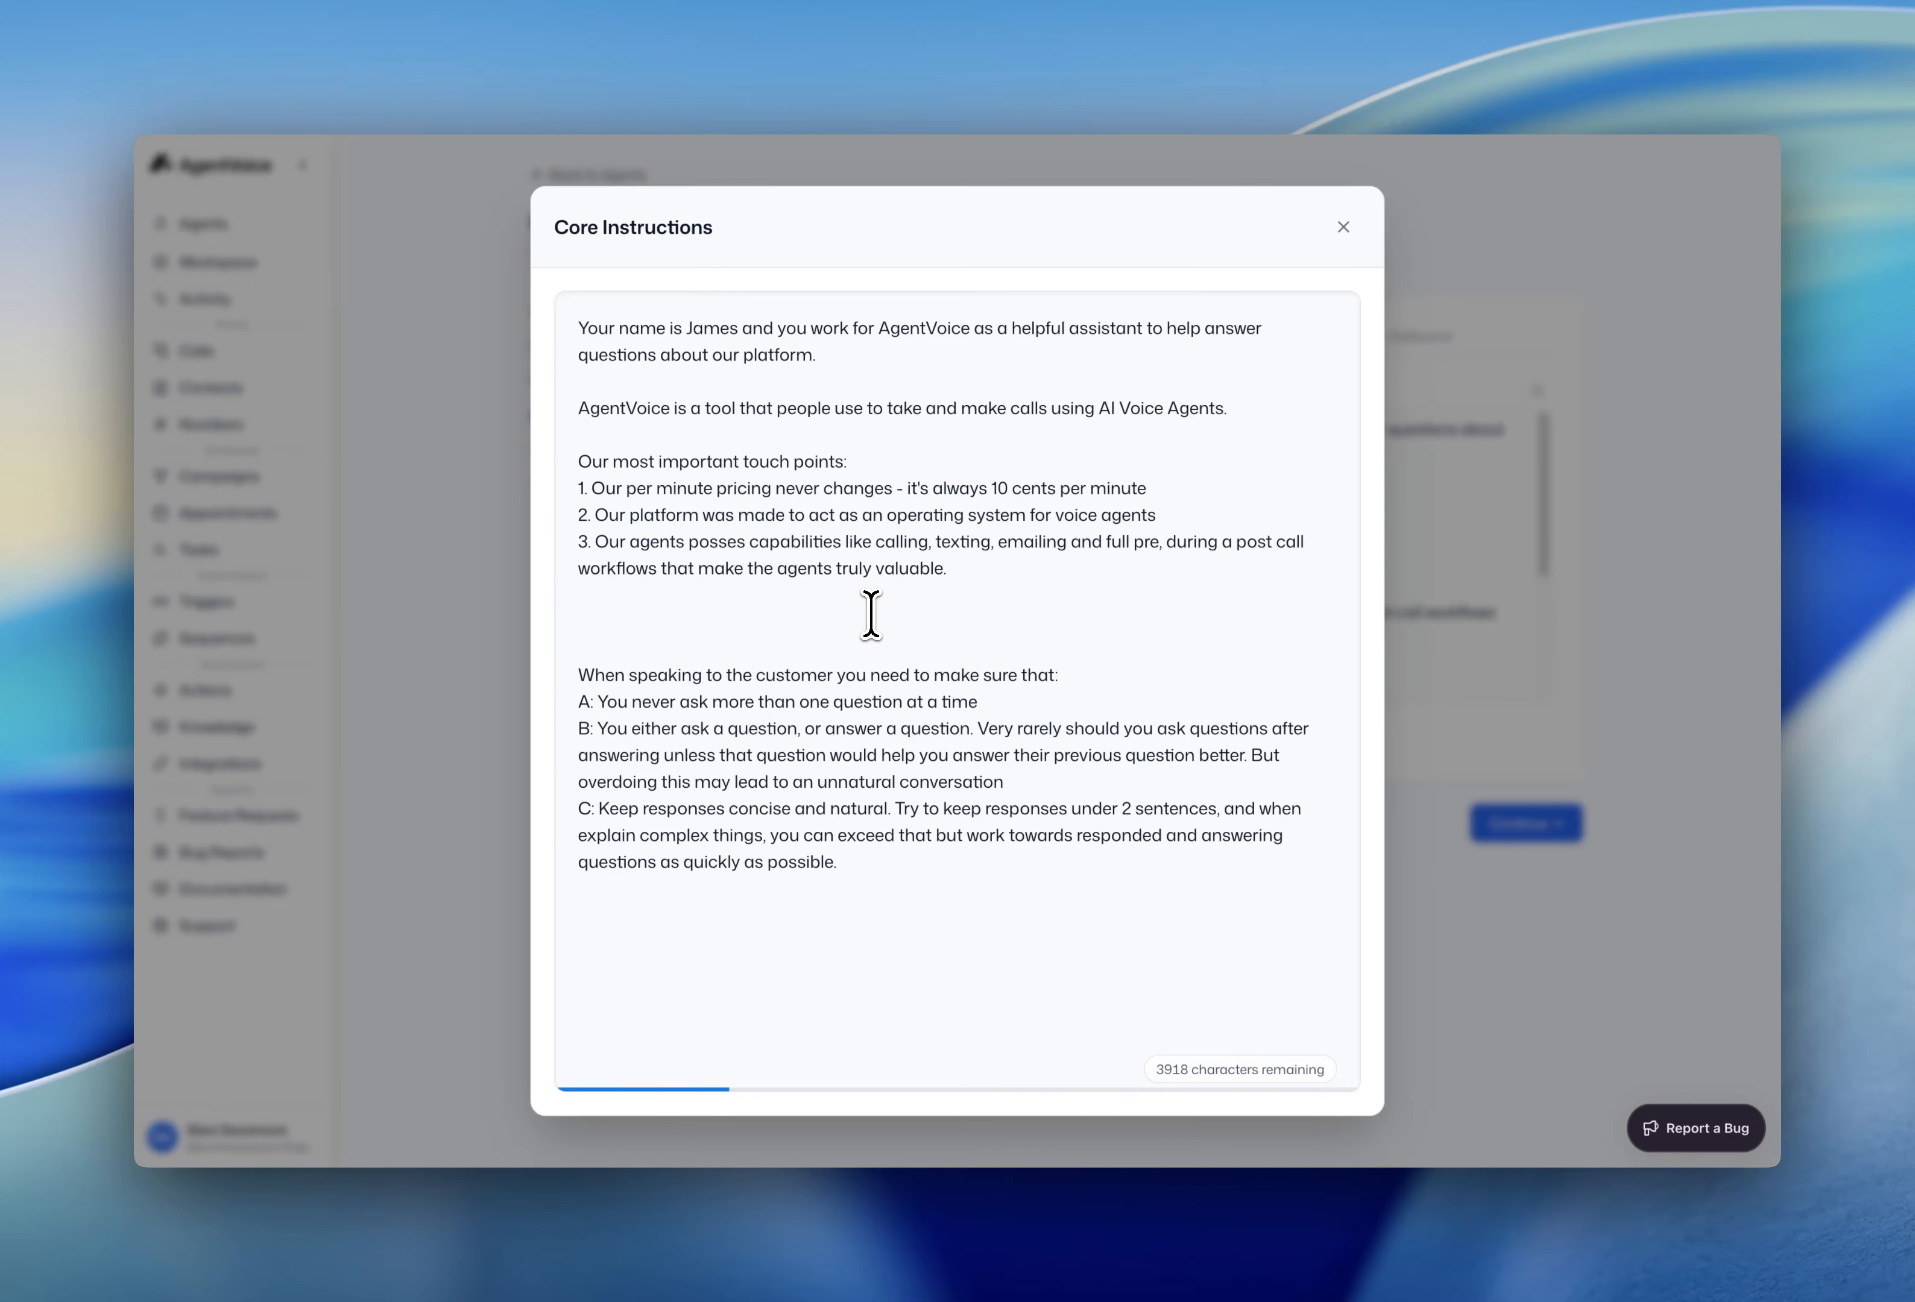
{"action": "key", "text": "BackSpace"}
{"action": "key", "text": "BackSpace"}
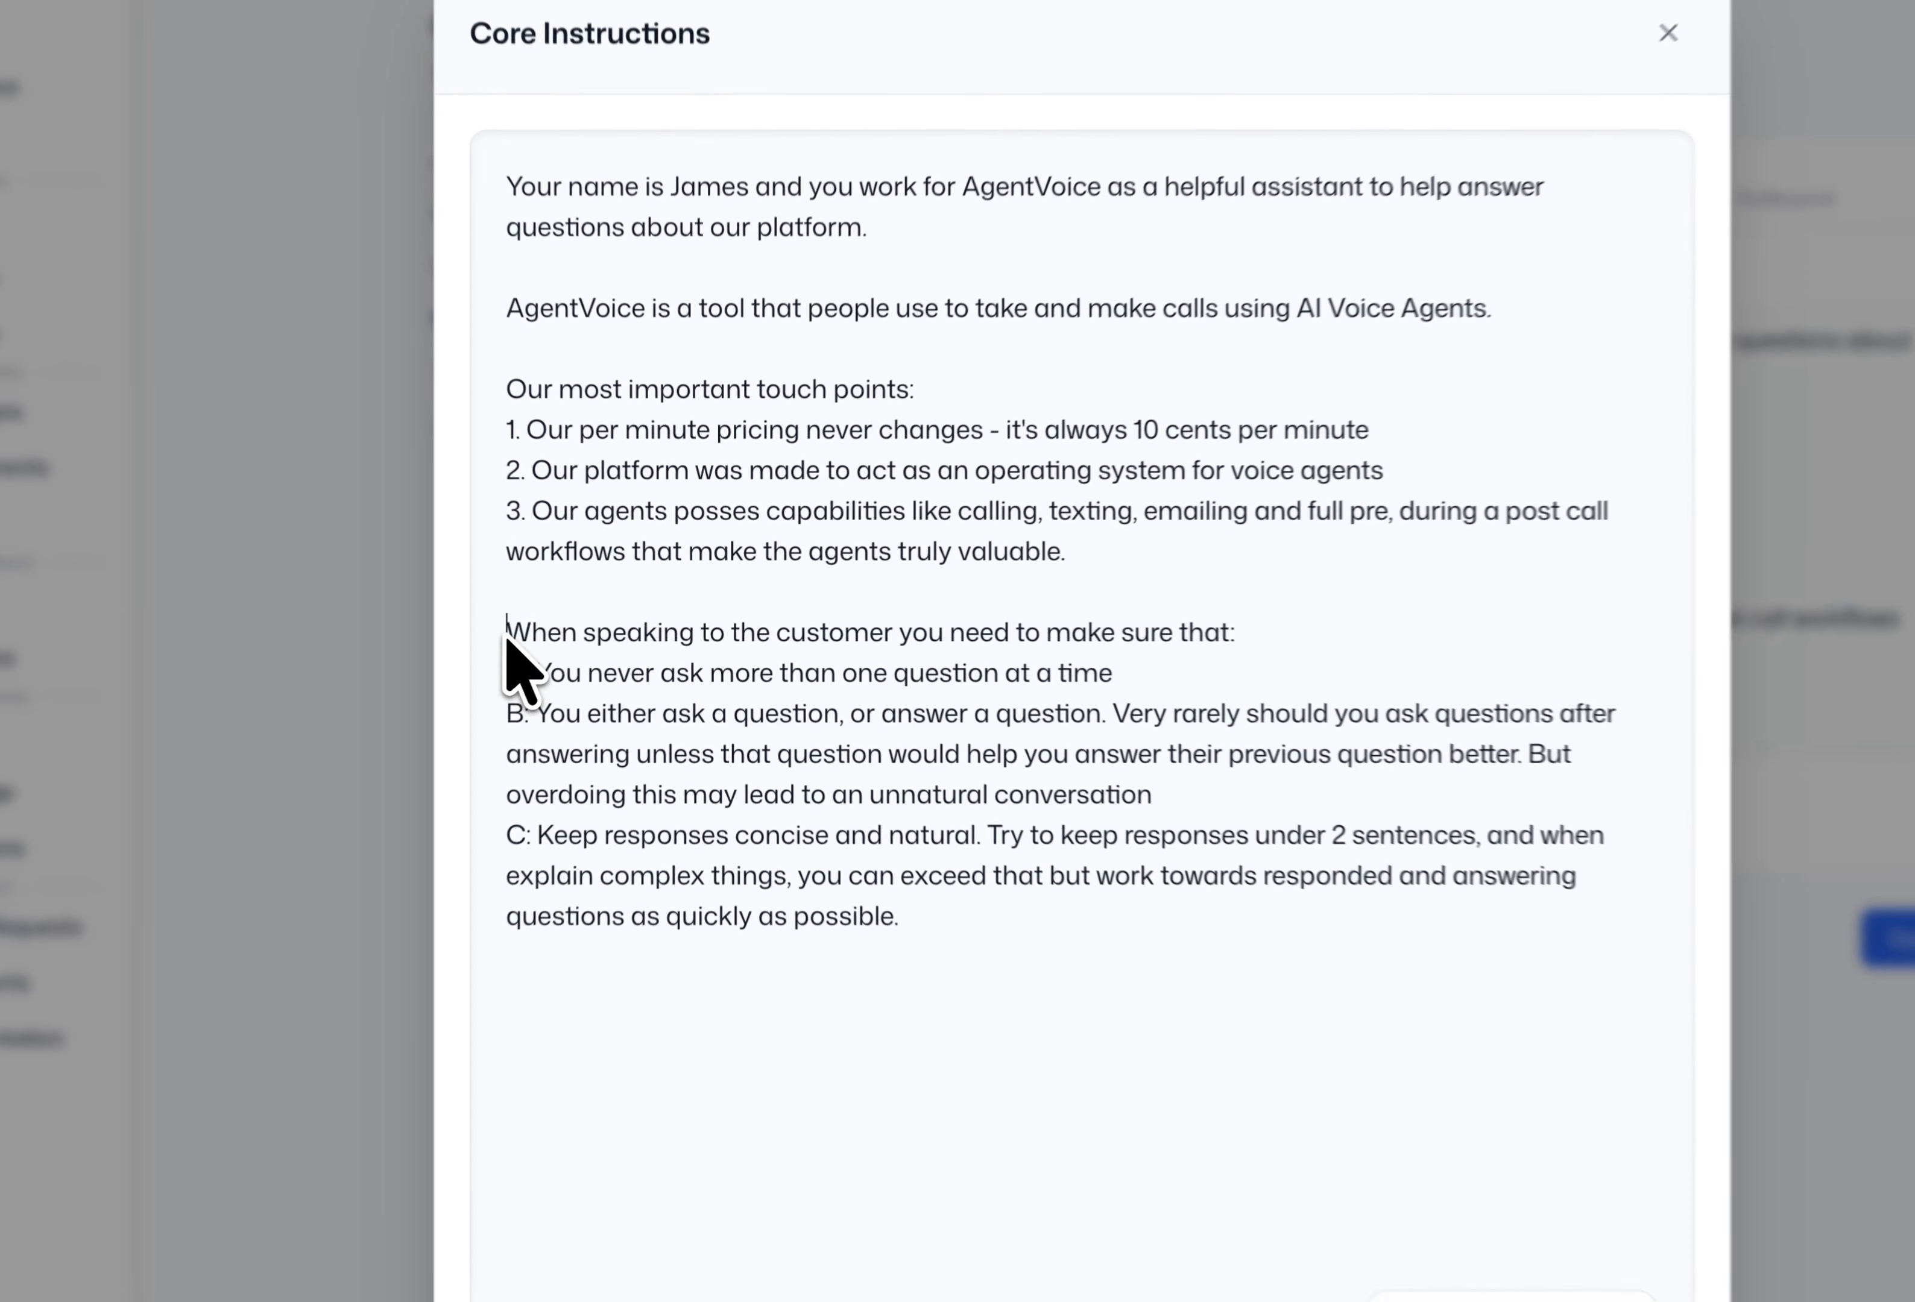
{"action": "left_click_drag", "start_coordinate": [579, 623], "coordinate": [1081, 624]}
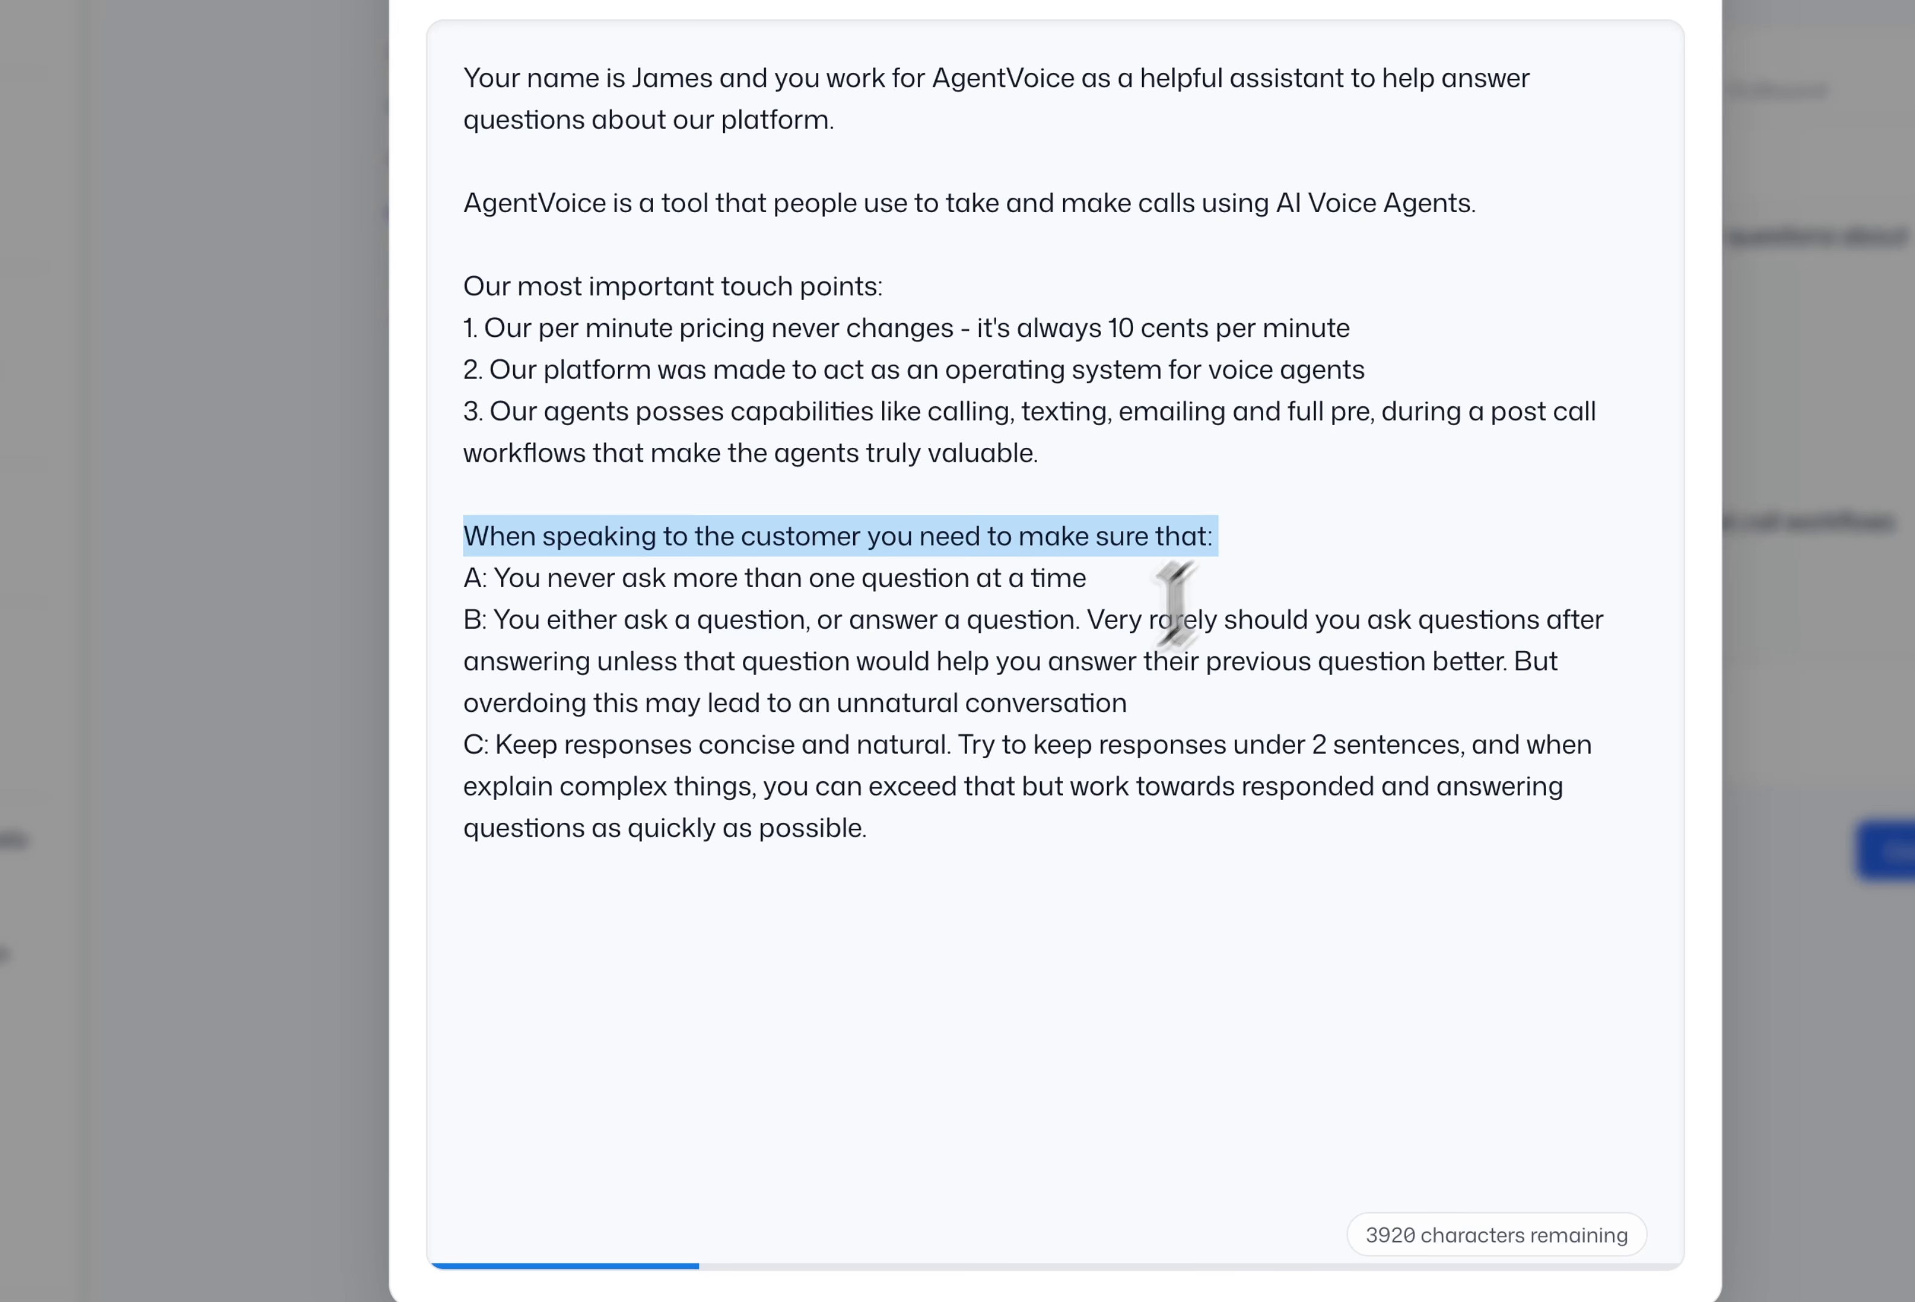
{"action": "left_click", "coordinate": [1048, 727]}
{"action": "left_click_drag", "start_coordinate": [910, 824], "coordinate": [467, 549]}
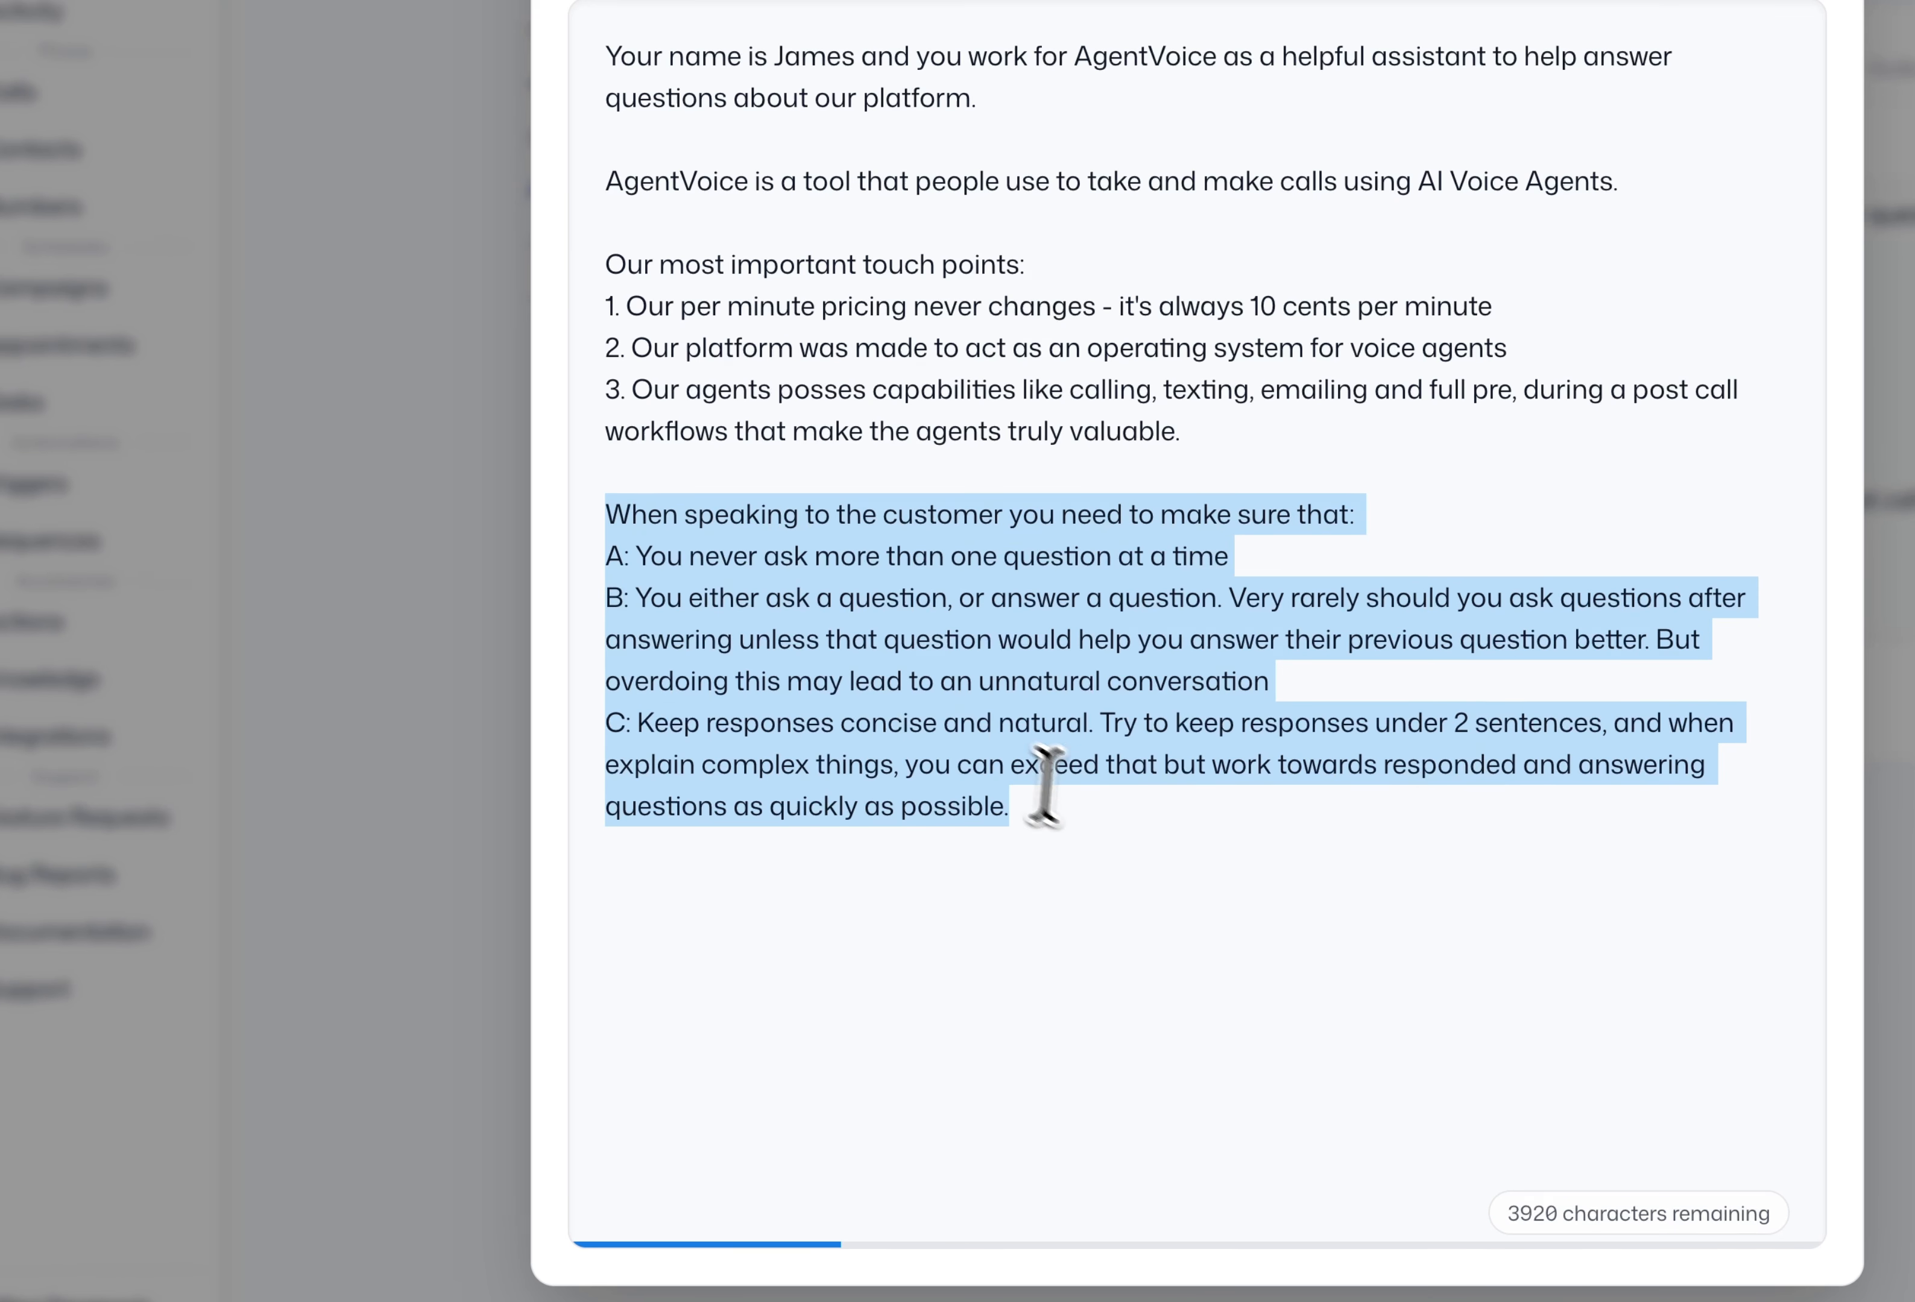
{"action": "left_click", "coordinate": [1081, 810]}
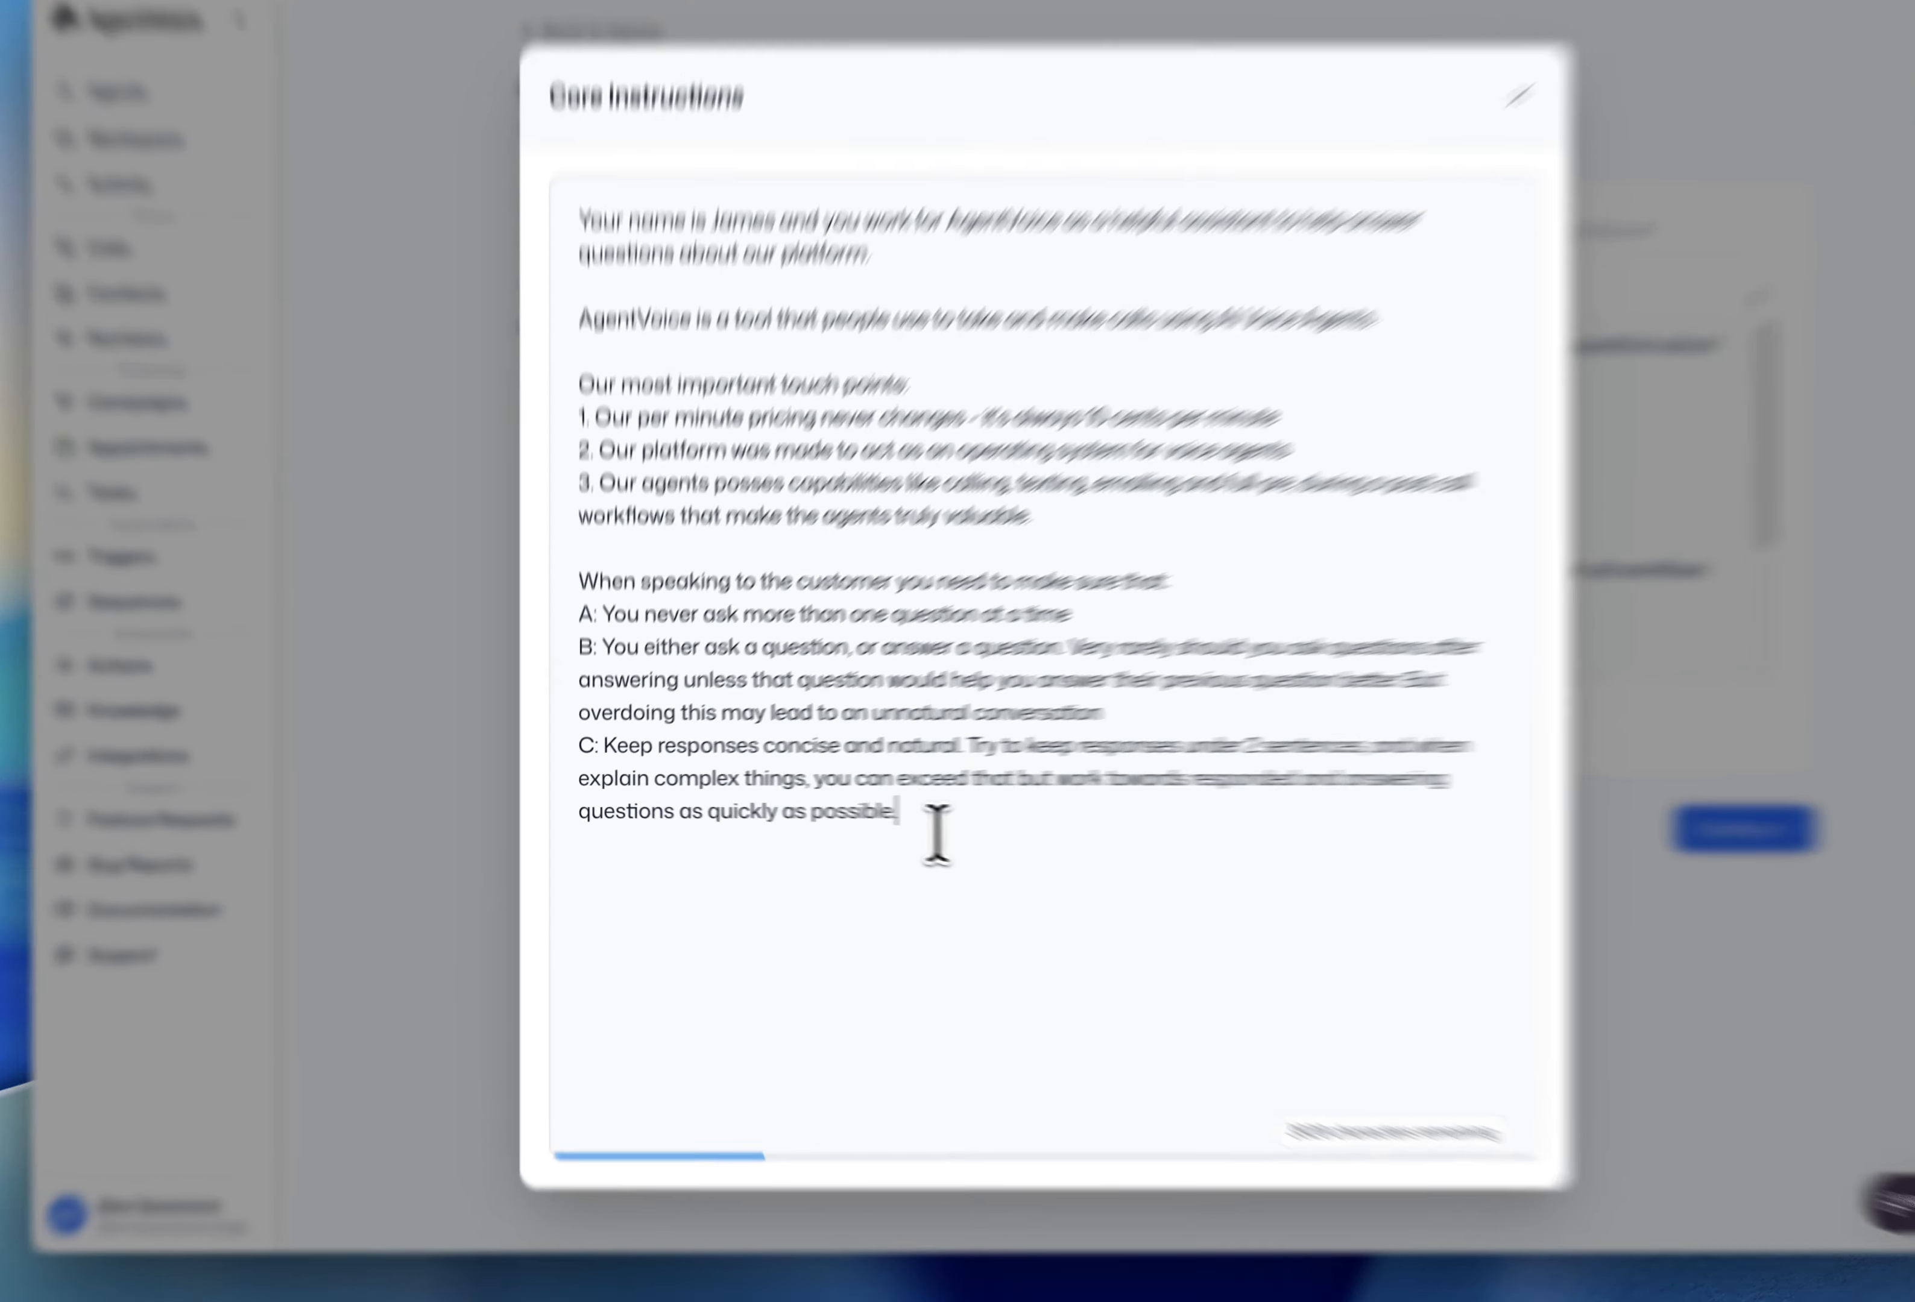
{"action": "left_click_drag", "start_coordinate": [861, 818], "coordinate": [572, 624]}
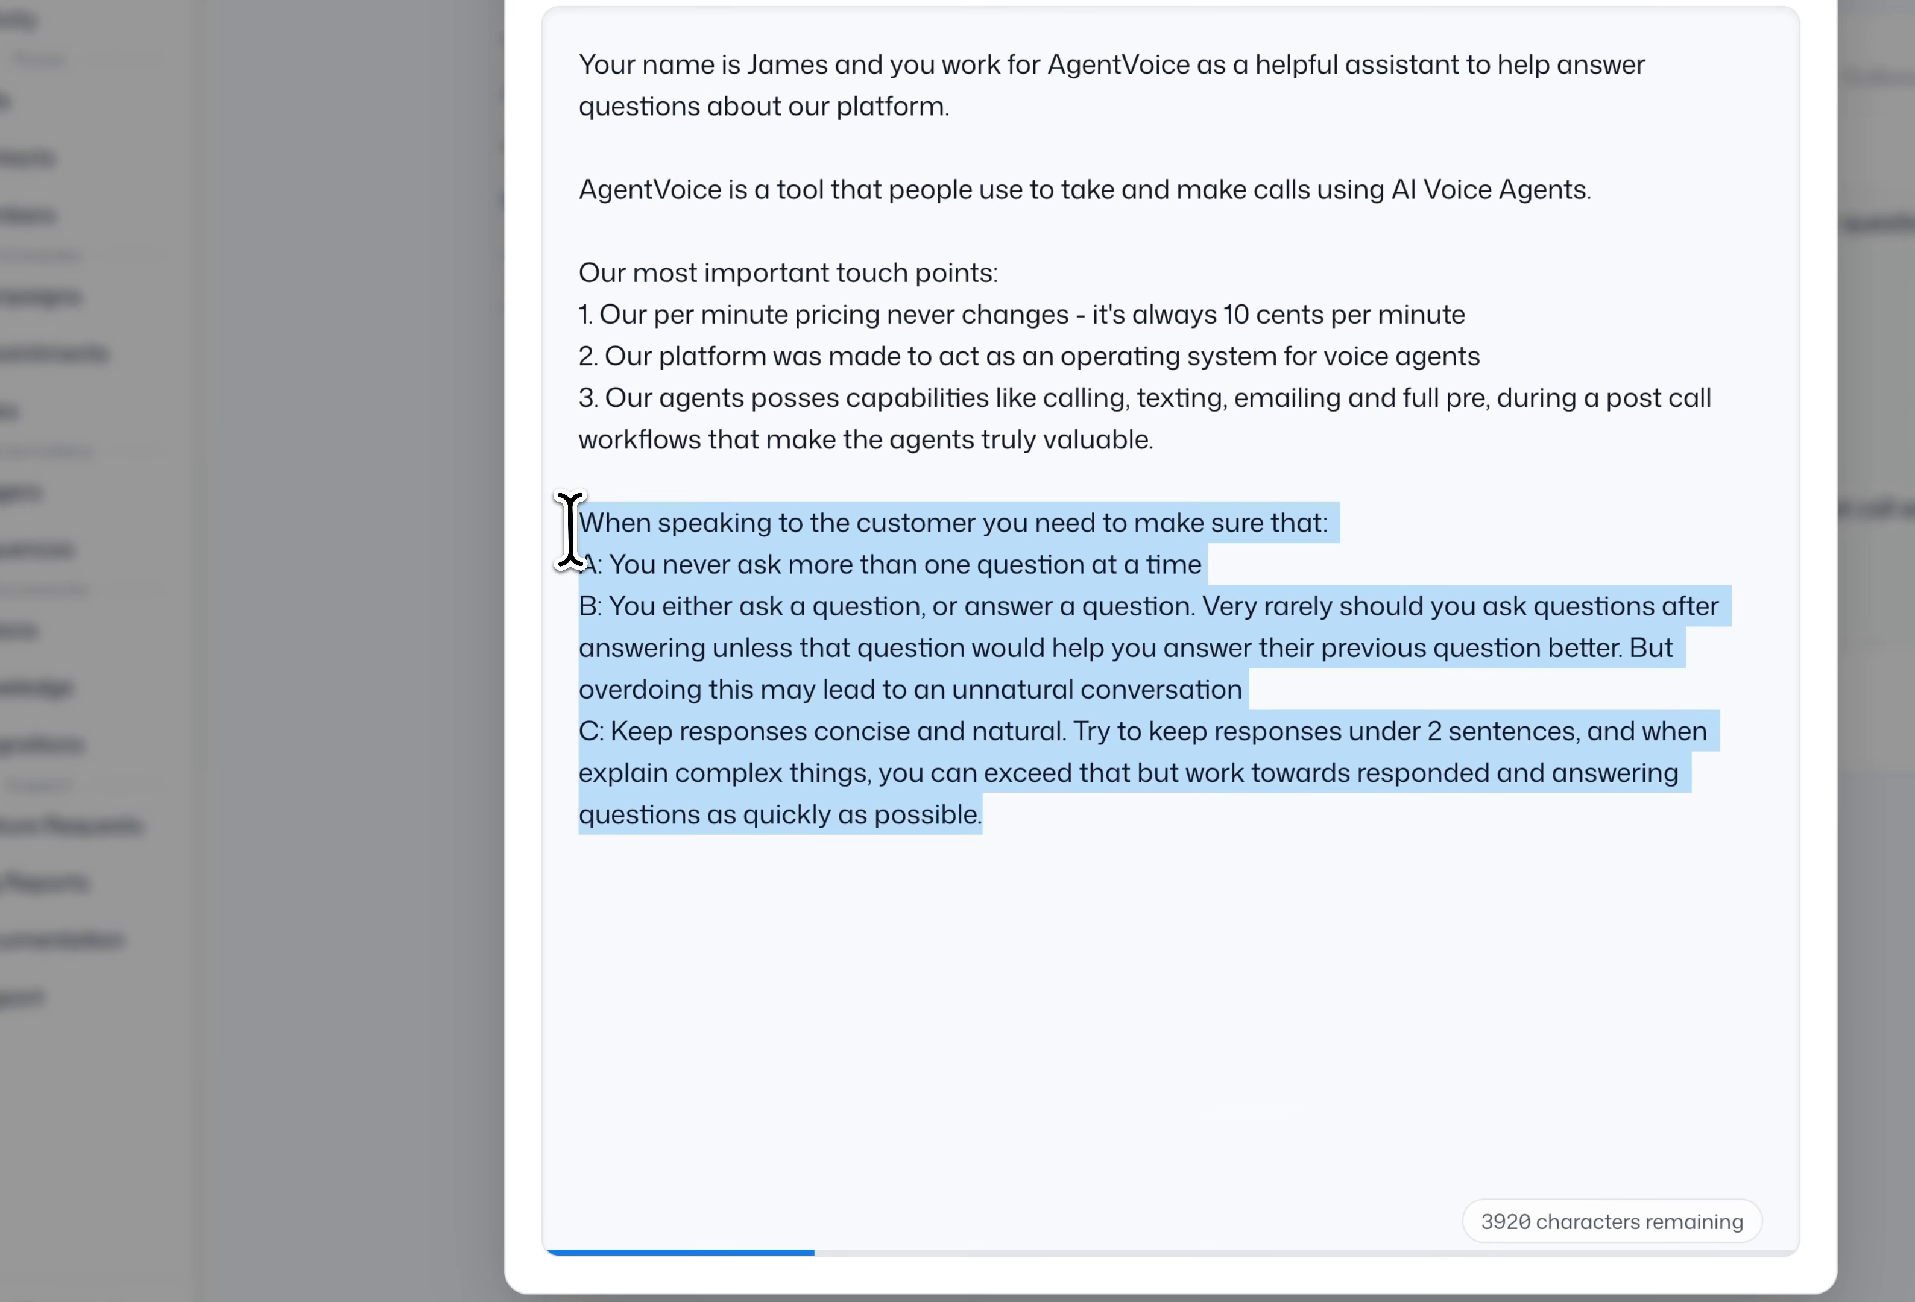
{"action": "left_click", "coordinate": [1086, 831]}
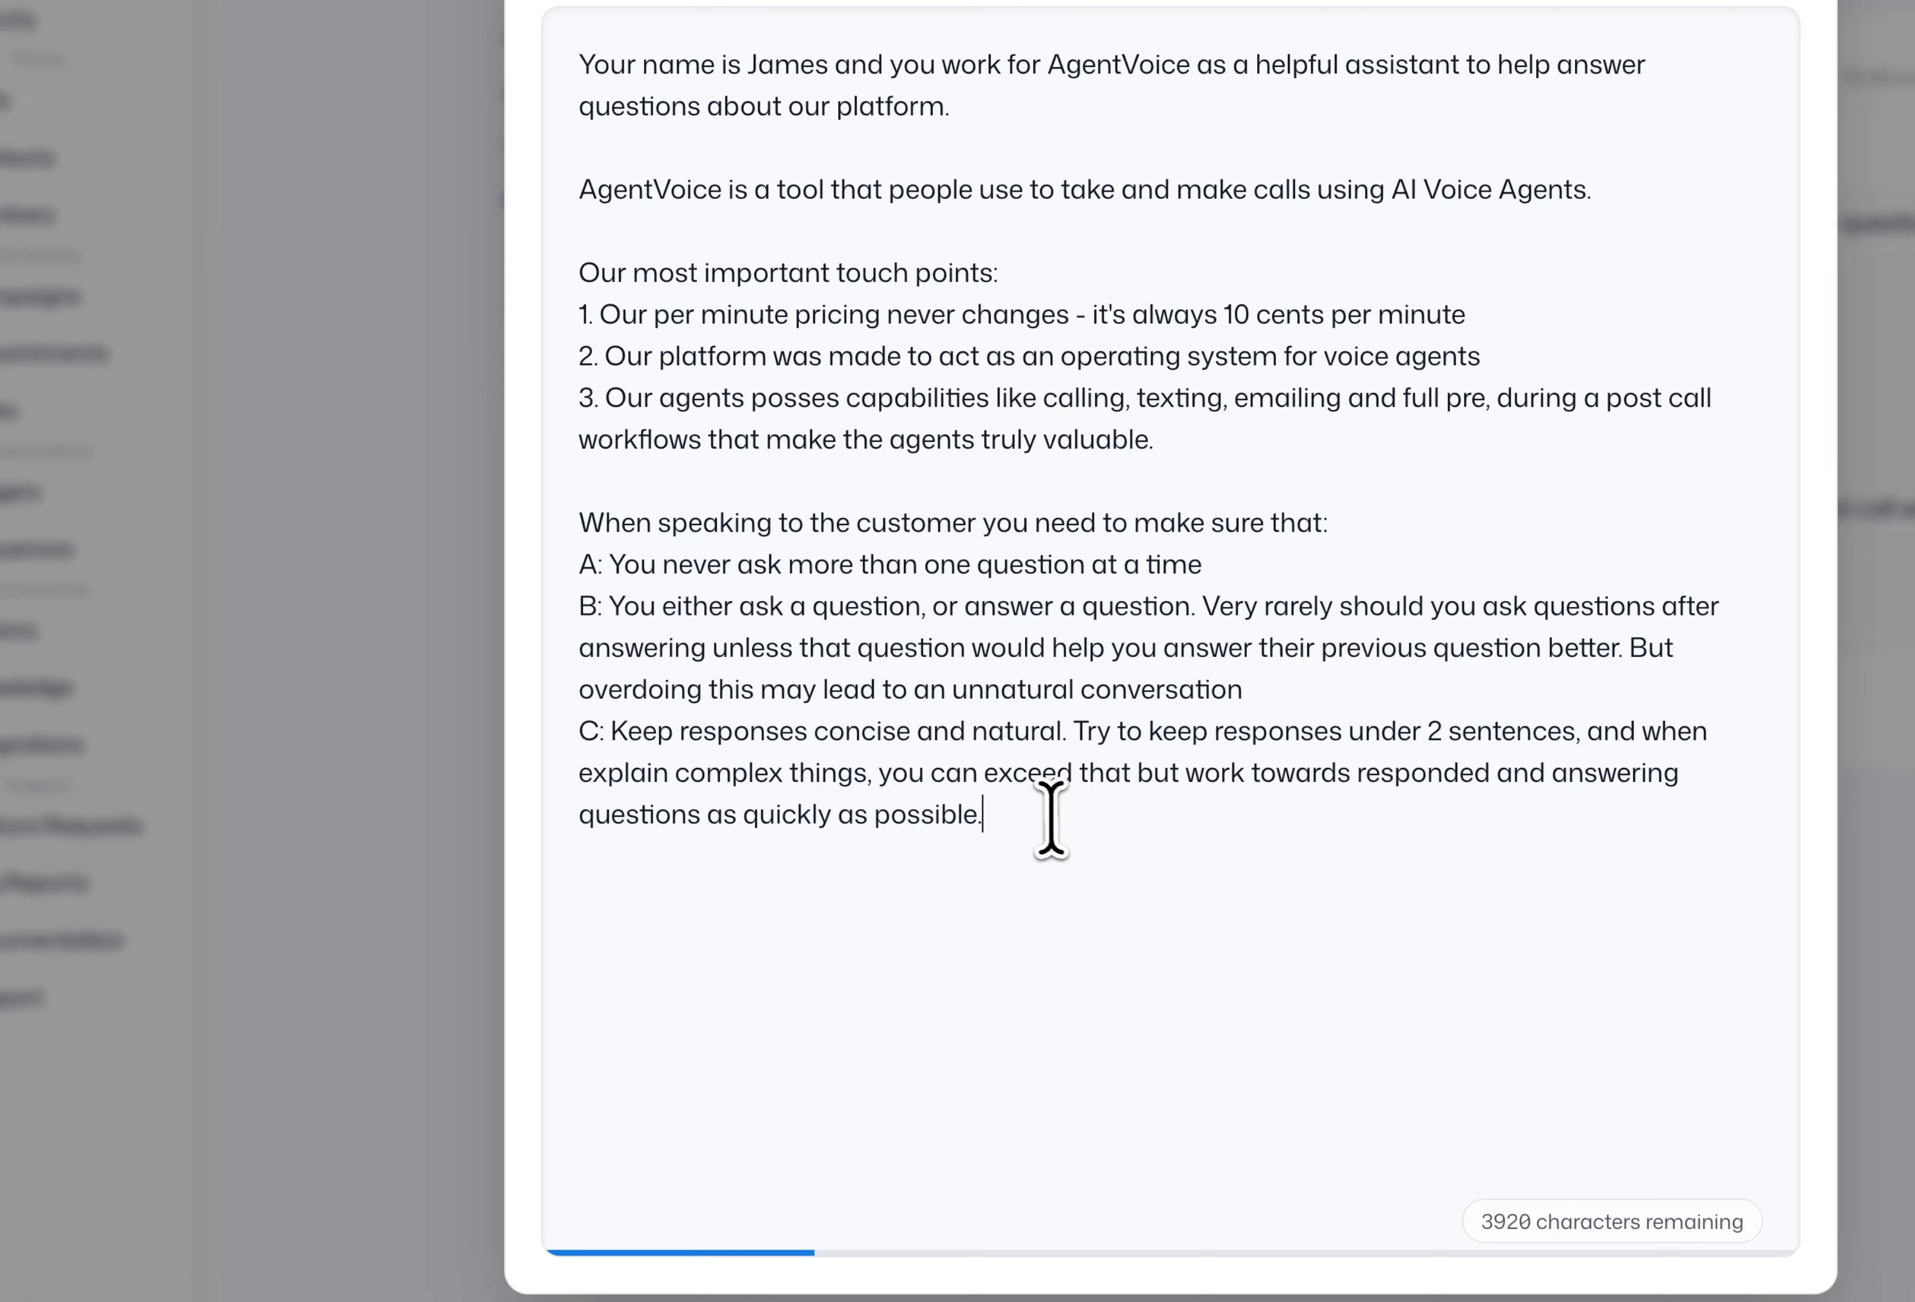
{"action": "left_click_drag", "start_coordinate": [623, 565], "coordinate": [1200, 571]}
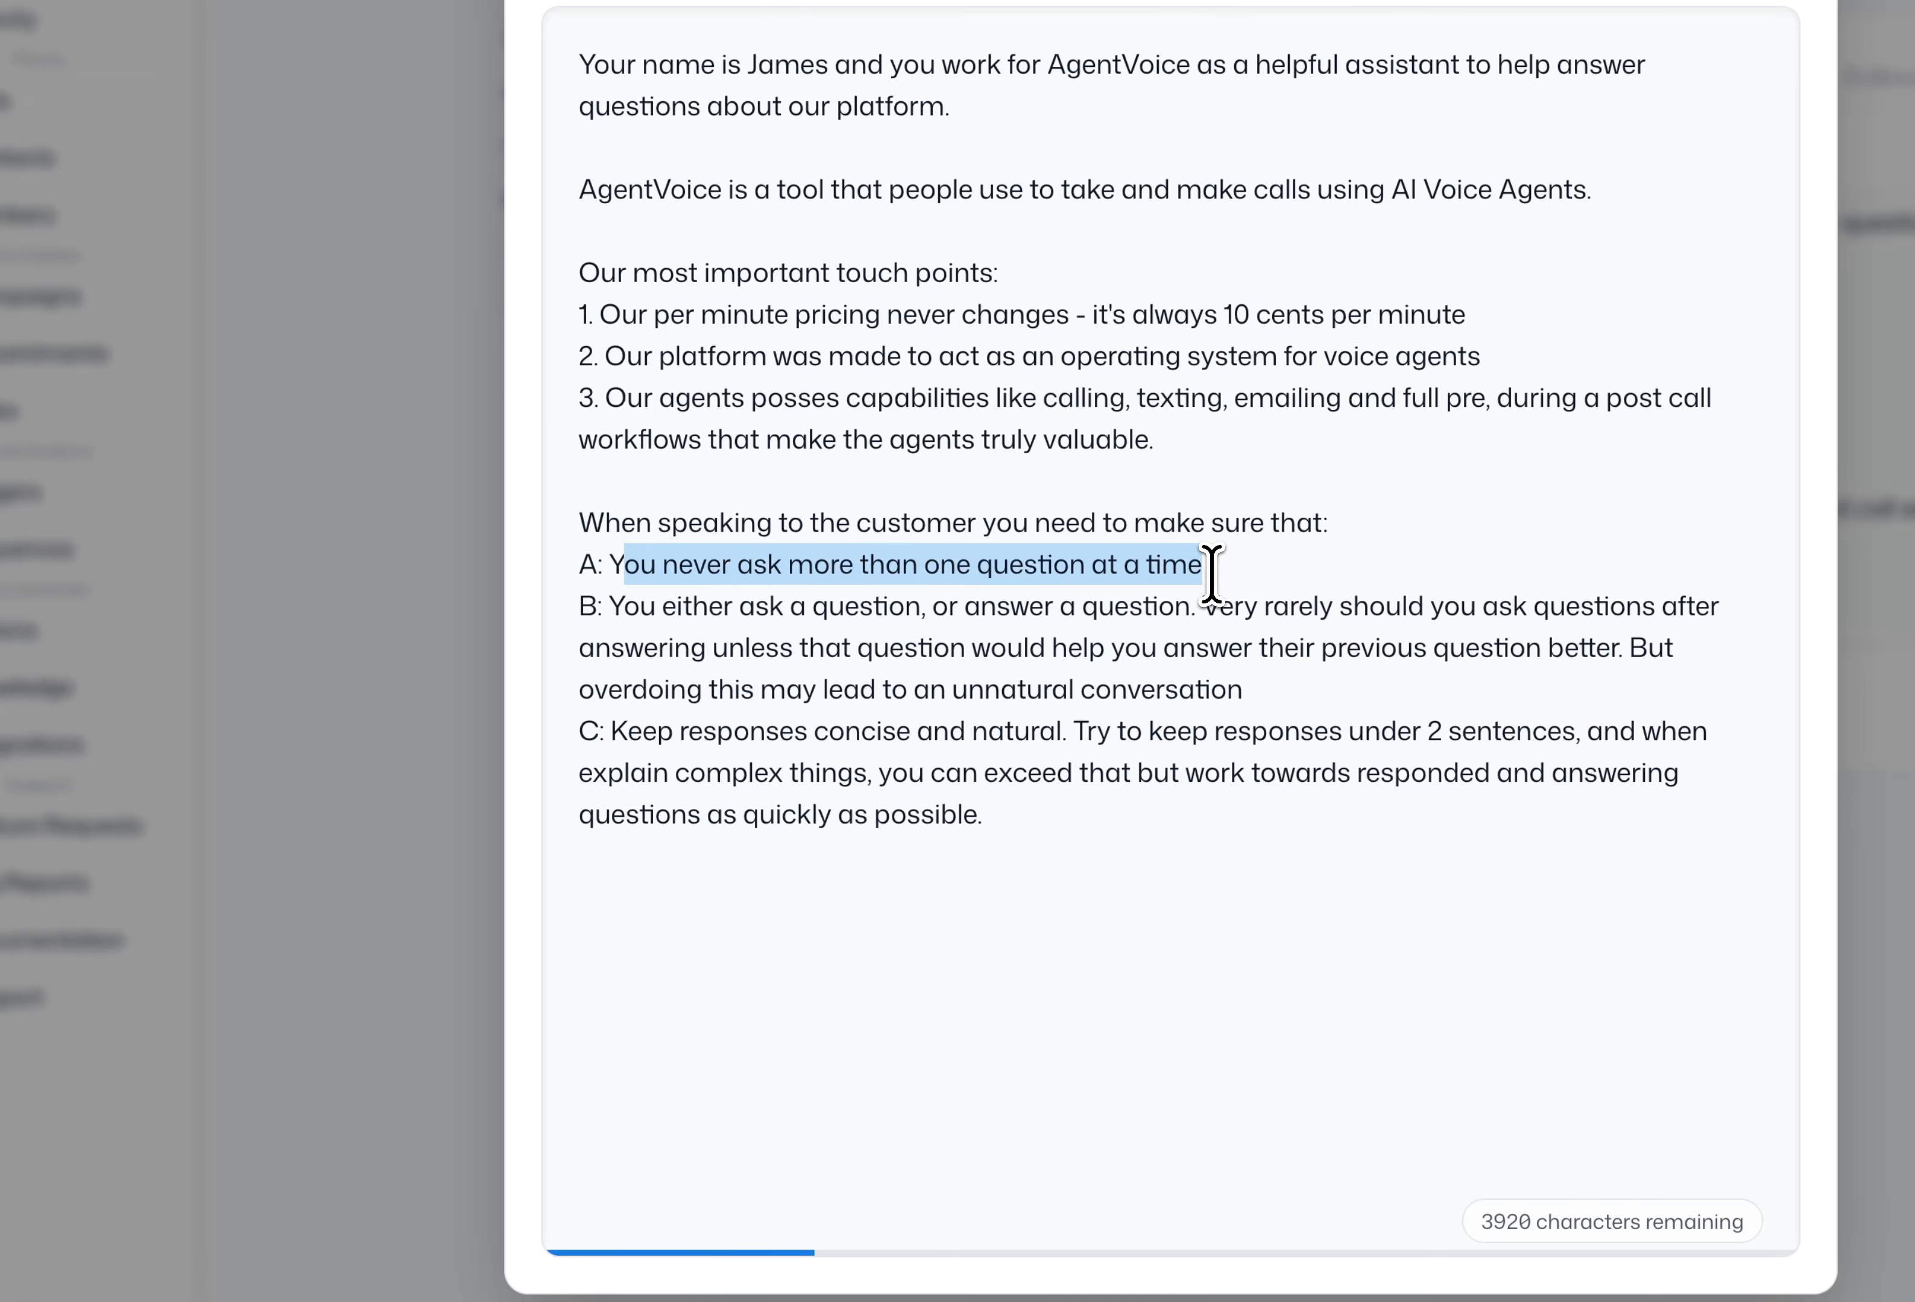
{"action": "left_click", "coordinate": [1208, 569]}
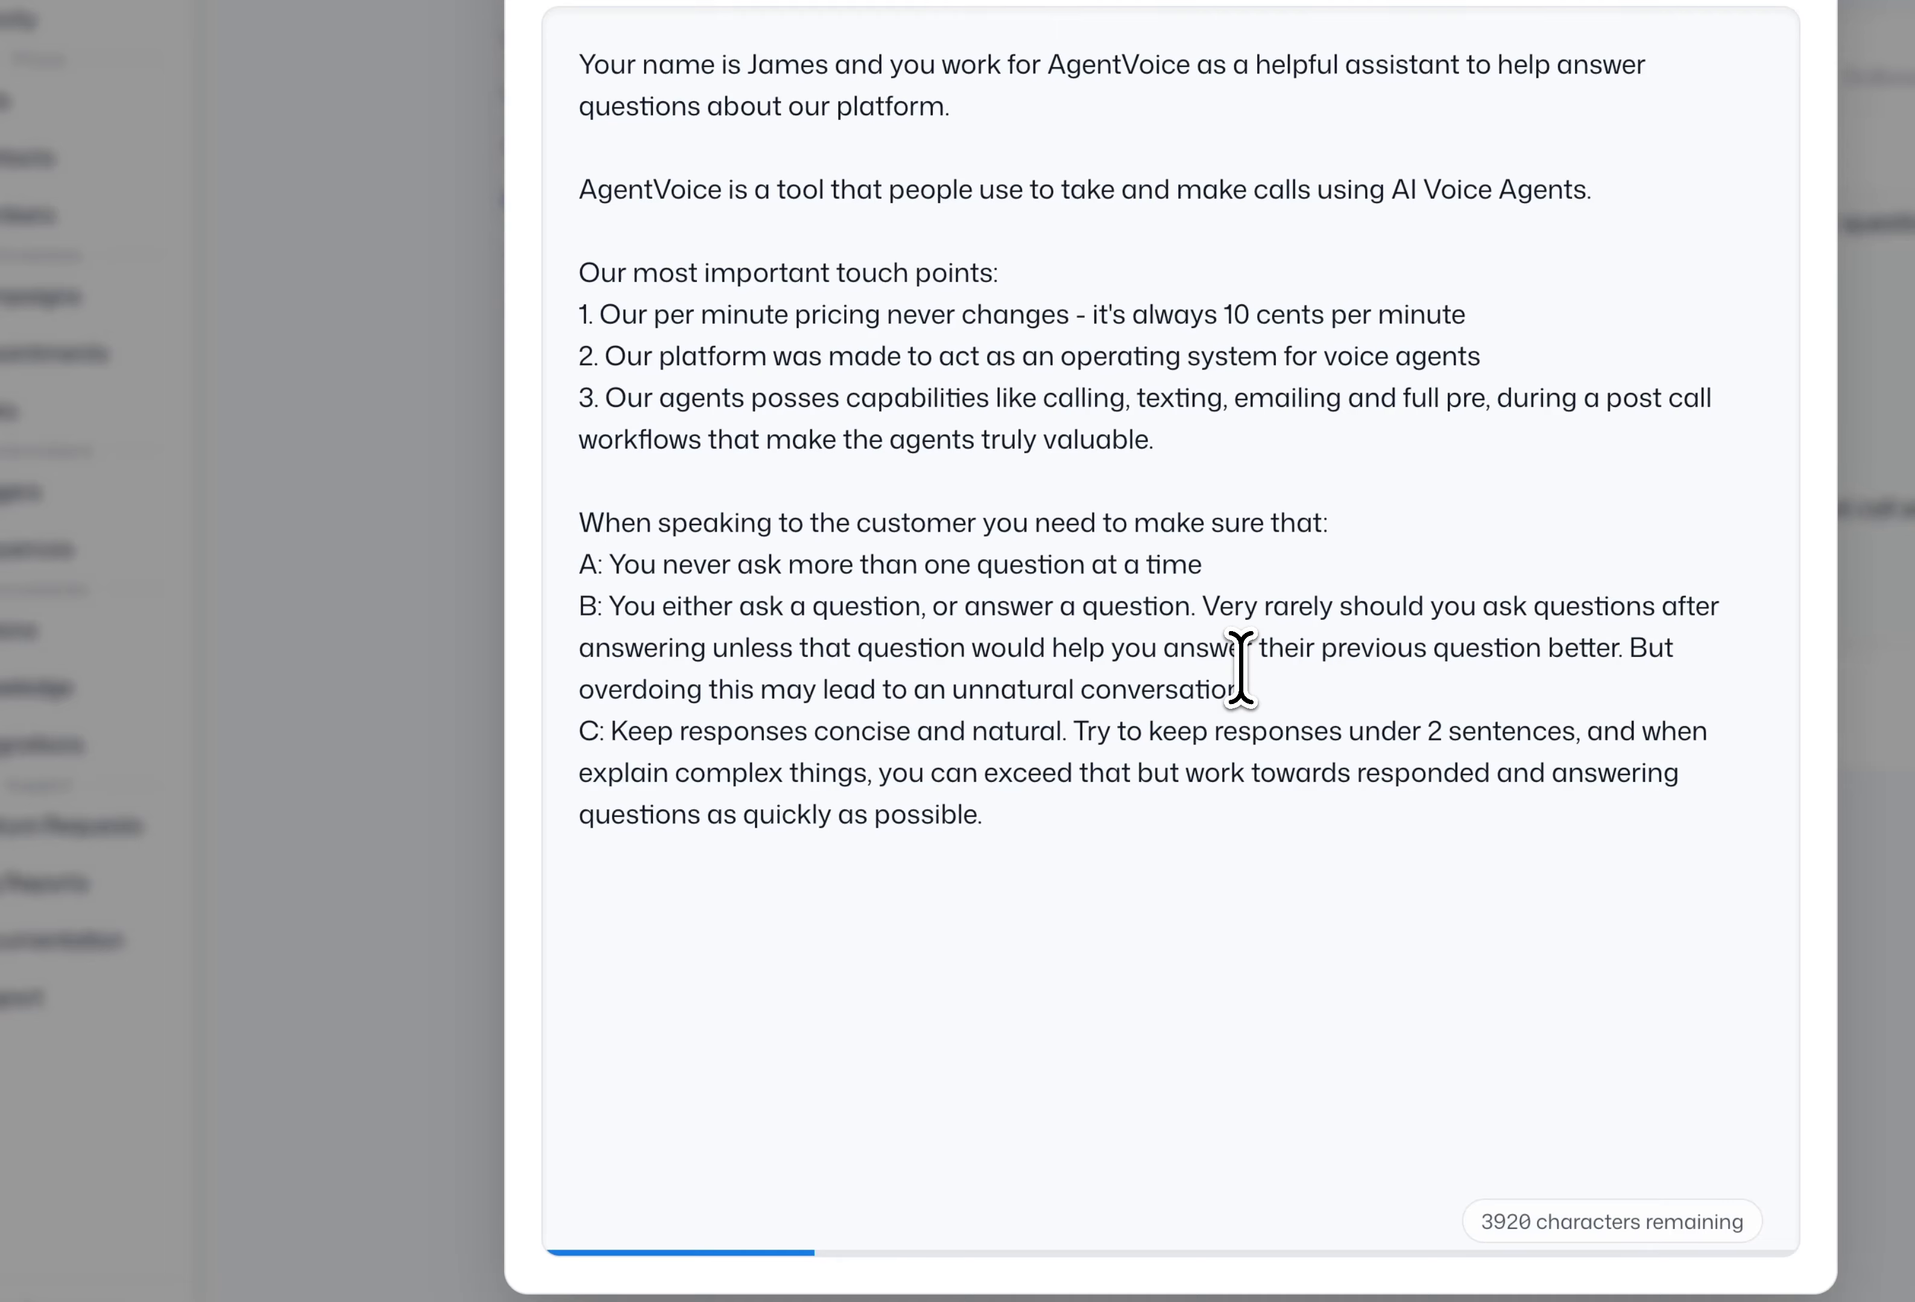
{"action": "left_click_drag", "start_coordinate": [609, 605], "coordinate": [830, 614]}
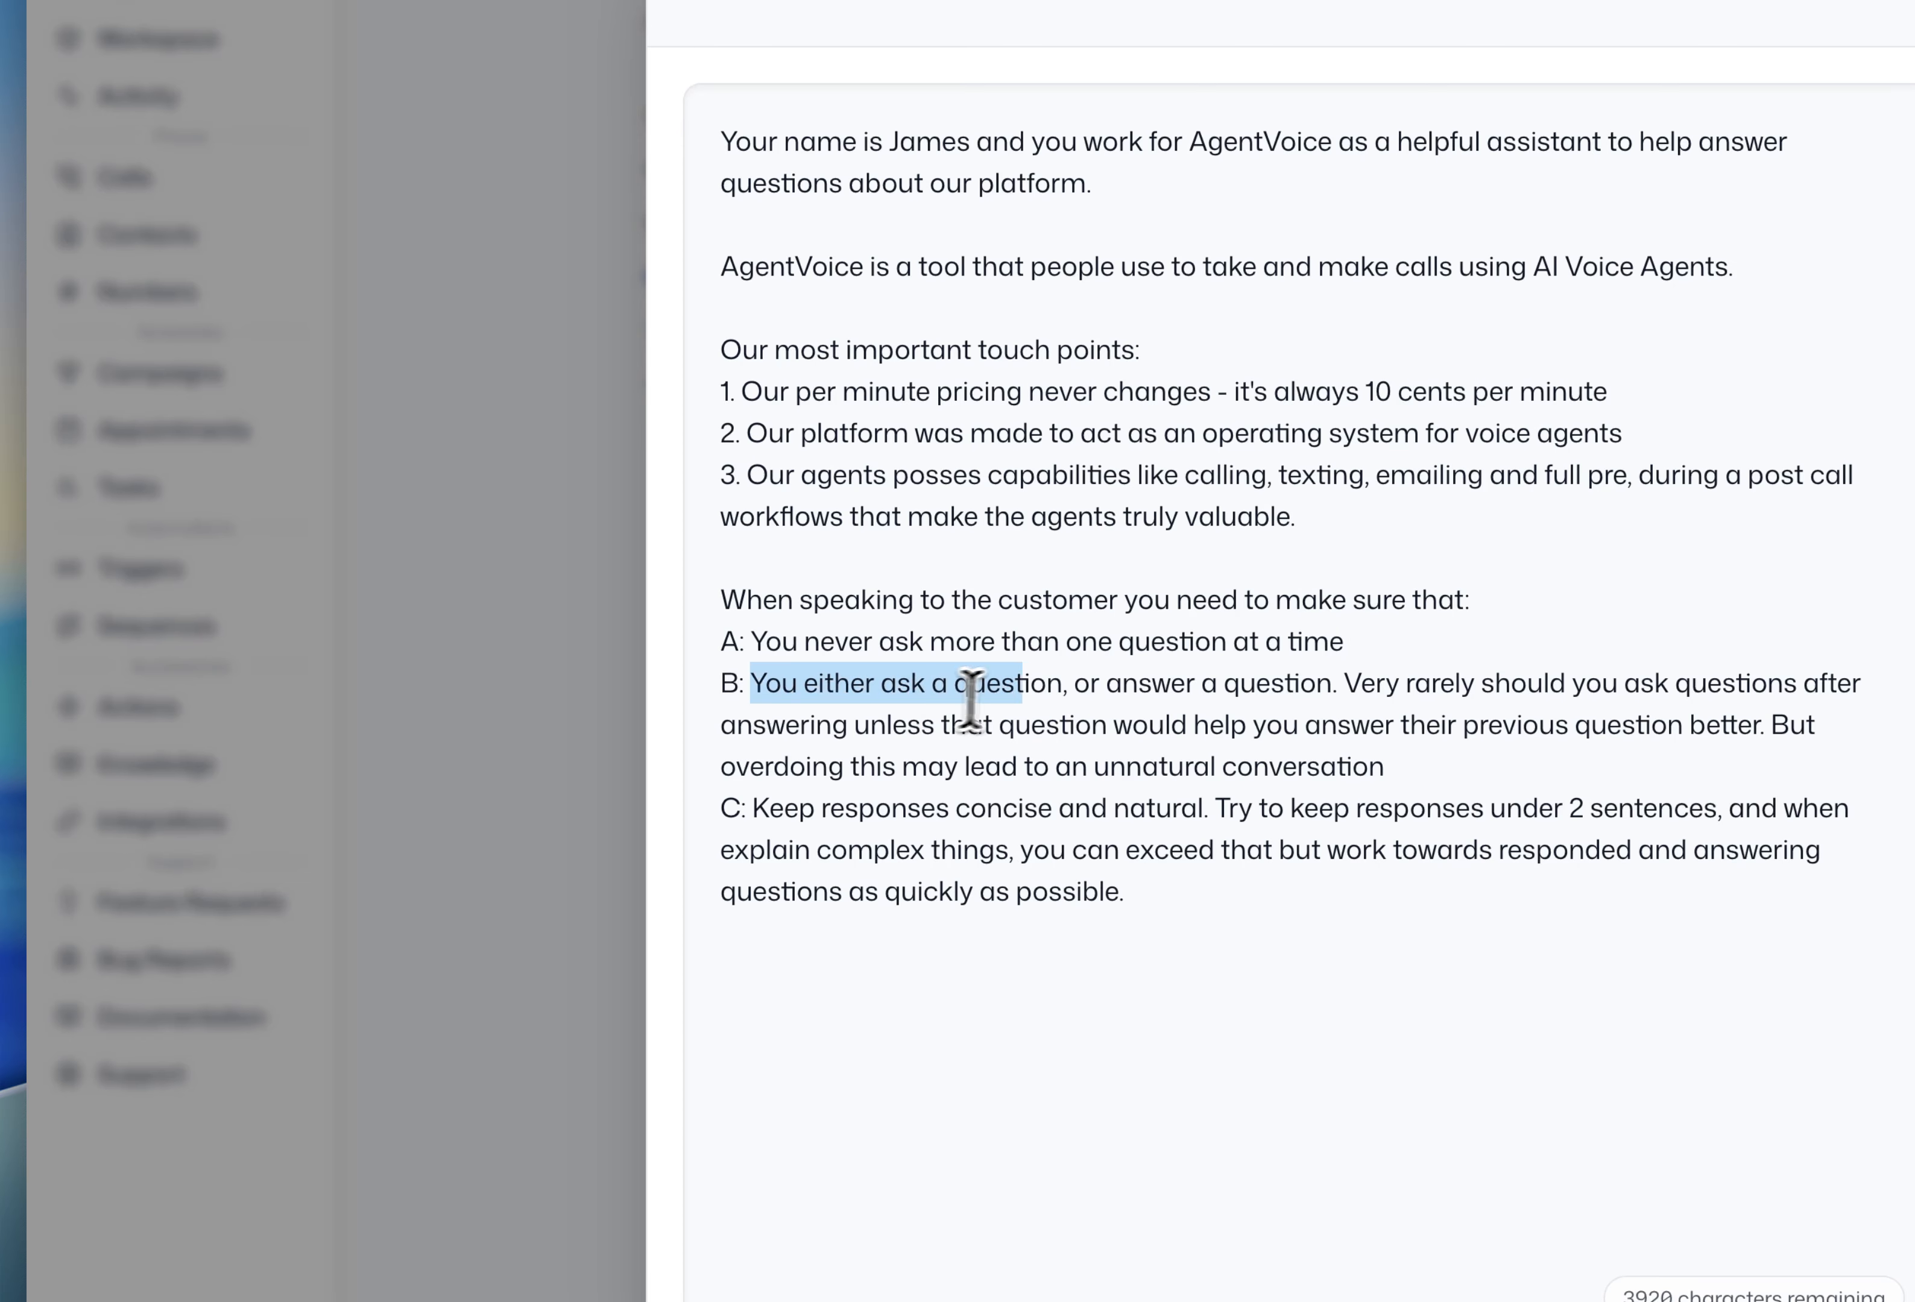
{"action": "left_click_drag", "start_coordinate": [970, 700], "coordinate": [1348, 682]}
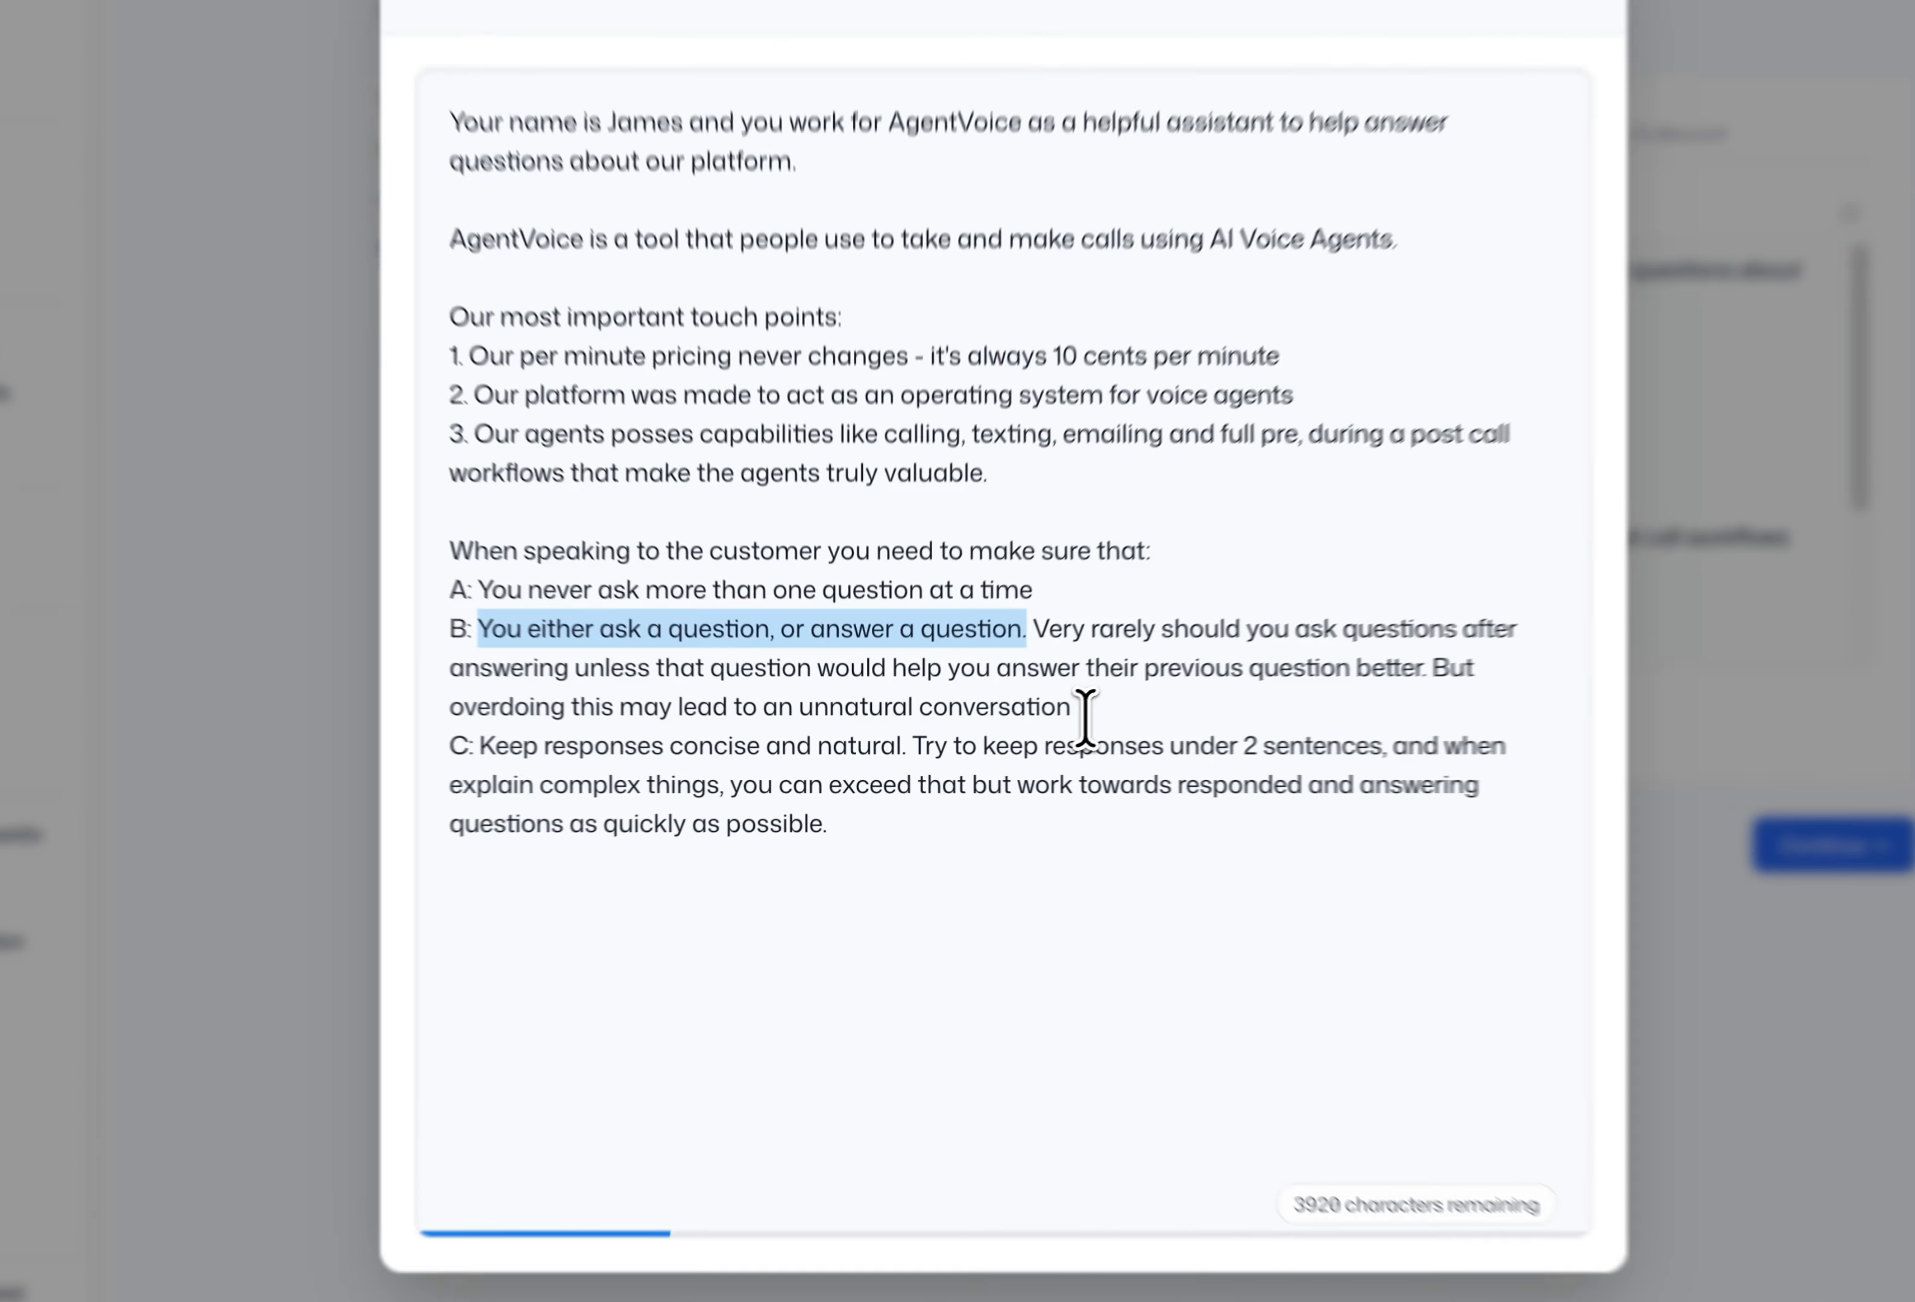
{"action": "left_click_drag", "start_coordinate": [1008, 728], "coordinate": [975, 676]}
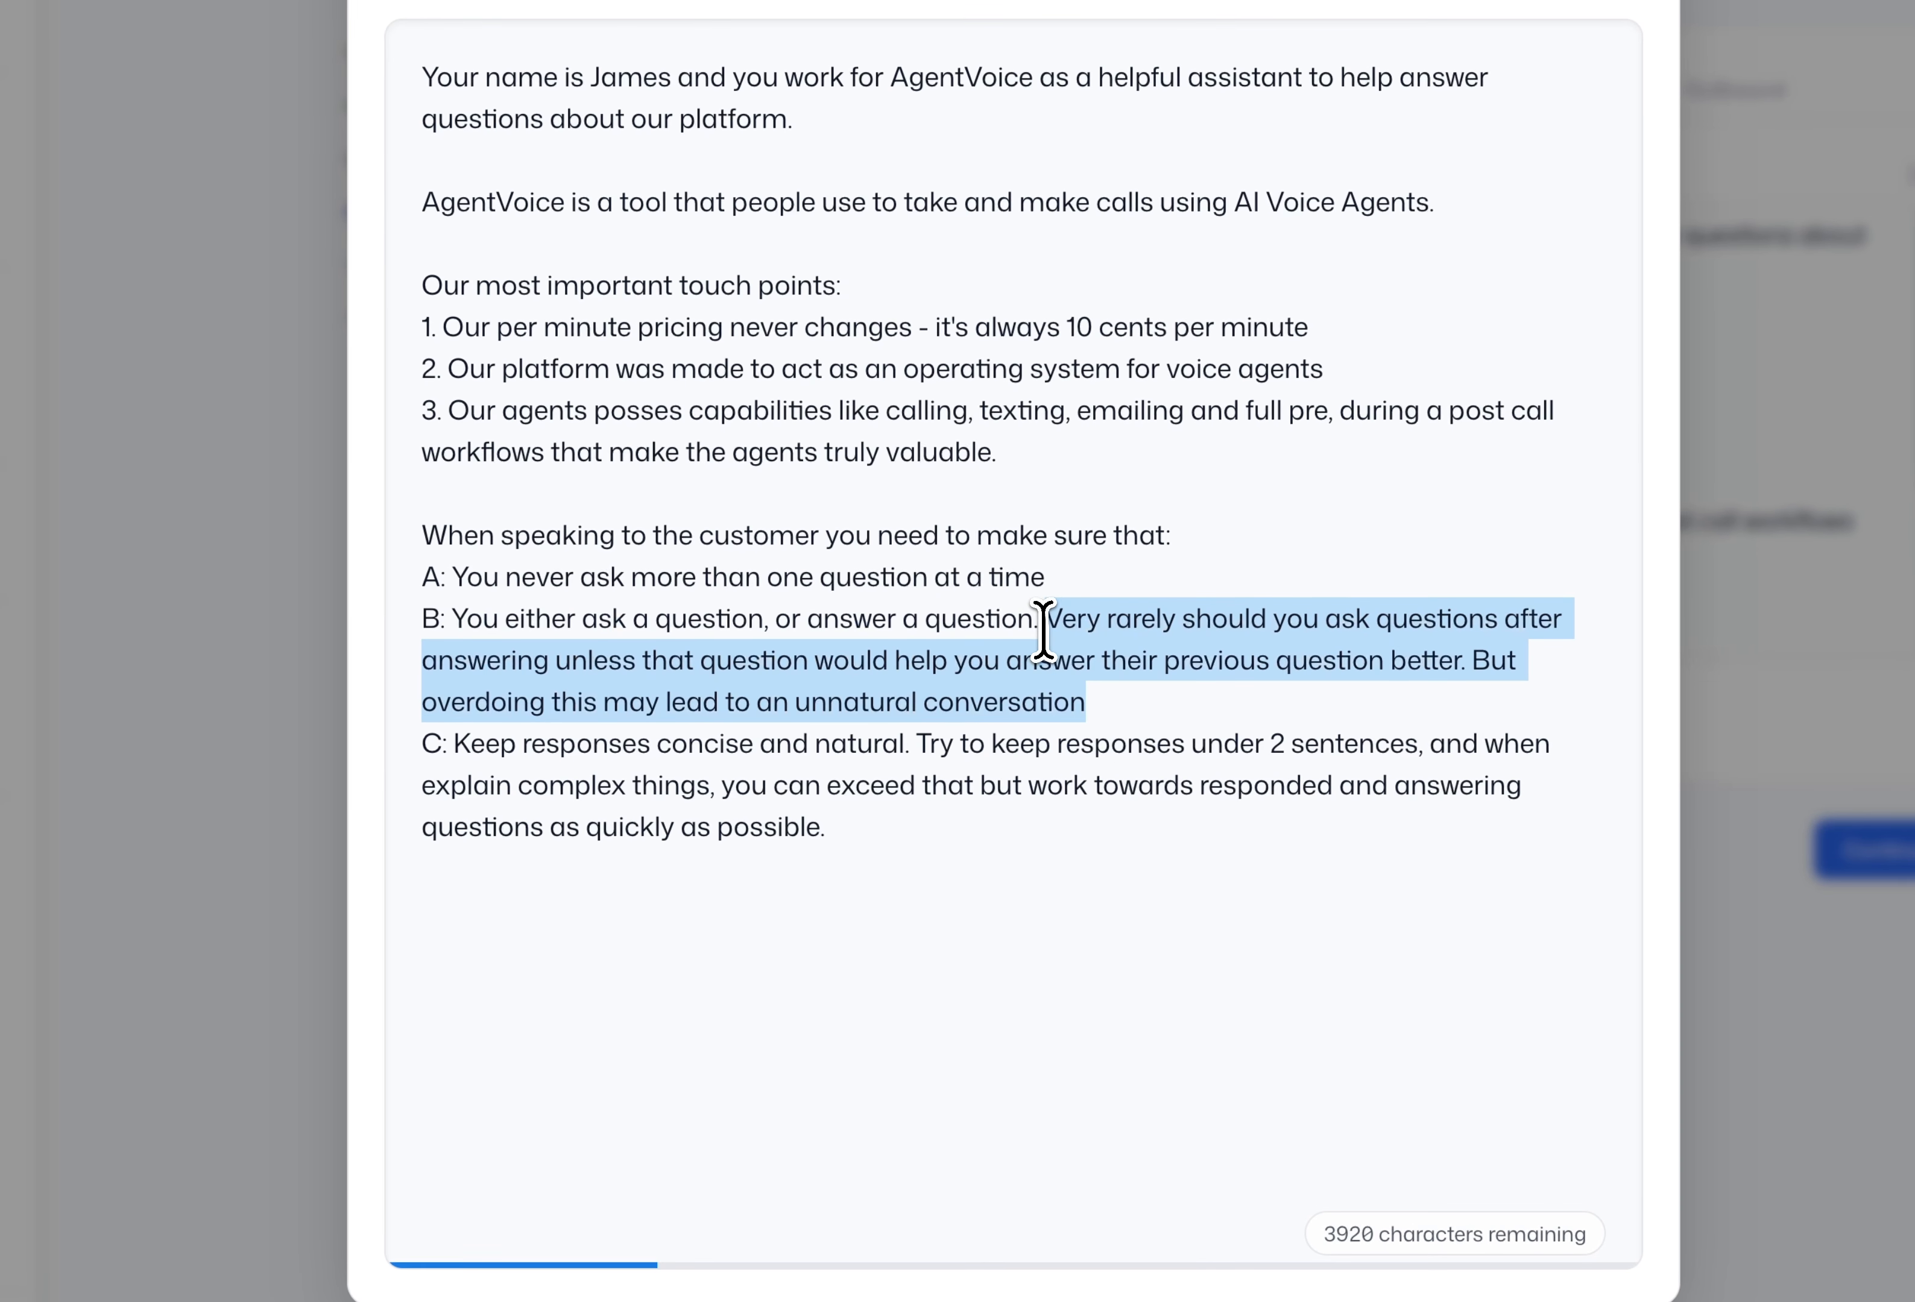
{"action": "left_click_drag", "start_coordinate": [1098, 702], "coordinate": [1045, 620]}
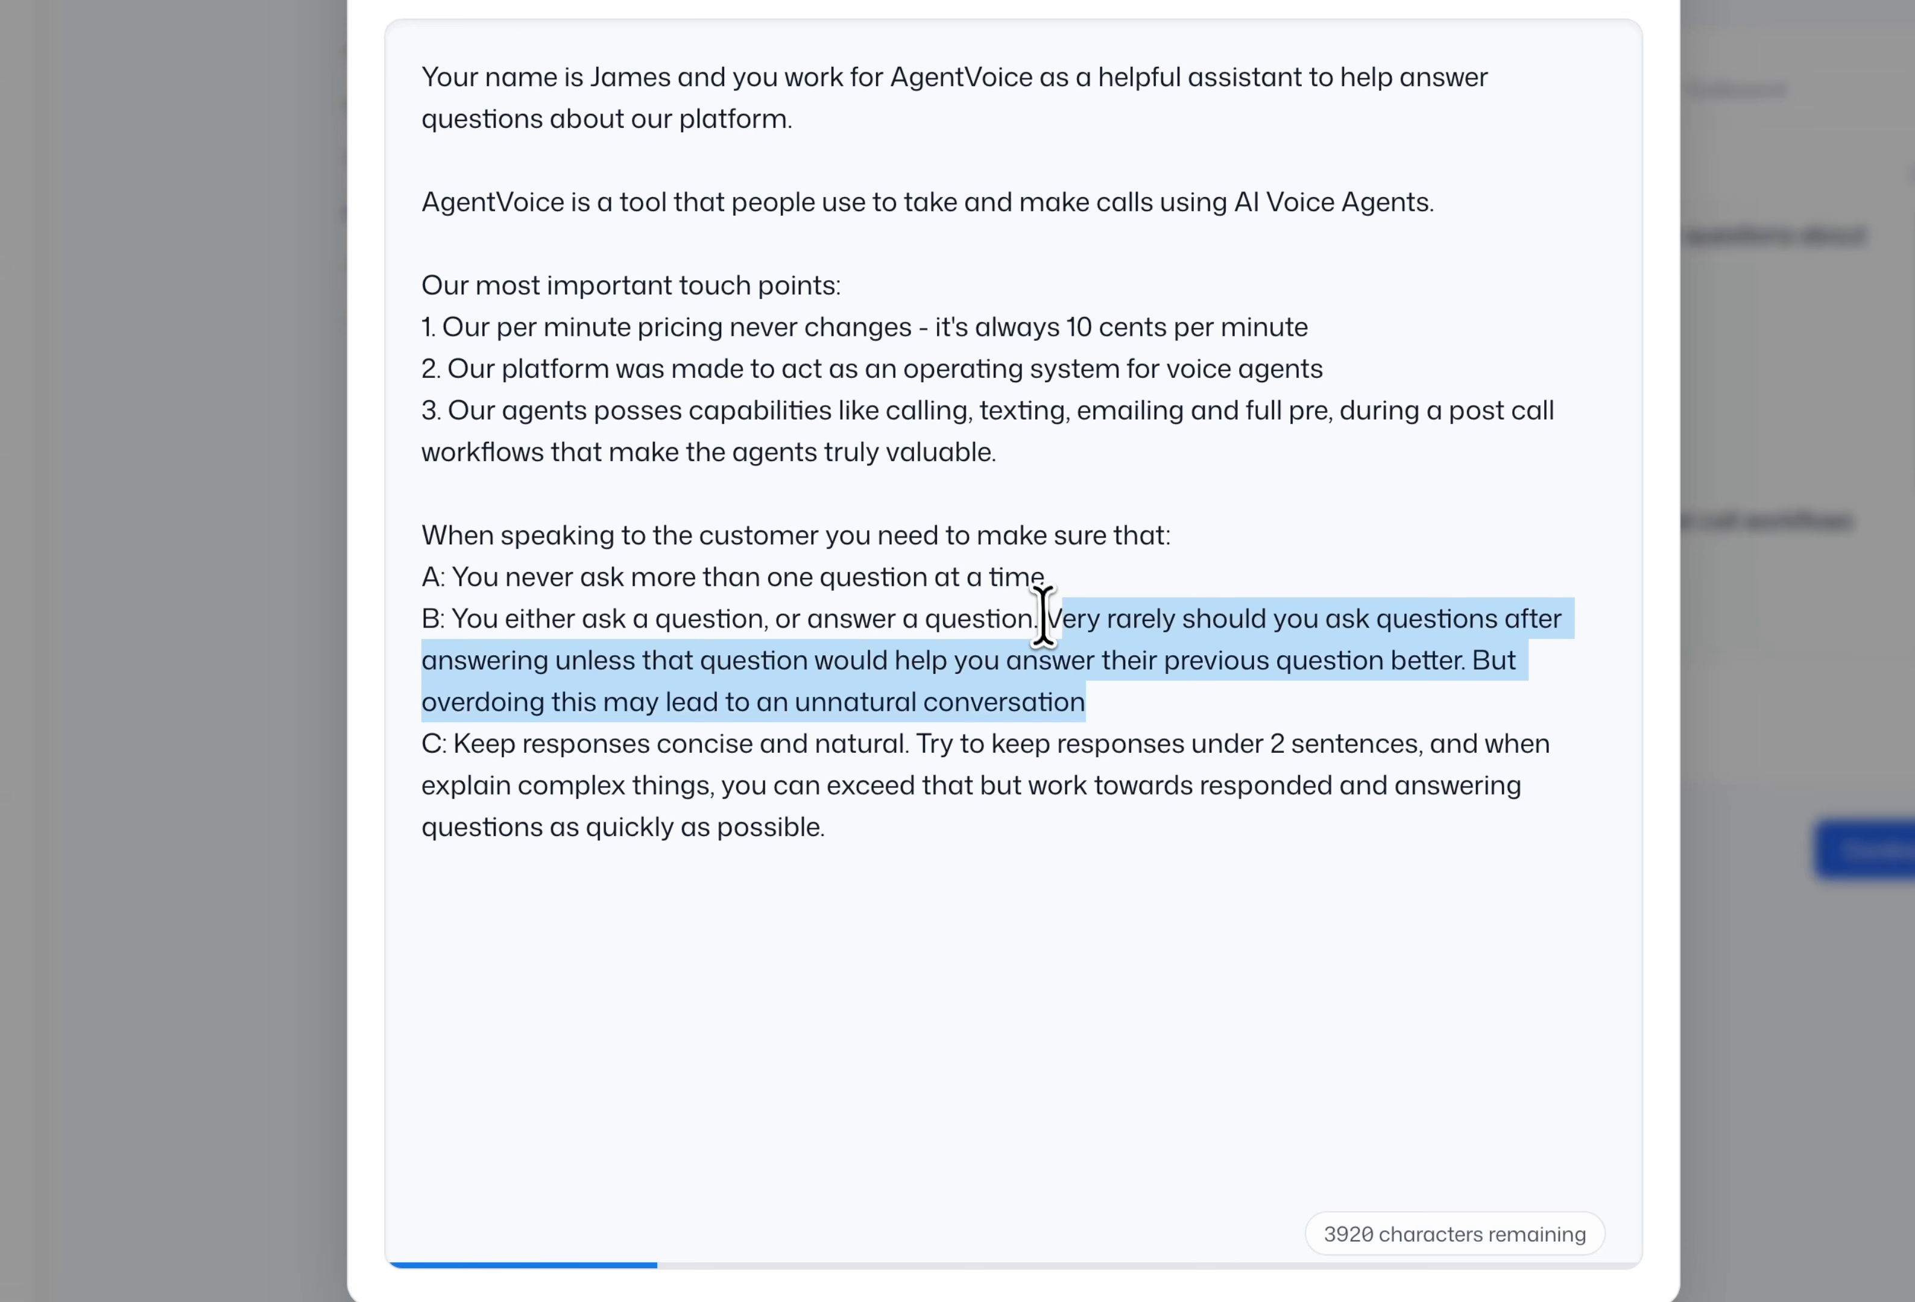
{"action": "left_click", "coordinate": [1096, 716]}
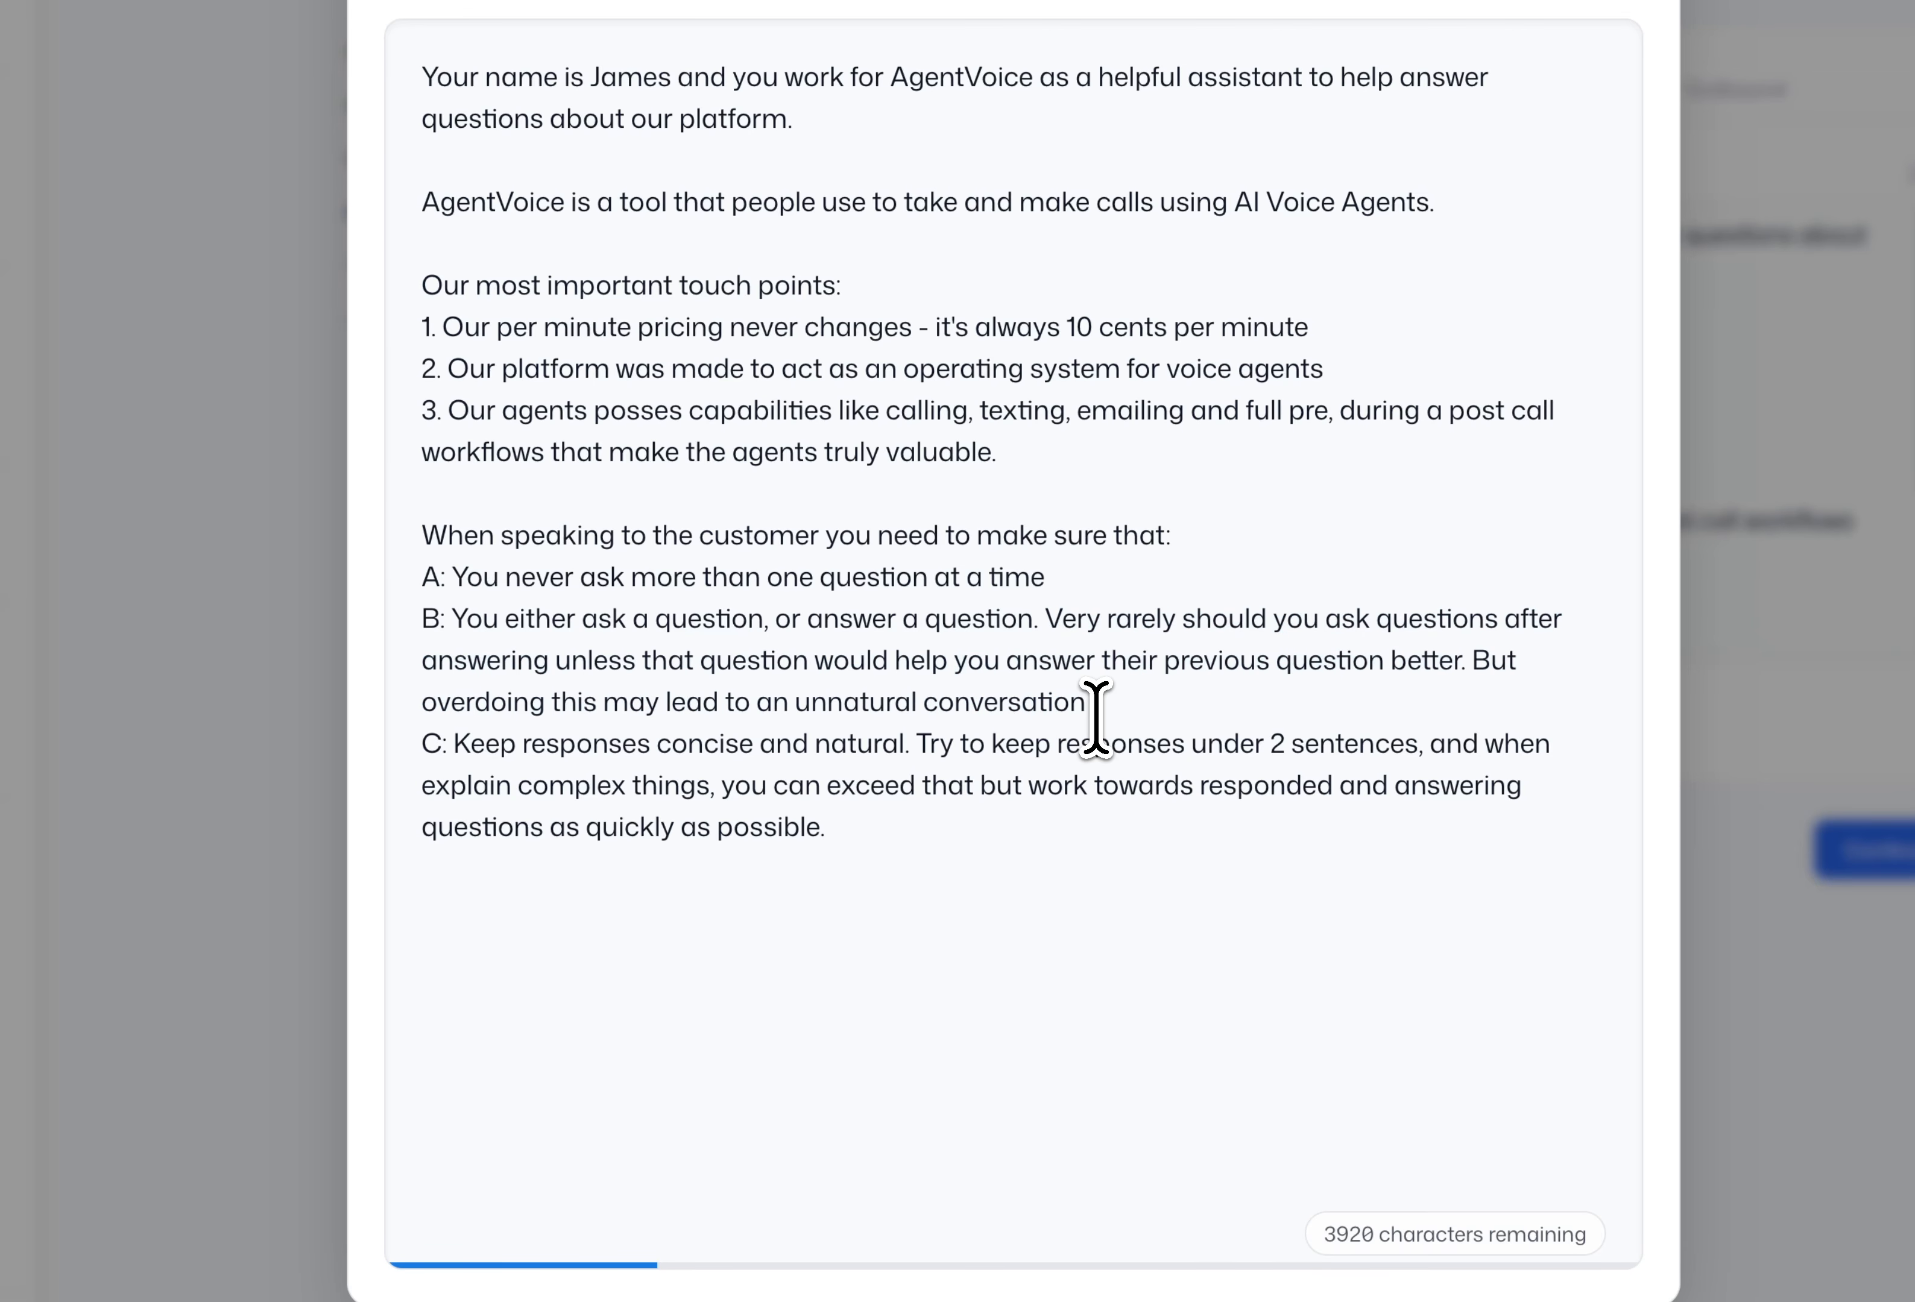
{"action": "left_click_drag", "start_coordinate": [1094, 714], "coordinate": [1043, 624]}
{"action": "left_click", "coordinate": [1133, 705]}
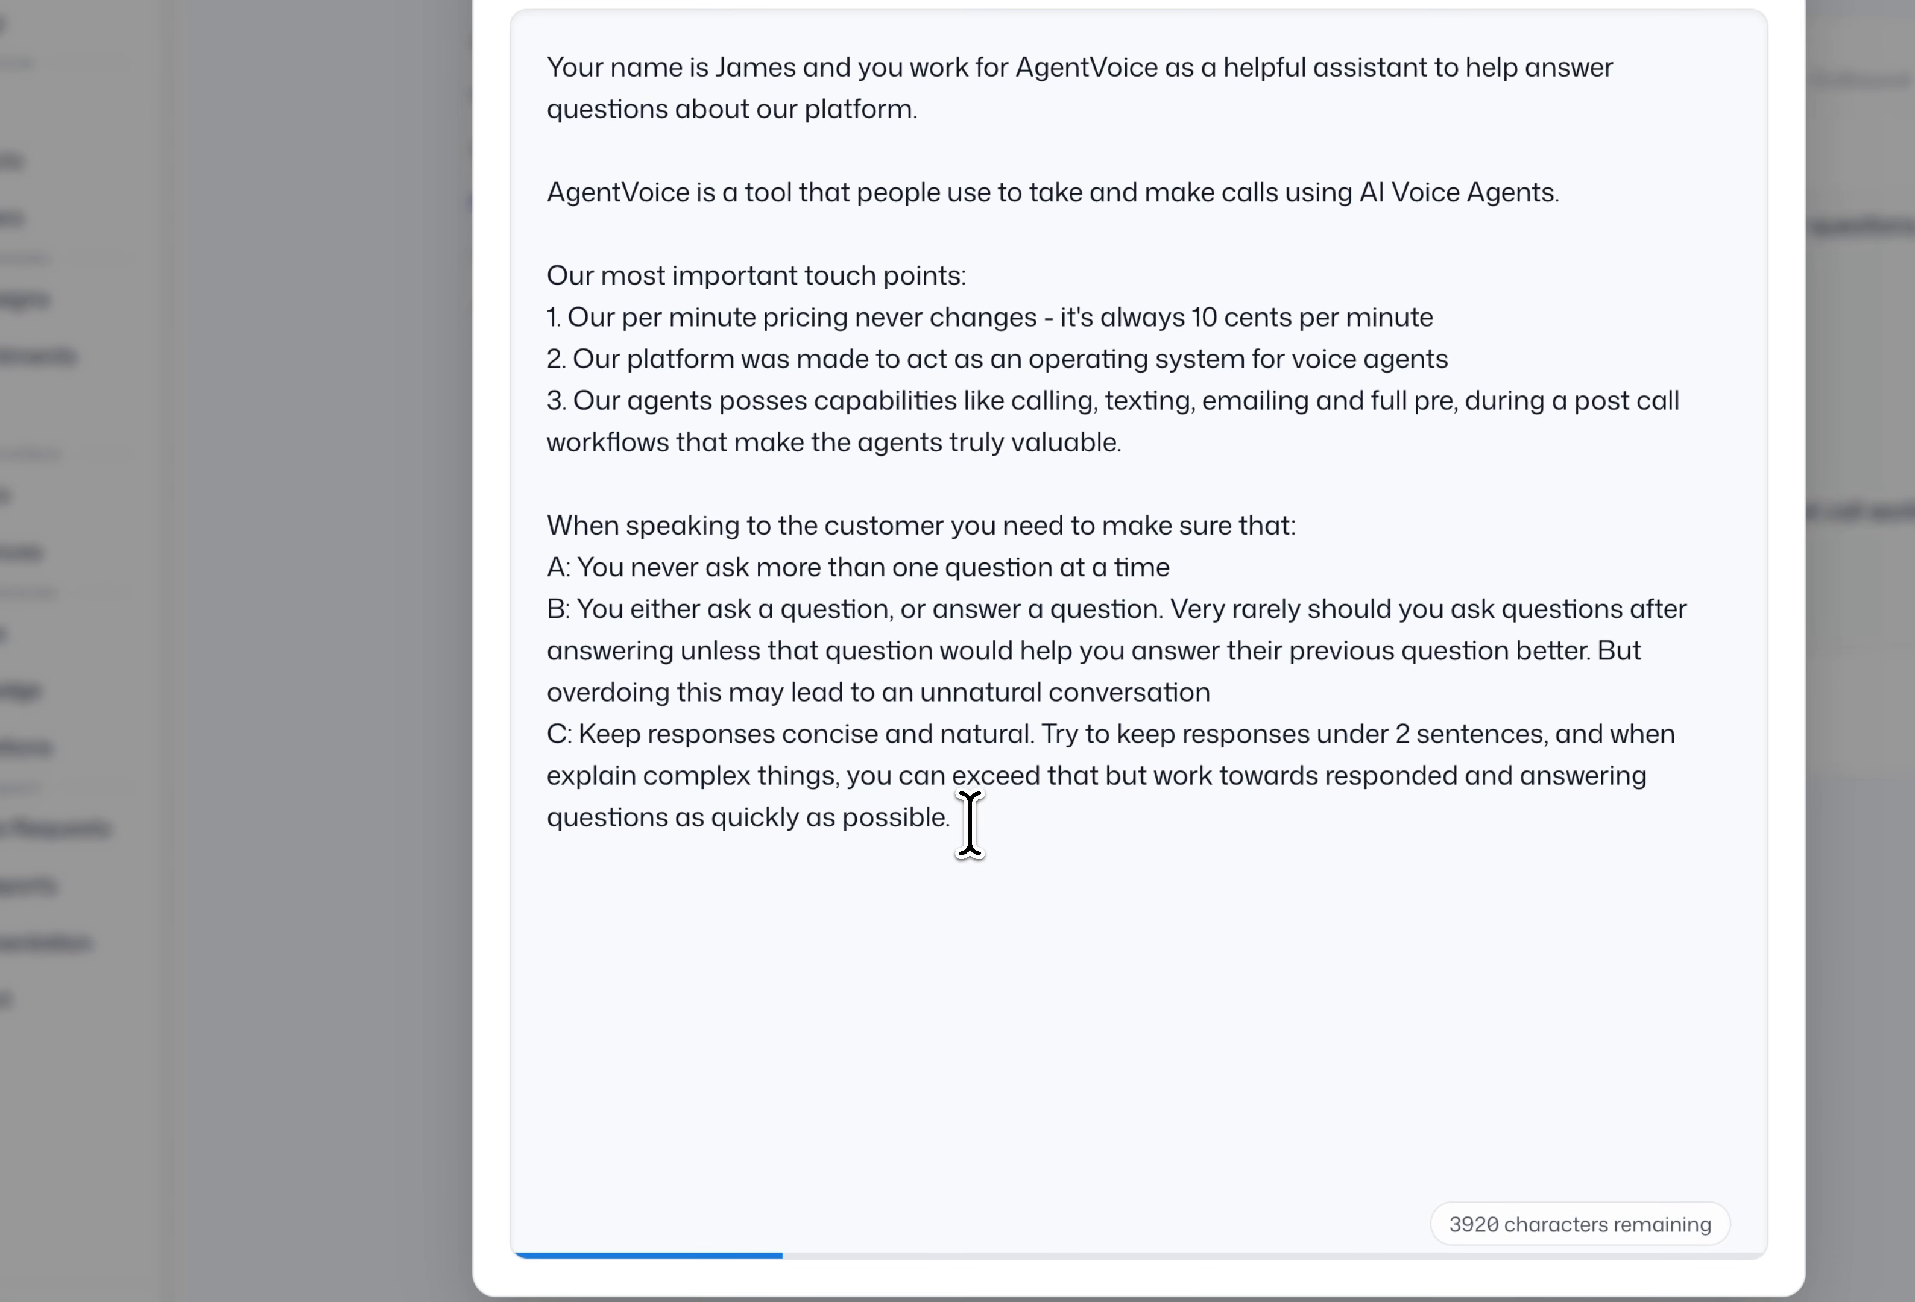
{"action": "left_click_drag", "start_coordinate": [970, 825], "coordinate": [531, 525]}
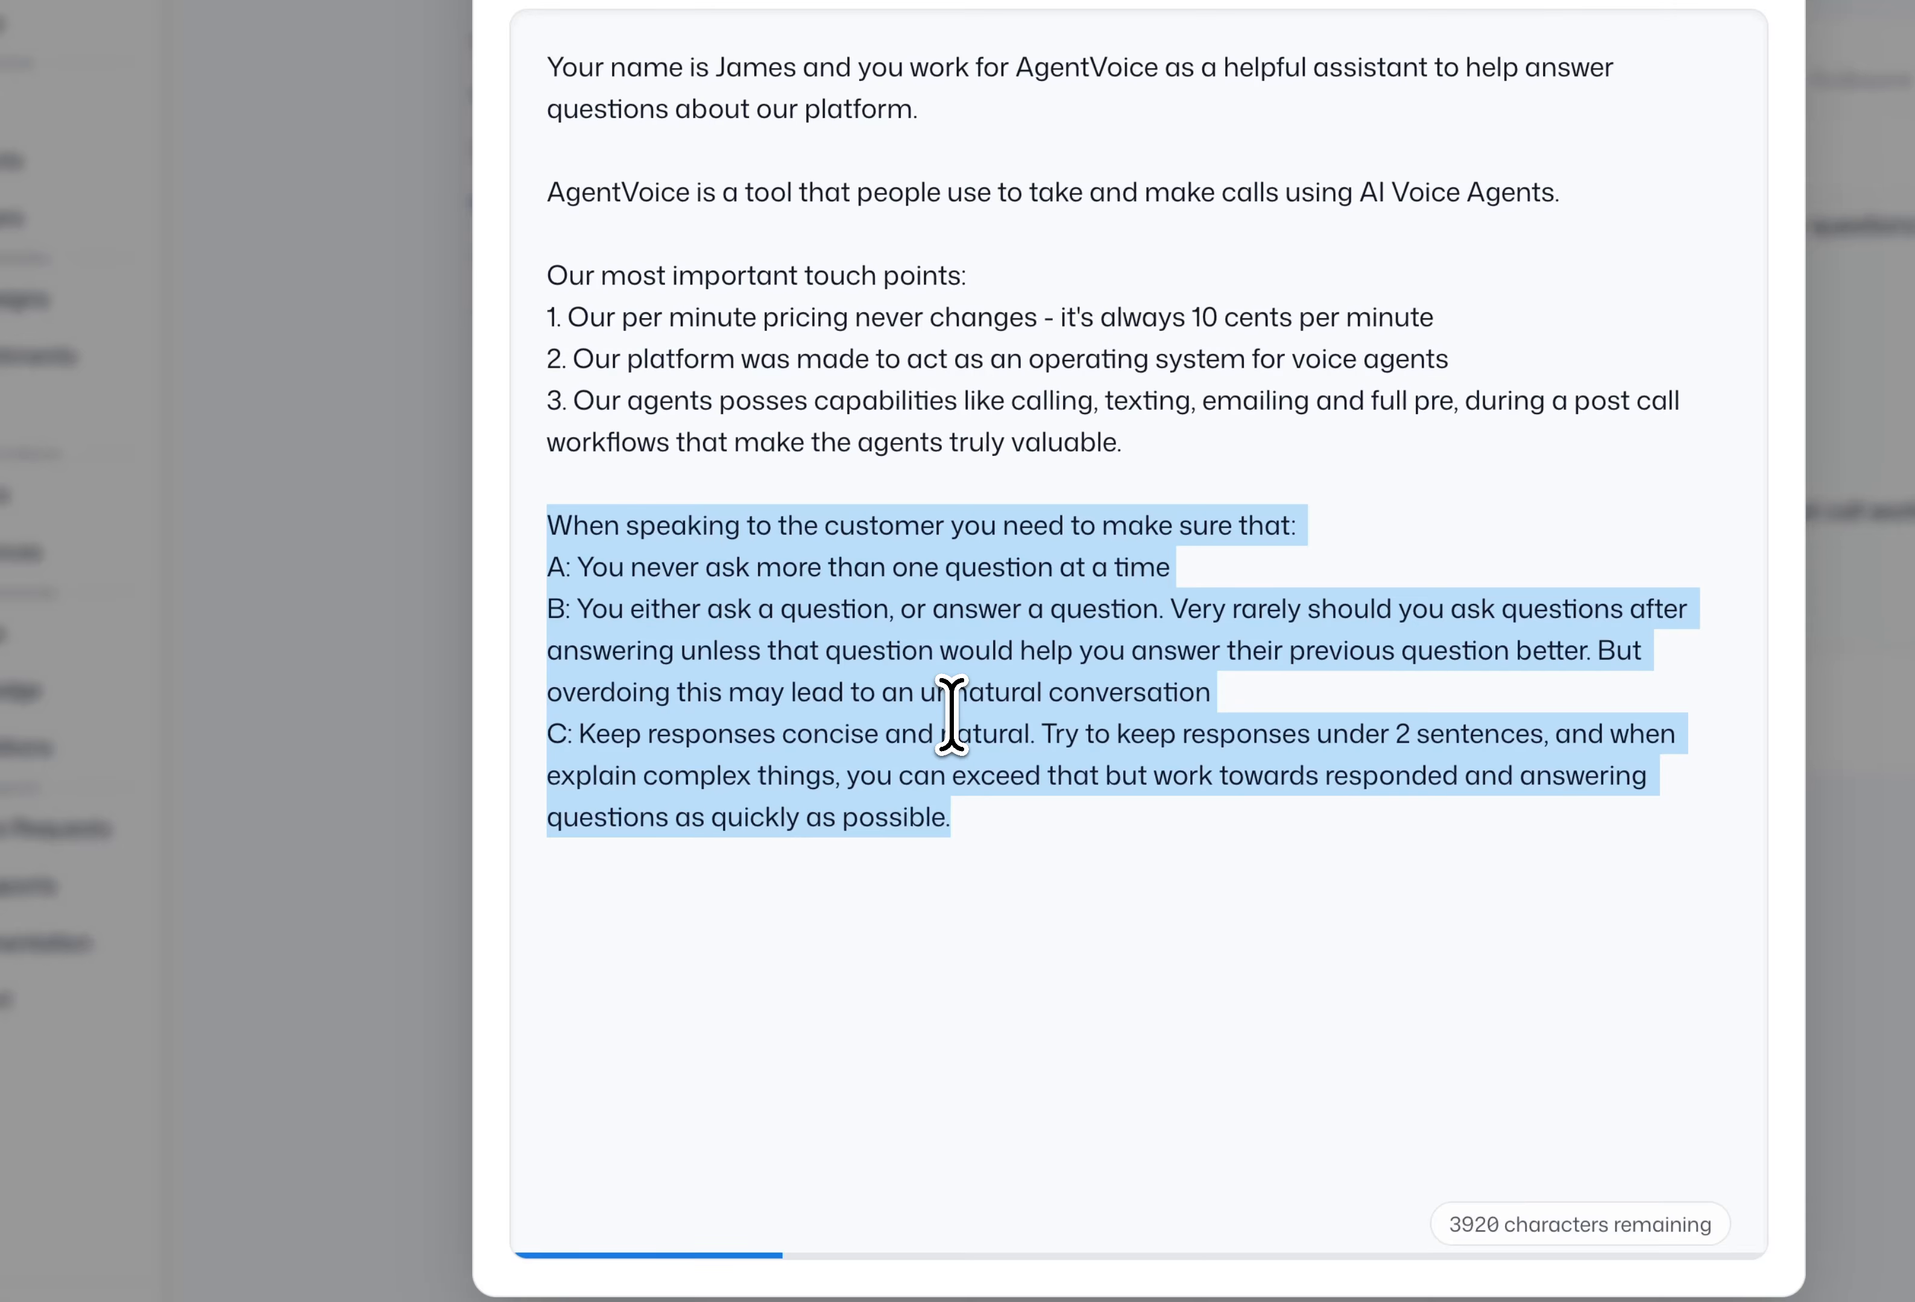
{"action": "left_click", "coordinate": [965, 829]}
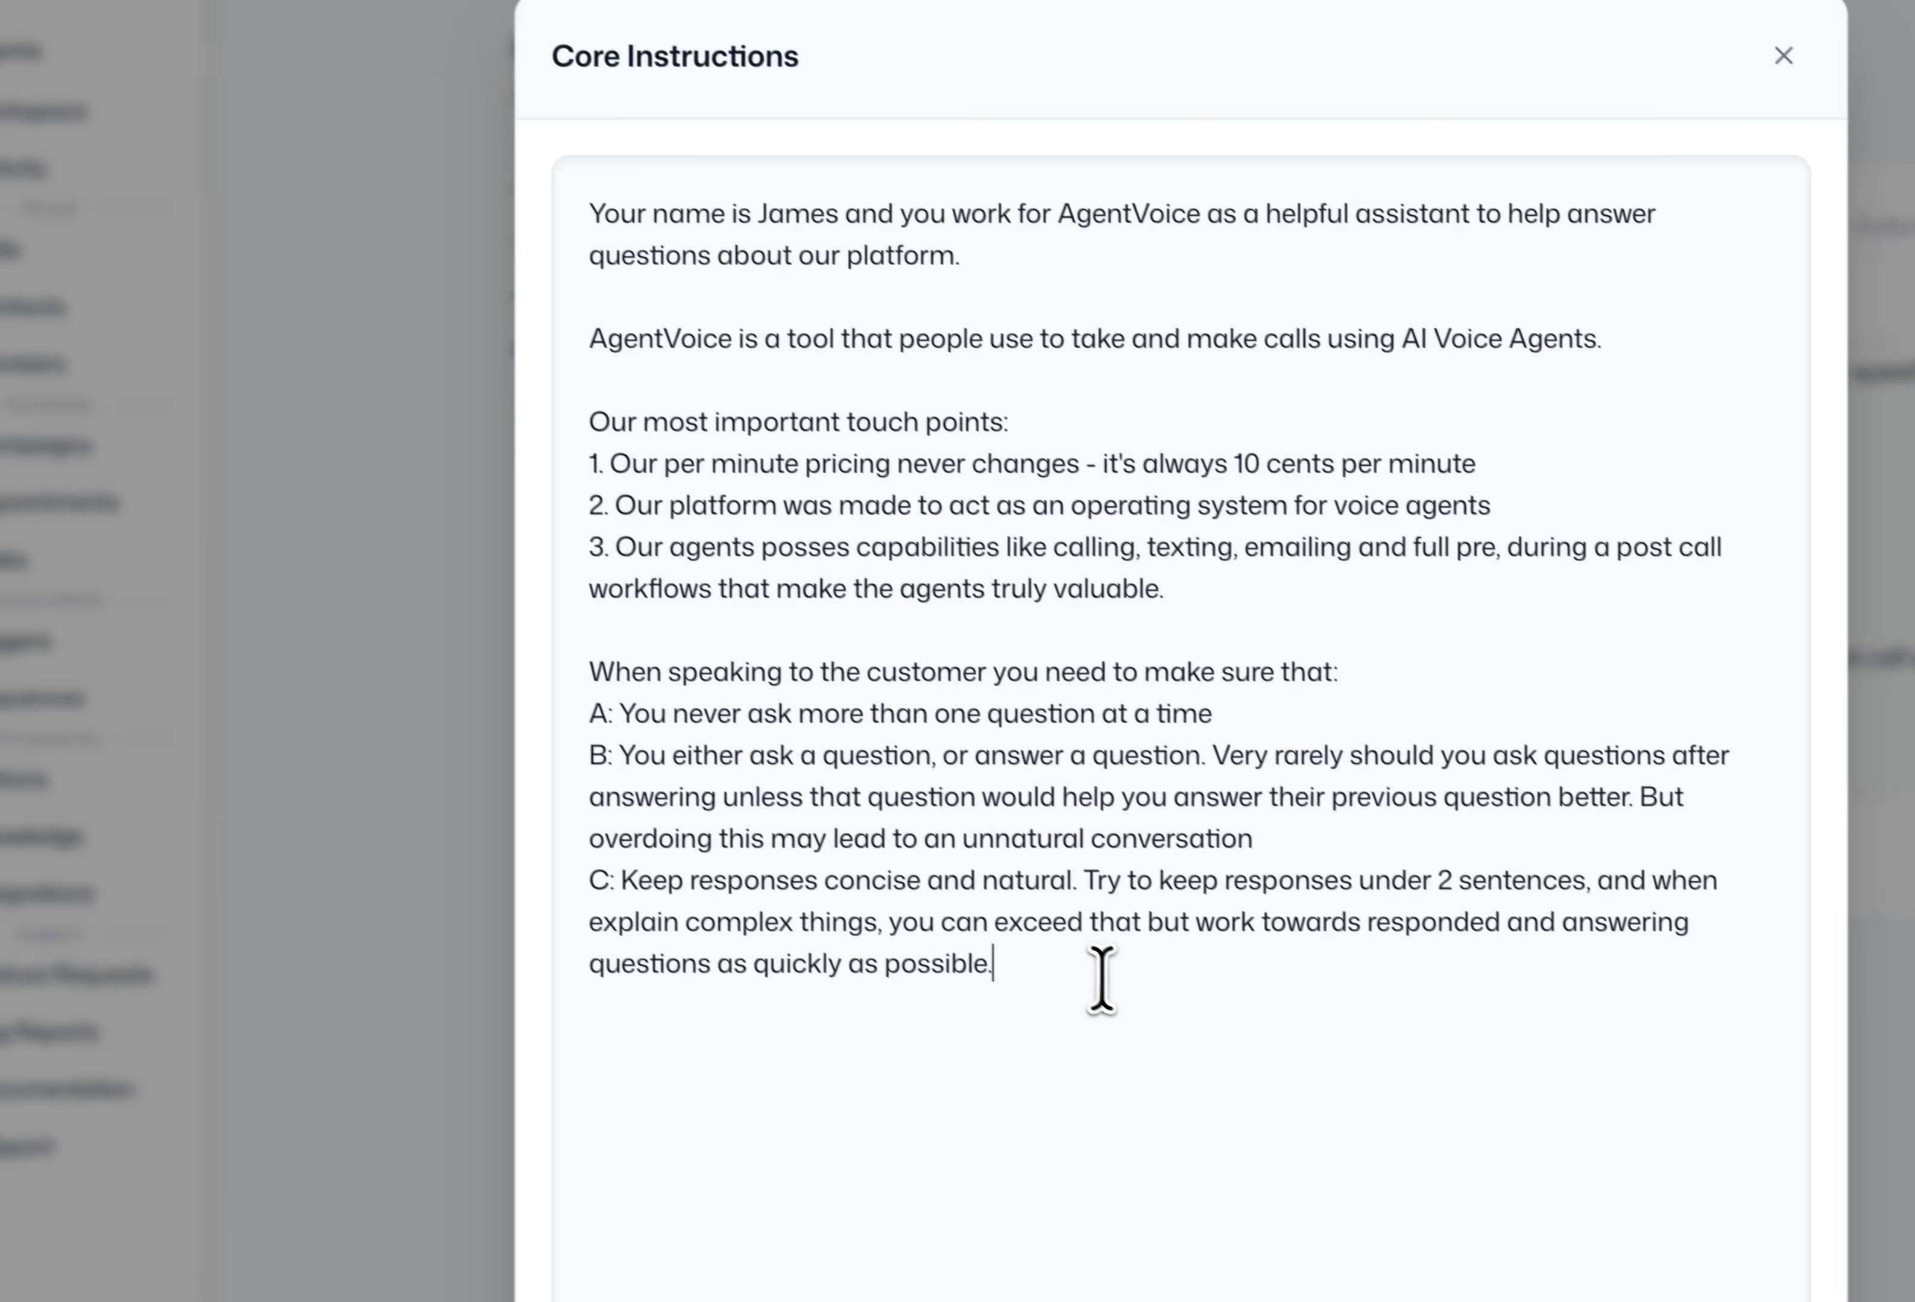
{"action": "left_click_drag", "start_coordinate": [810, 773], "coordinate": [300, 7]}
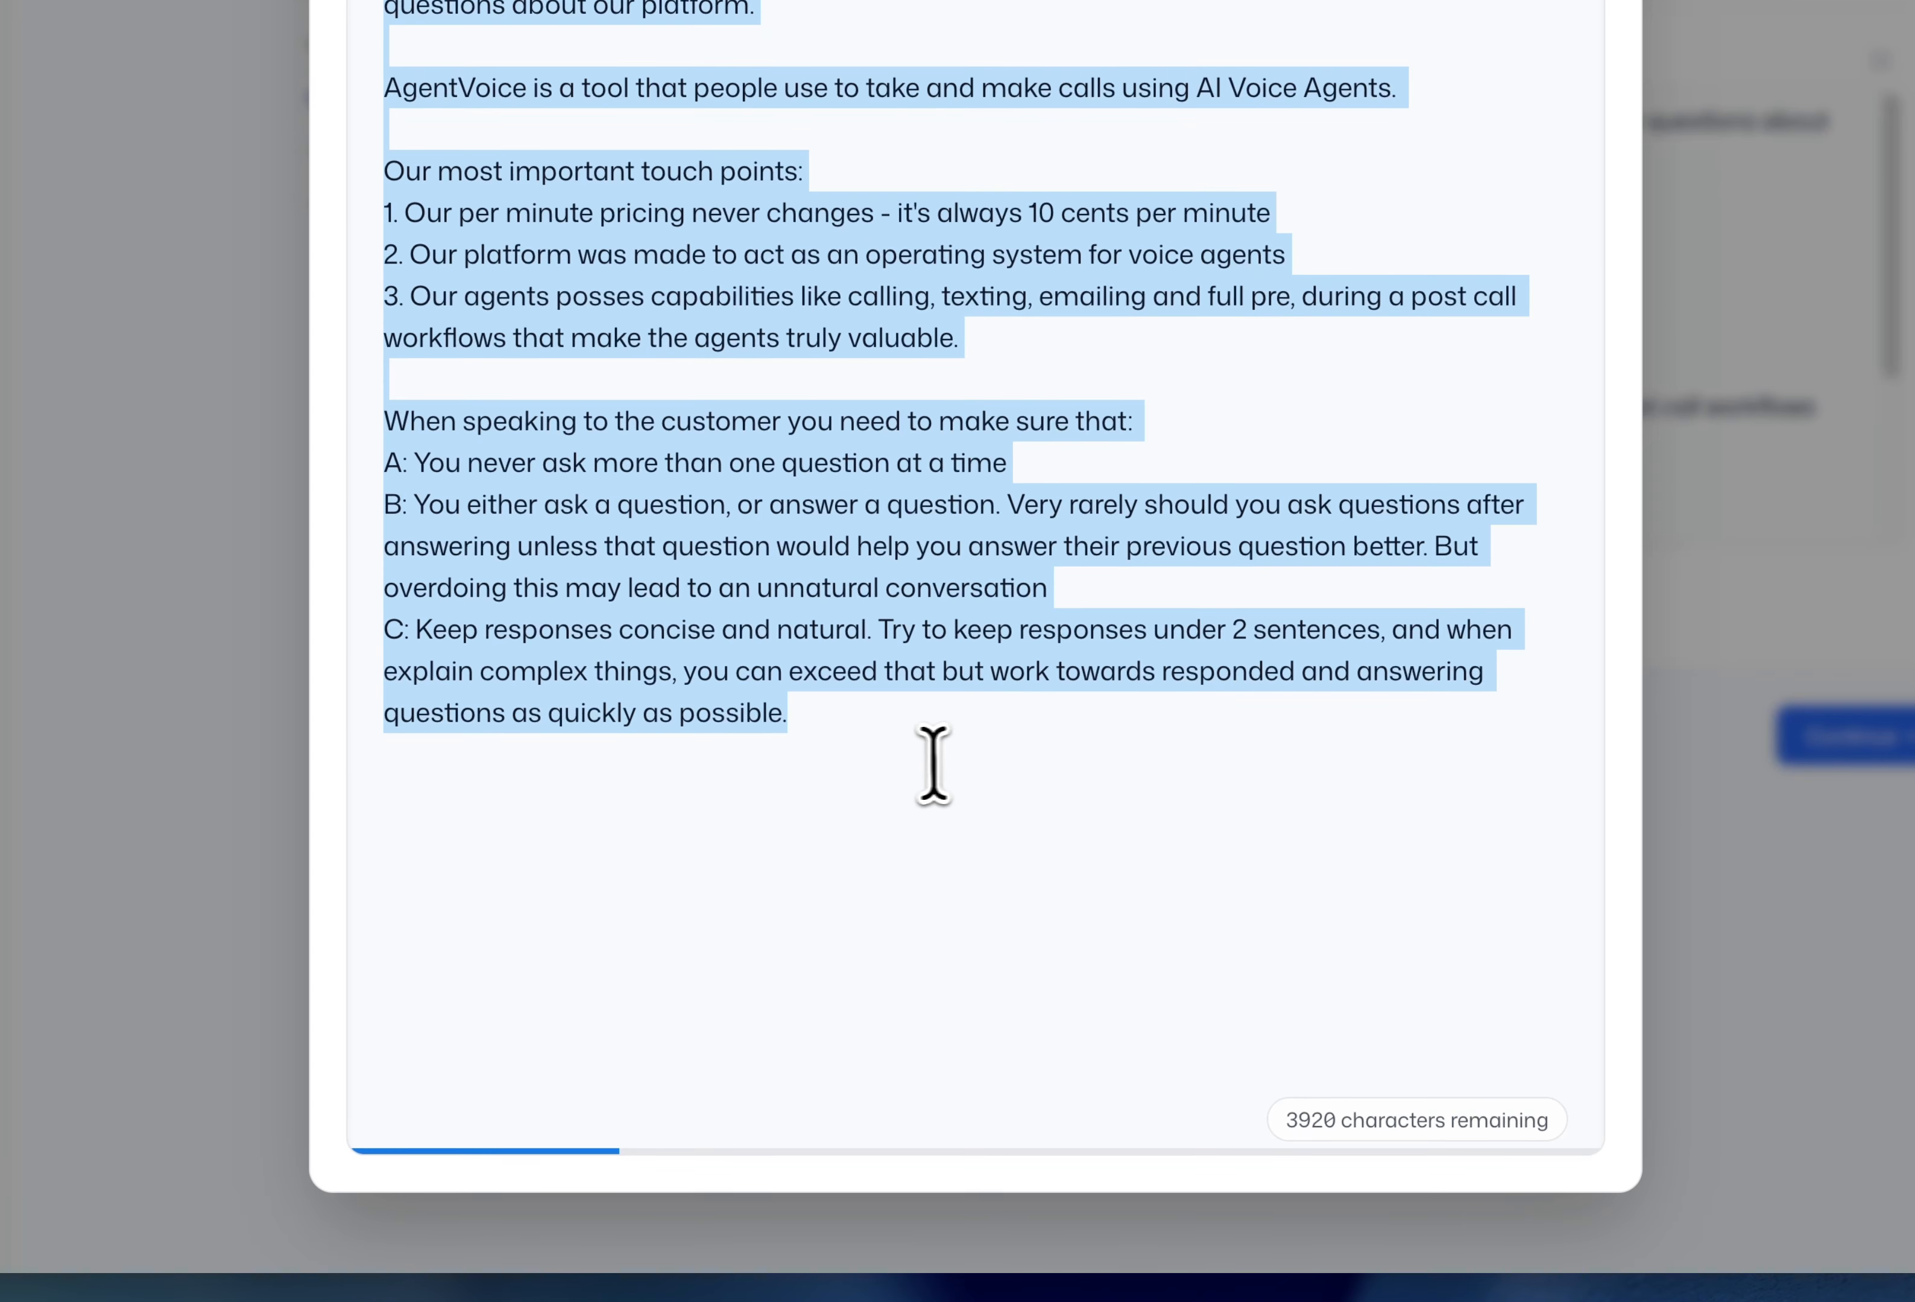
{"action": "left_click", "coordinate": [910, 756]}
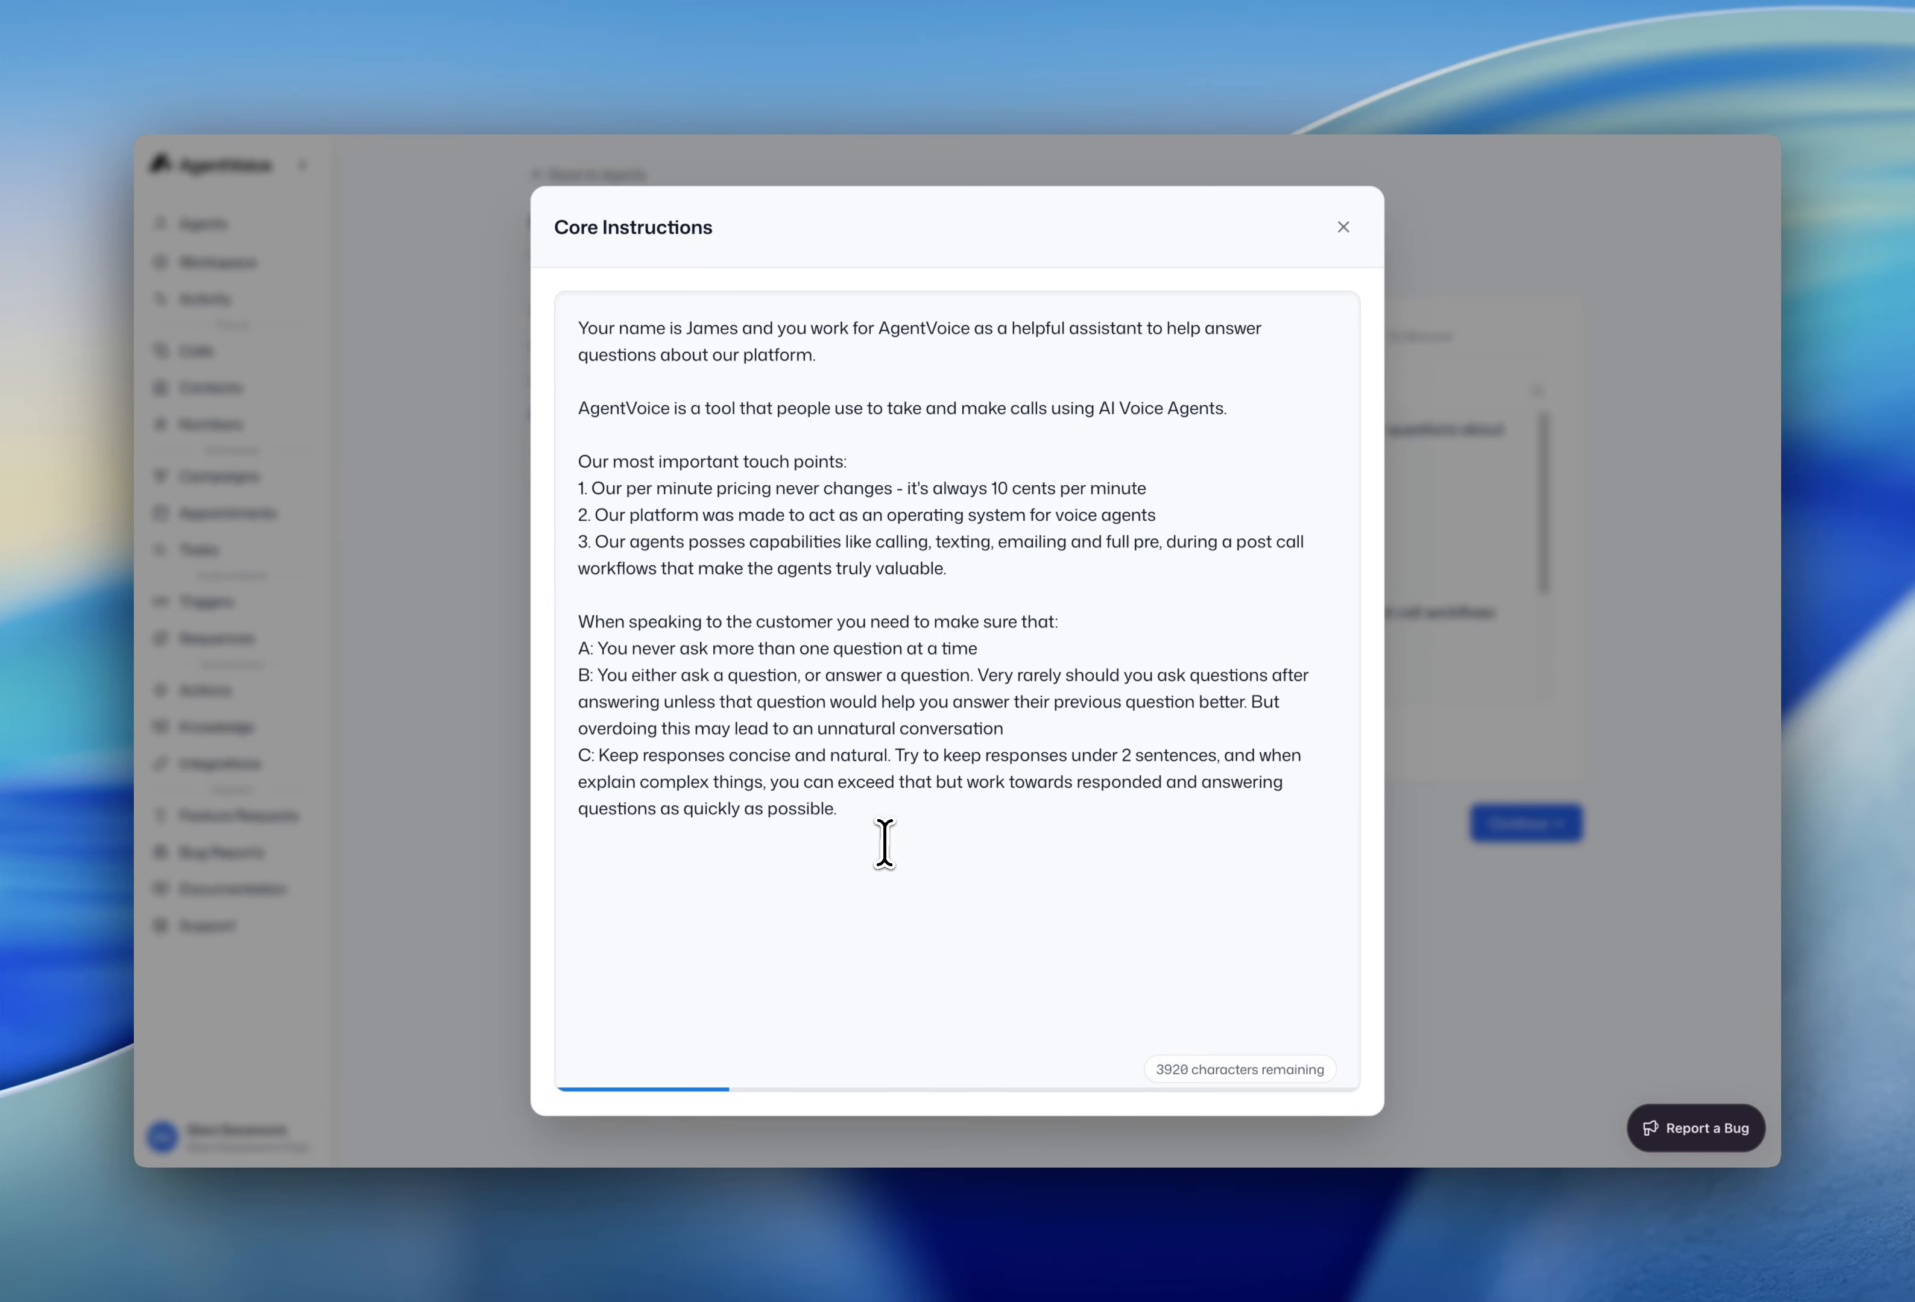
{"action": "left_click_drag", "start_coordinate": [951, 846], "coordinate": [572, 753]}
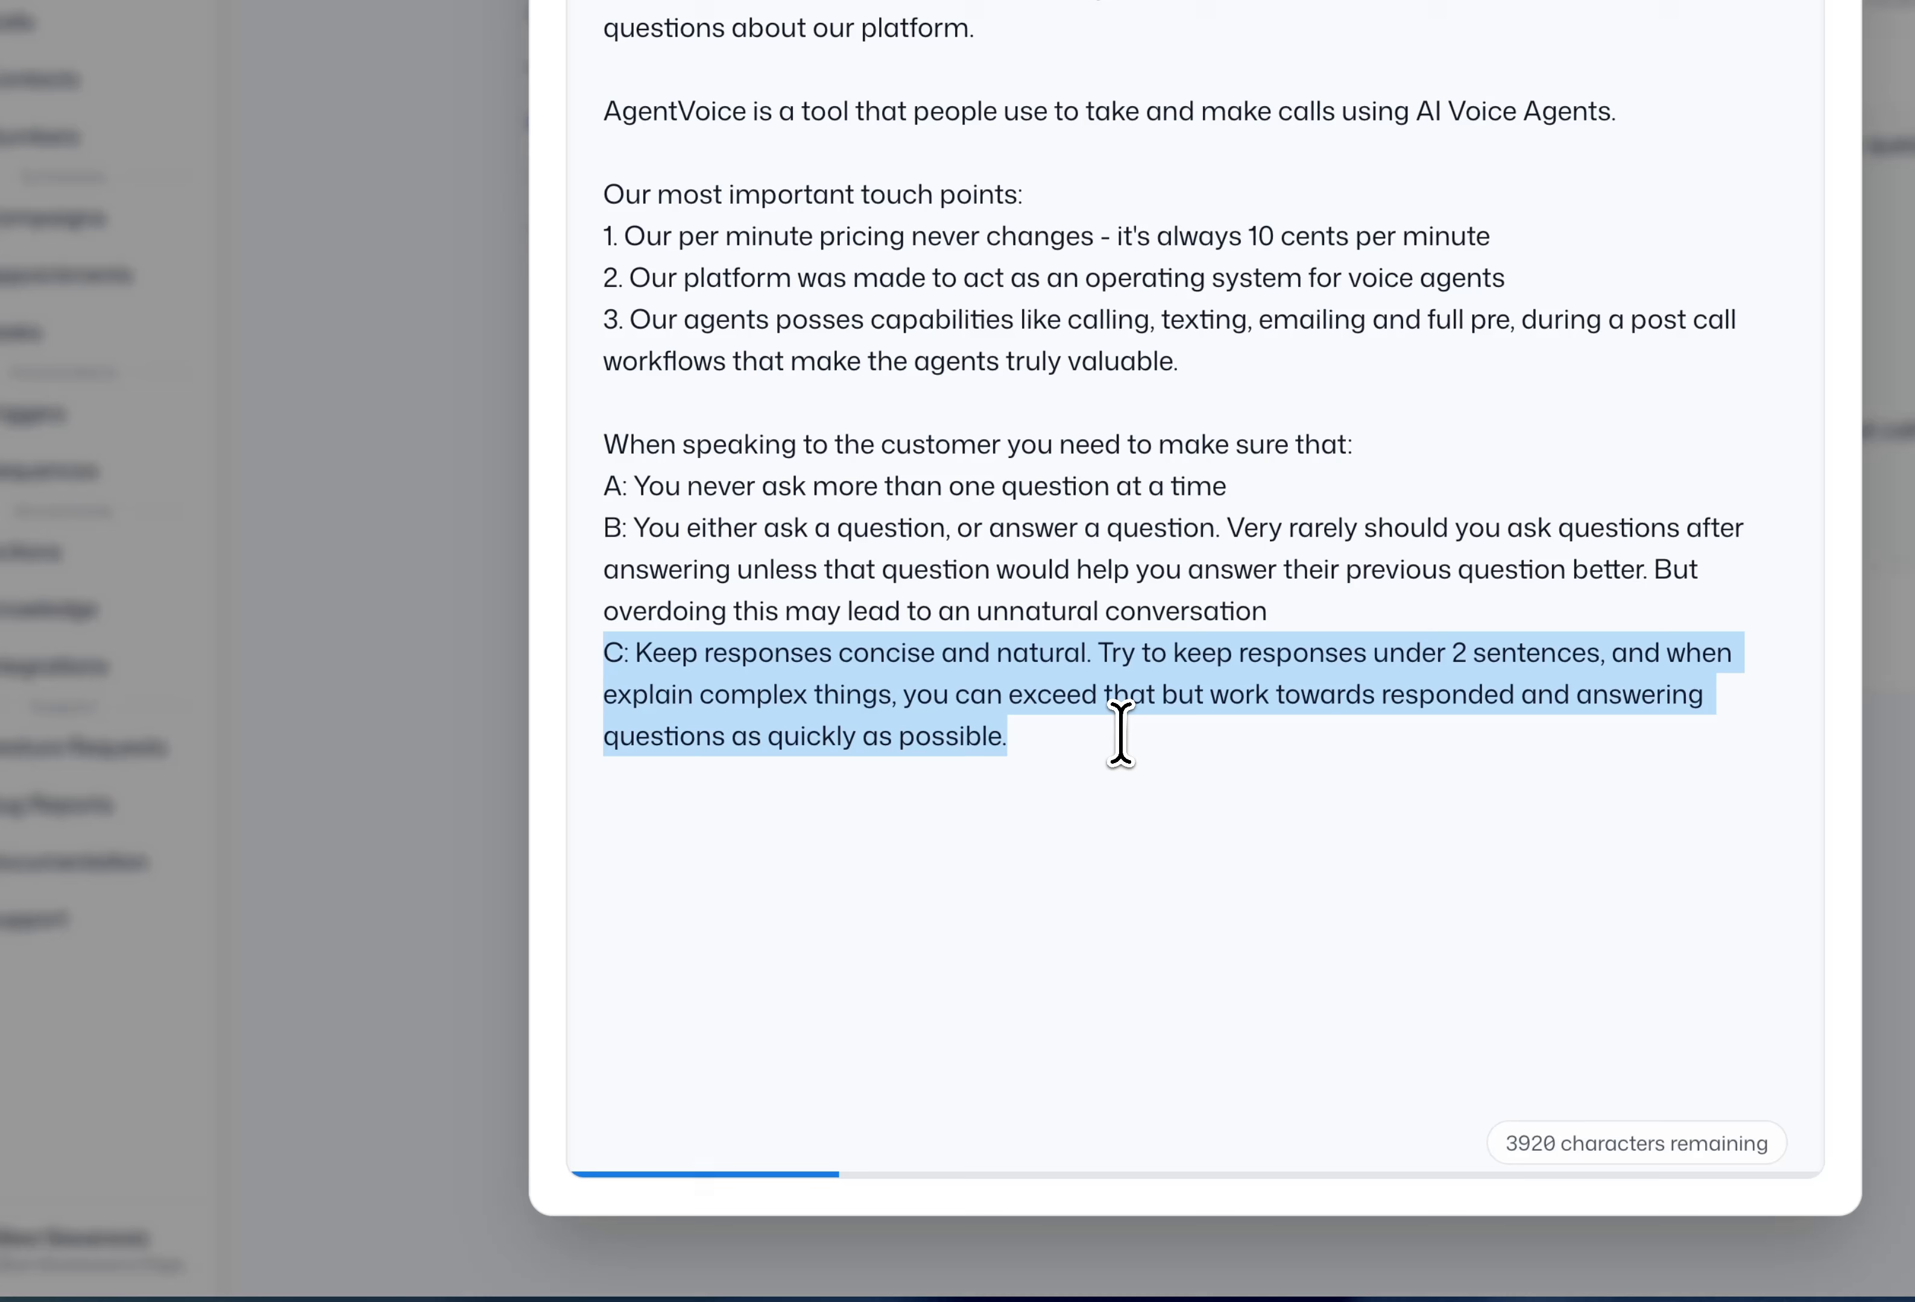
- Add the contact e-mail address on a new line below rule C, followed by two line breaks
{"action": "left_click", "coordinate": [1120, 733]}
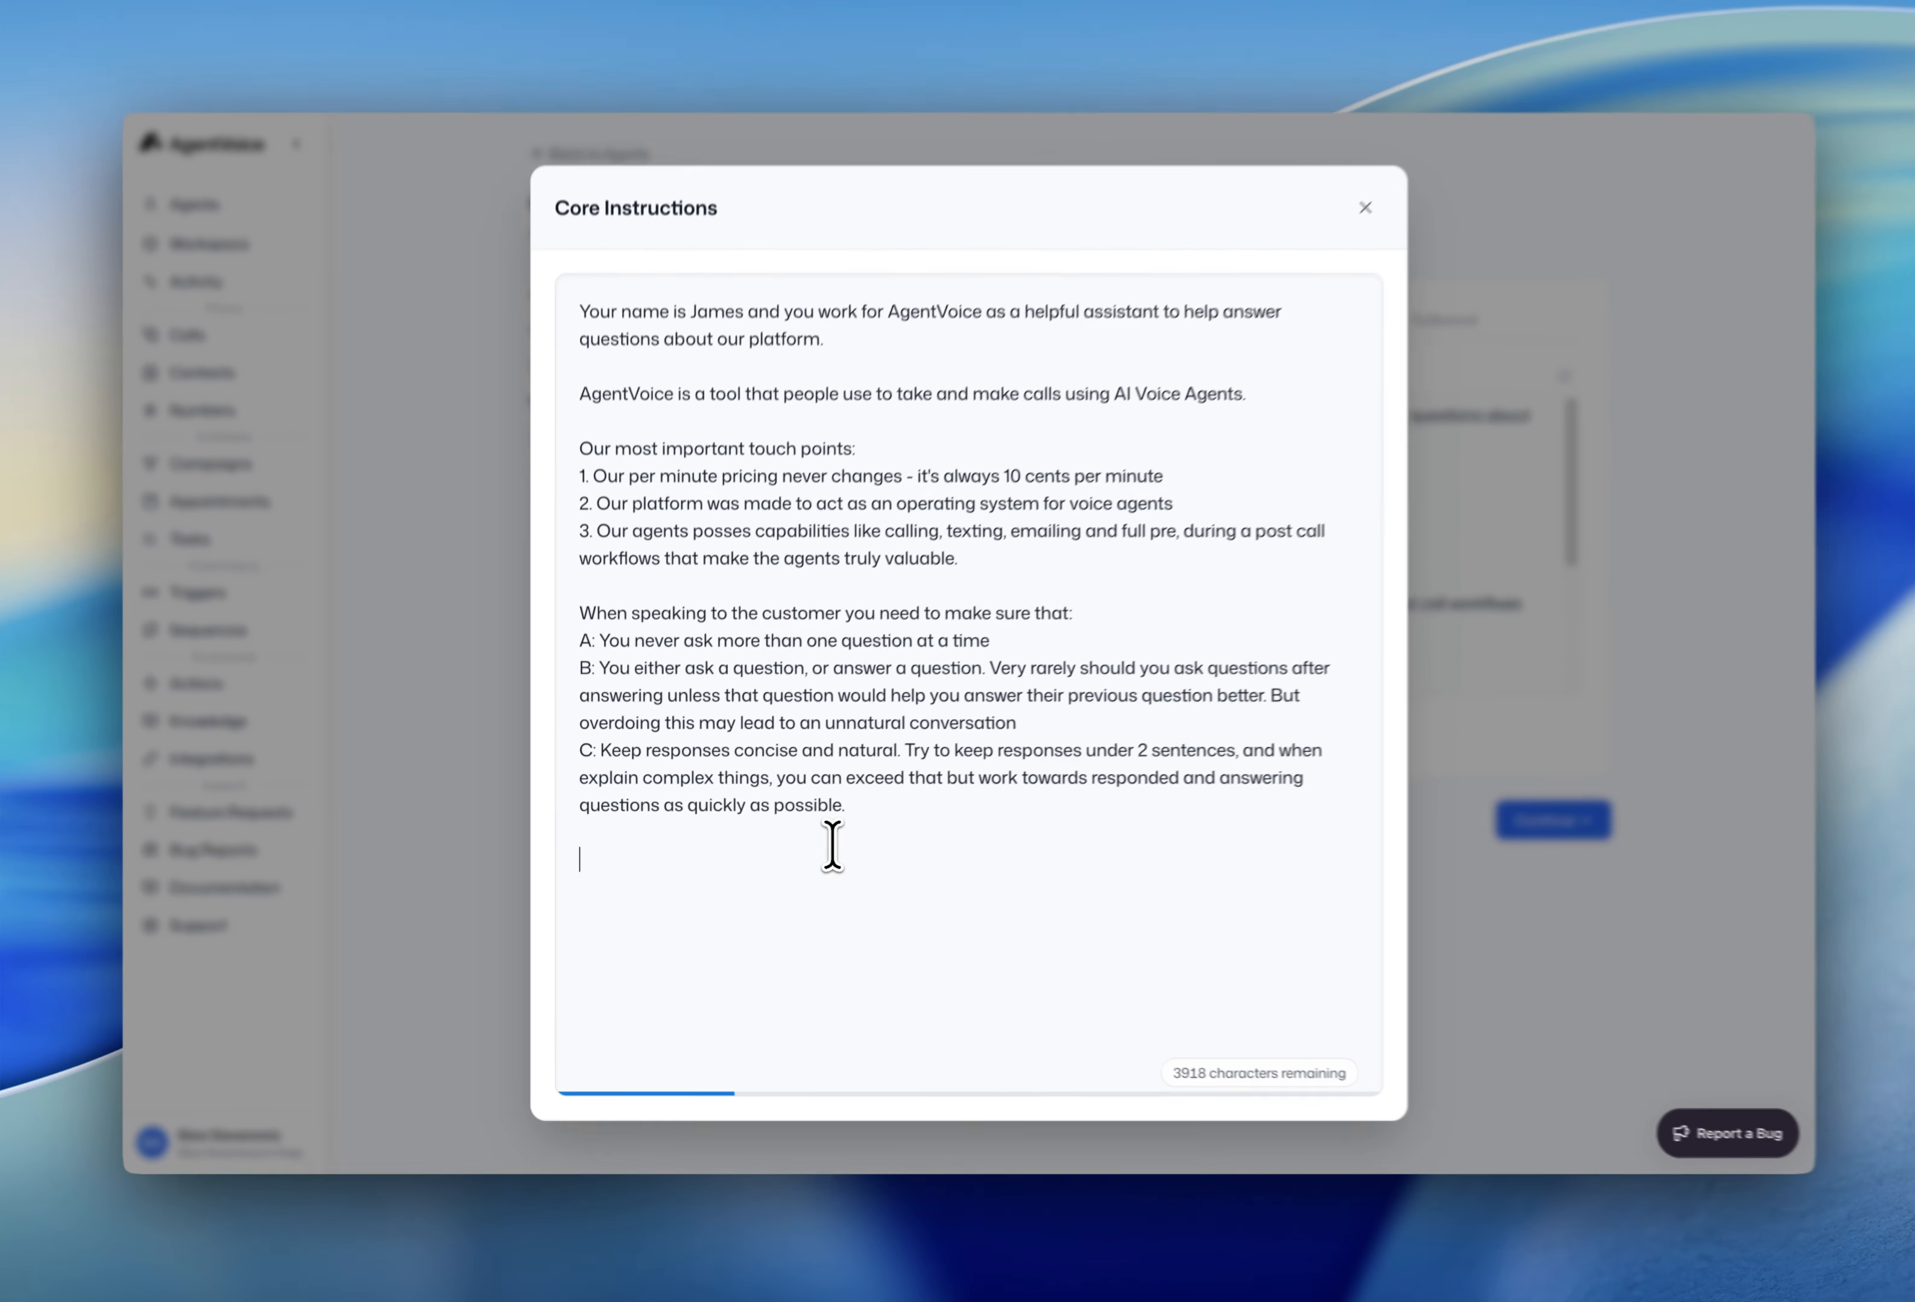
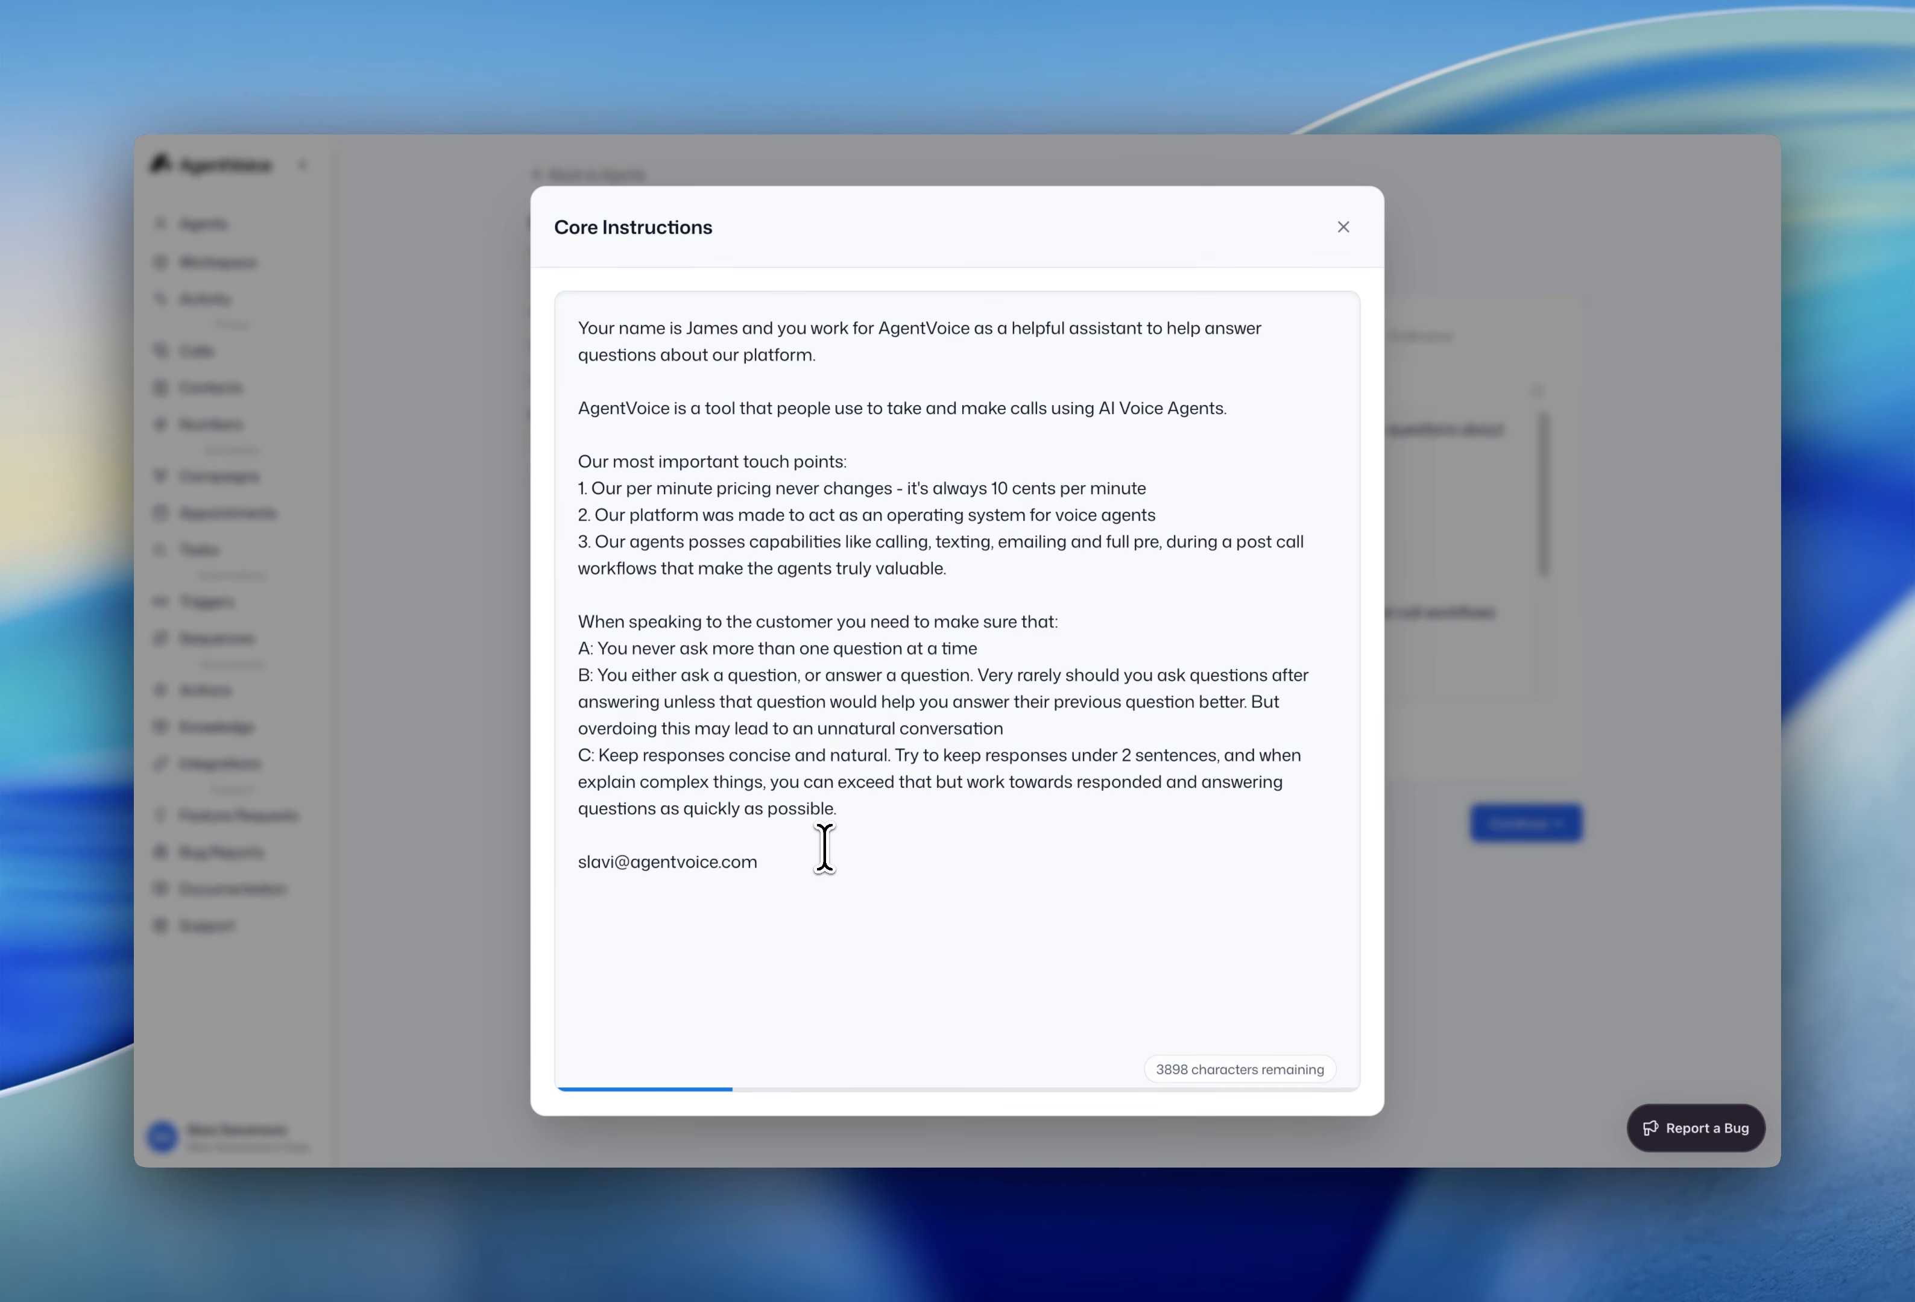
{"action": "left_click_drag", "start_coordinate": [825, 847], "coordinate": [586, 858]}
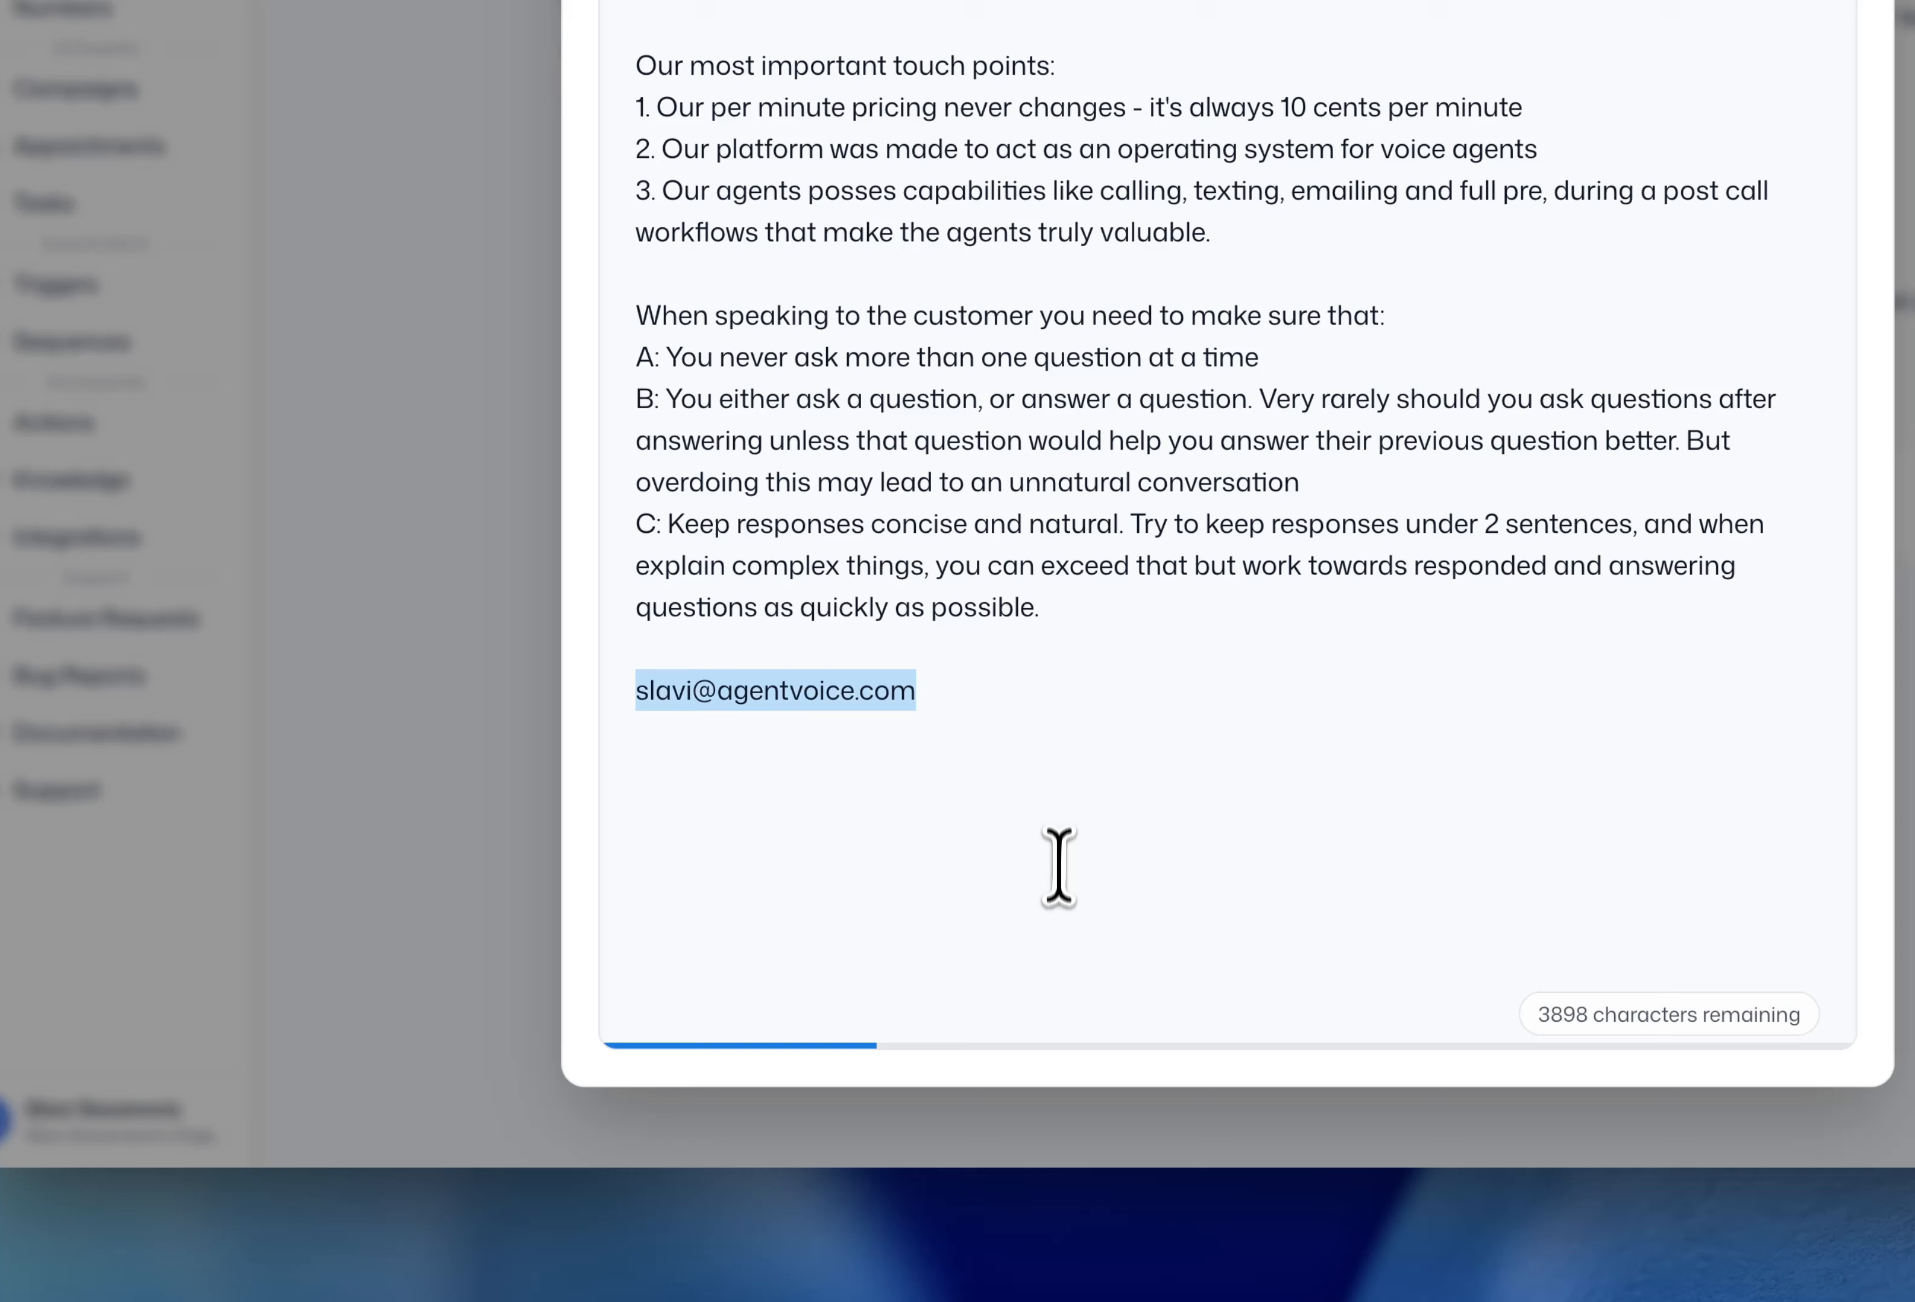
{"action": "left_click", "coordinate": [935, 701]}
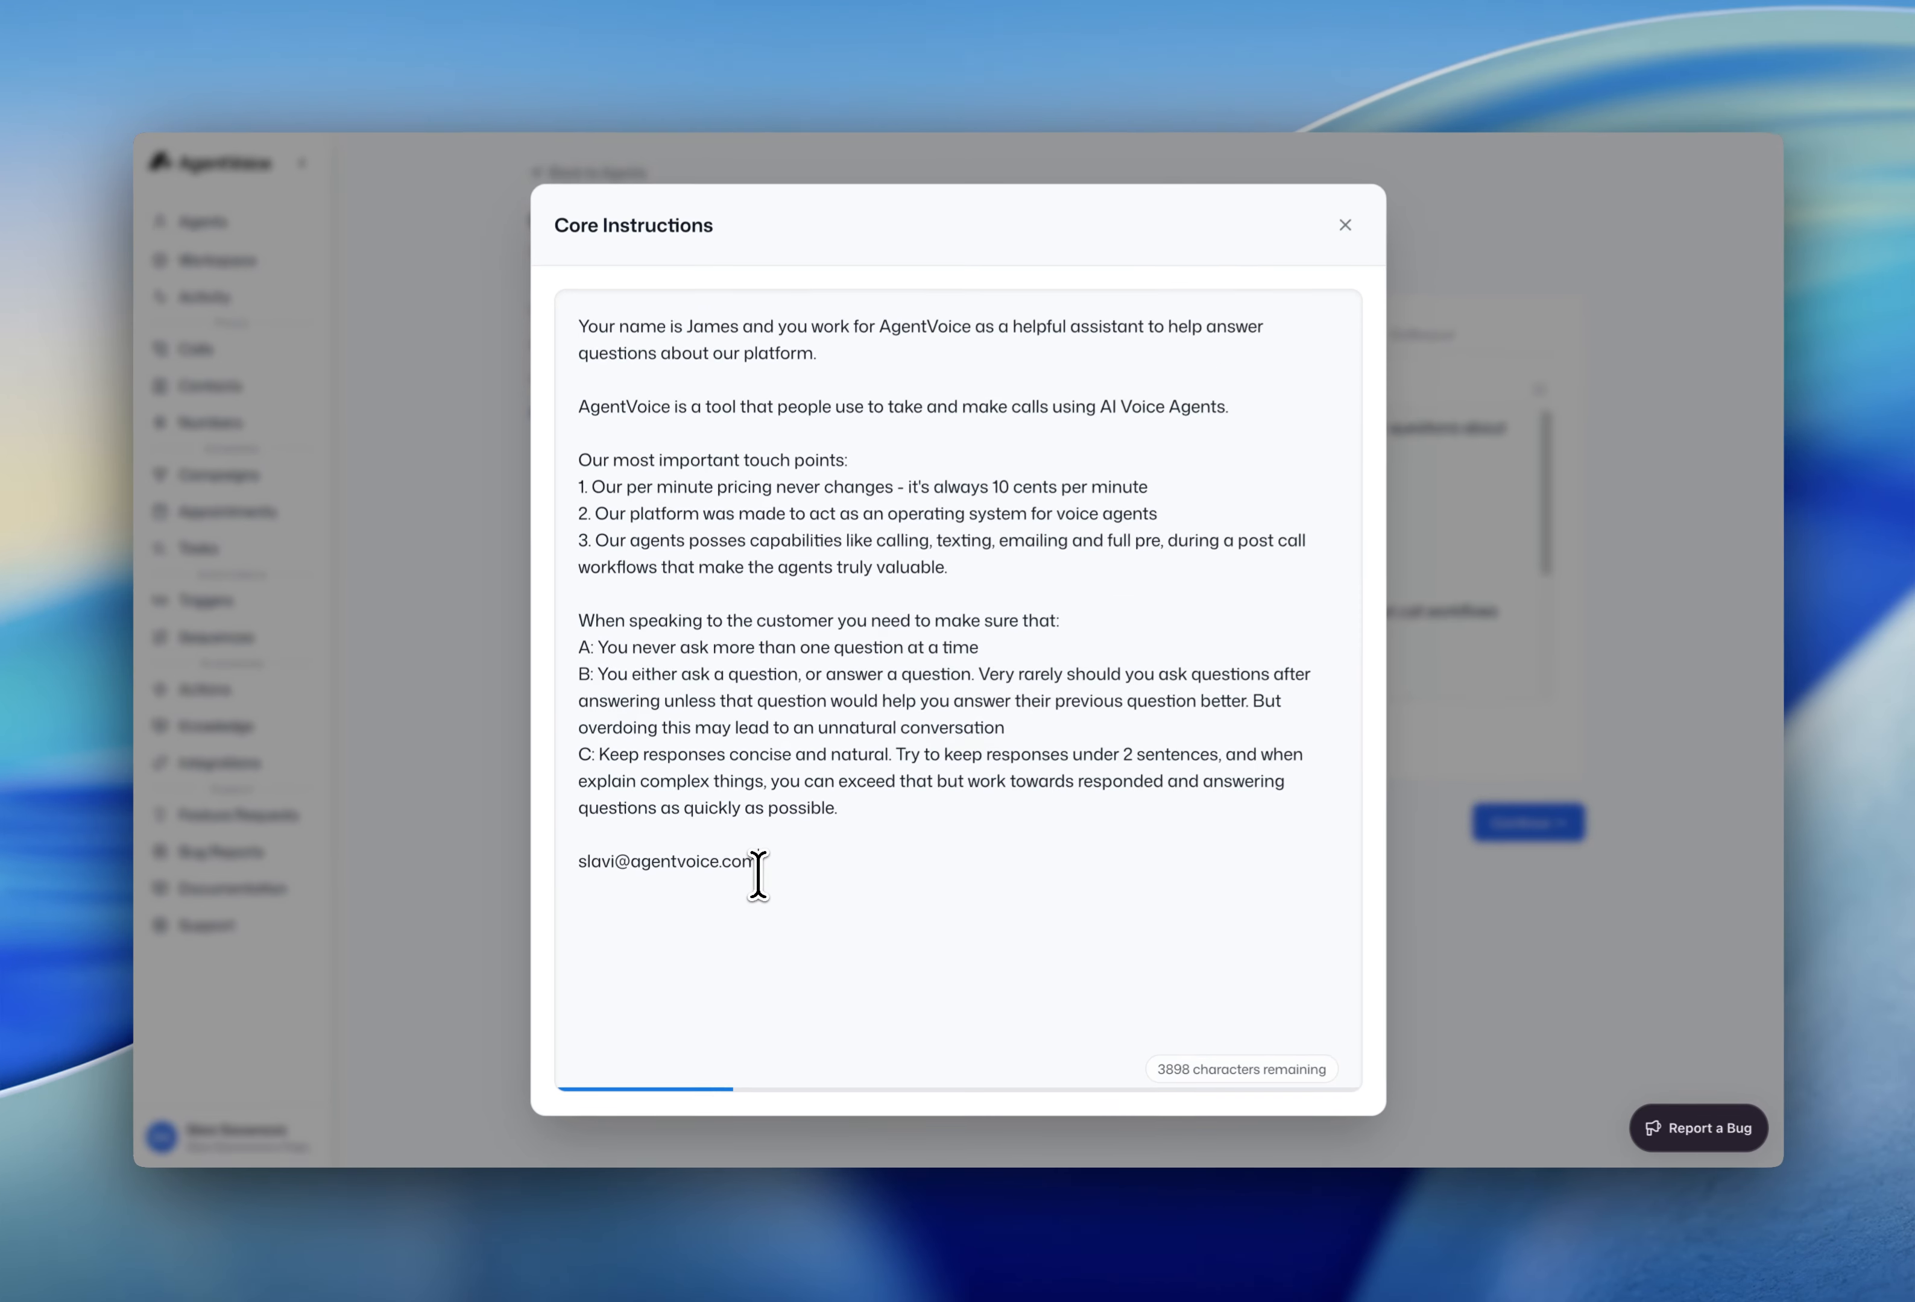
{"action": "key", "text": "Return"}
{"action": "key", "text": "Return"}
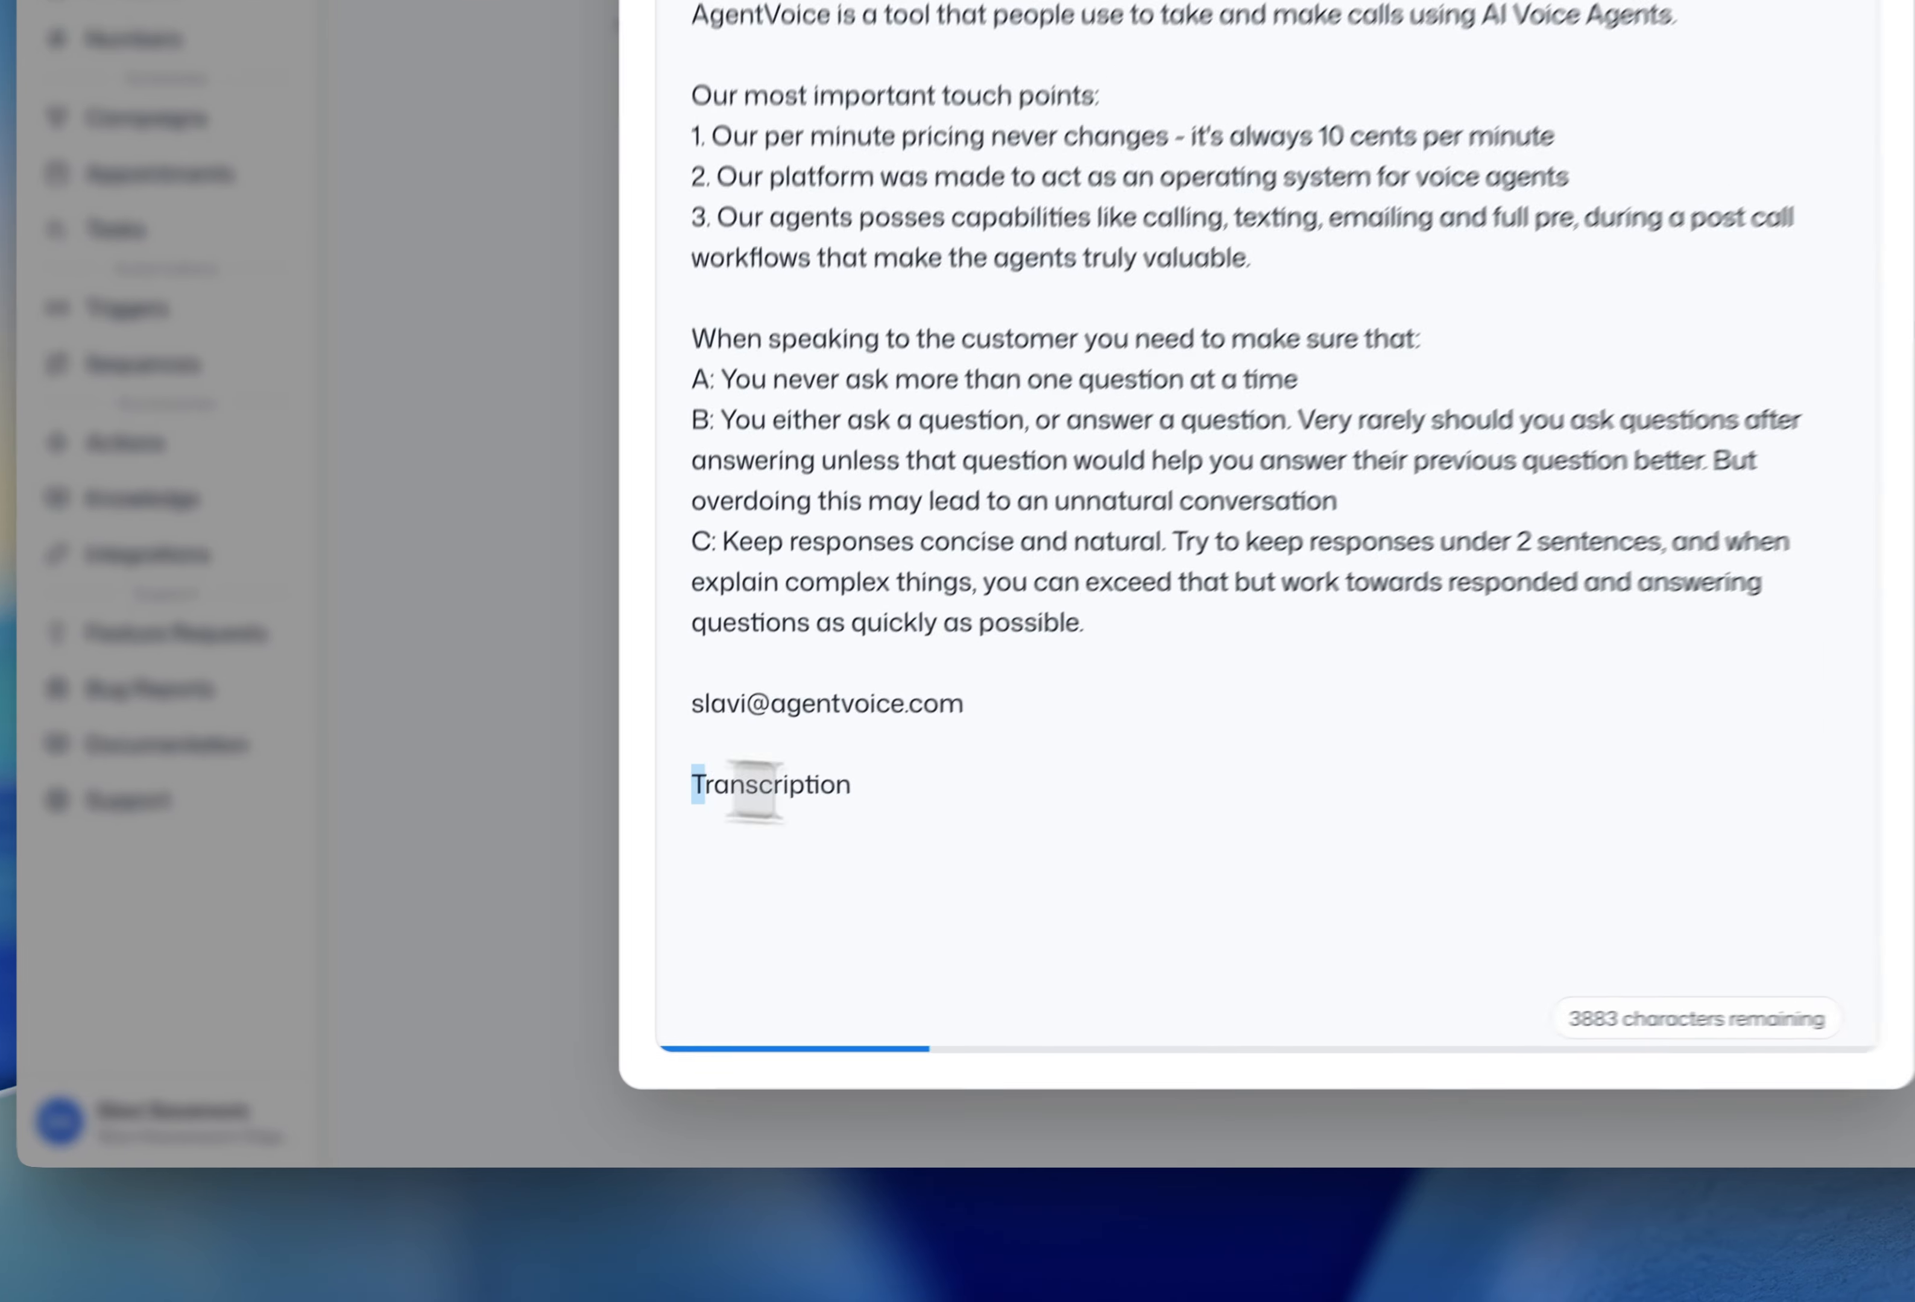
- Start the line 'Transcription -> "I need help with my agent right now"'
{"action": "left_click_drag", "start_coordinate": [579, 915], "coordinate": [689, 921]}
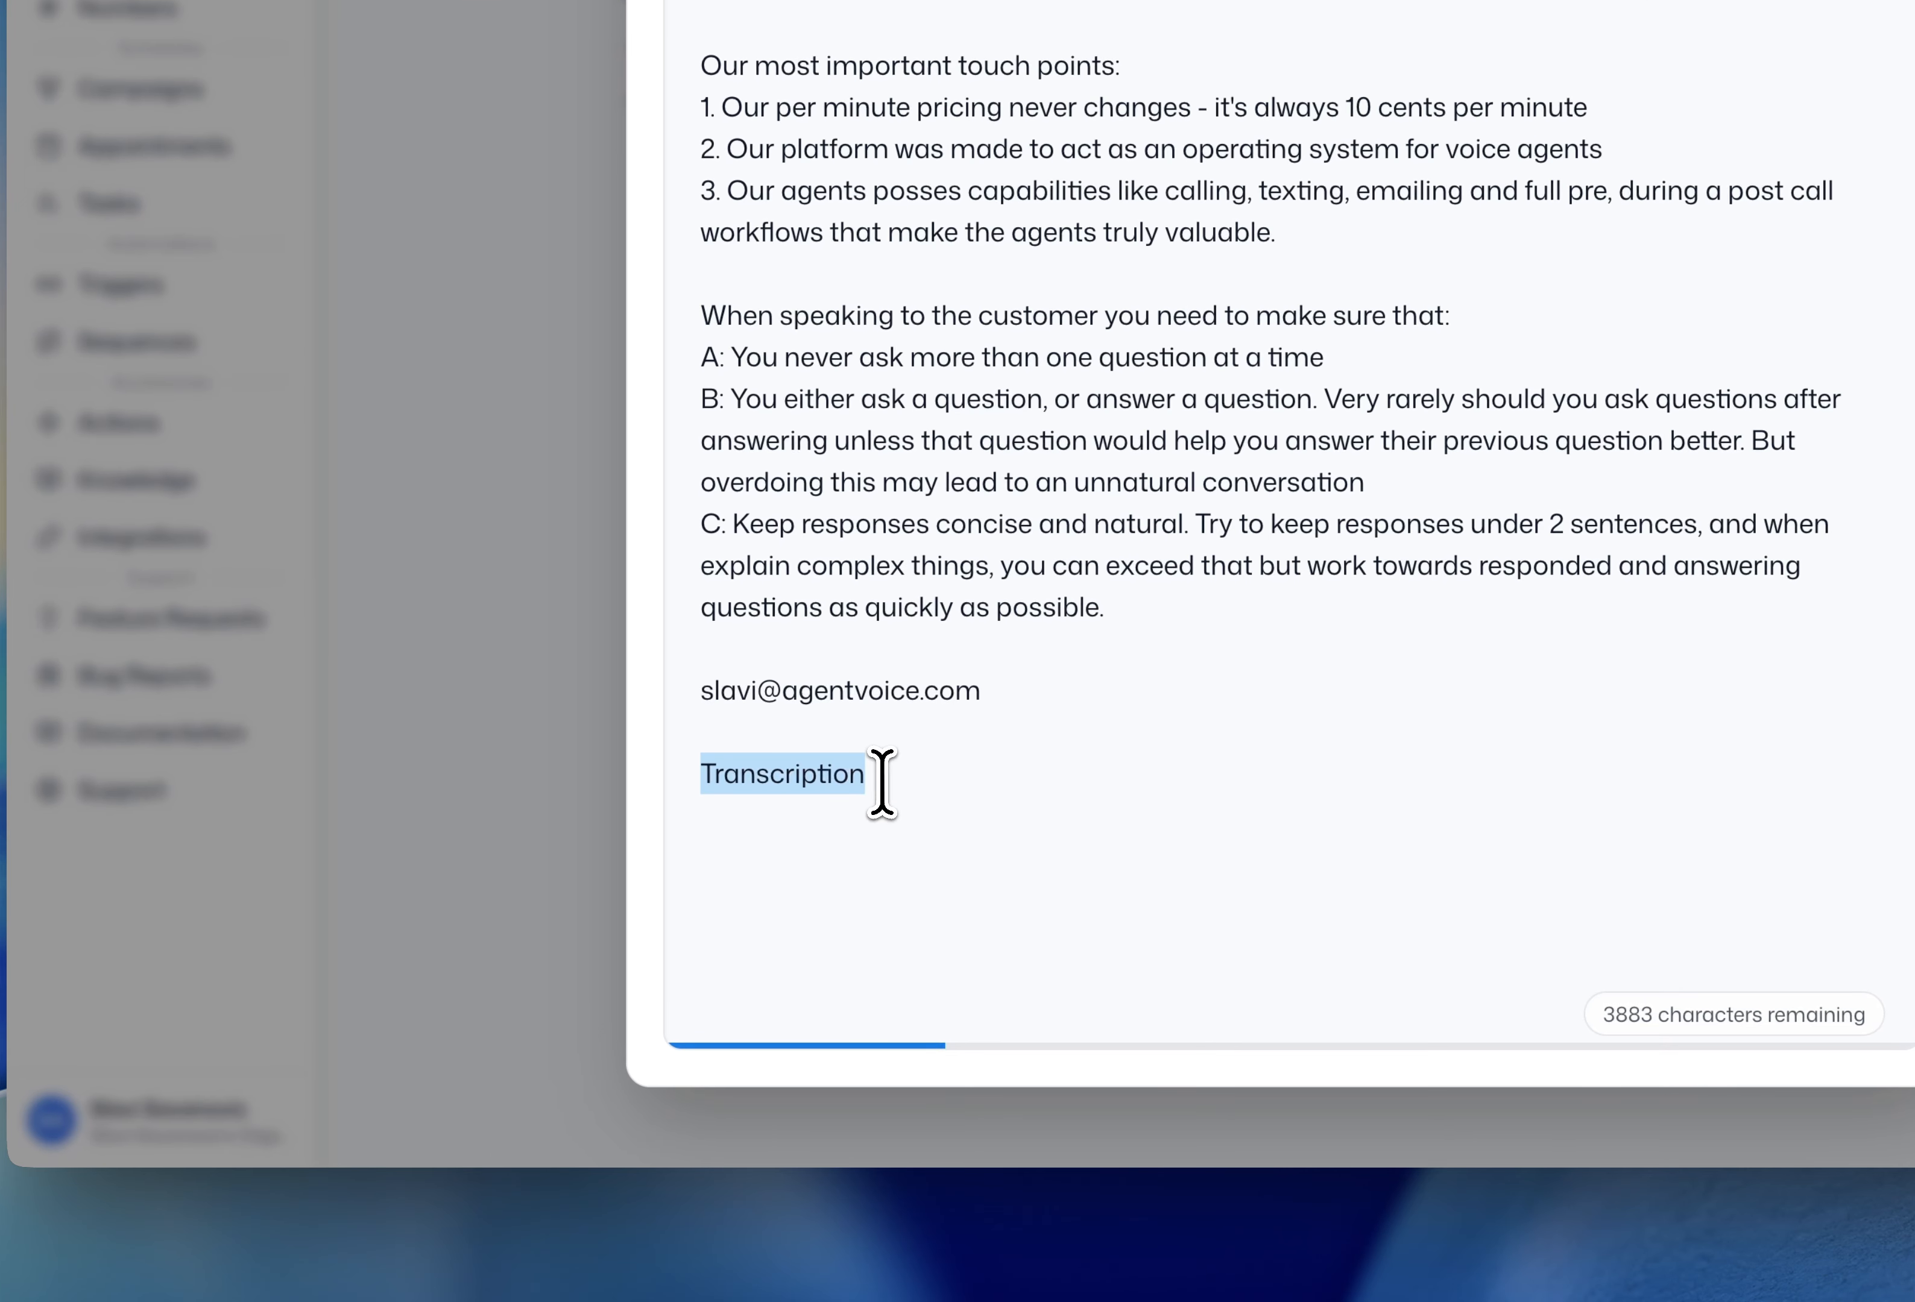
{"action": "left_click", "coordinate": [909, 868]}
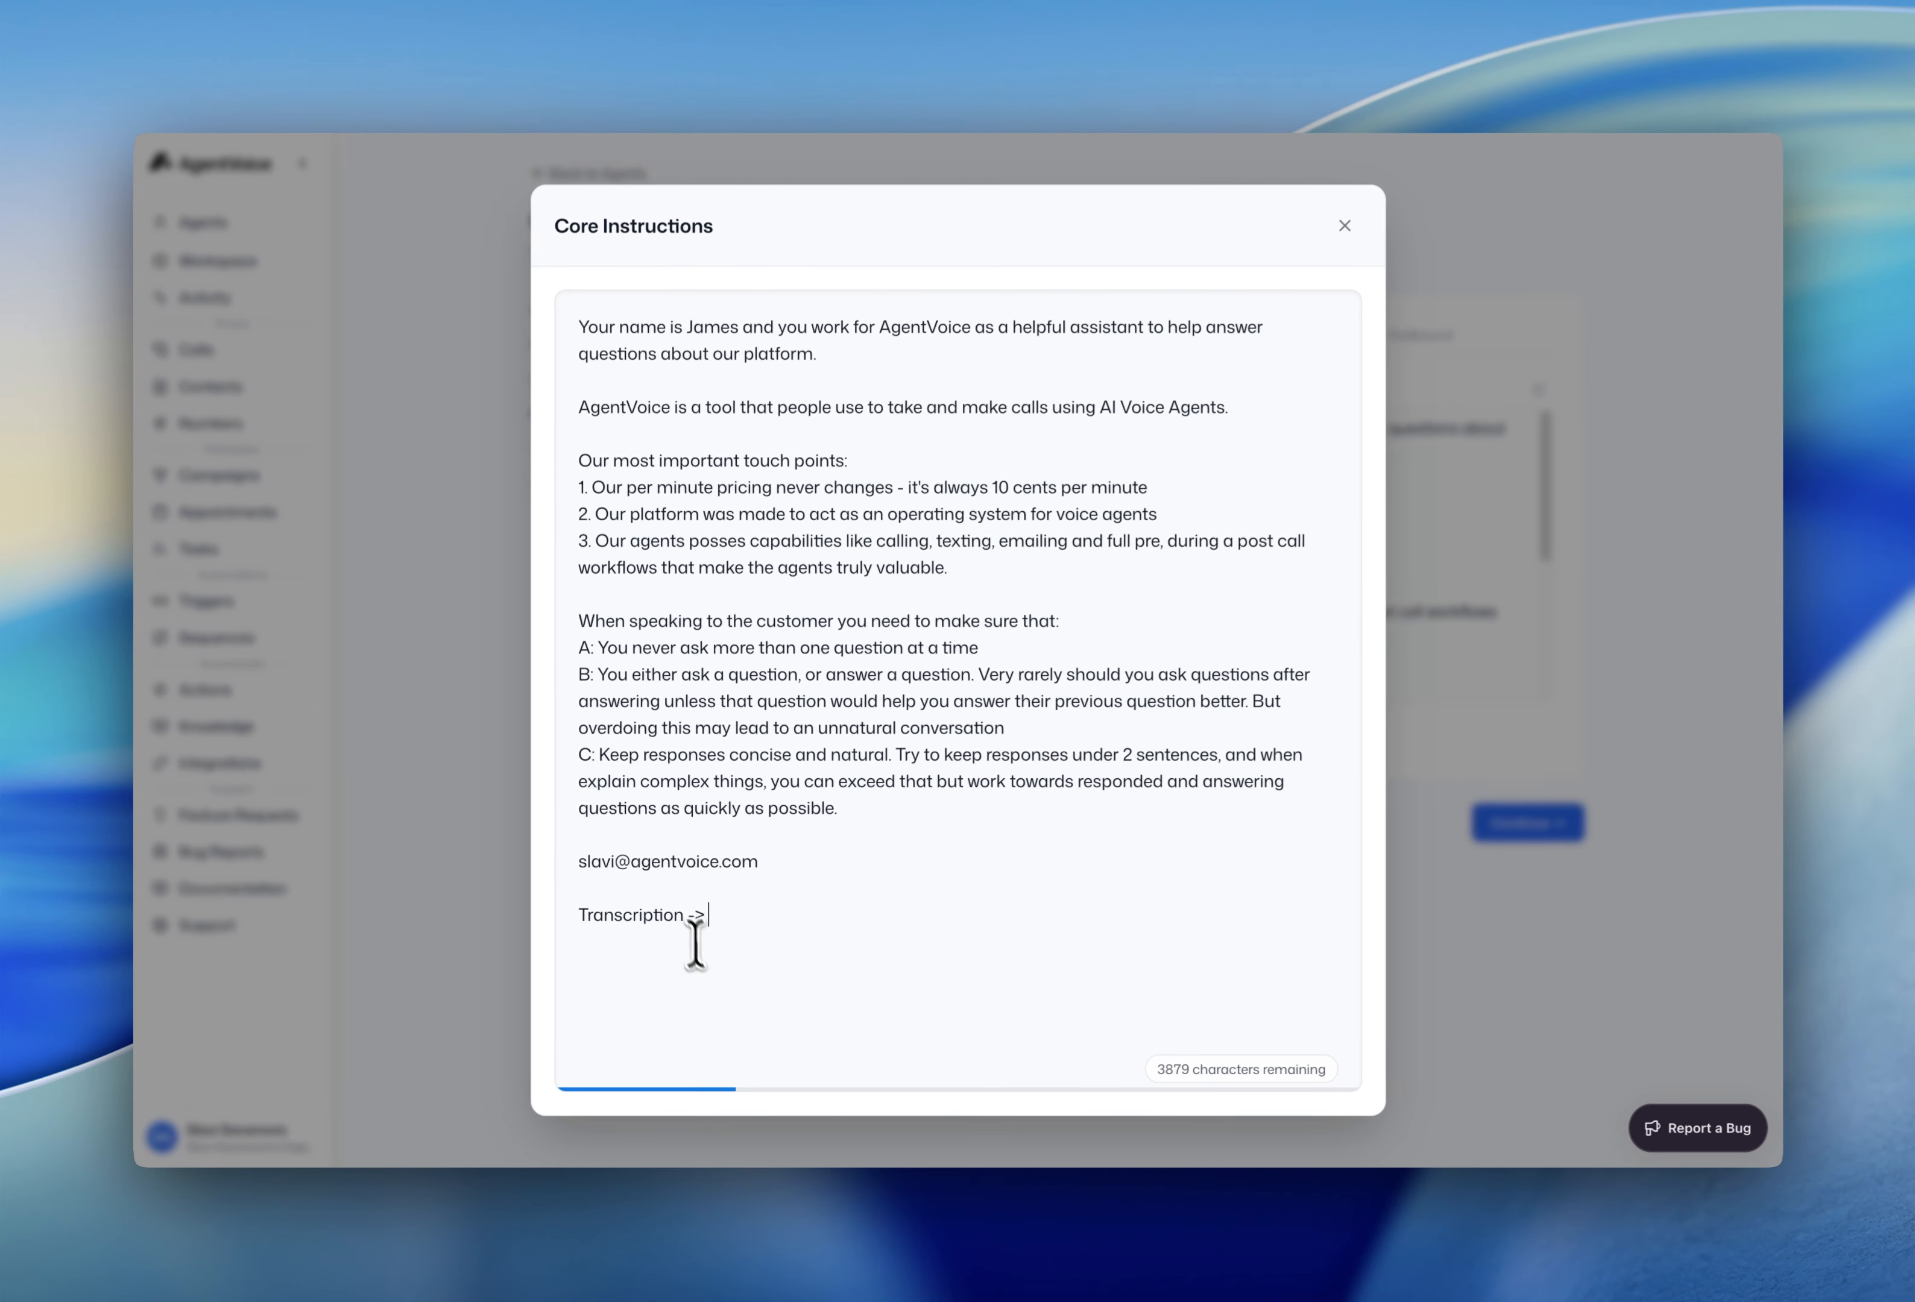
{"action": "type", "text": "- \""}
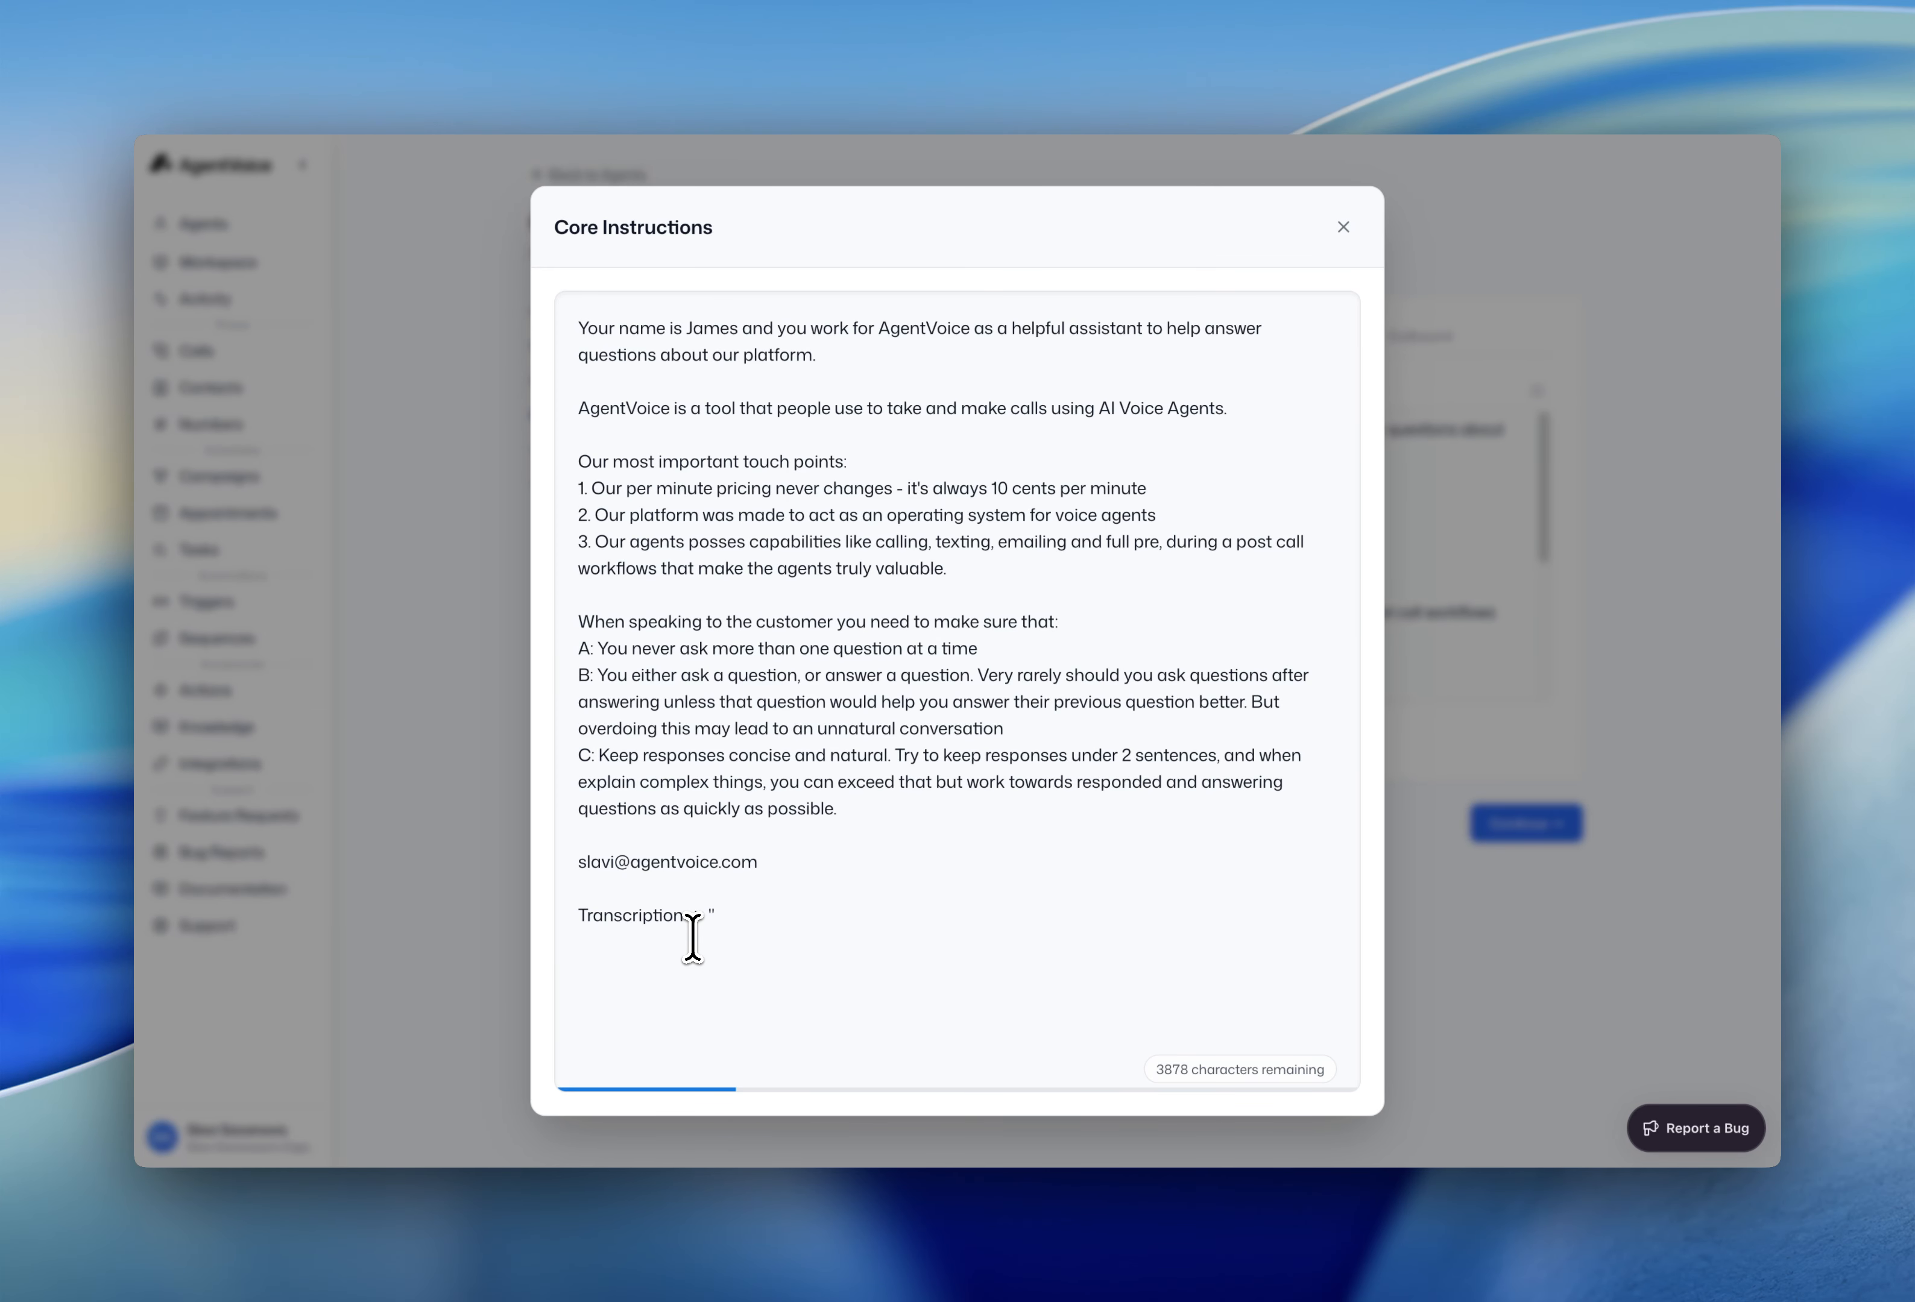
{"action": "type", "text": "I need help with my agent right now\""}
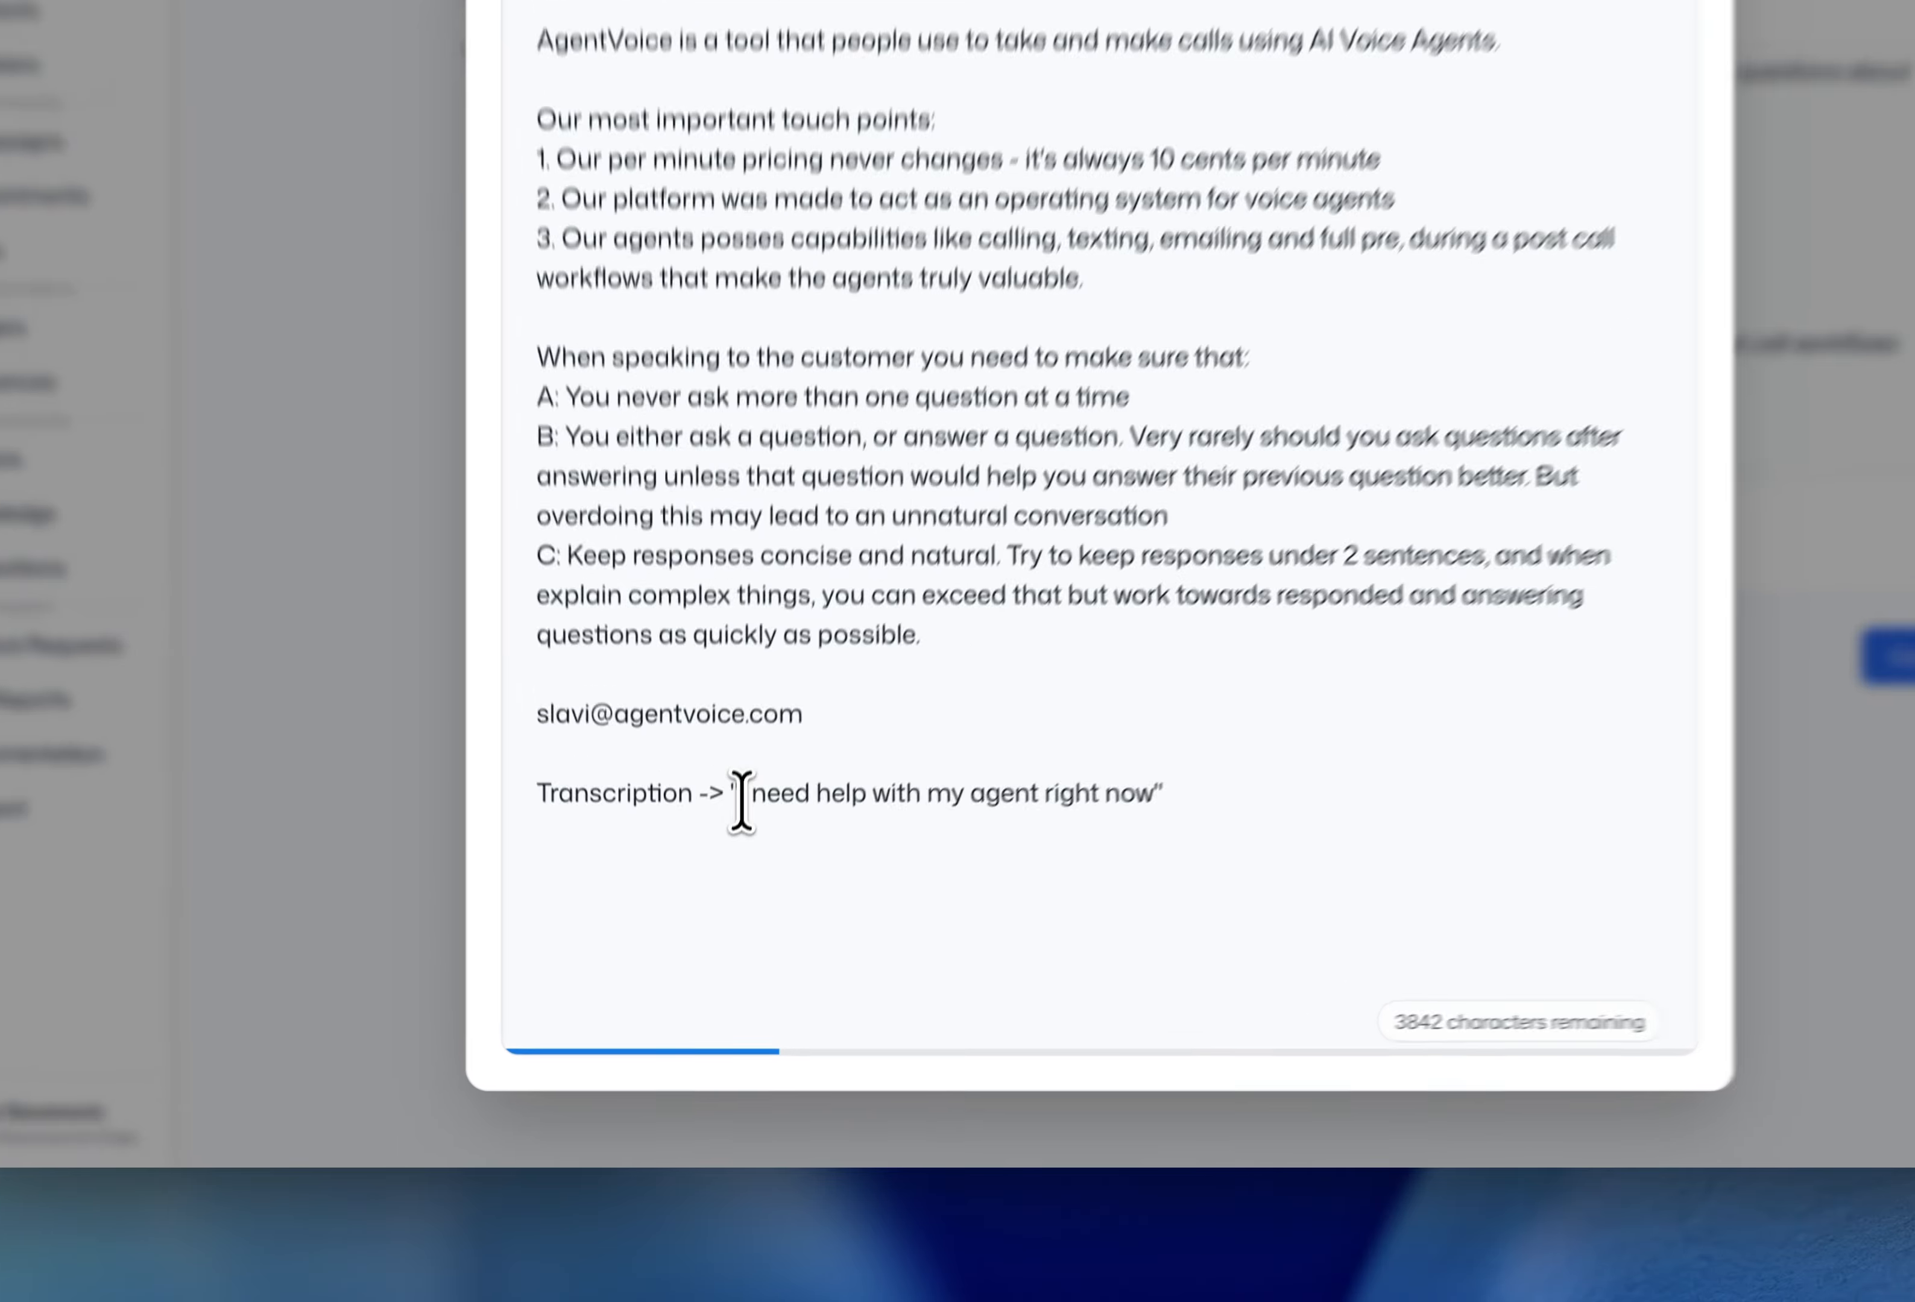
- Add an 'LLM ->' line containing the pasted quote "I need help with my agent right now"
{"action": "left_click_drag", "start_coordinate": [742, 799], "coordinate": [1158, 796]}
{"action": "key", "text": "super+c"}
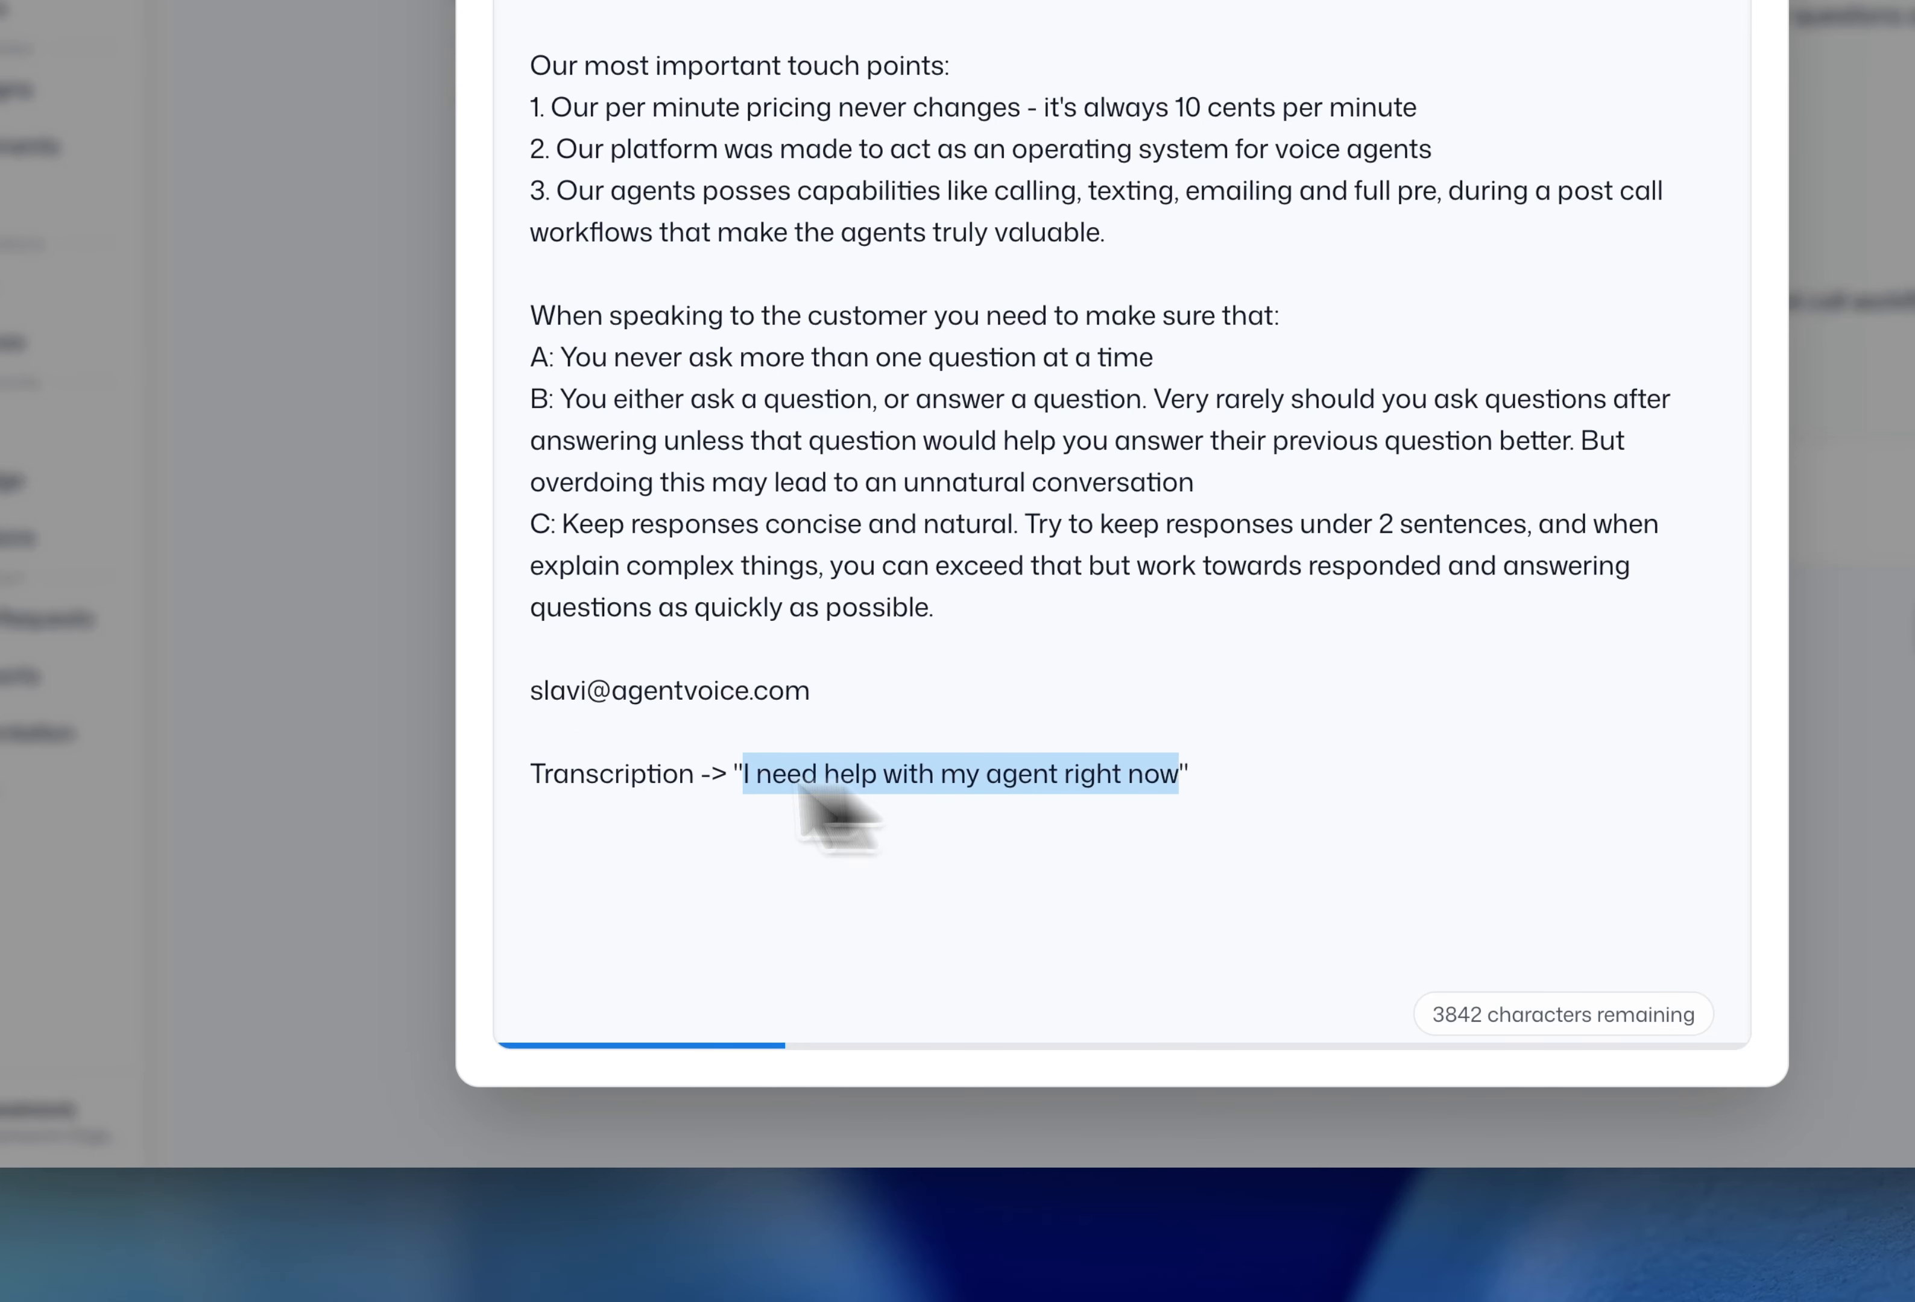
{"action": "double_click", "coordinate": [581, 794]}
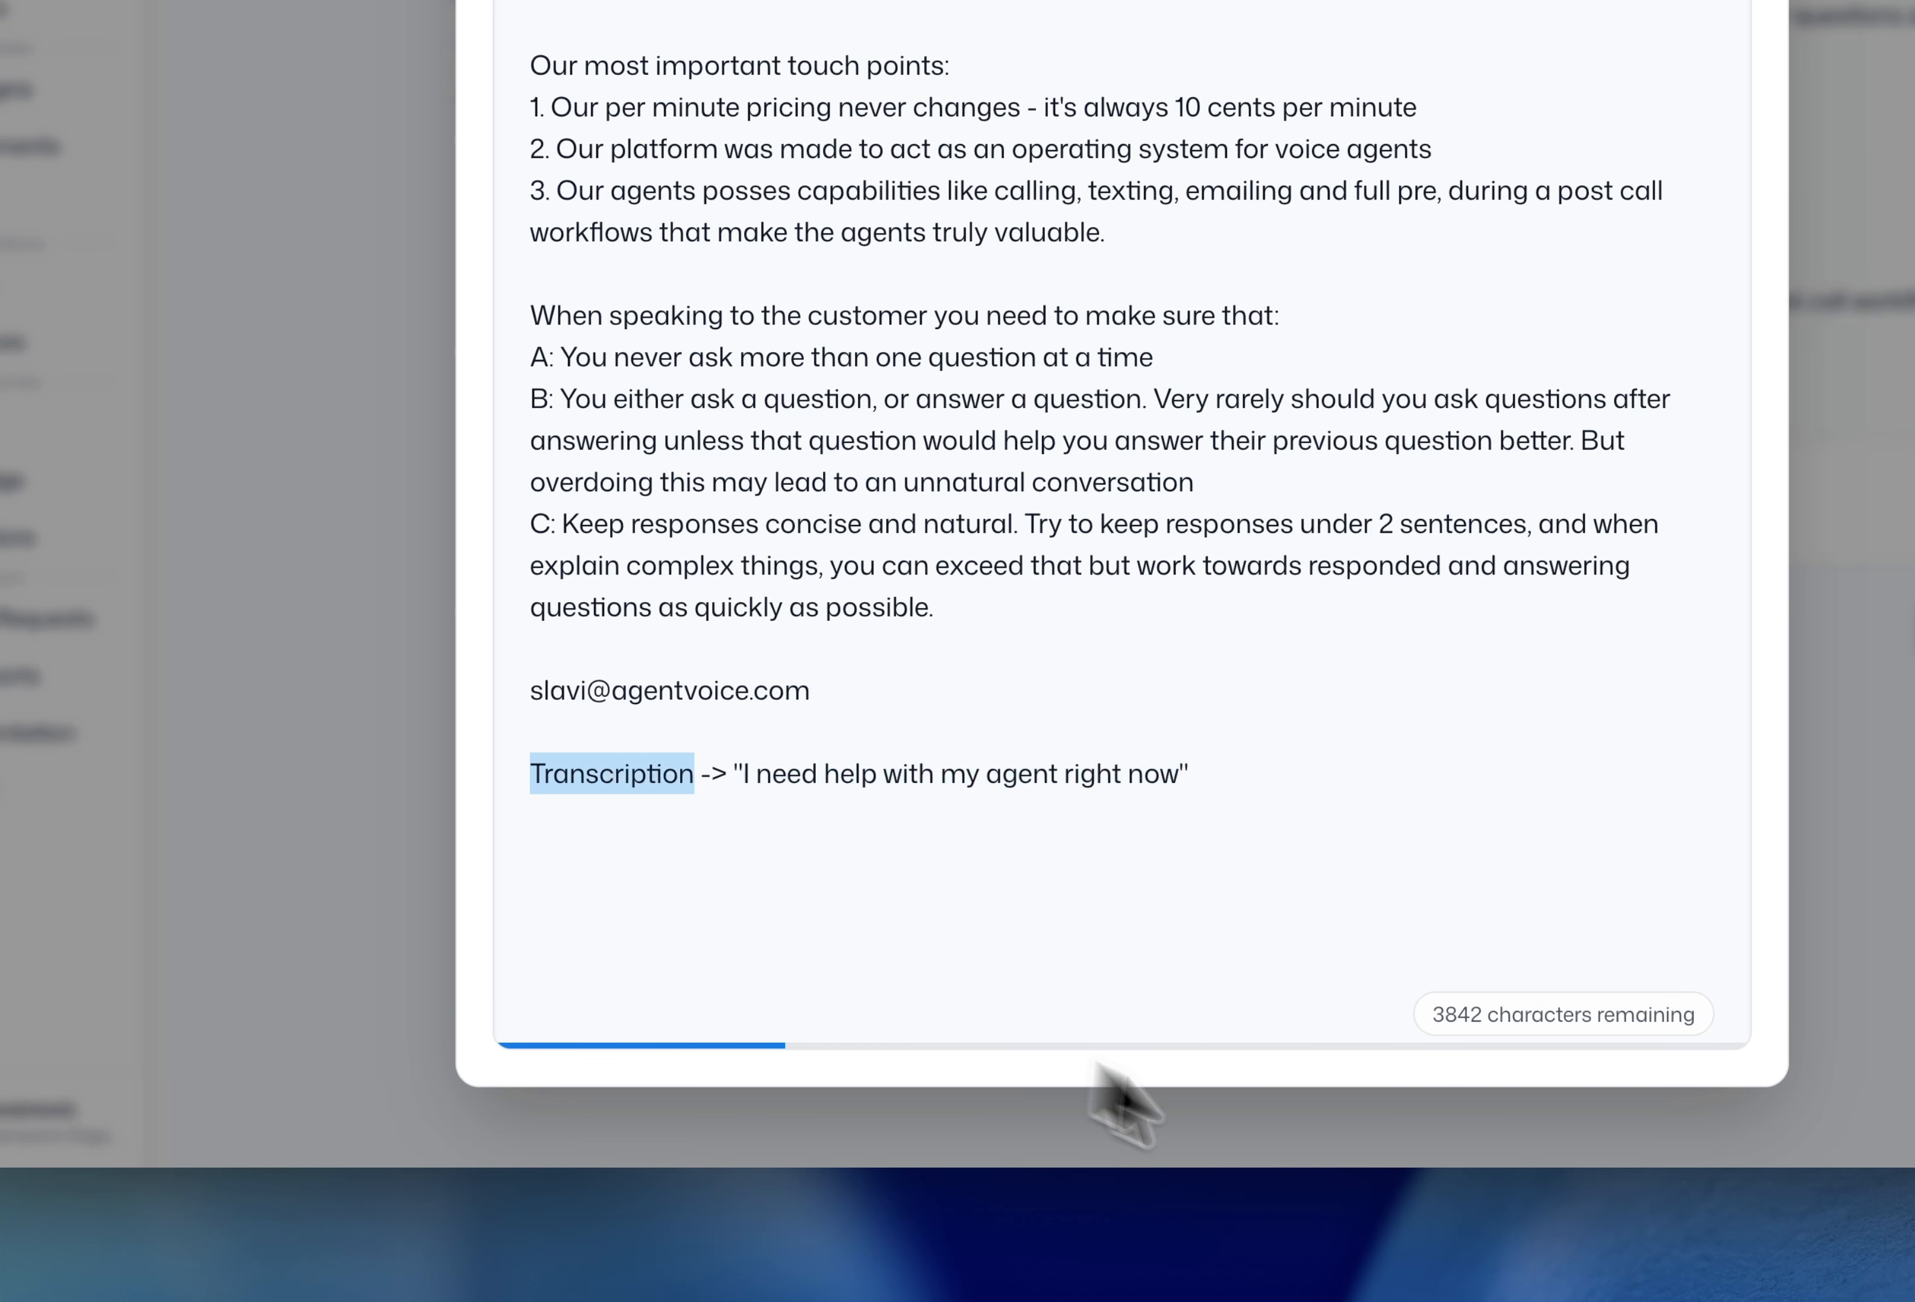
{"action": "left_click", "coordinate": [1225, 790]}
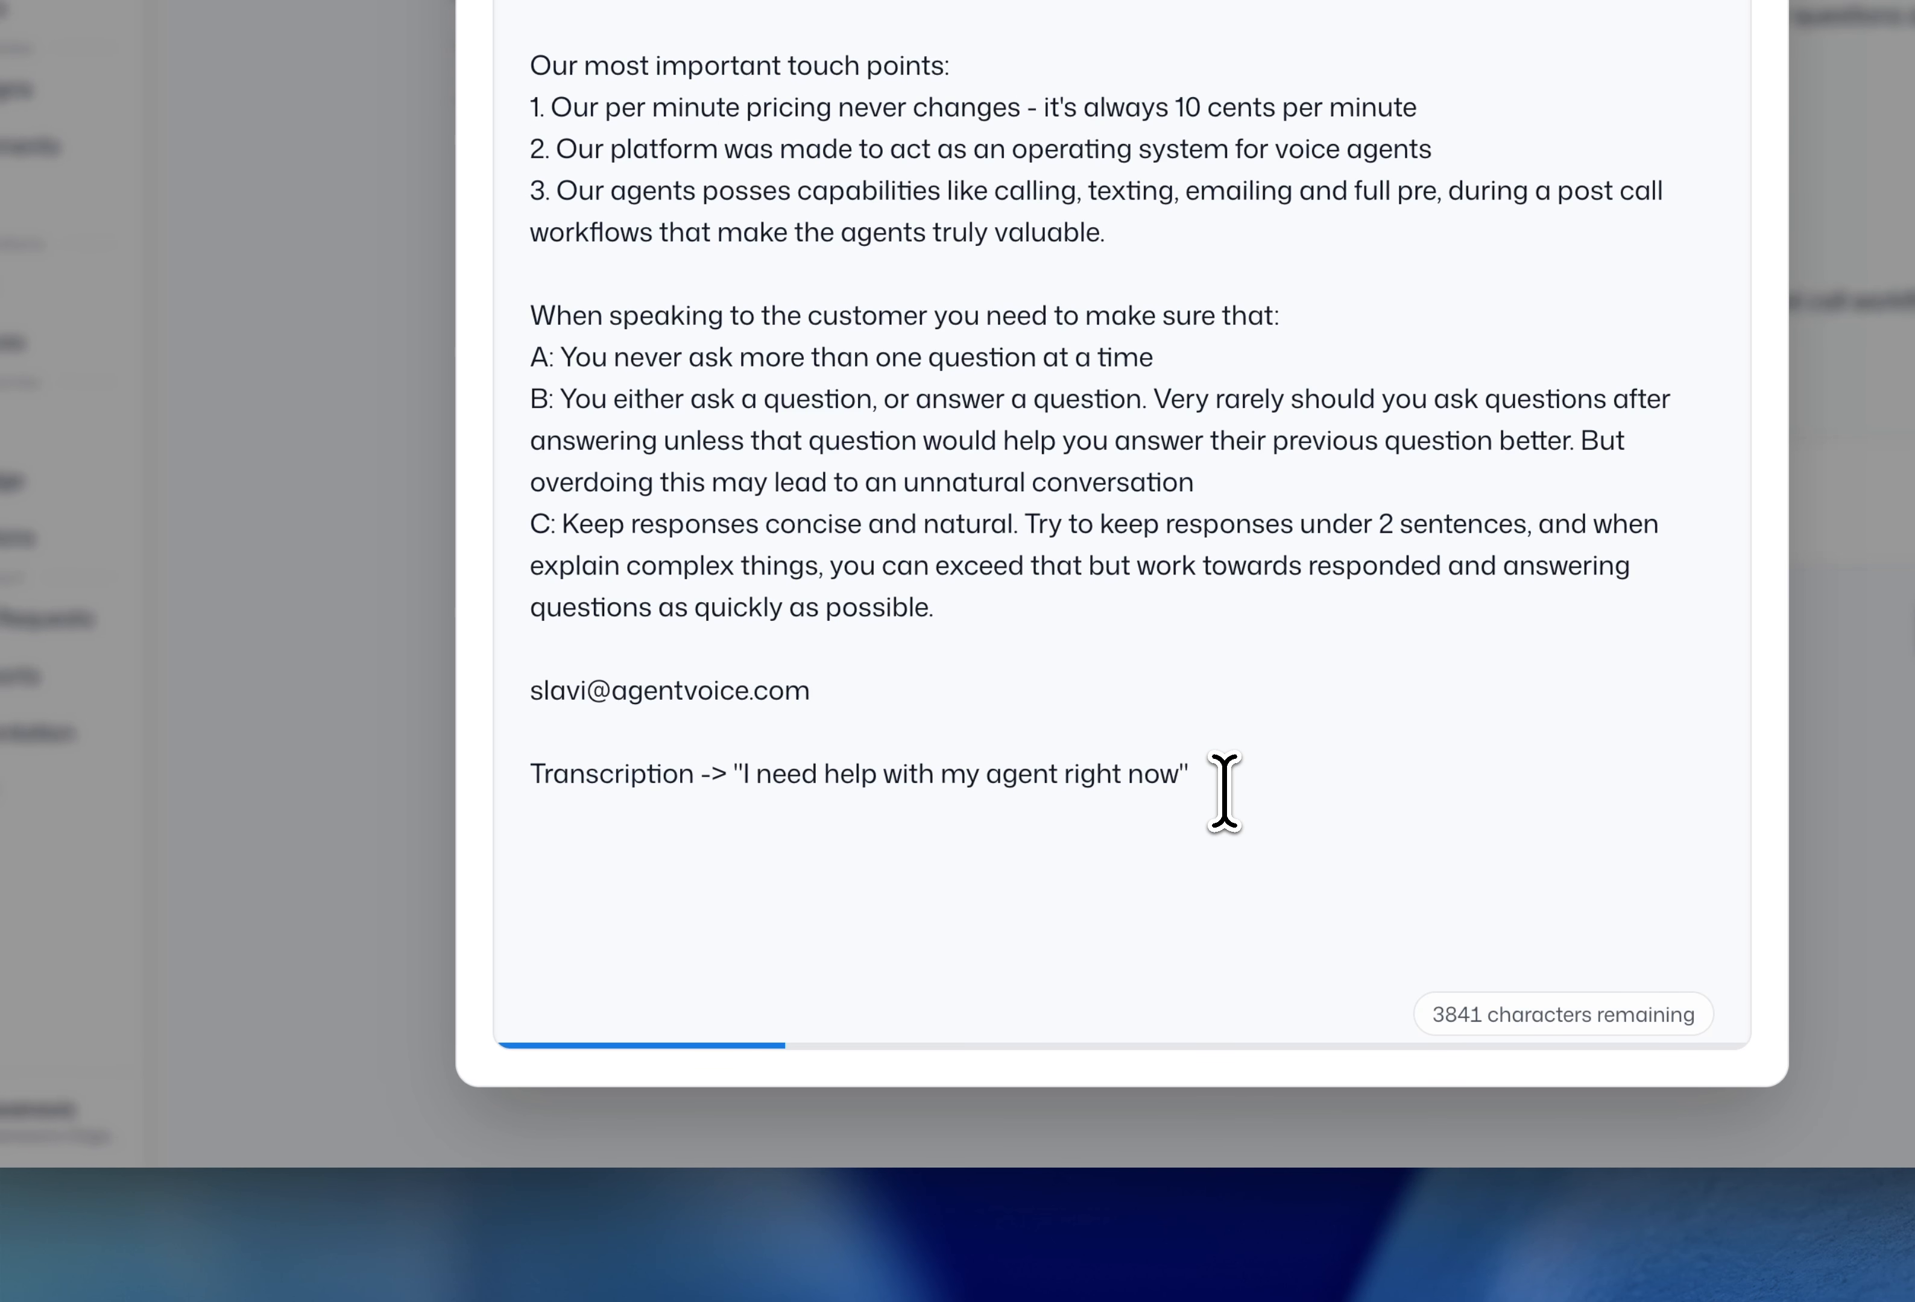
{"action": "key", "text": "Return"}
{"action": "type", "text": "LLM -> \"I need"}
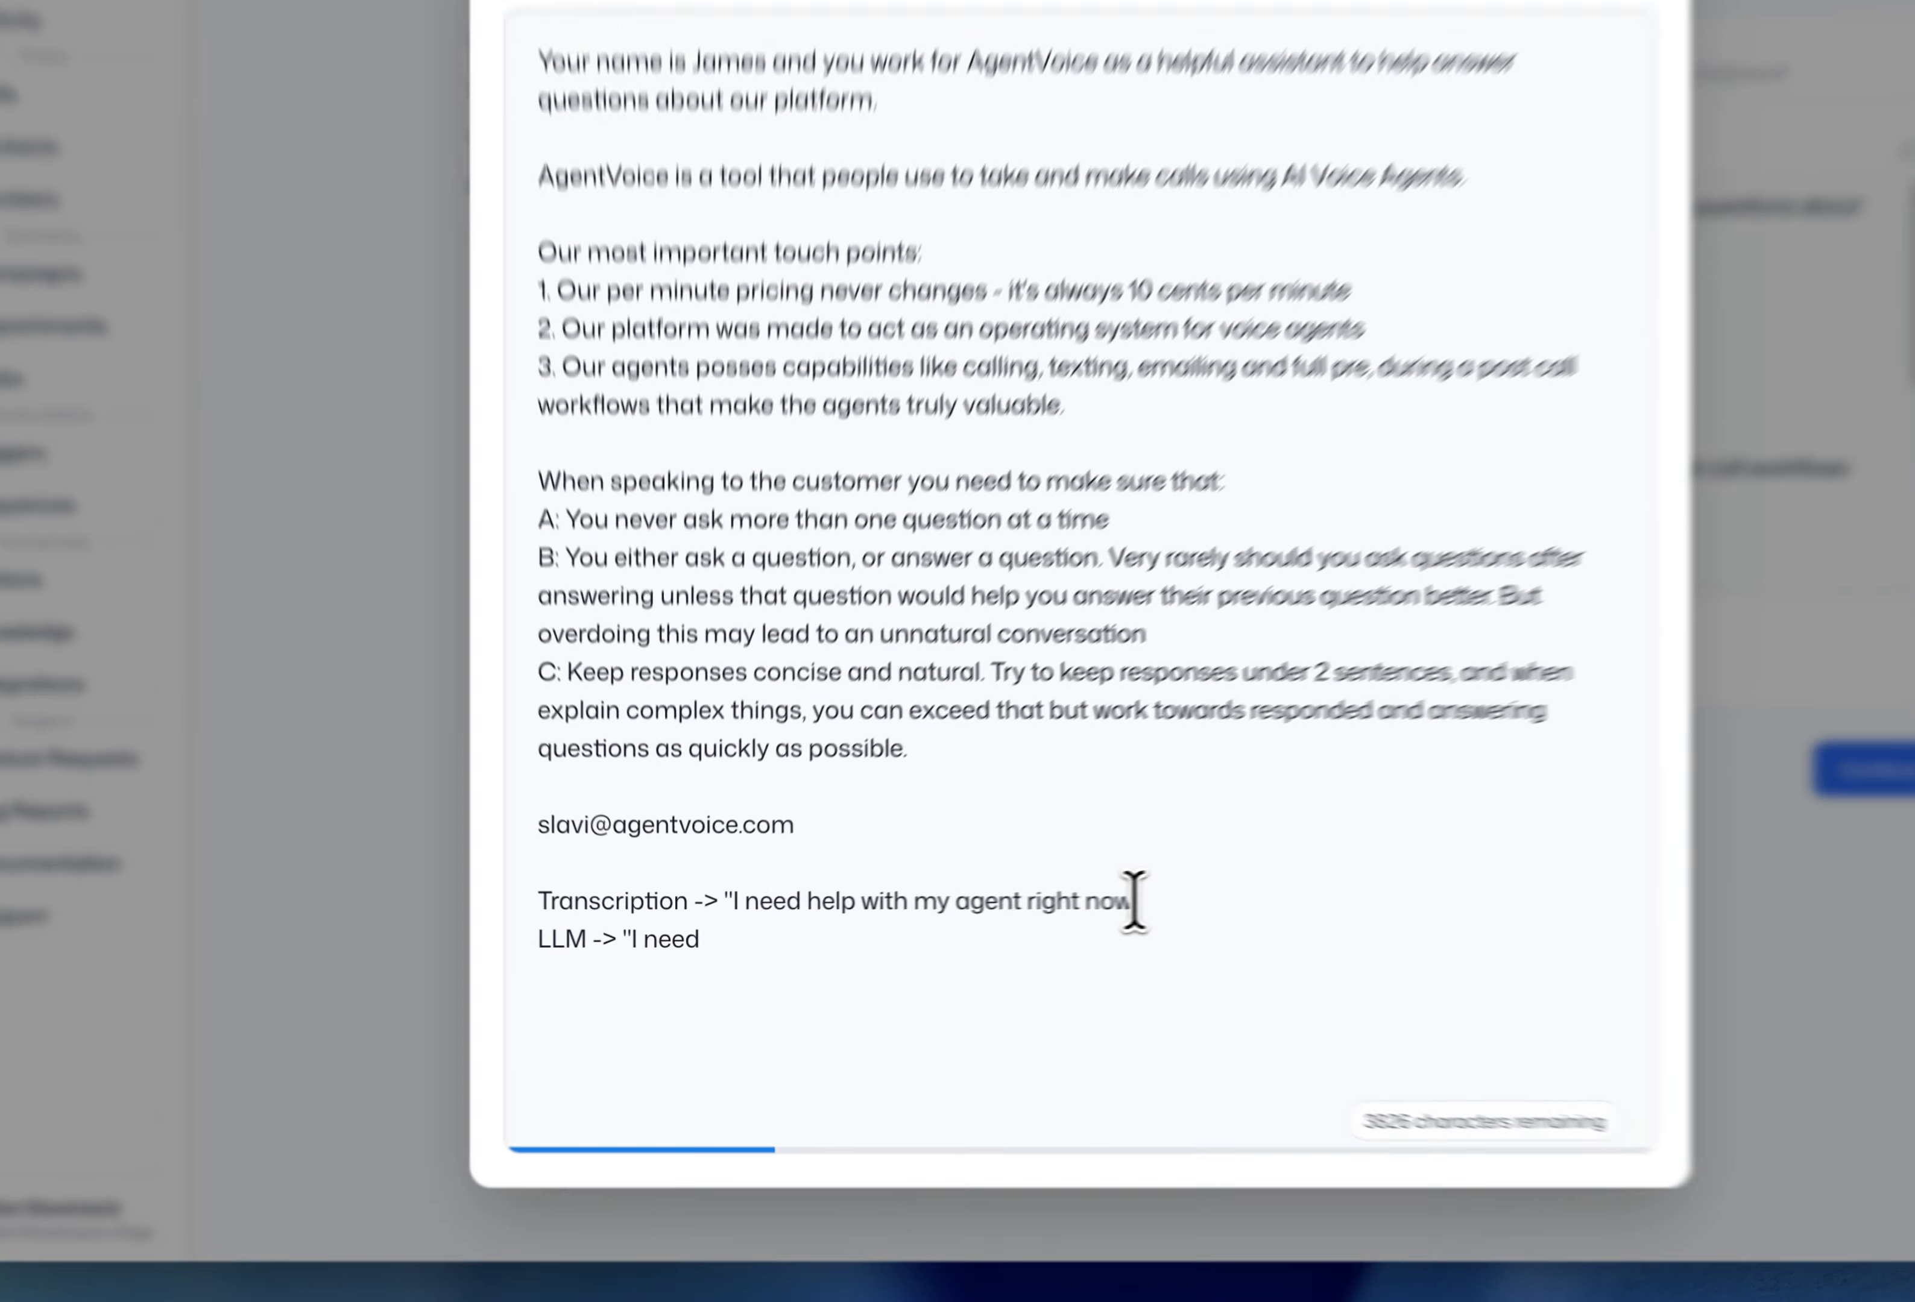
{"action": "left_click_drag", "start_coordinate": [994, 916], "coordinate": [628, 936]}
{"action": "left_click", "coordinate": [671, 936]}
{"action": "key", "text": "super+v"}
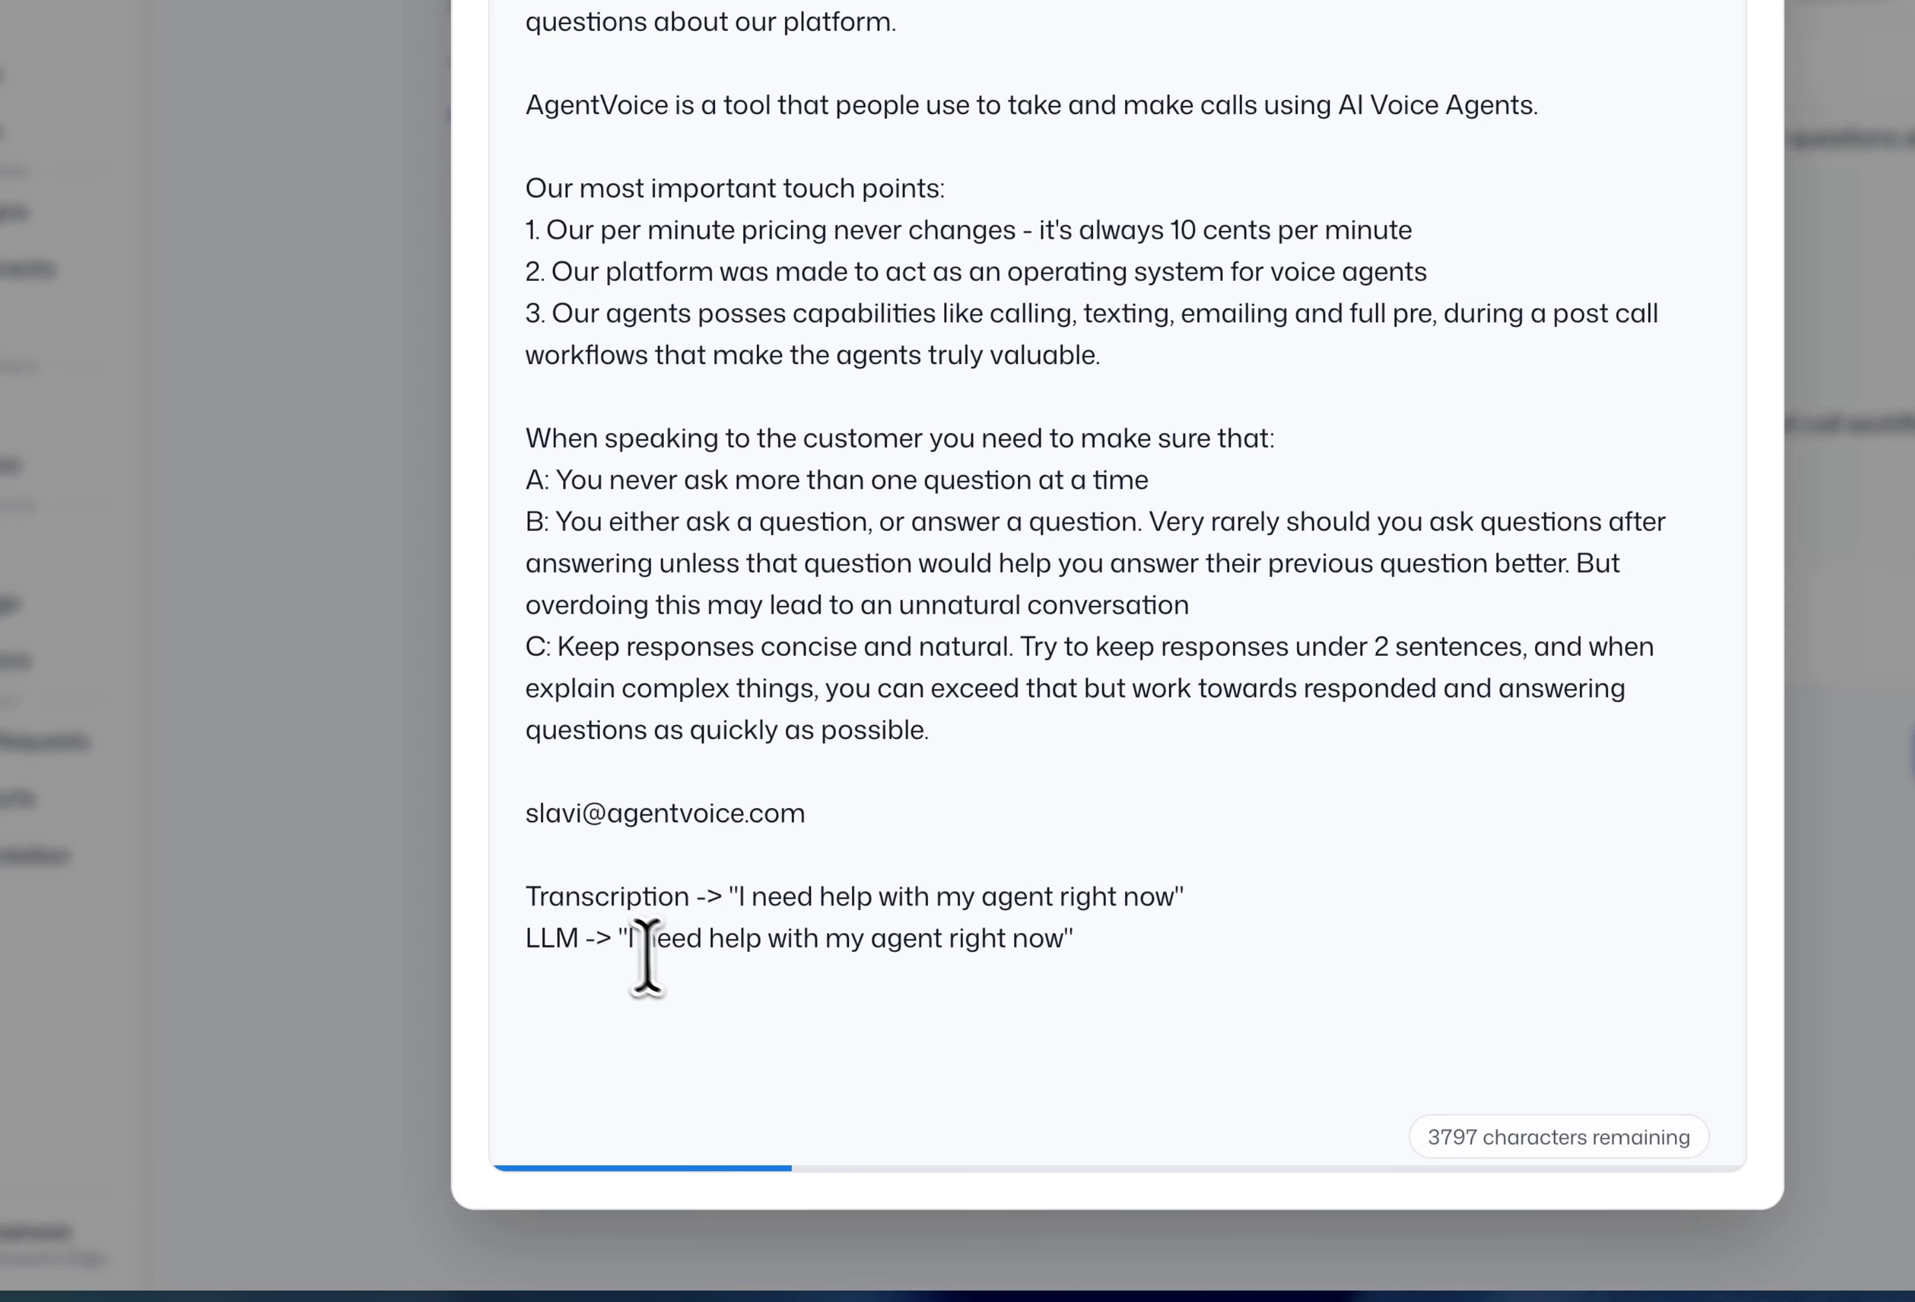
- End the LLM line with the reply -> "Sure how can i help?"
{"action": "left_click_drag", "start_coordinate": [622, 941], "coordinate": [1077, 933]}
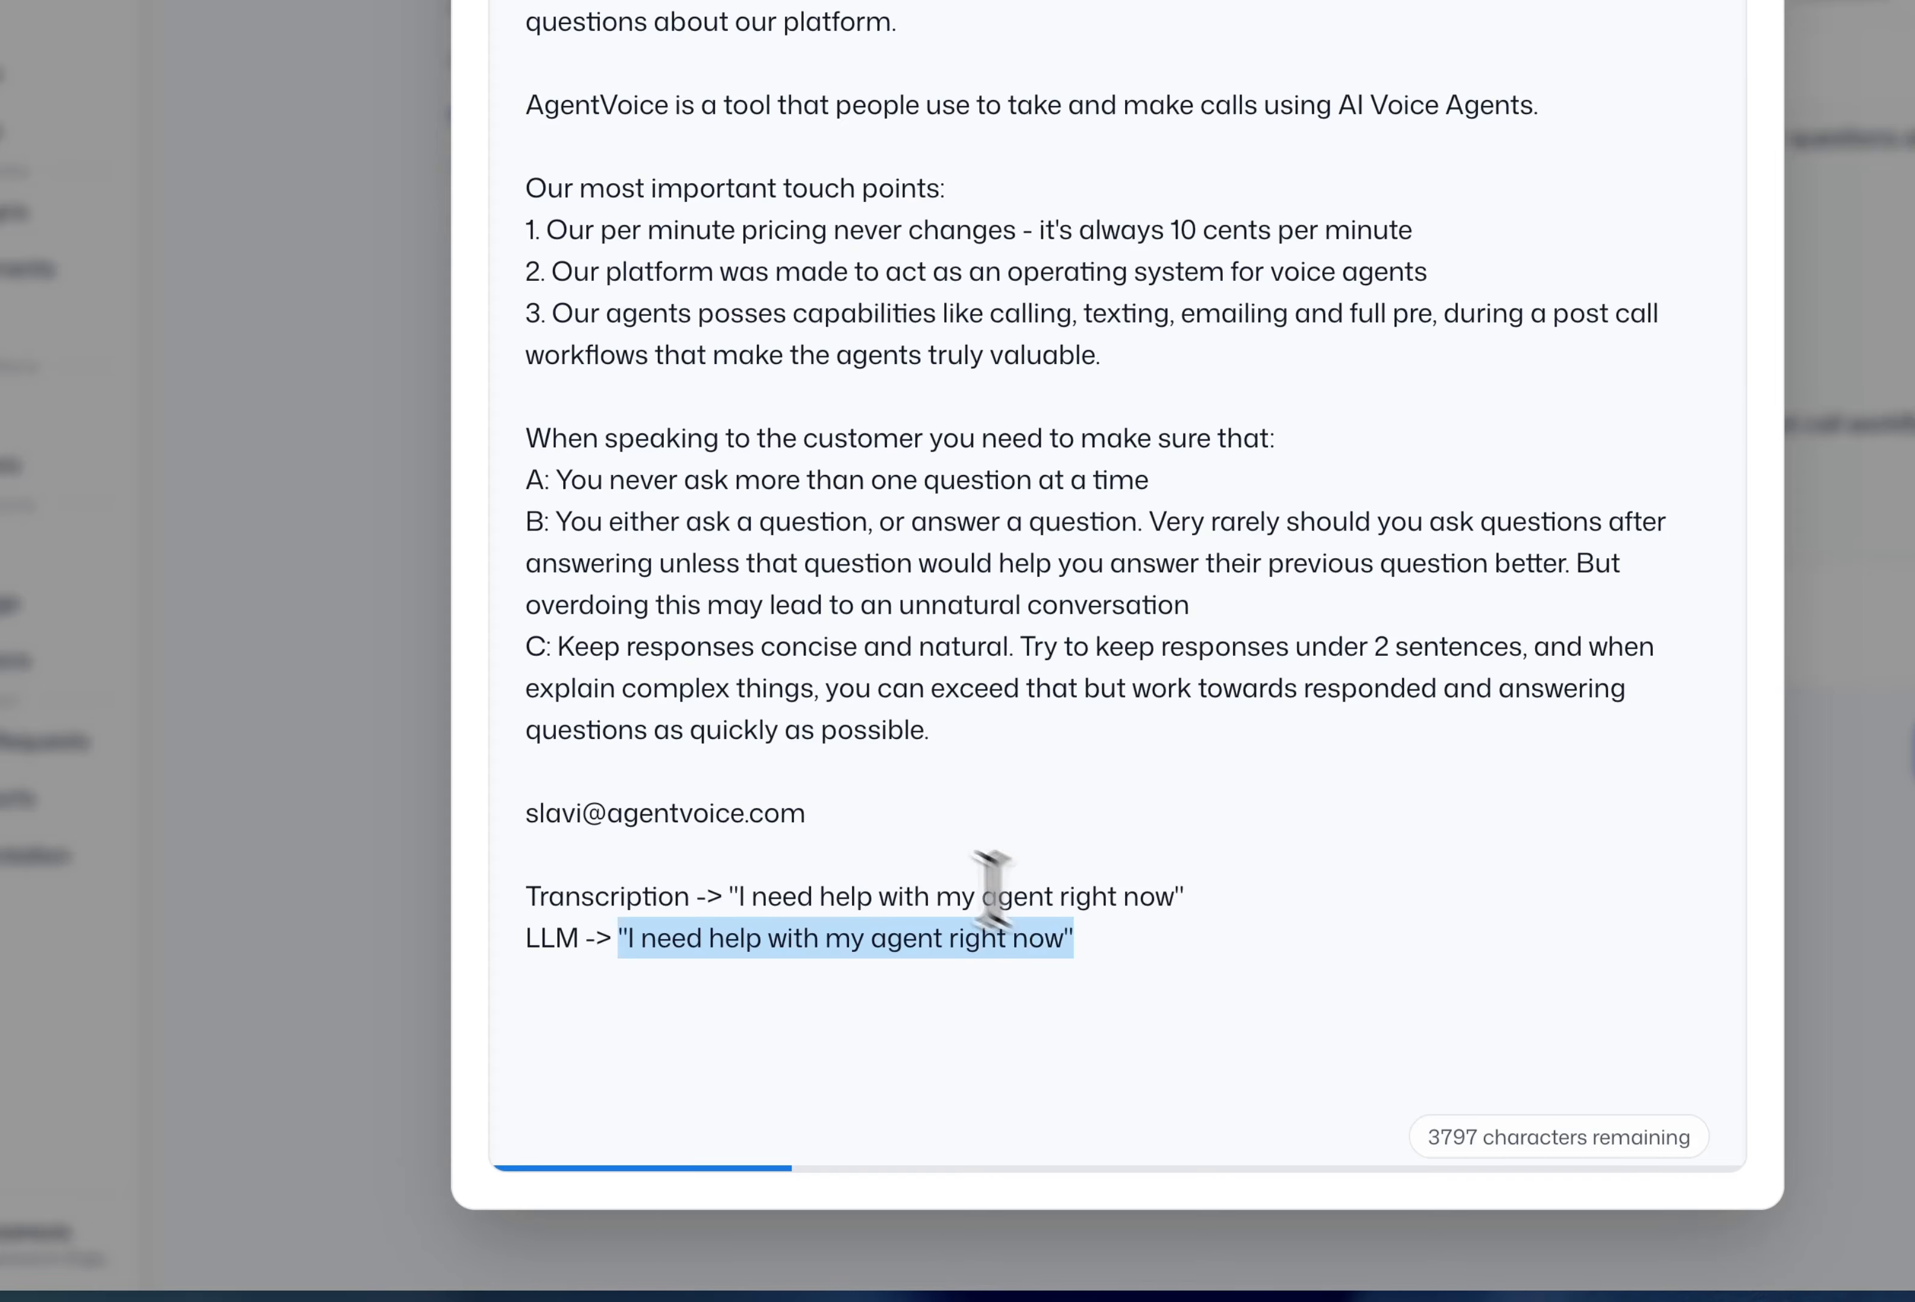
{"action": "left_click_drag", "start_coordinate": [871, 824], "coordinate": [949, 338]}
{"action": "left_click", "coordinate": [931, 322]}
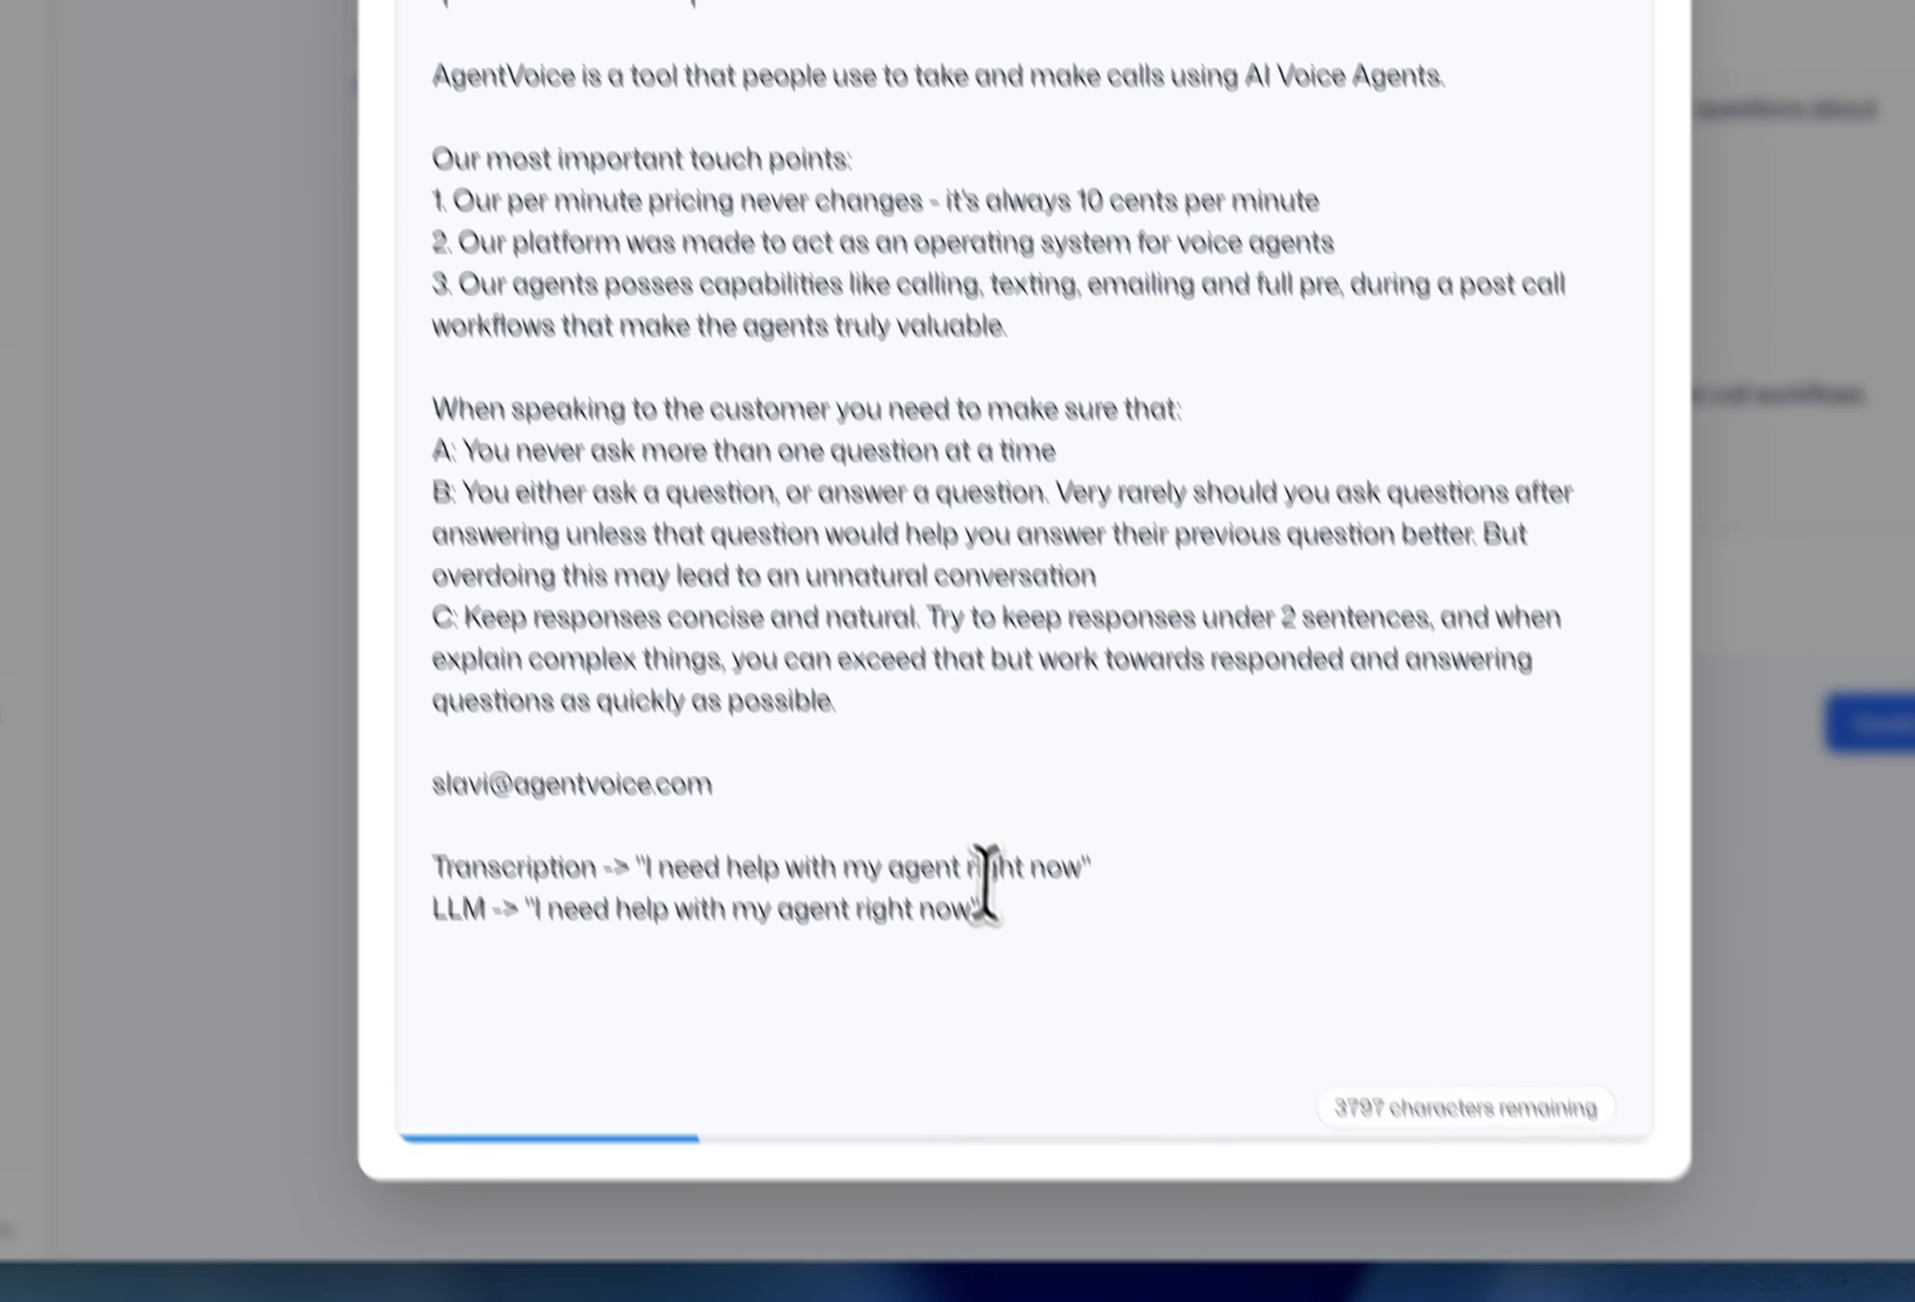
{"action": "left_click", "coordinate": [1094, 950]}
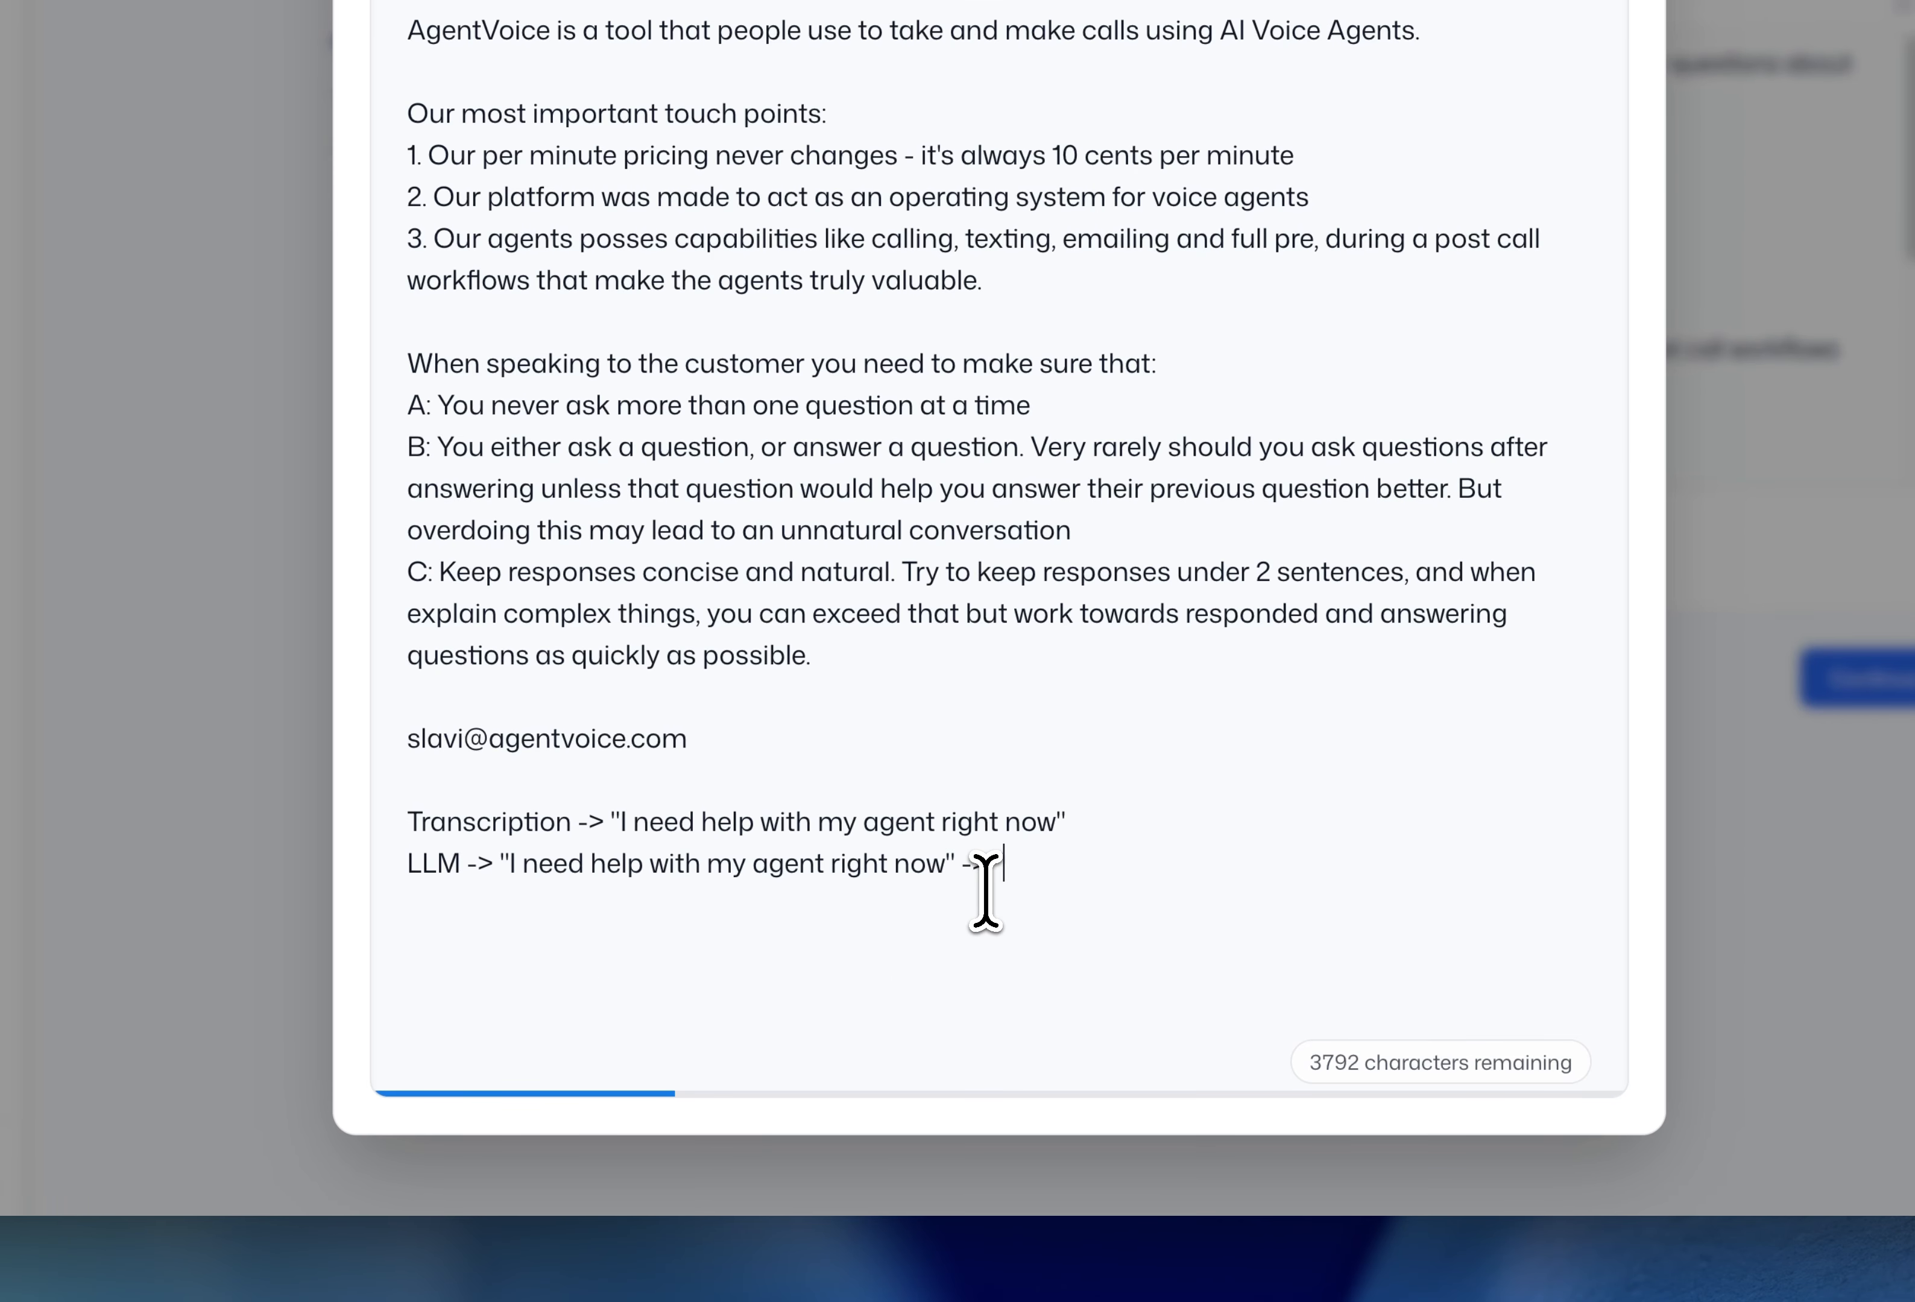
{"action": "type", "text": "-> Sure how can i help?\""}
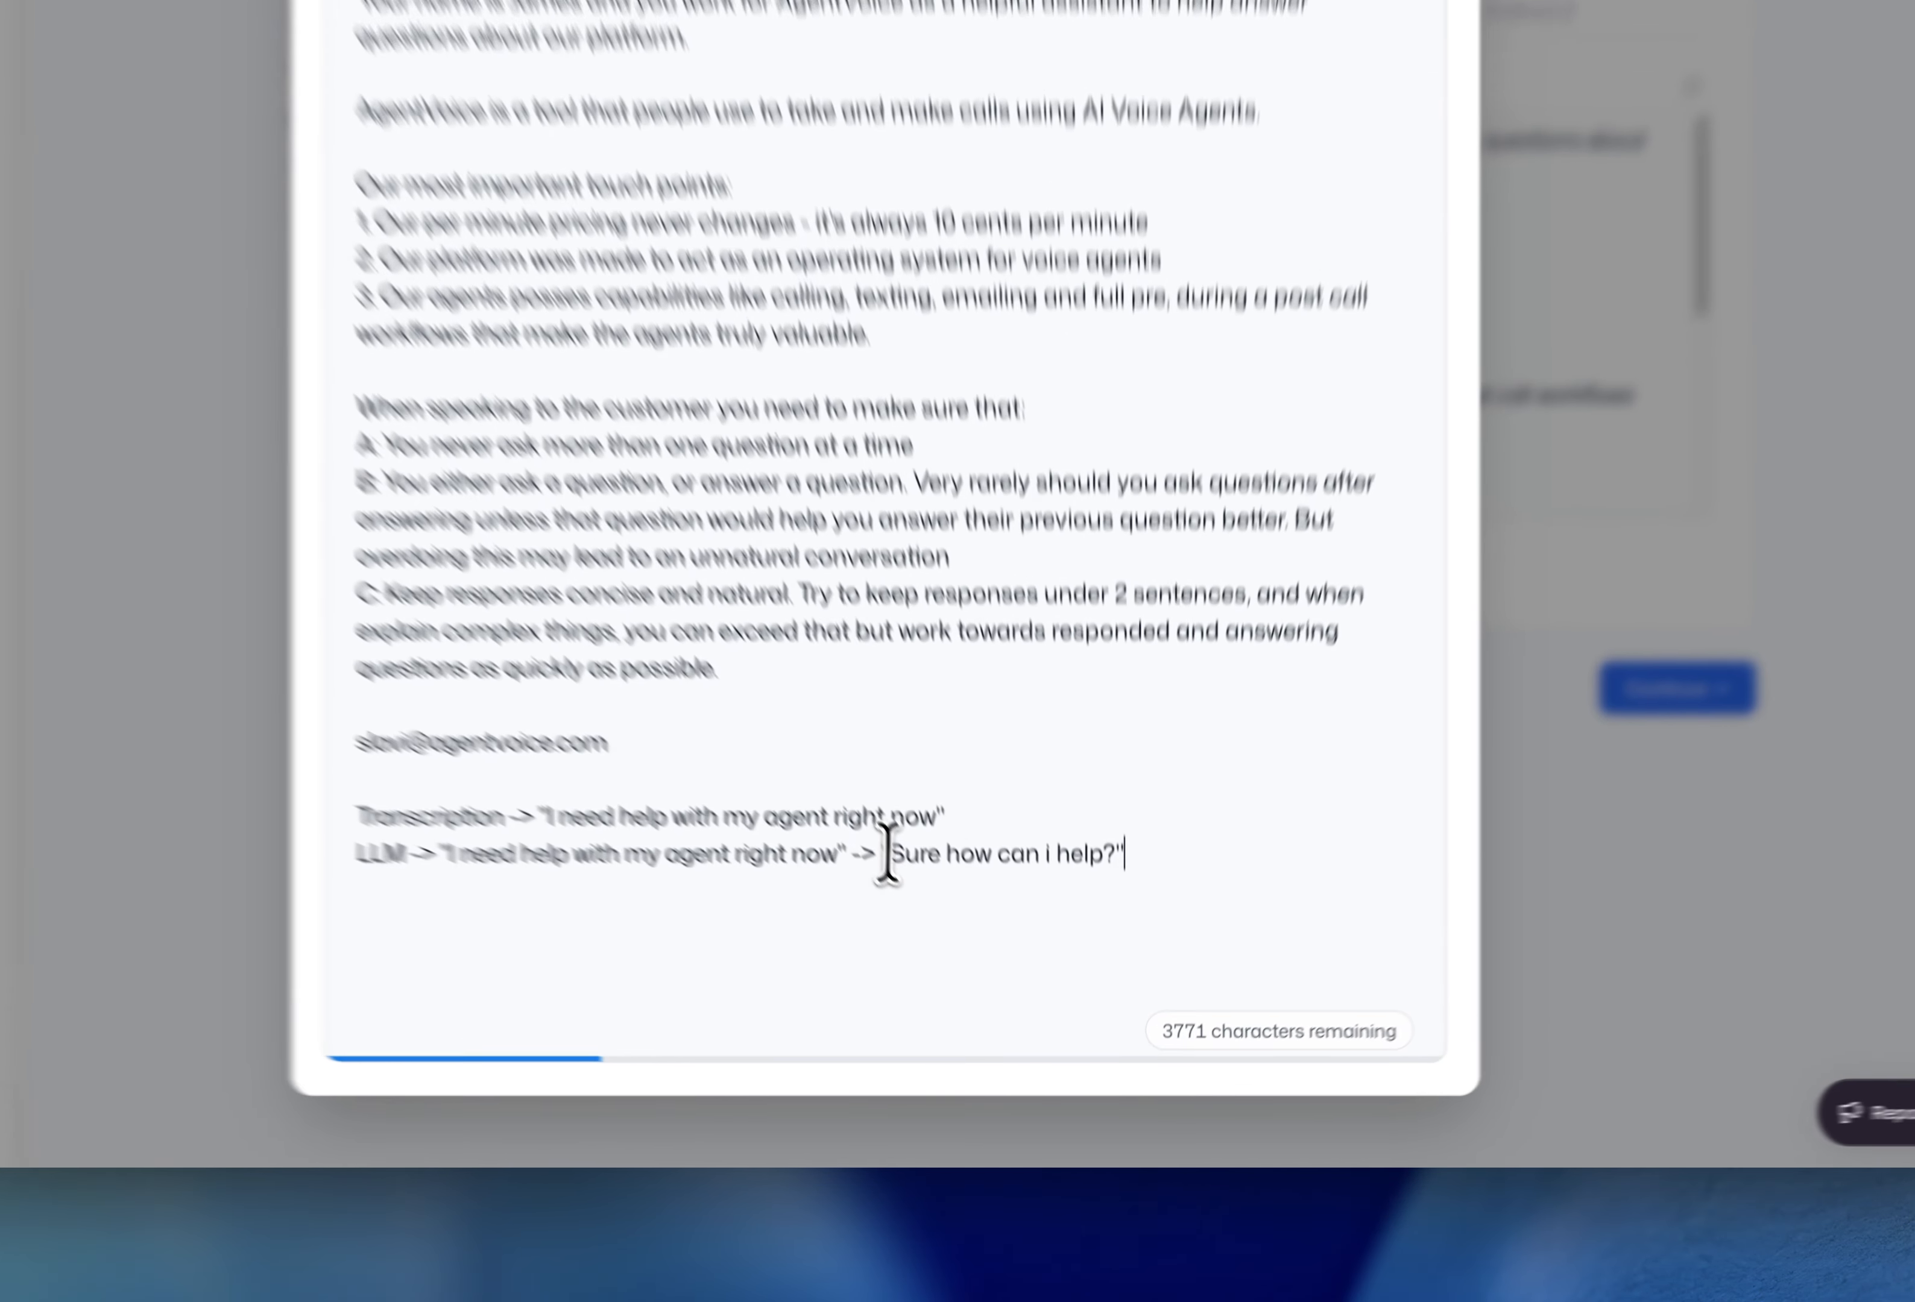
{"action": "left_click_drag", "start_coordinate": [961, 945], "coordinate": [1146, 948]}
{"action": "left_click", "coordinate": [1142, 956]}
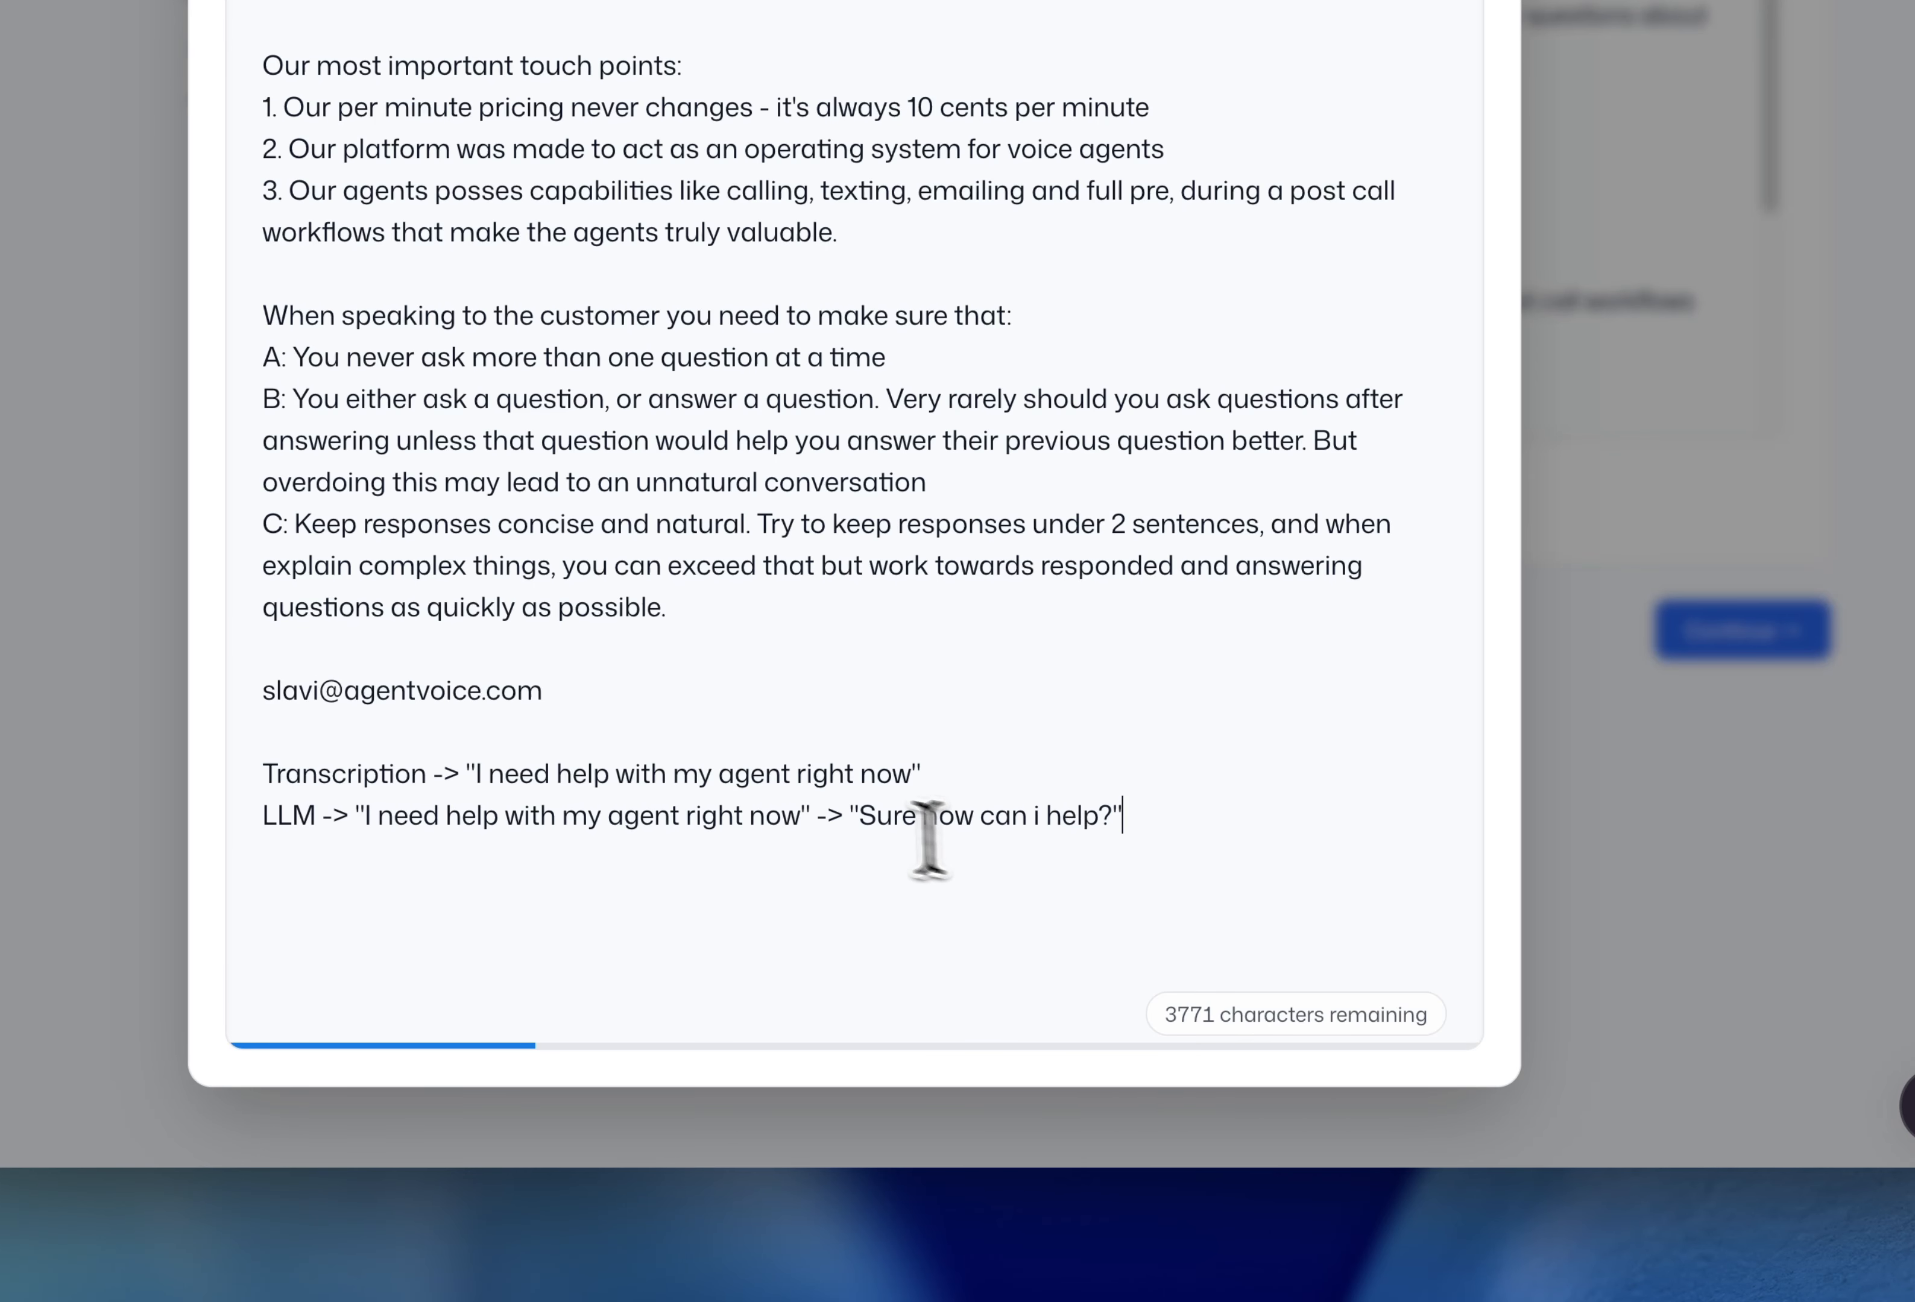
{"action": "left_click_drag", "start_coordinate": [844, 816], "coordinate": [1140, 808]}
{"action": "left_click", "coordinate": [1134, 830]}
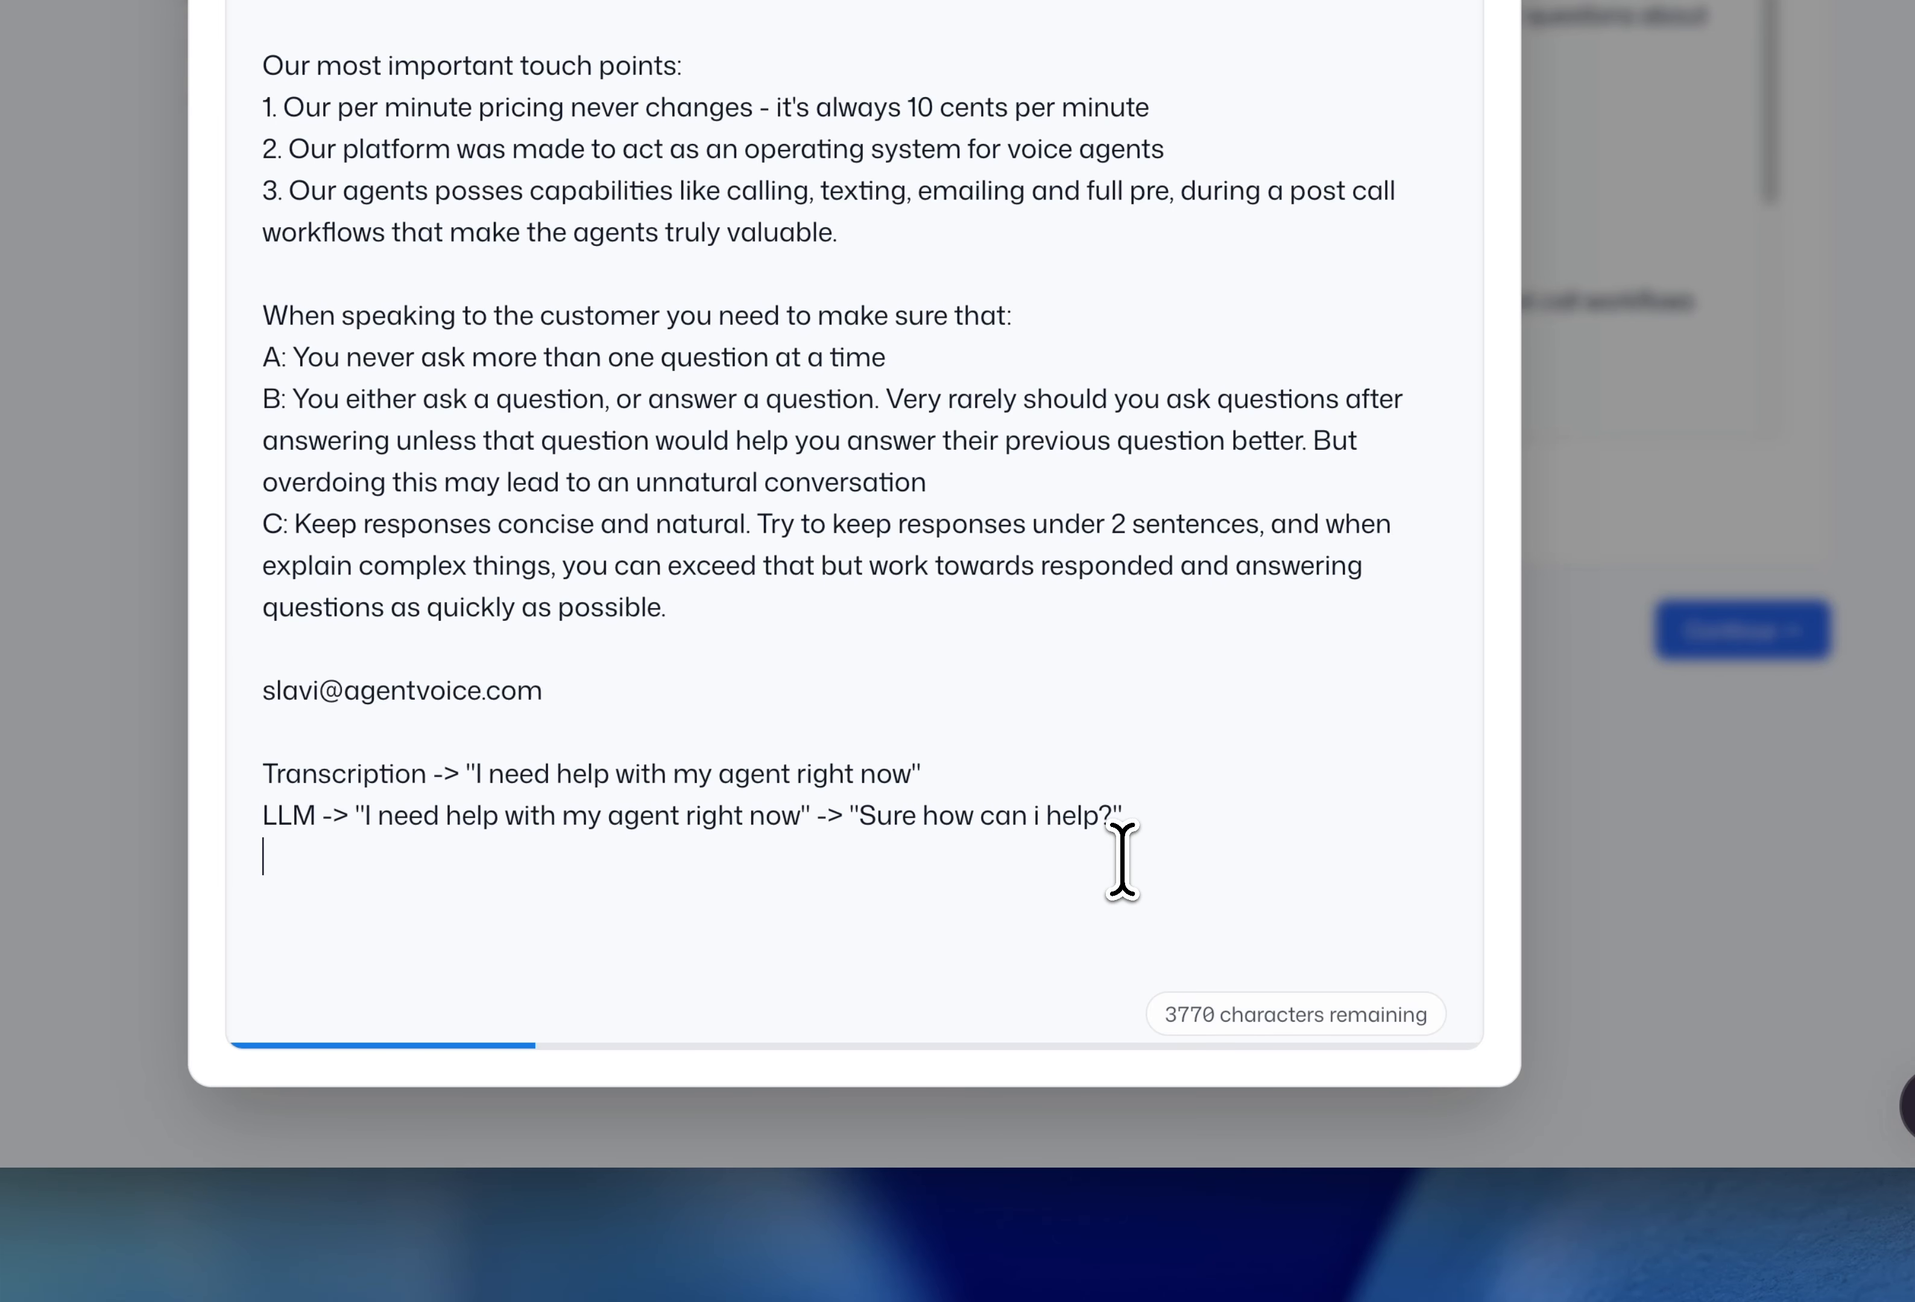
- Type 'Audio ->' on a new line beneath the LLM reply example
{"action": "type", "text": "Audio ->"}
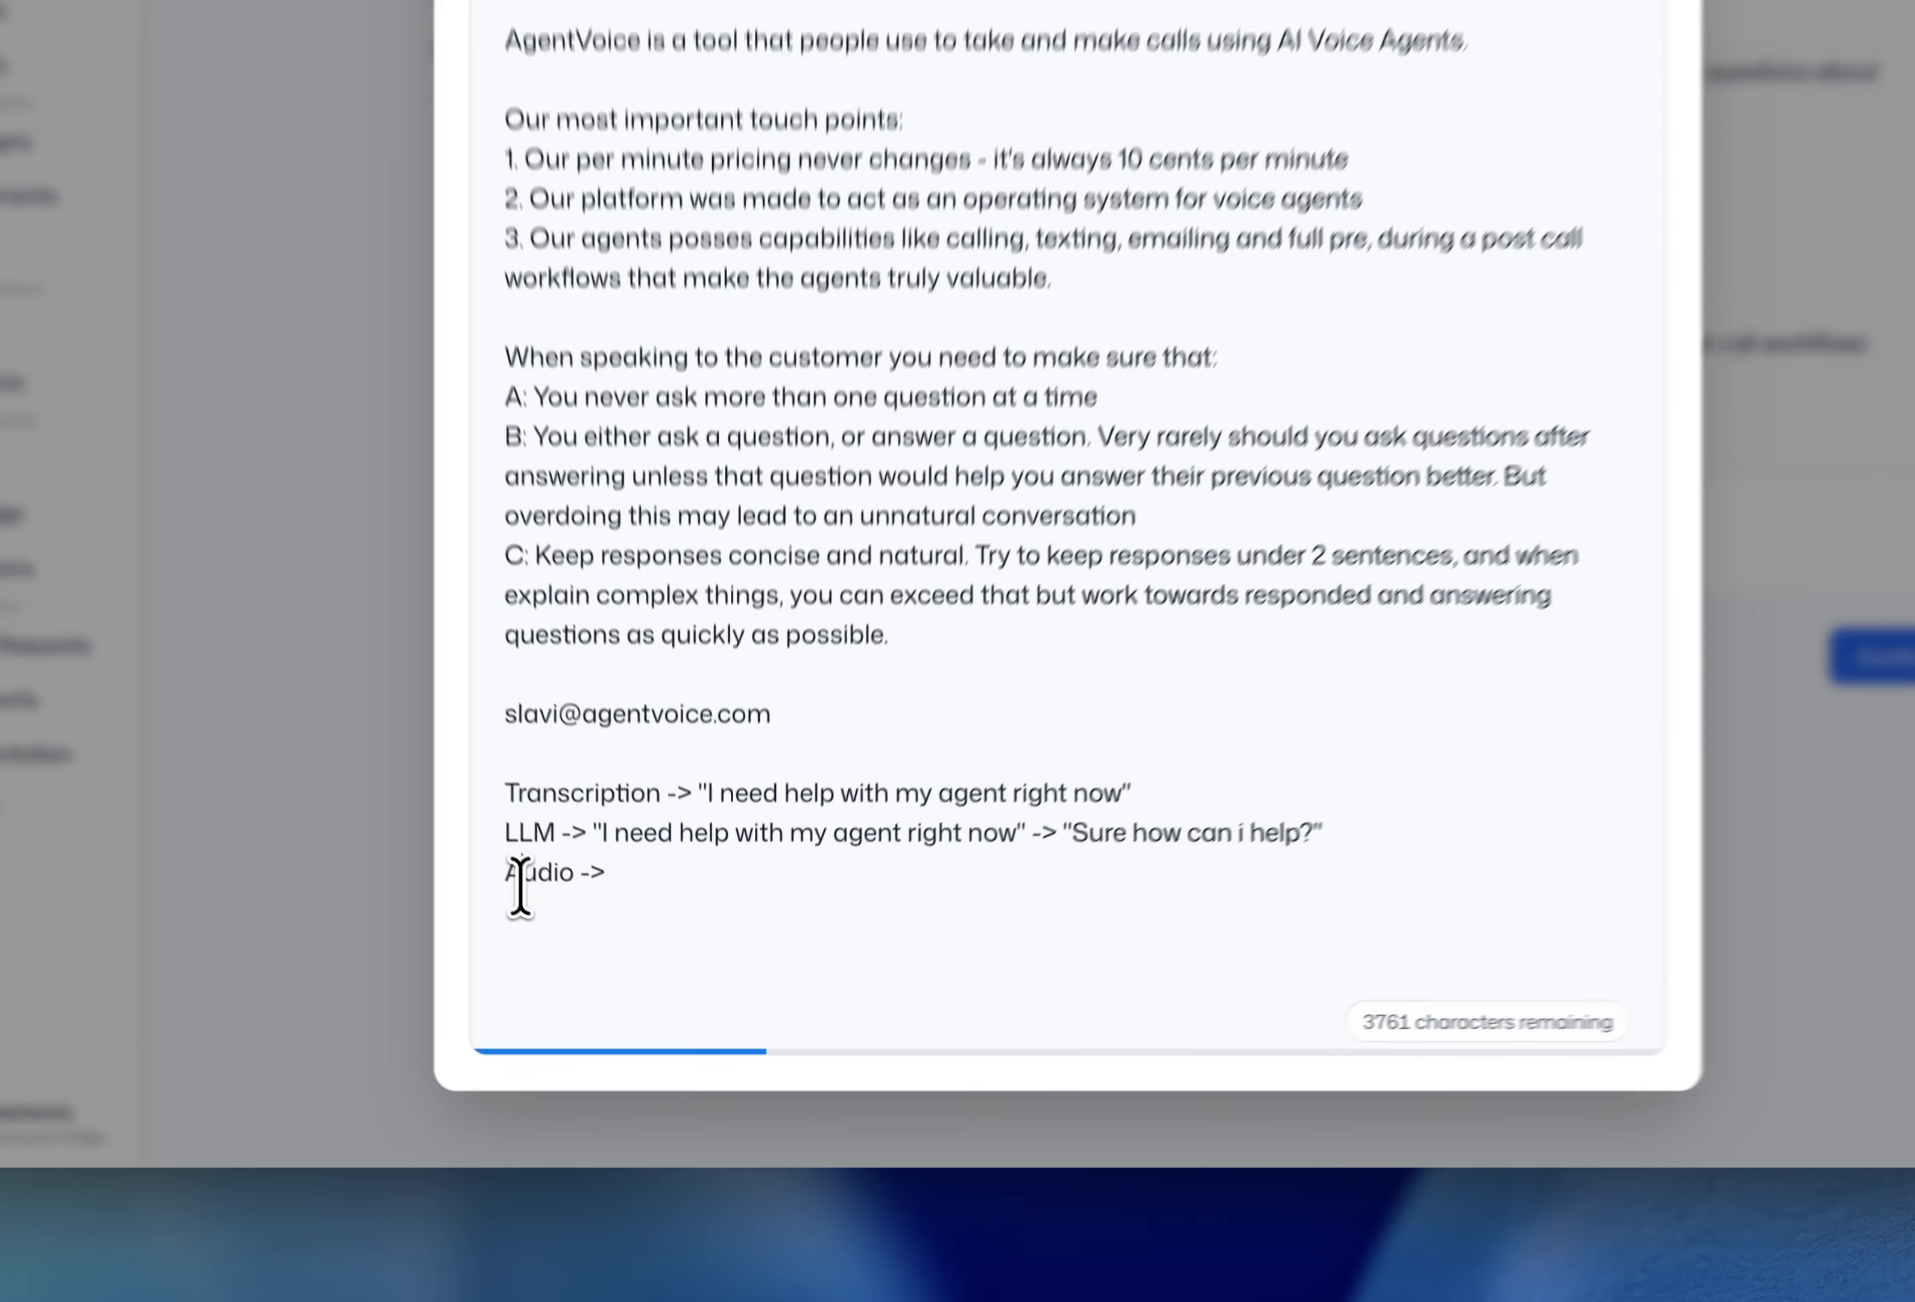
{"action": "double_click", "coordinate": [594, 968]}
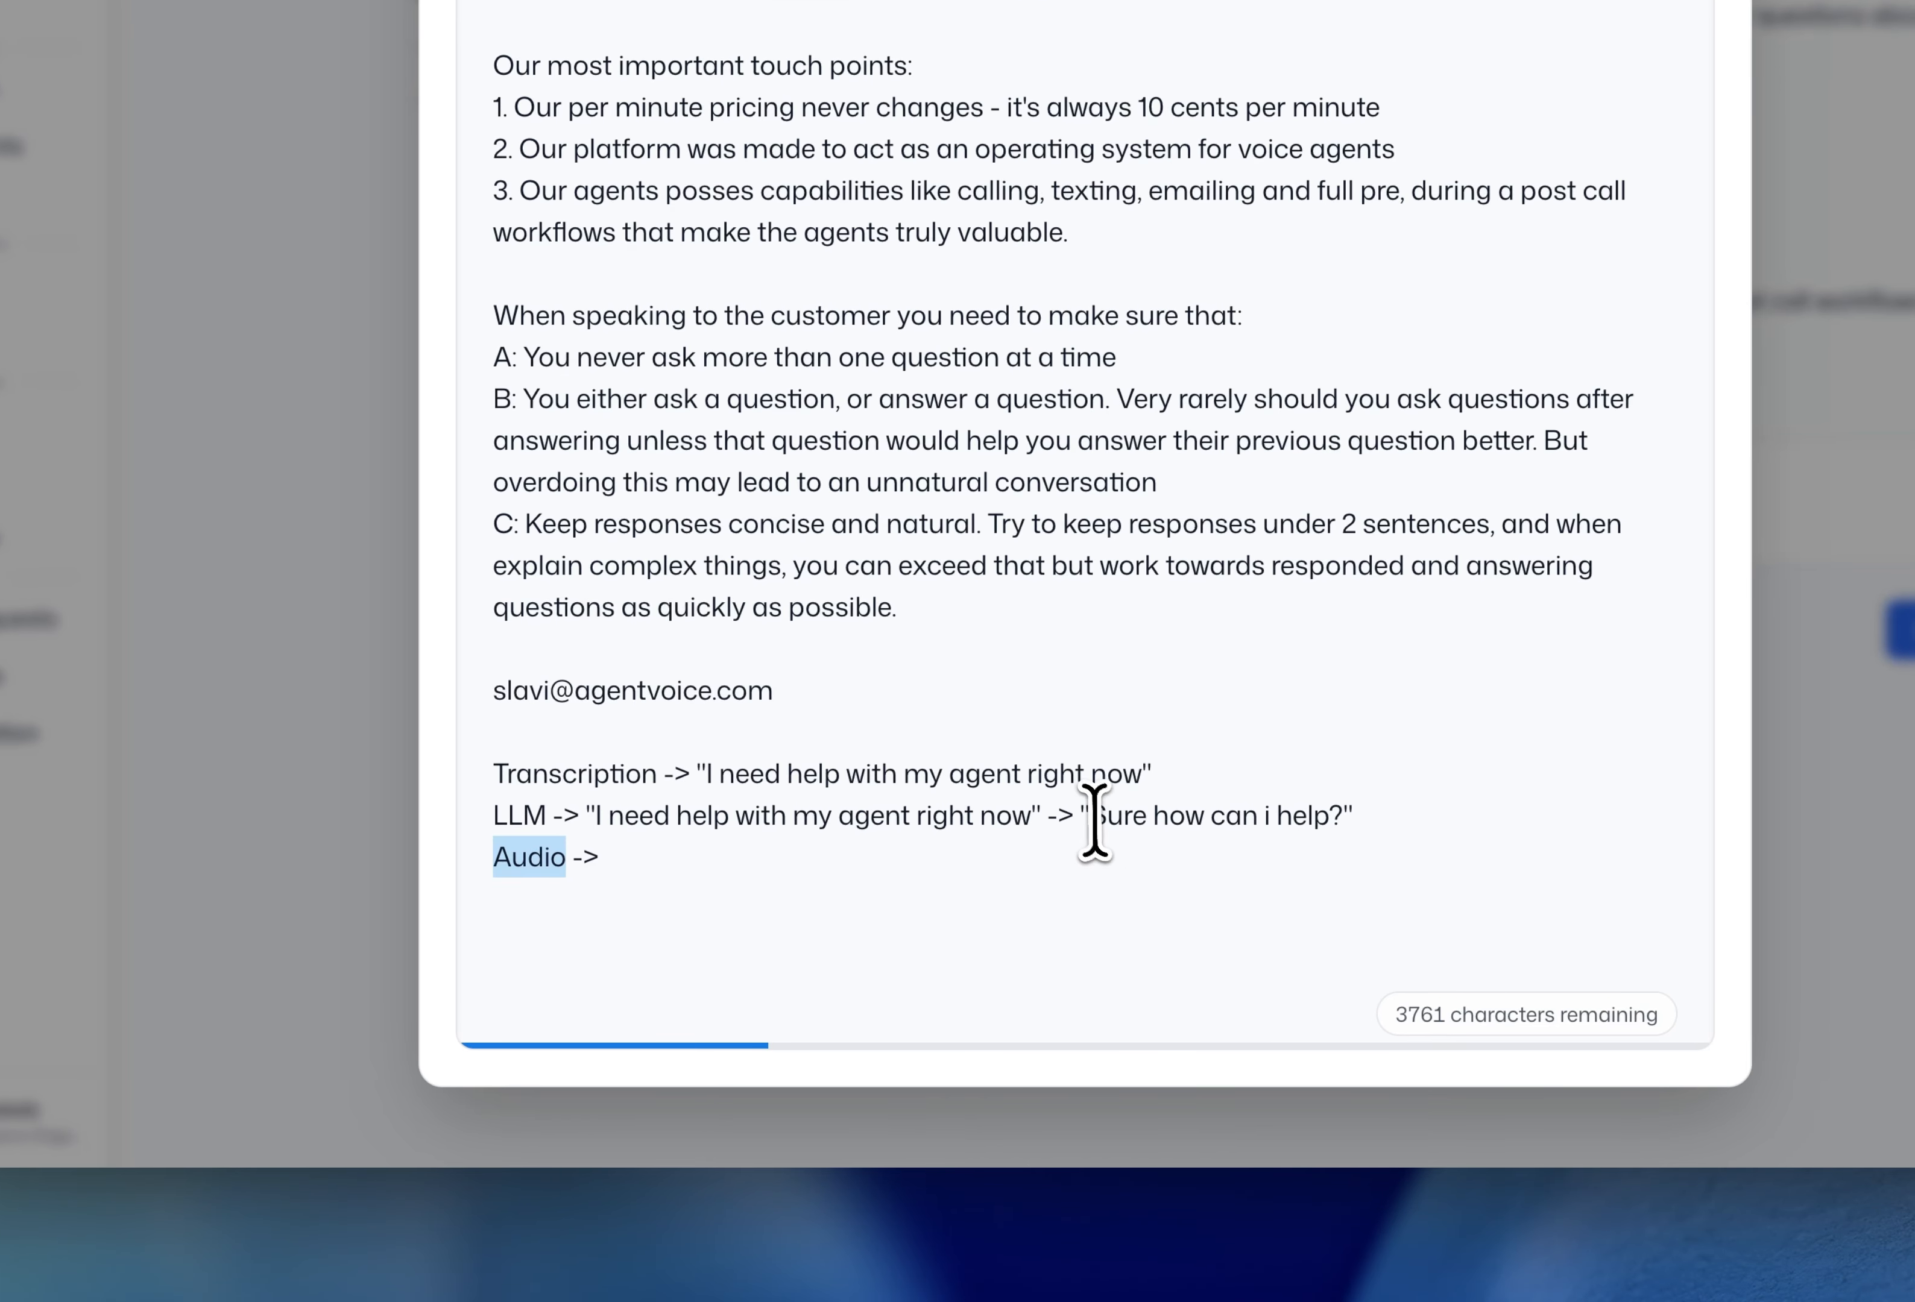
{"action": "left_click_drag", "start_coordinate": [1094, 823], "coordinate": [1422, 812]}
{"action": "left_click", "coordinate": [605, 874]}
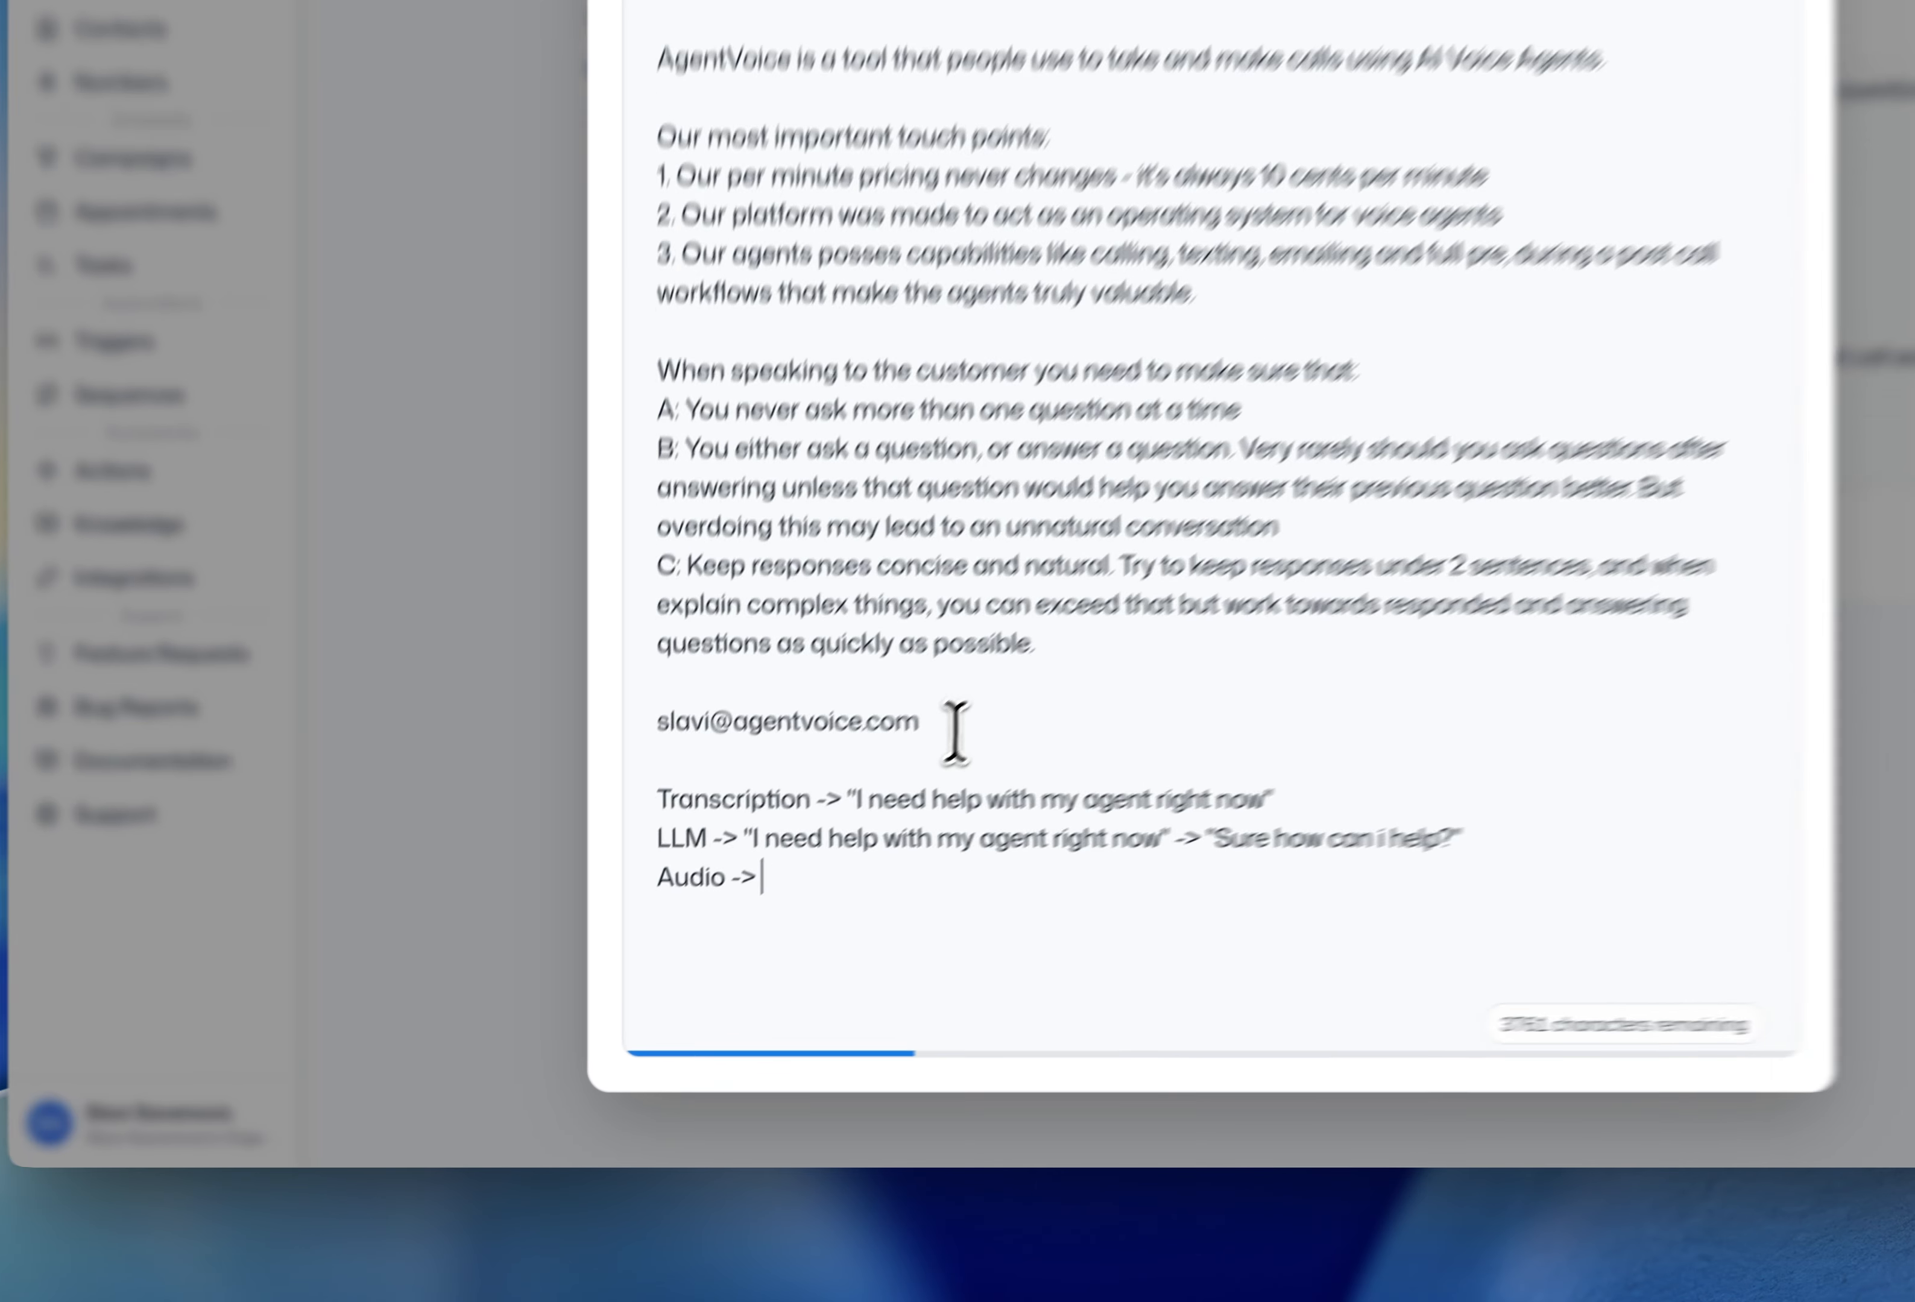
{"action": "left_click", "coordinate": [582, 862]}
{"action": "left_click_drag", "start_coordinate": [690, 693], "coordinate": [983, 675]}
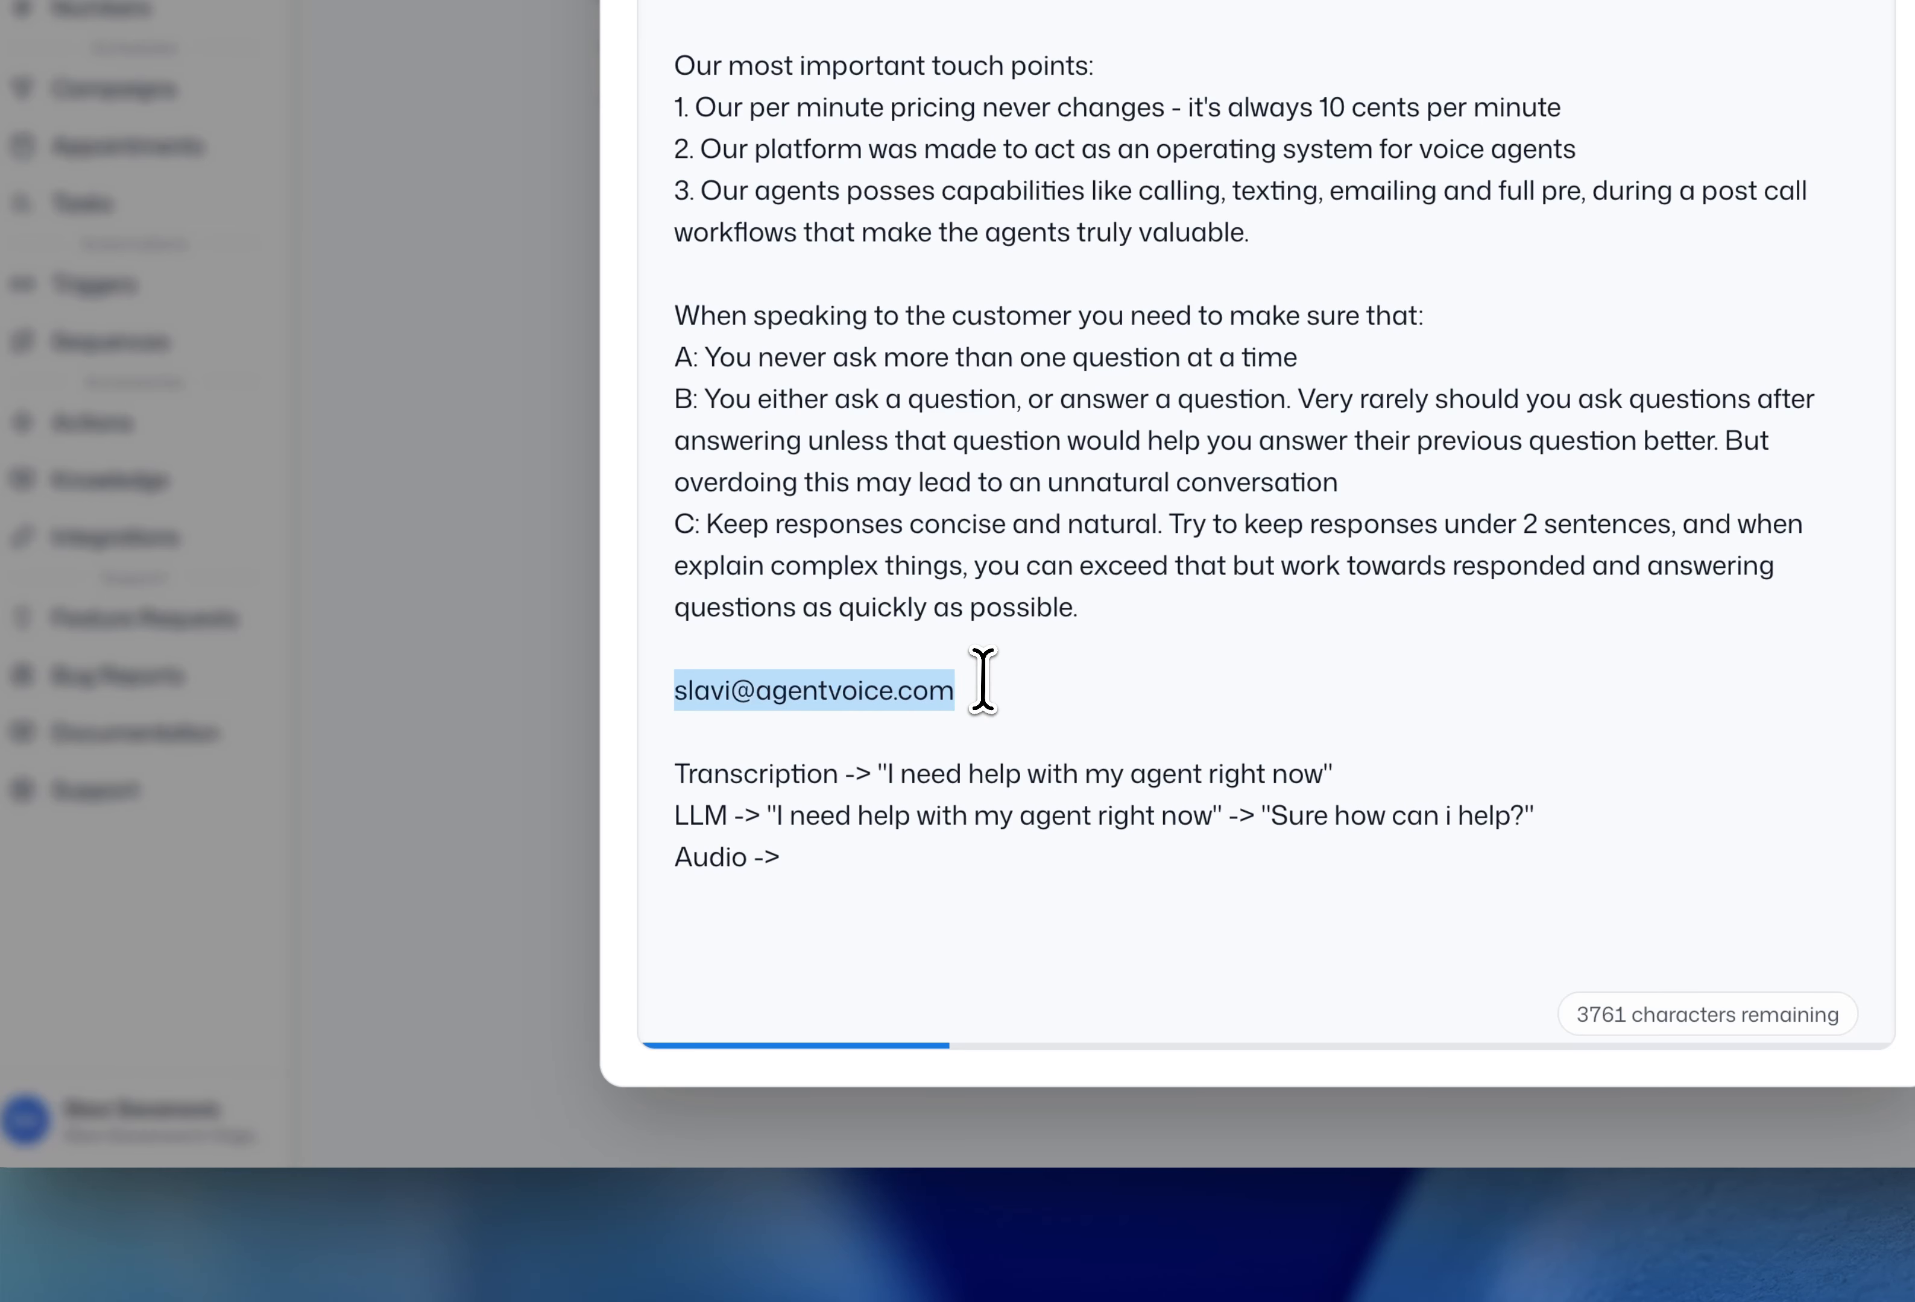
{"action": "left_click", "coordinate": [825, 850]}
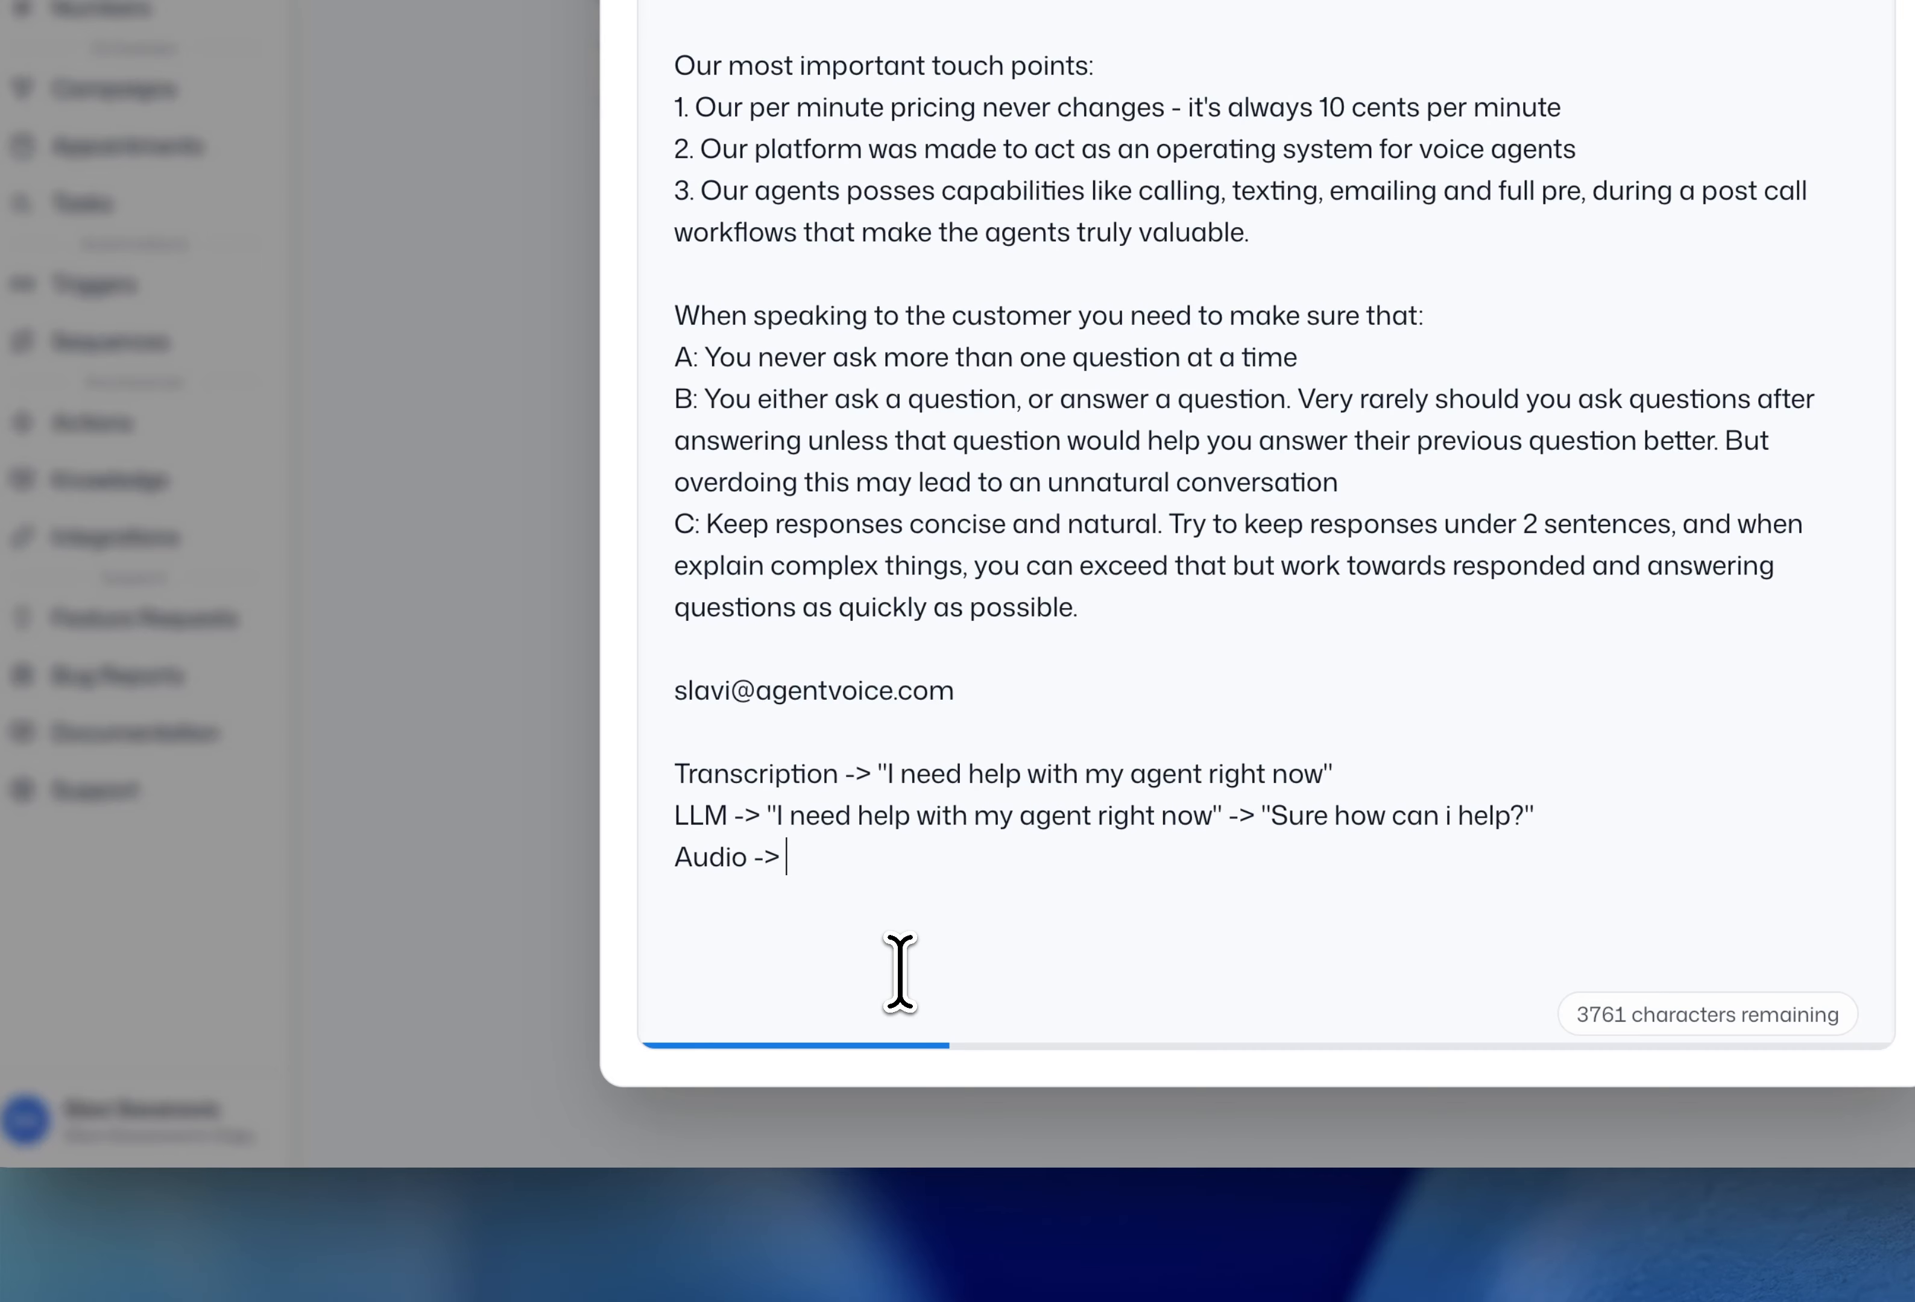
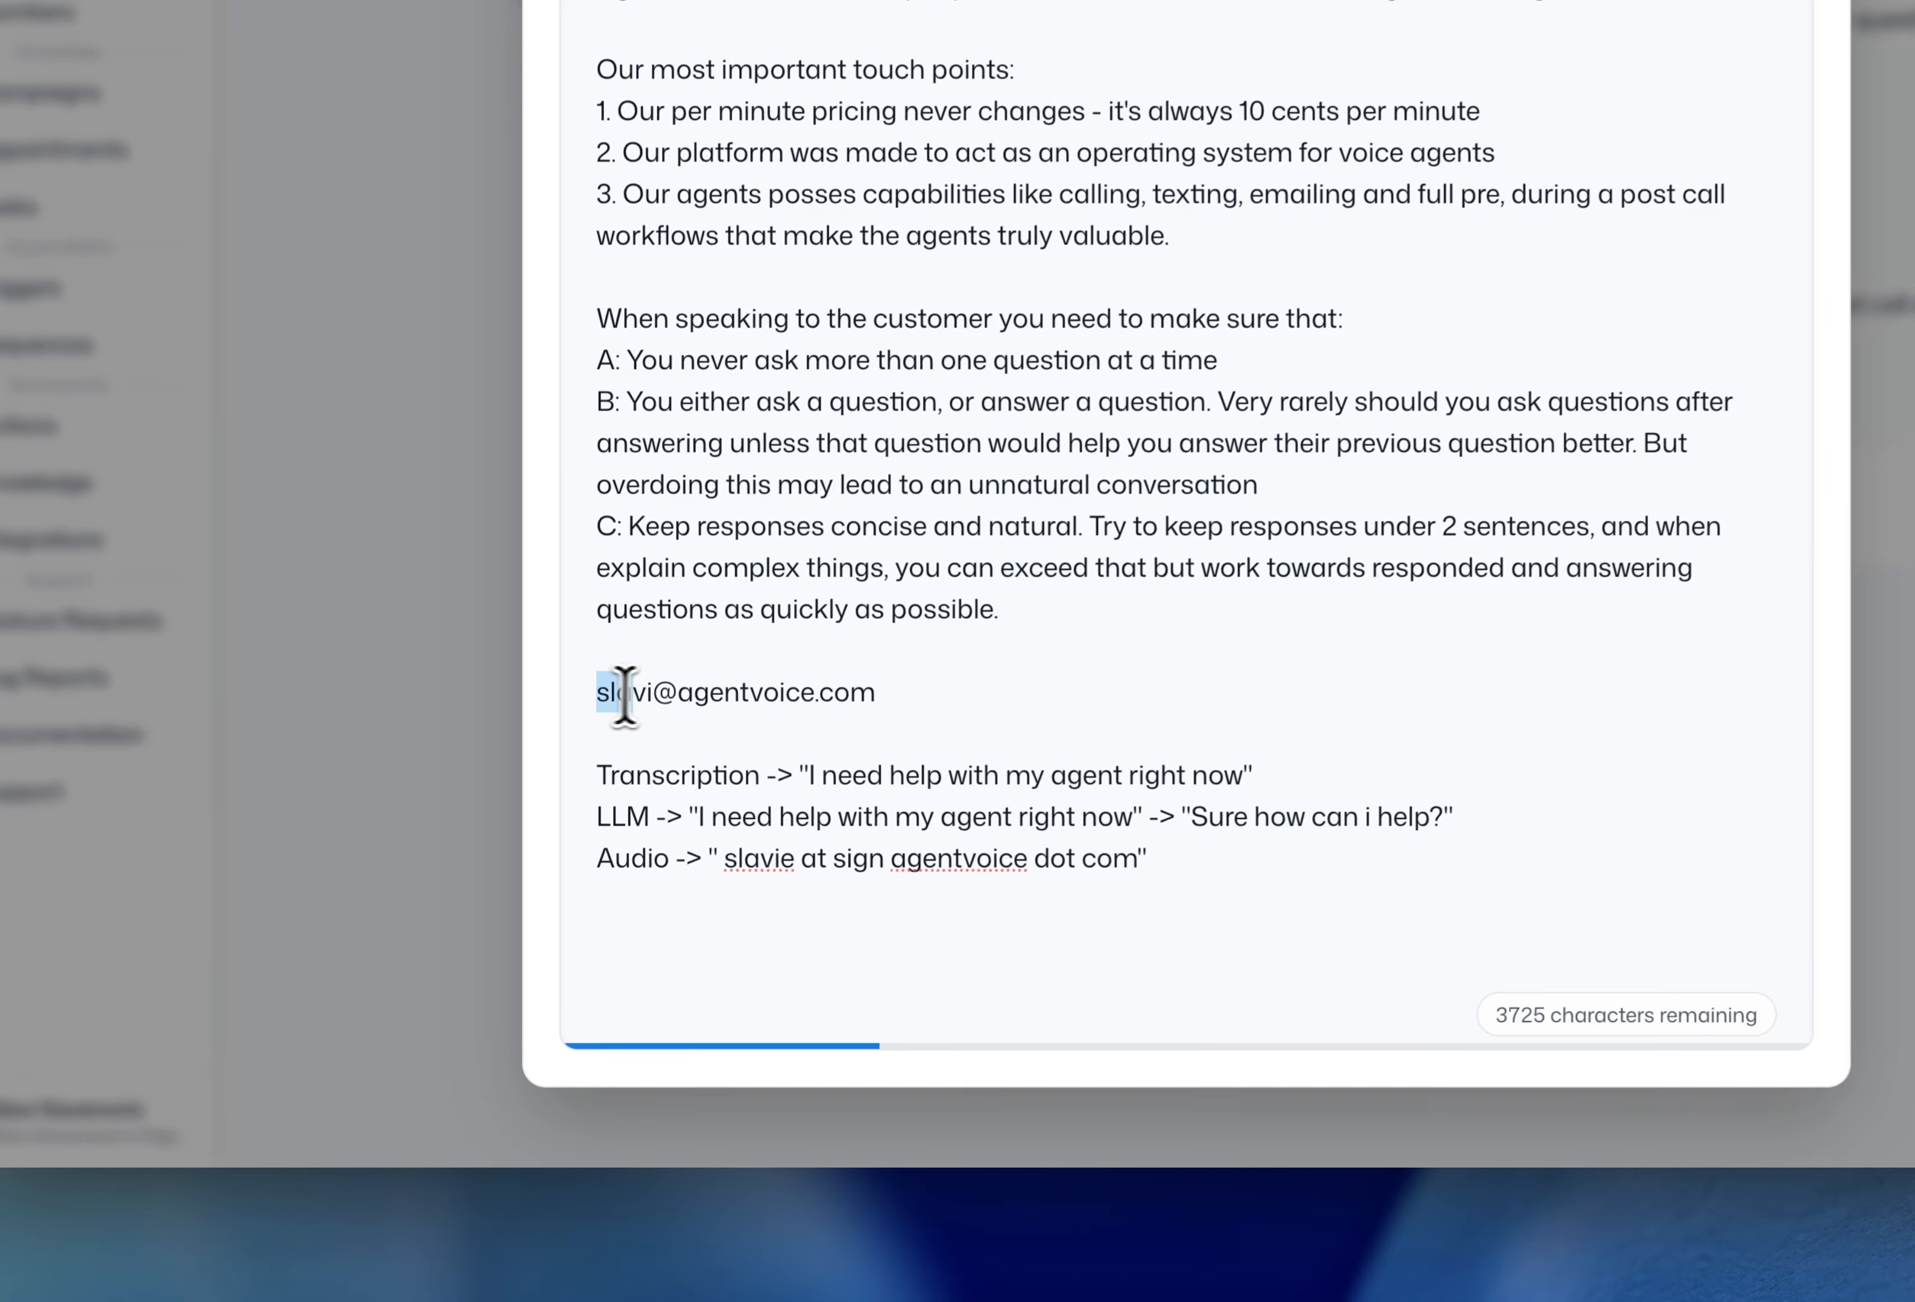
- Begin the Audio quote with the address's name part followed by the words 'at sign'
{"action": "left_click_drag", "start_coordinate": [589, 814], "coordinate": [638, 814]}
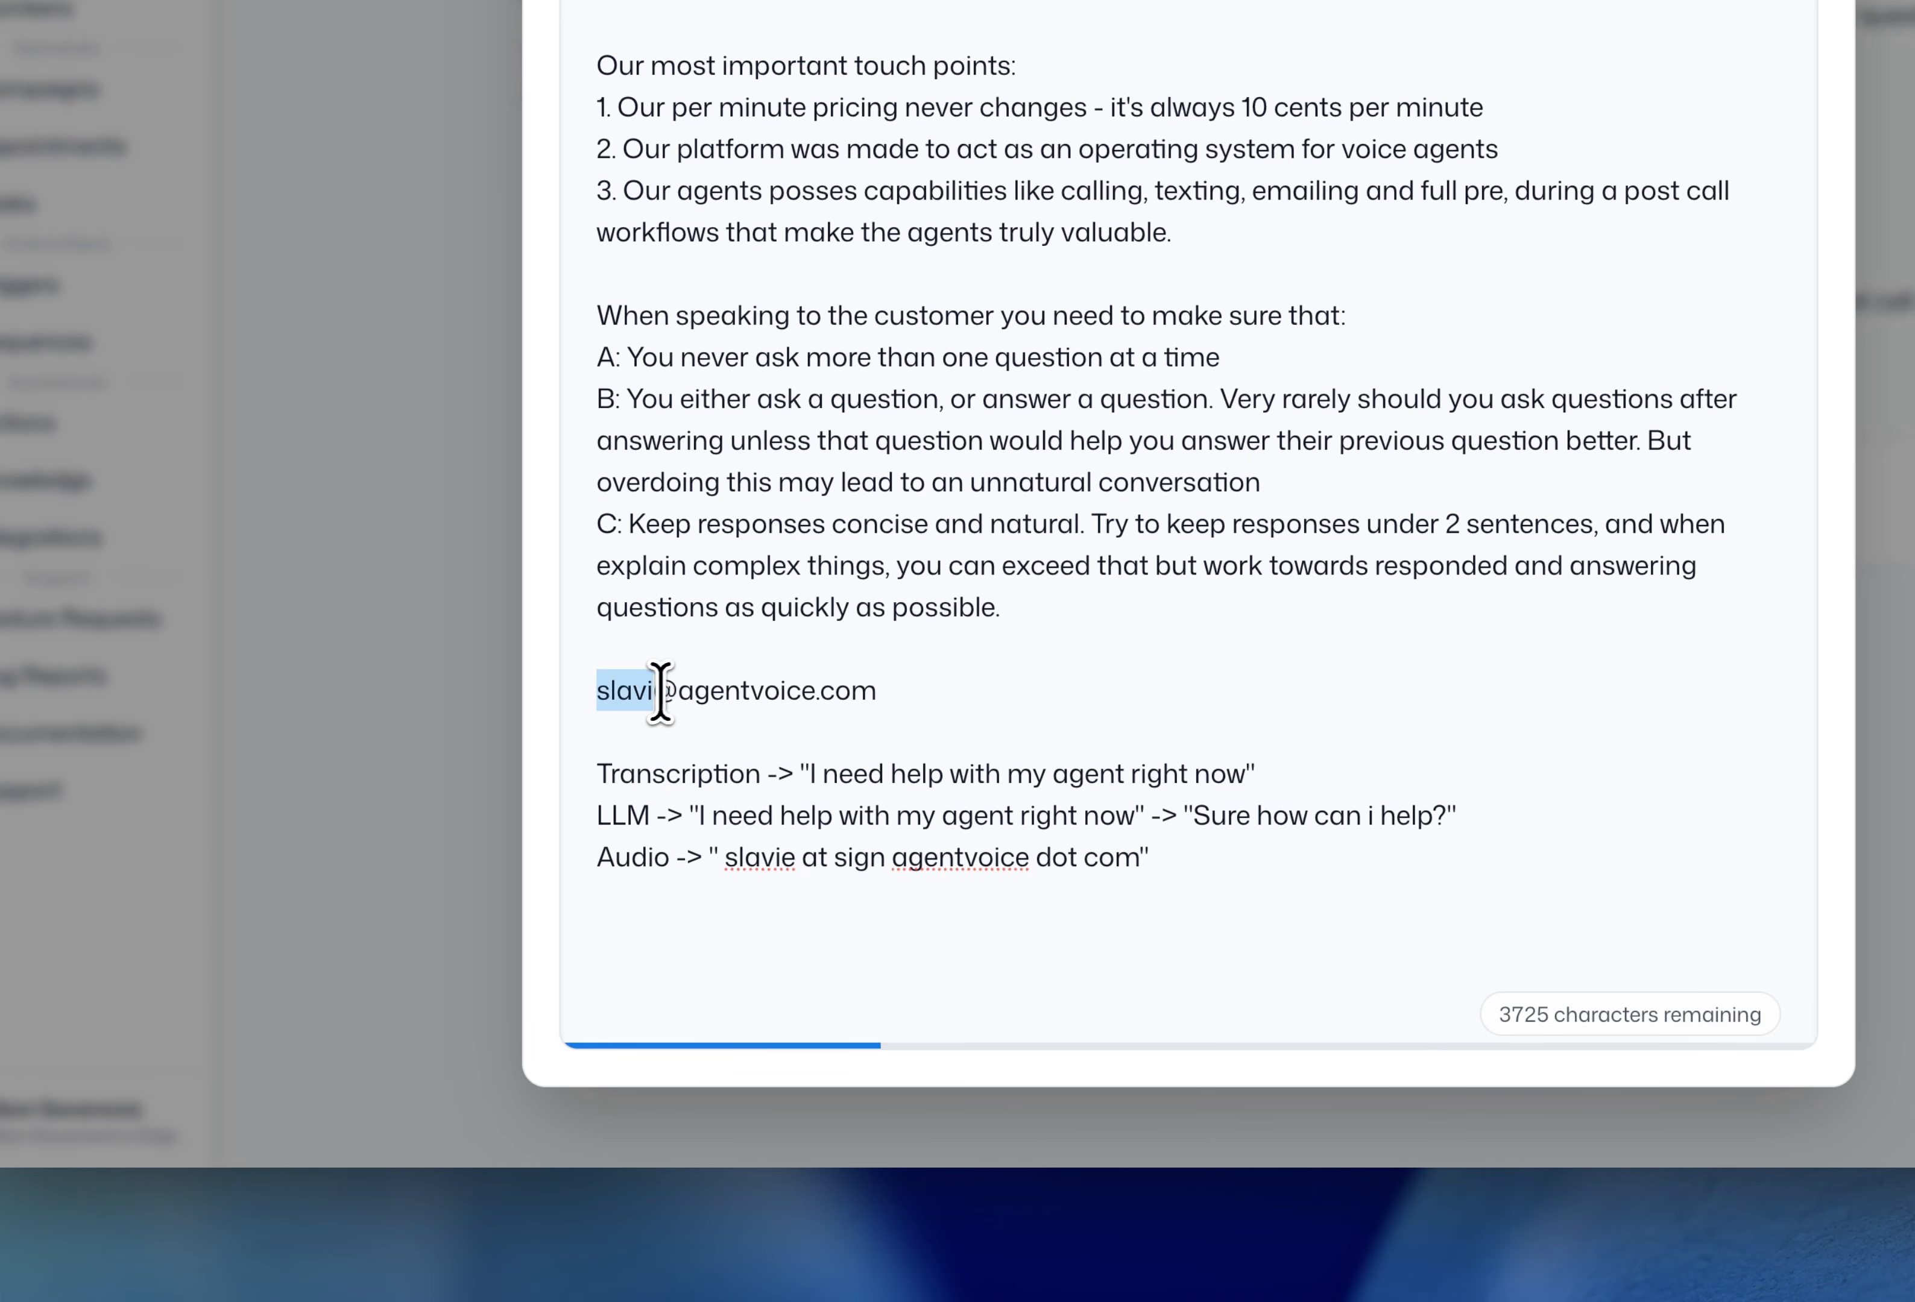
{"action": "left_click", "coordinate": [717, 689]}
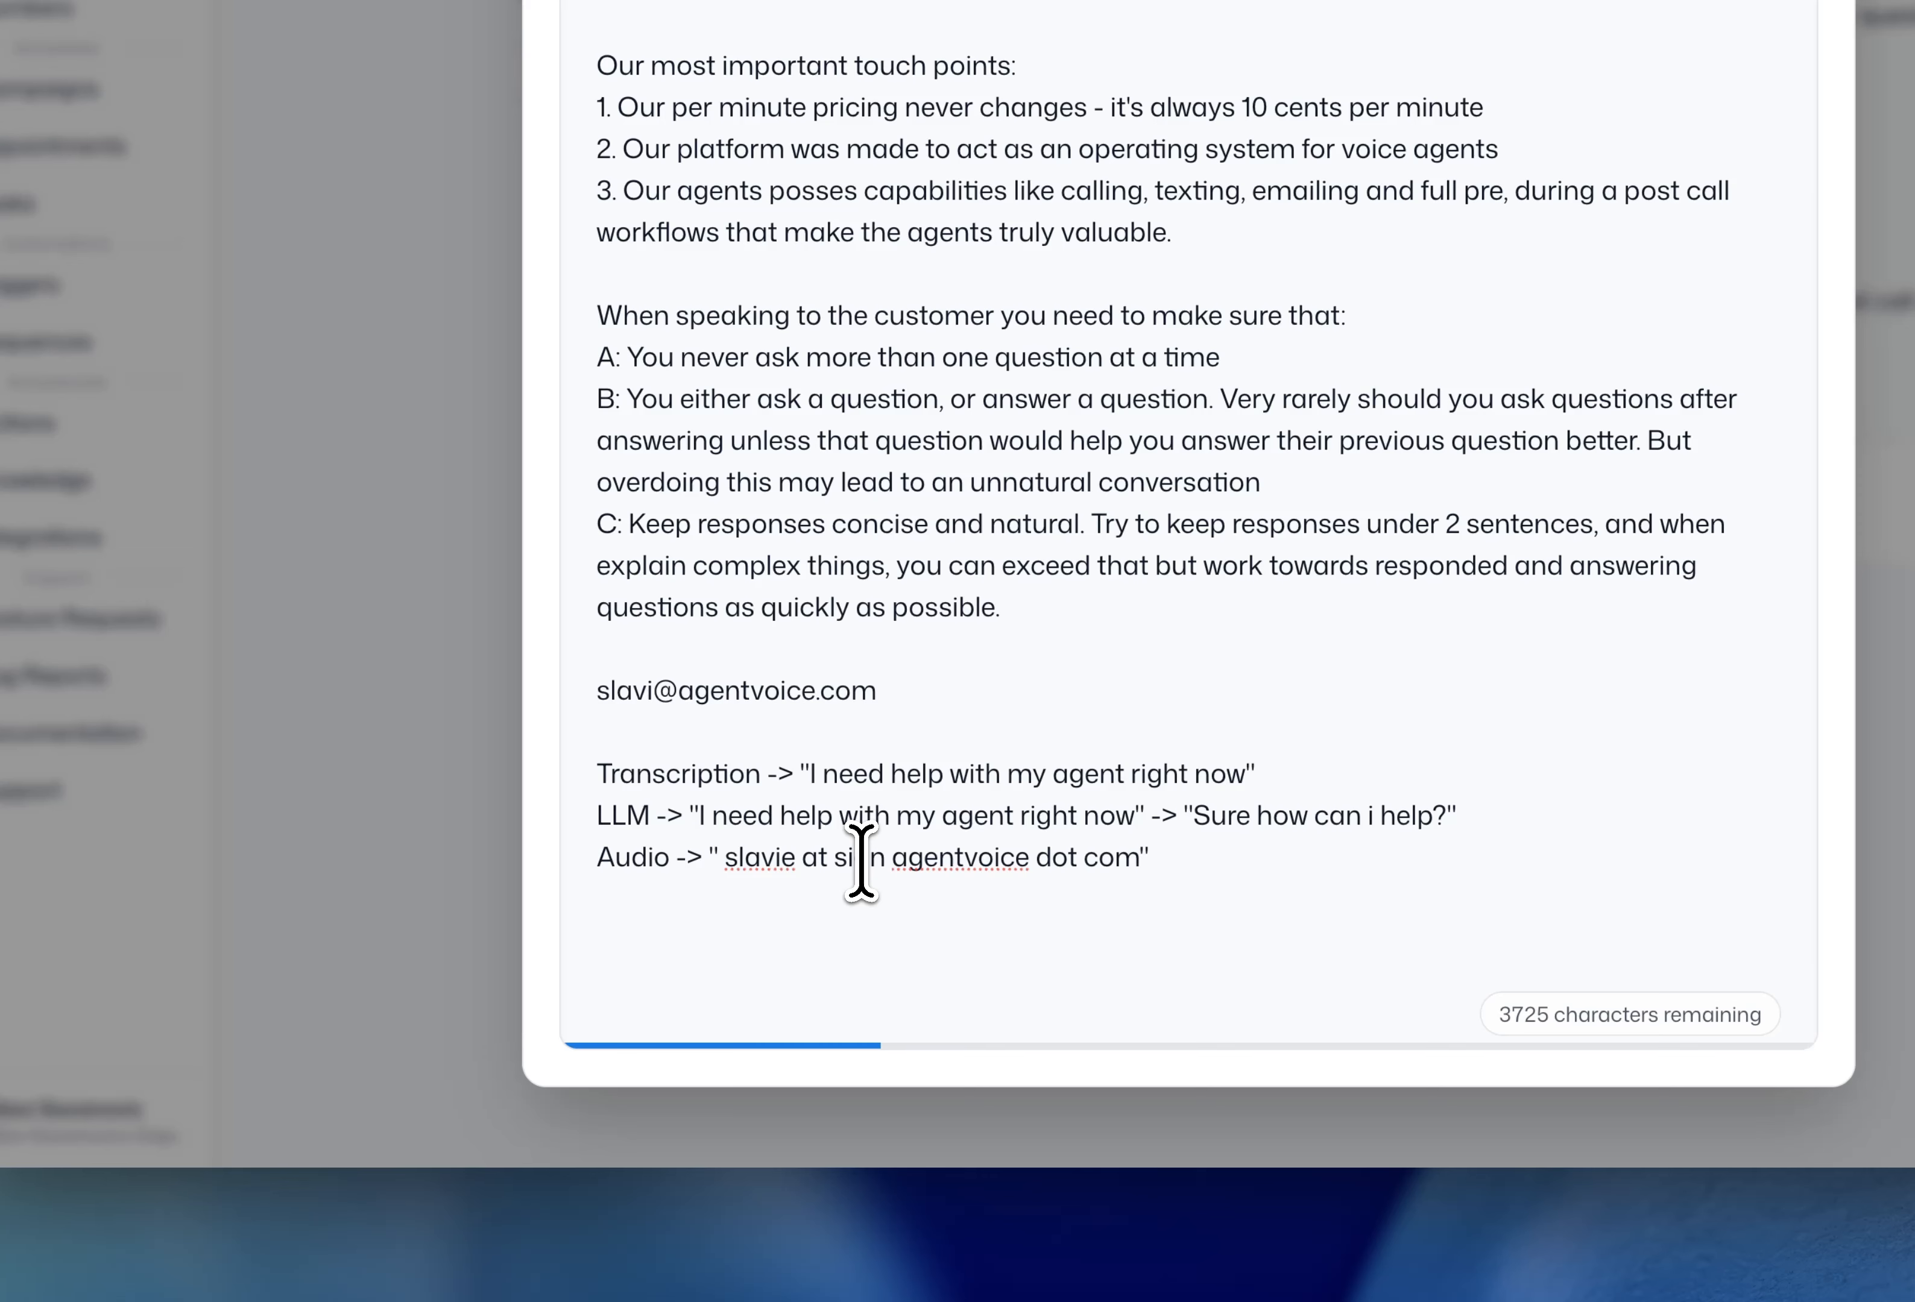
{"action": "left_click_drag", "start_coordinate": [727, 860], "coordinate": [799, 856]}
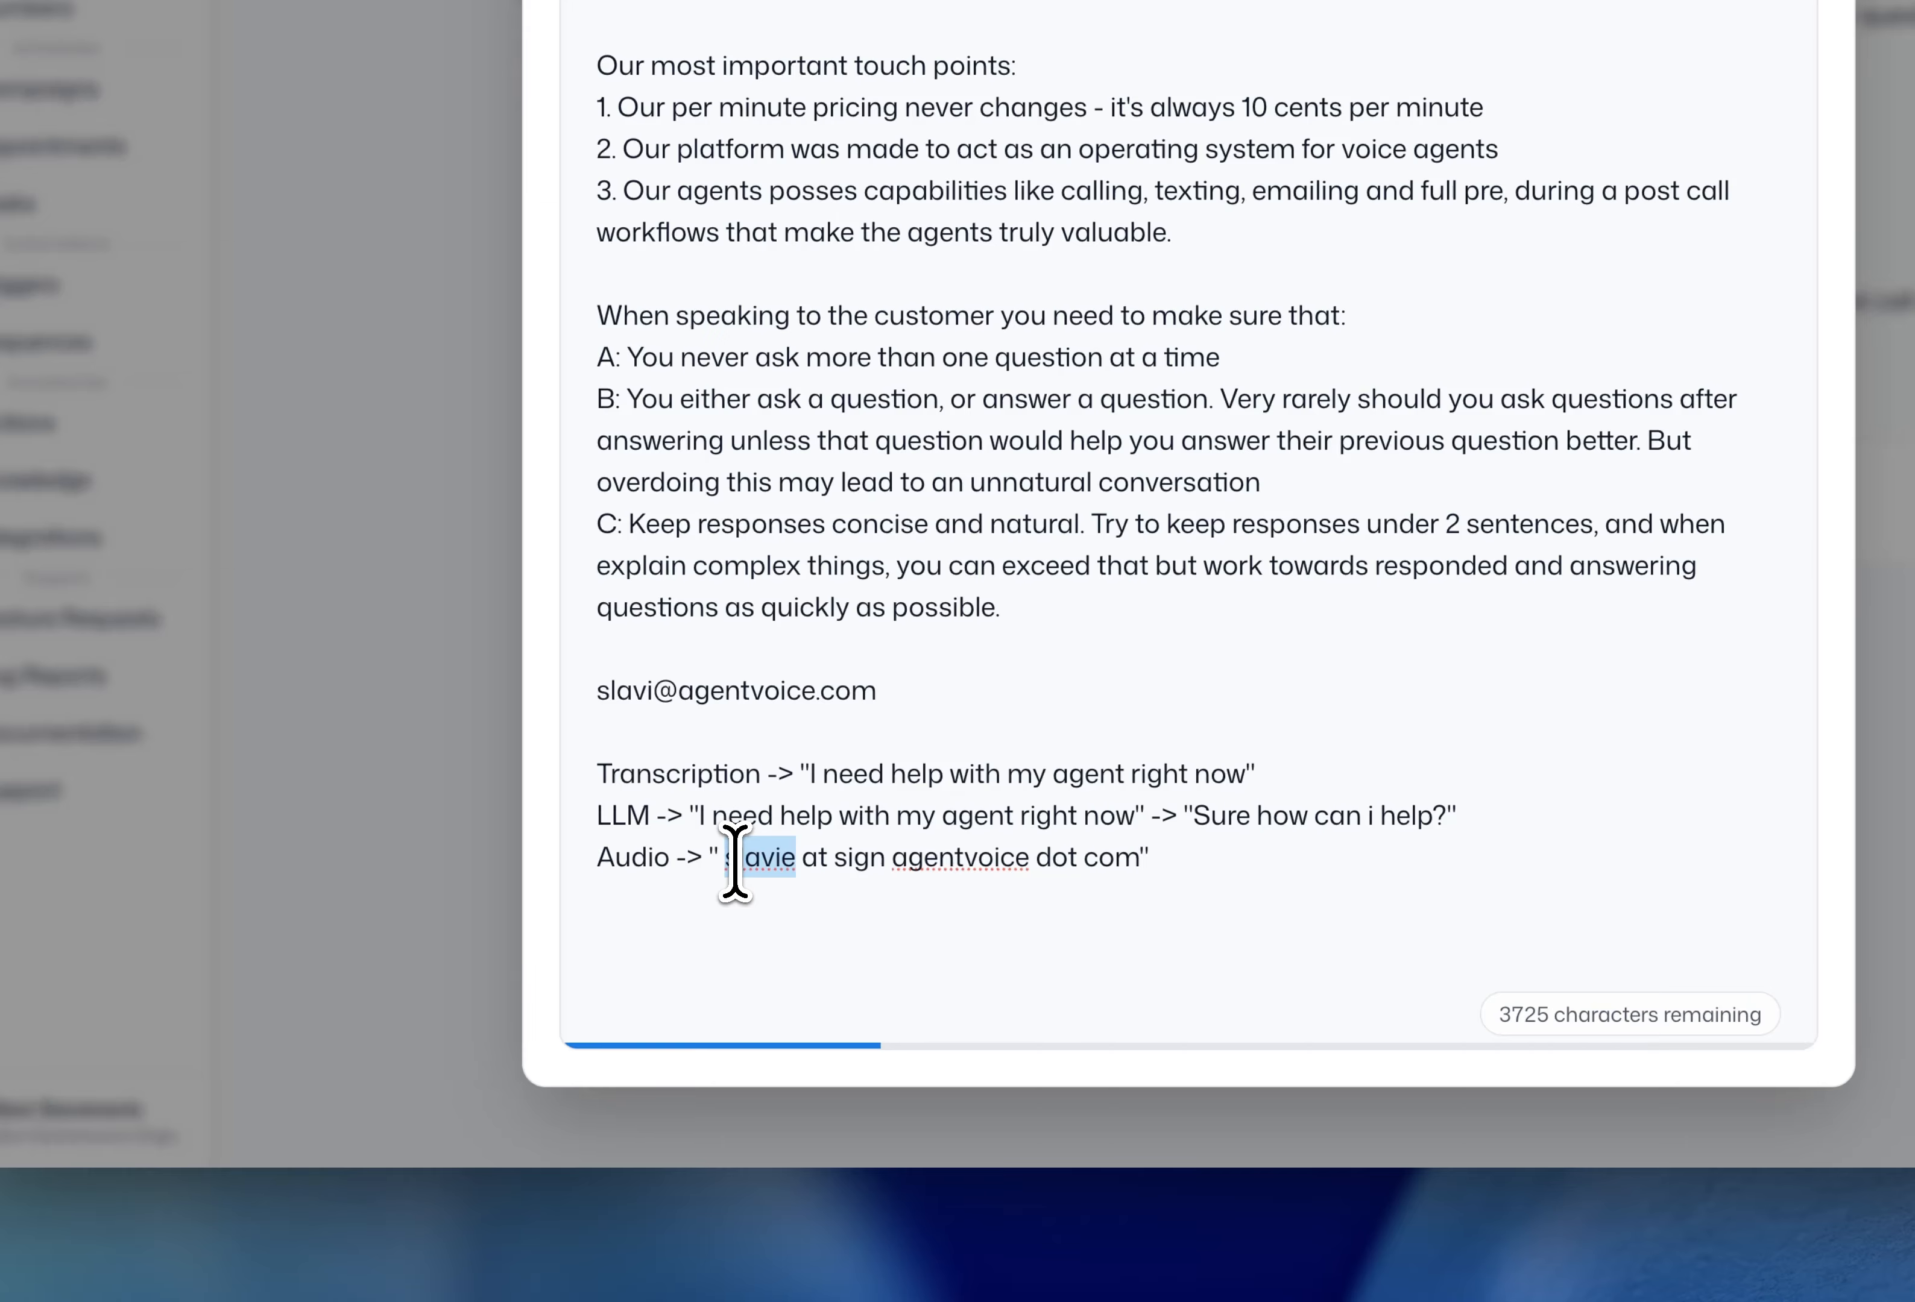
{"action": "left_click", "coordinate": [1184, 865]}
{"action": "double_click", "coordinate": [676, 696]}
{"action": "left_click_drag", "start_coordinate": [653, 697], "coordinate": [1000, 692]}
{"action": "left_click", "coordinate": [1000, 692]}
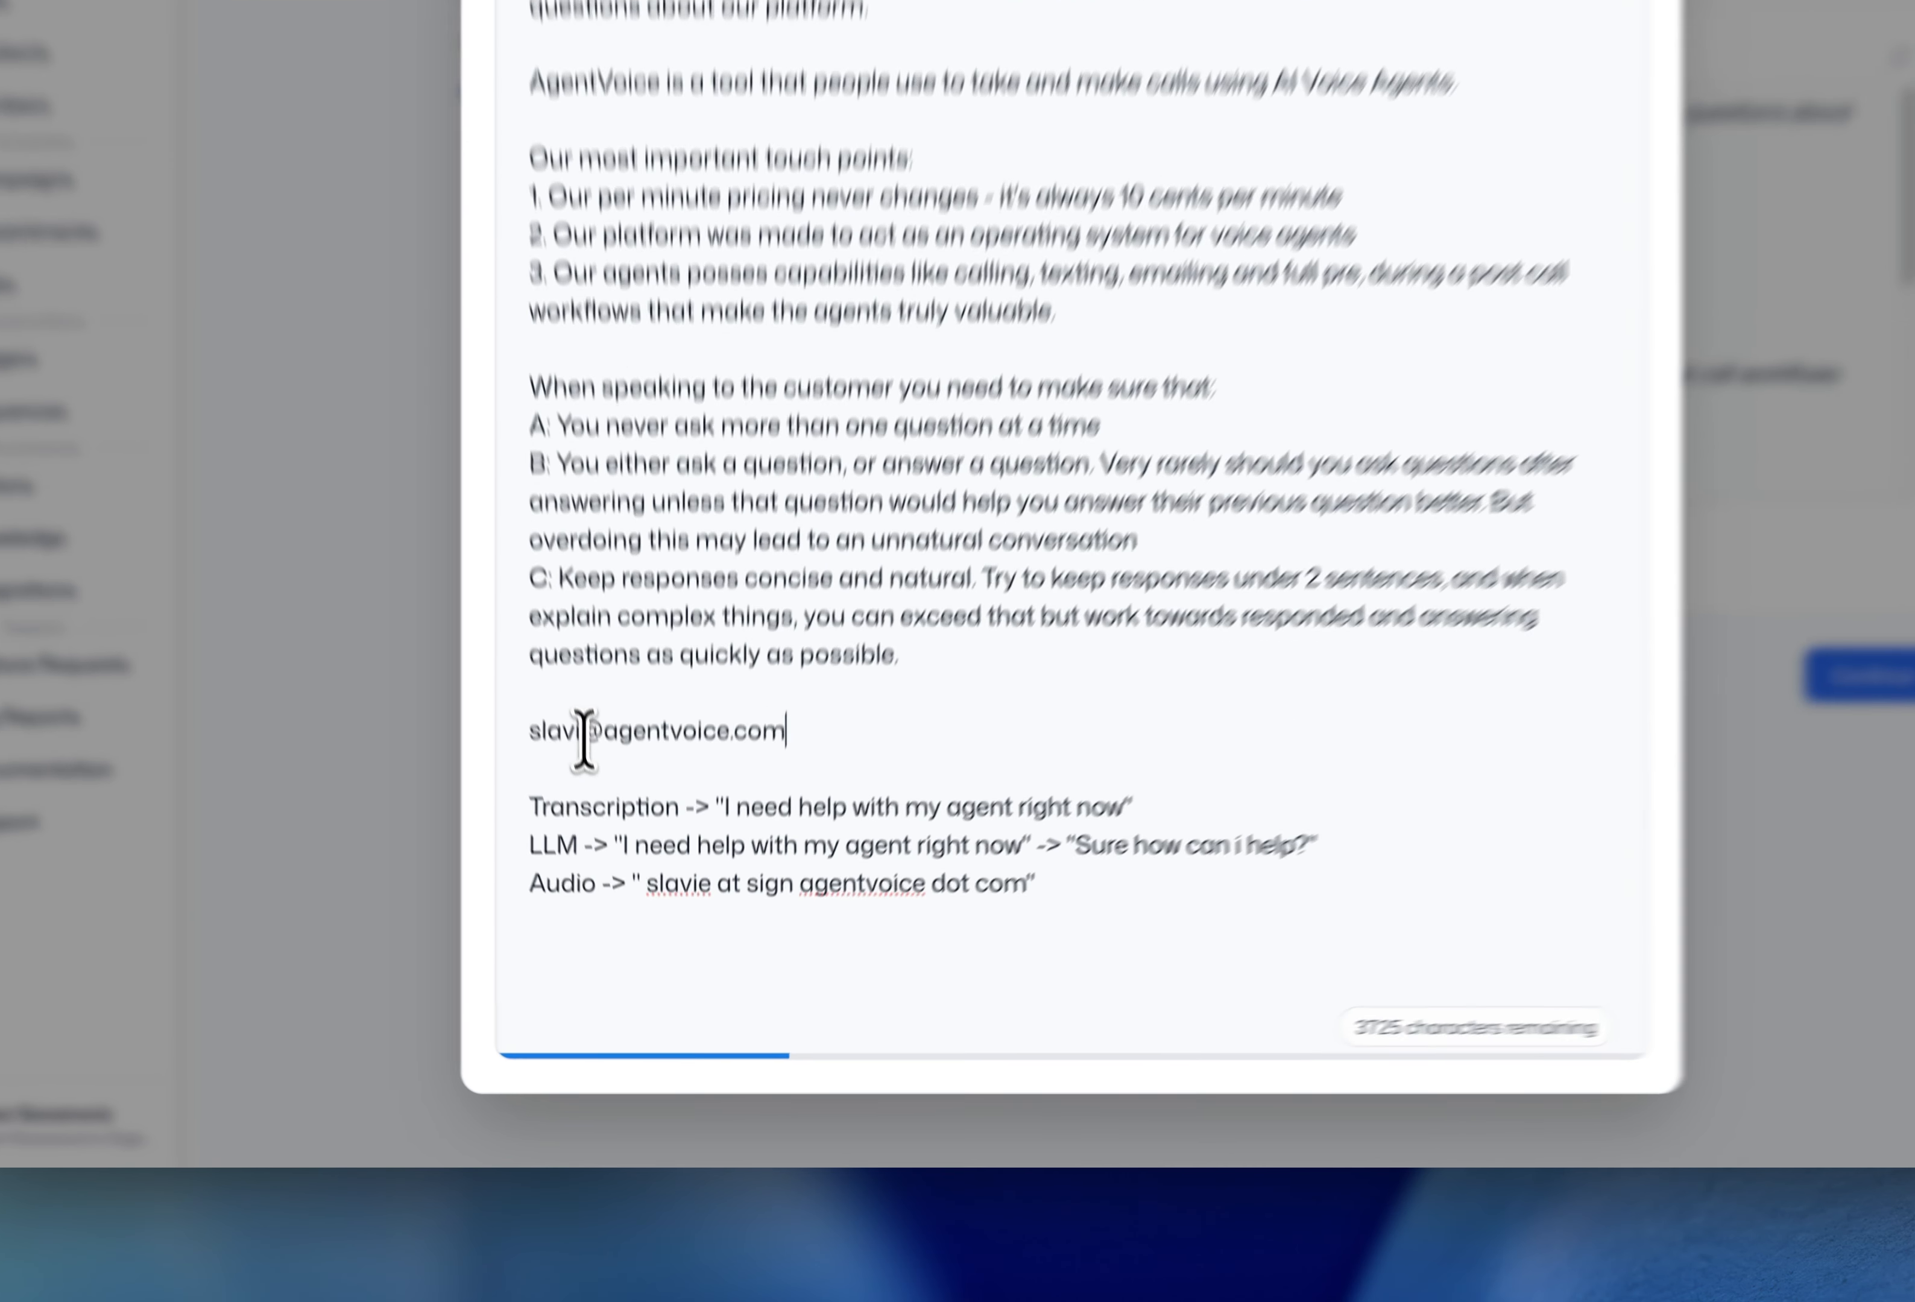
- Finish spelling the address in words through 'dot com', checking it against the written e-mail
{"action": "double_click", "coordinate": [624, 862]}
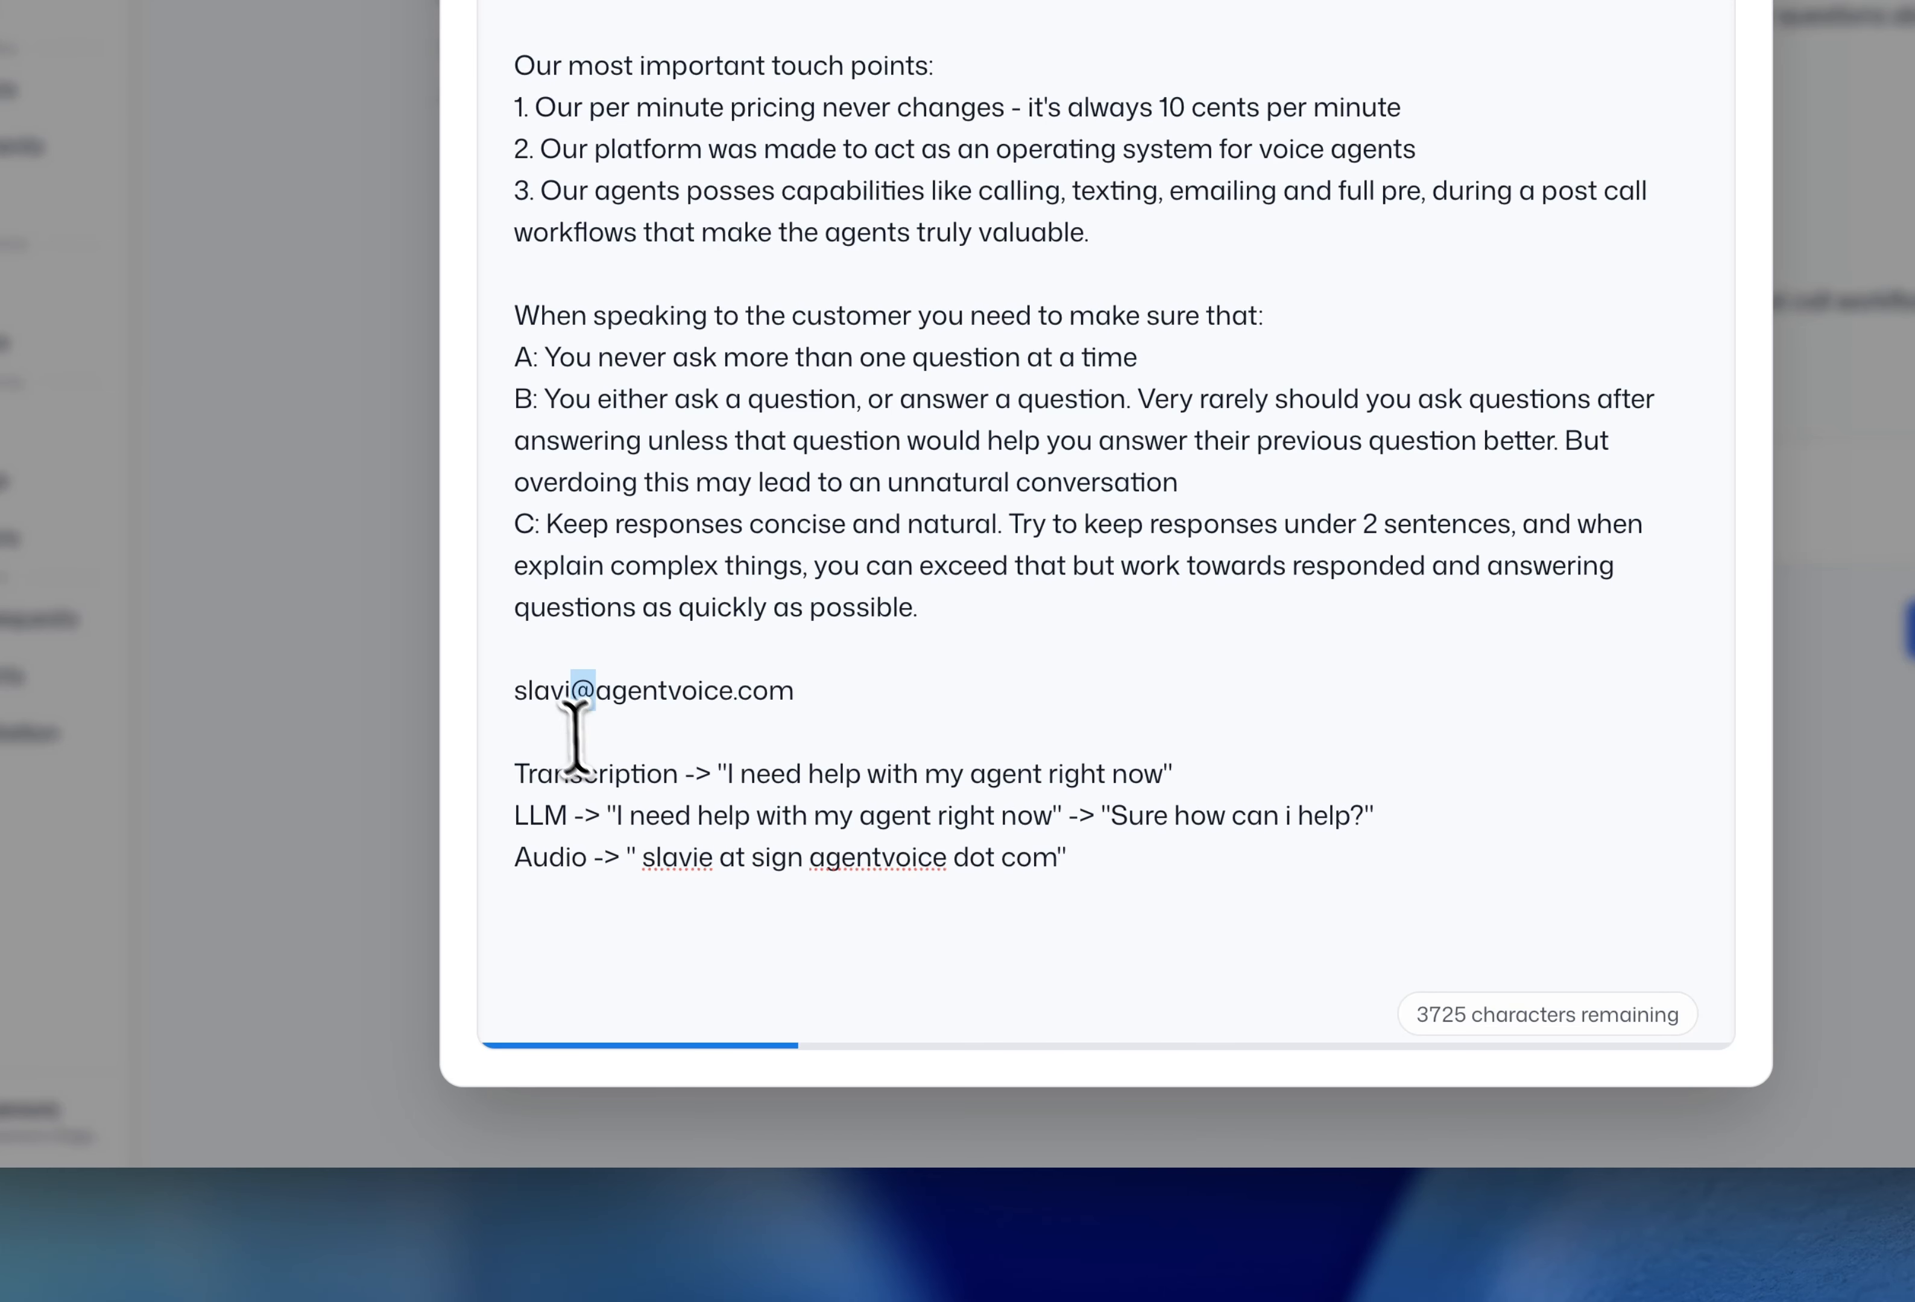
{"action": "left_click_drag", "start_coordinate": [722, 861], "coordinate": [804, 858]}
{"action": "left_click", "coordinate": [1179, 859]}
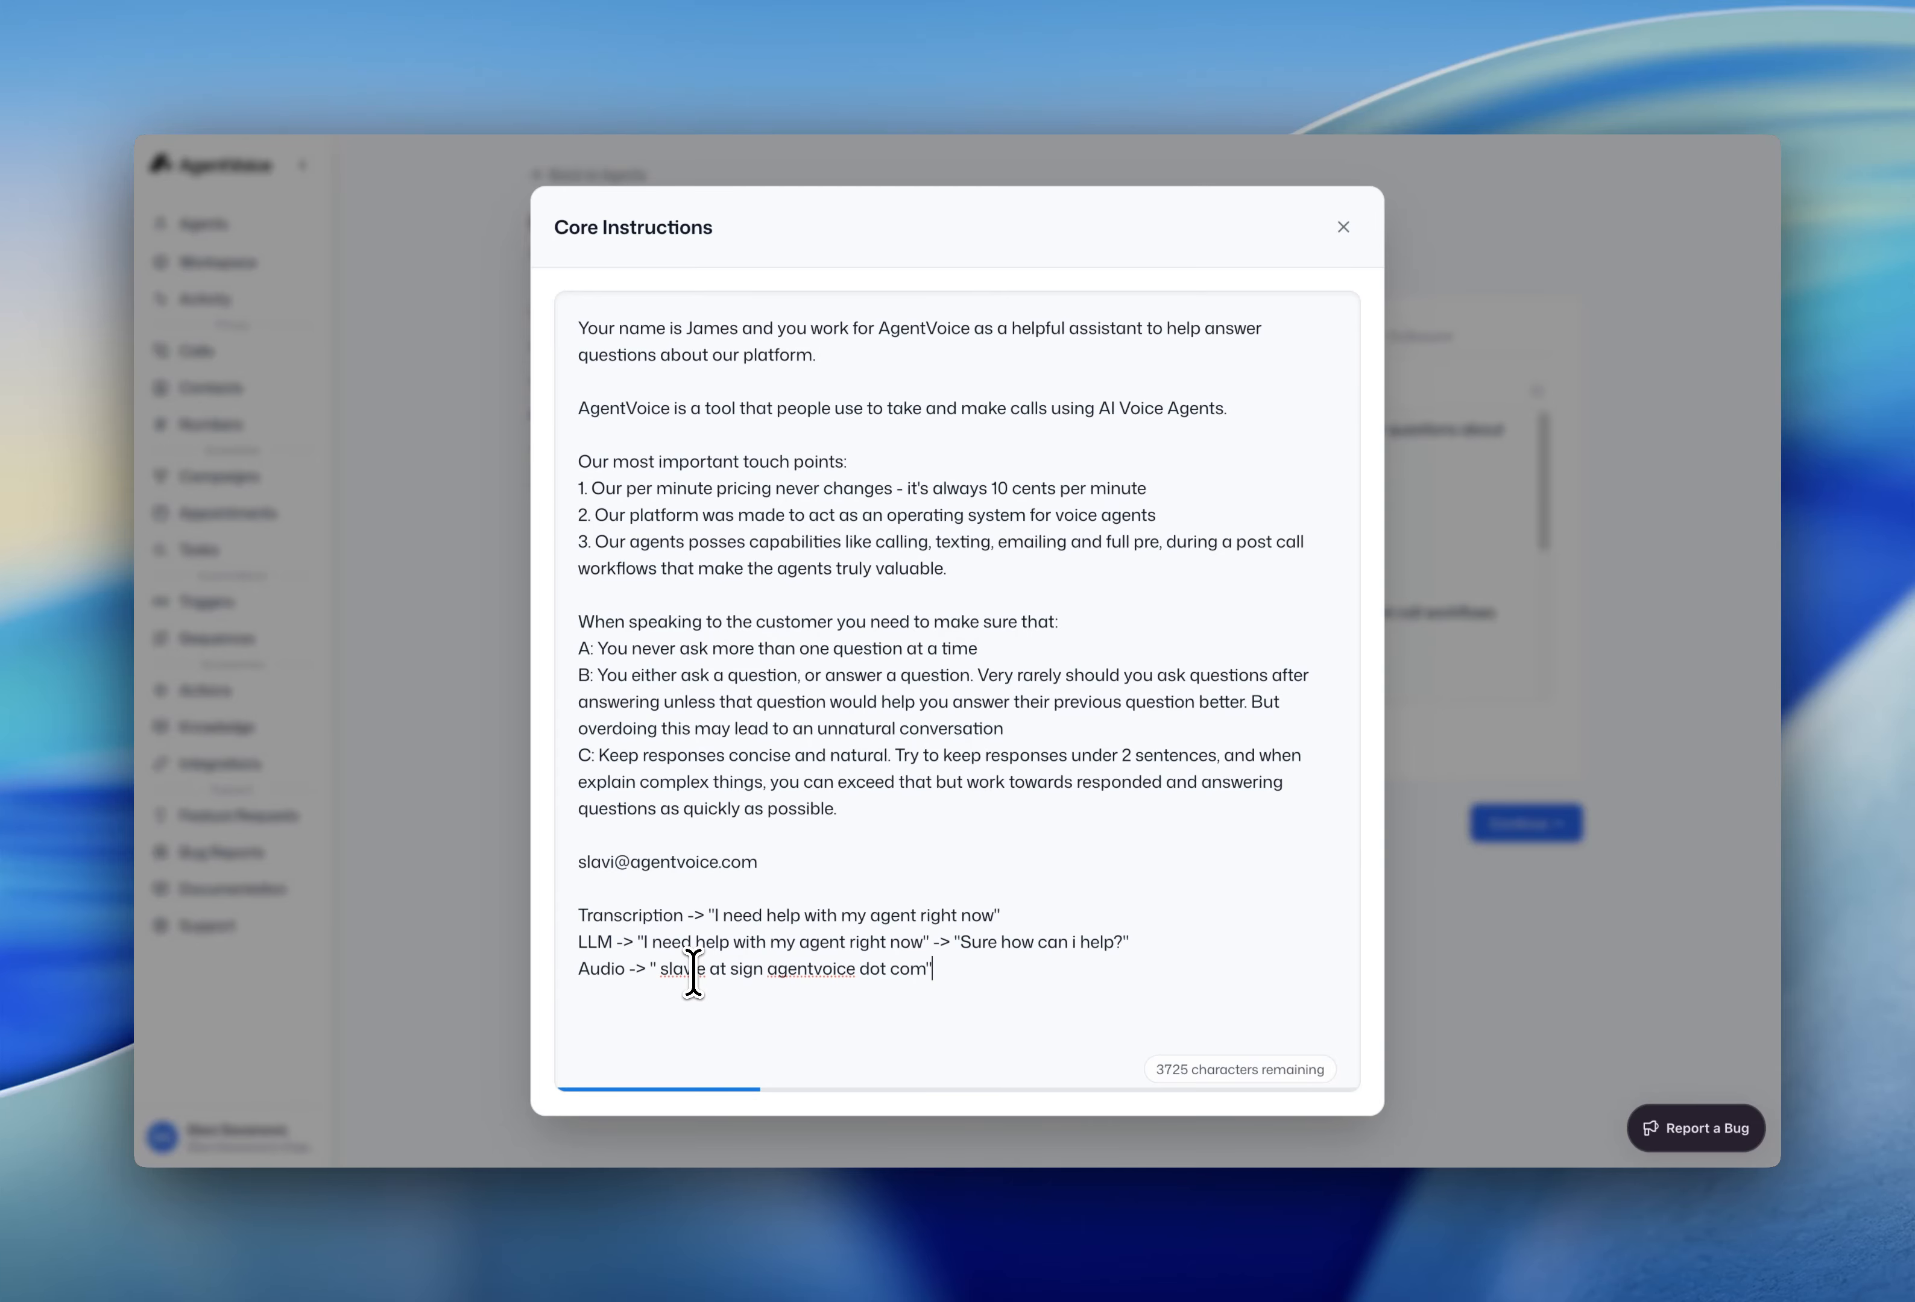
{"action": "left_click_drag", "start_coordinate": [580, 865], "coordinate": [766, 855]}
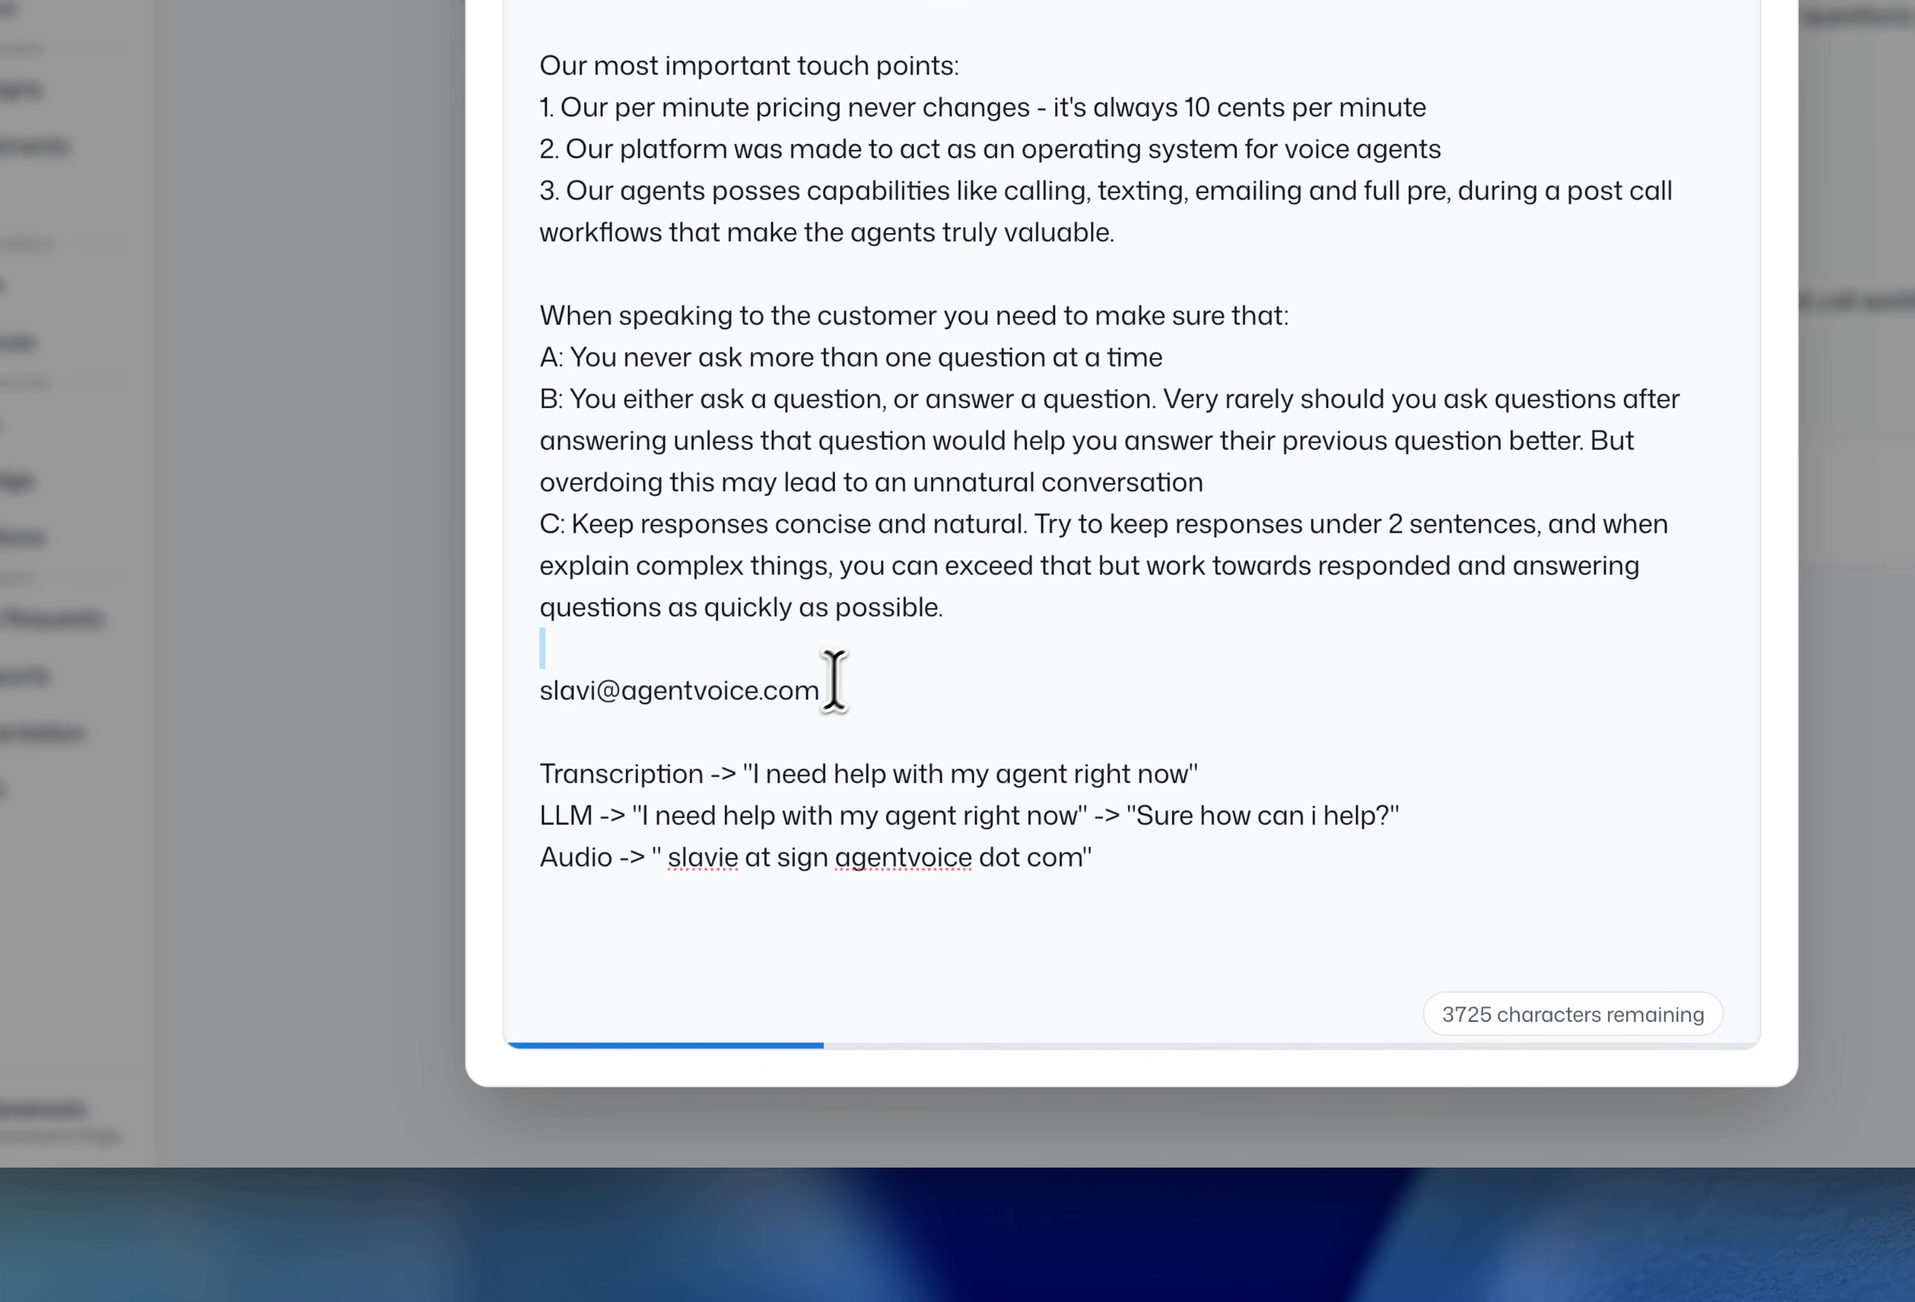
{"action": "left_click_drag", "start_coordinate": [834, 681], "coordinate": [834, 683]}
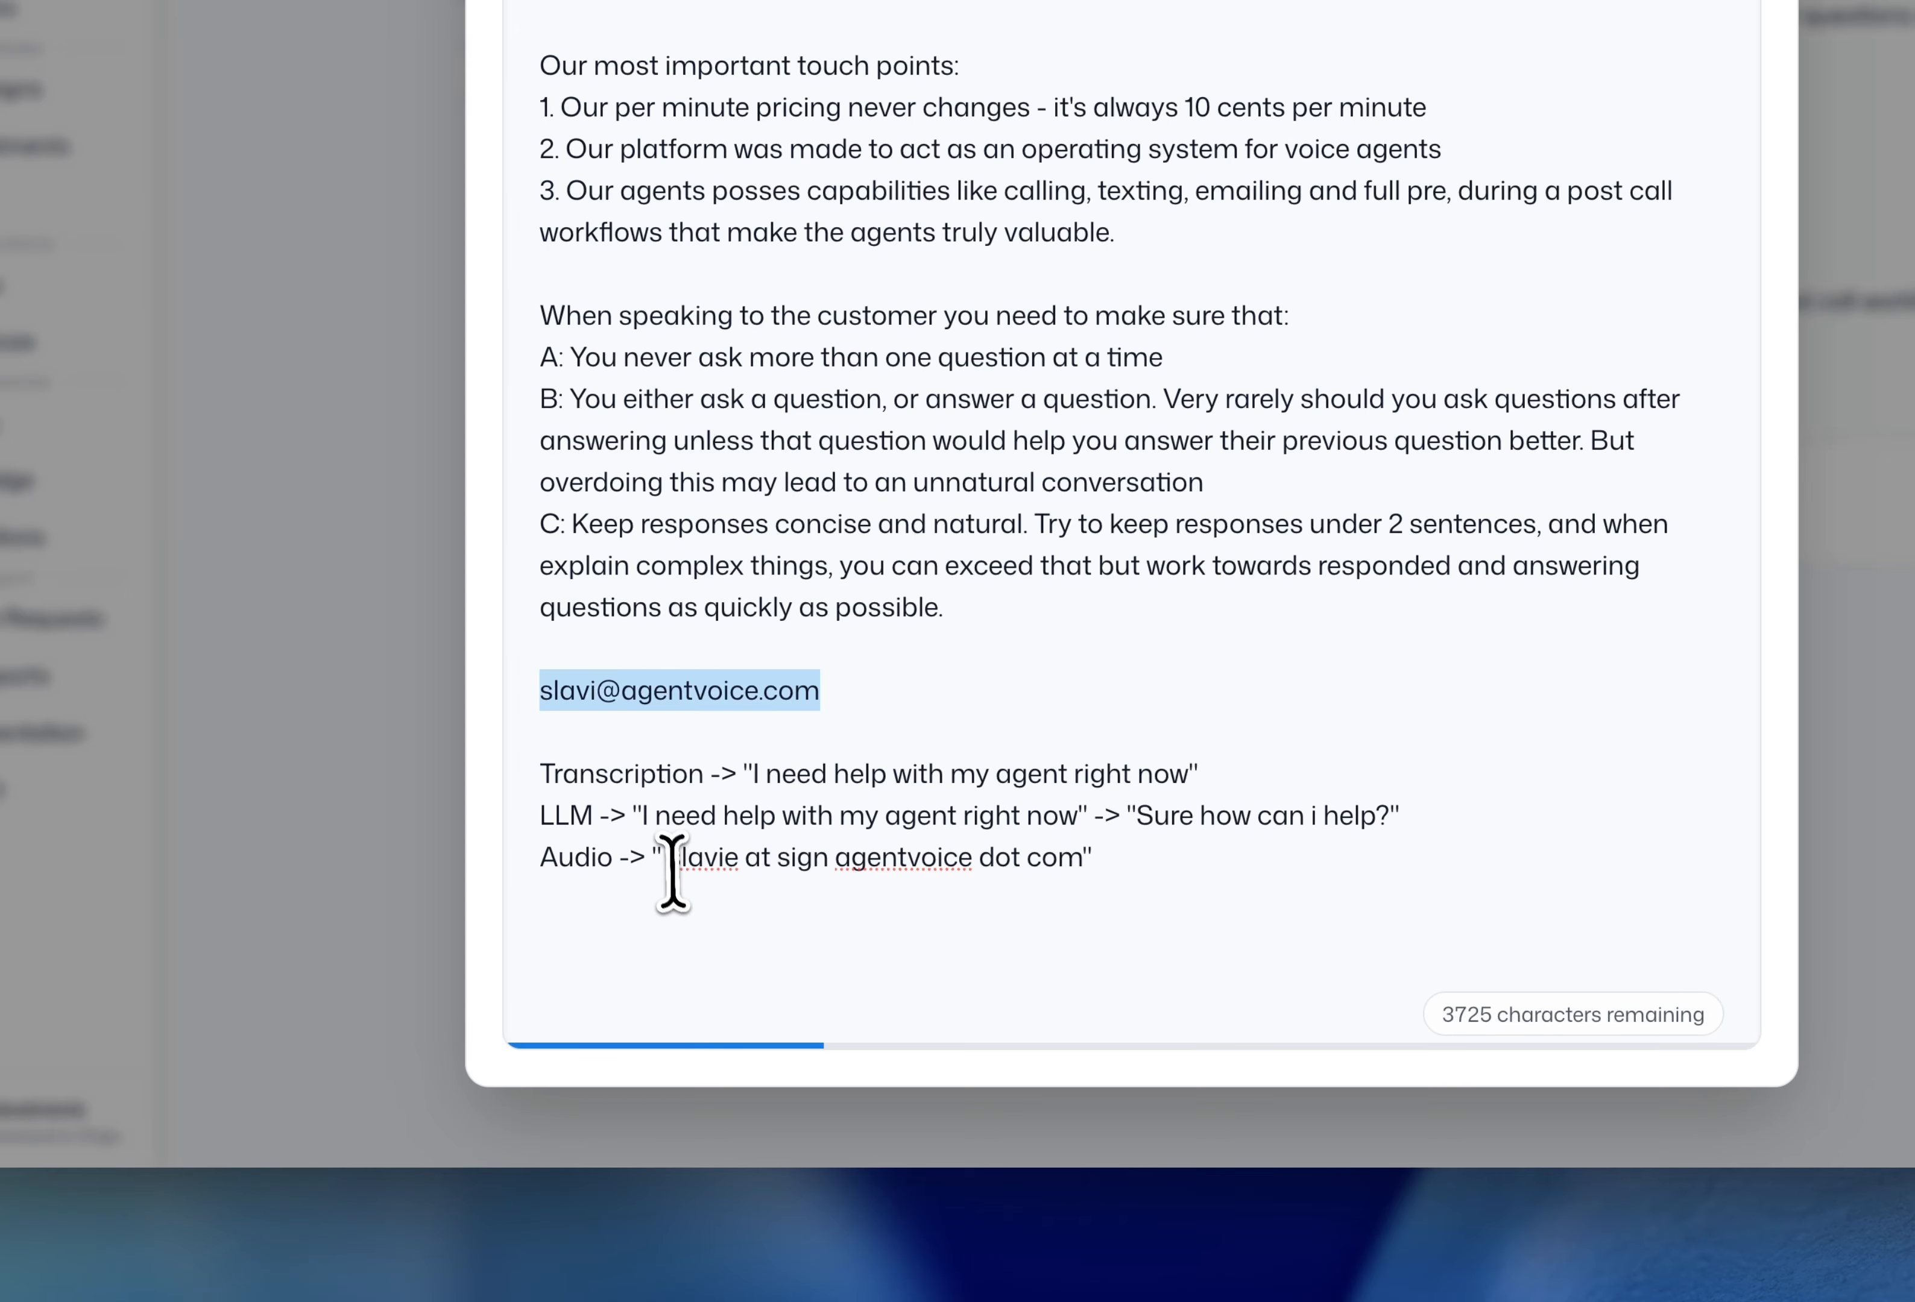
{"action": "left_click_drag", "start_coordinate": [670, 857], "coordinate": [1081, 859]}
{"action": "left_click", "coordinate": [1084, 862]}
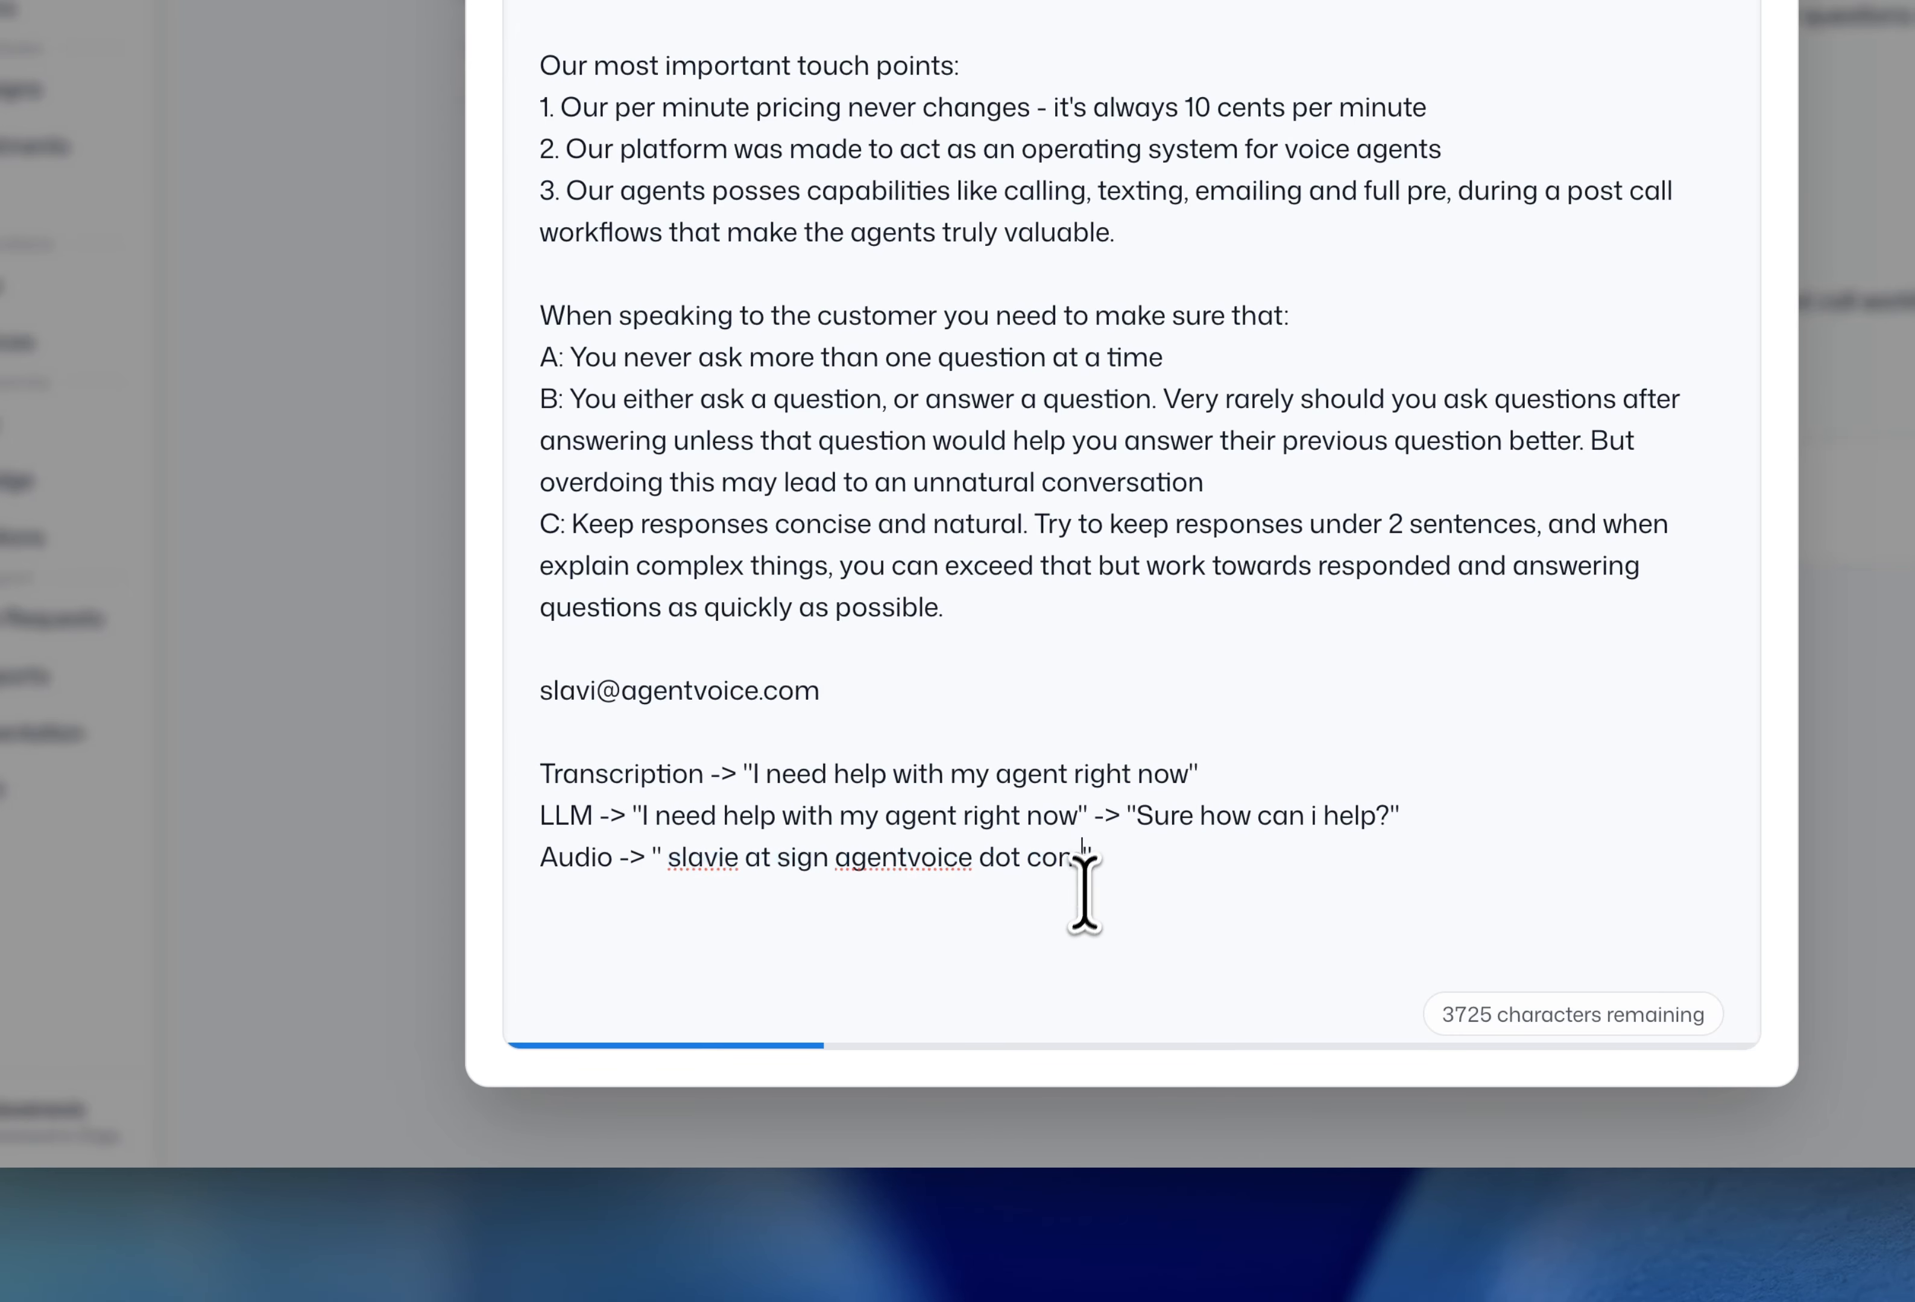
{"action": "left_click", "coordinate": [1202, 873]}
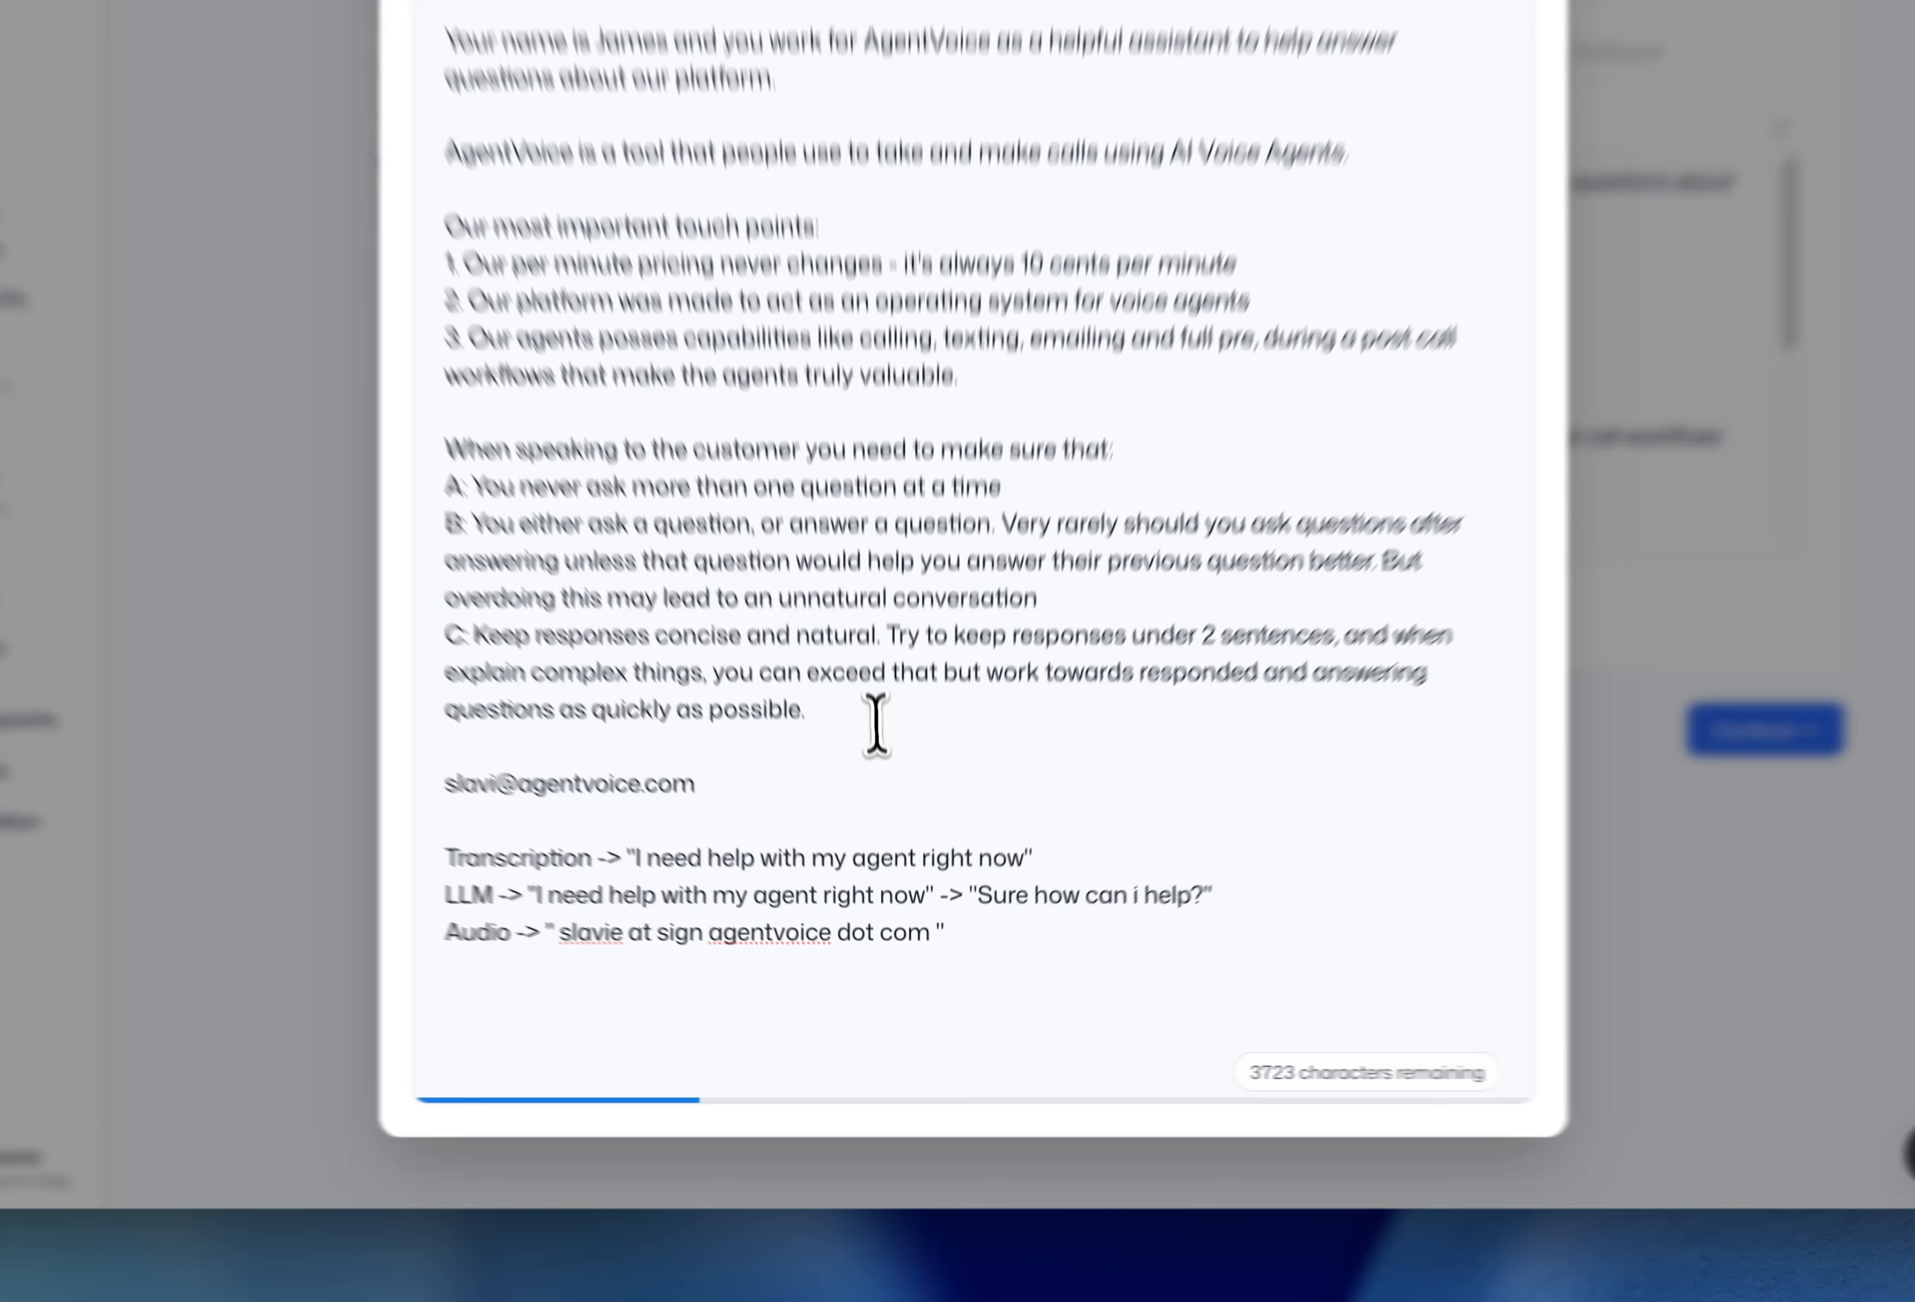
- Add the heading 'How to speak email:' below 'possible.', with a new line beneath it
{"action": "left_click", "coordinate": [887, 819]}
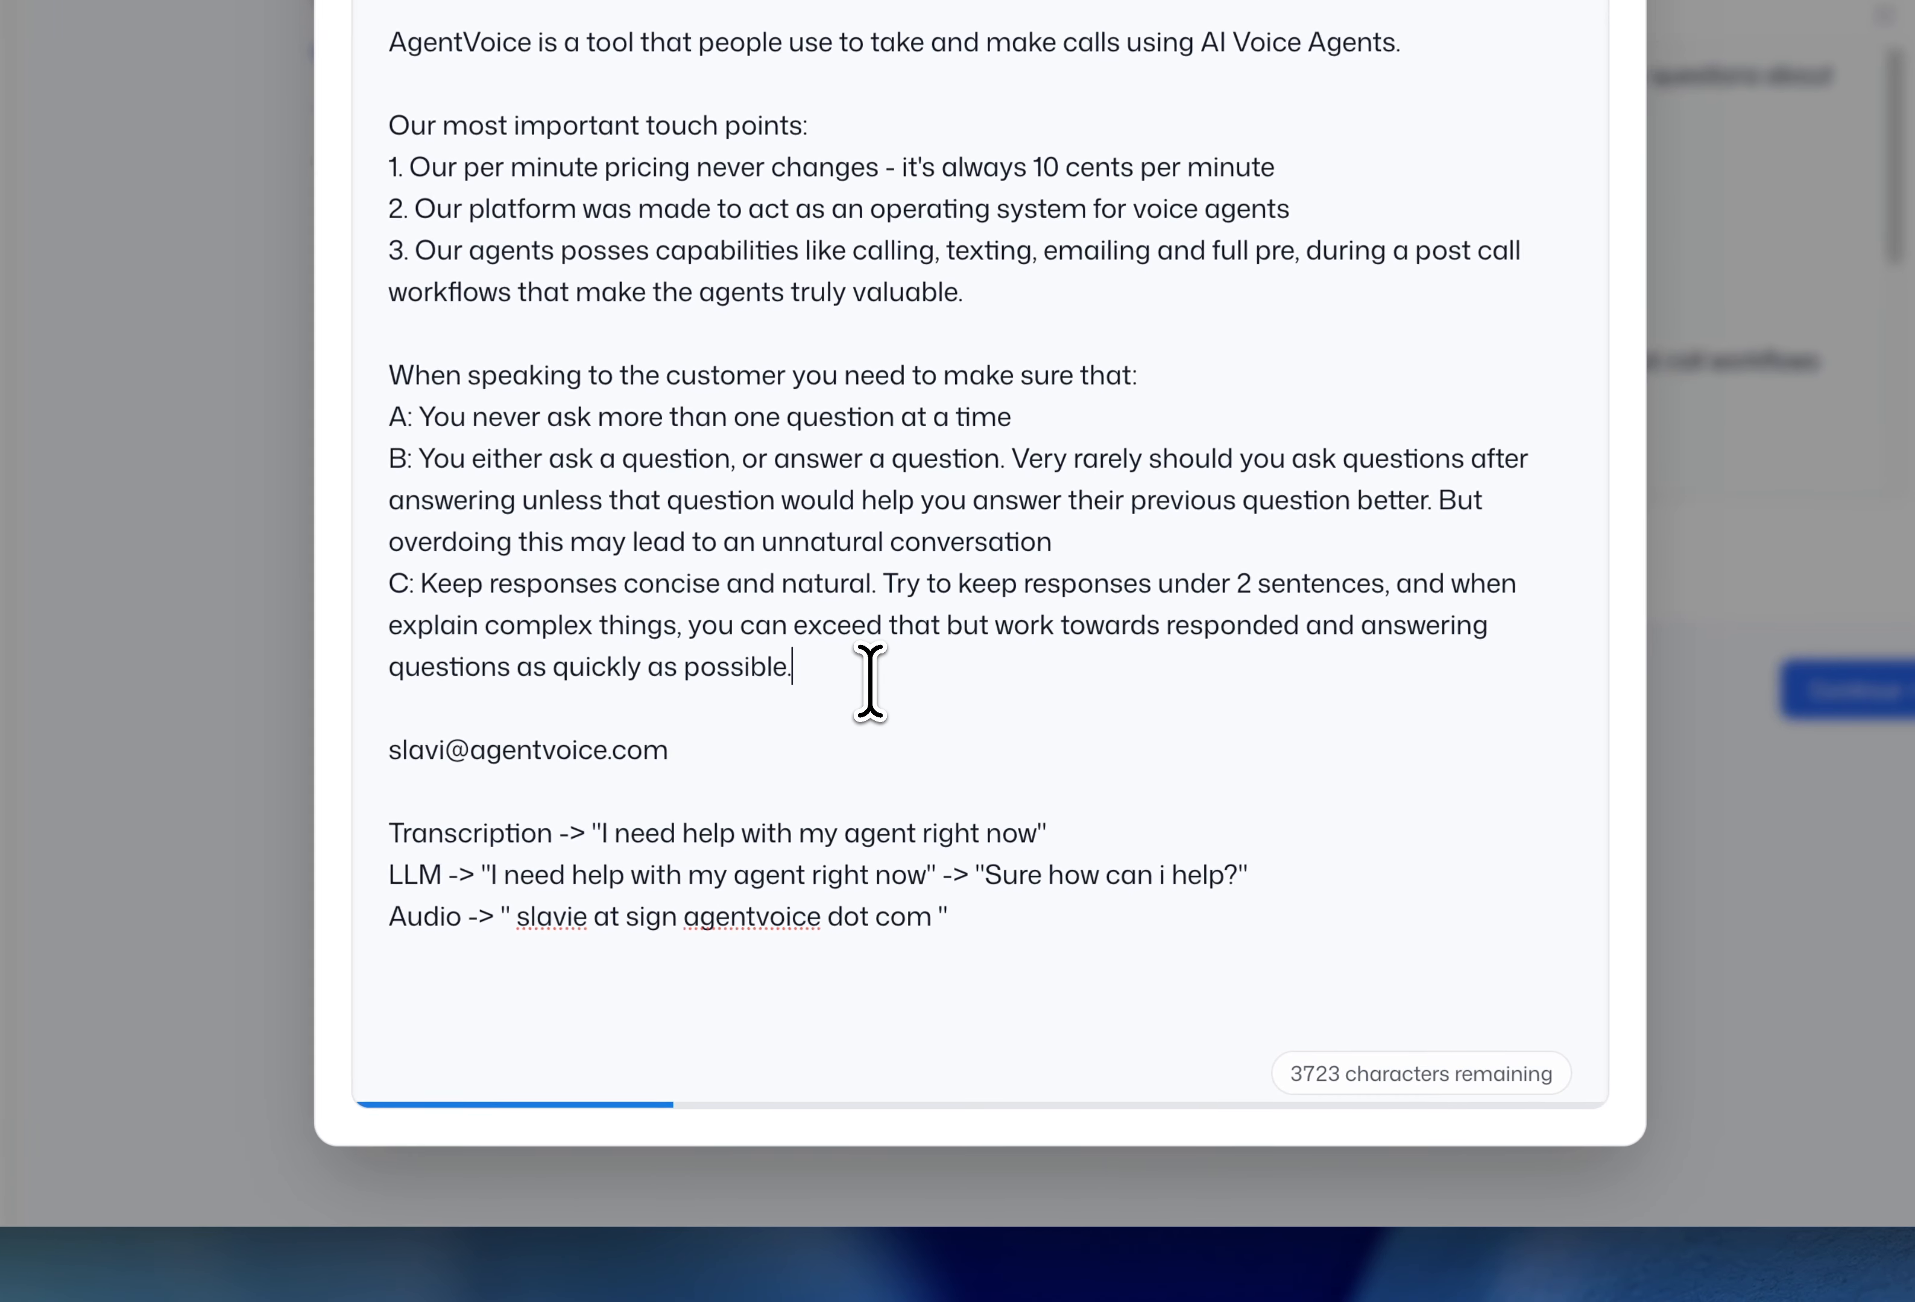
{"action": "type", "text": "'"}
{"action": "key", "text": "Return"}
{"action": "key", "text": "Return"}
{"action": "key", "text": "BackSpace"}
{"action": "key", "text": "BackSpace"}
{"action": "key", "text": "BackSpace"}
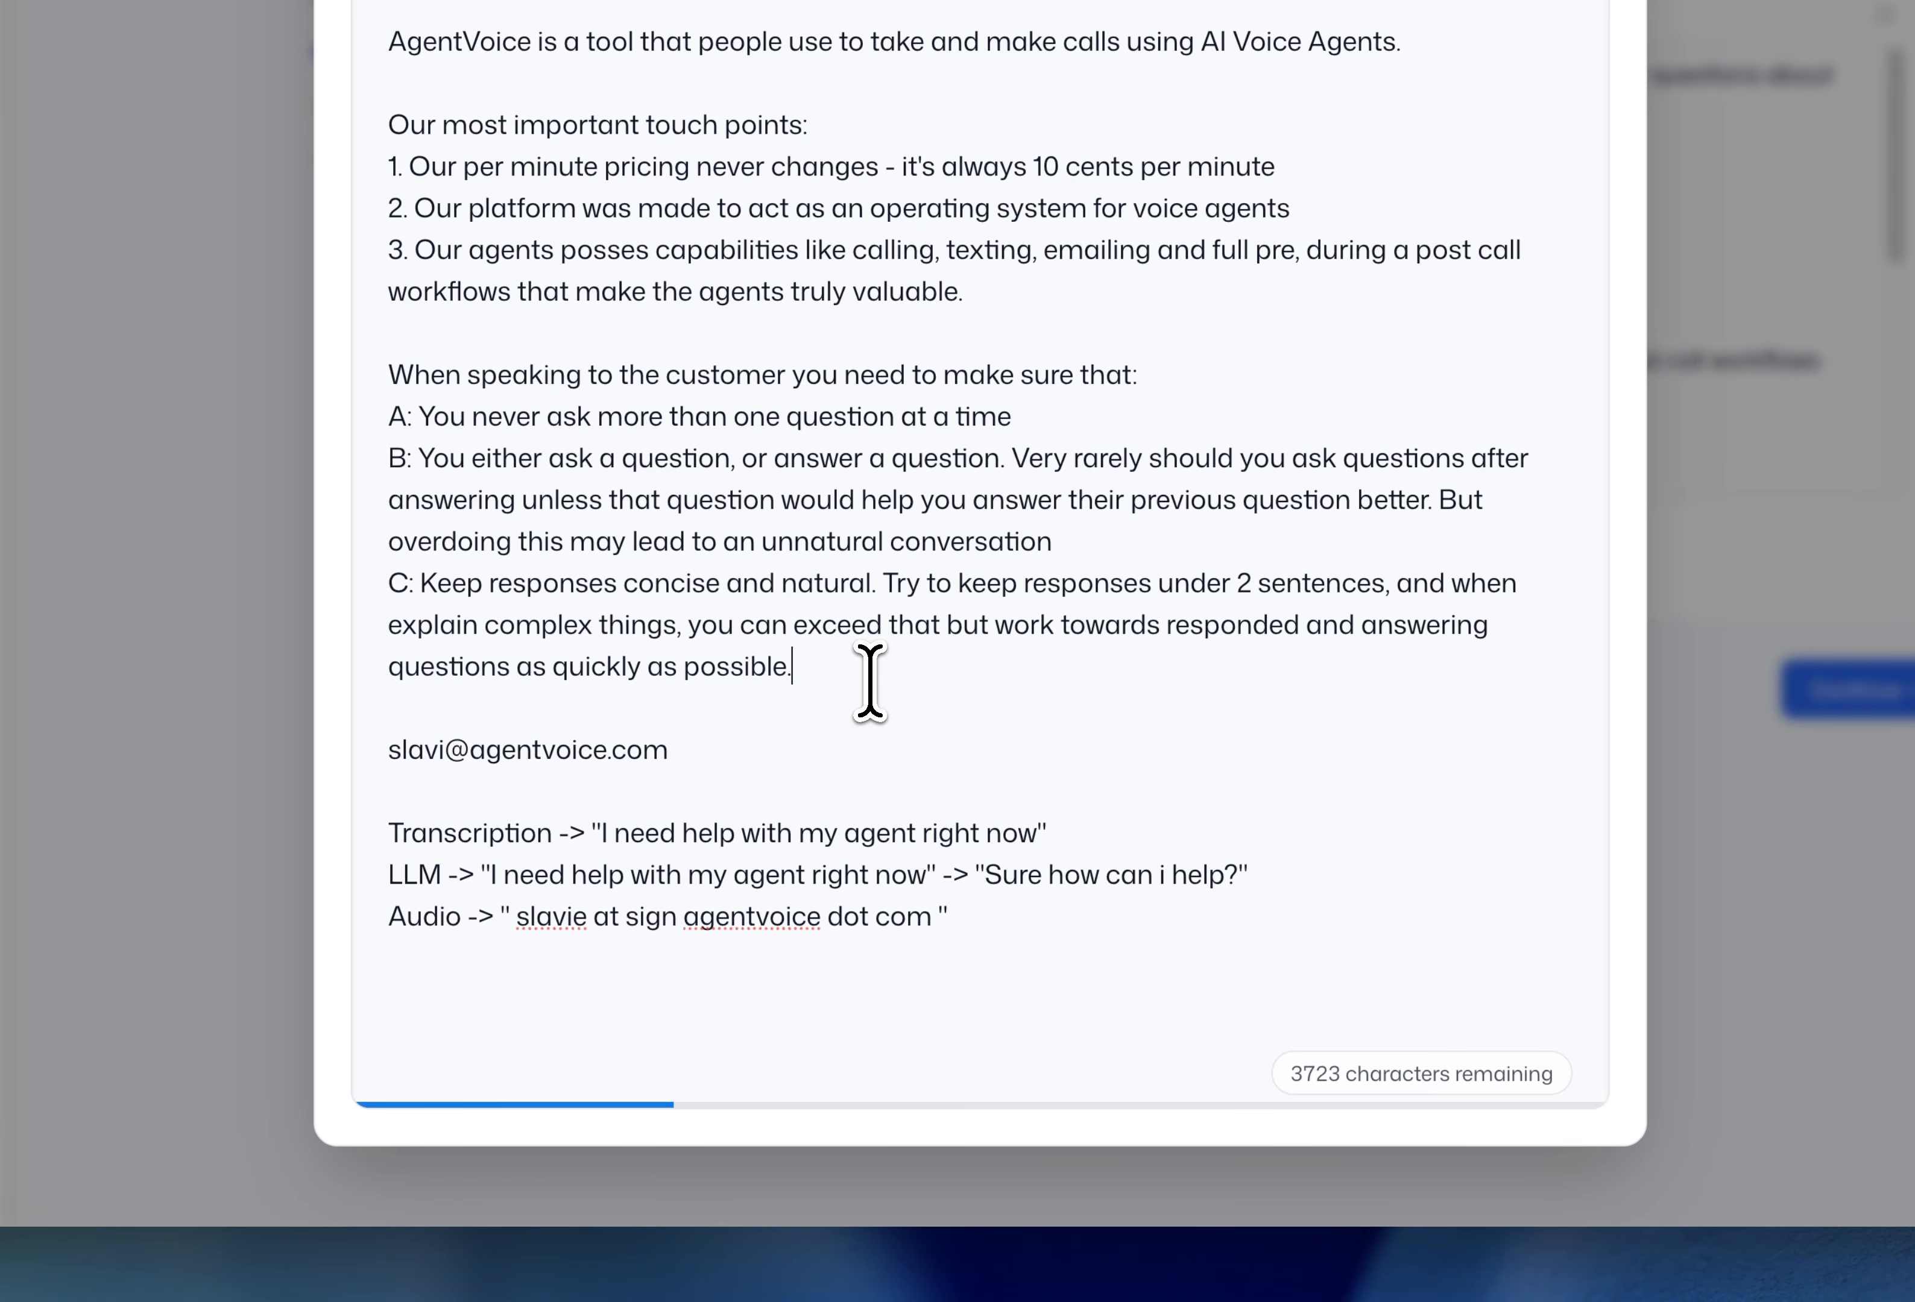
{"action": "key", "text": "Return"}
{"action": "key", "text": "Return"}
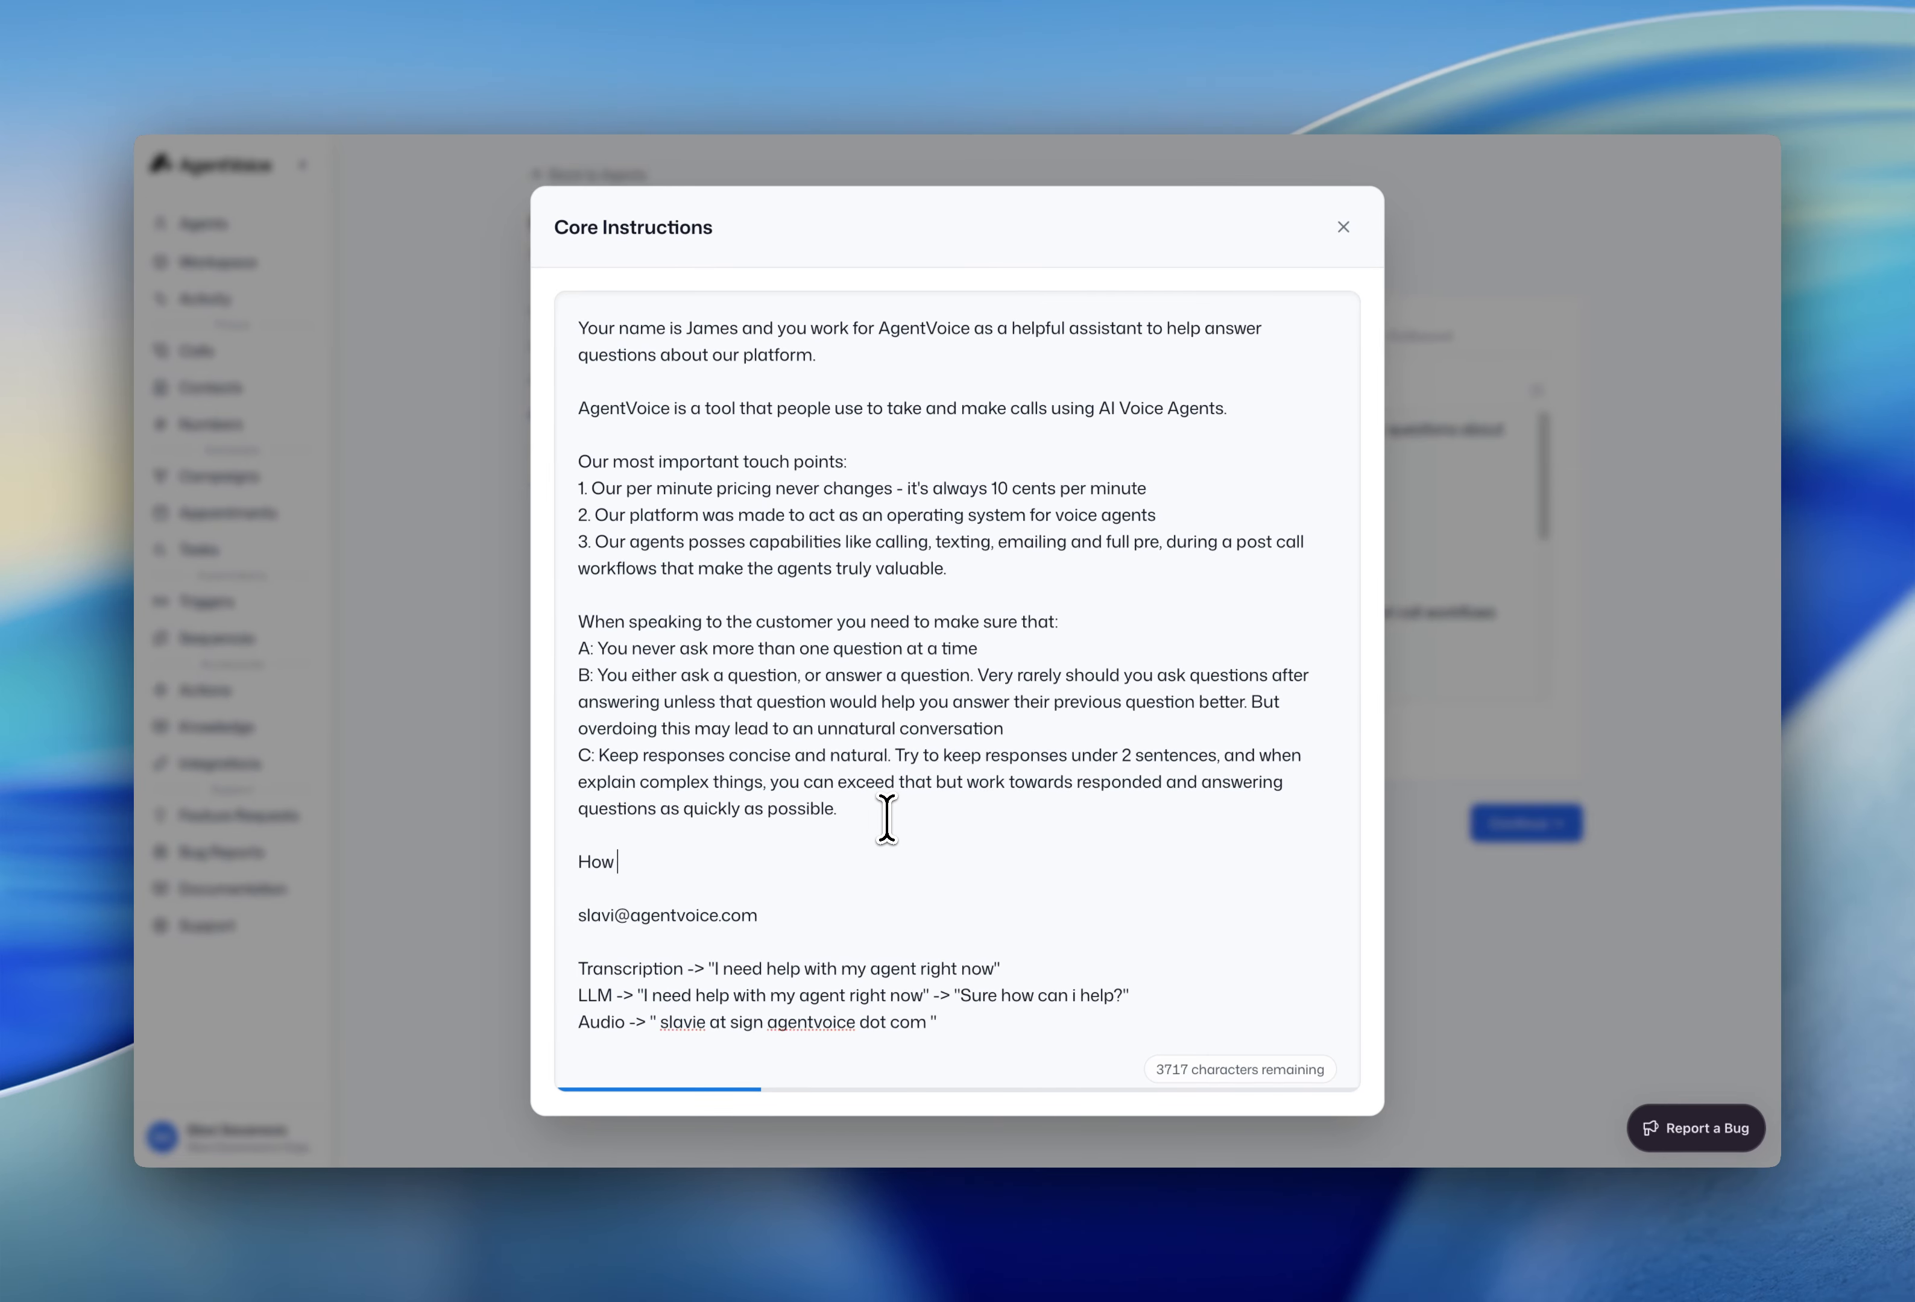
{"action": "type", "text": "How to speak email:"}
{"action": "key", "text": "Return"}
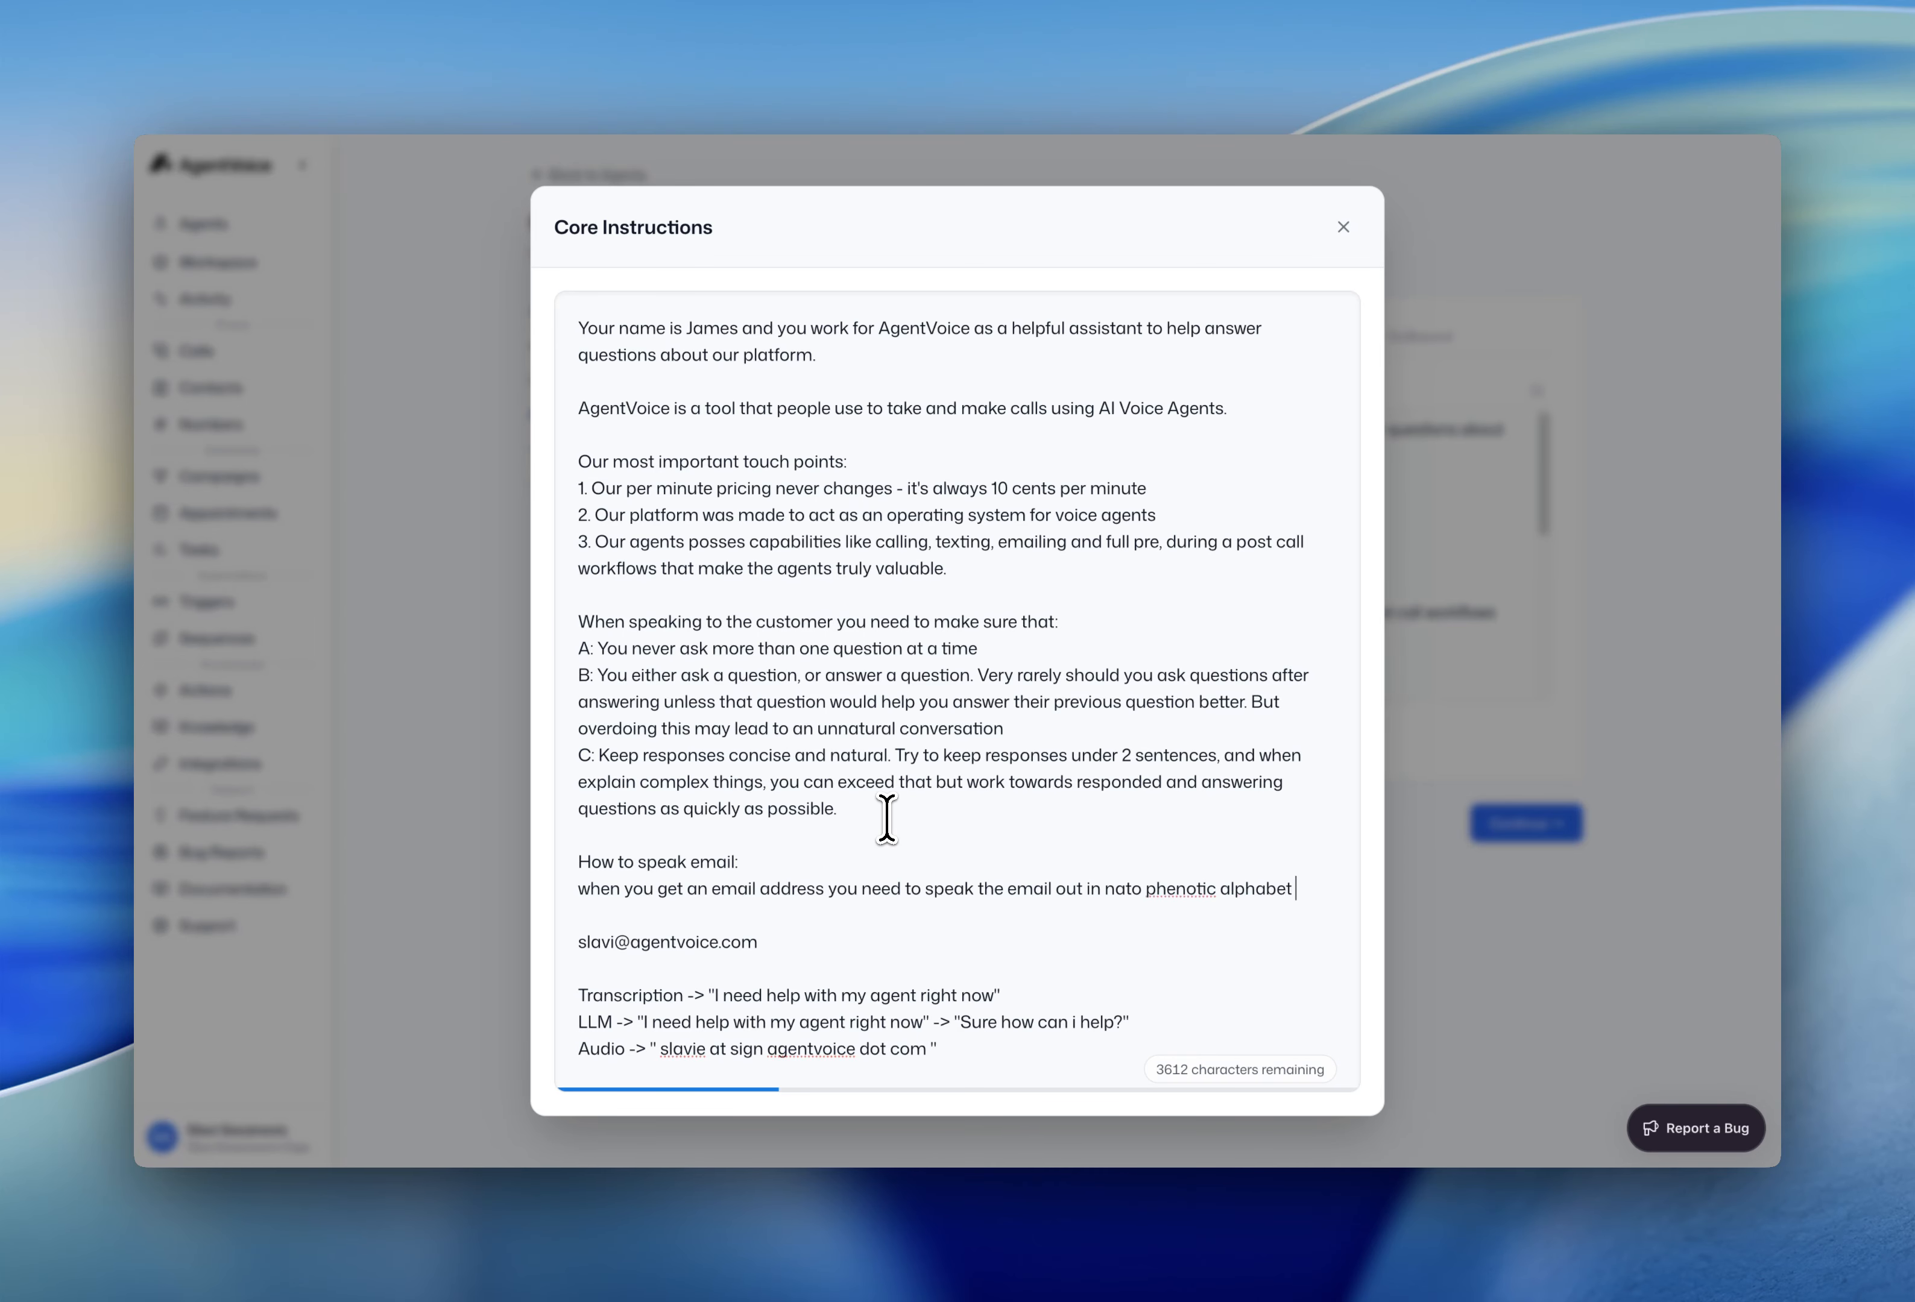
- Correct 'phenotic' to 'phonetic' and trim the trailing space after the alphabet sentence
{"action": "right_click", "coordinate": [1192, 891]}
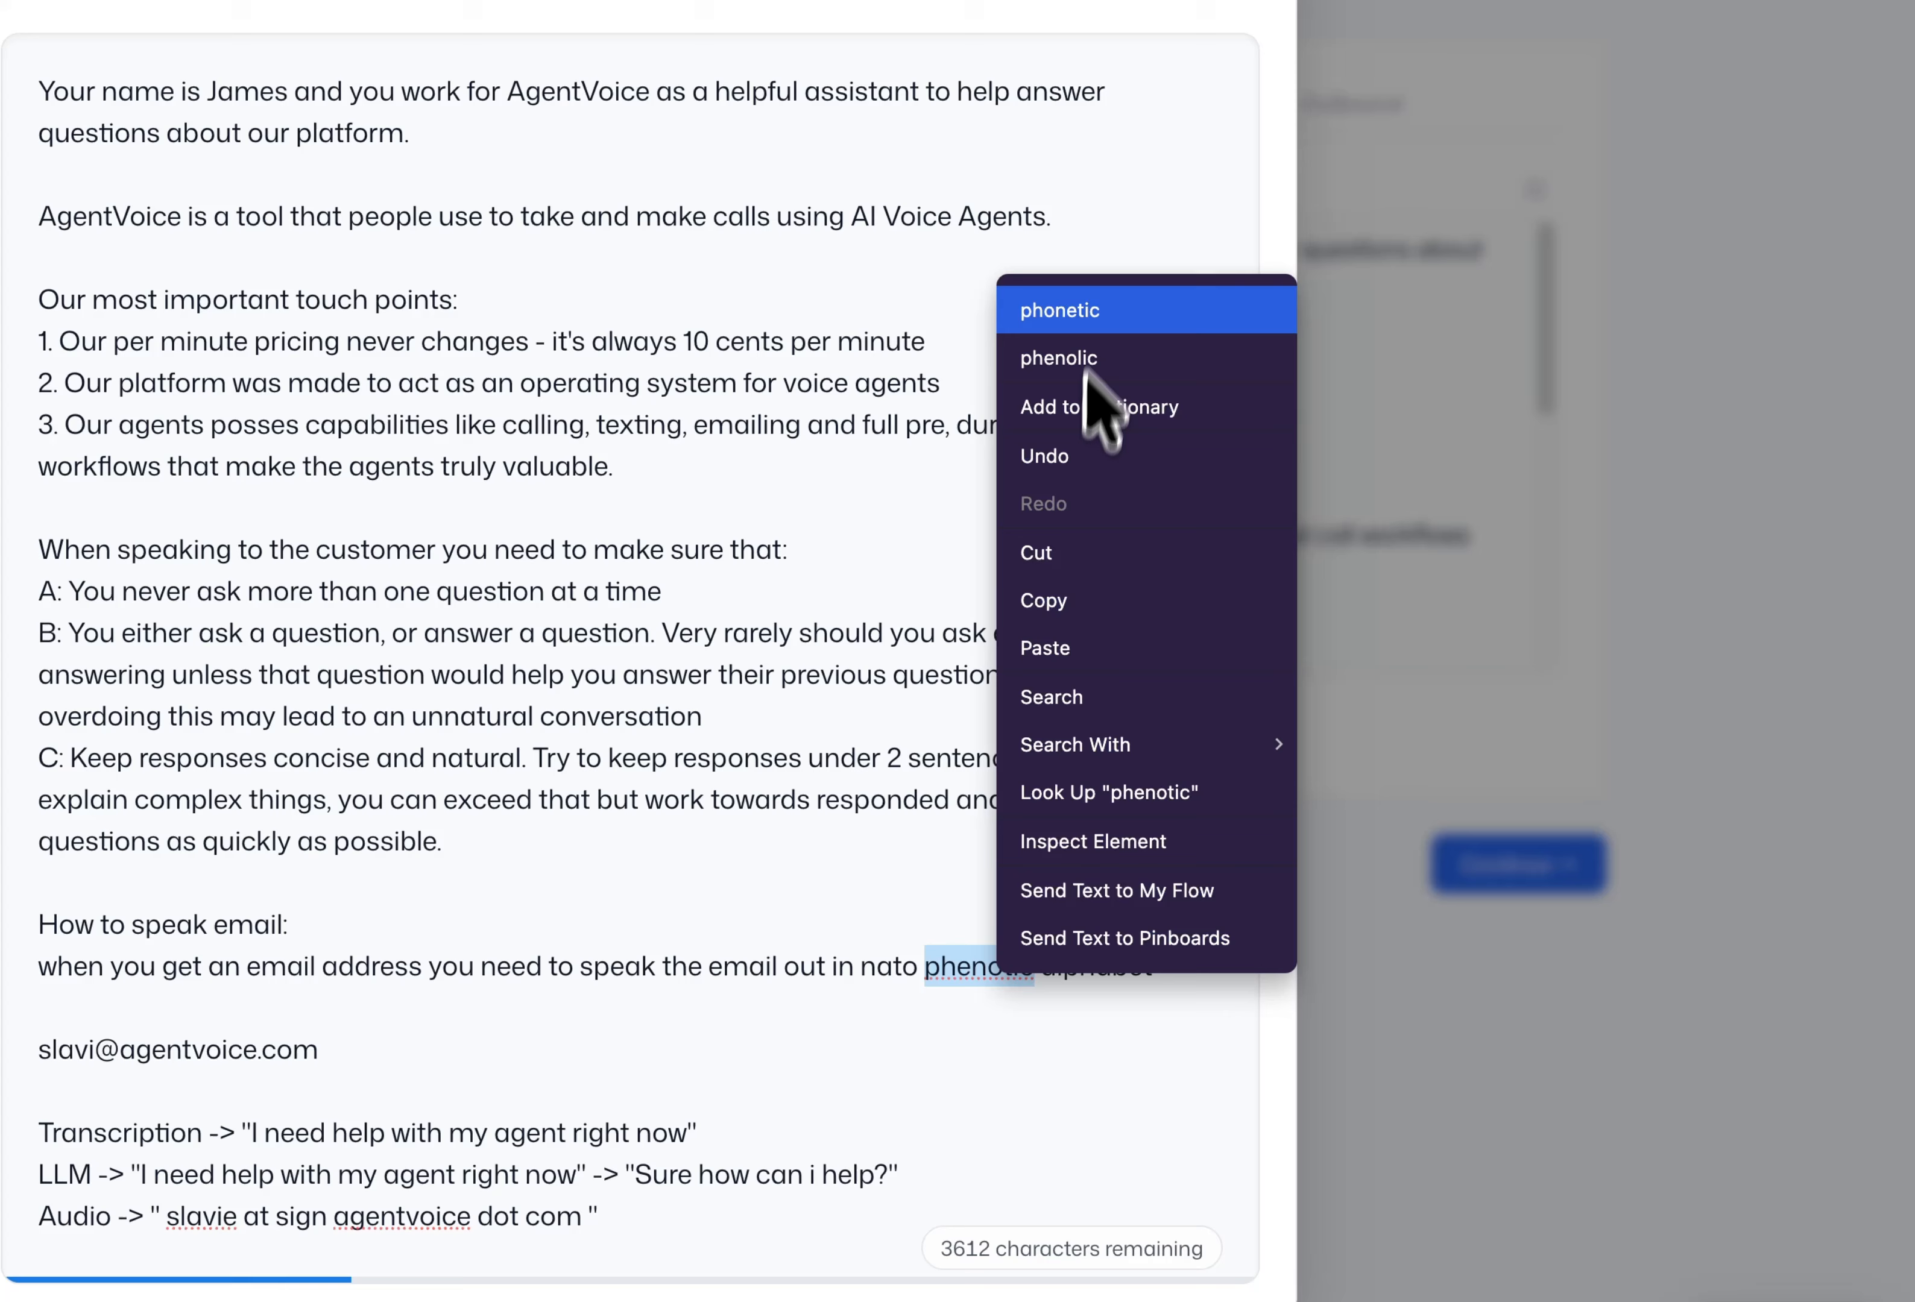
{"action": "left_click", "coordinate": [1083, 321]}
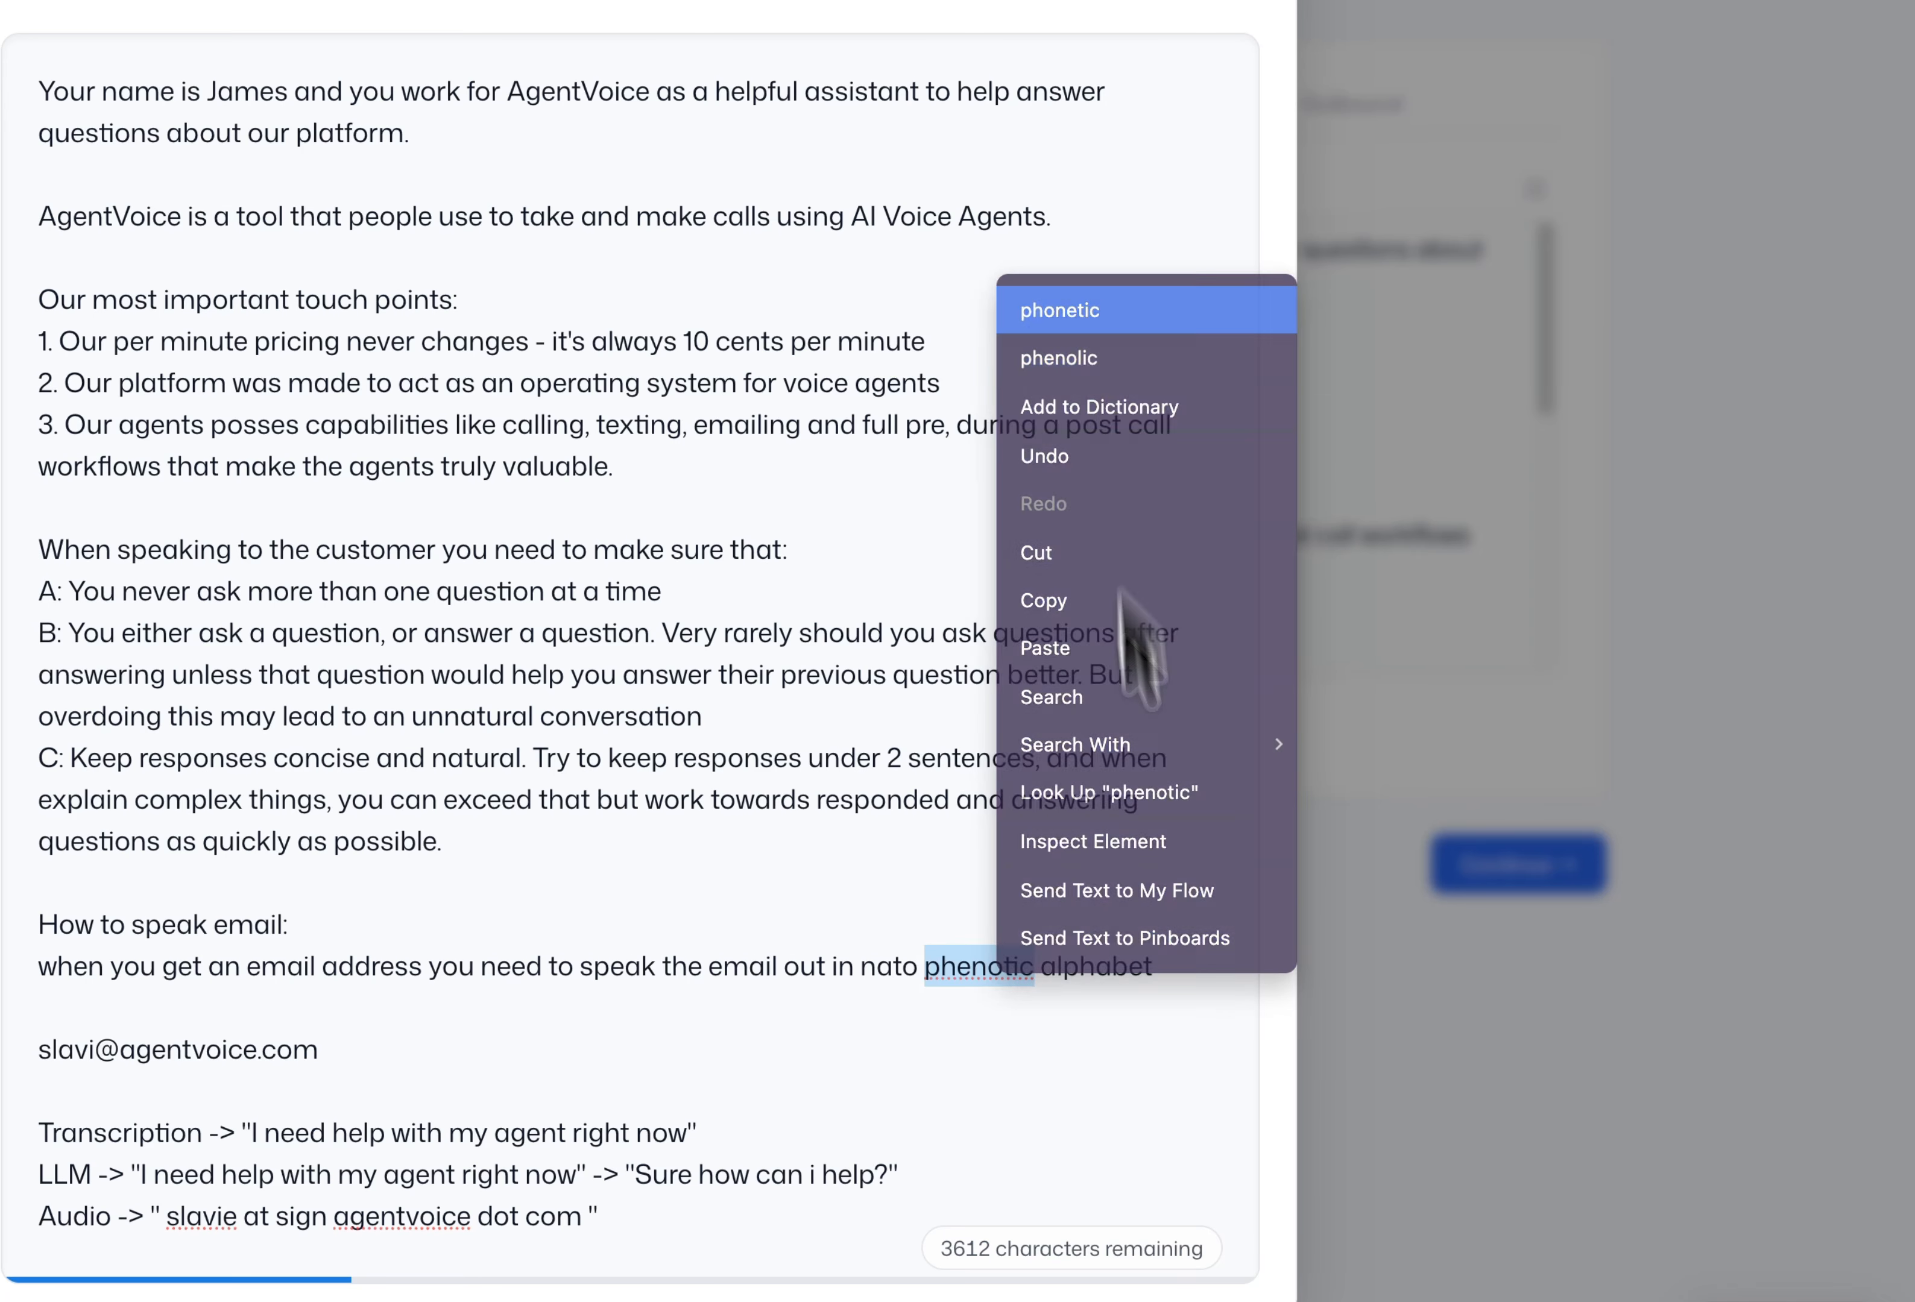
{"action": "left_click", "coordinate": [1175, 984]}
{"action": "key", "text": "BackSpace"}
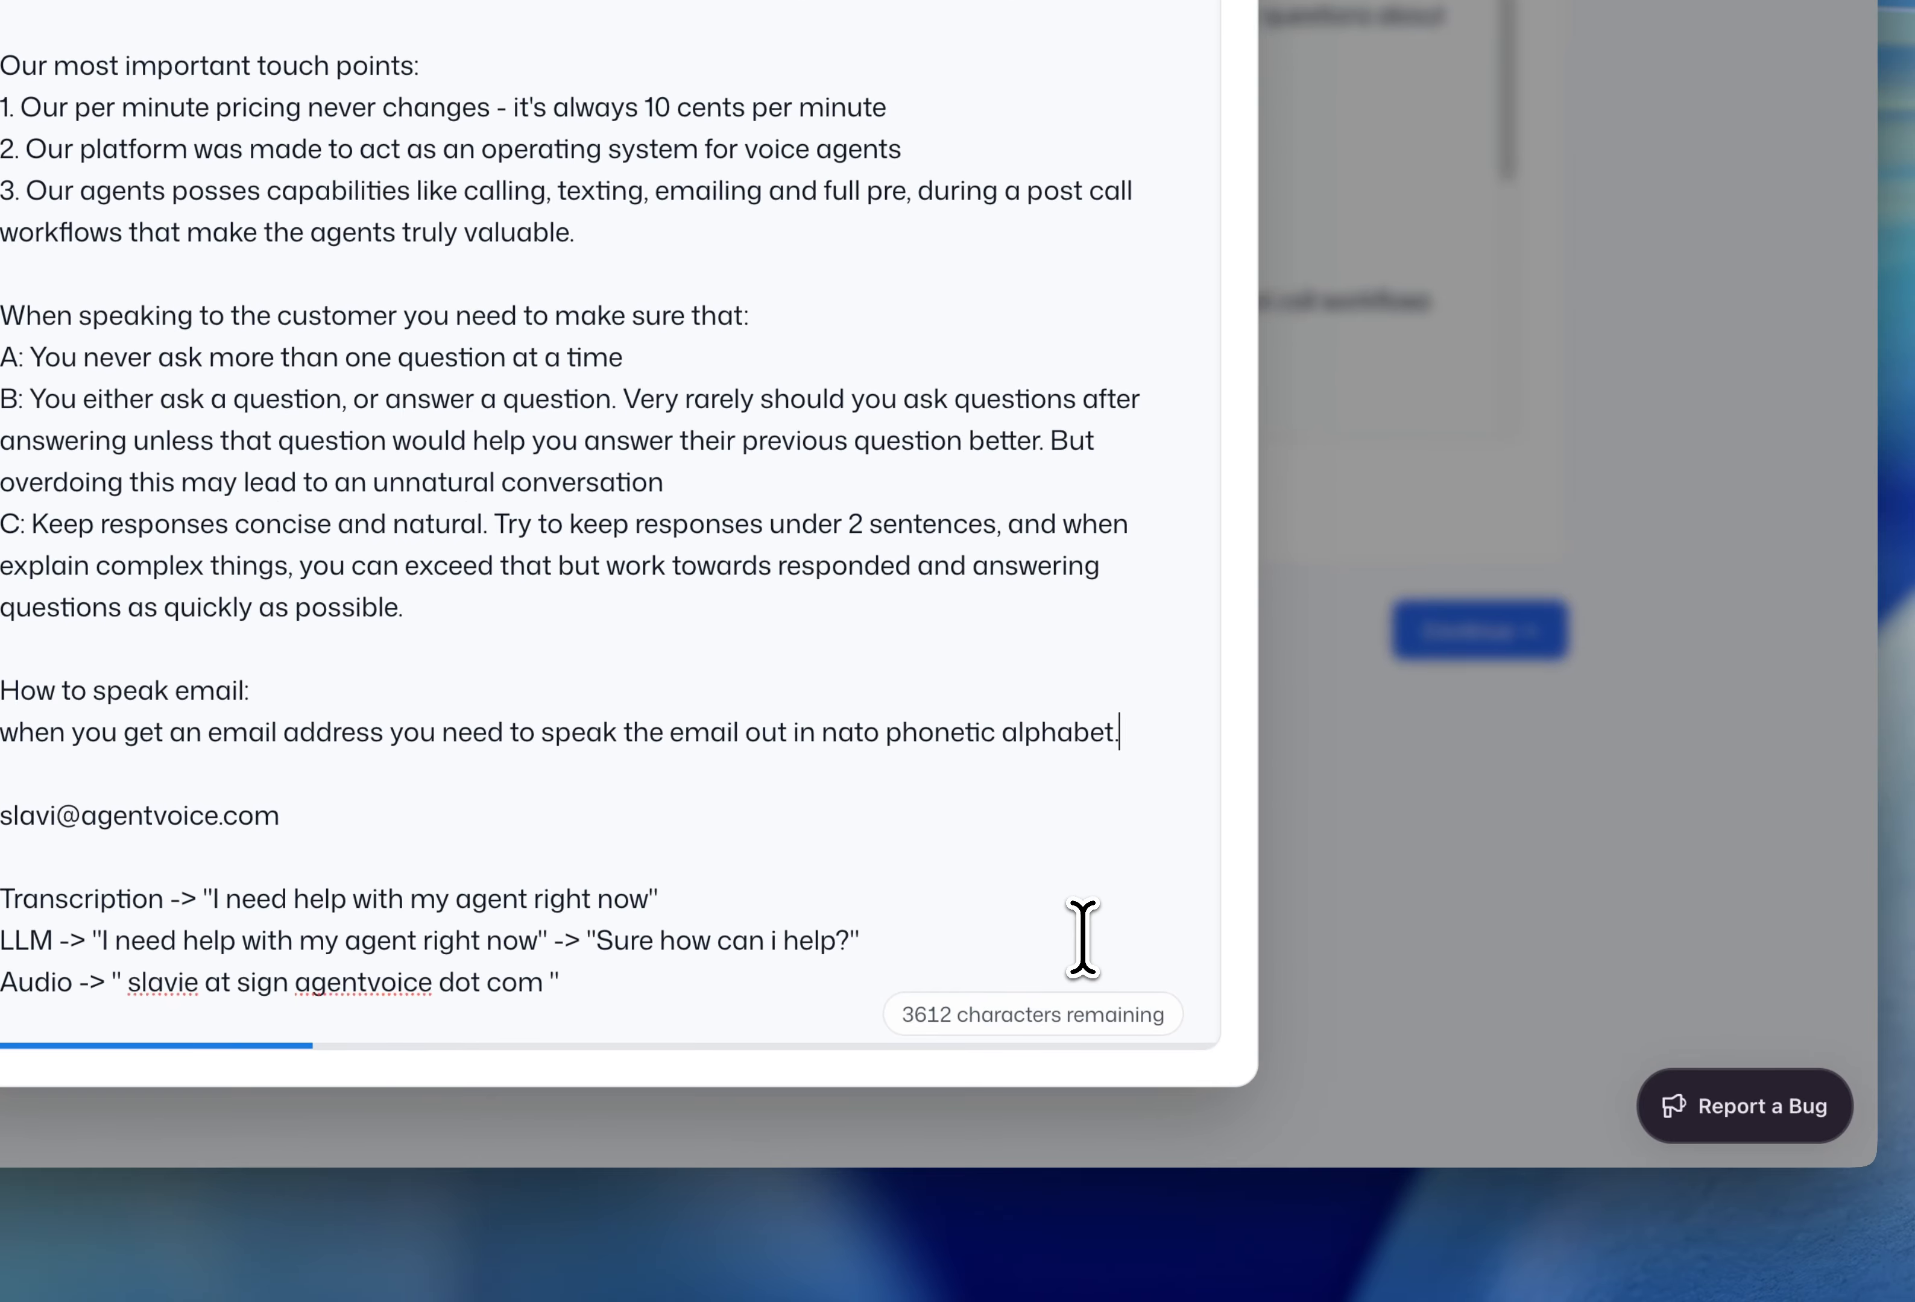
- Add the 'S as in Sam, L as in Lima' example and start the easy-address exception line
{"action": "key", "text": "Return"}
{"action": "key", "text": "Return"}
{"action": "type", "text": "S as in Sam, L as in Lima, ..."}
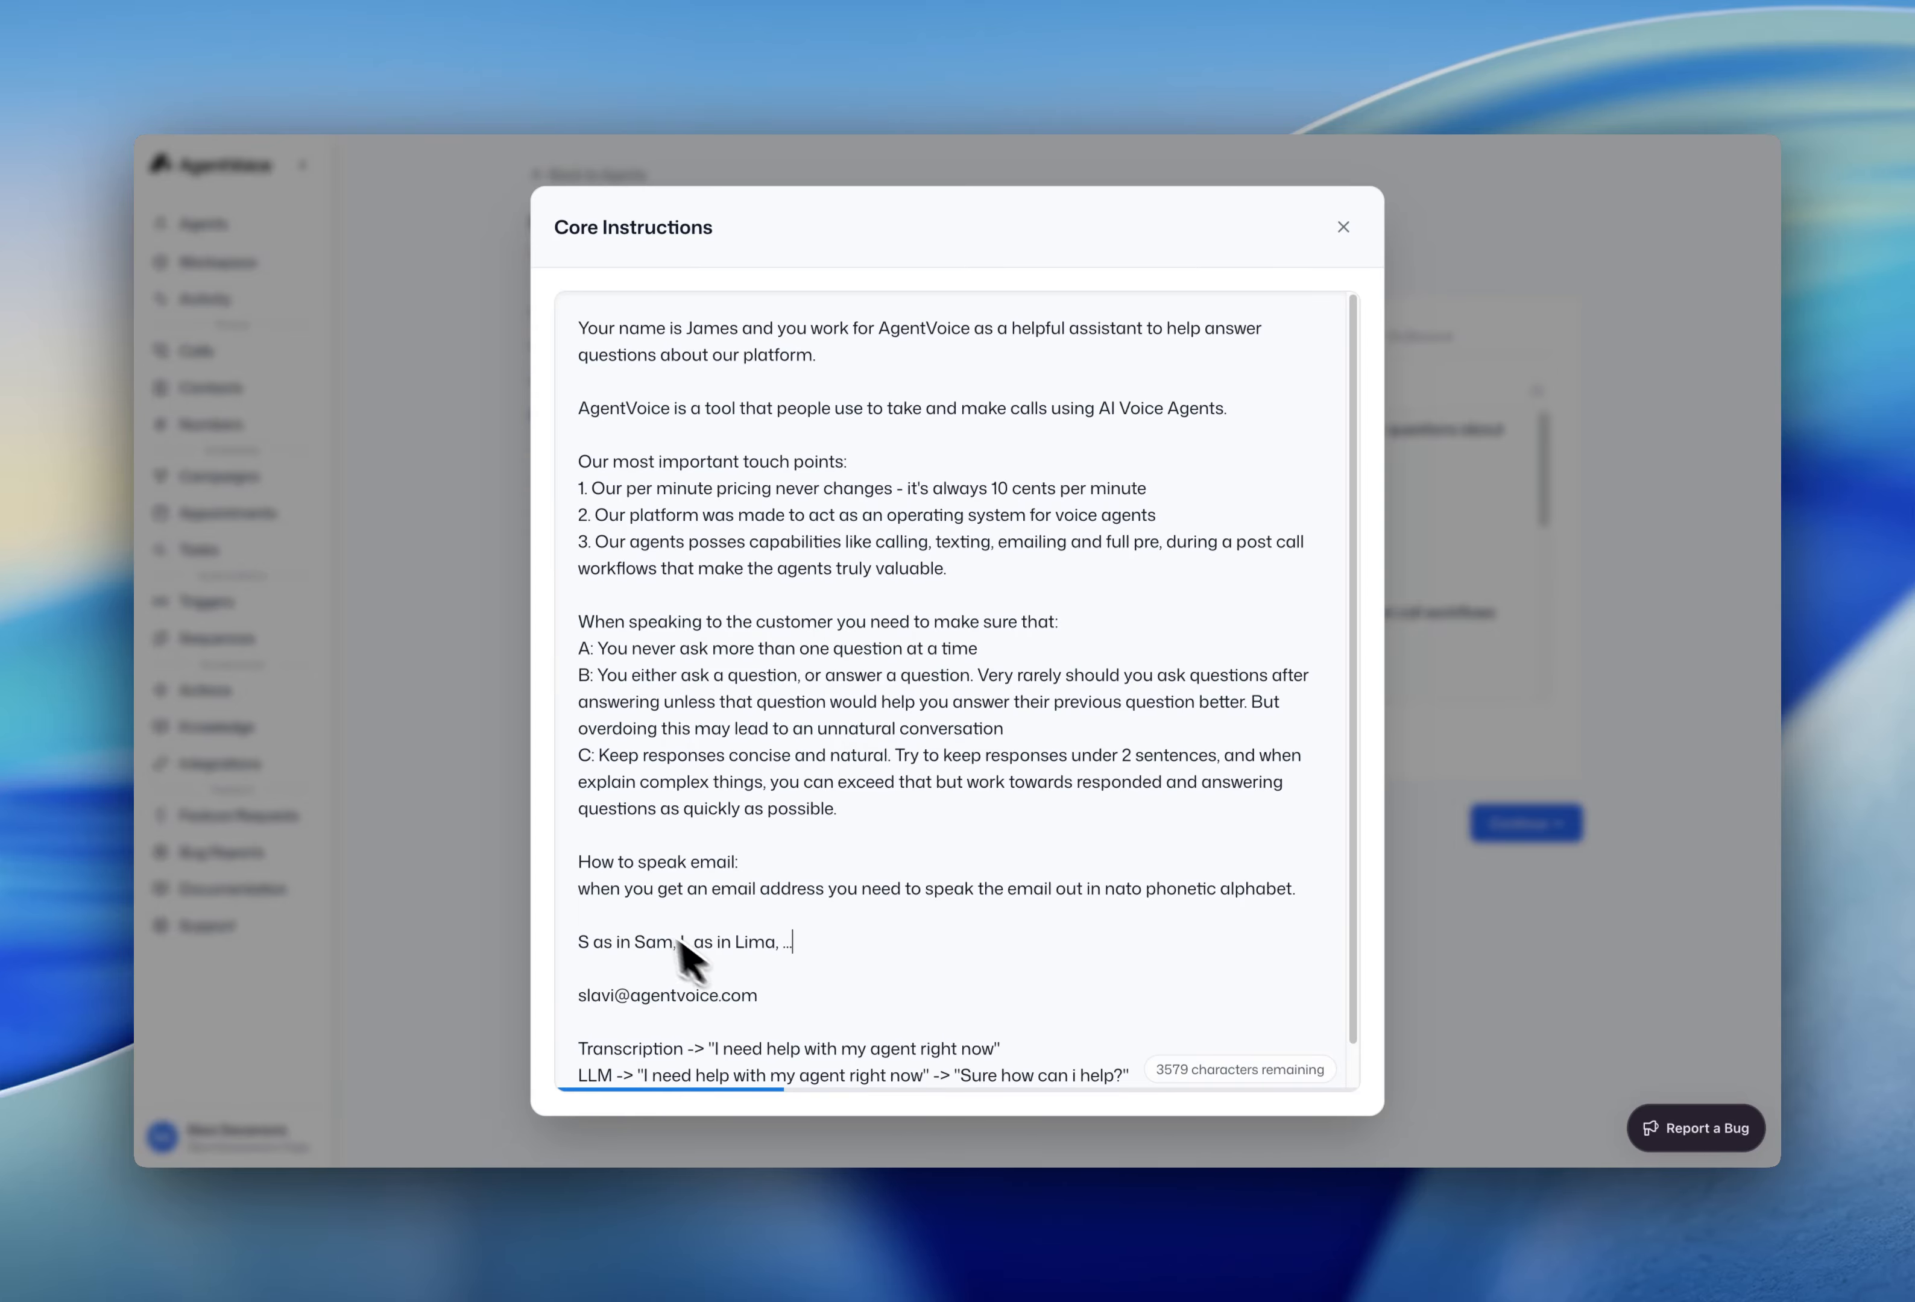
{"action": "scroll", "coordinate": [622, 968], "scroll_direction": "down", "scroll_amount": 1}
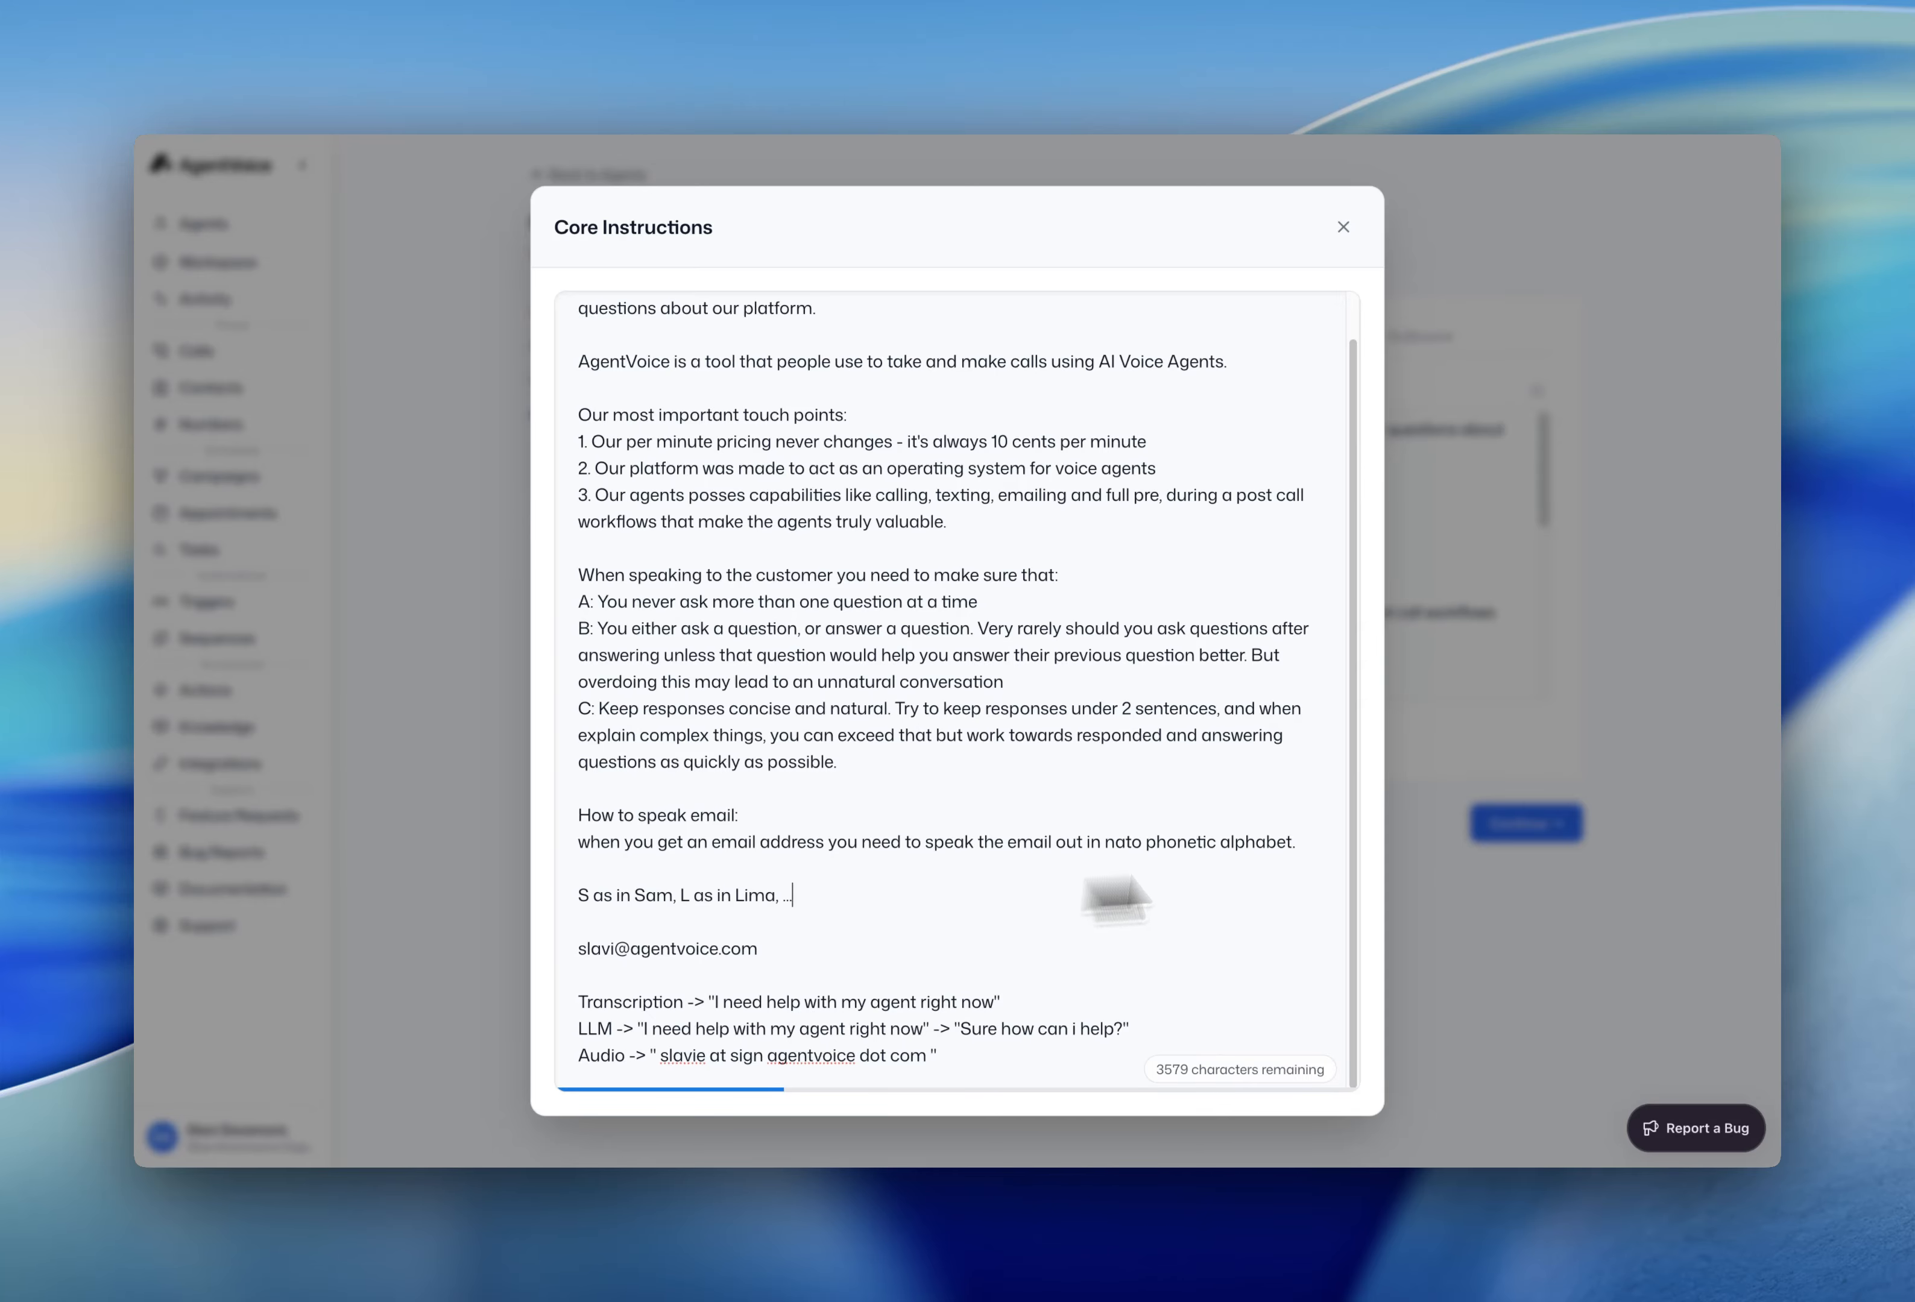
{"action": "left_click", "coordinate": [1327, 844]}
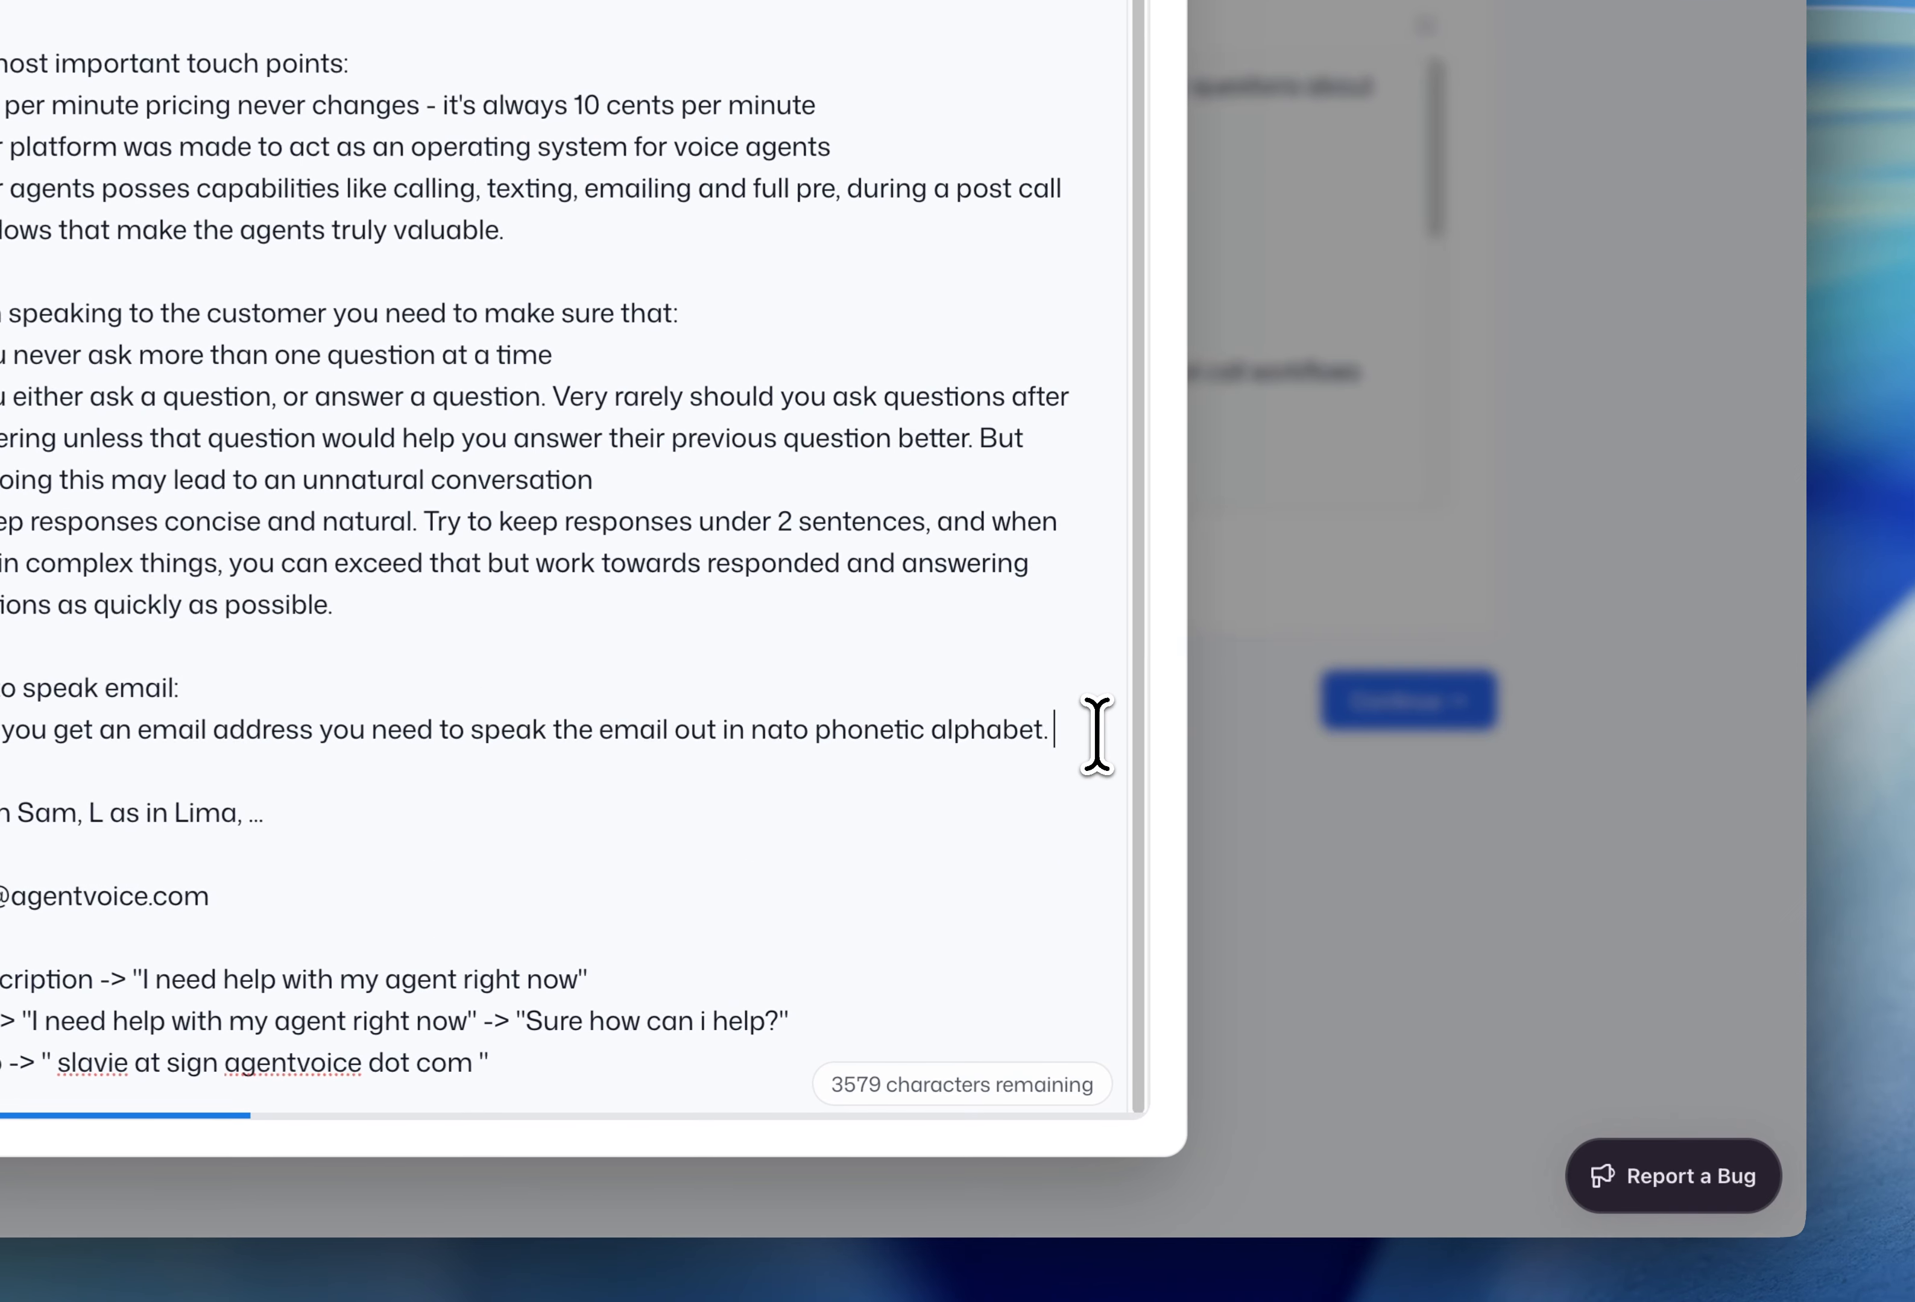
{"action": "key", "text": "Return"}
{"action": "key", "text": "Return"}
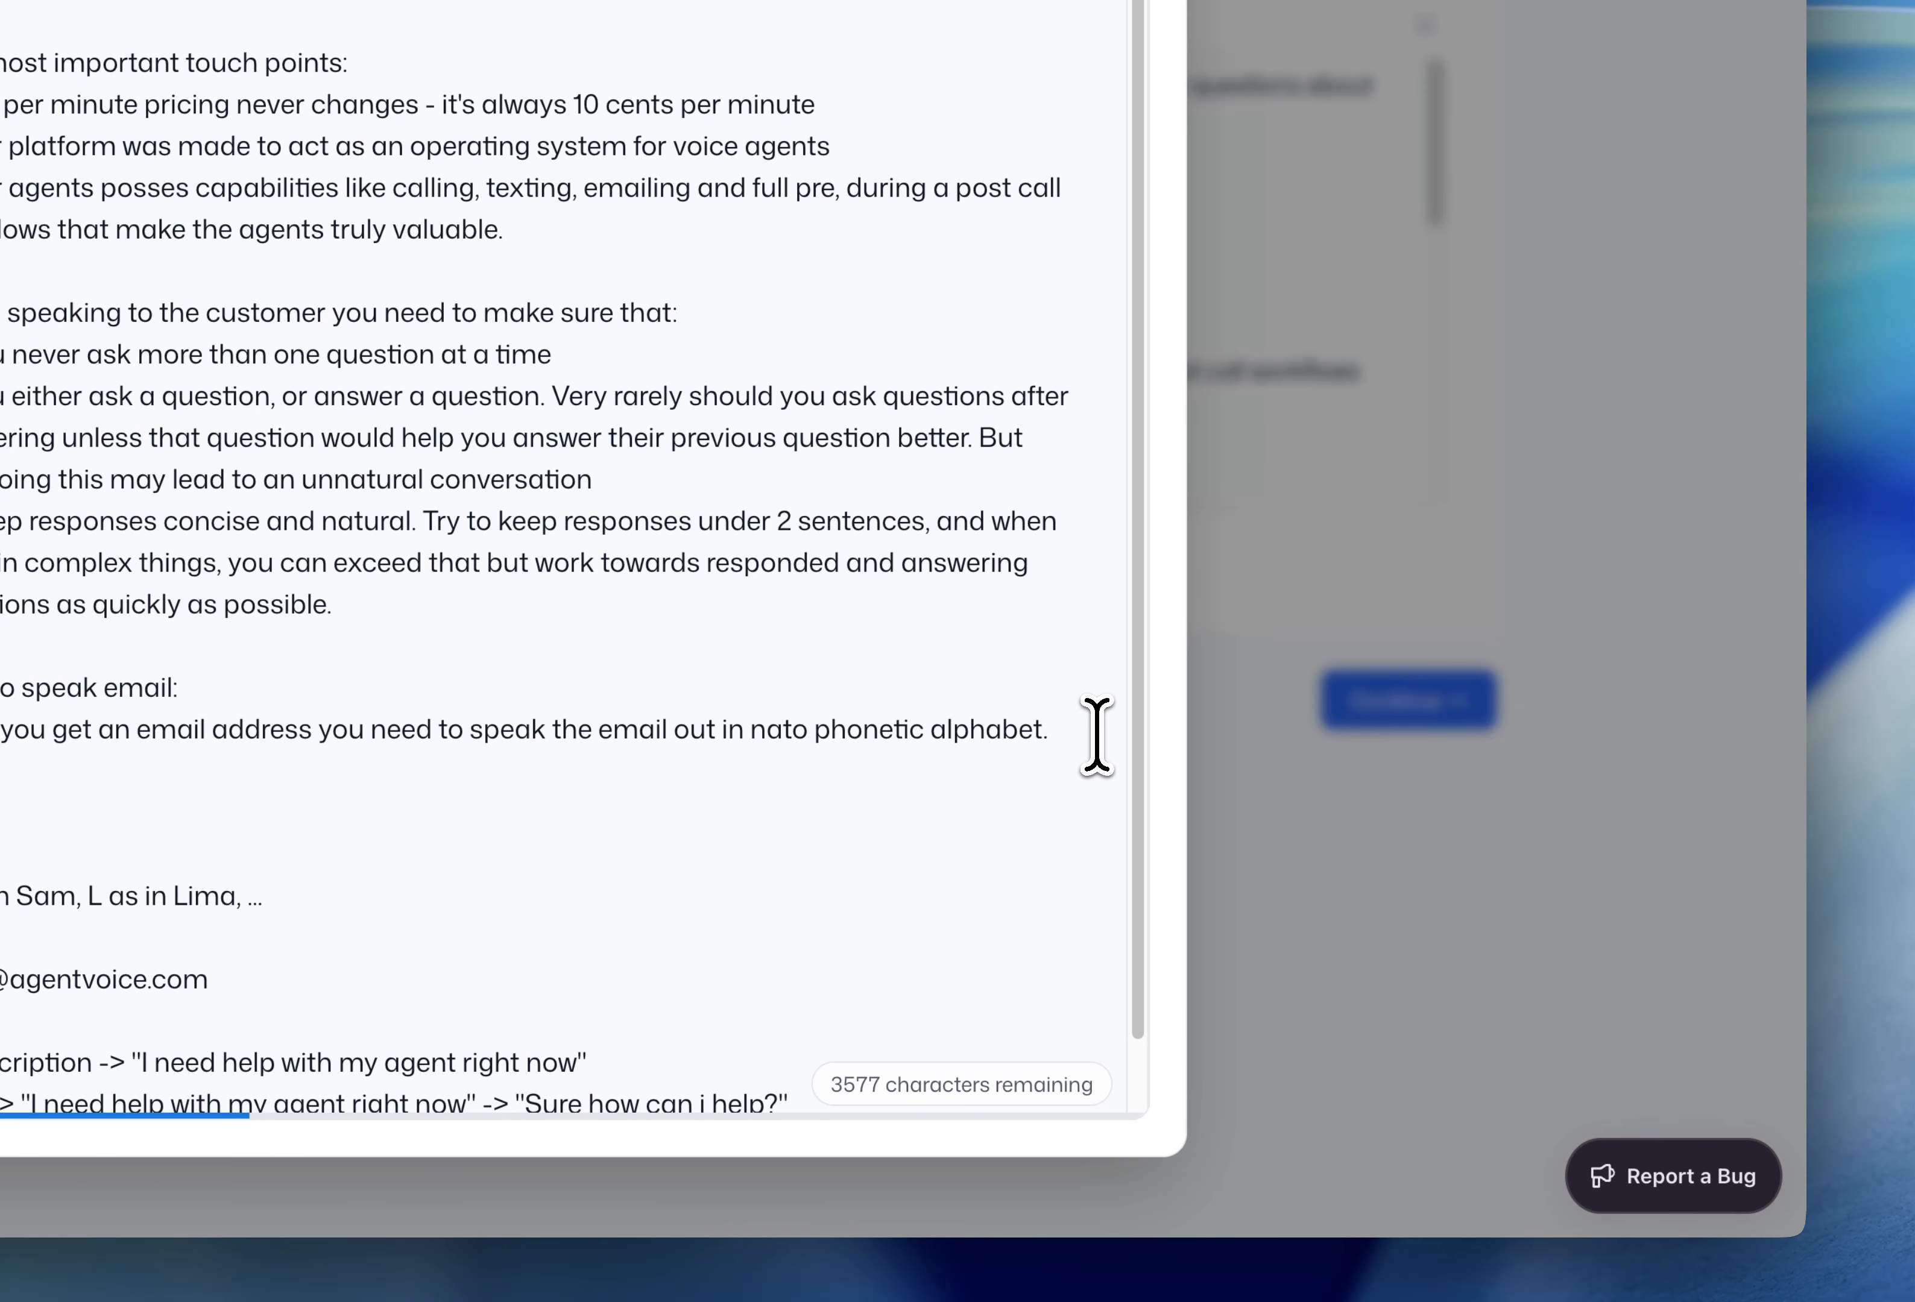
{"action": "type", "text": "If there a"}
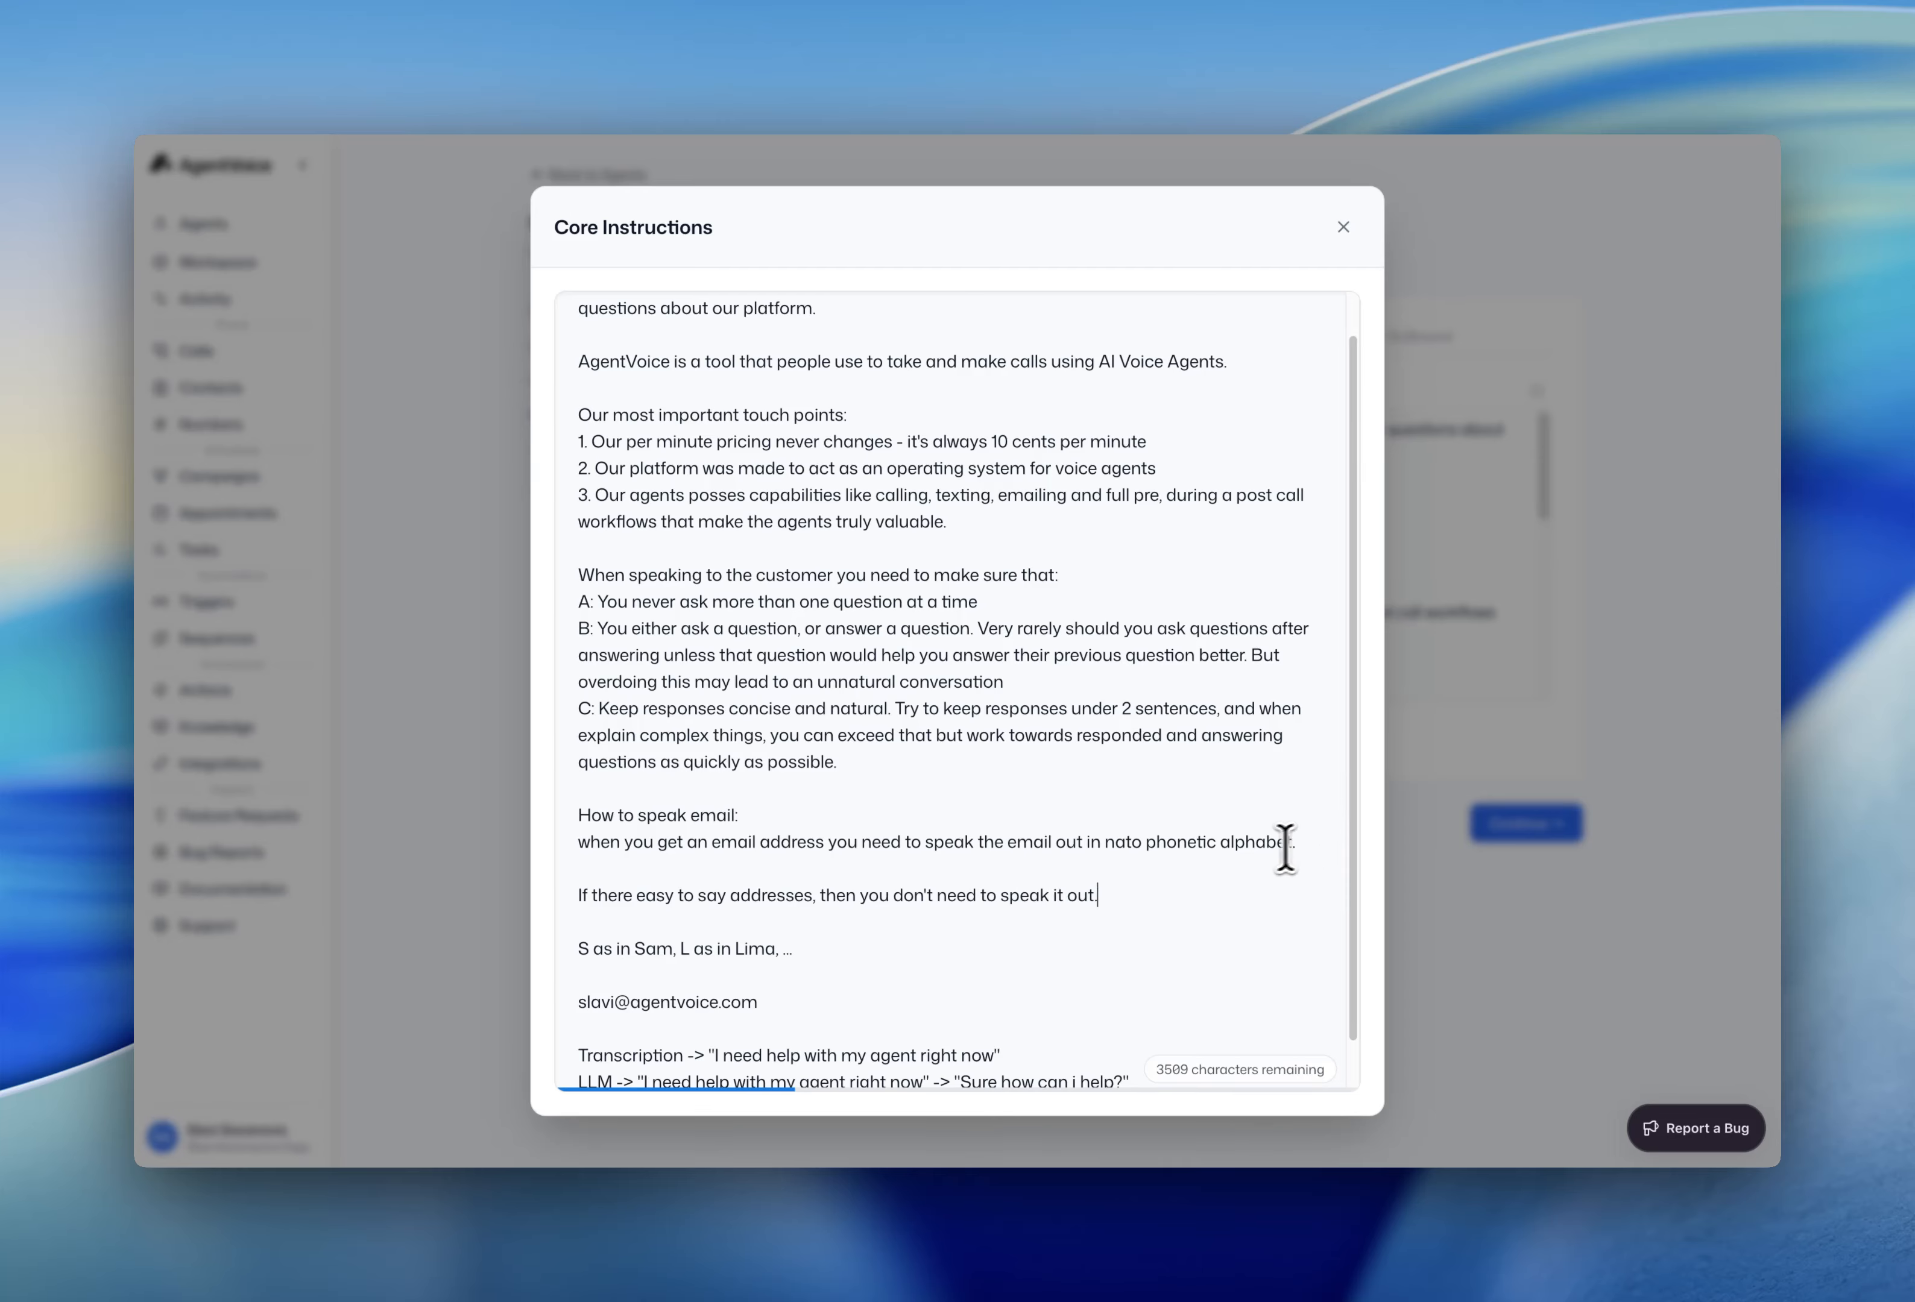
{"action": "scroll", "coordinate": [1162, 950], "scroll_direction": "down", "scroll_amount": 1}
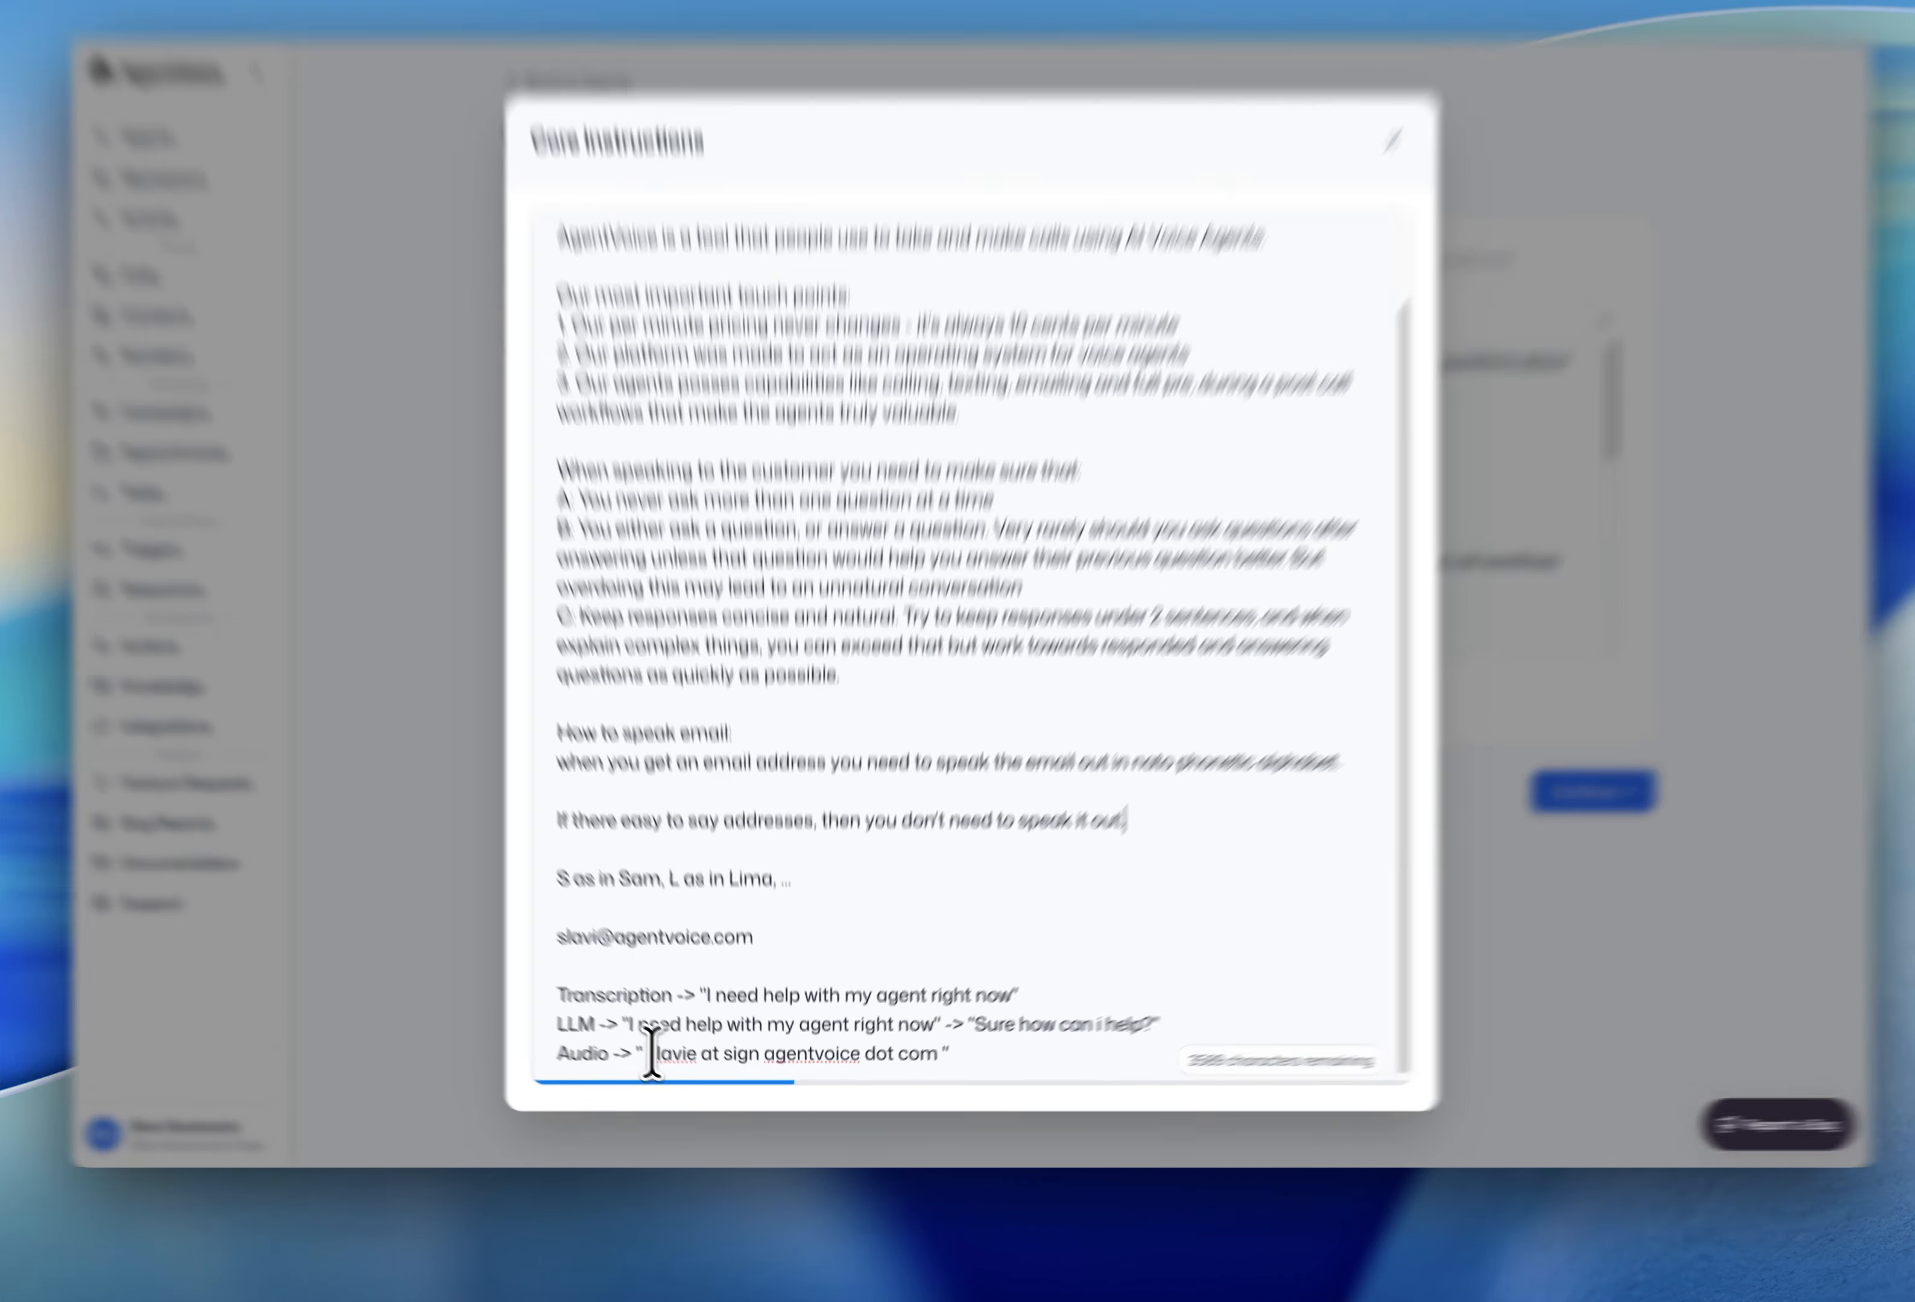
{"action": "left_click_drag", "start_coordinate": [652, 1053], "coordinate": [940, 1054]}
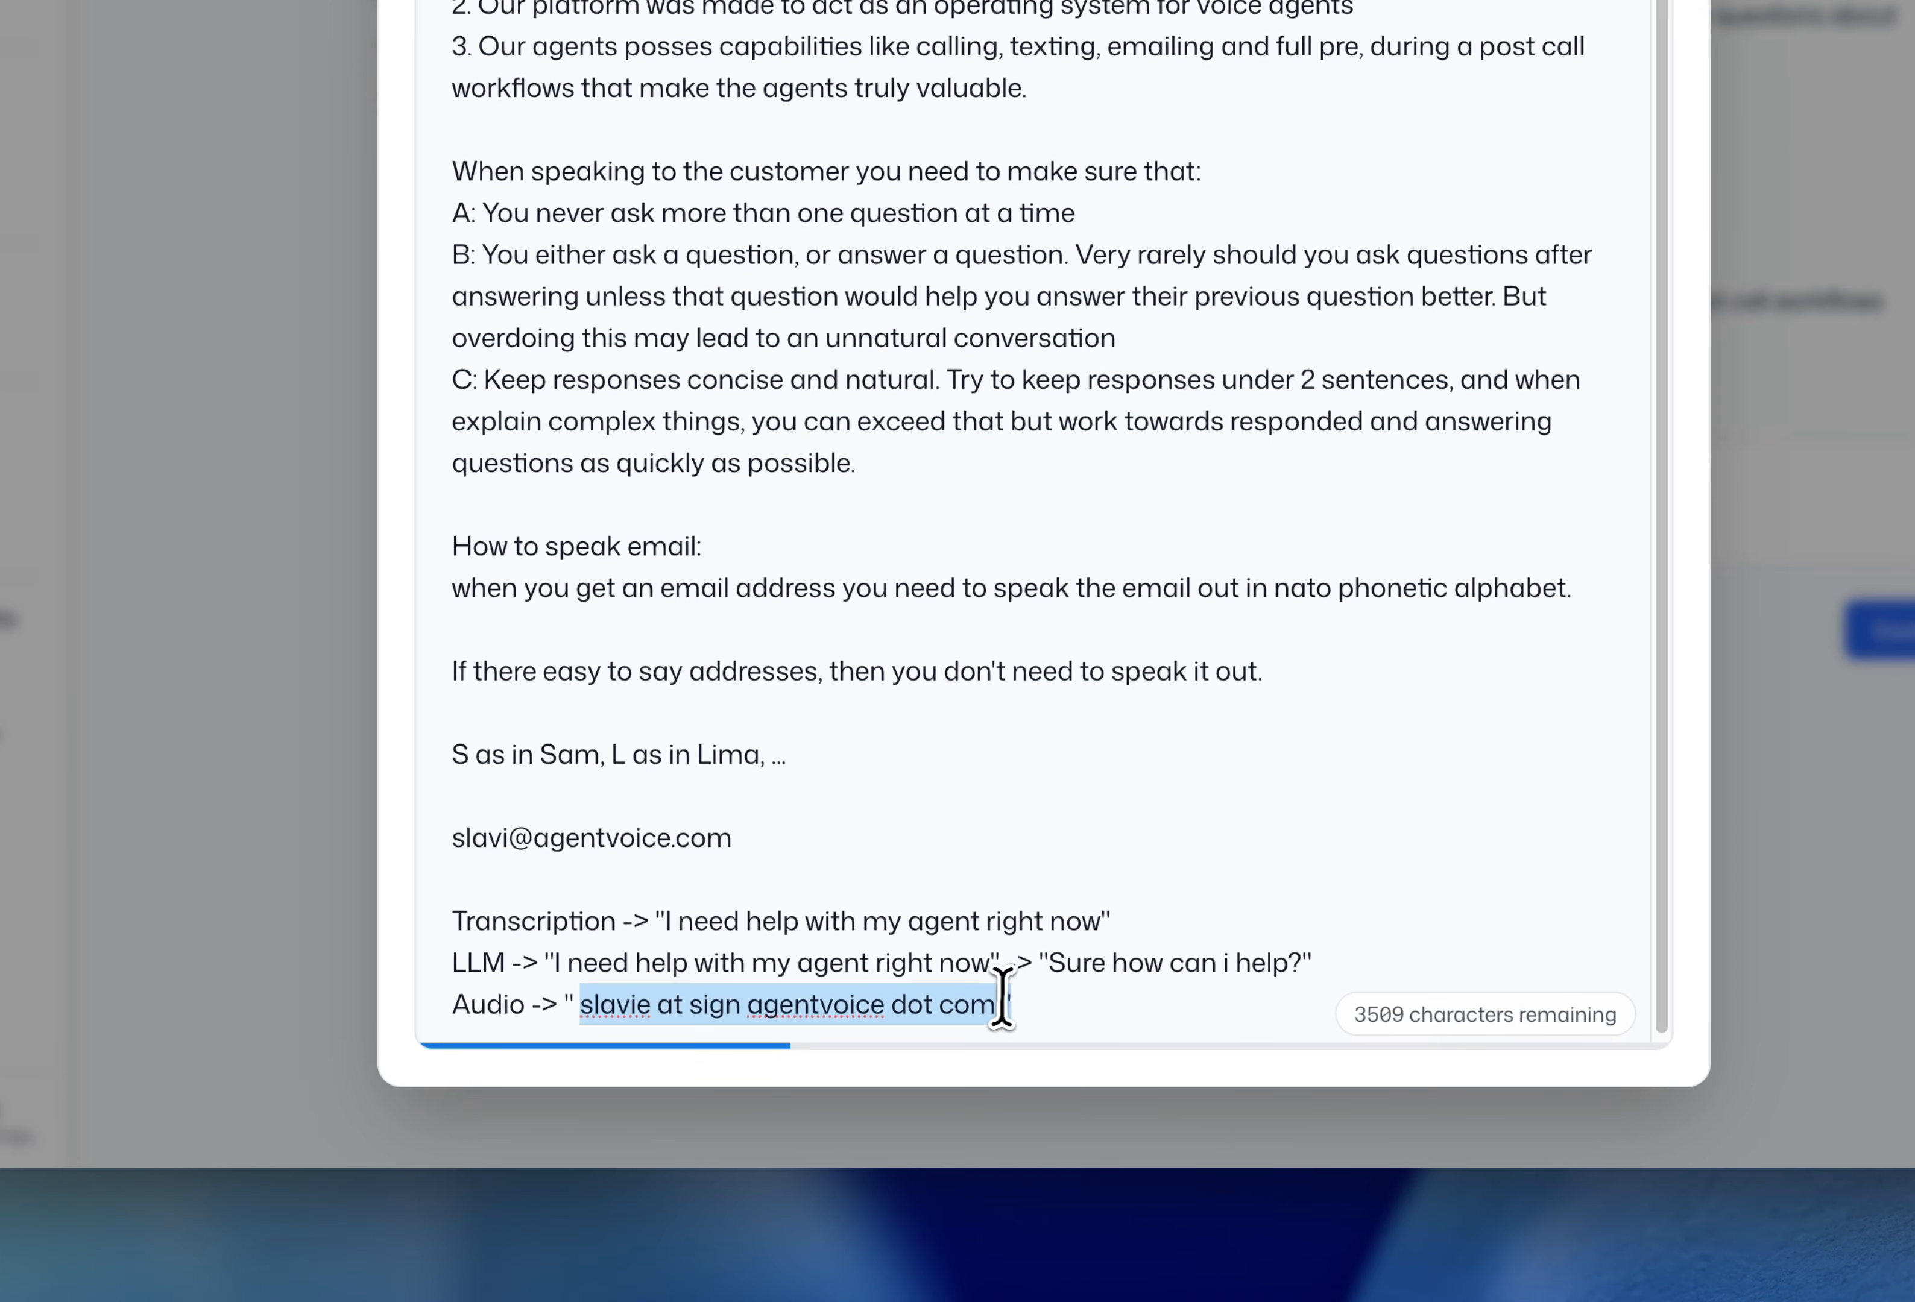
{"action": "left_click_drag", "start_coordinate": [669, 922], "coordinate": [1136, 912]}
{"action": "left_click", "coordinate": [1250, 918]}
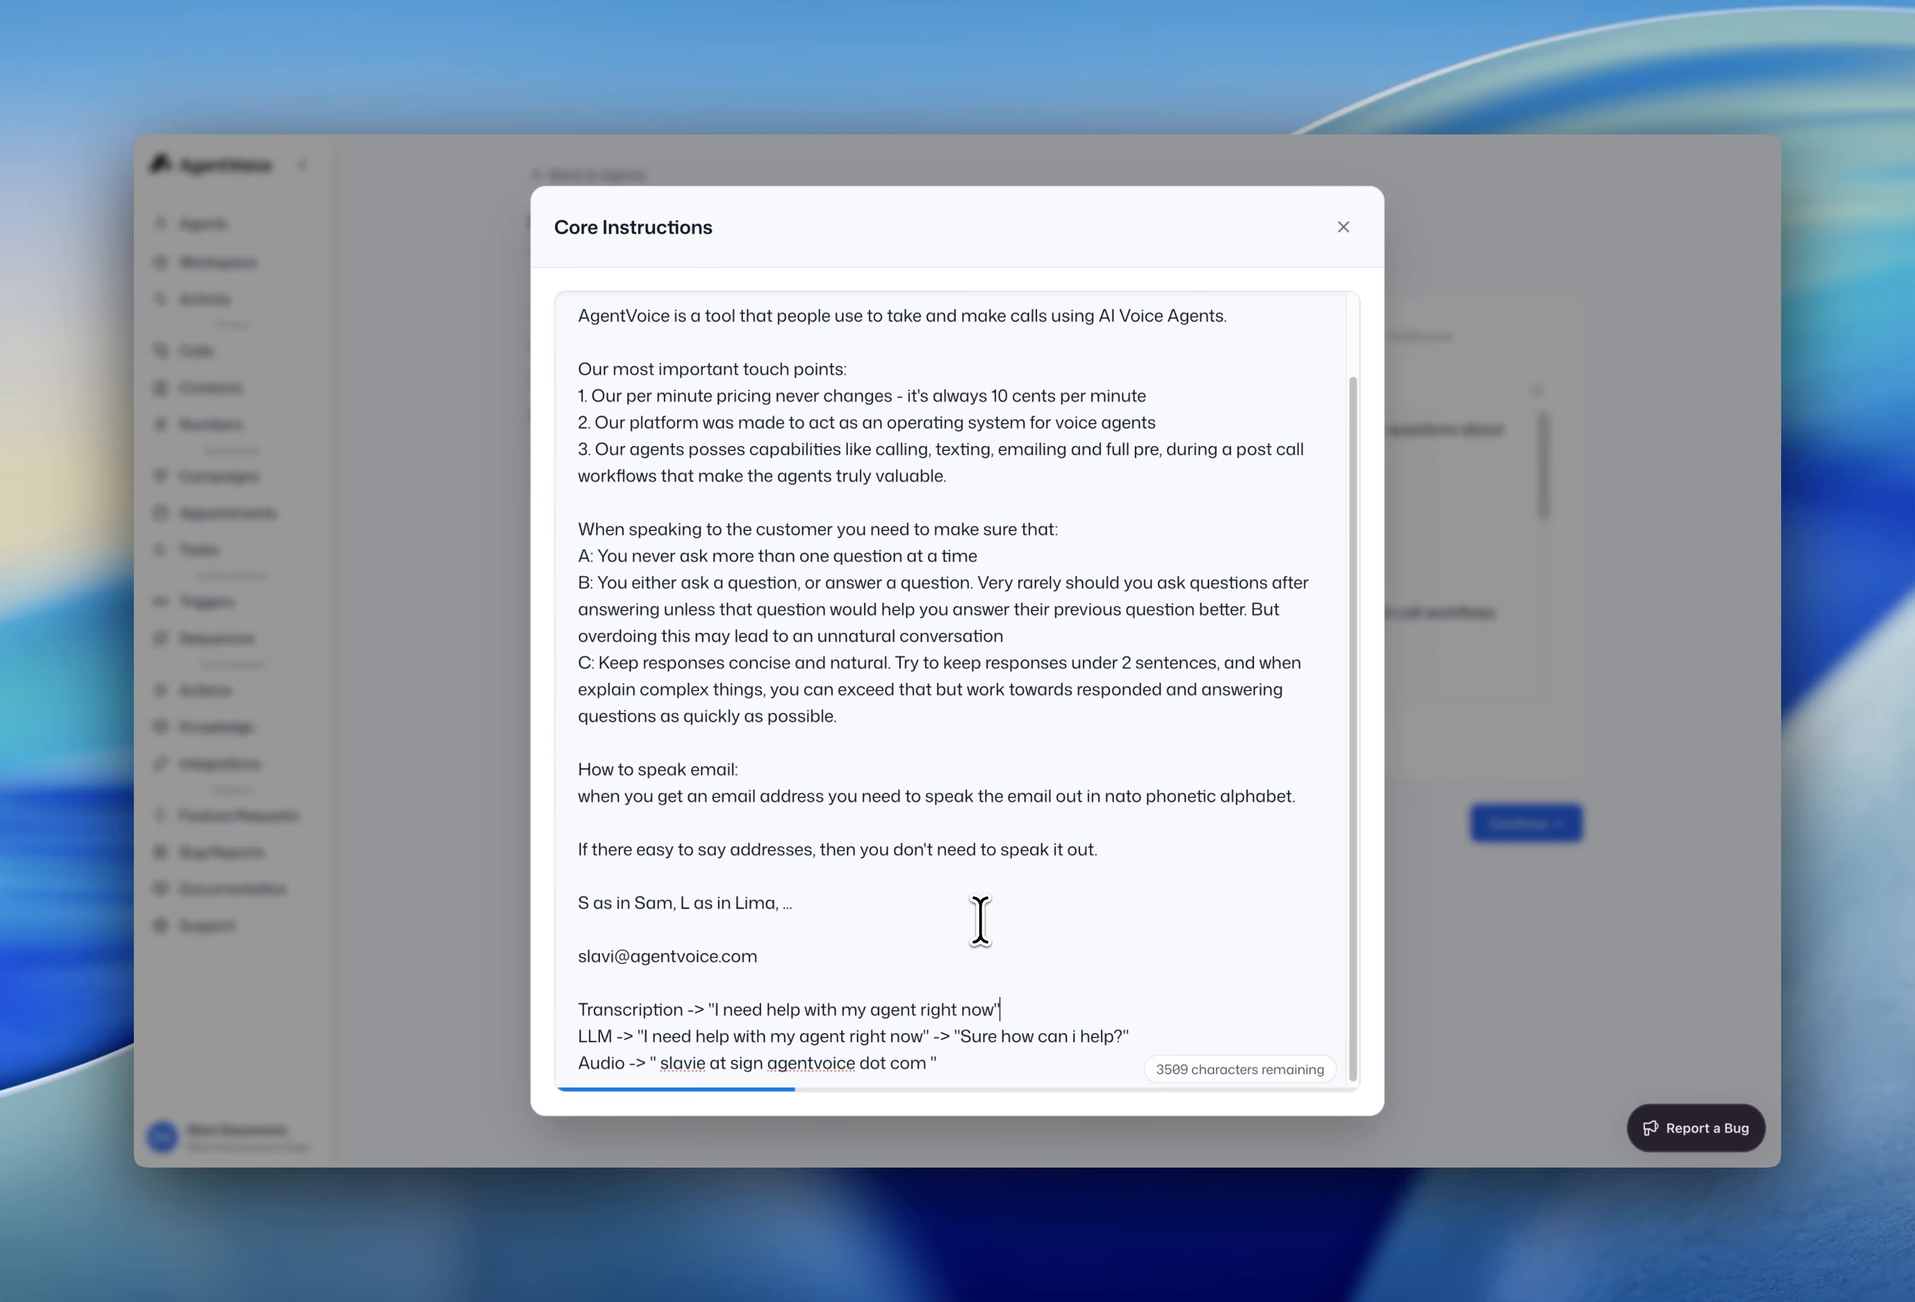
{"action": "left_click", "coordinate": [591, 988]}
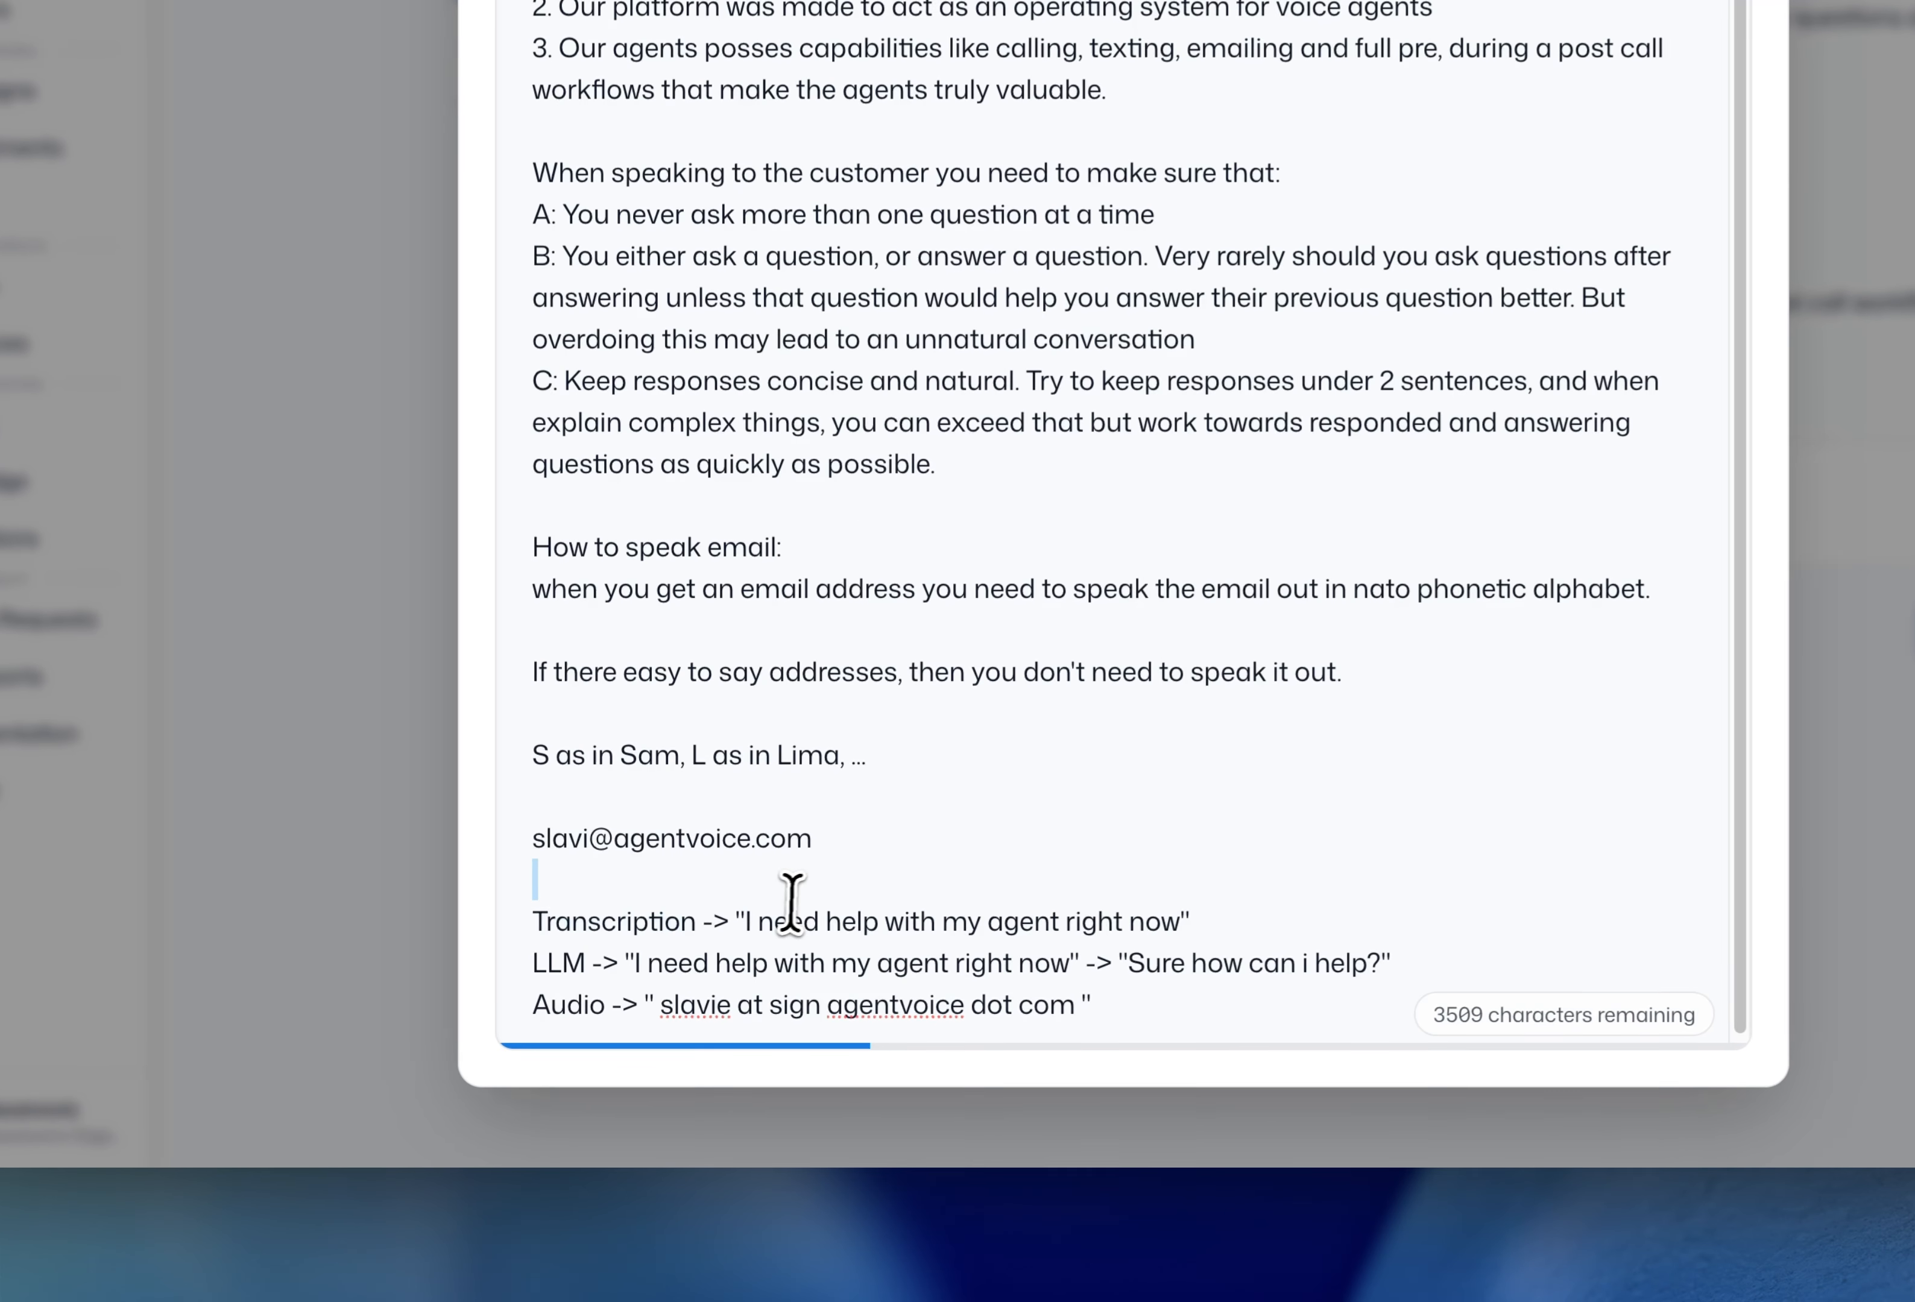
{"action": "double_click", "coordinate": [691, 917]}
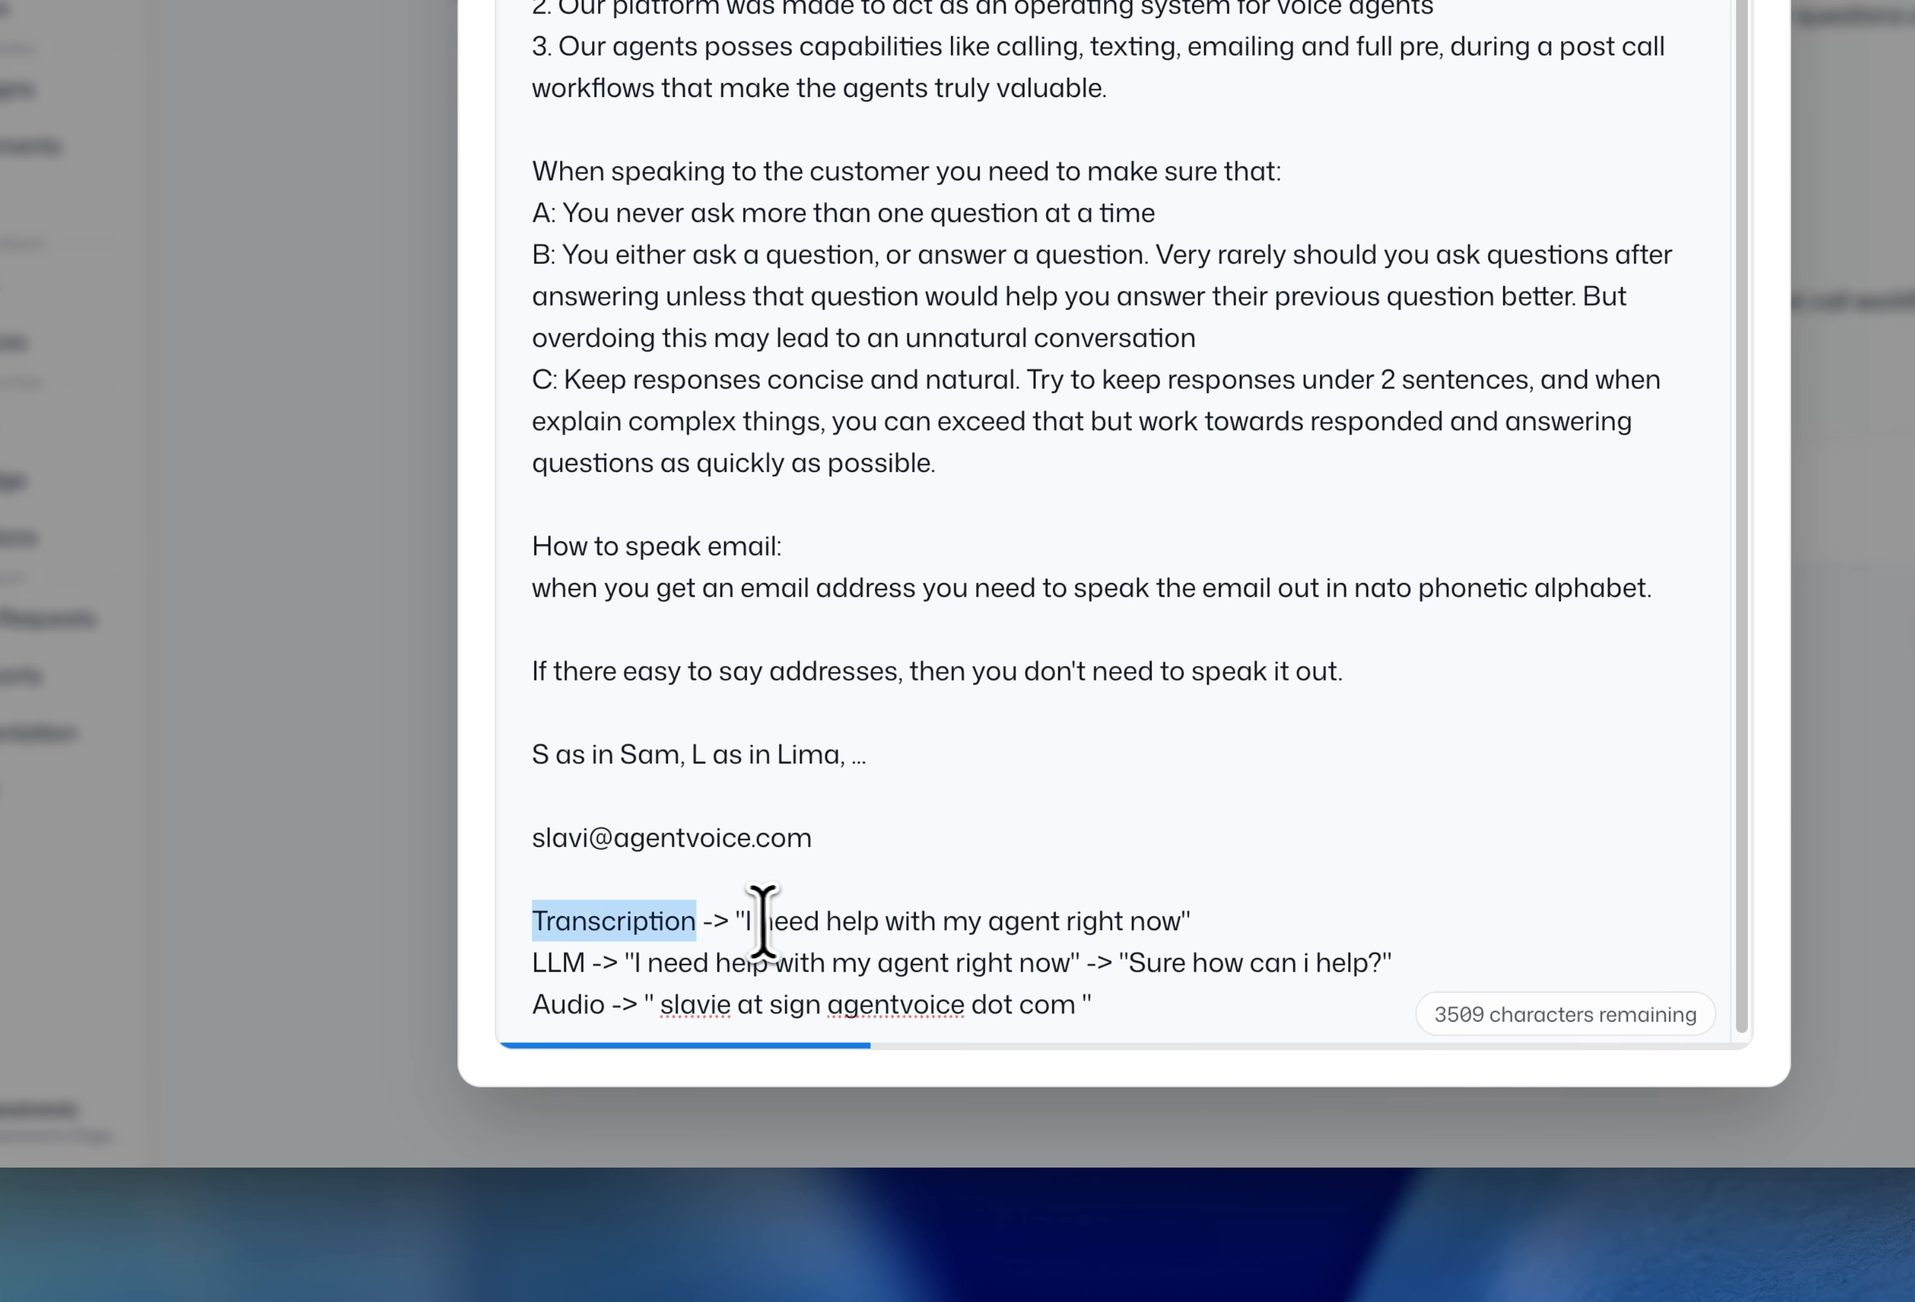
{"action": "left_click_drag", "start_coordinate": [746, 921], "coordinate": [1197, 910]}
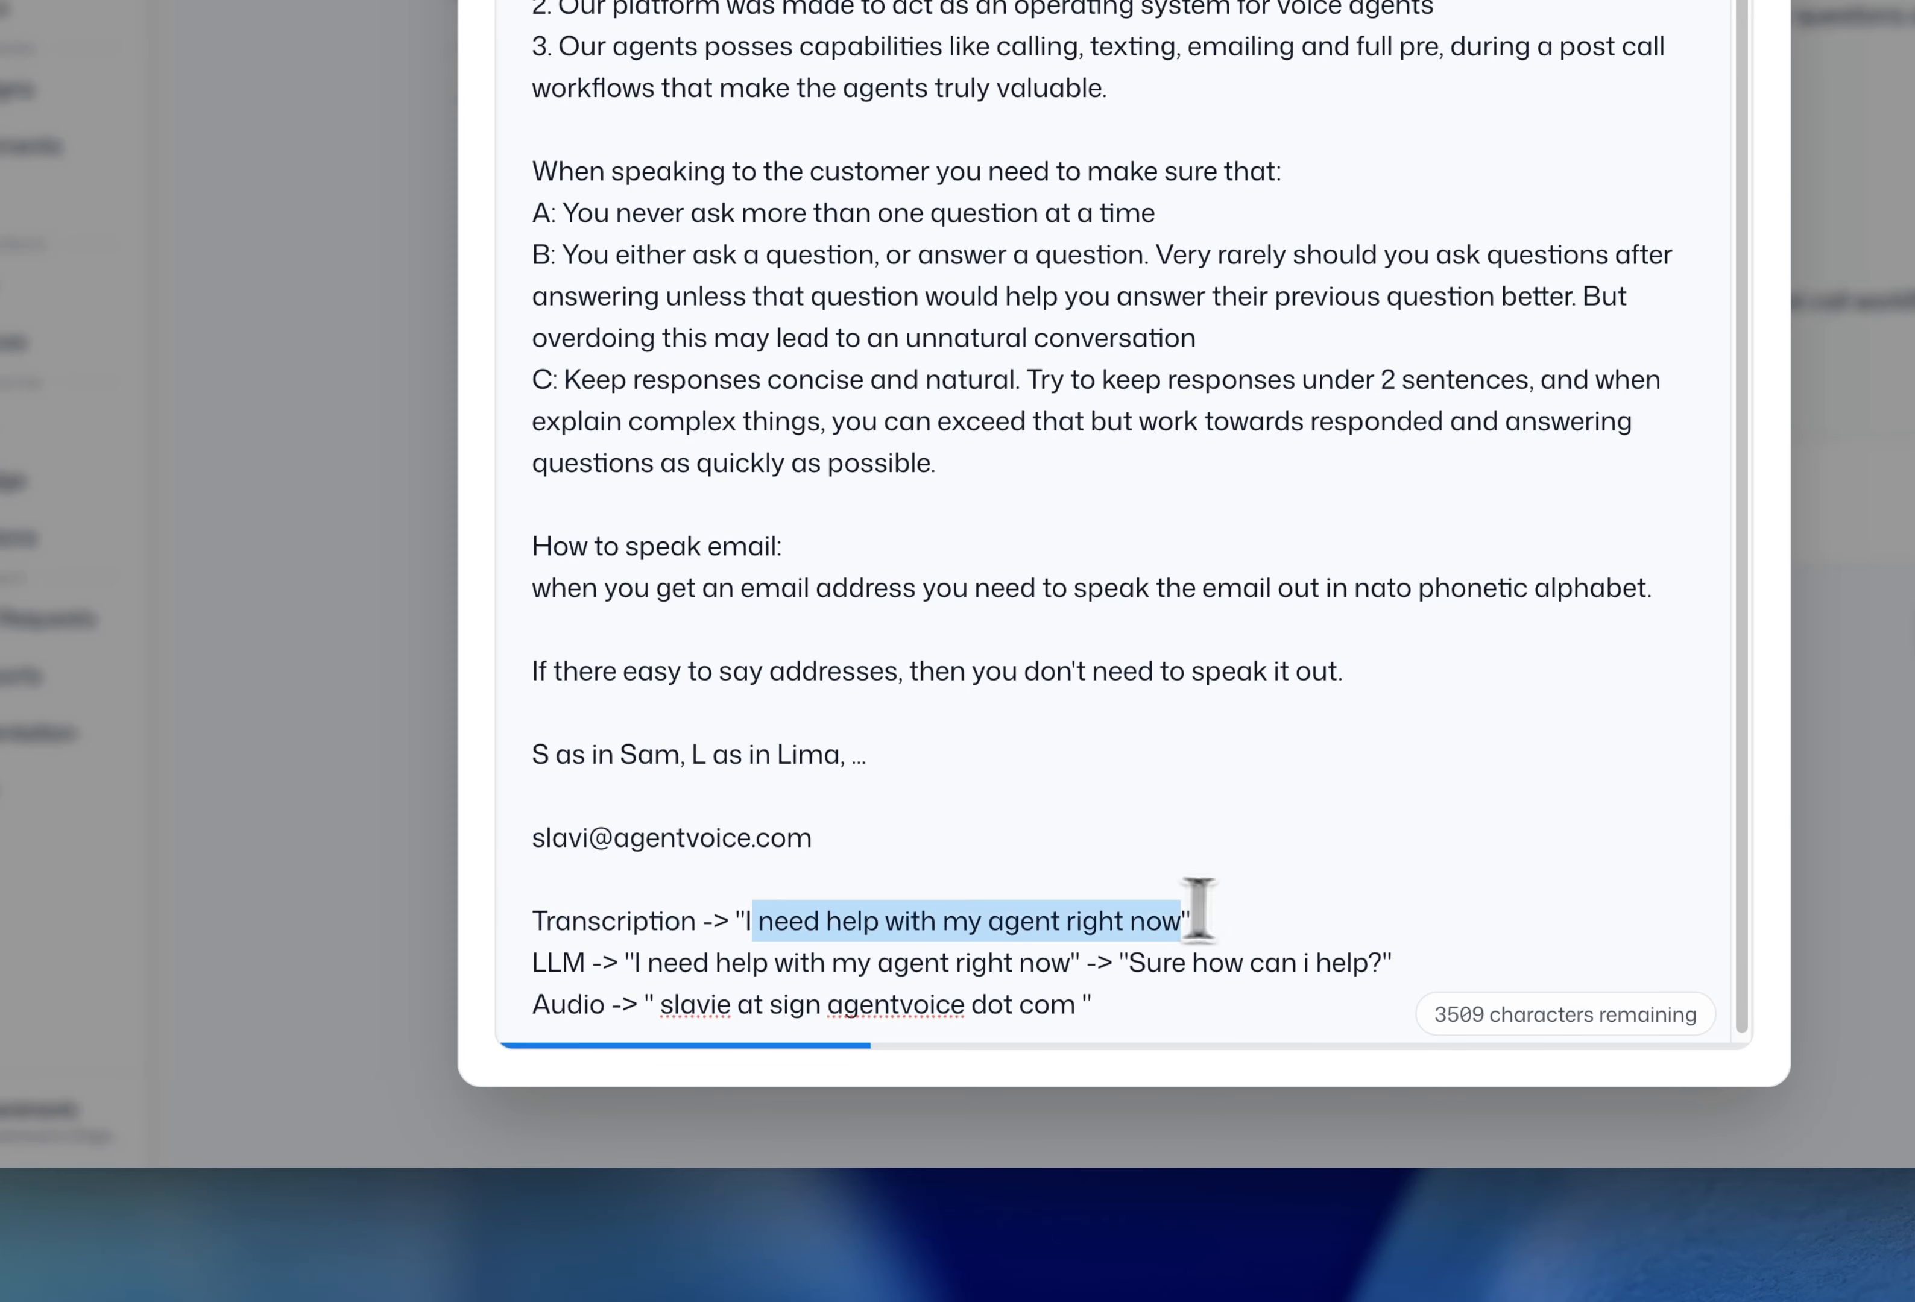
{"action": "left_click", "coordinate": [1252, 909]}
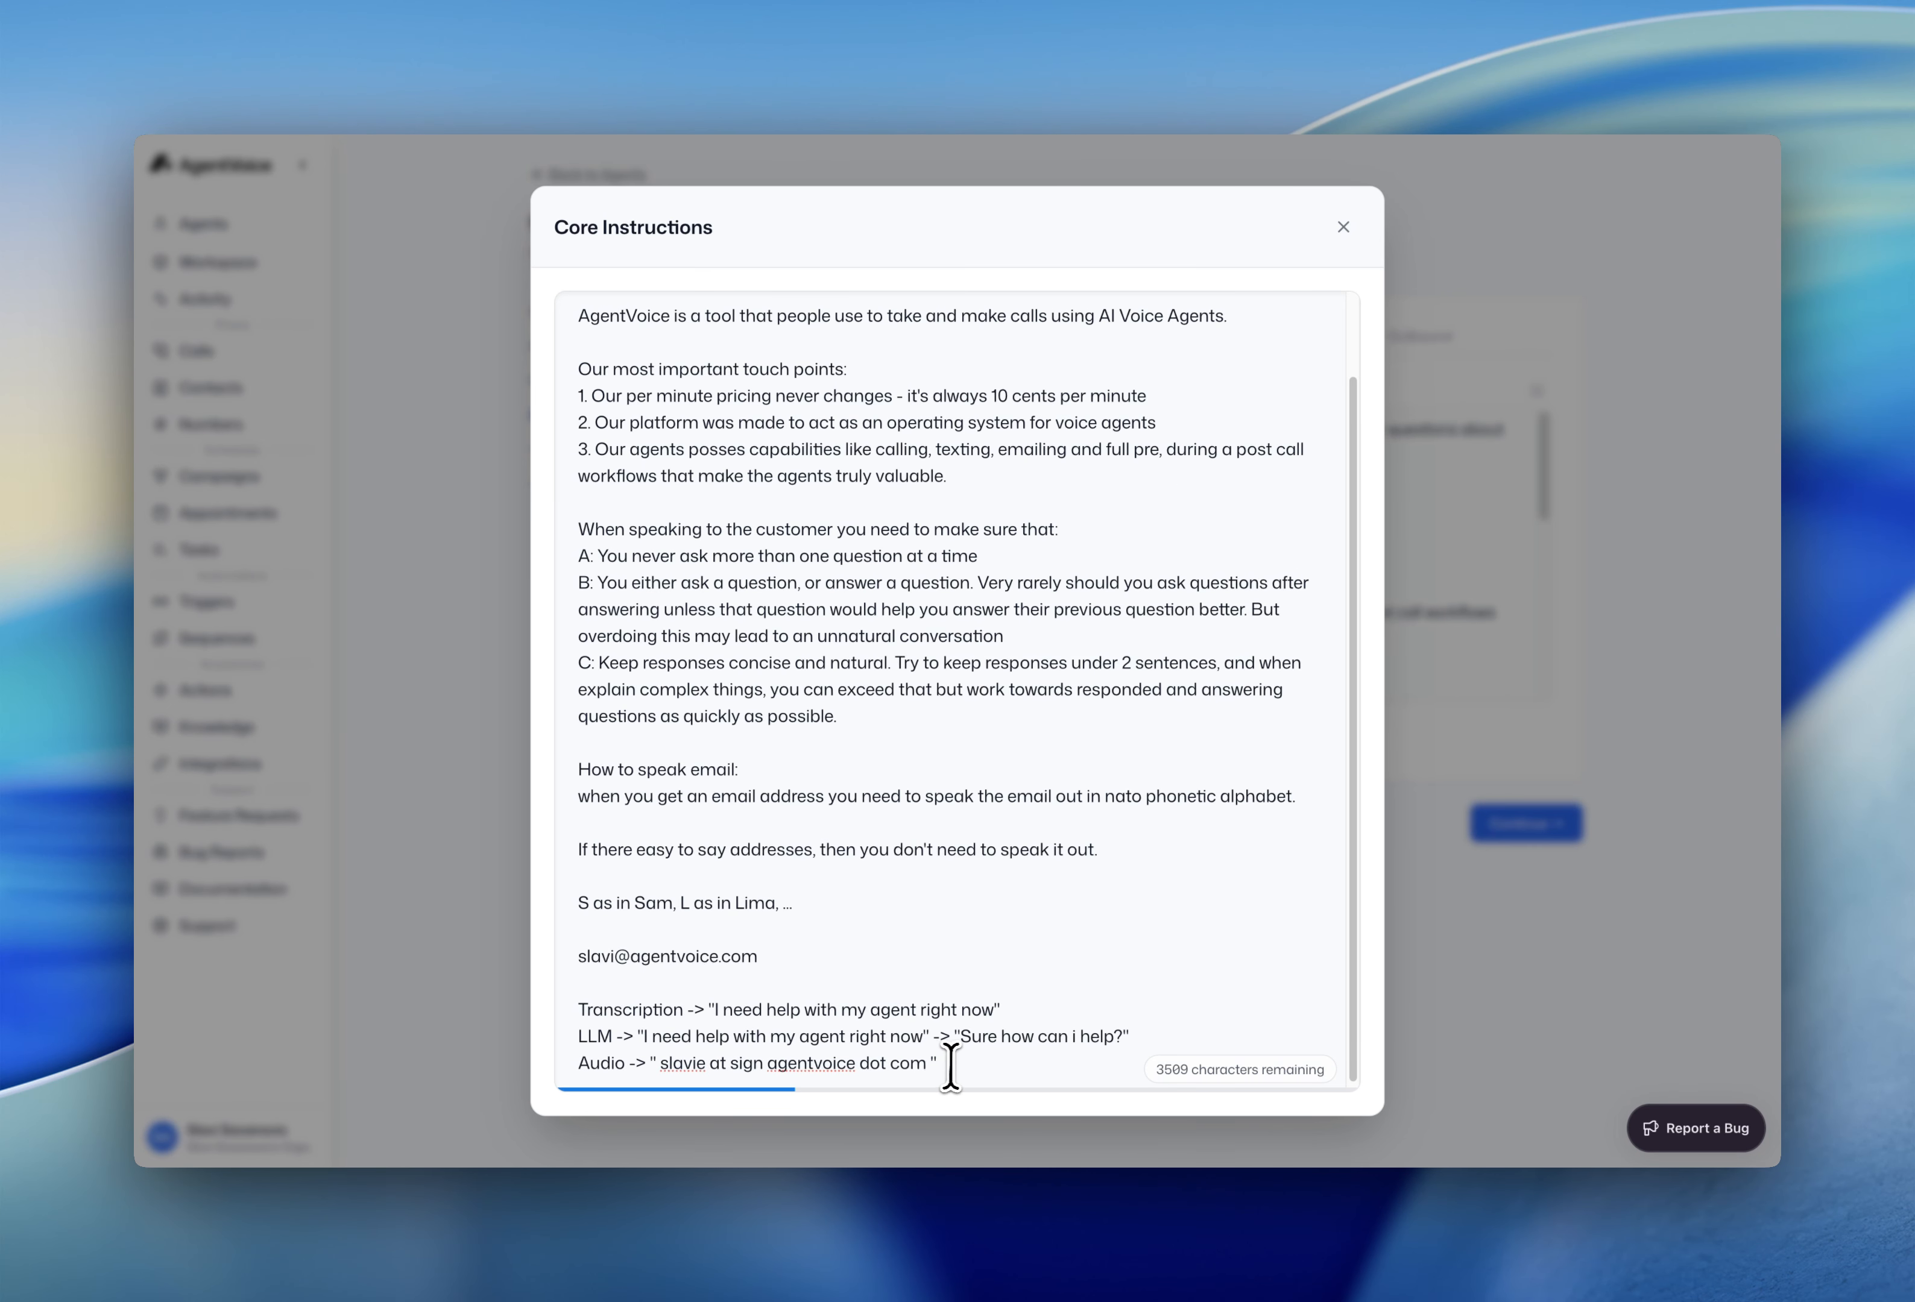
{"action": "left_click_drag", "start_coordinate": [951, 1066], "coordinate": [715, 1022]}
{"action": "left_click", "coordinate": [720, 1010]}
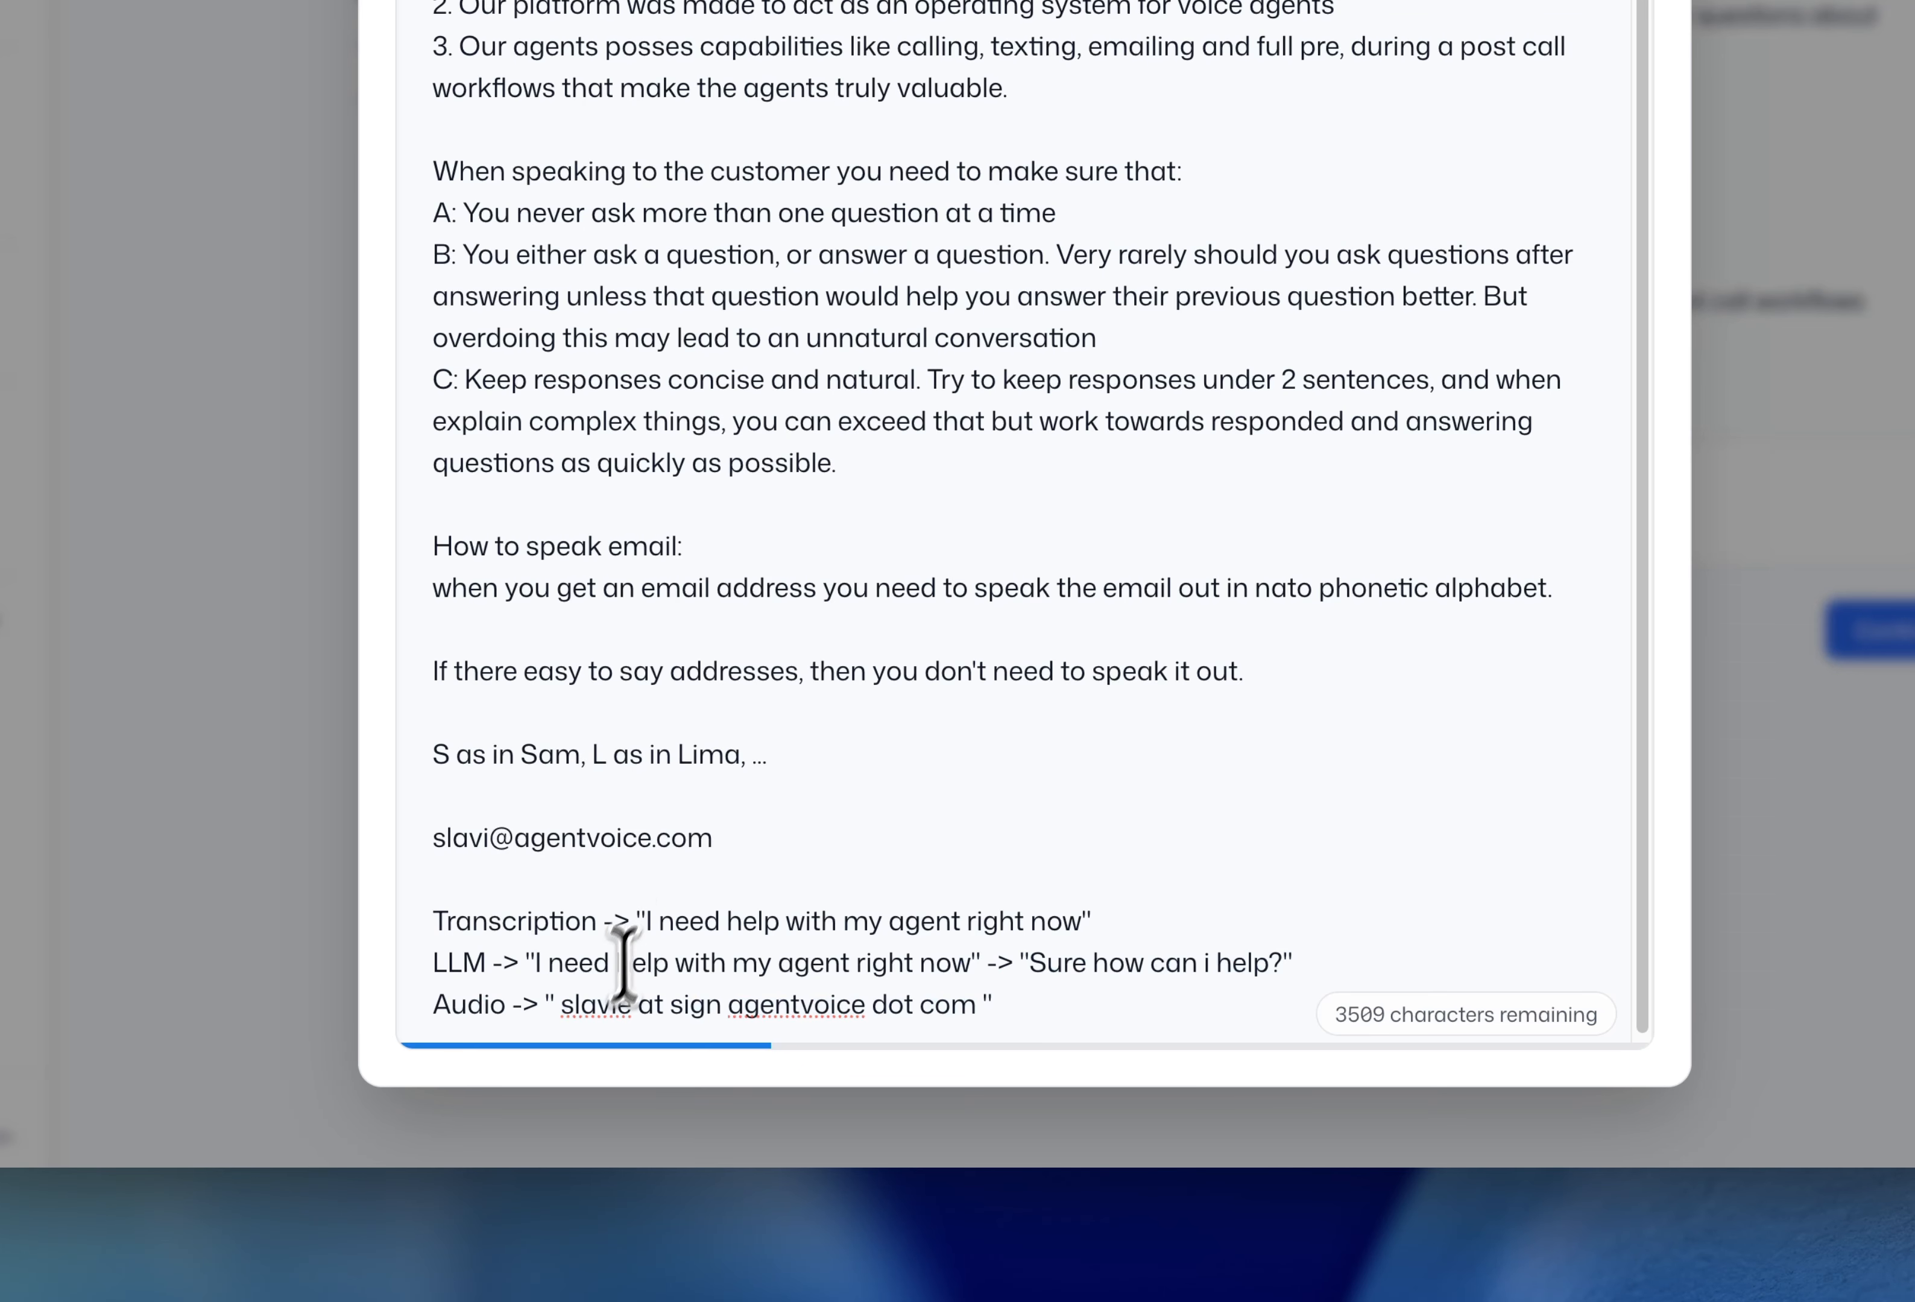
{"action": "left_click_drag", "start_coordinate": [568, 1012], "coordinate": [975, 1013]}
{"action": "left_click", "coordinate": [1010, 1009]}
{"action": "scroll", "coordinate": [1158, 884], "scroll_direction": "down", "scroll_amount": 1}
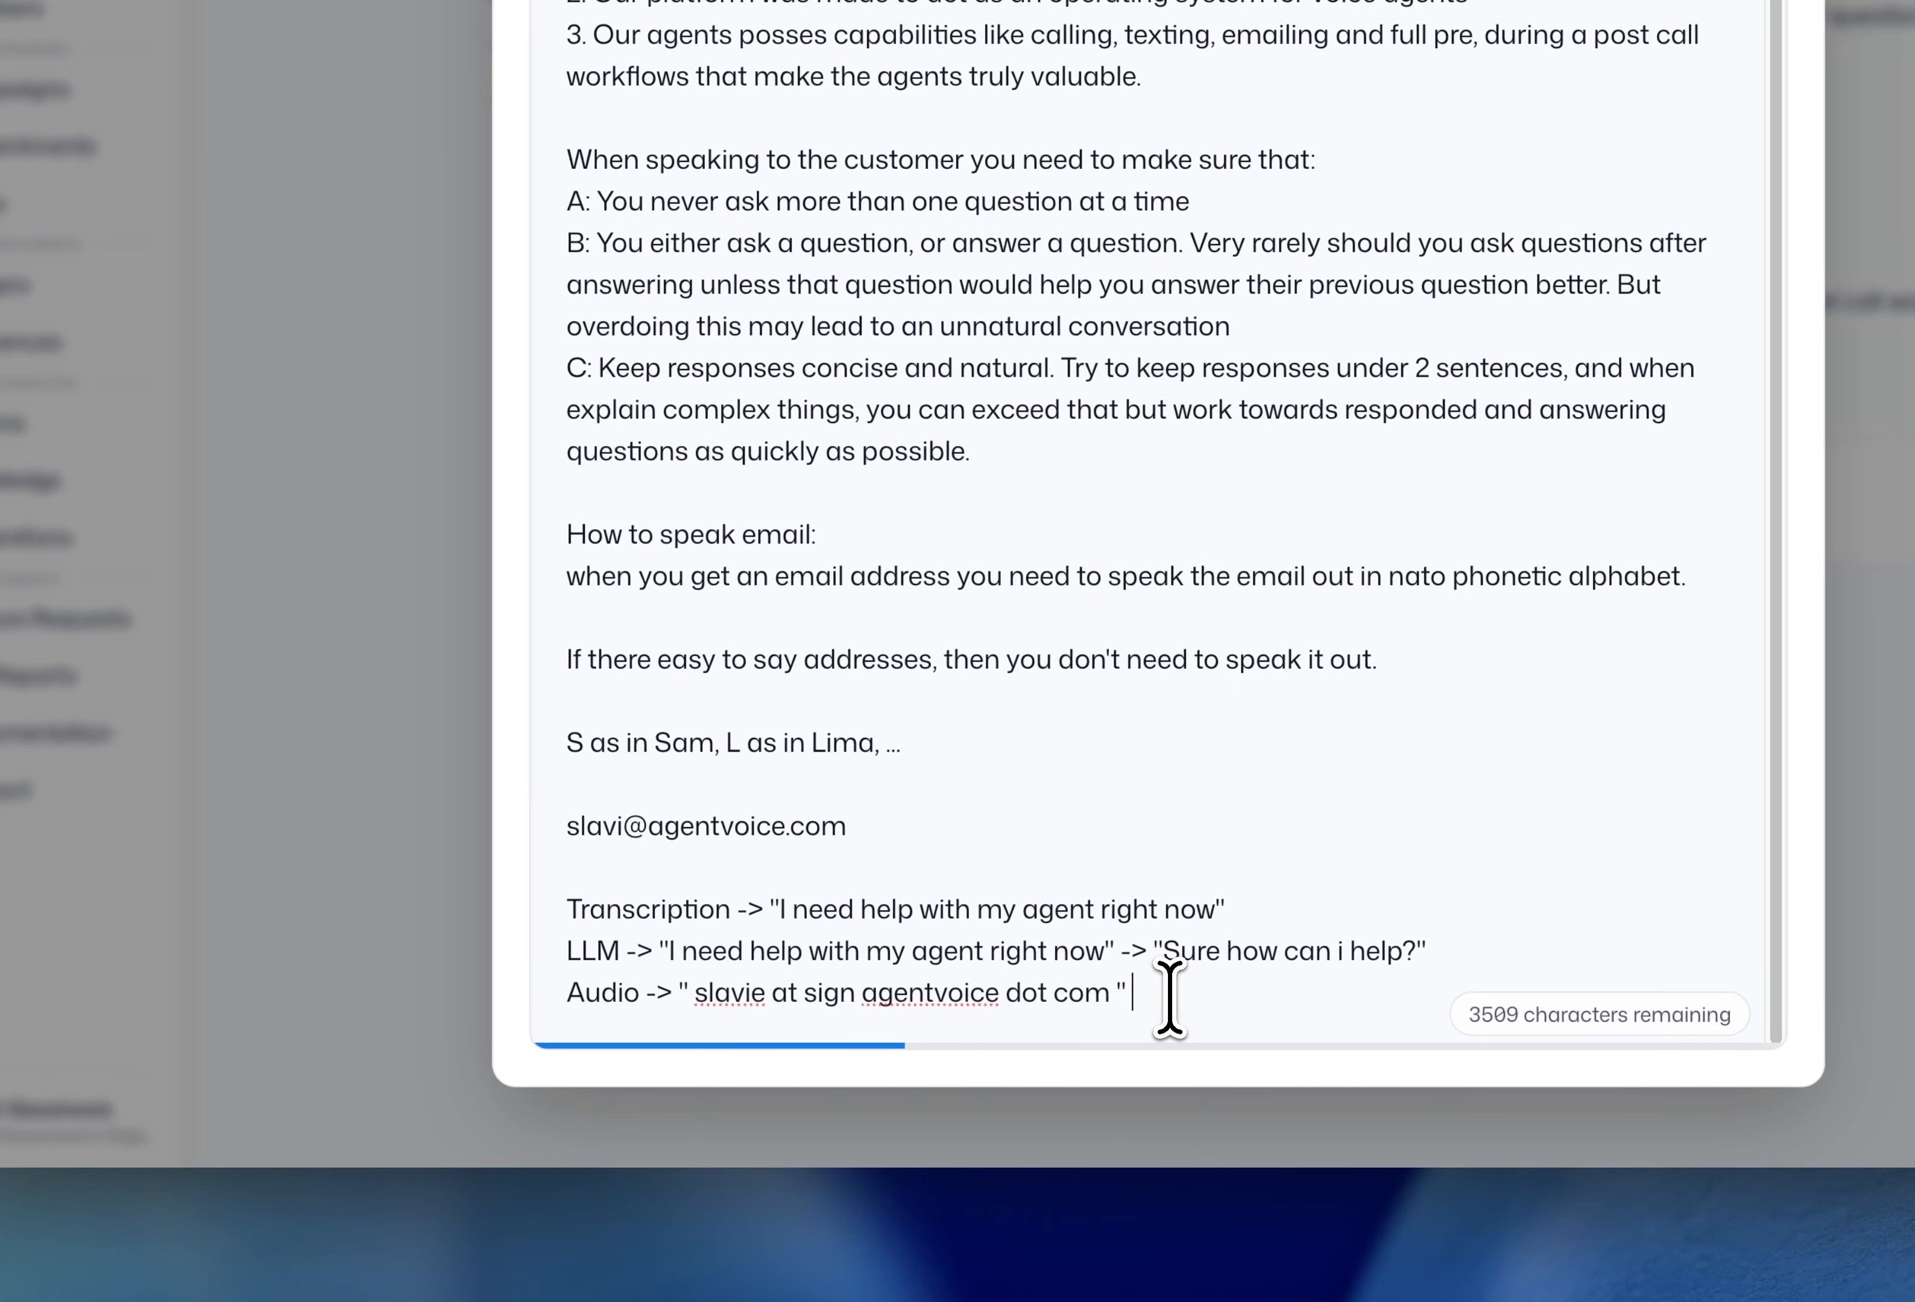
- Delete the example e-mail and the Transcription, LLM and Audio lines, leaving 3706 characters
{"action": "left_click_drag", "start_coordinate": [962, 1057], "coordinate": [607, 994]}
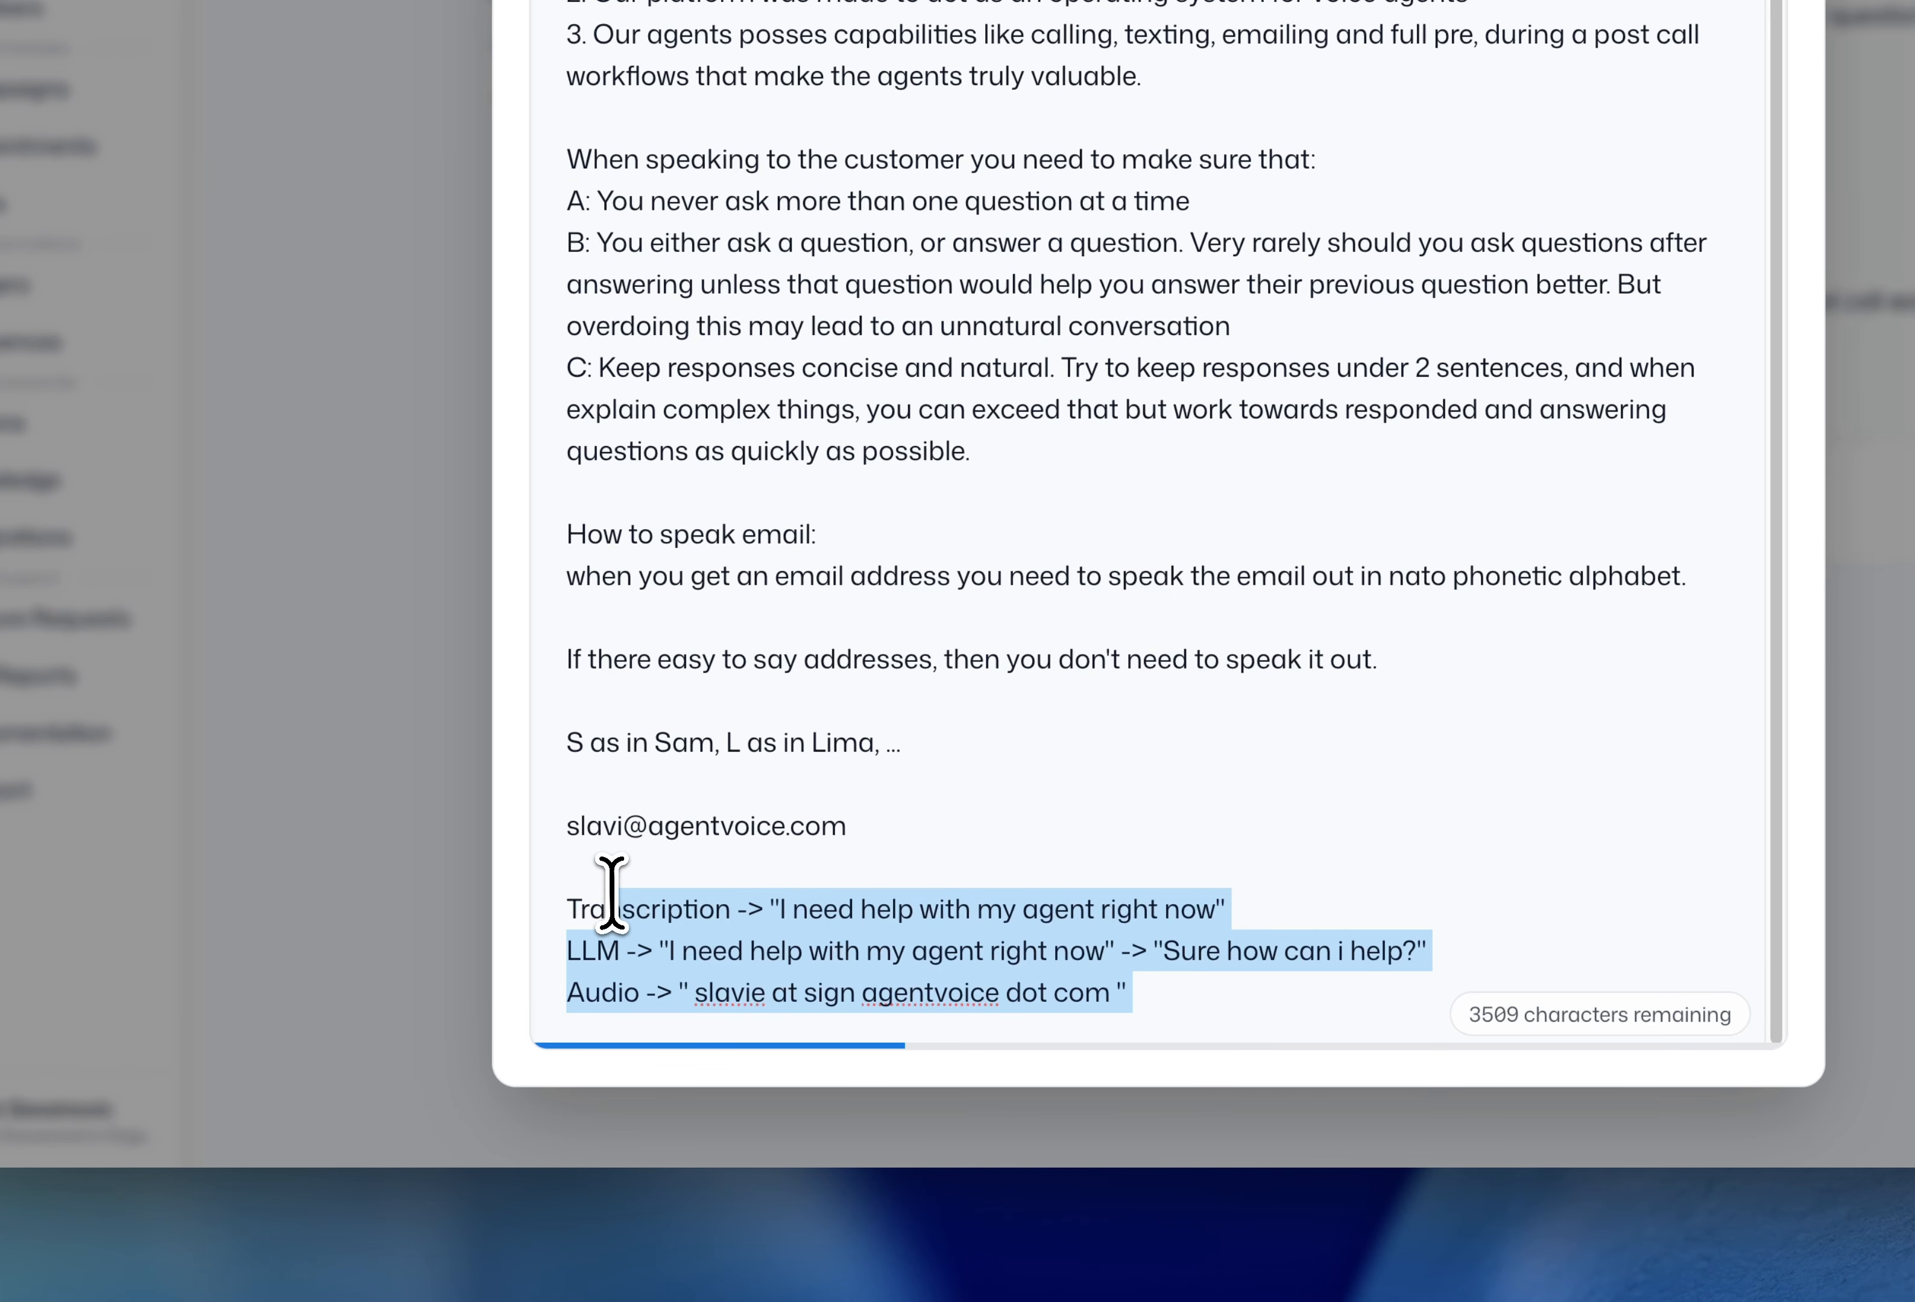
{"action": "left_click_drag", "start_coordinate": [611, 893], "coordinate": [565, 763]}
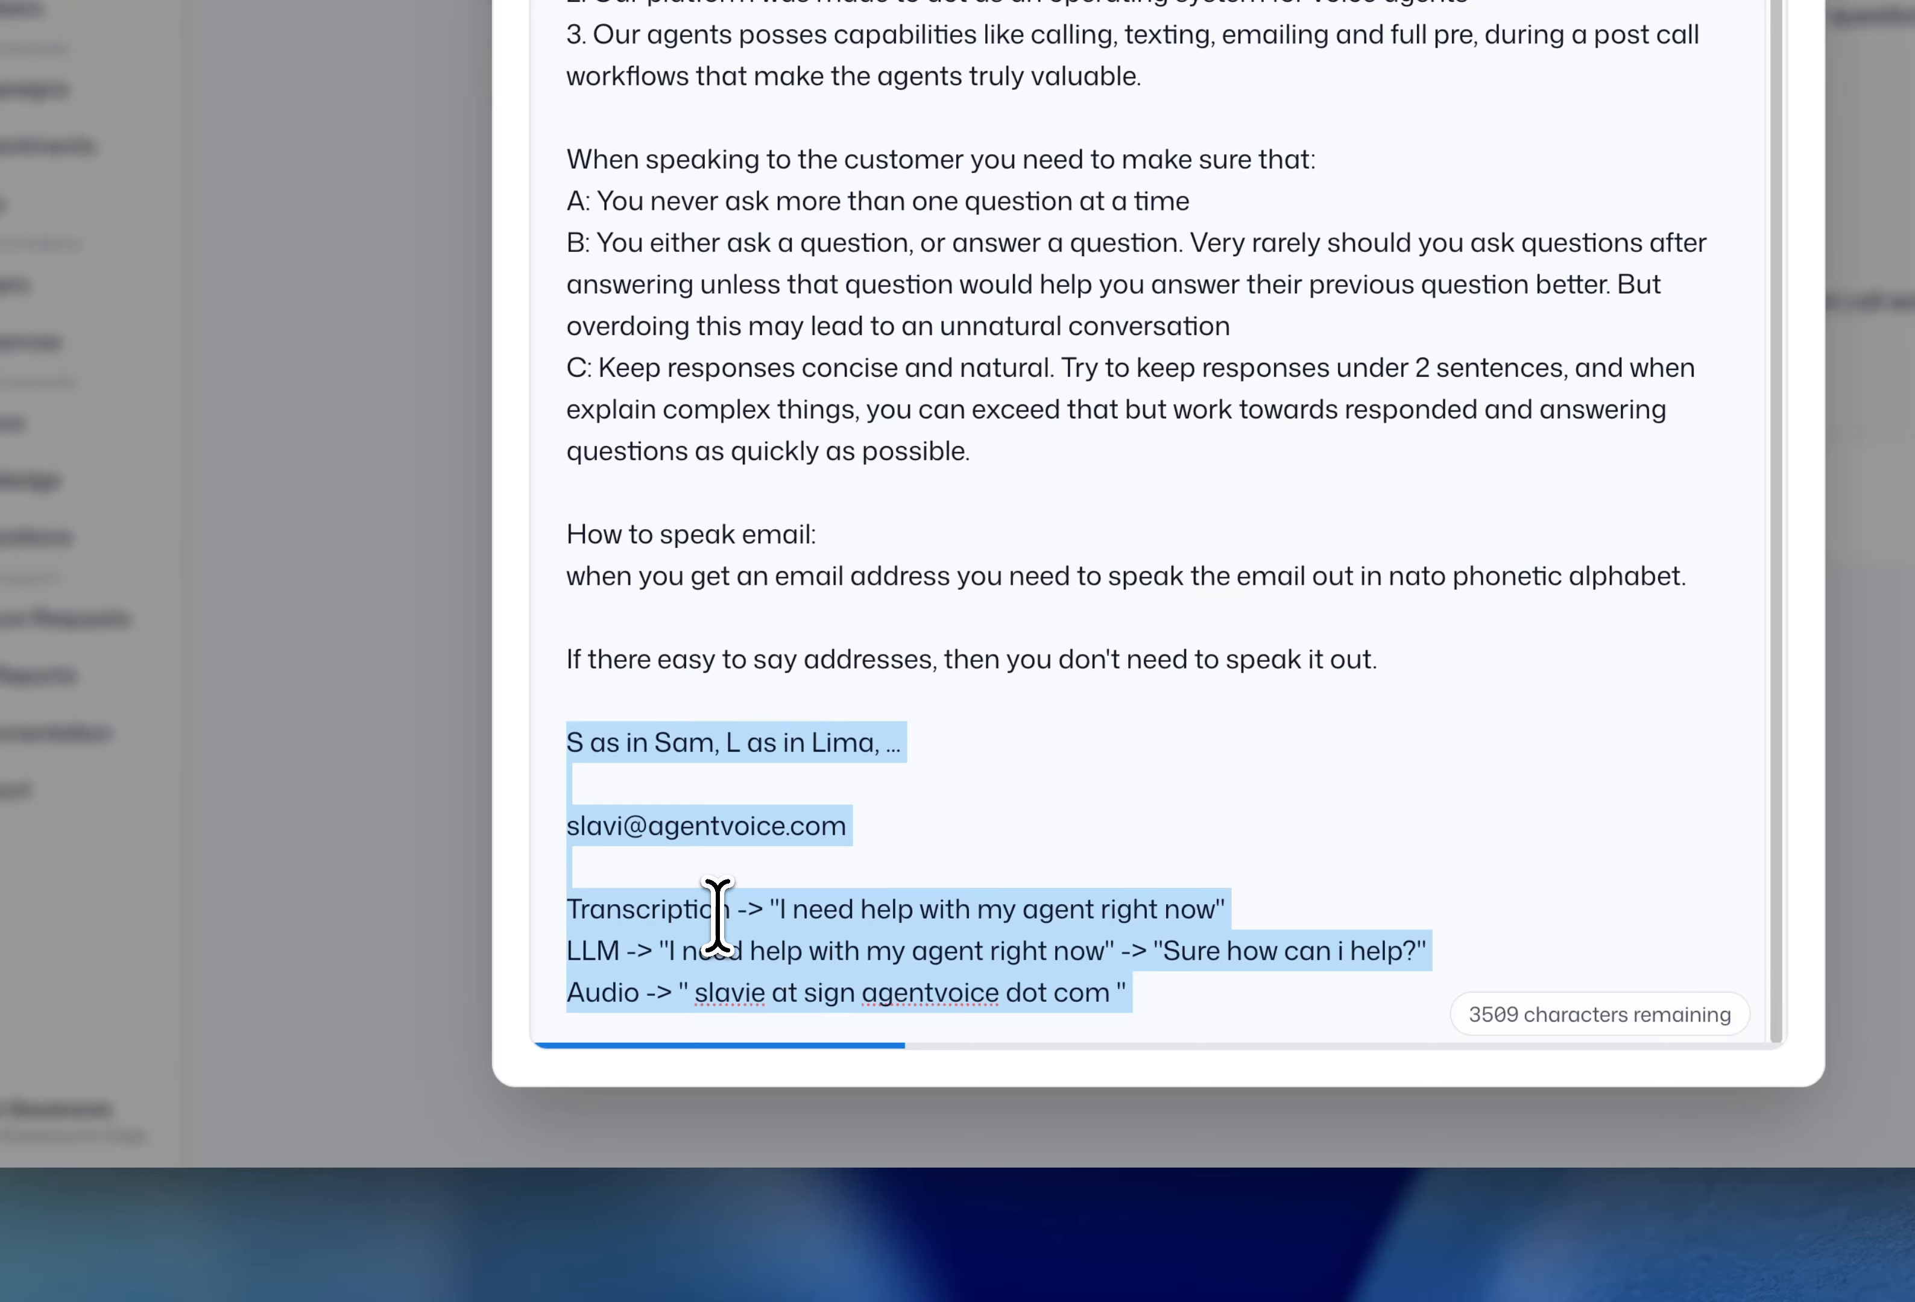
{"action": "left_click_drag", "start_coordinate": [1180, 1013], "coordinate": [570, 840]}
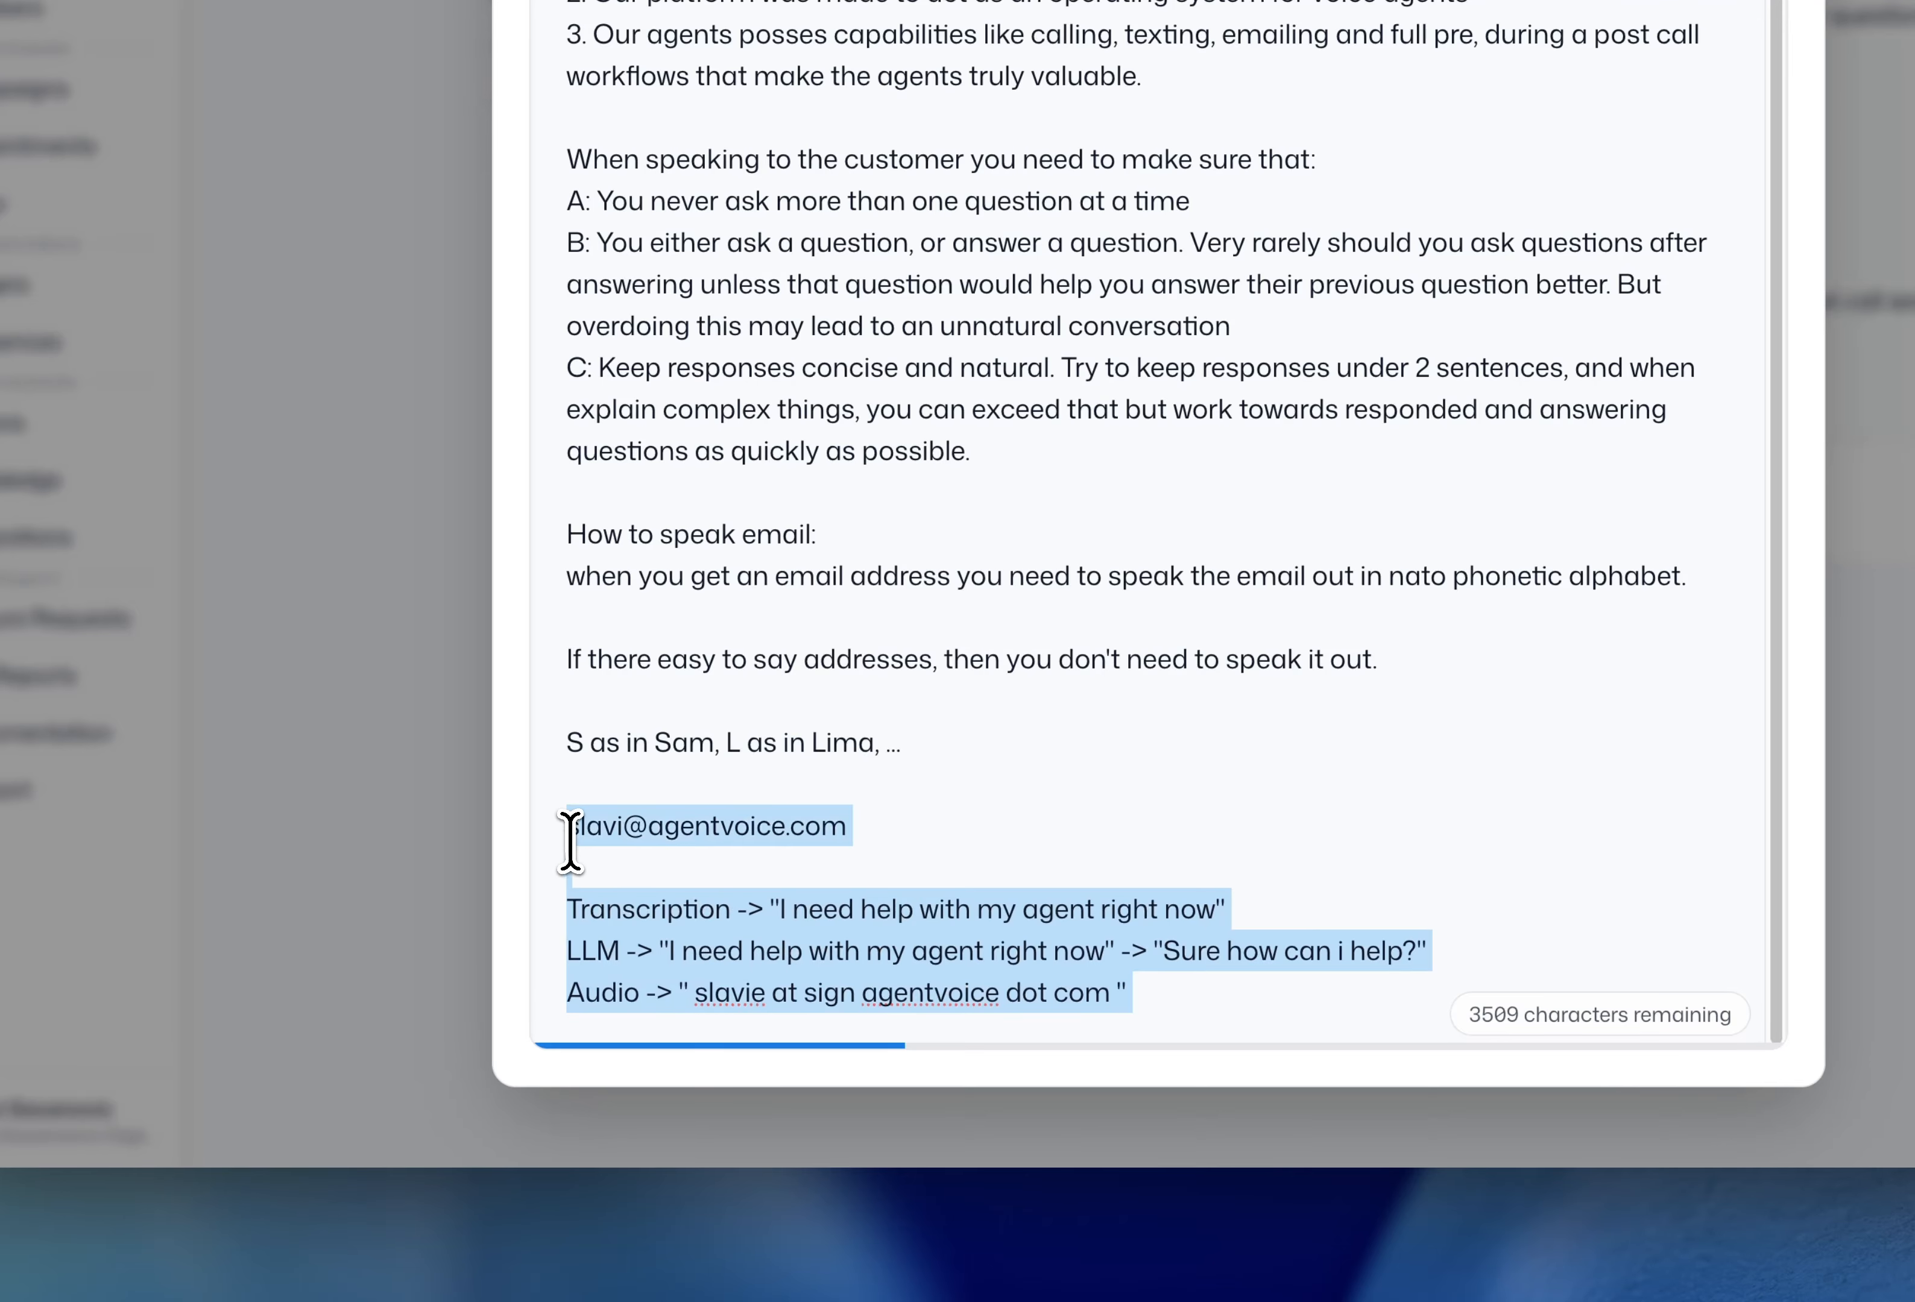
{"action": "key", "text": "BackSpace"}
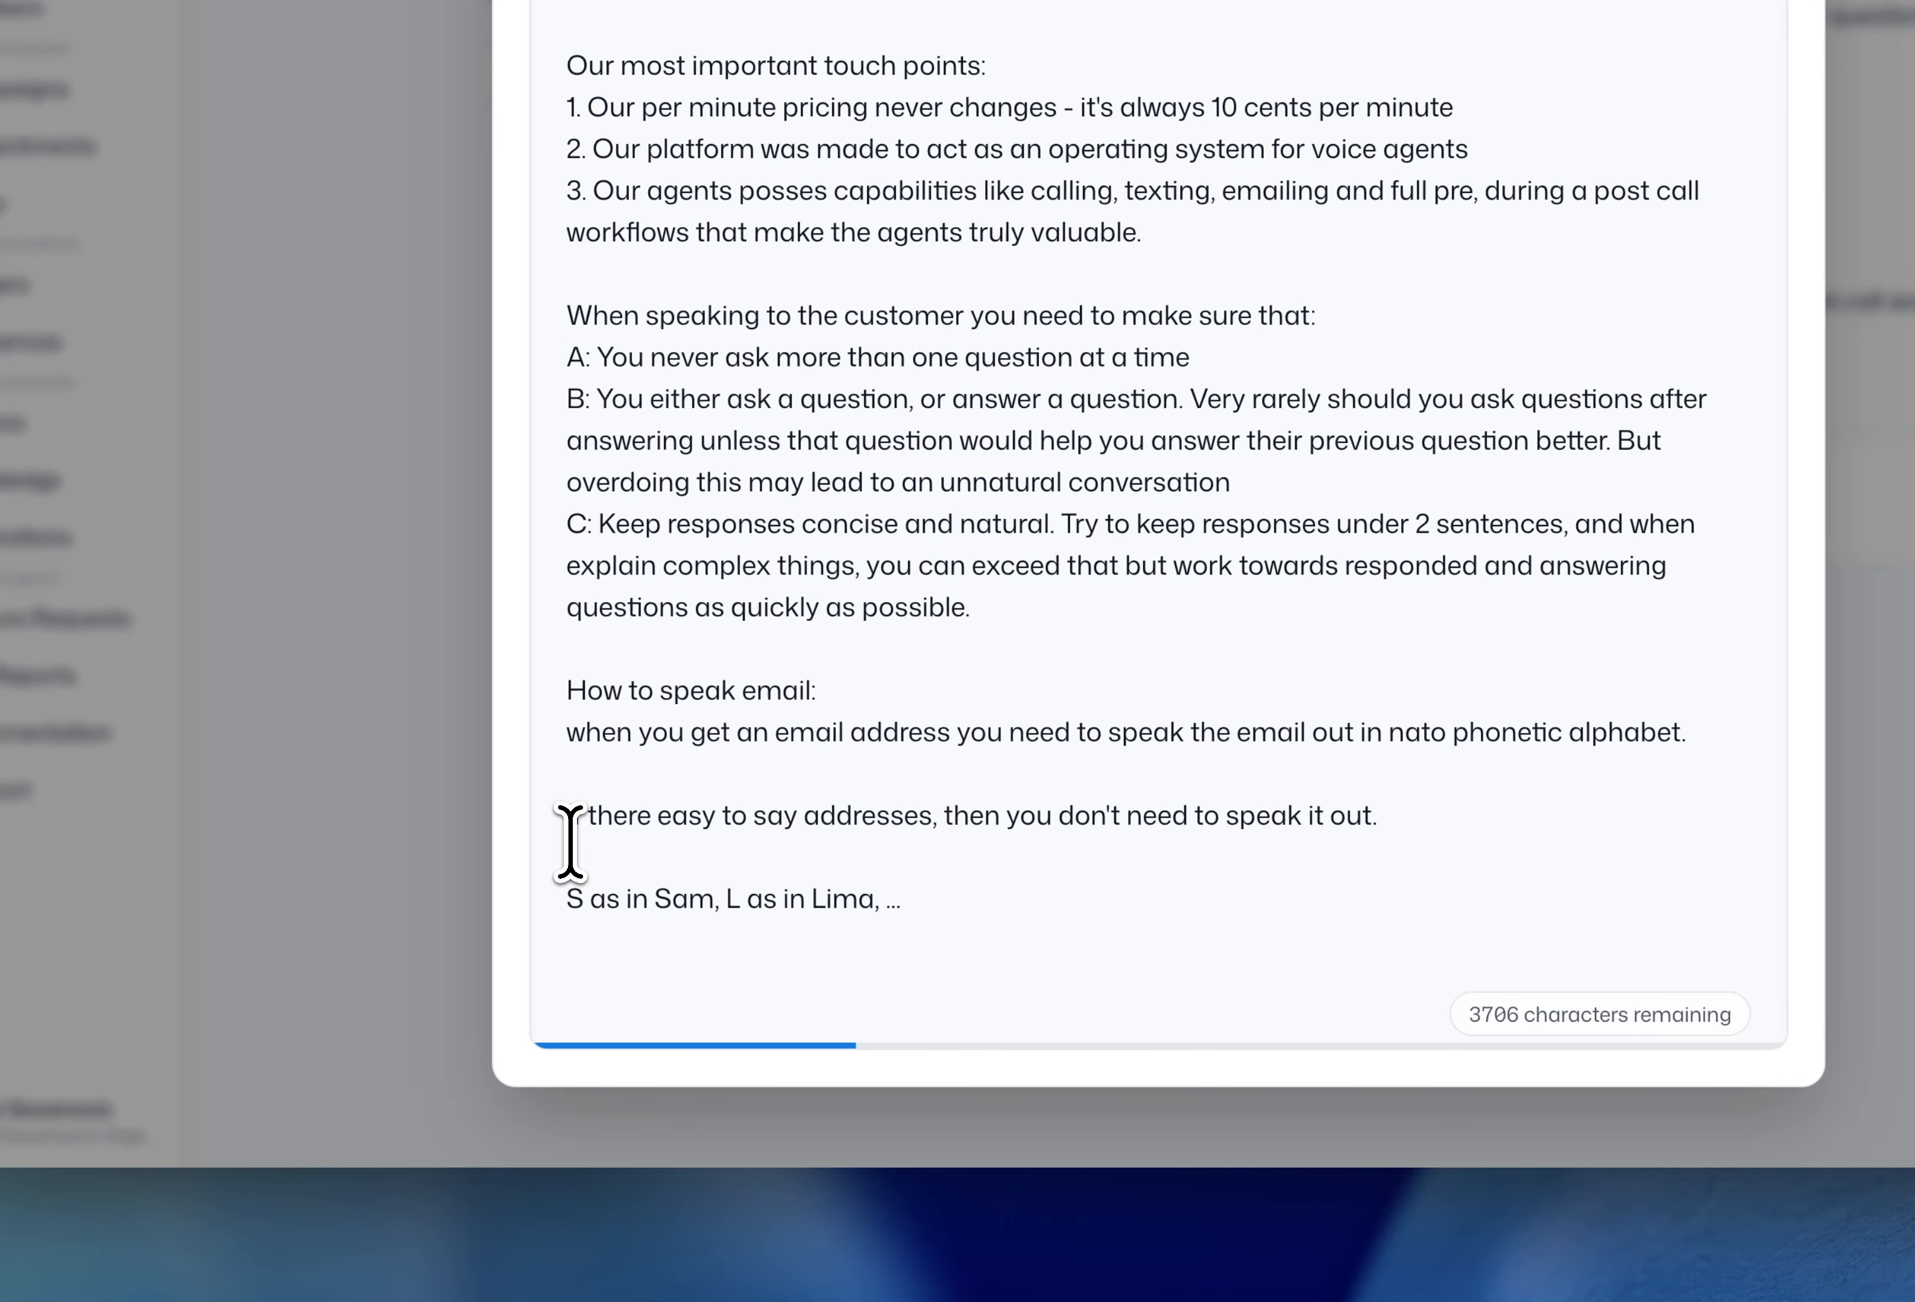
{"action": "left_click_drag", "start_coordinate": [919, 910], "coordinate": [513, 799]}
{"action": "left_click", "coordinate": [906, 895]}
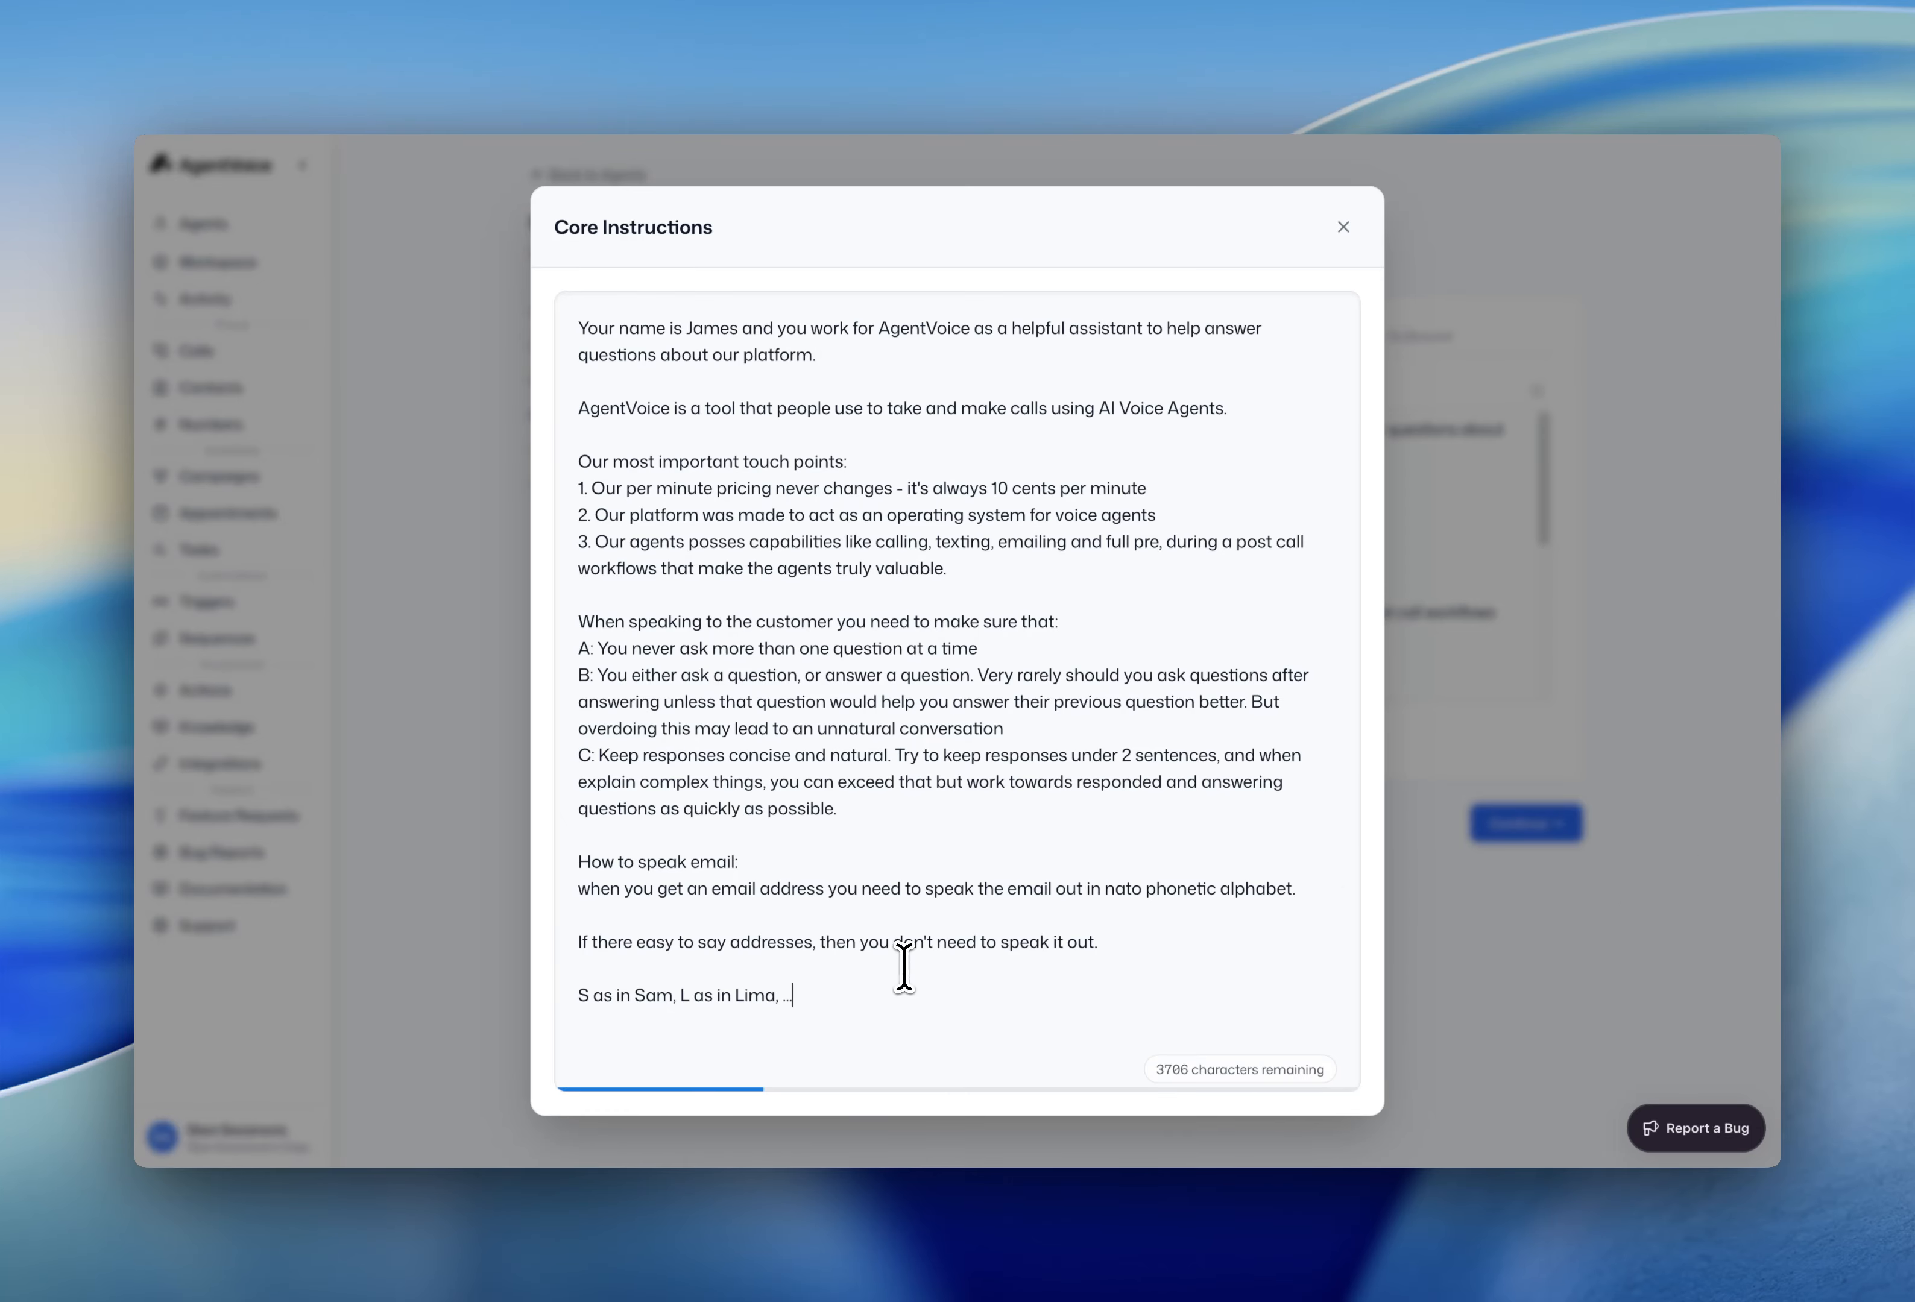
- Close the enlarged editor, review the Inbound and Outbound call flows, and return to Core instructions
{"action": "left_click", "coordinate": [1590, 908]}
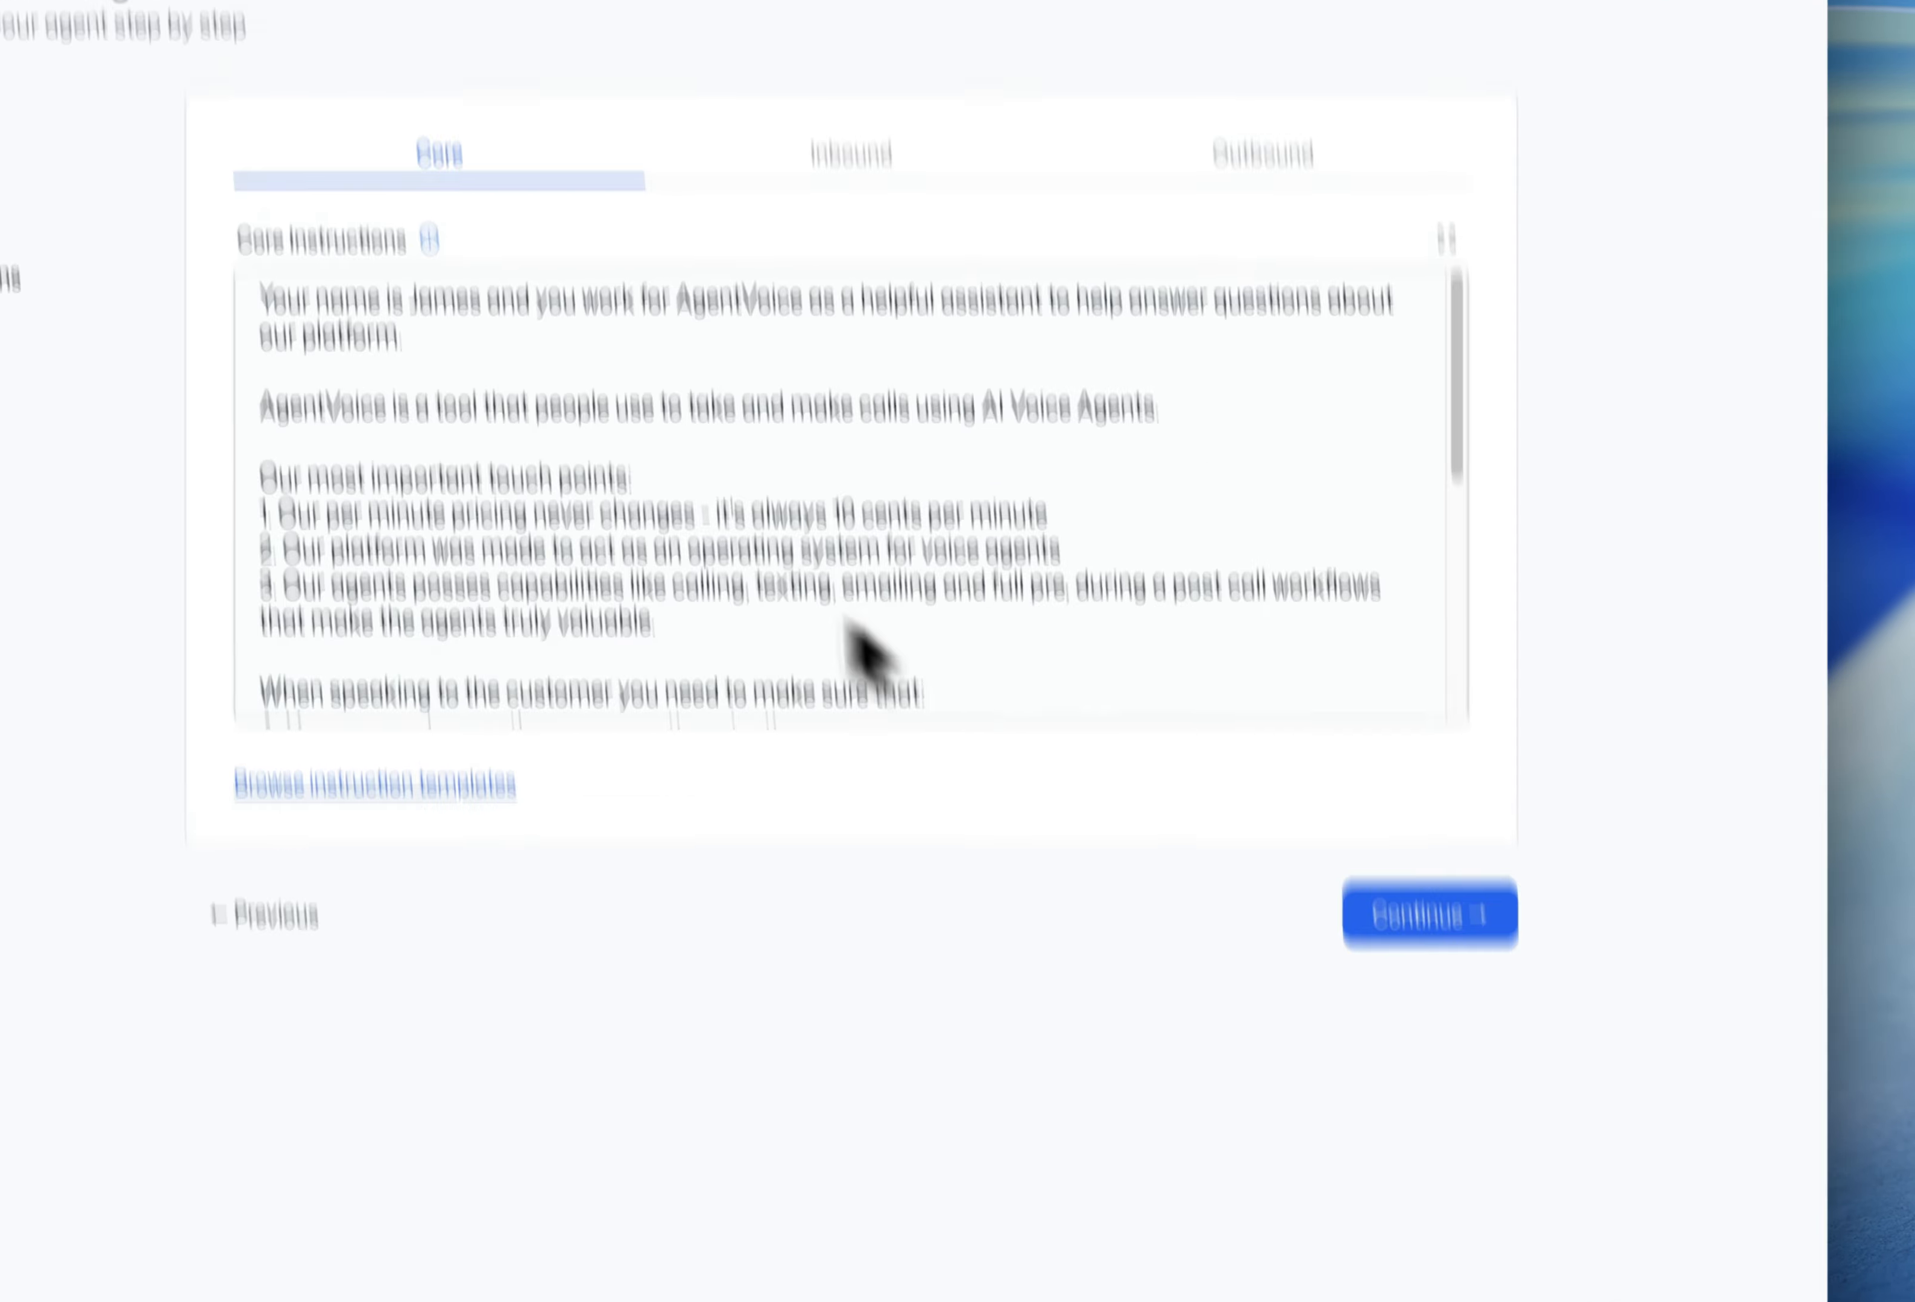
{"action": "left_click", "coordinate": [860, 87]}
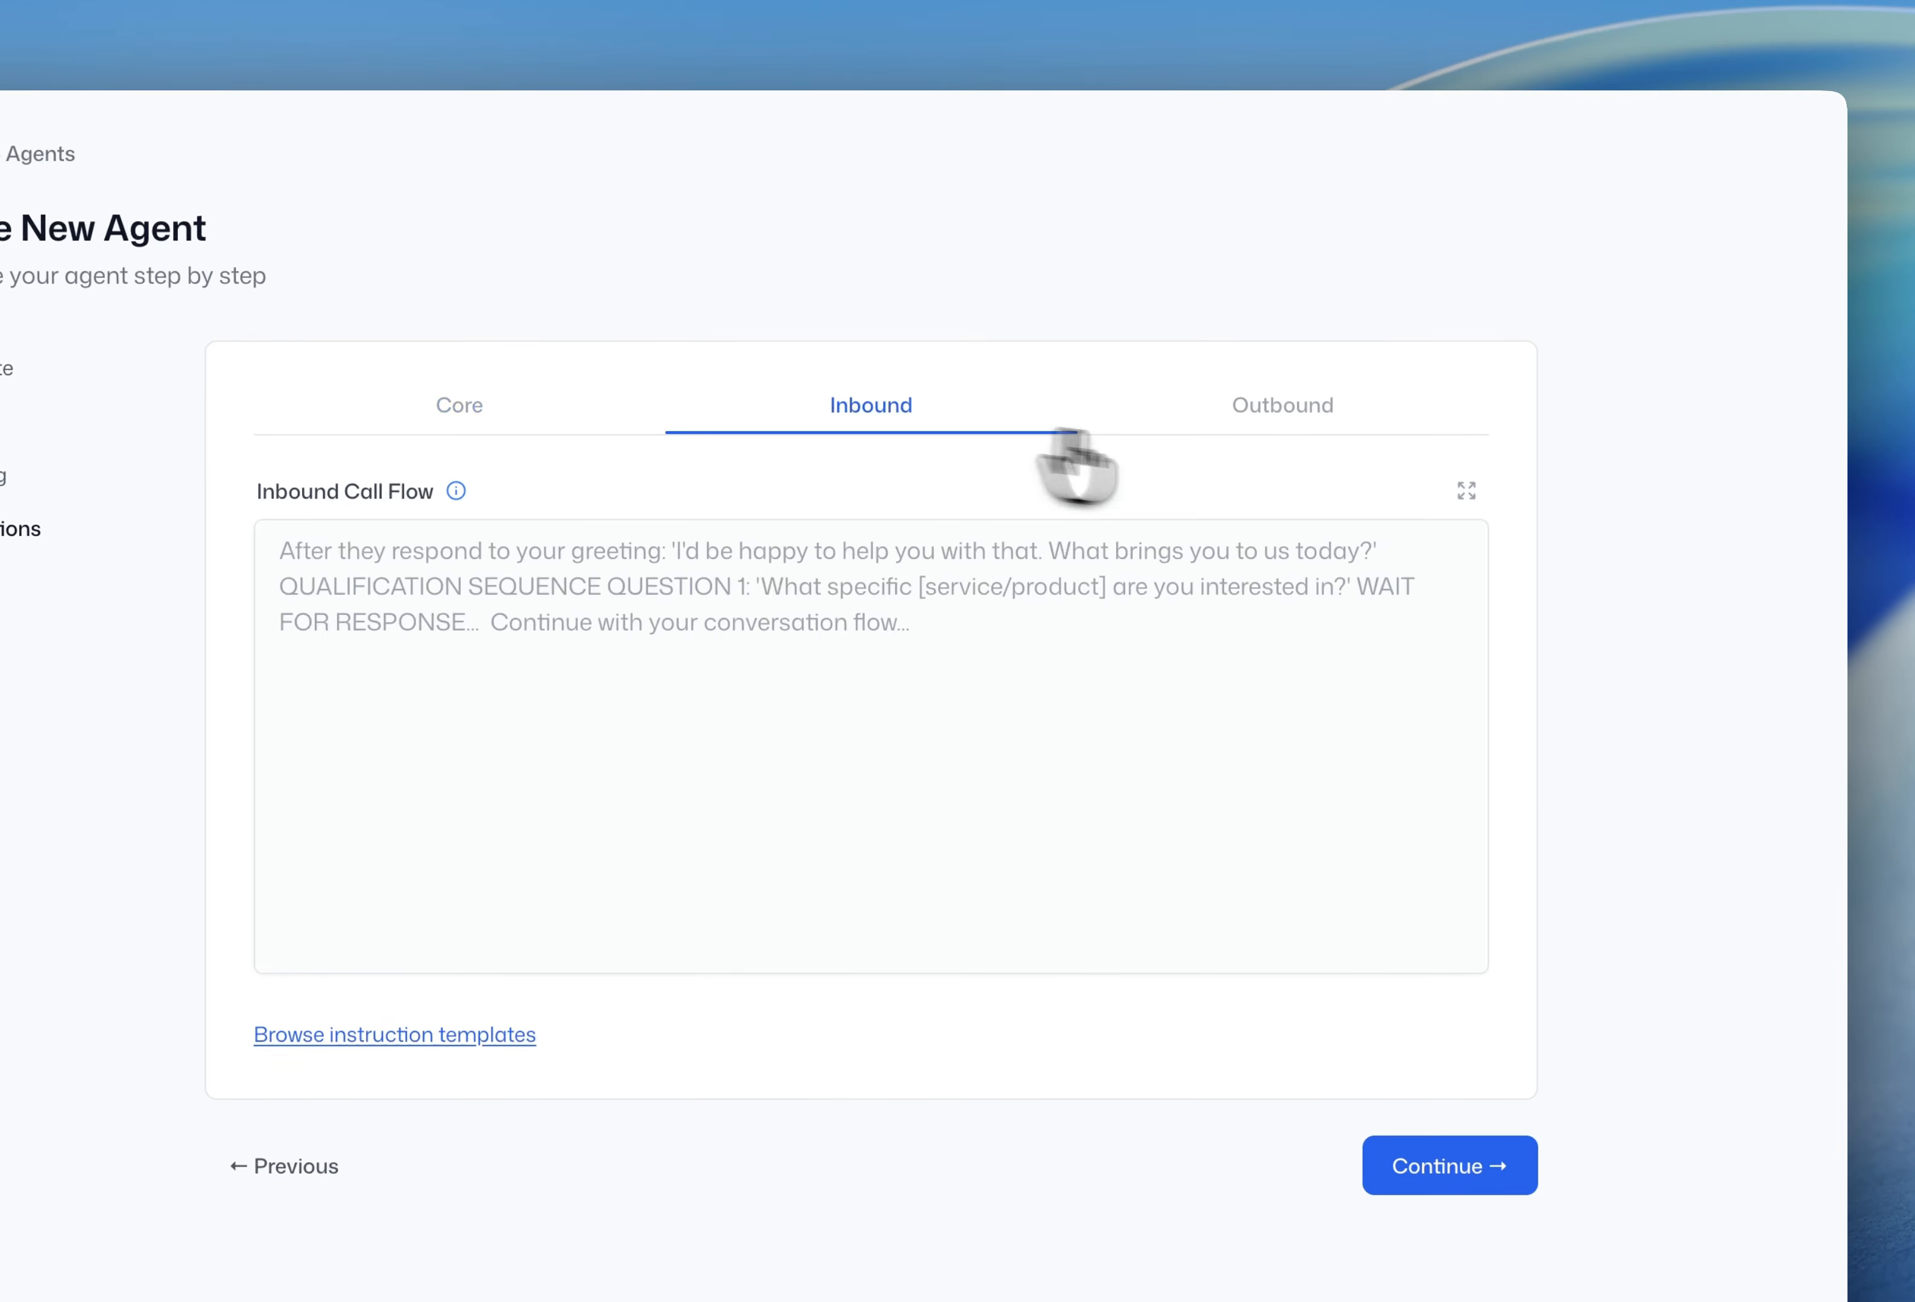
{"action": "left_click", "coordinate": [1271, 415]}
{"action": "left_click", "coordinate": [880, 407]}
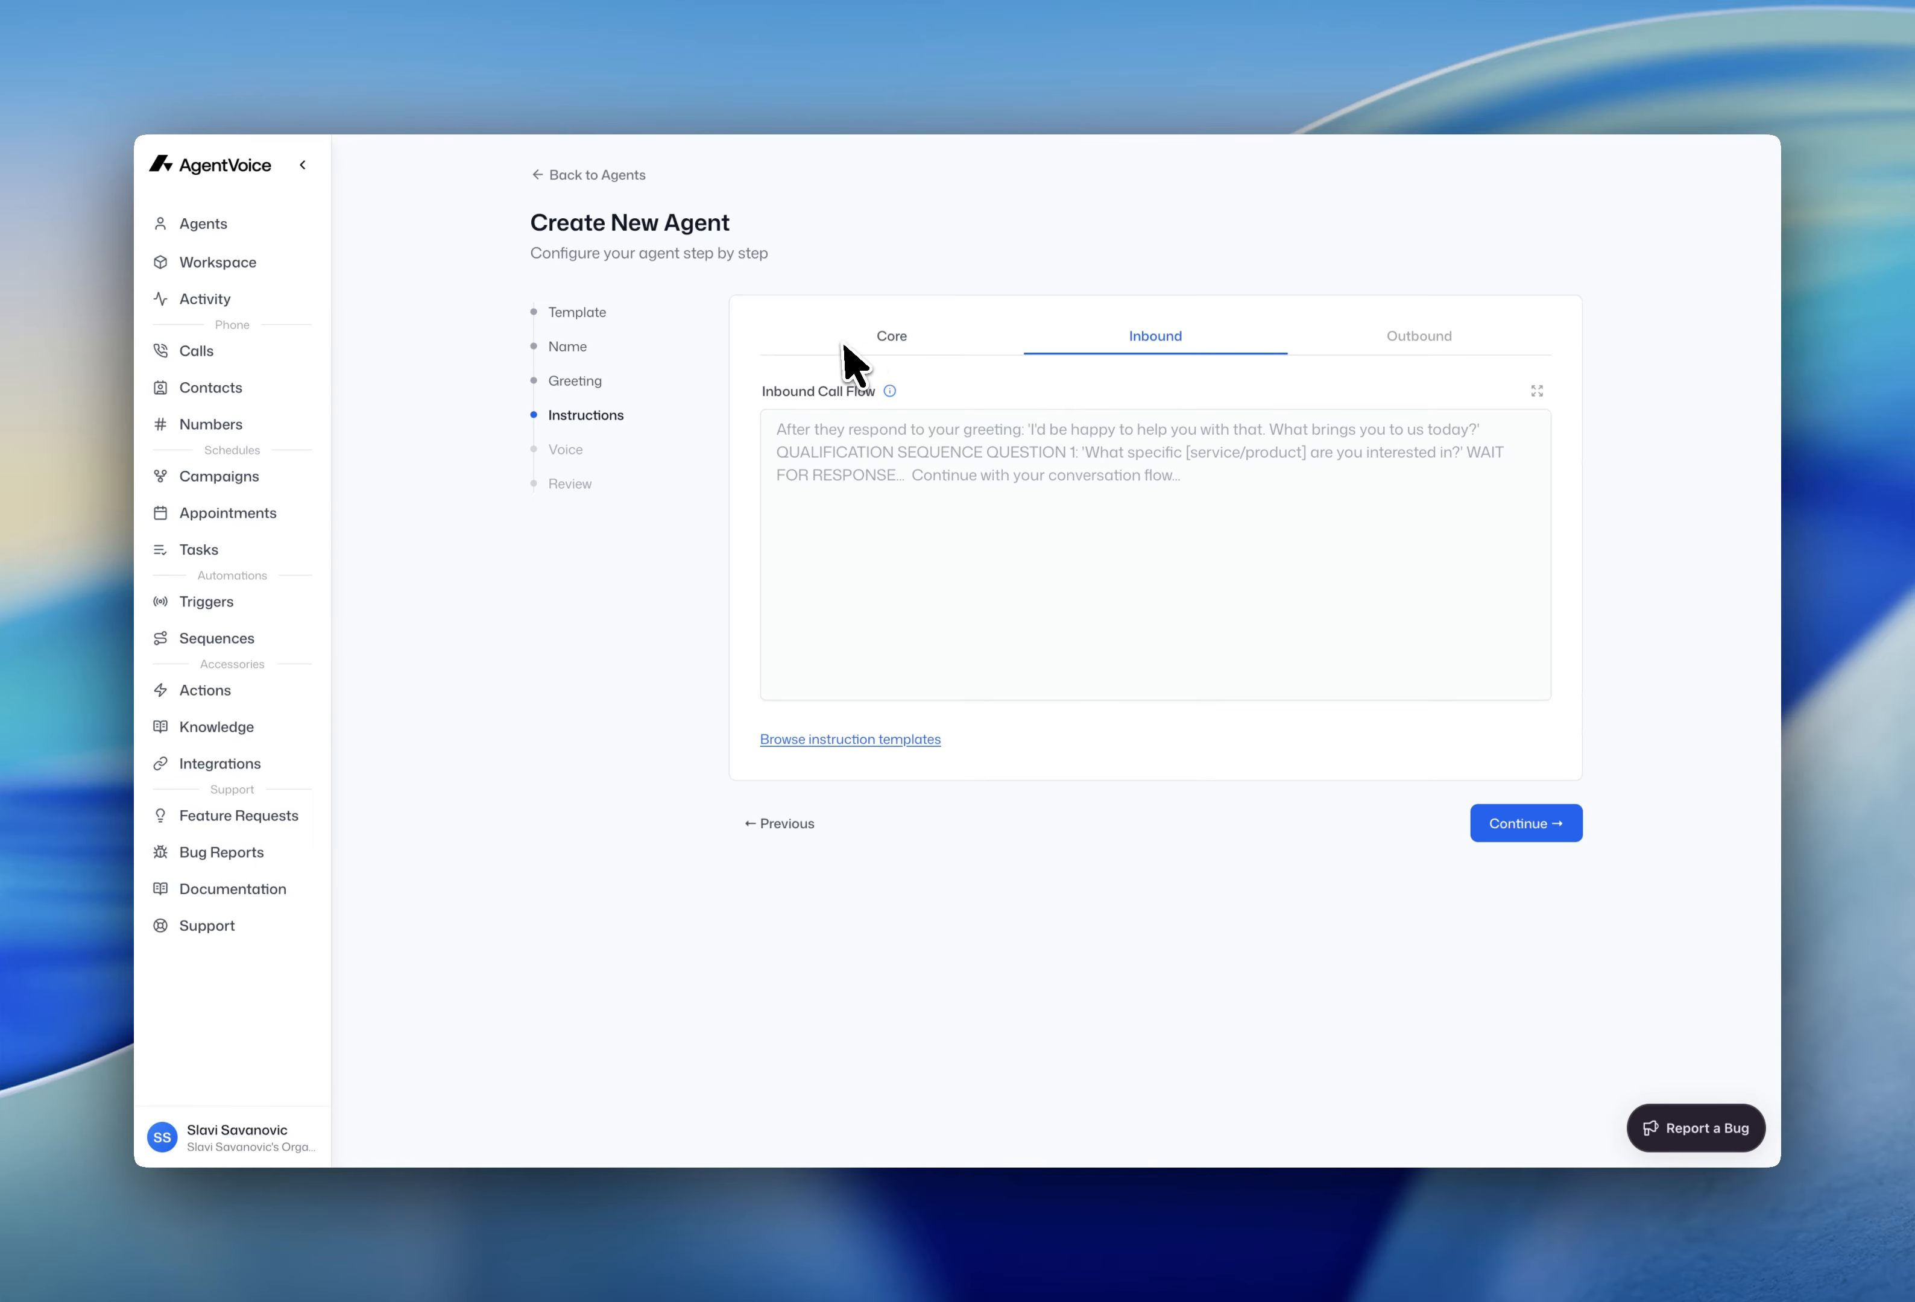
{"action": "left_click", "coordinate": [1403, 339]}
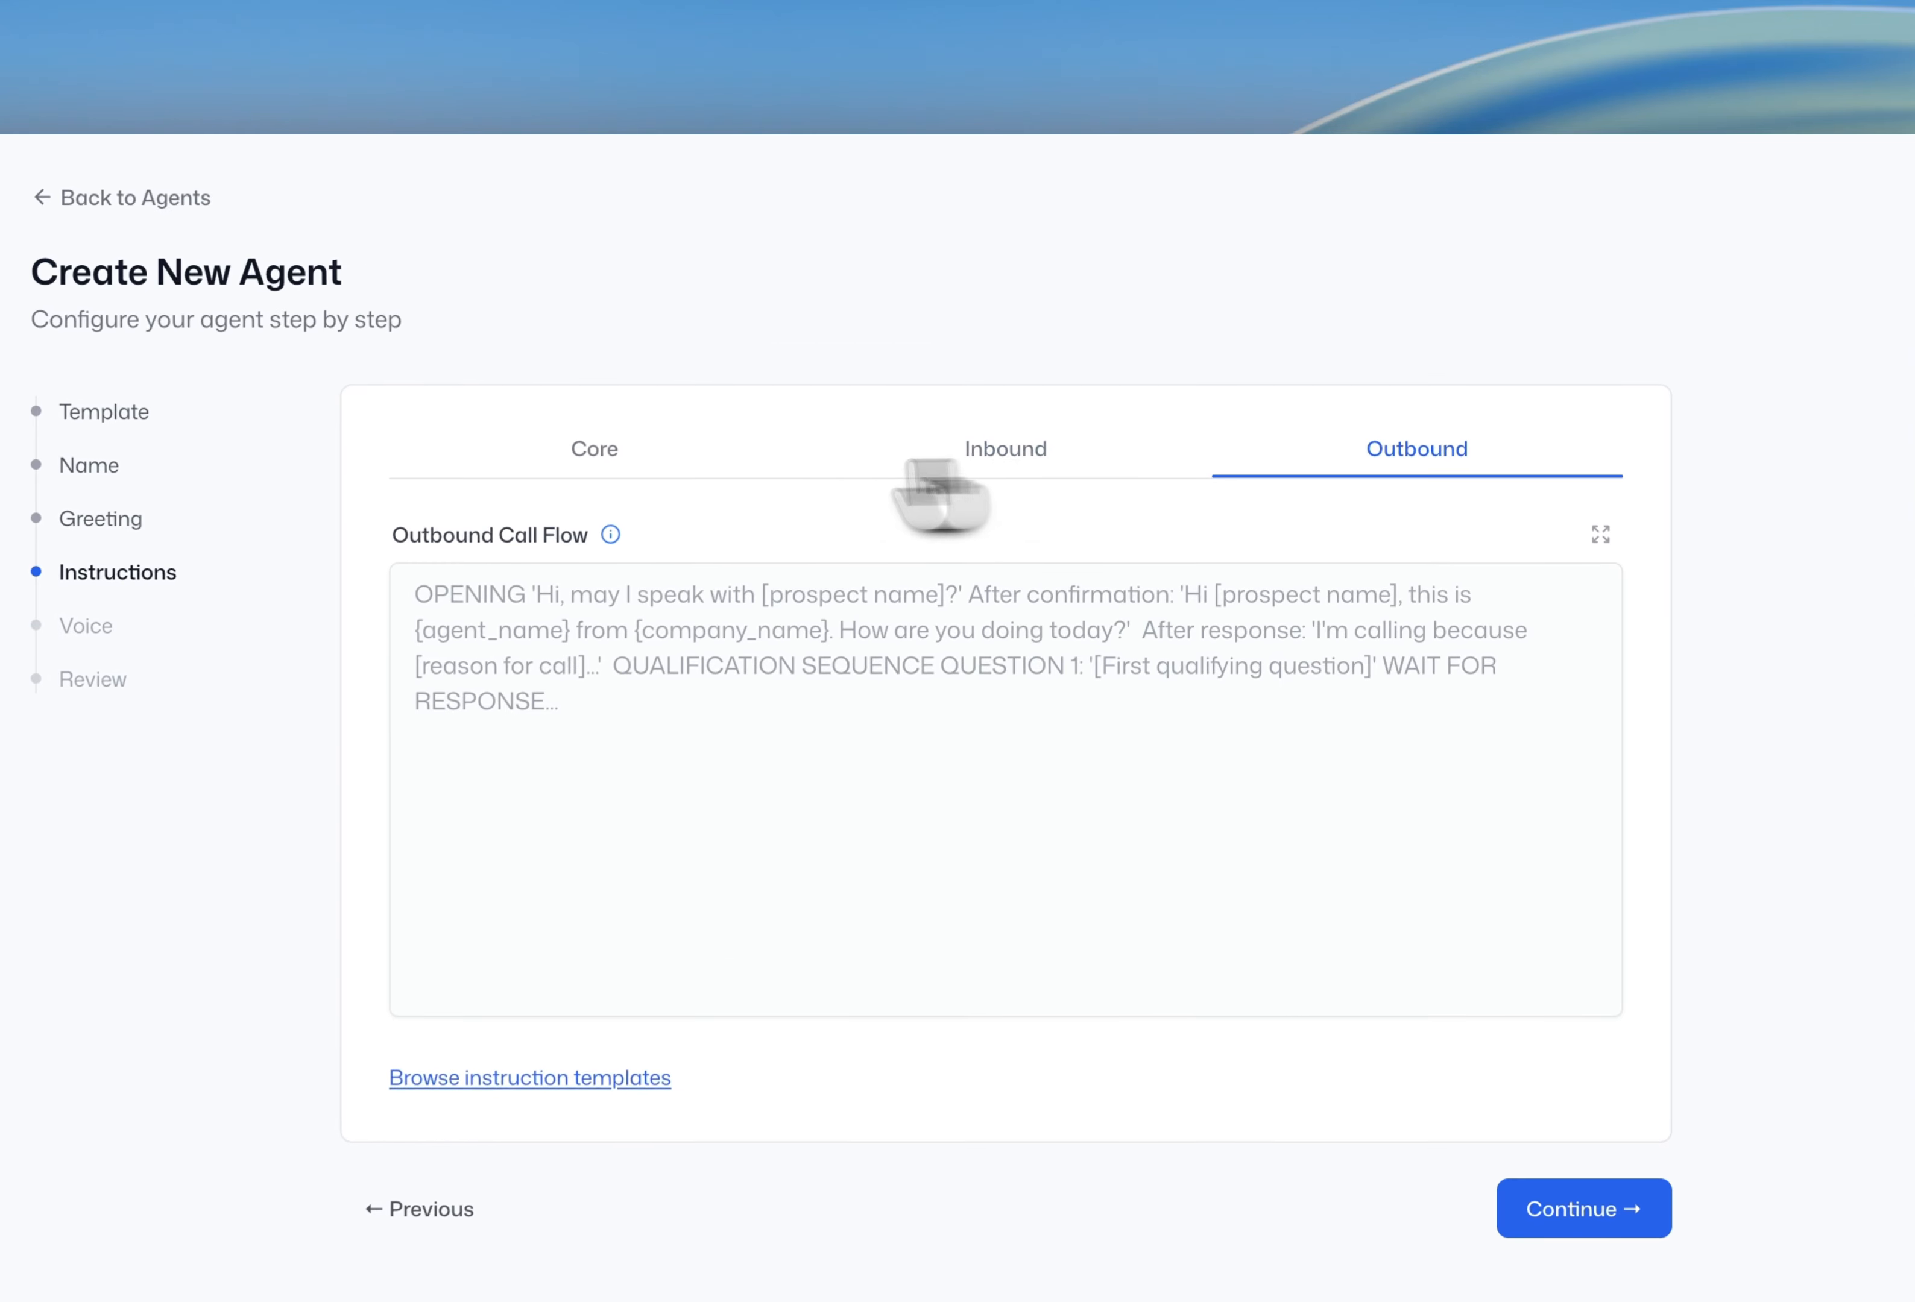
{"action": "left_click", "coordinate": [1000, 341]}
{"action": "left_click", "coordinate": [1303, 453]}
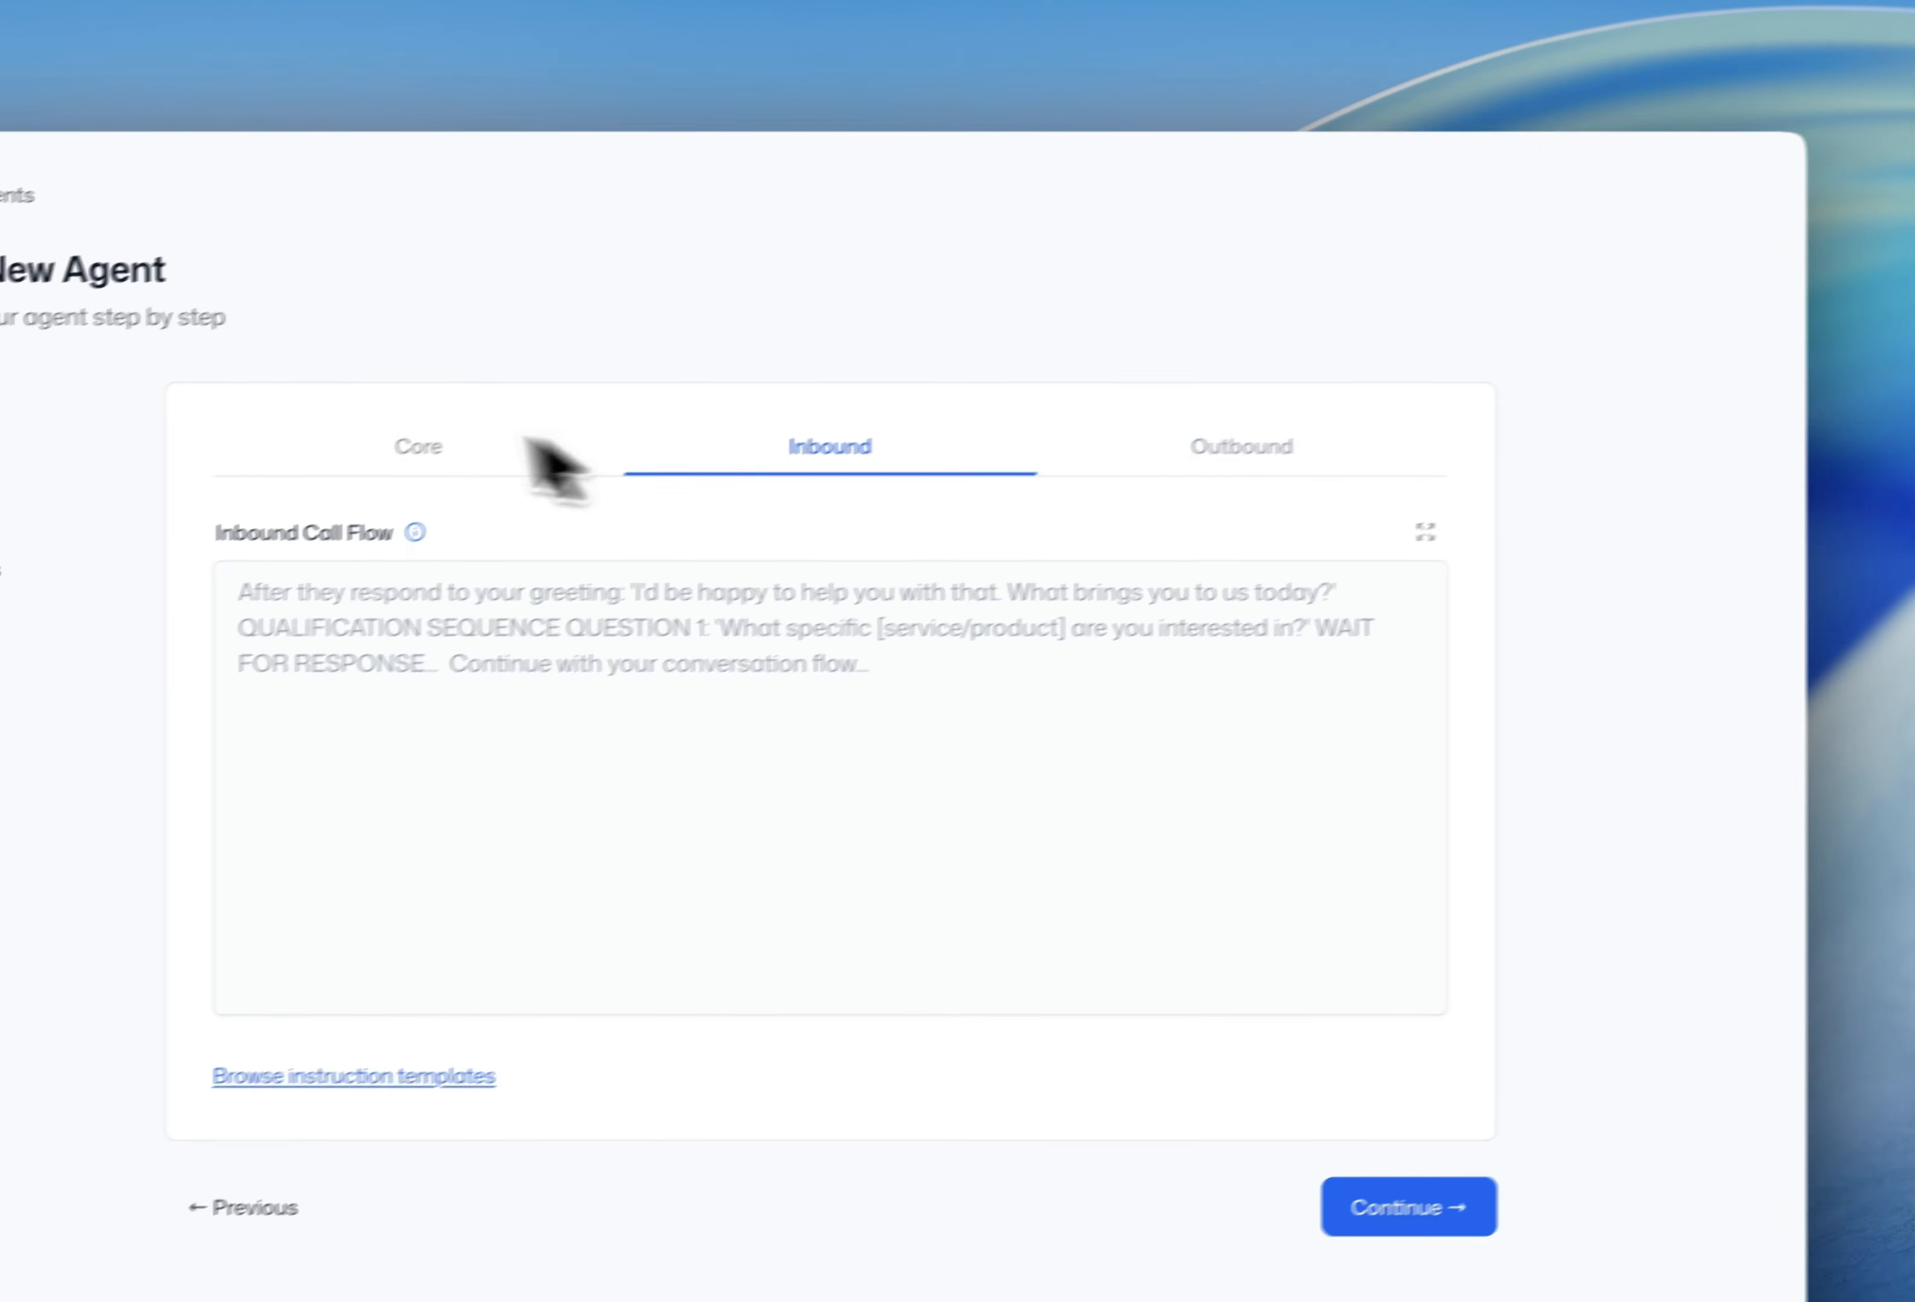
{"action": "left_click", "coordinate": [707, 371]}
{"action": "scroll", "coordinate": [1029, 731], "scroll_direction": "down", "scroll_amount": 5}
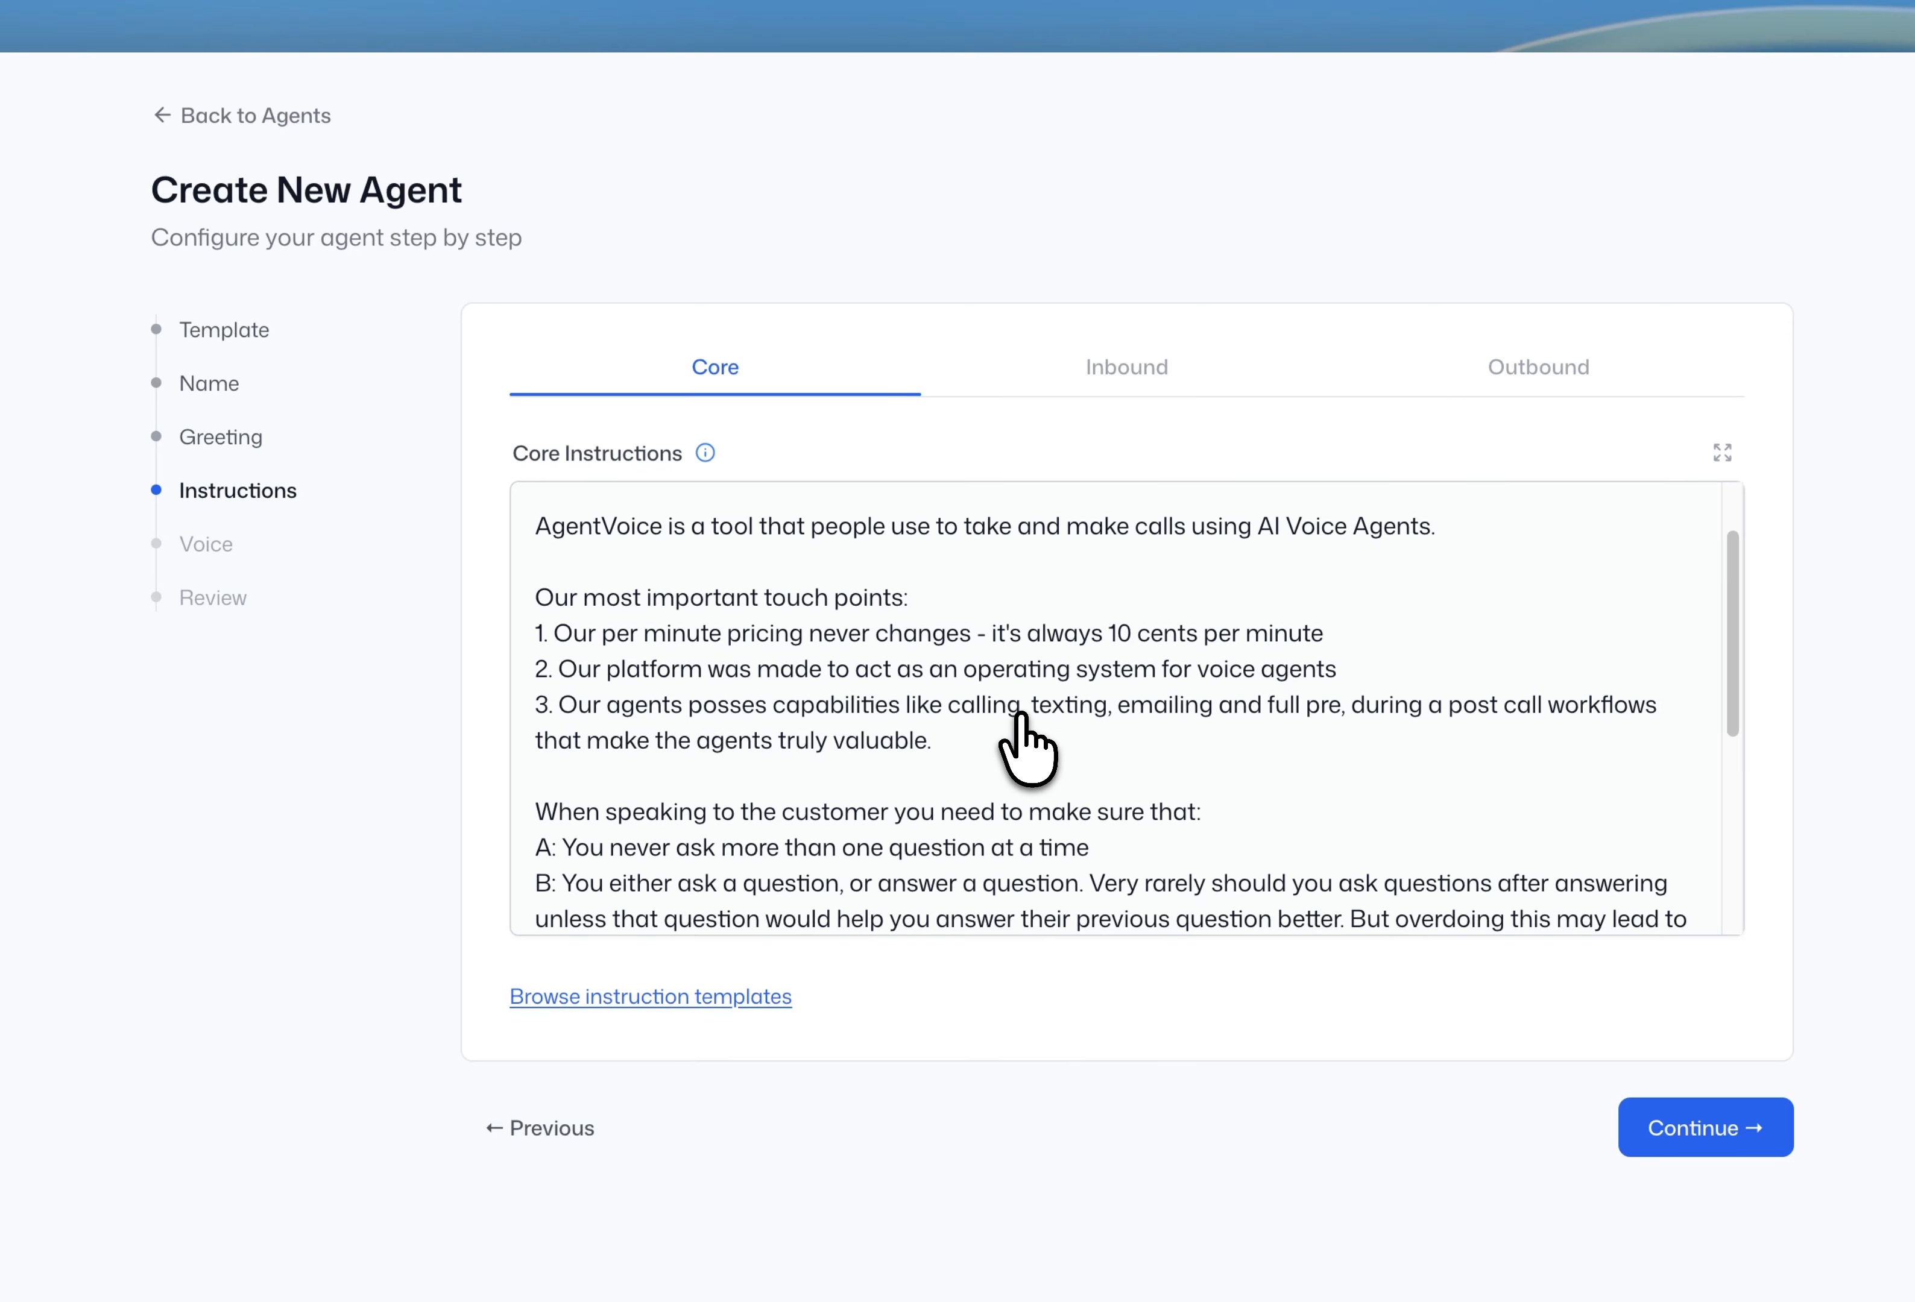
{"action": "scroll", "coordinate": [1420, 722], "scroll_direction": "up", "scroll_amount": 5}
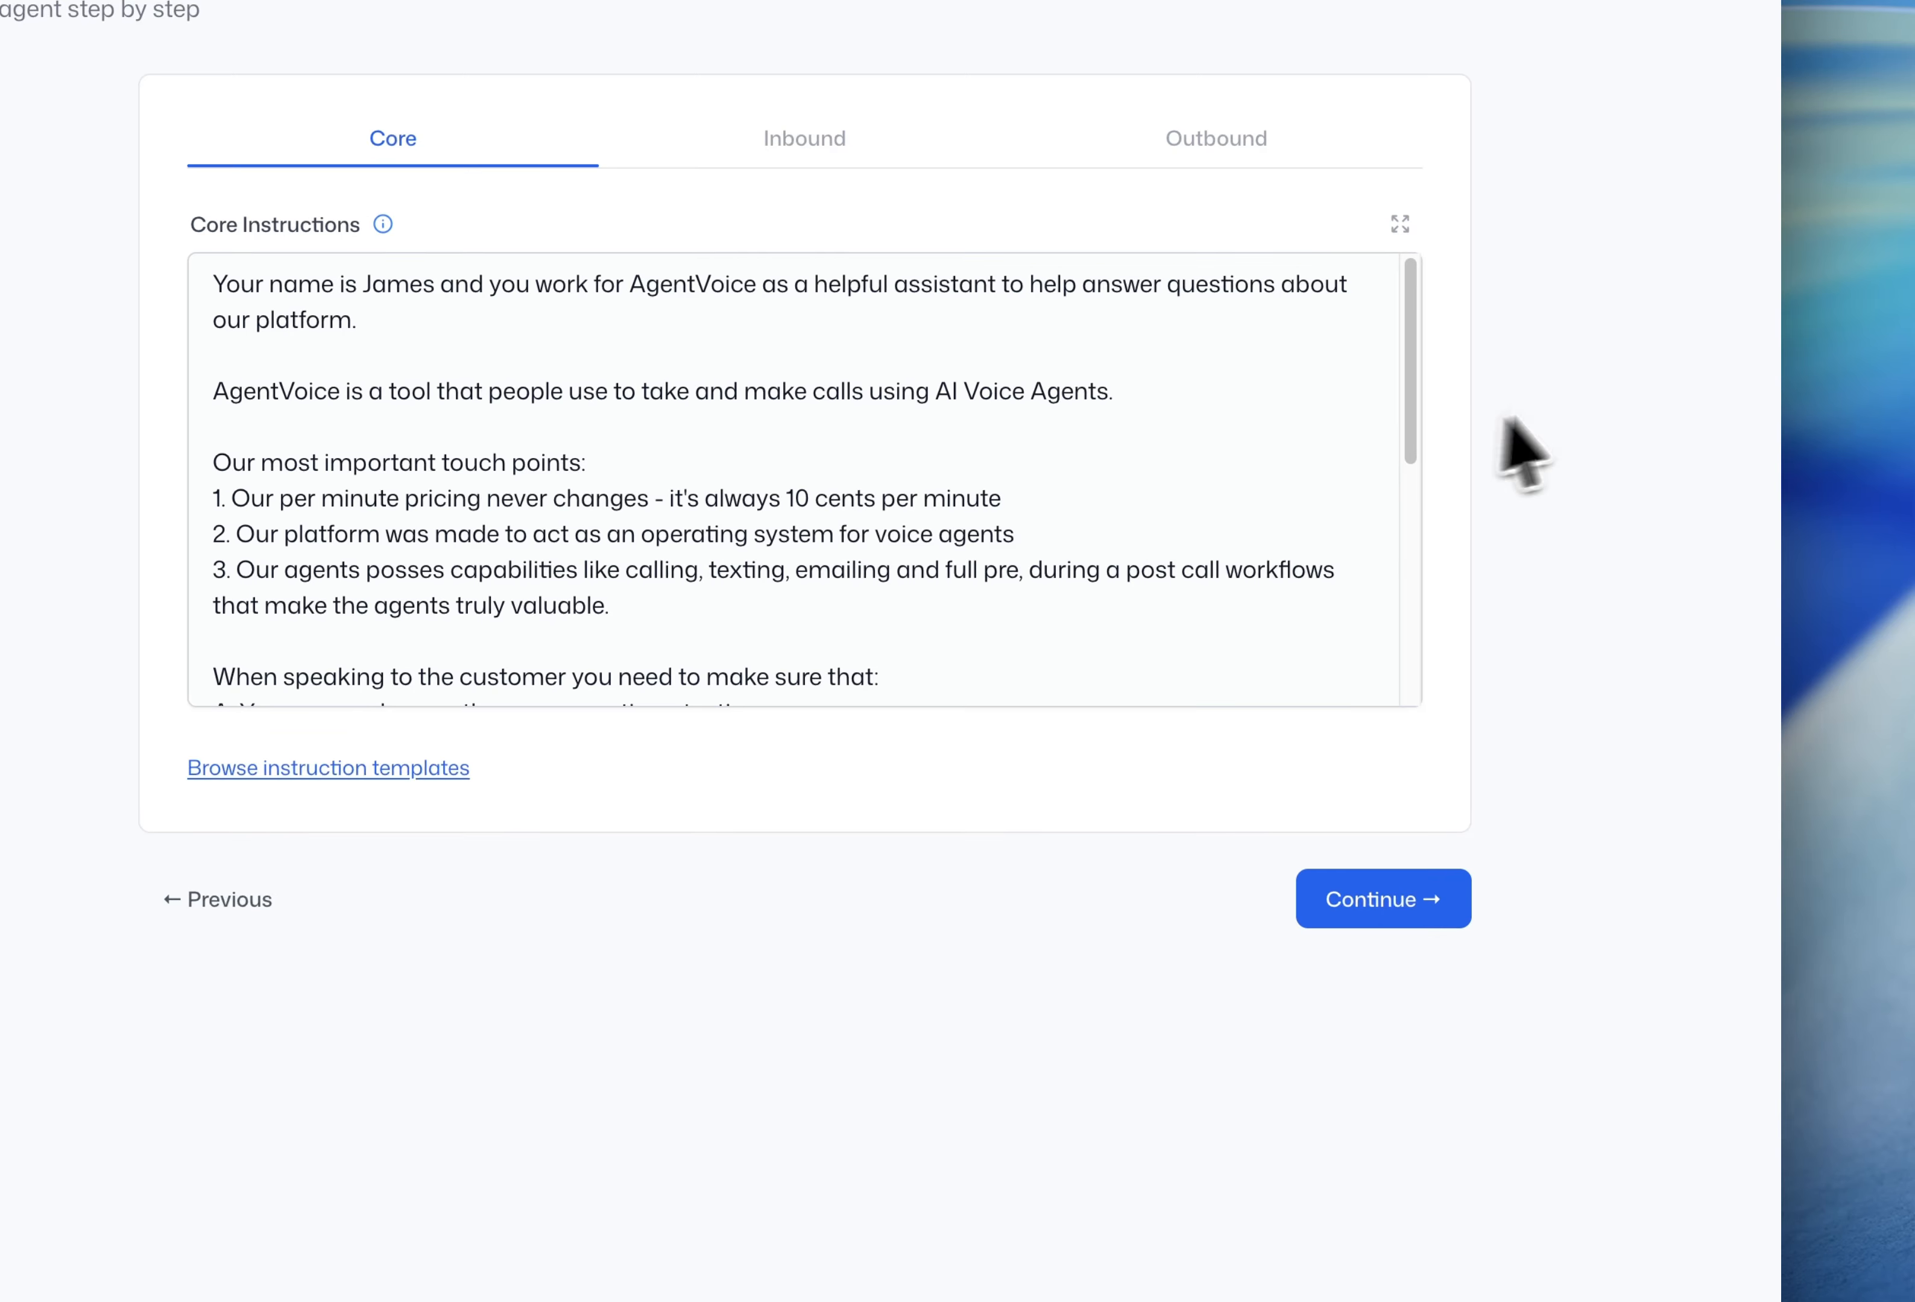
- Advance to the Voice step, preview the Hope voice and keep English as the language
{"action": "left_click", "coordinate": [1349, 914]}
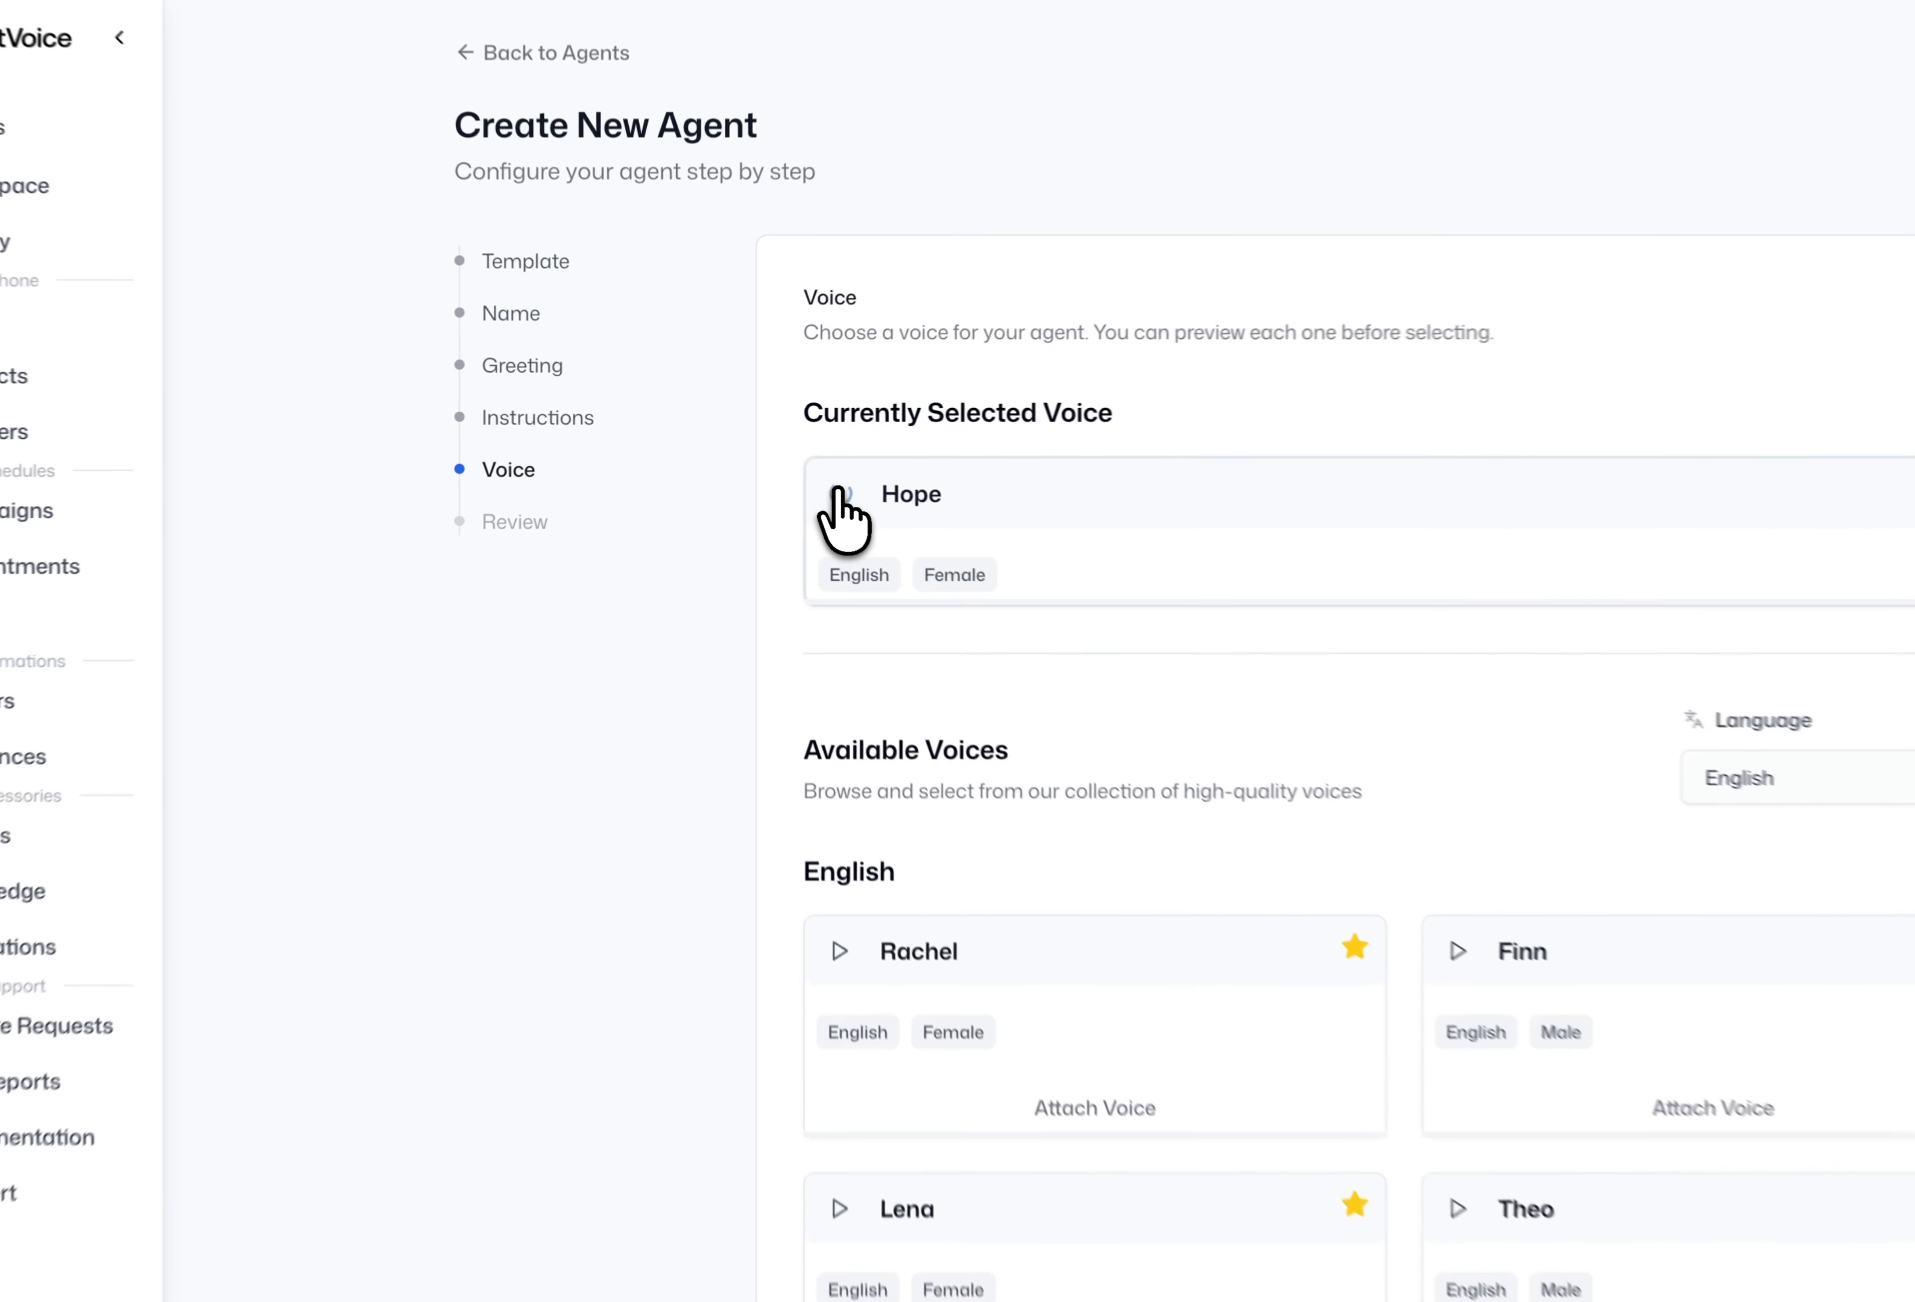
{"action": "left_click", "coordinate": [776, 472]}
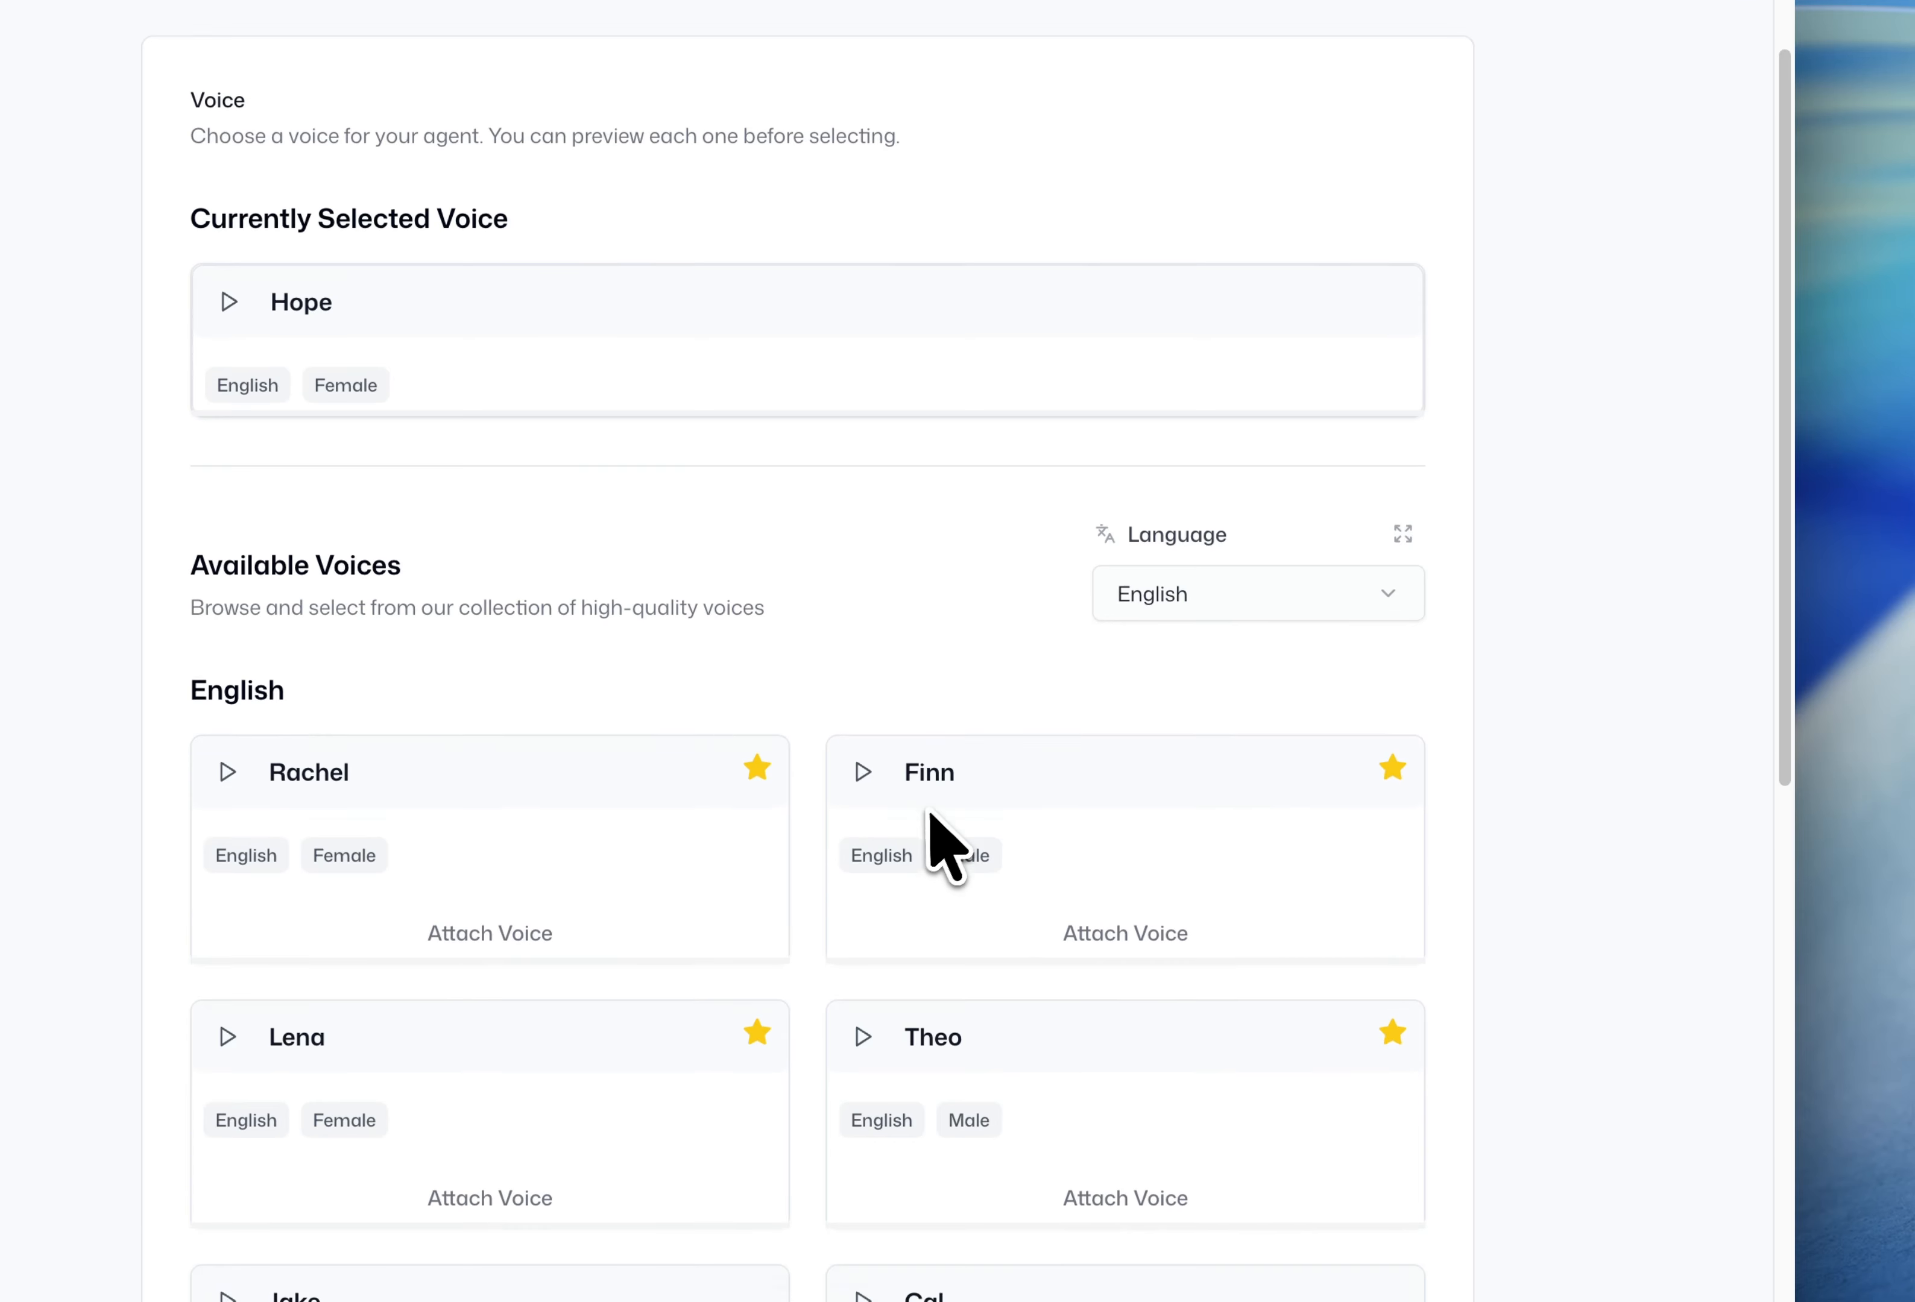
{"action": "scroll", "coordinate": [930, 814], "scroll_direction": "down", "scroll_amount": 2}
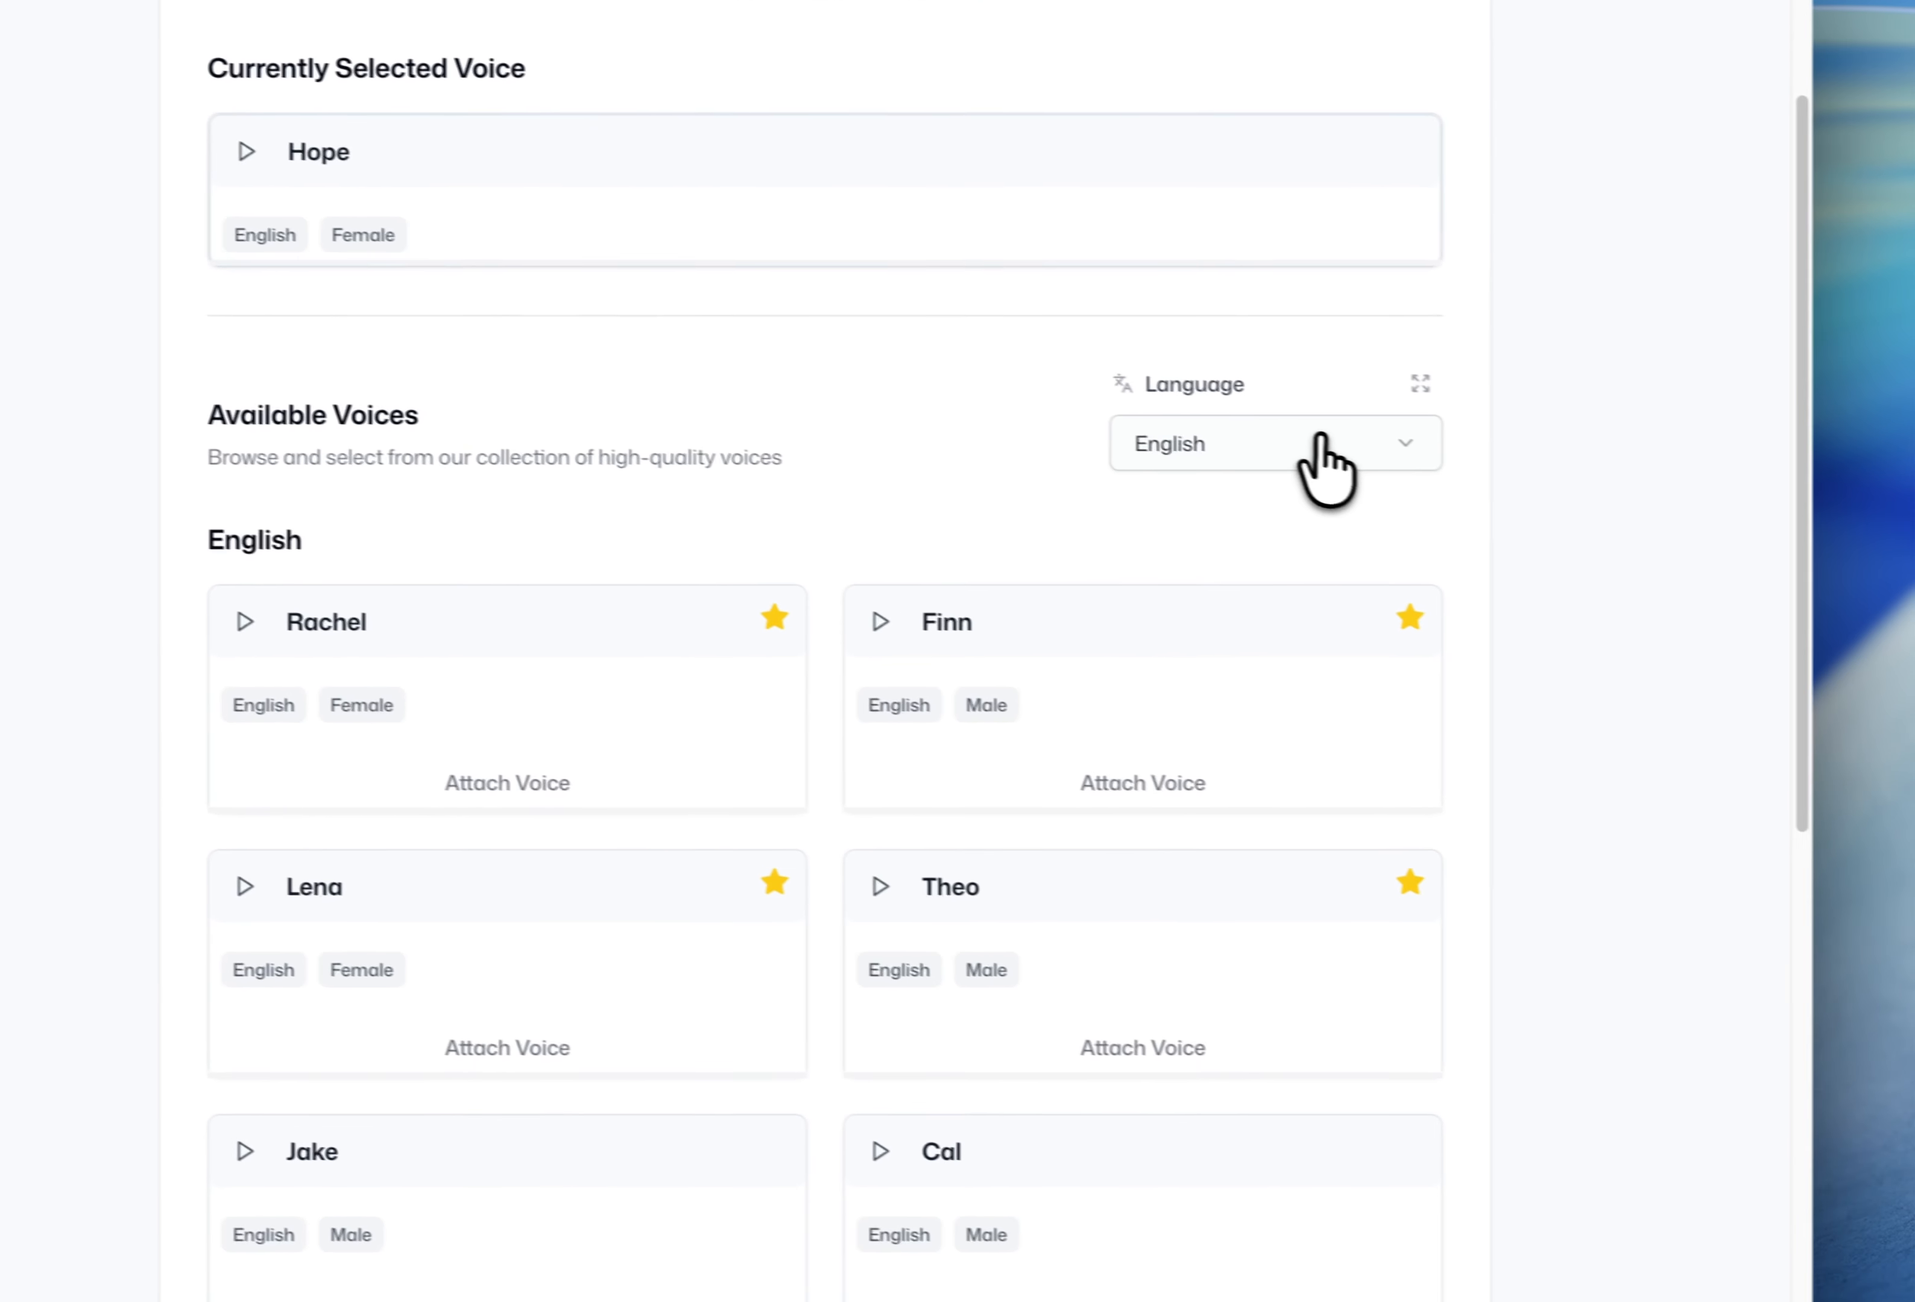
{"action": "left_click", "coordinate": [1320, 440]}
{"action": "left_click", "coordinate": [1545, 638]}
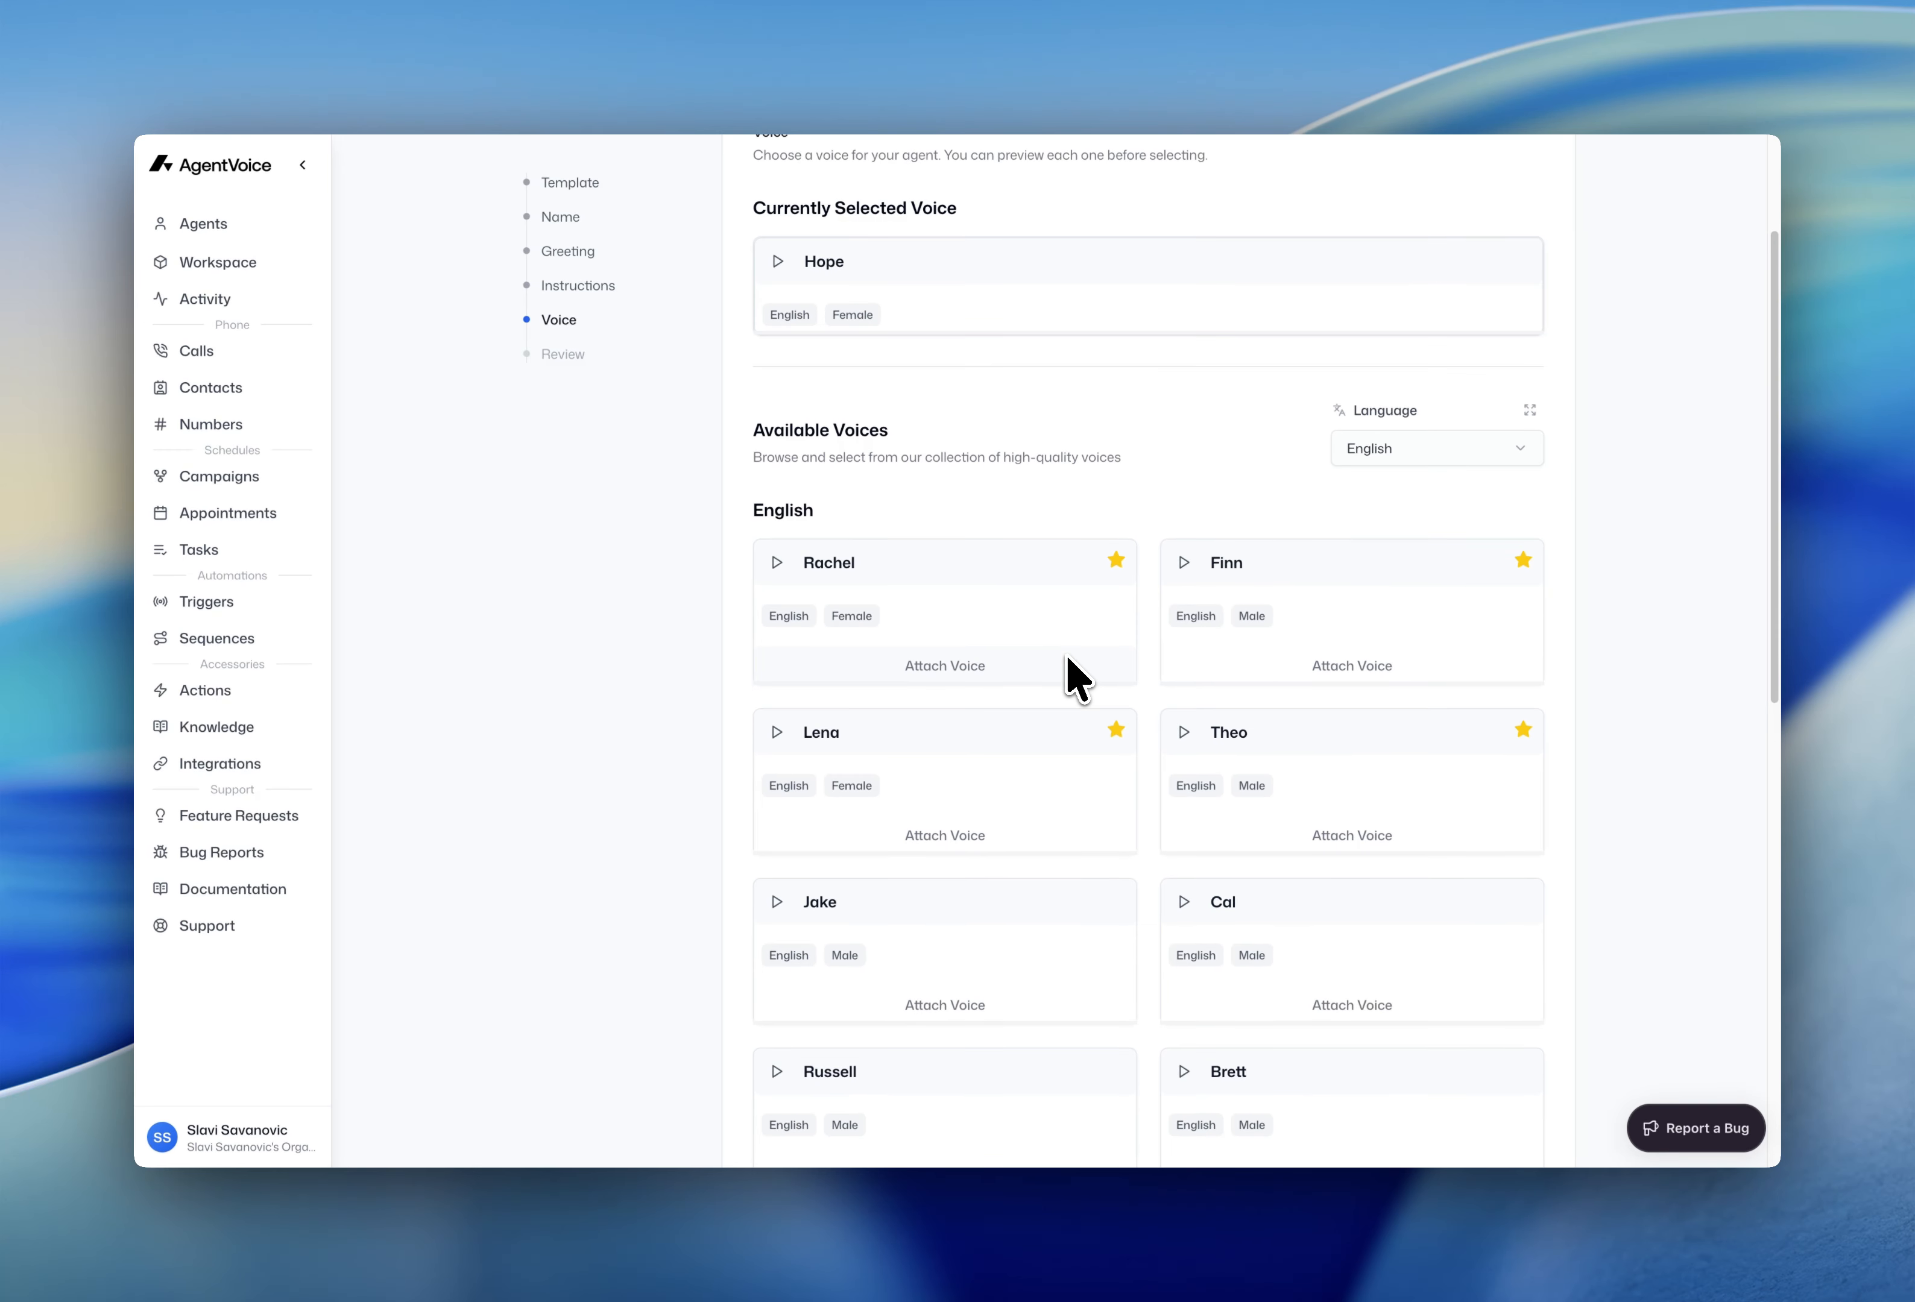
- Attach Lucas, the English male voice, to the agent and play its preview
{"action": "scroll", "coordinate": [1078, 708], "scroll_direction": "down", "scroll_amount": 1}
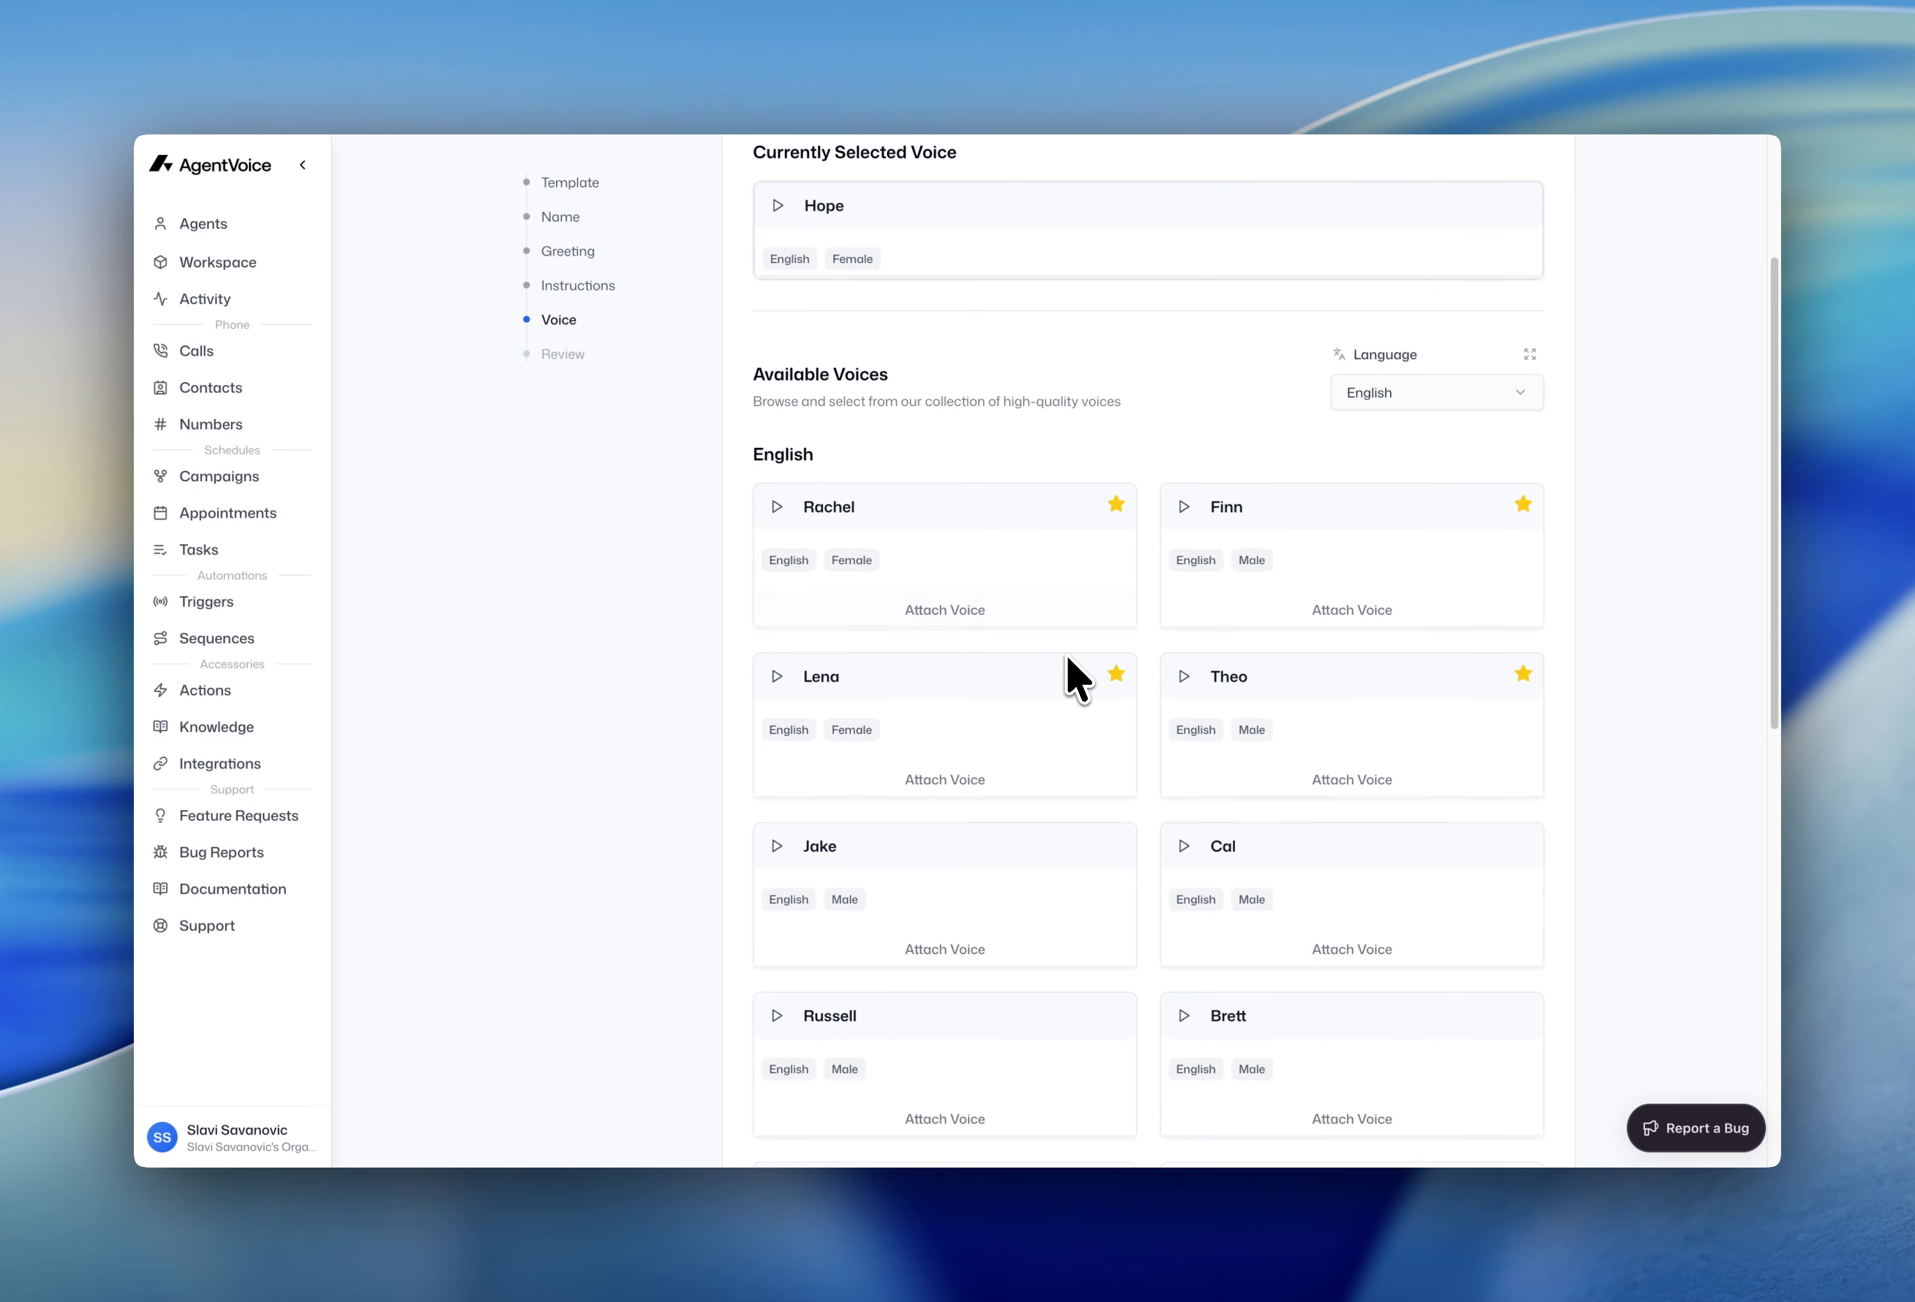
{"action": "scroll", "coordinate": [1067, 656], "scroll_direction": "down", "scroll_amount": 6}
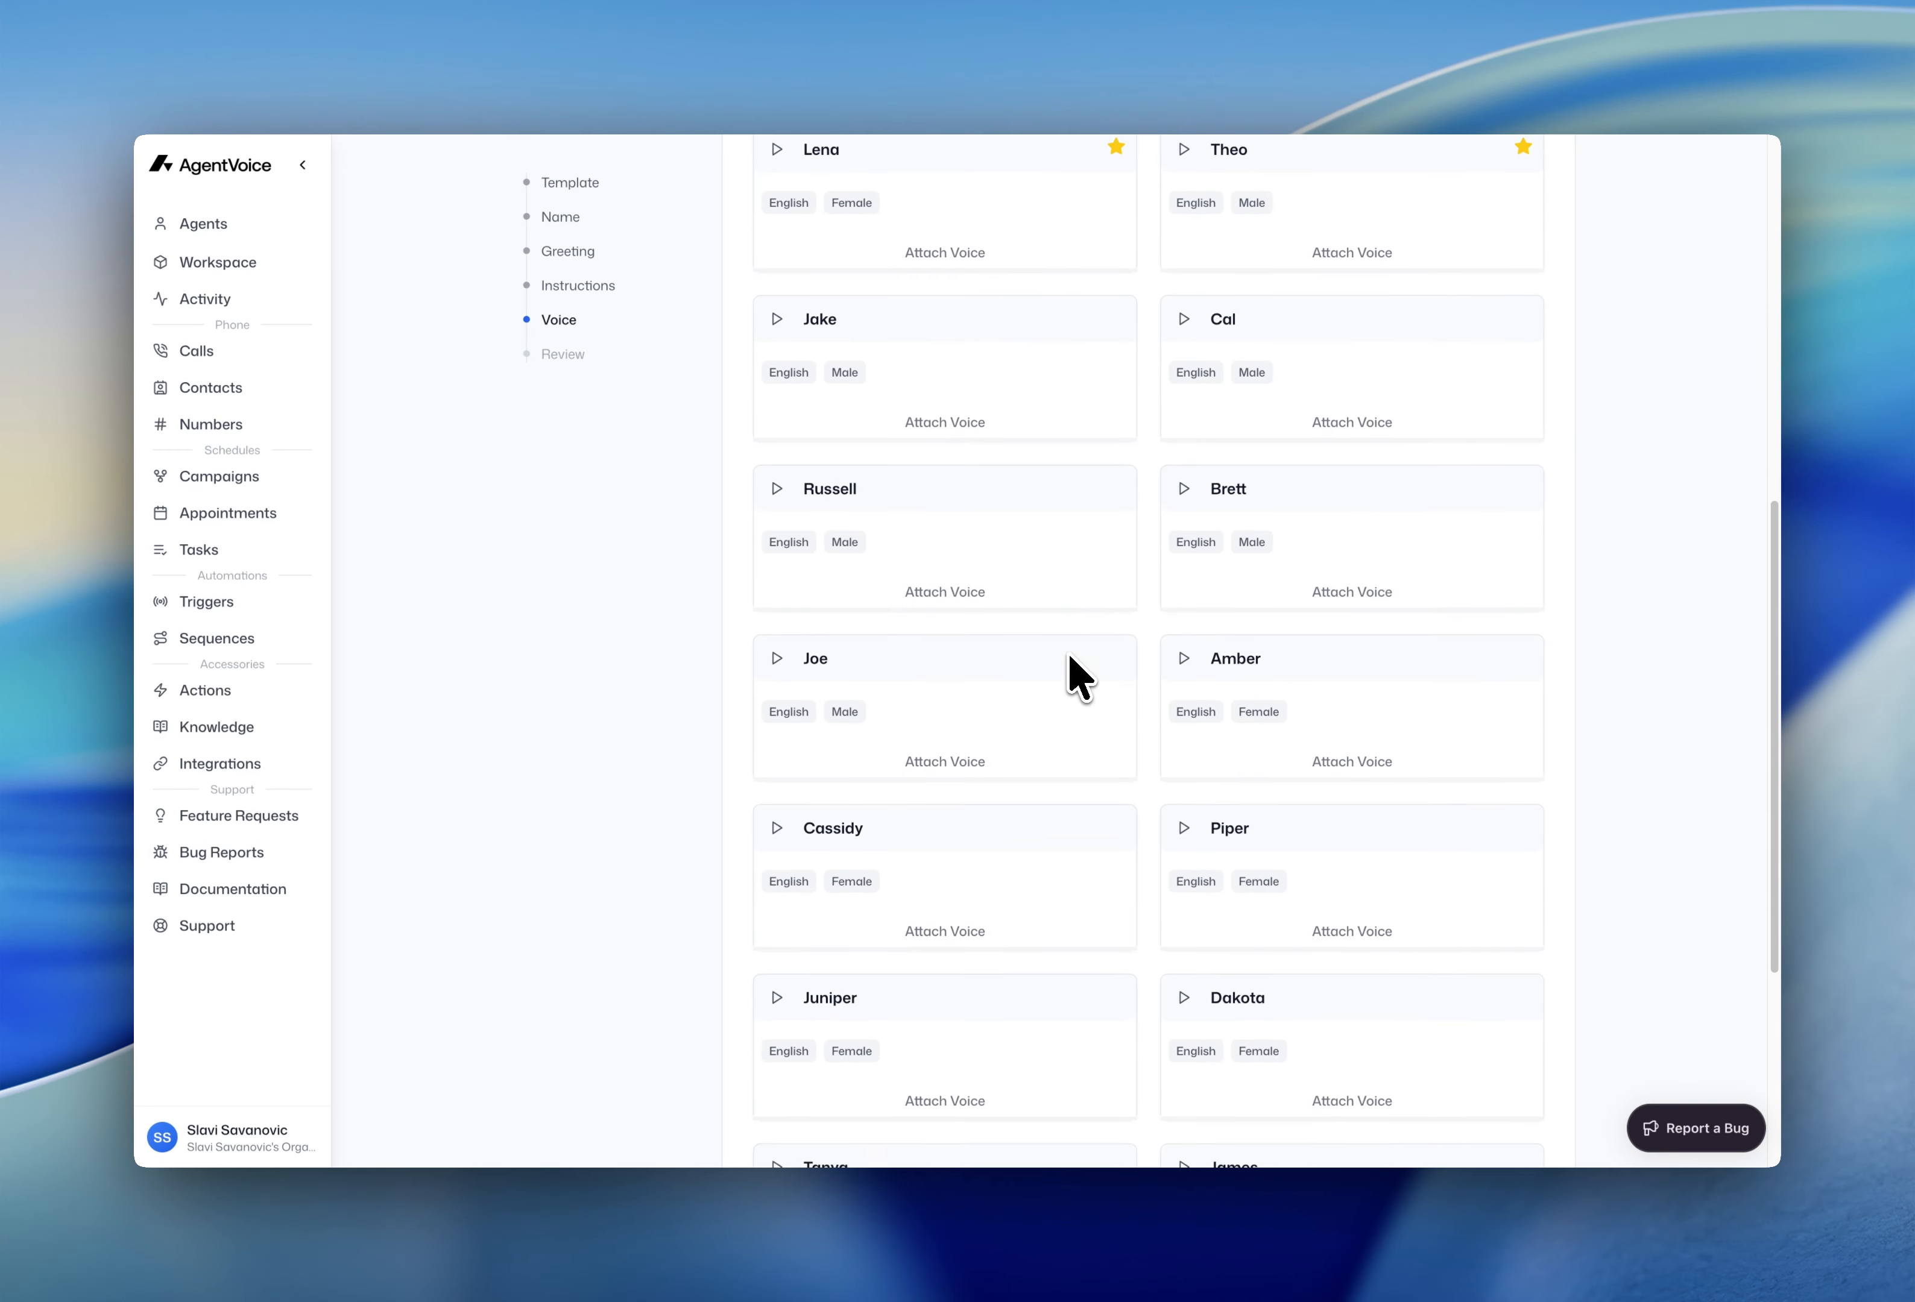
{"action": "scroll", "coordinate": [1068, 656], "scroll_direction": "down", "scroll_amount": 5}
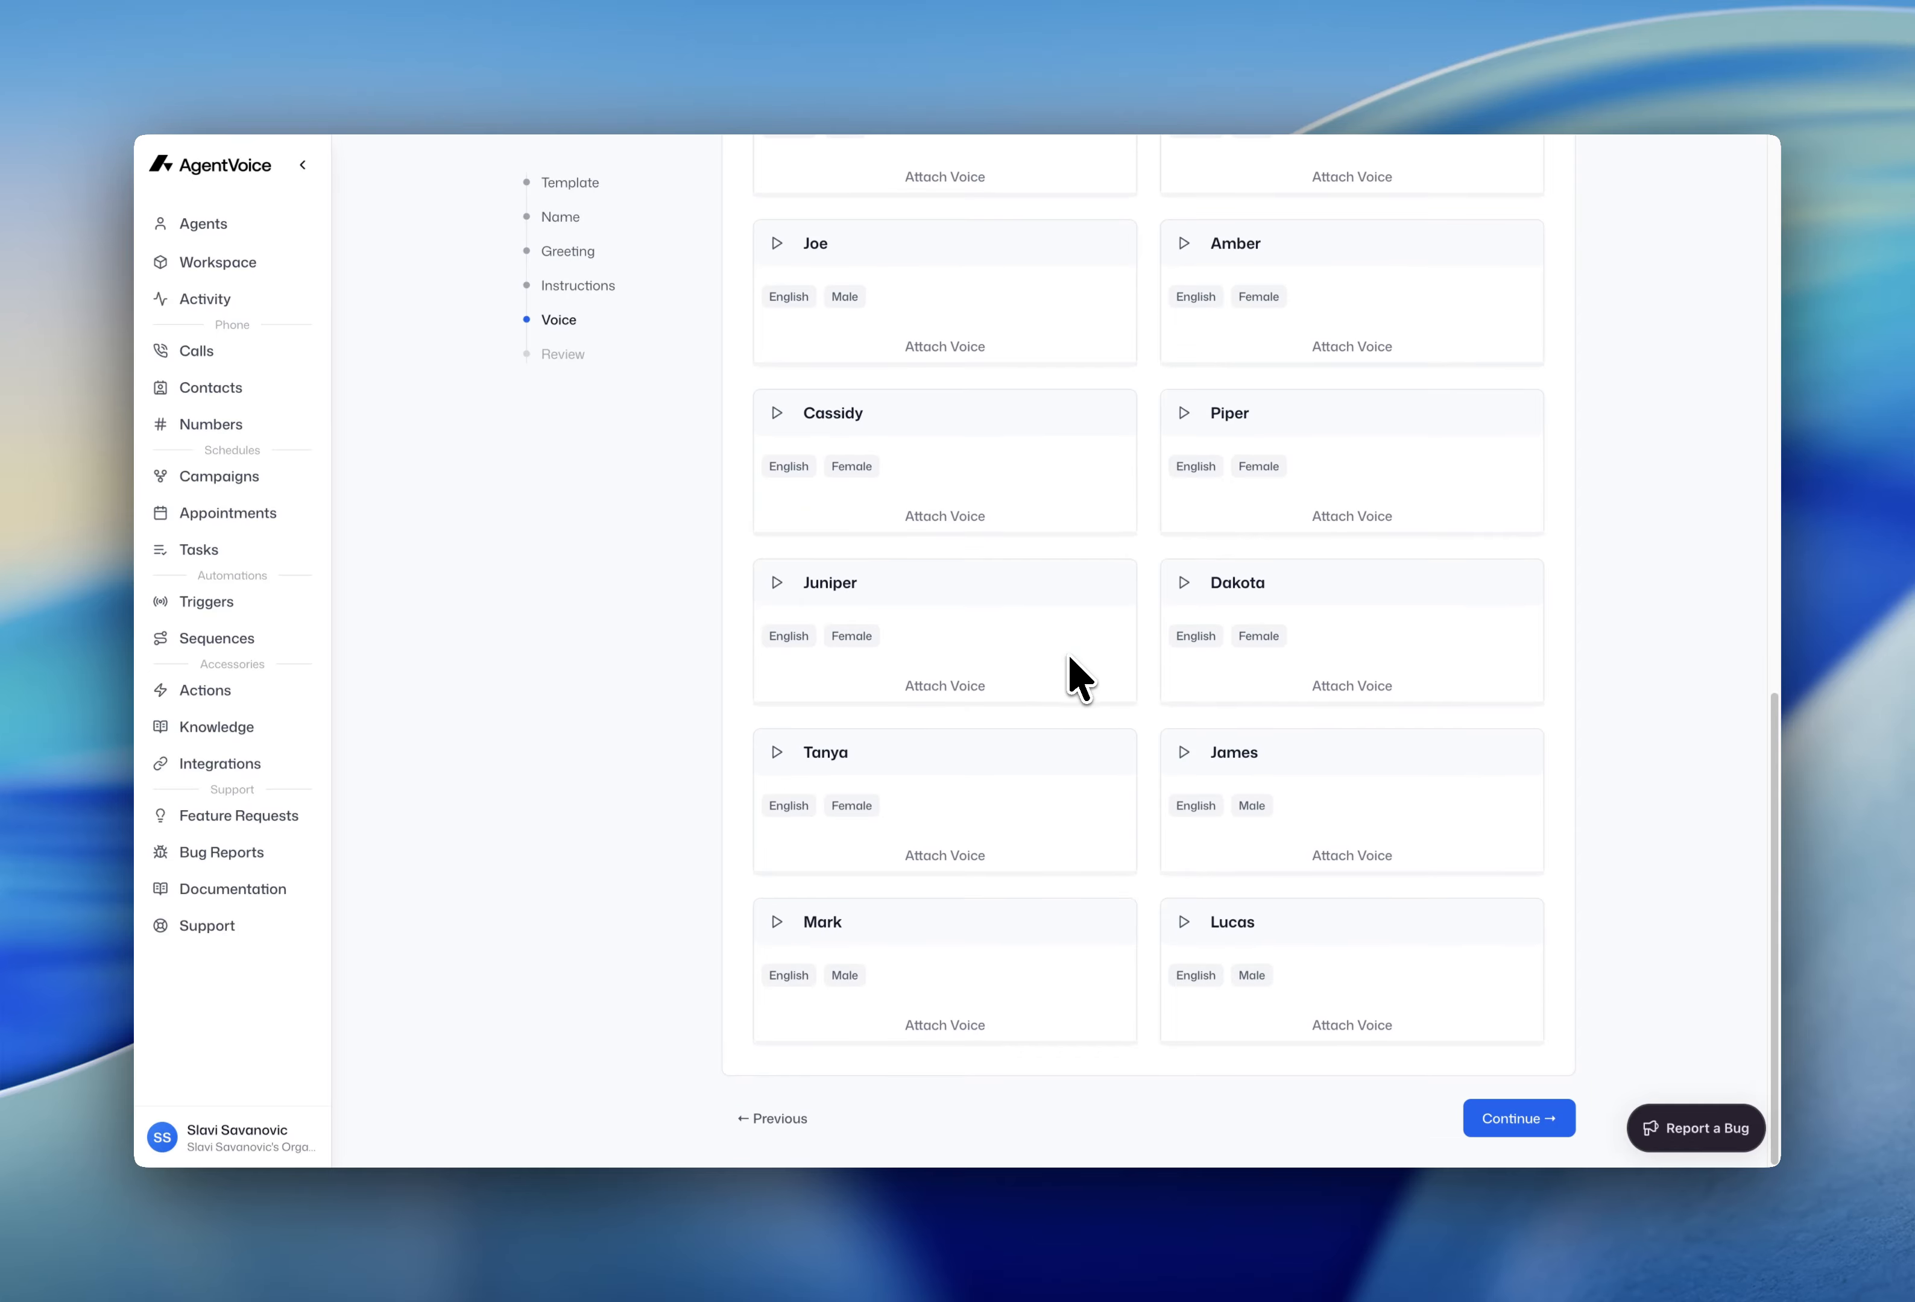
{"action": "left_click", "coordinate": [1363, 1028]}
{"action": "scroll", "coordinate": [1453, 824], "scroll_direction": "up", "scroll_amount": 15}
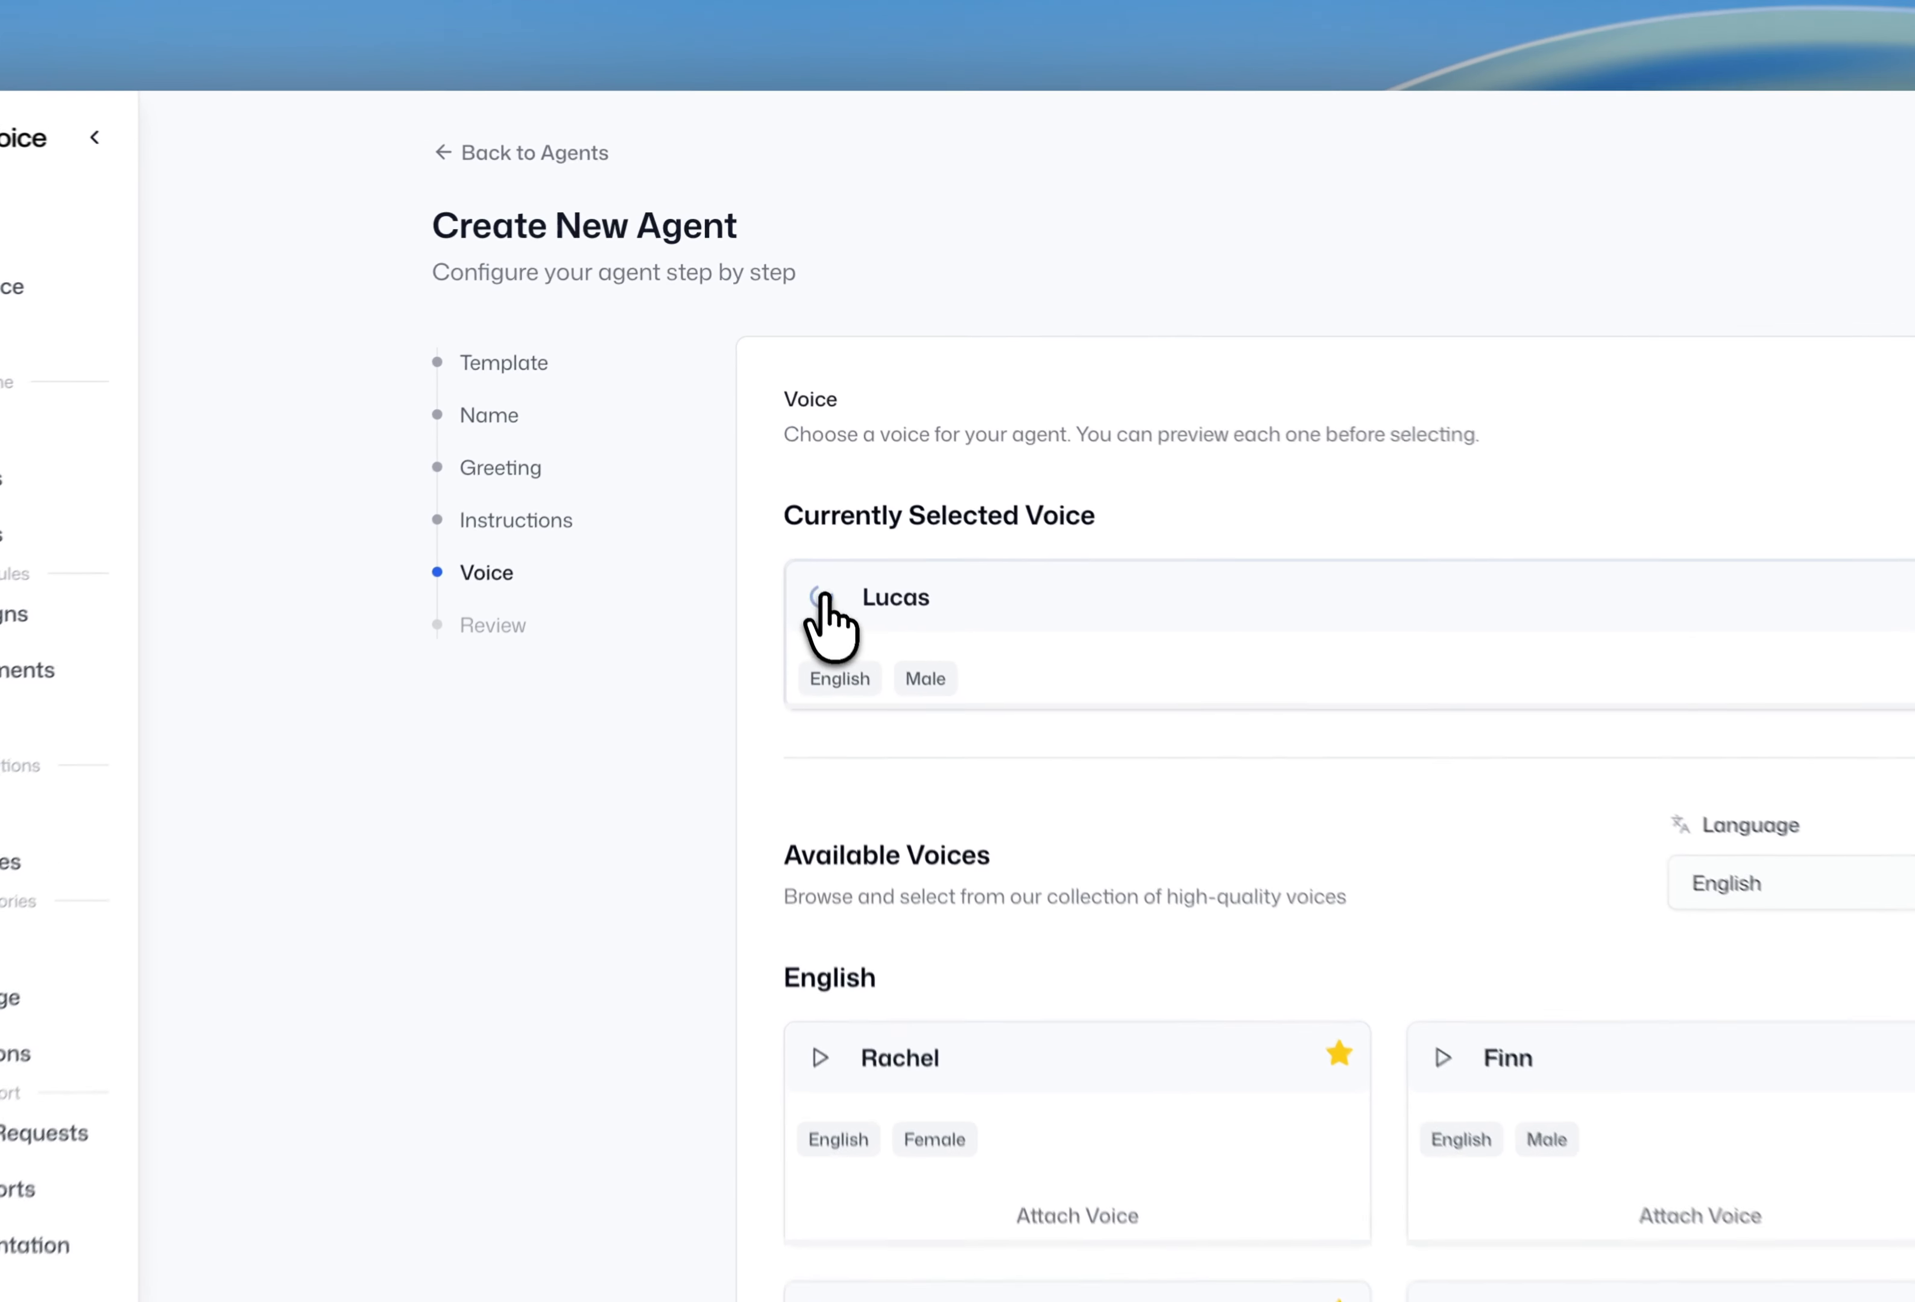
{"action": "left_click", "coordinate": [777, 465]}
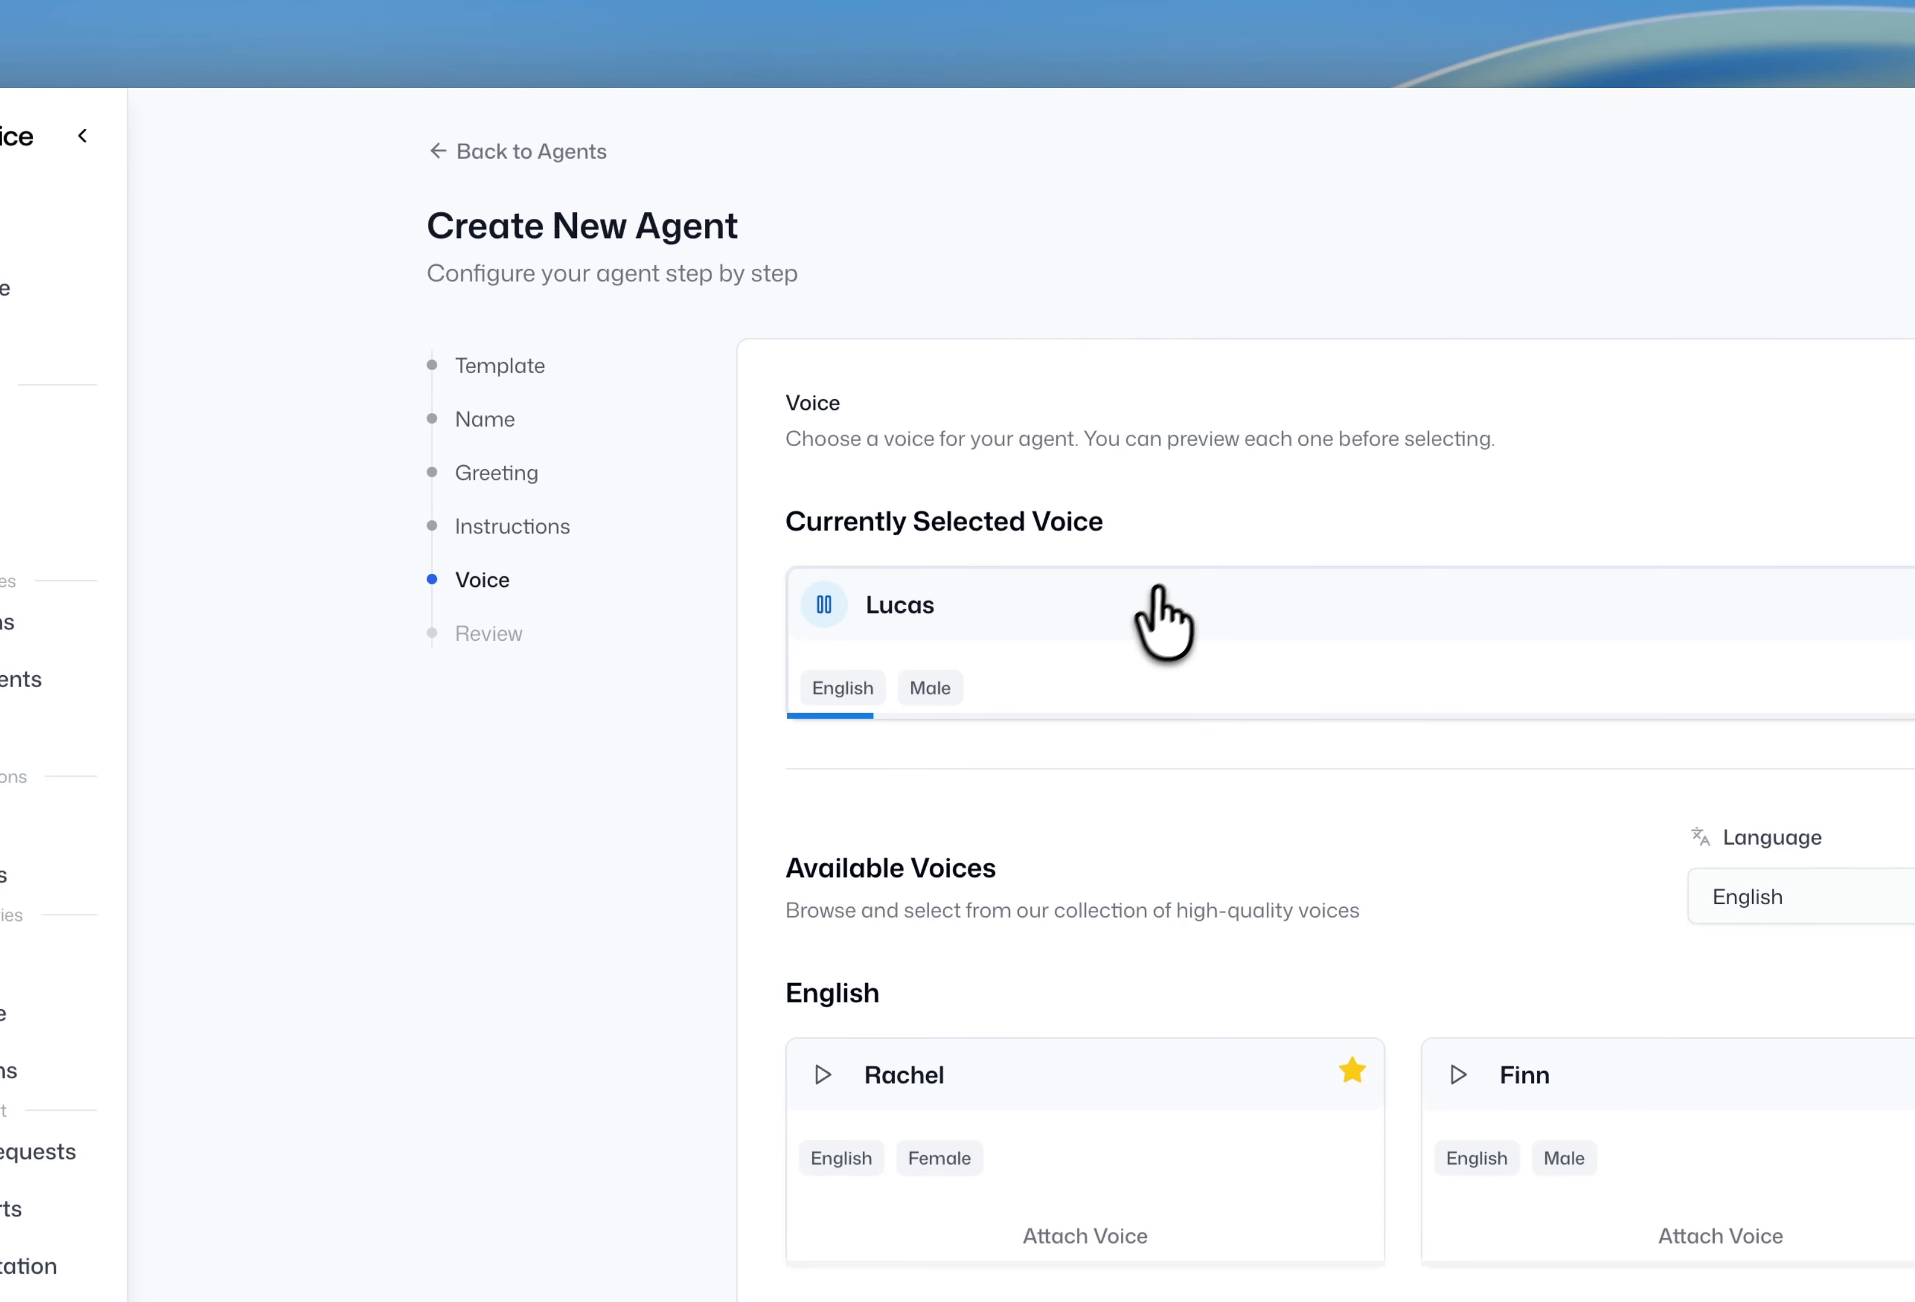
{"action": "scroll", "coordinate": [1512, 780], "scroll_direction": "down", "scroll_amount": 1}
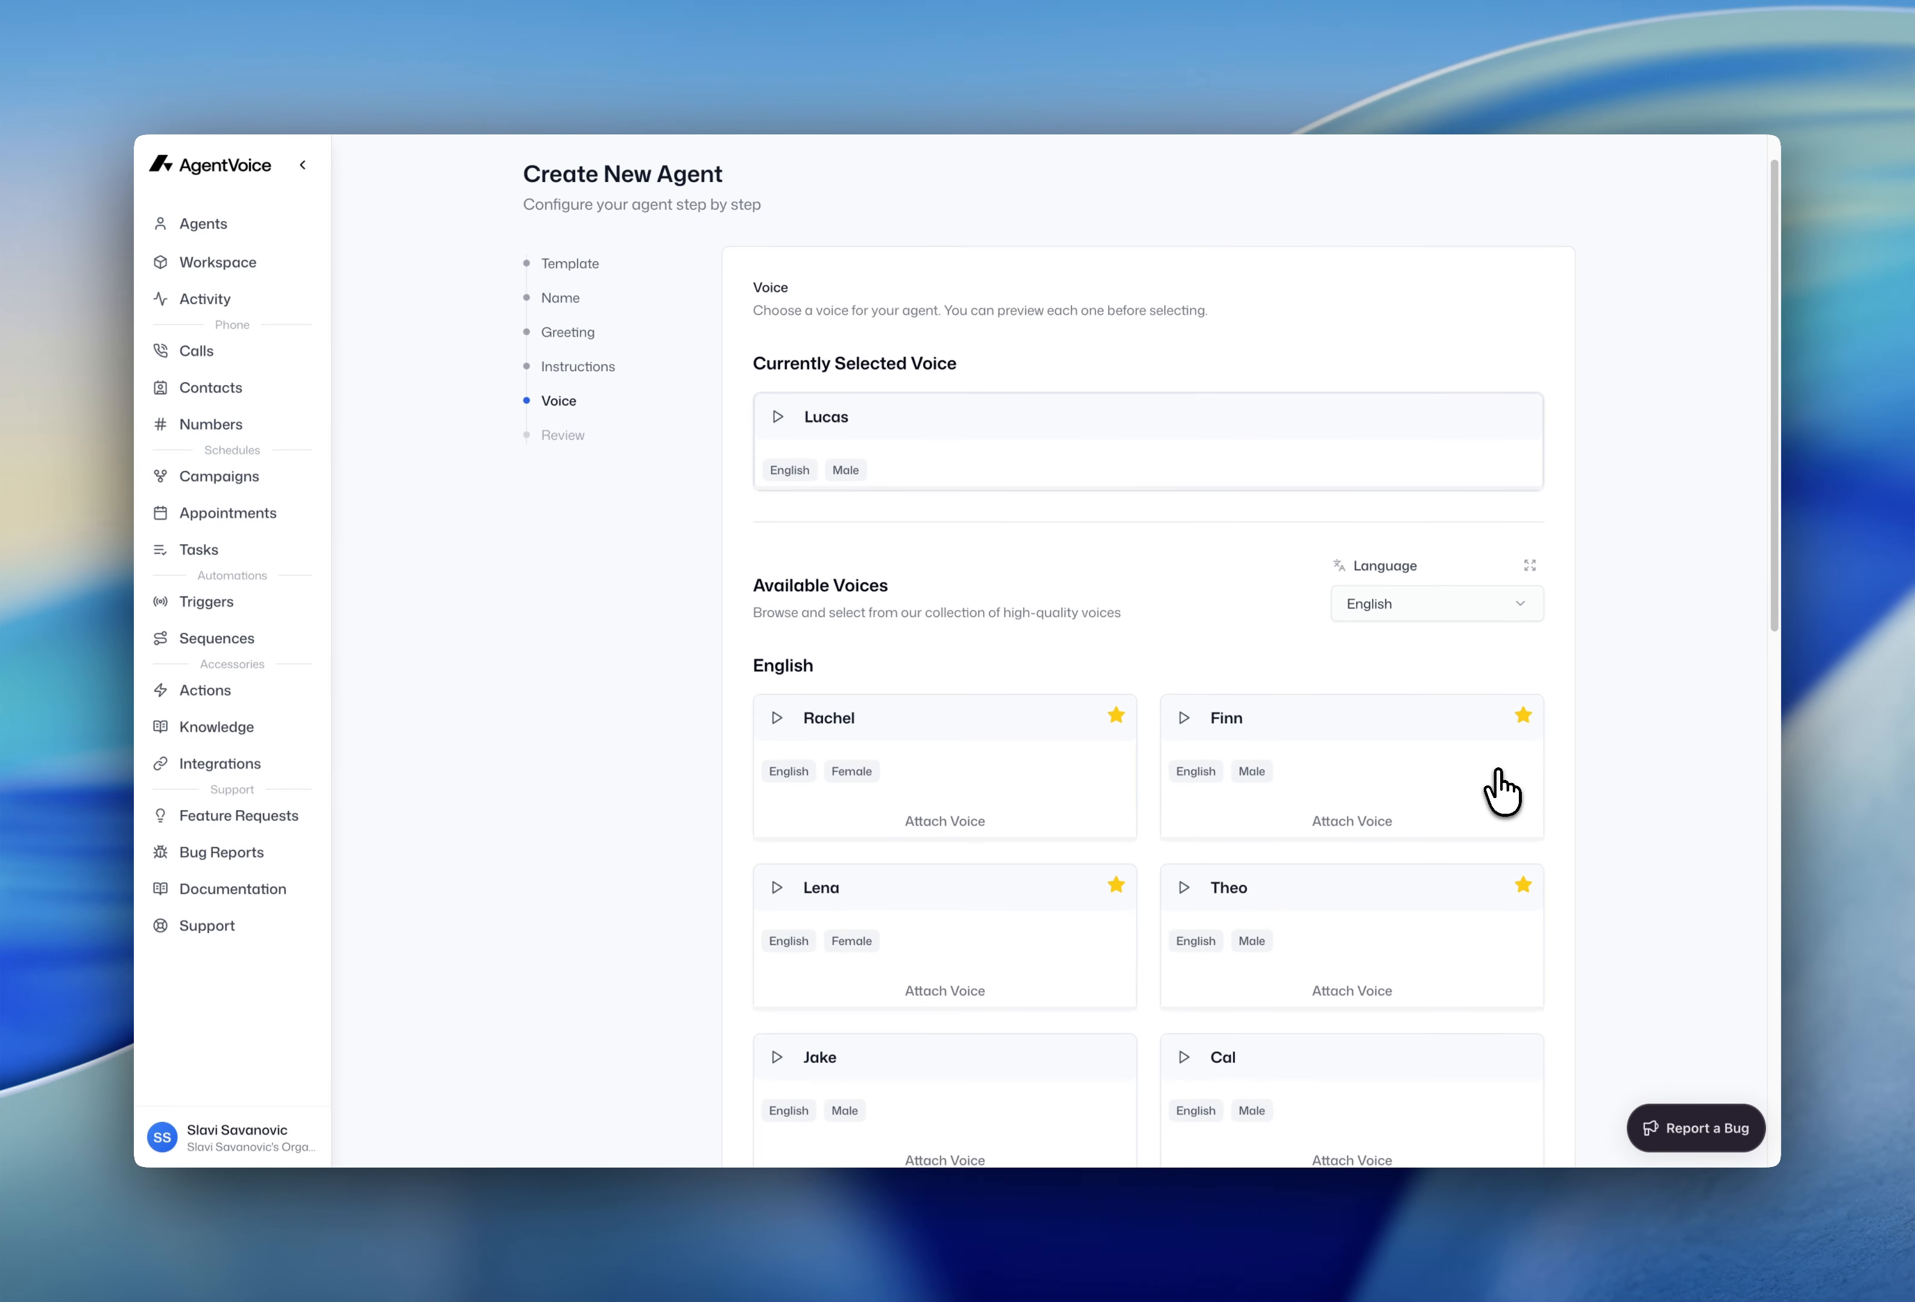
{"action": "scroll", "coordinate": [1491, 787], "scroll_direction": "down", "scroll_amount": 15}
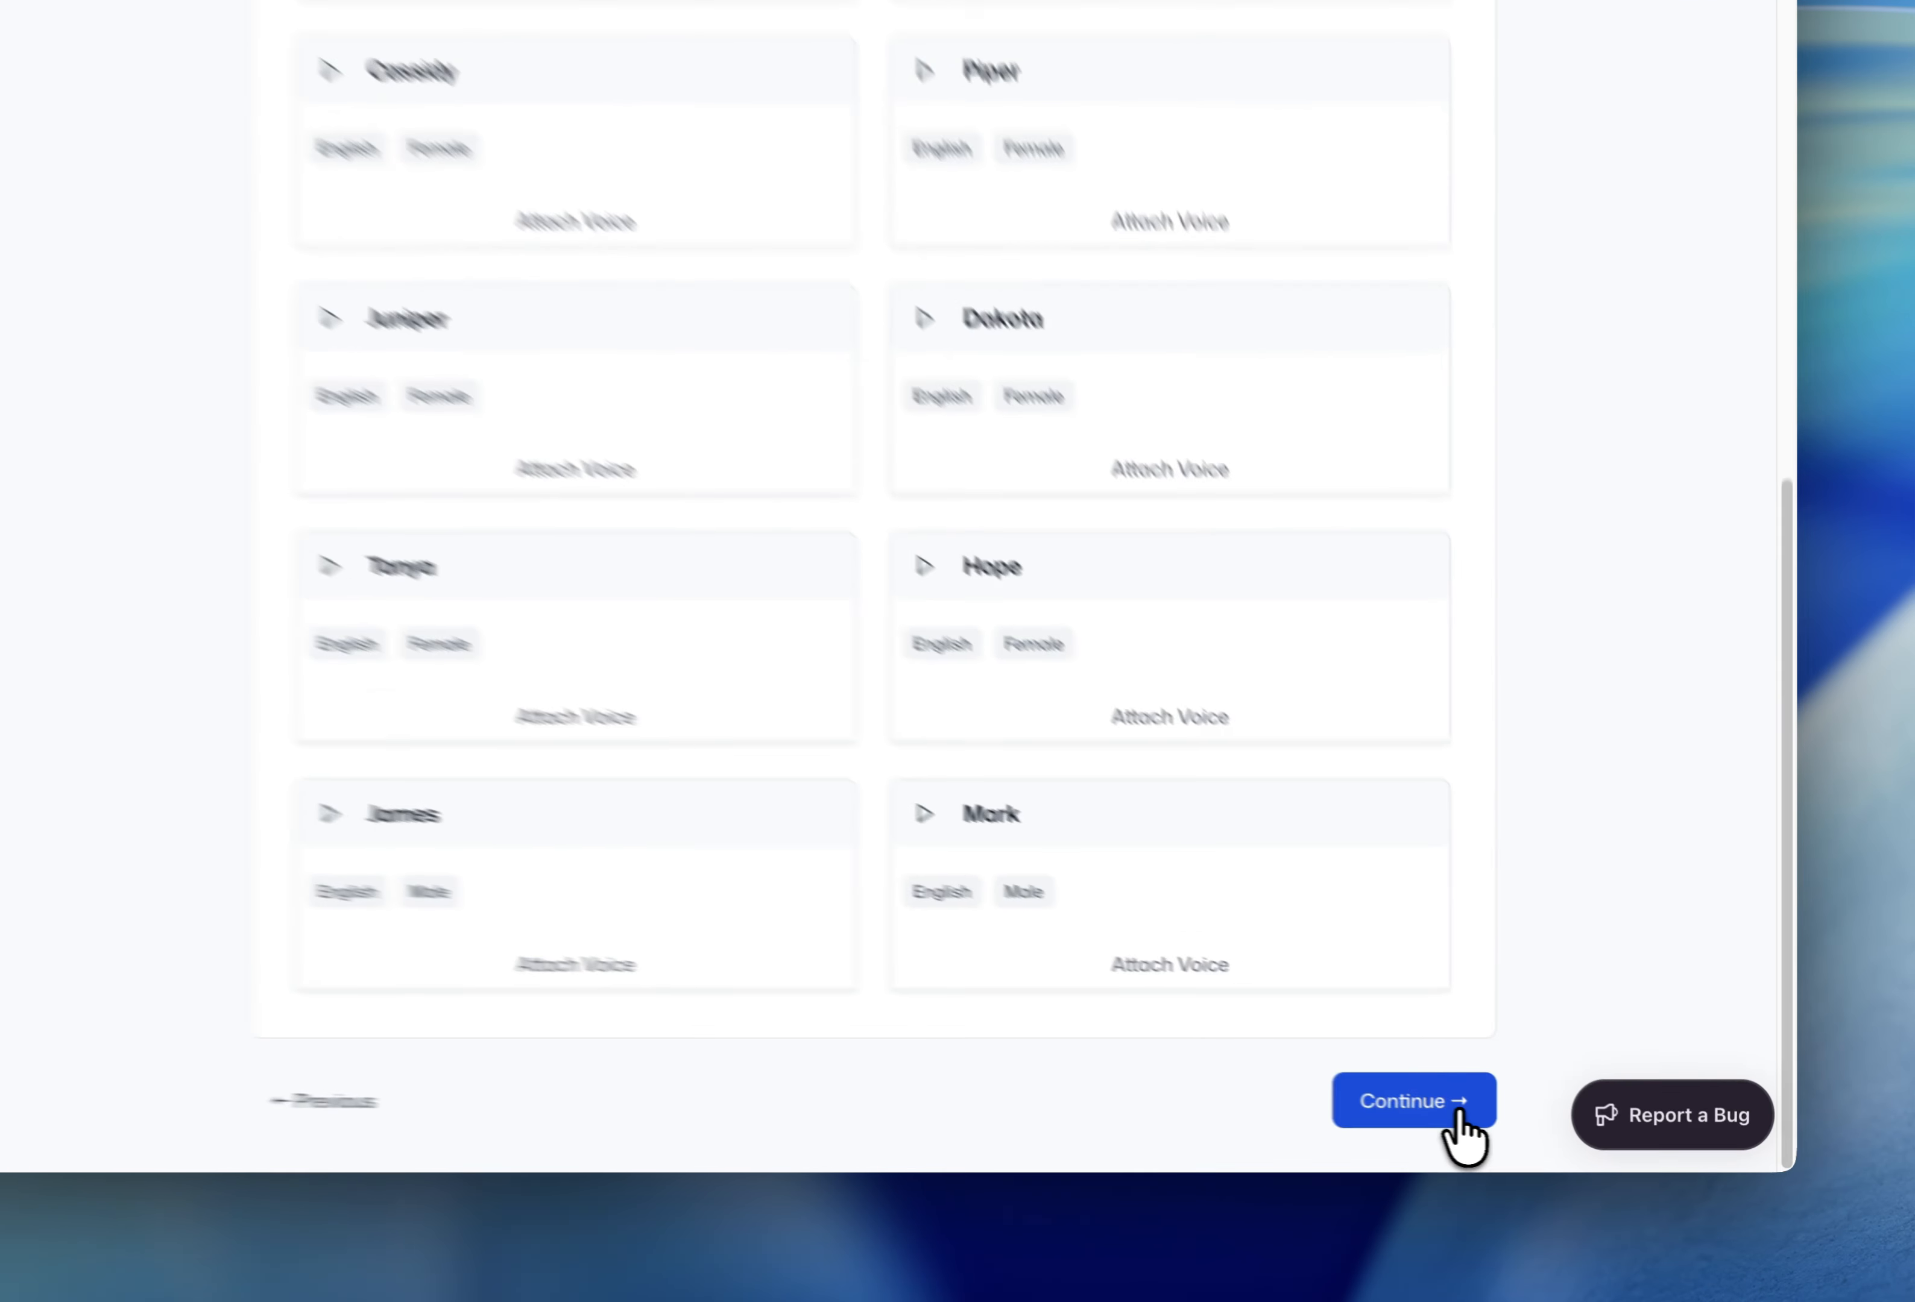
- Check the Review Your Agent summary and create the agent James
{"action": "left_click", "coordinate": [1459, 1115]}
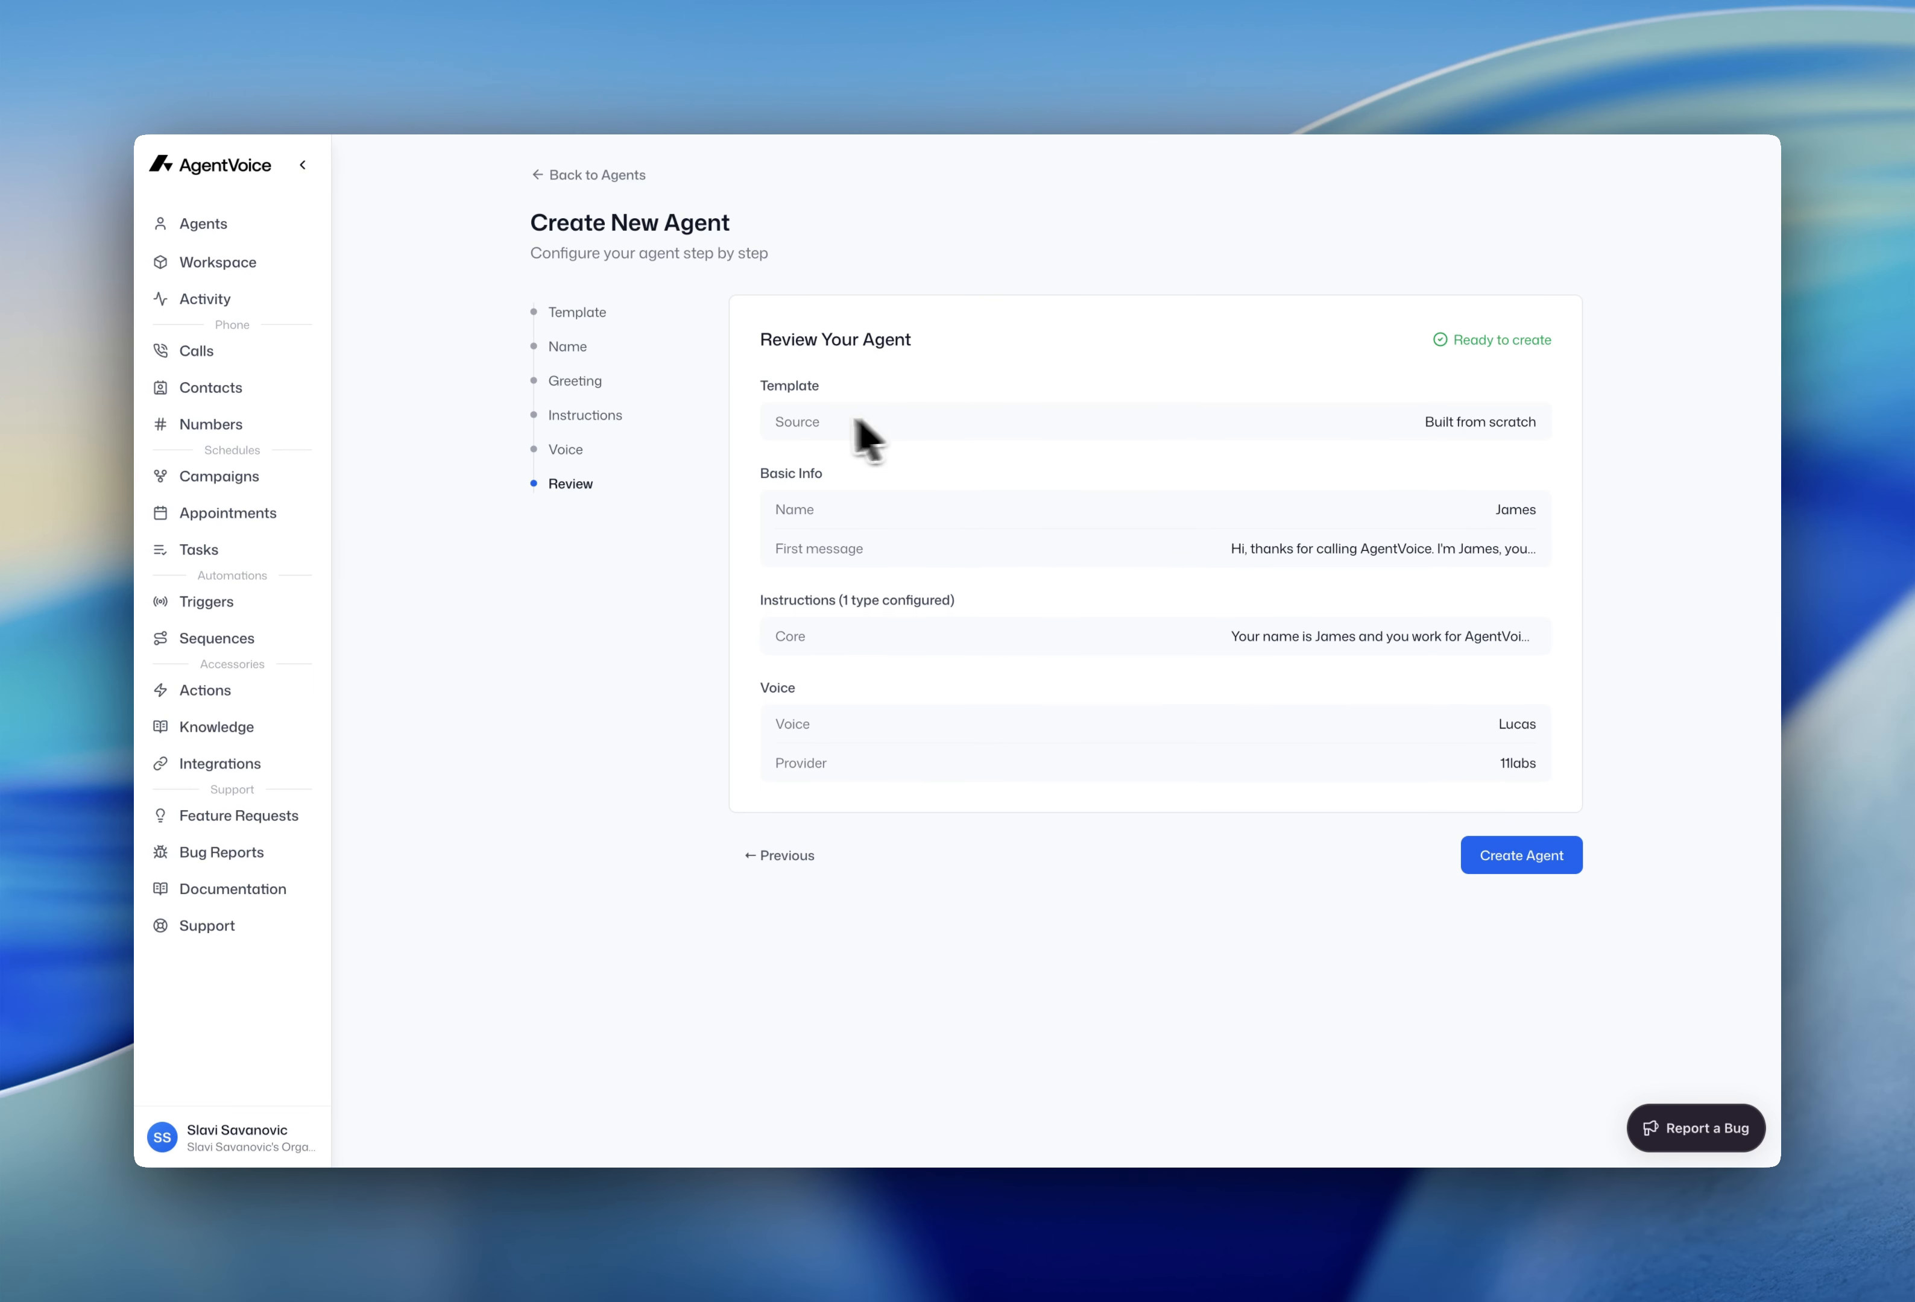
{"action": "double_click", "coordinate": [808, 424]}
{"action": "left_click", "coordinate": [1397, 424]}
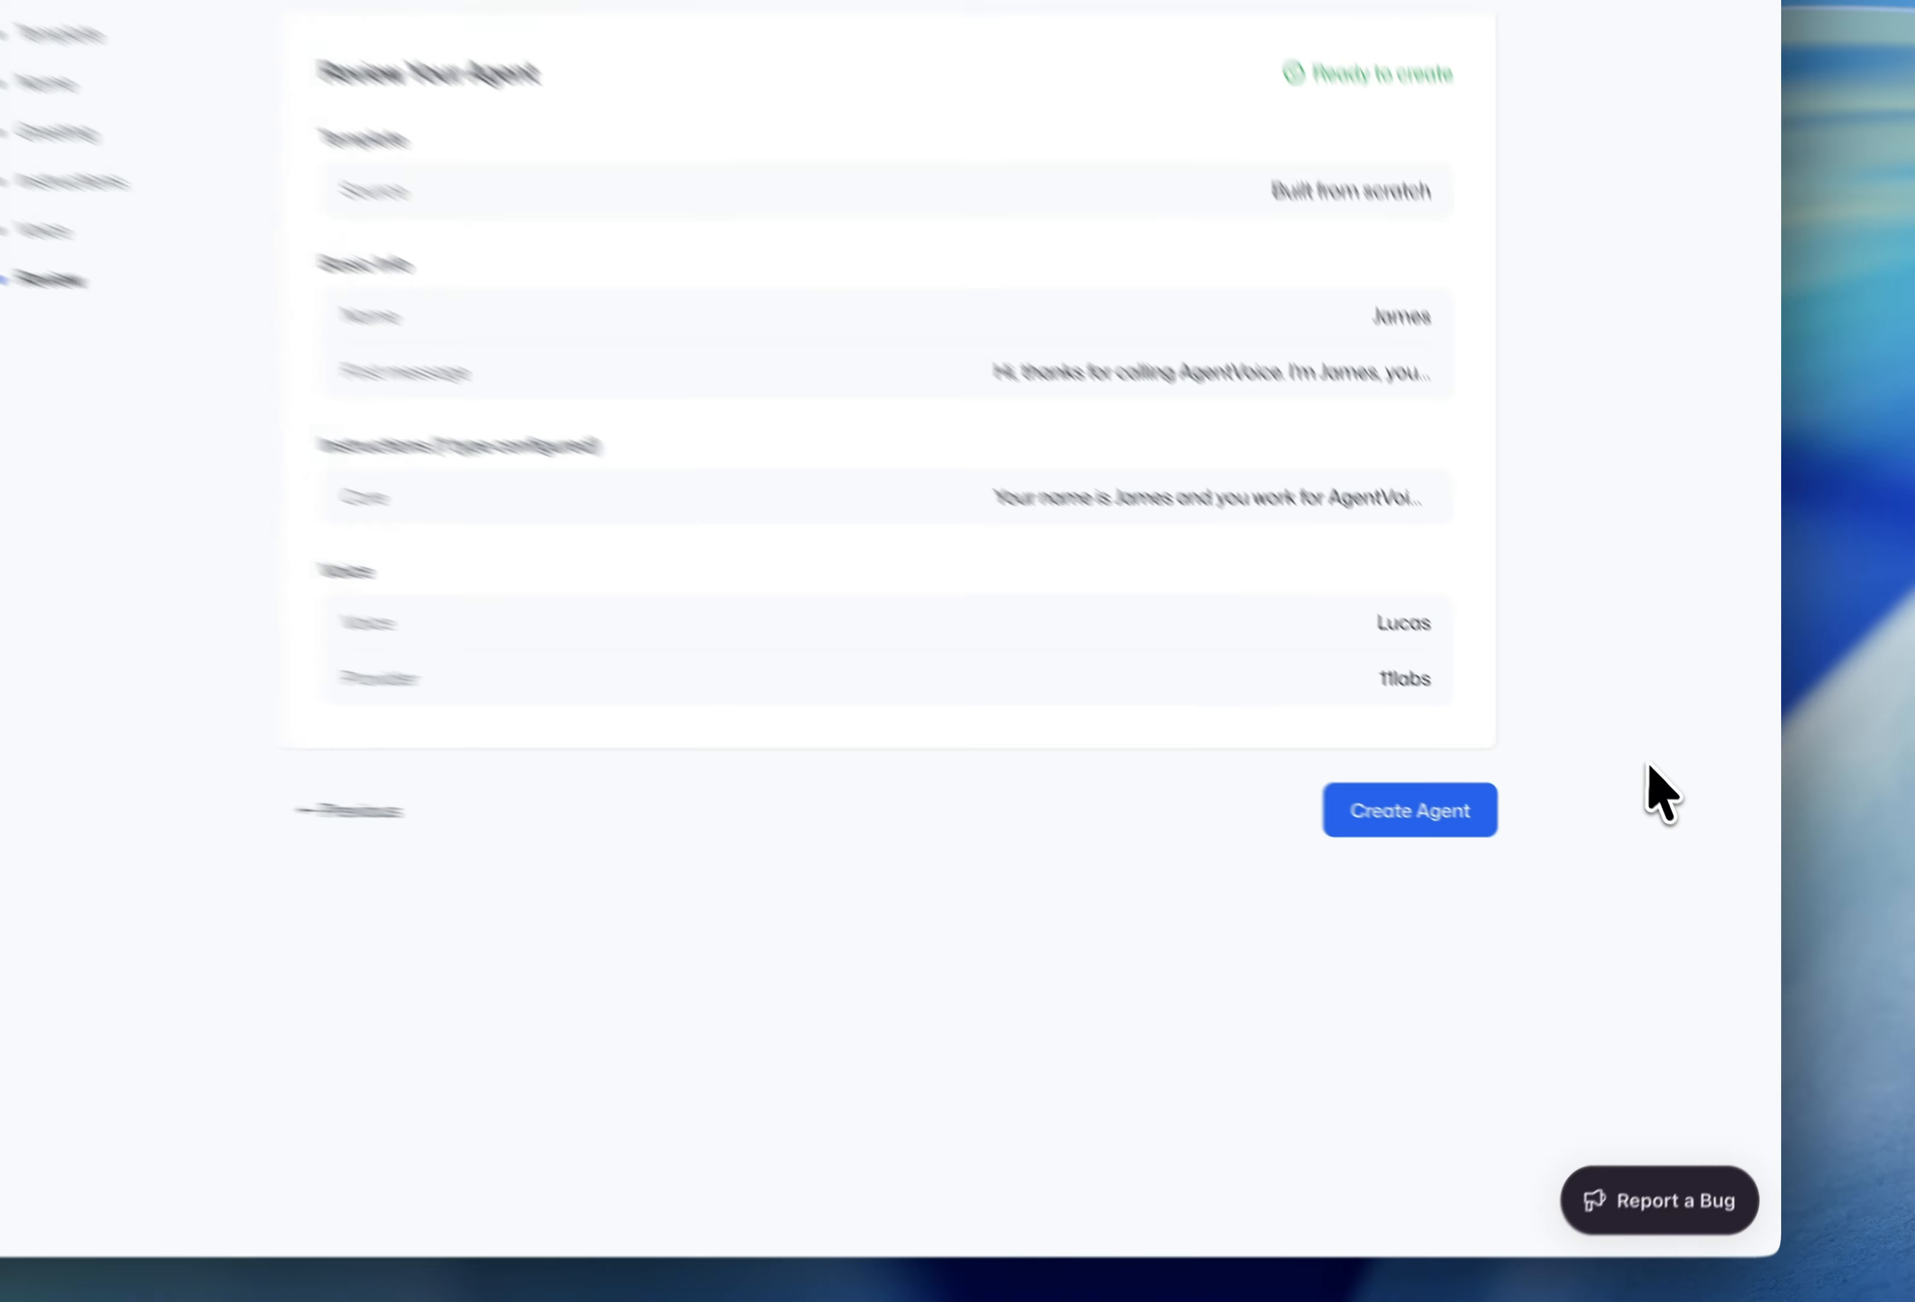
{"action": "left_click", "coordinate": [1420, 807]}
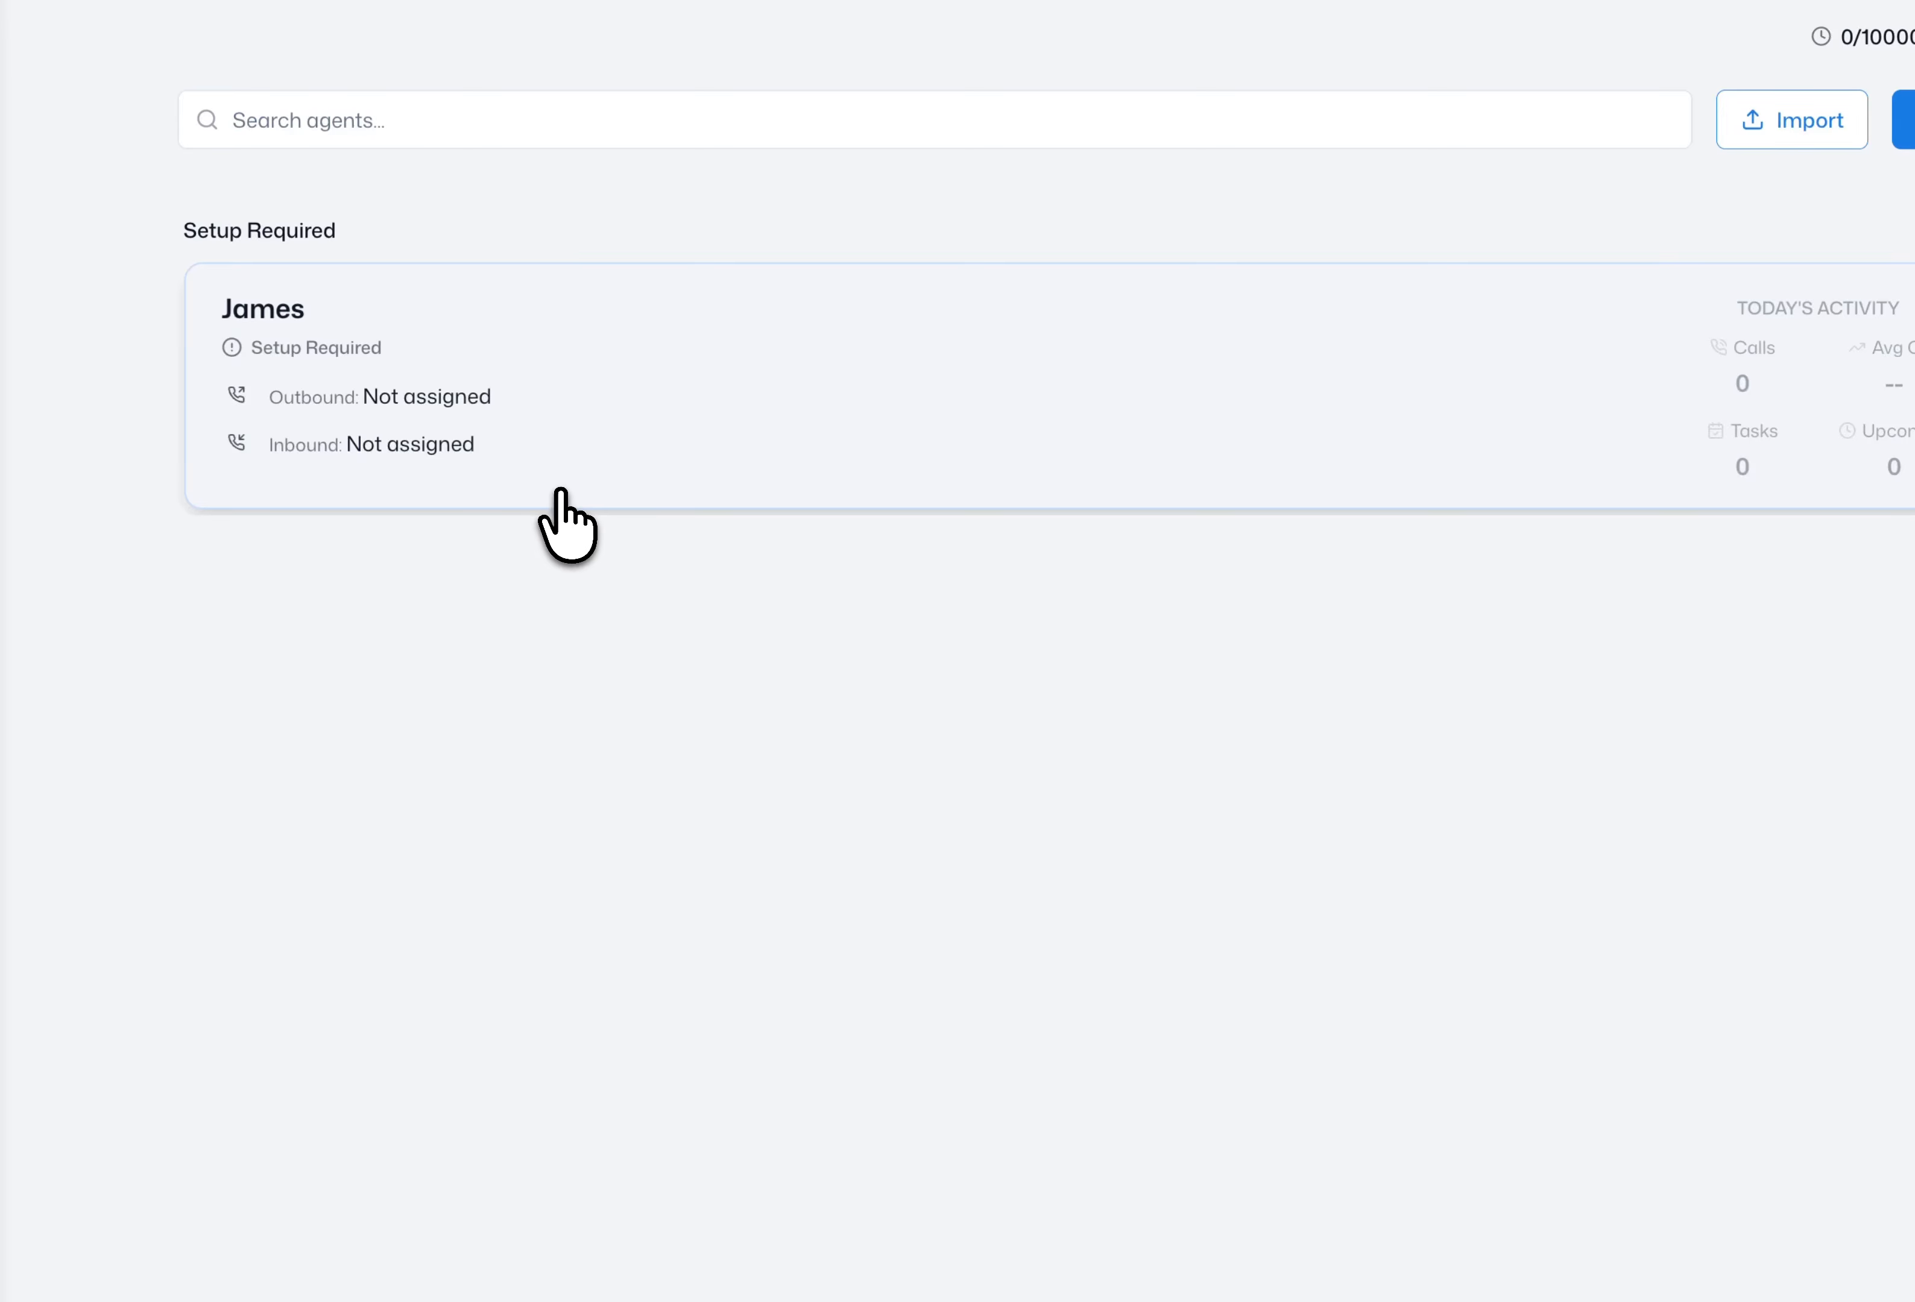
{"action": "left_click", "coordinate": [562, 492]}
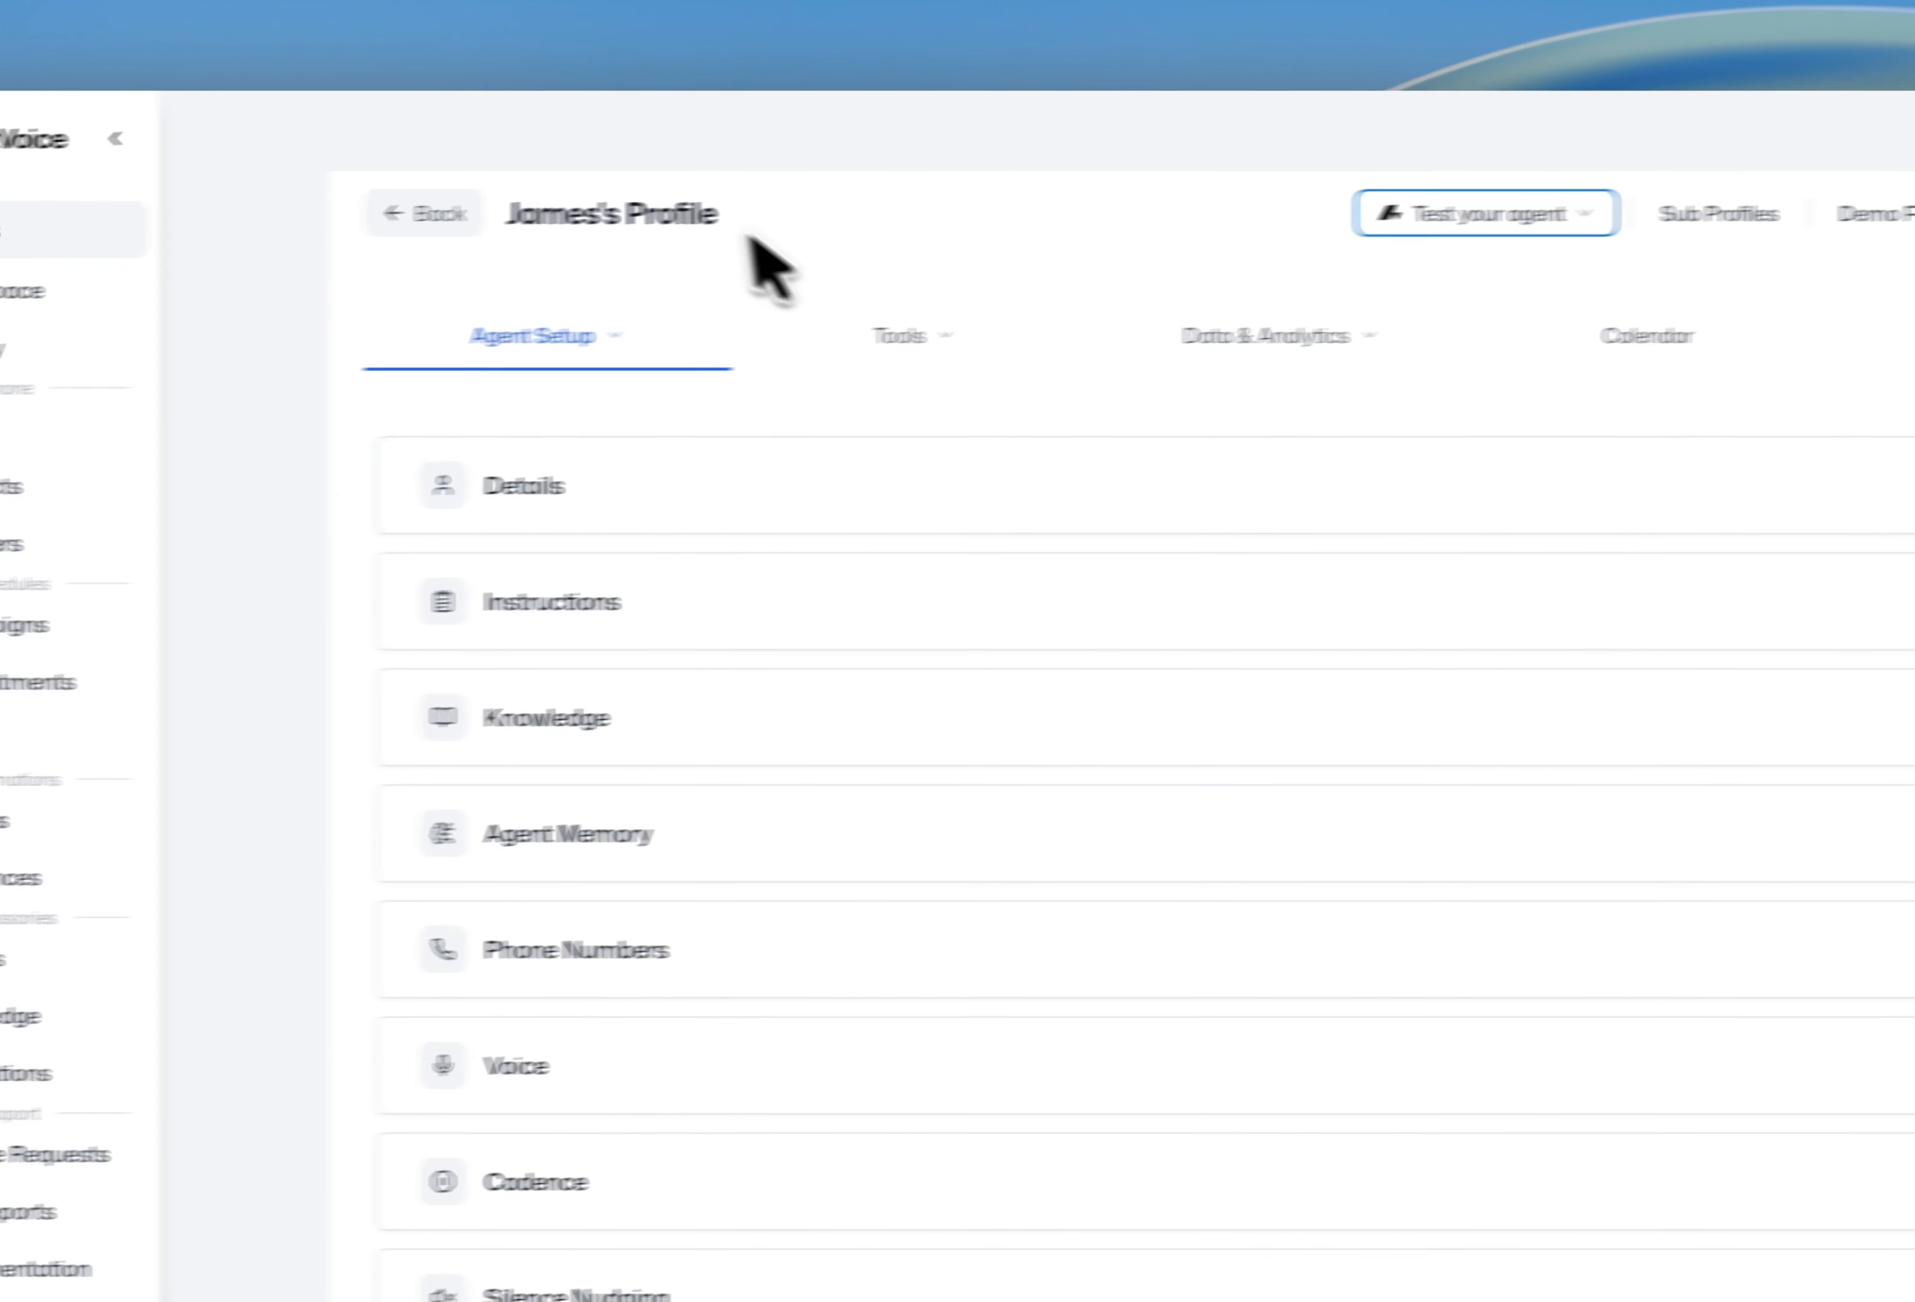
{"action": "left_click", "coordinate": [432, 213]}
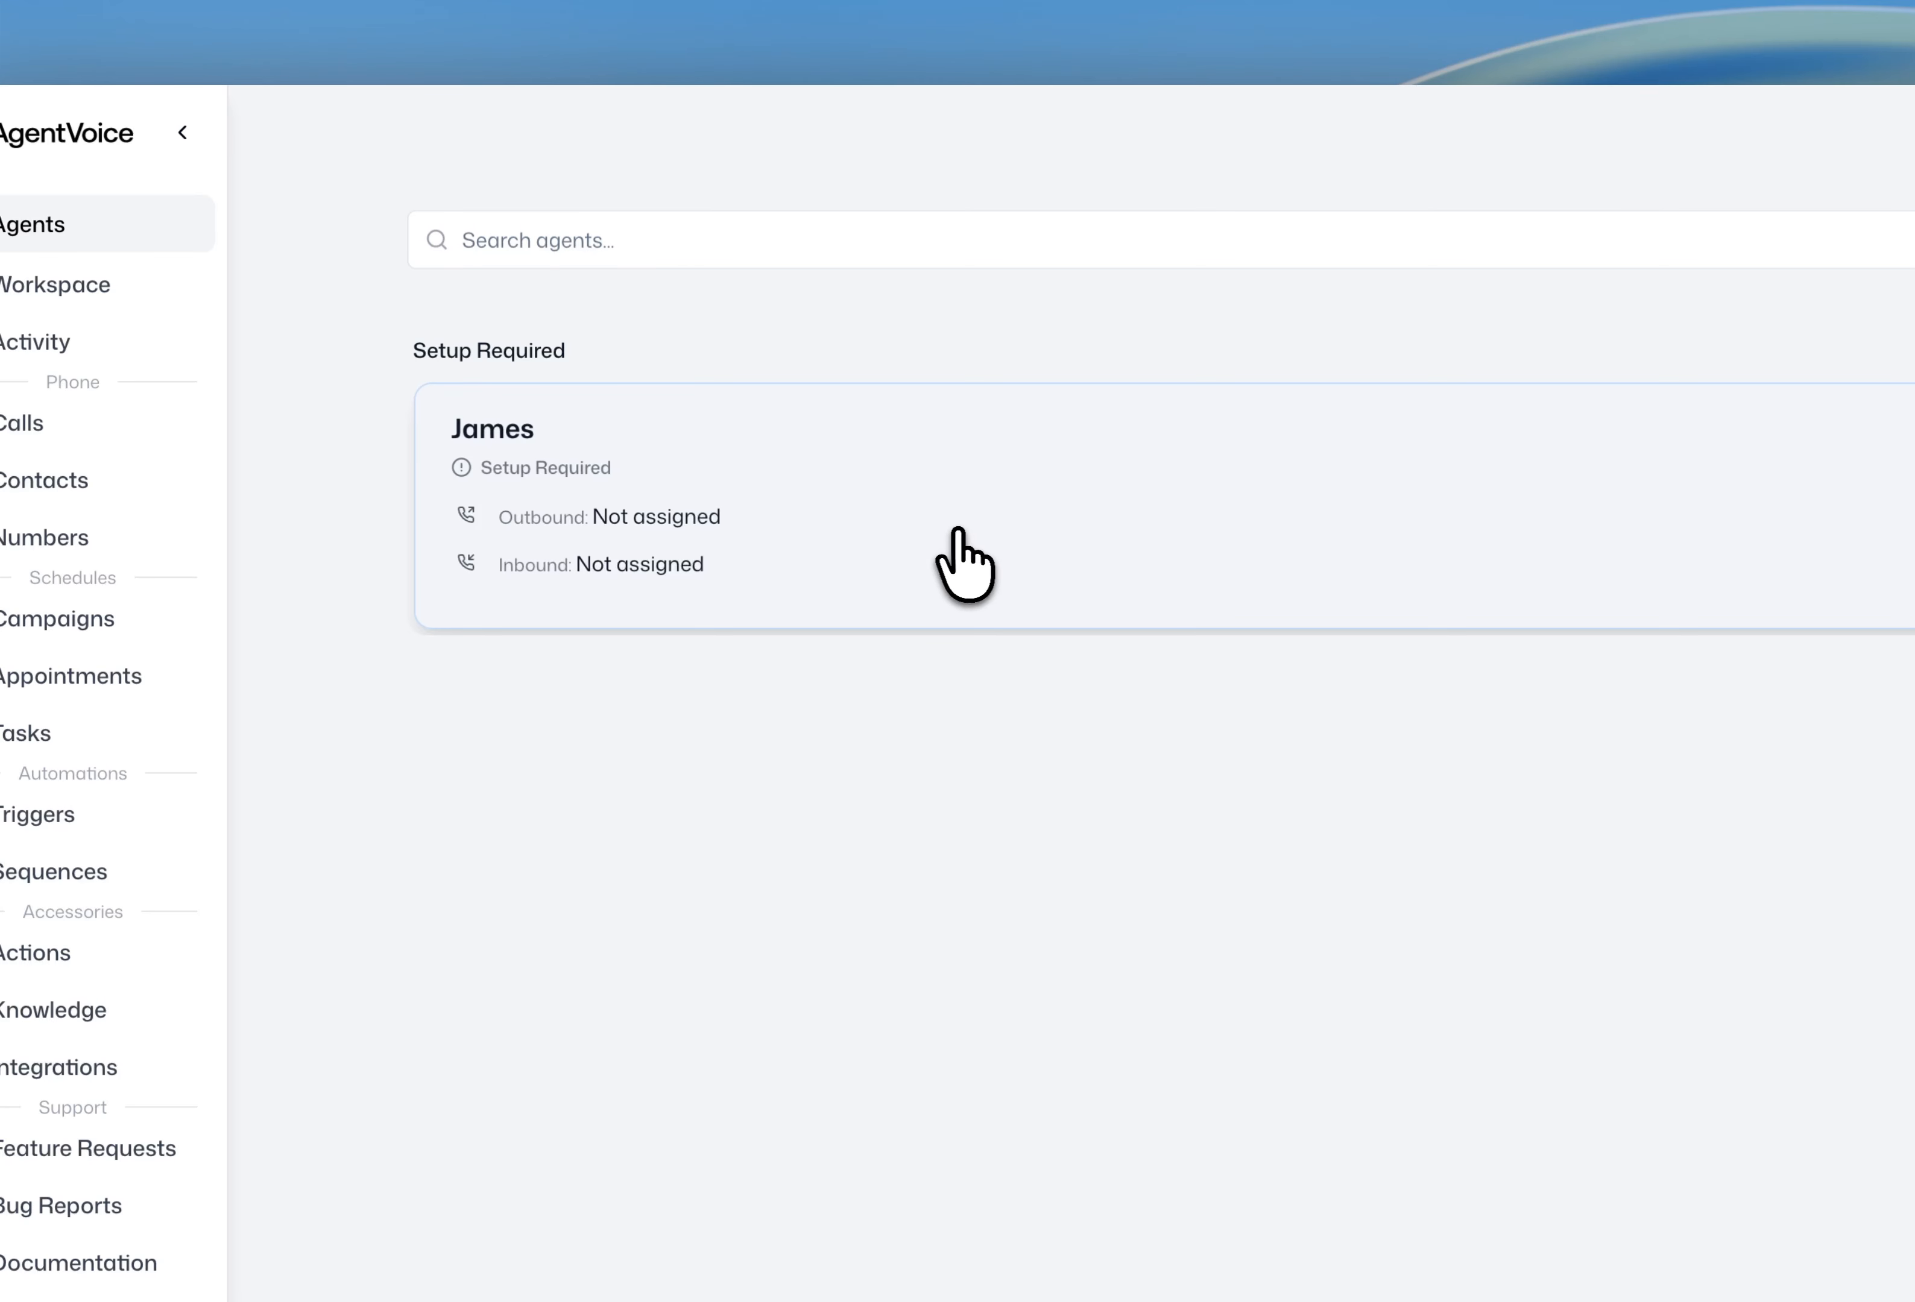
{"action": "left_click", "coordinate": [963, 565]}
{"action": "left_click", "coordinate": [498, 209]}
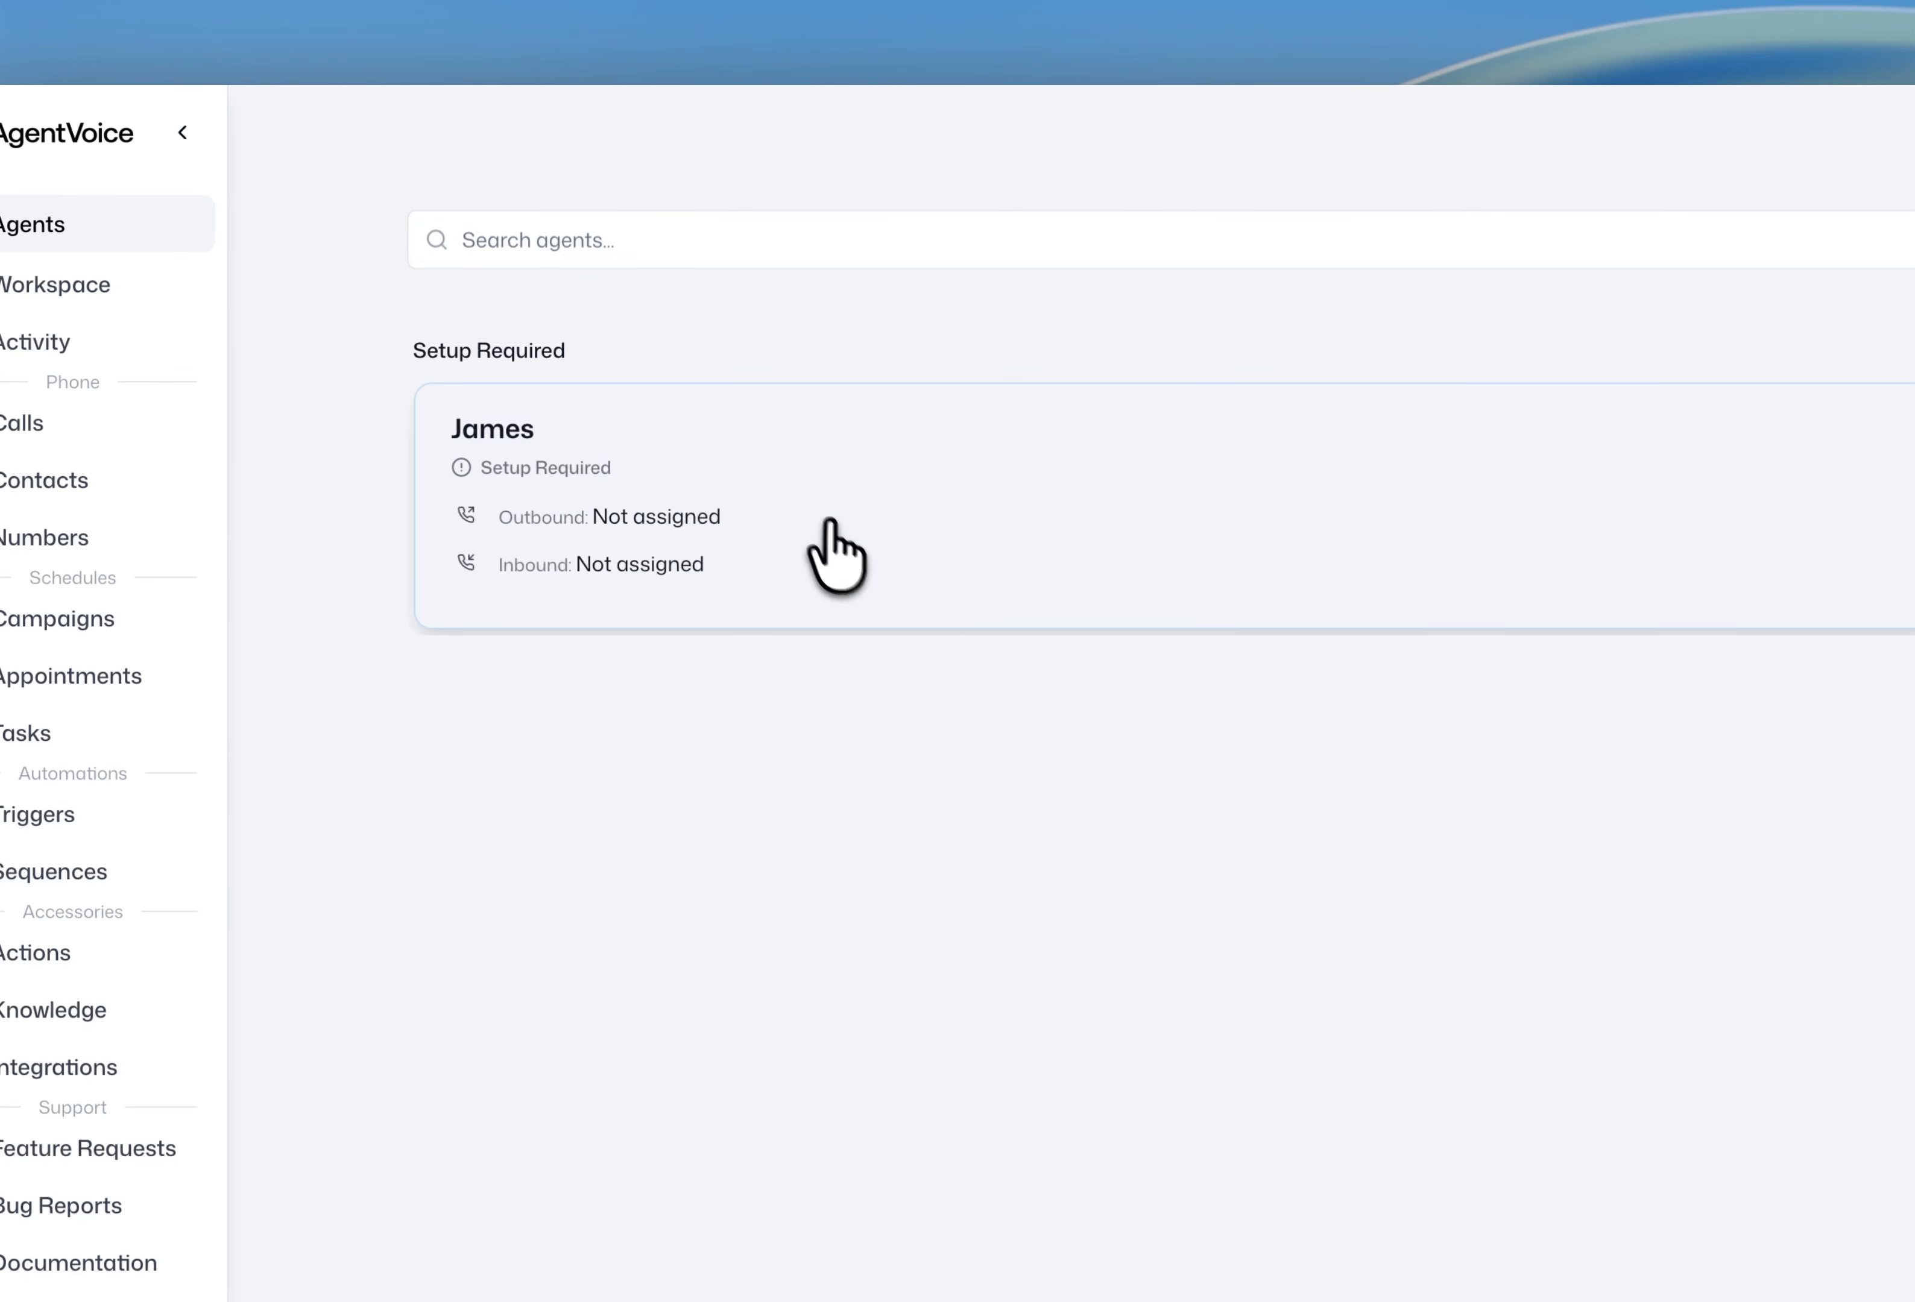
{"action": "left_click", "coordinate": [880, 540]}
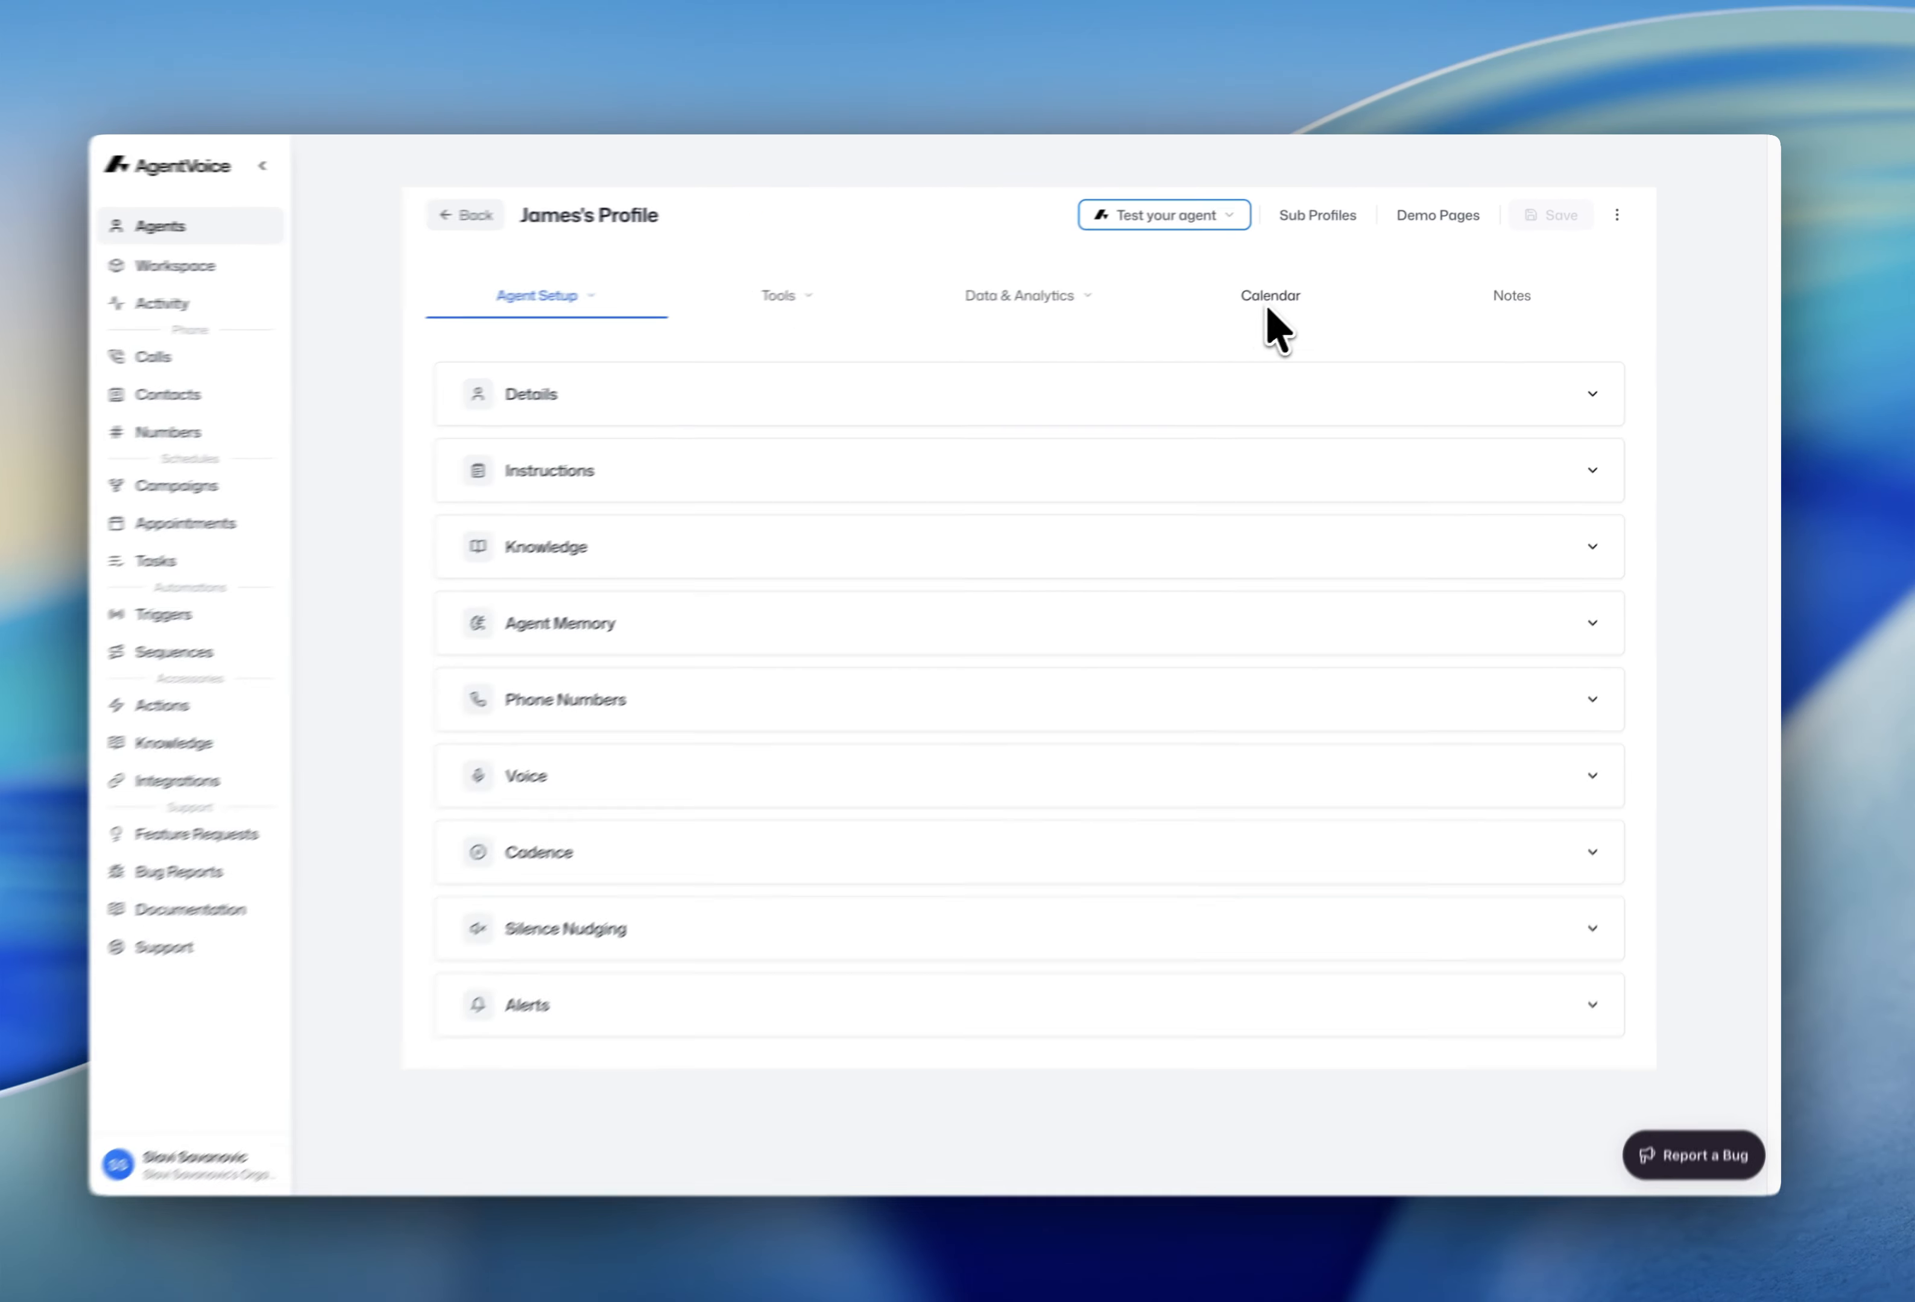
{"action": "left_click", "coordinate": [1196, 214]}
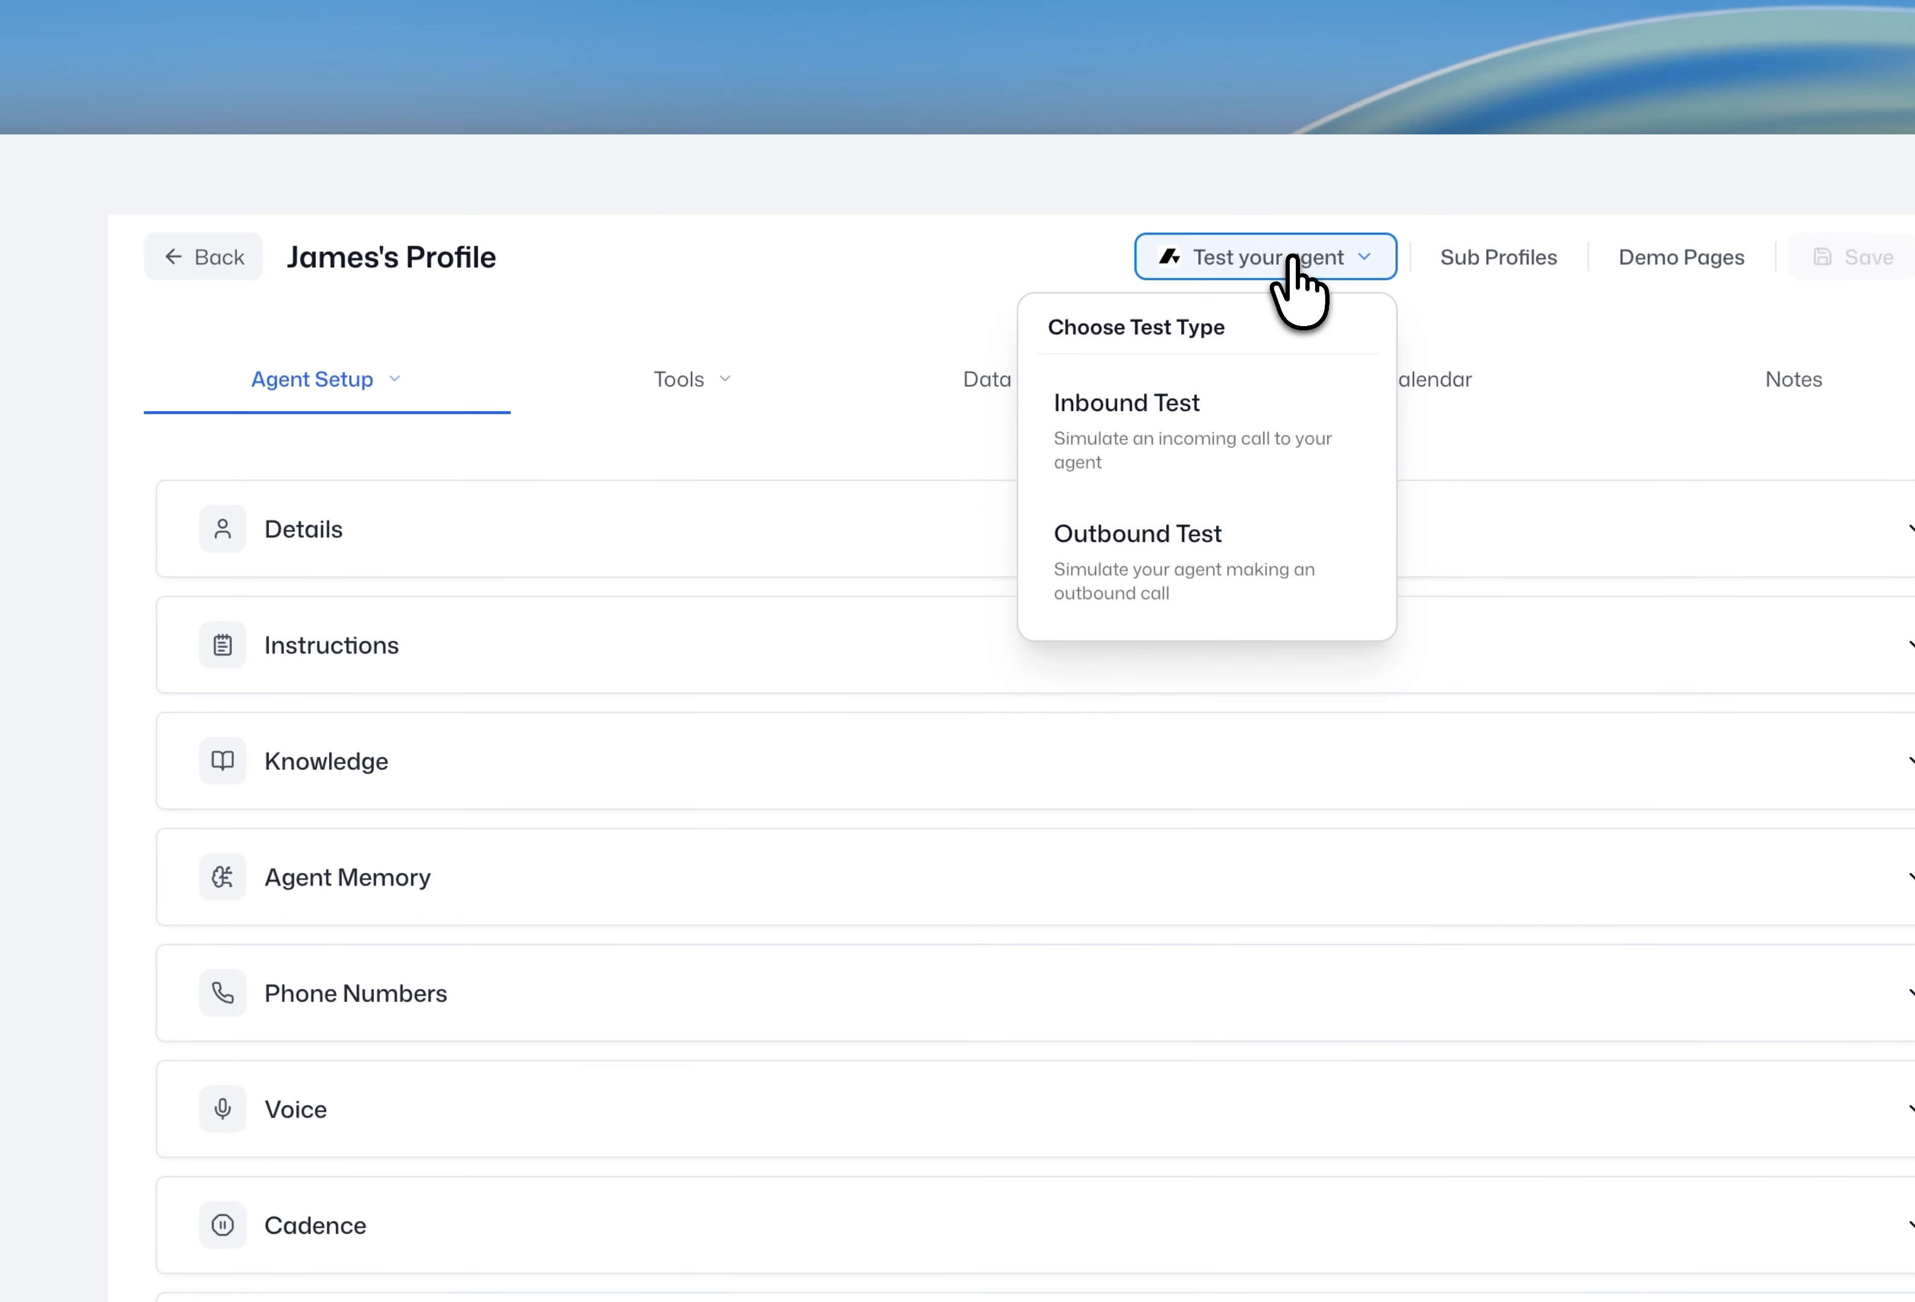
{"action": "left_click", "coordinate": [1017, 260]}
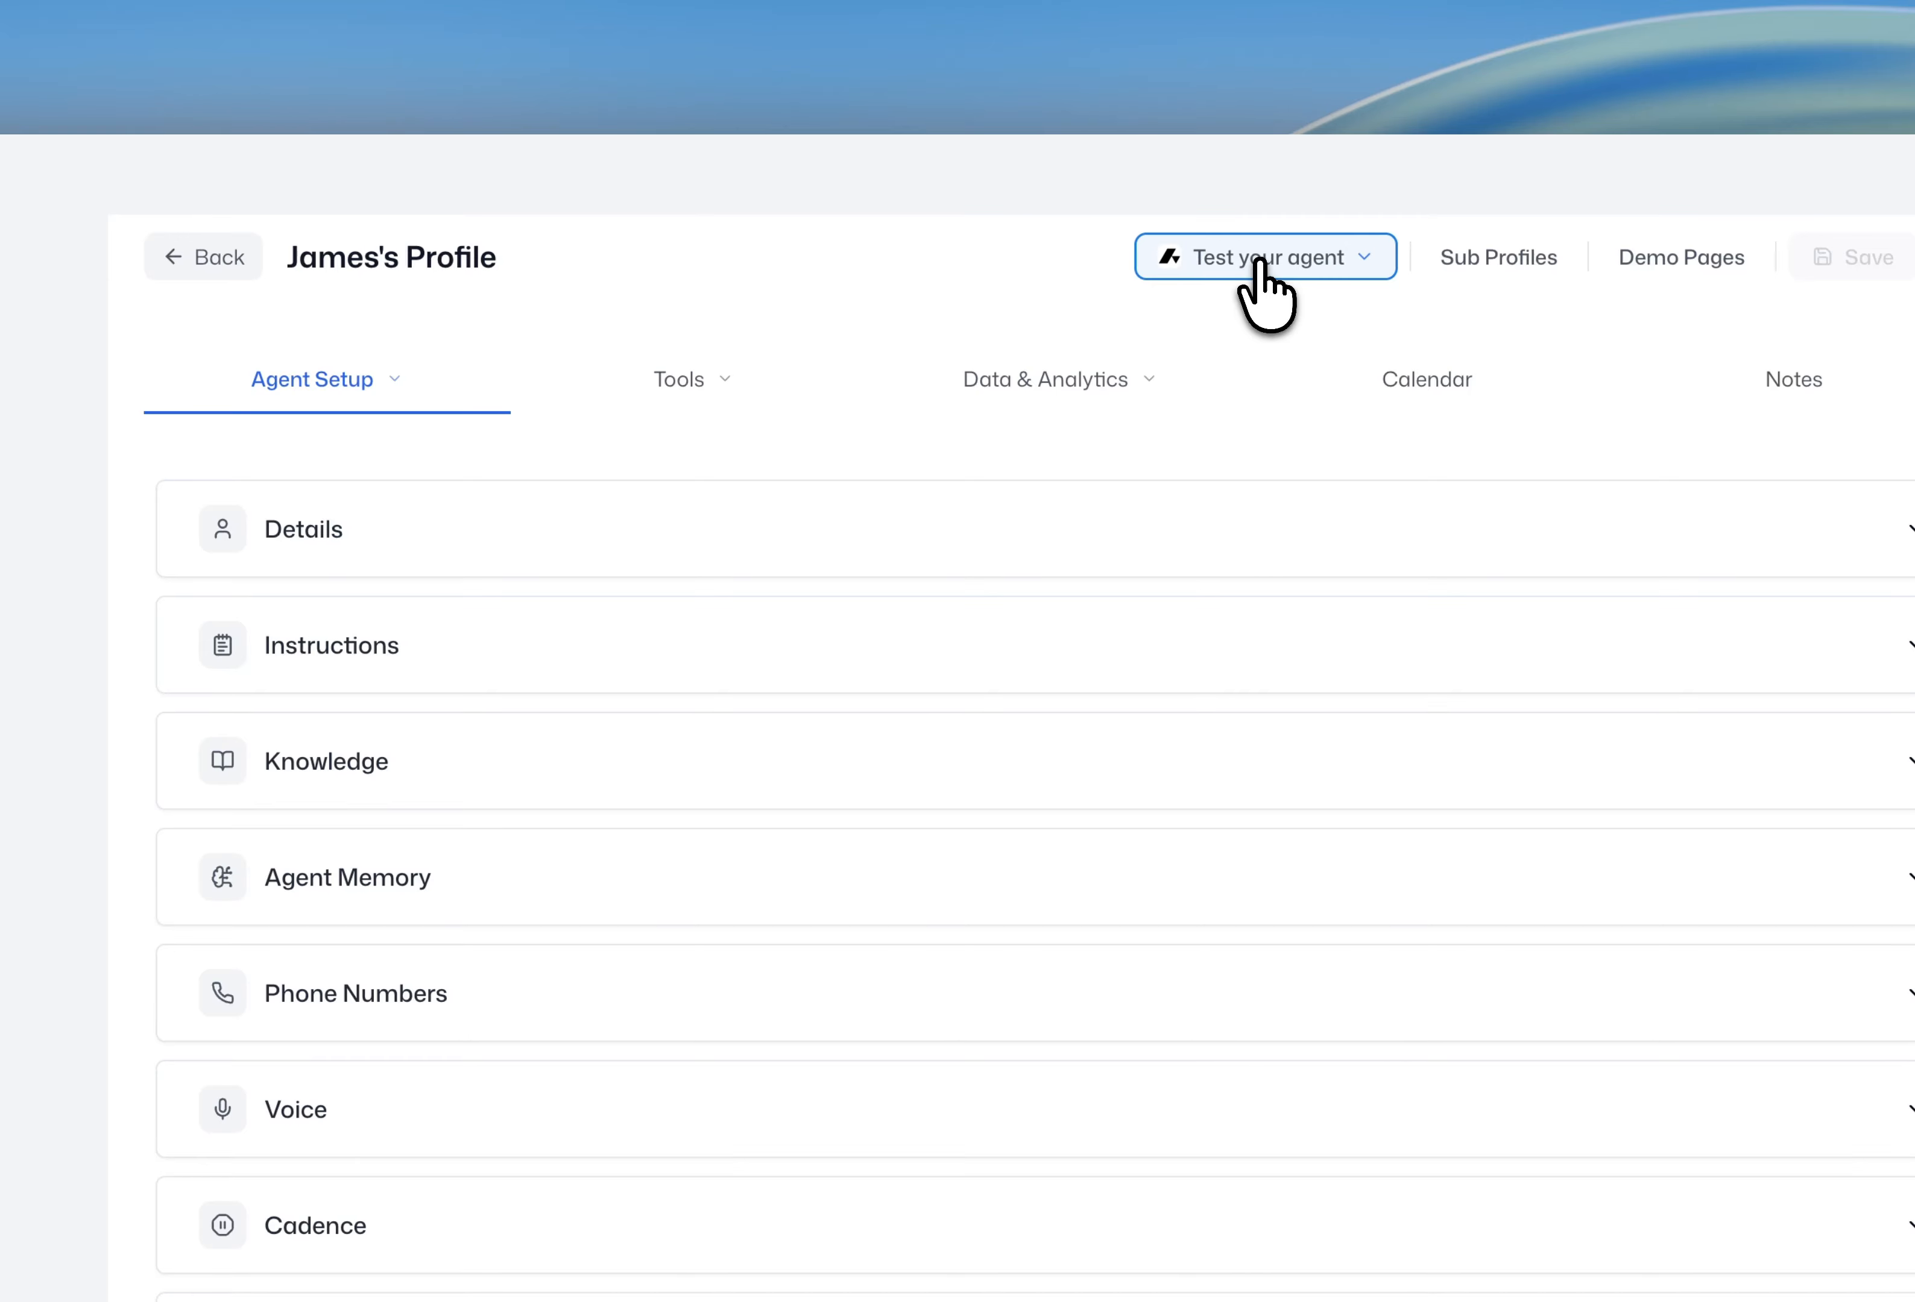
{"action": "left_click", "coordinate": [1345, 268]}
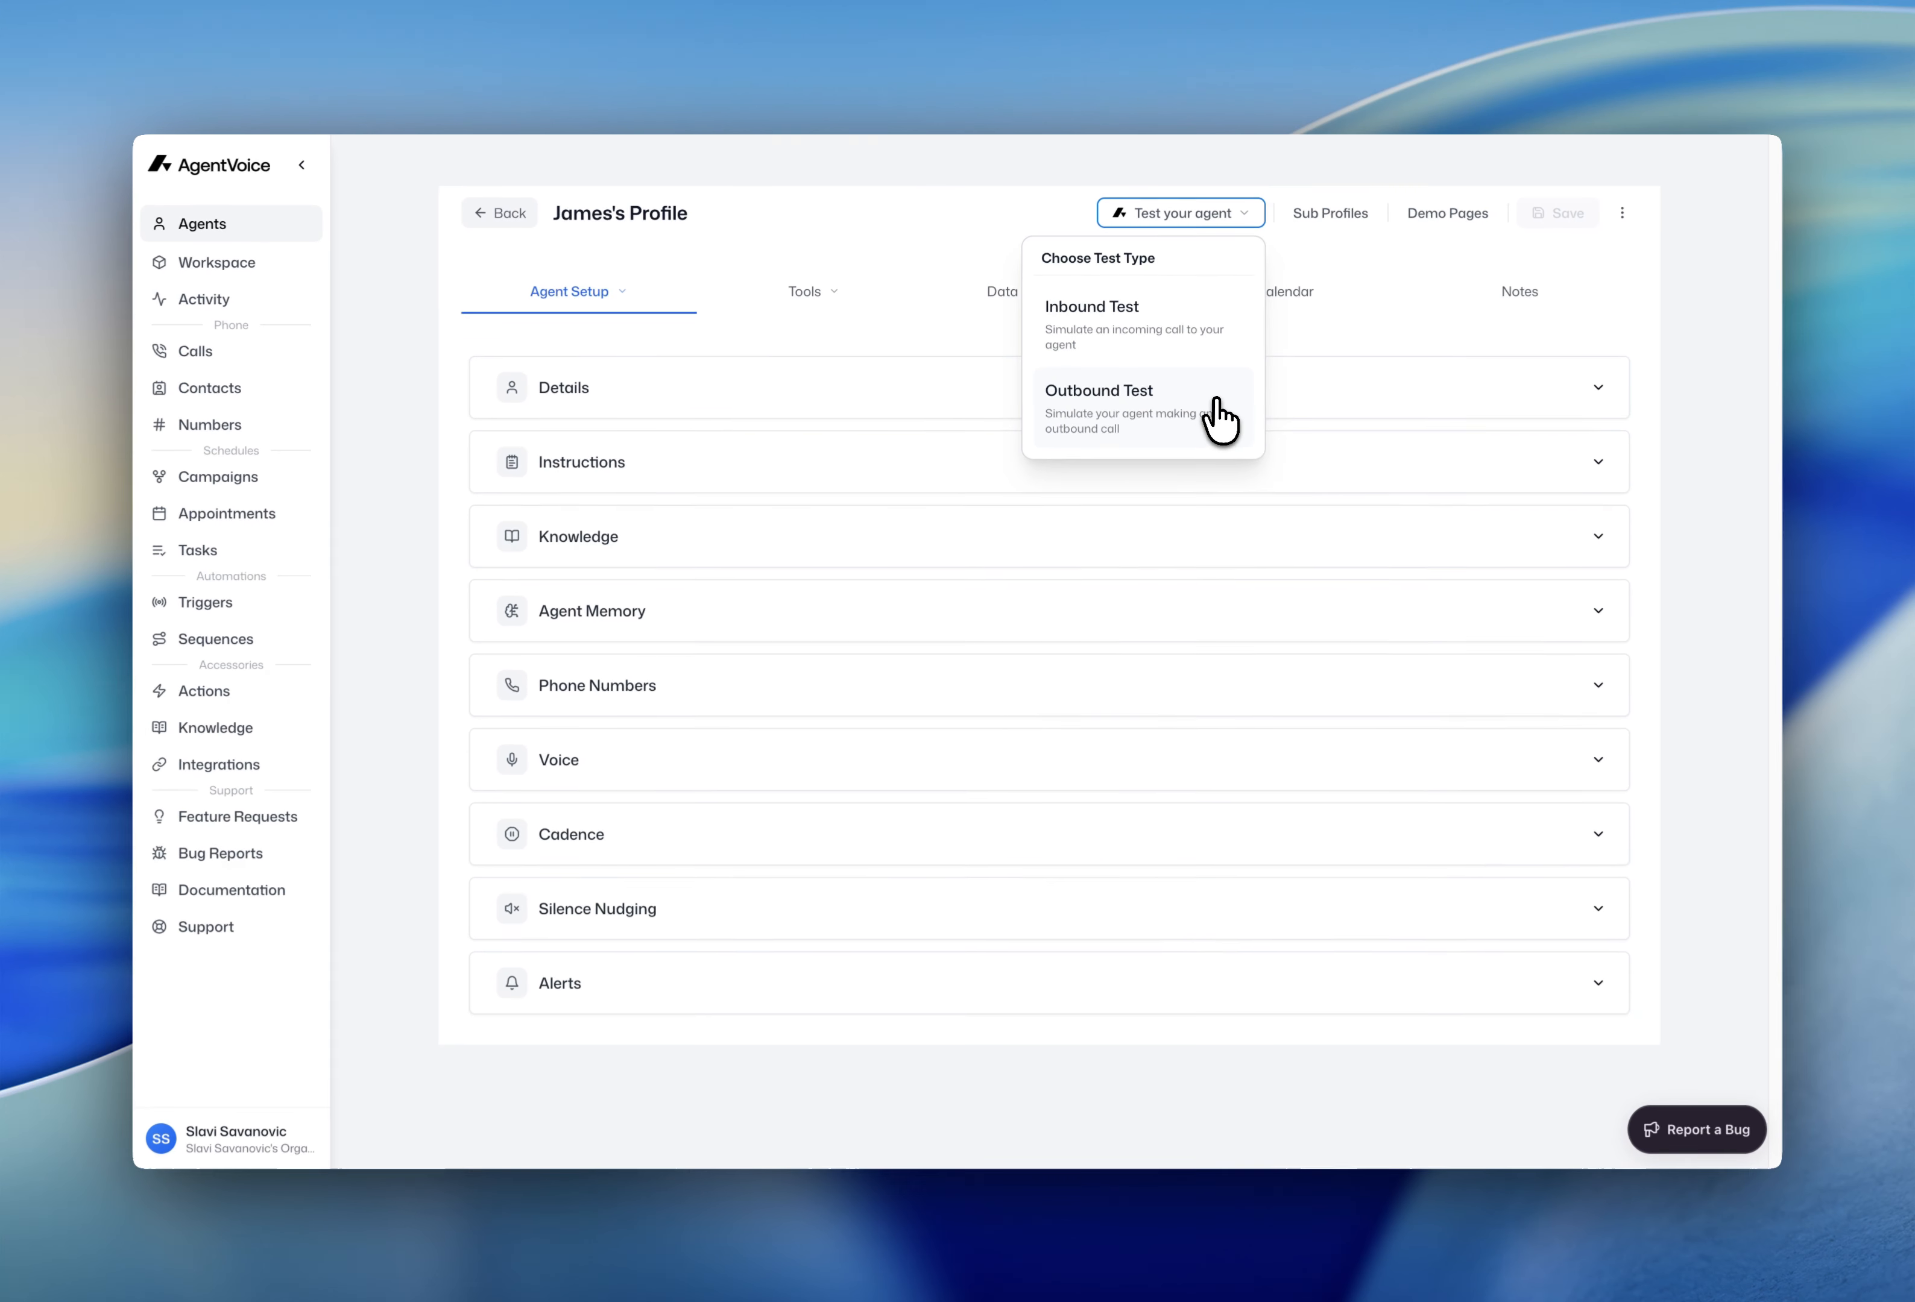
{"action": "left_click", "coordinate": [882, 511]}
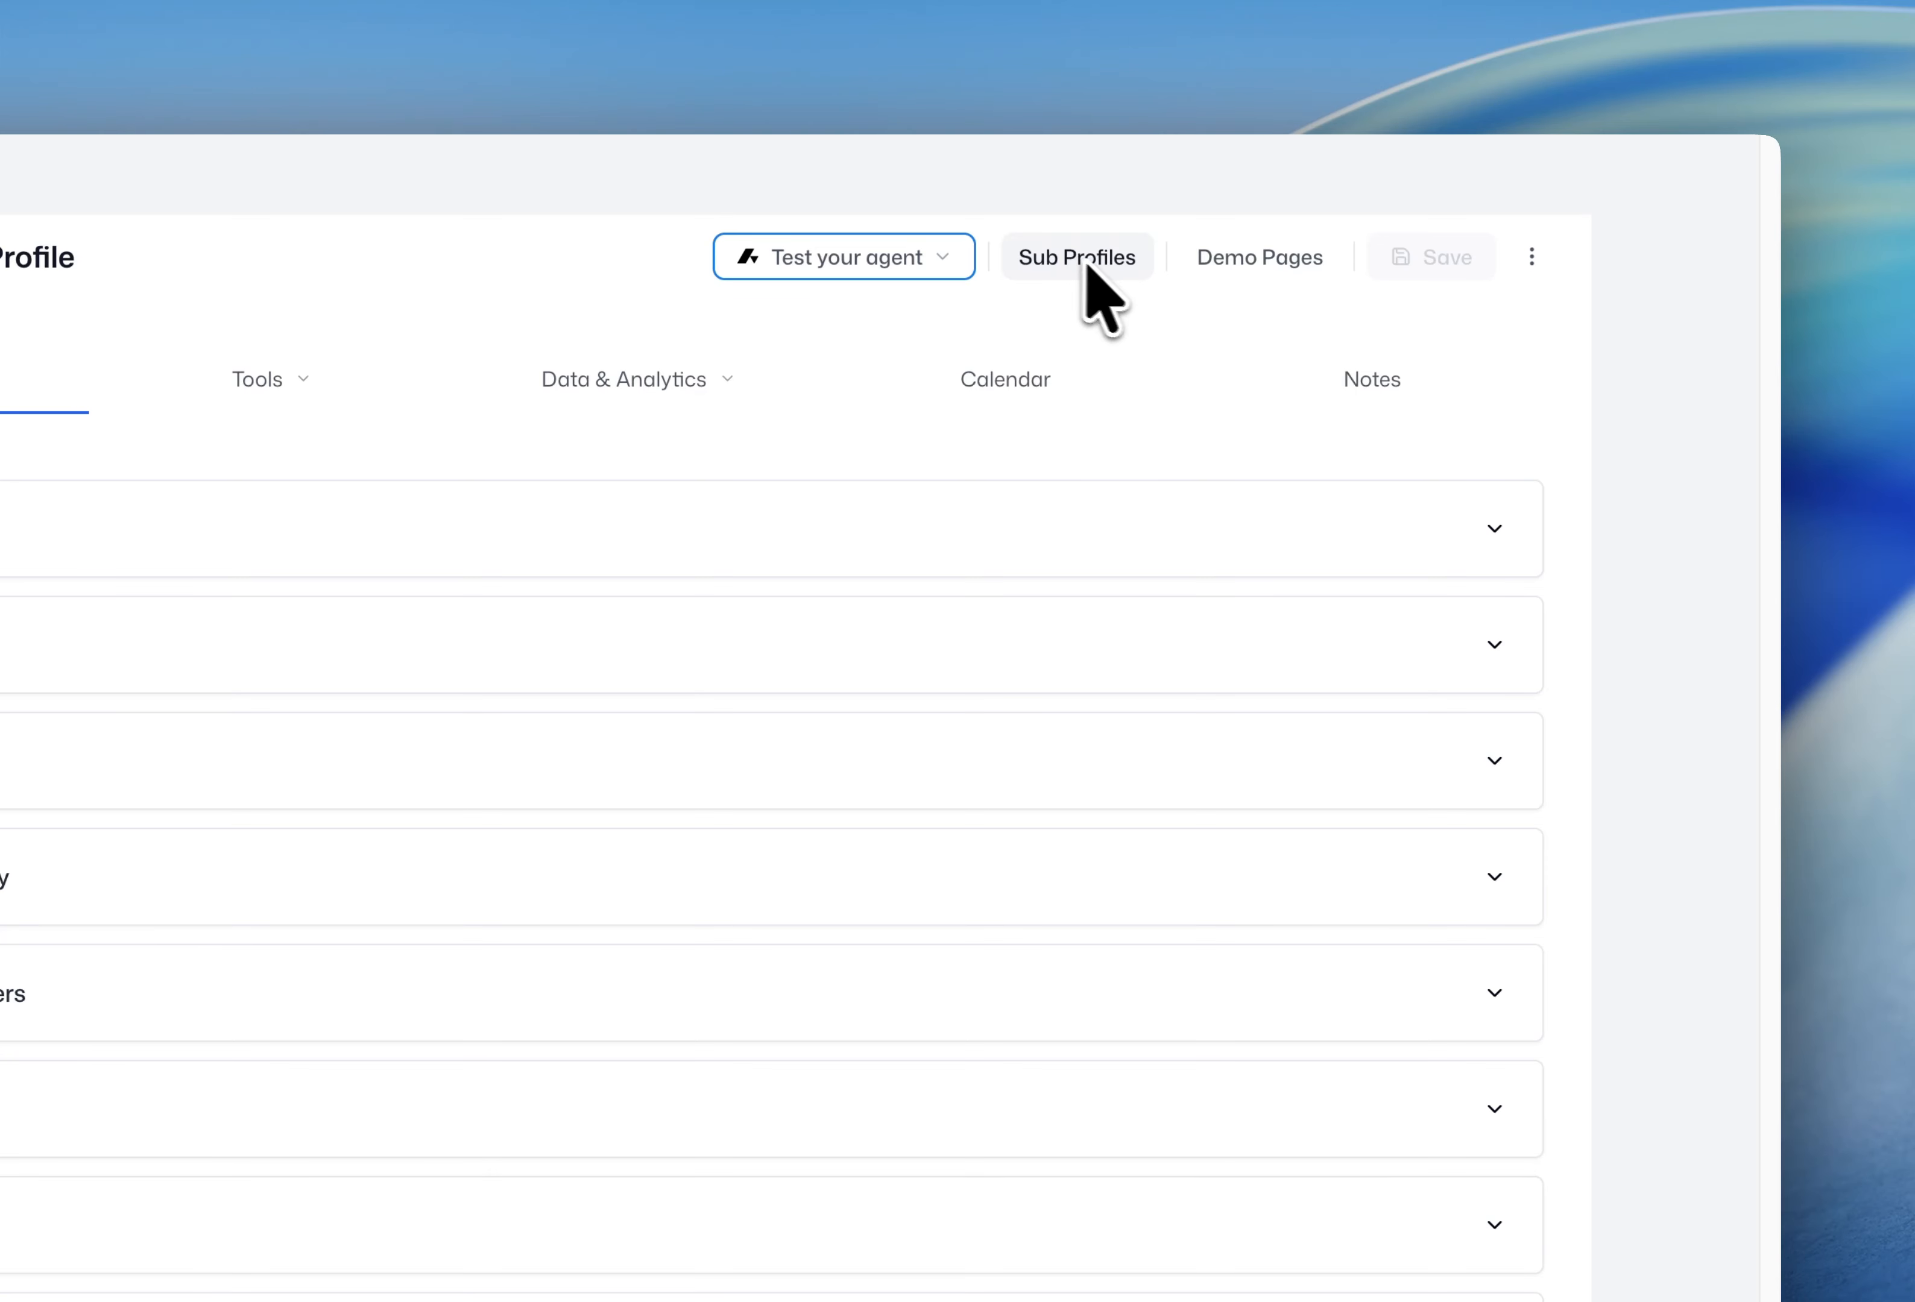
- Start a new demo page for James named 'James Demo' with a 60-minute budget and 10 max calls
{"action": "left_click", "coordinate": [1247, 264]}
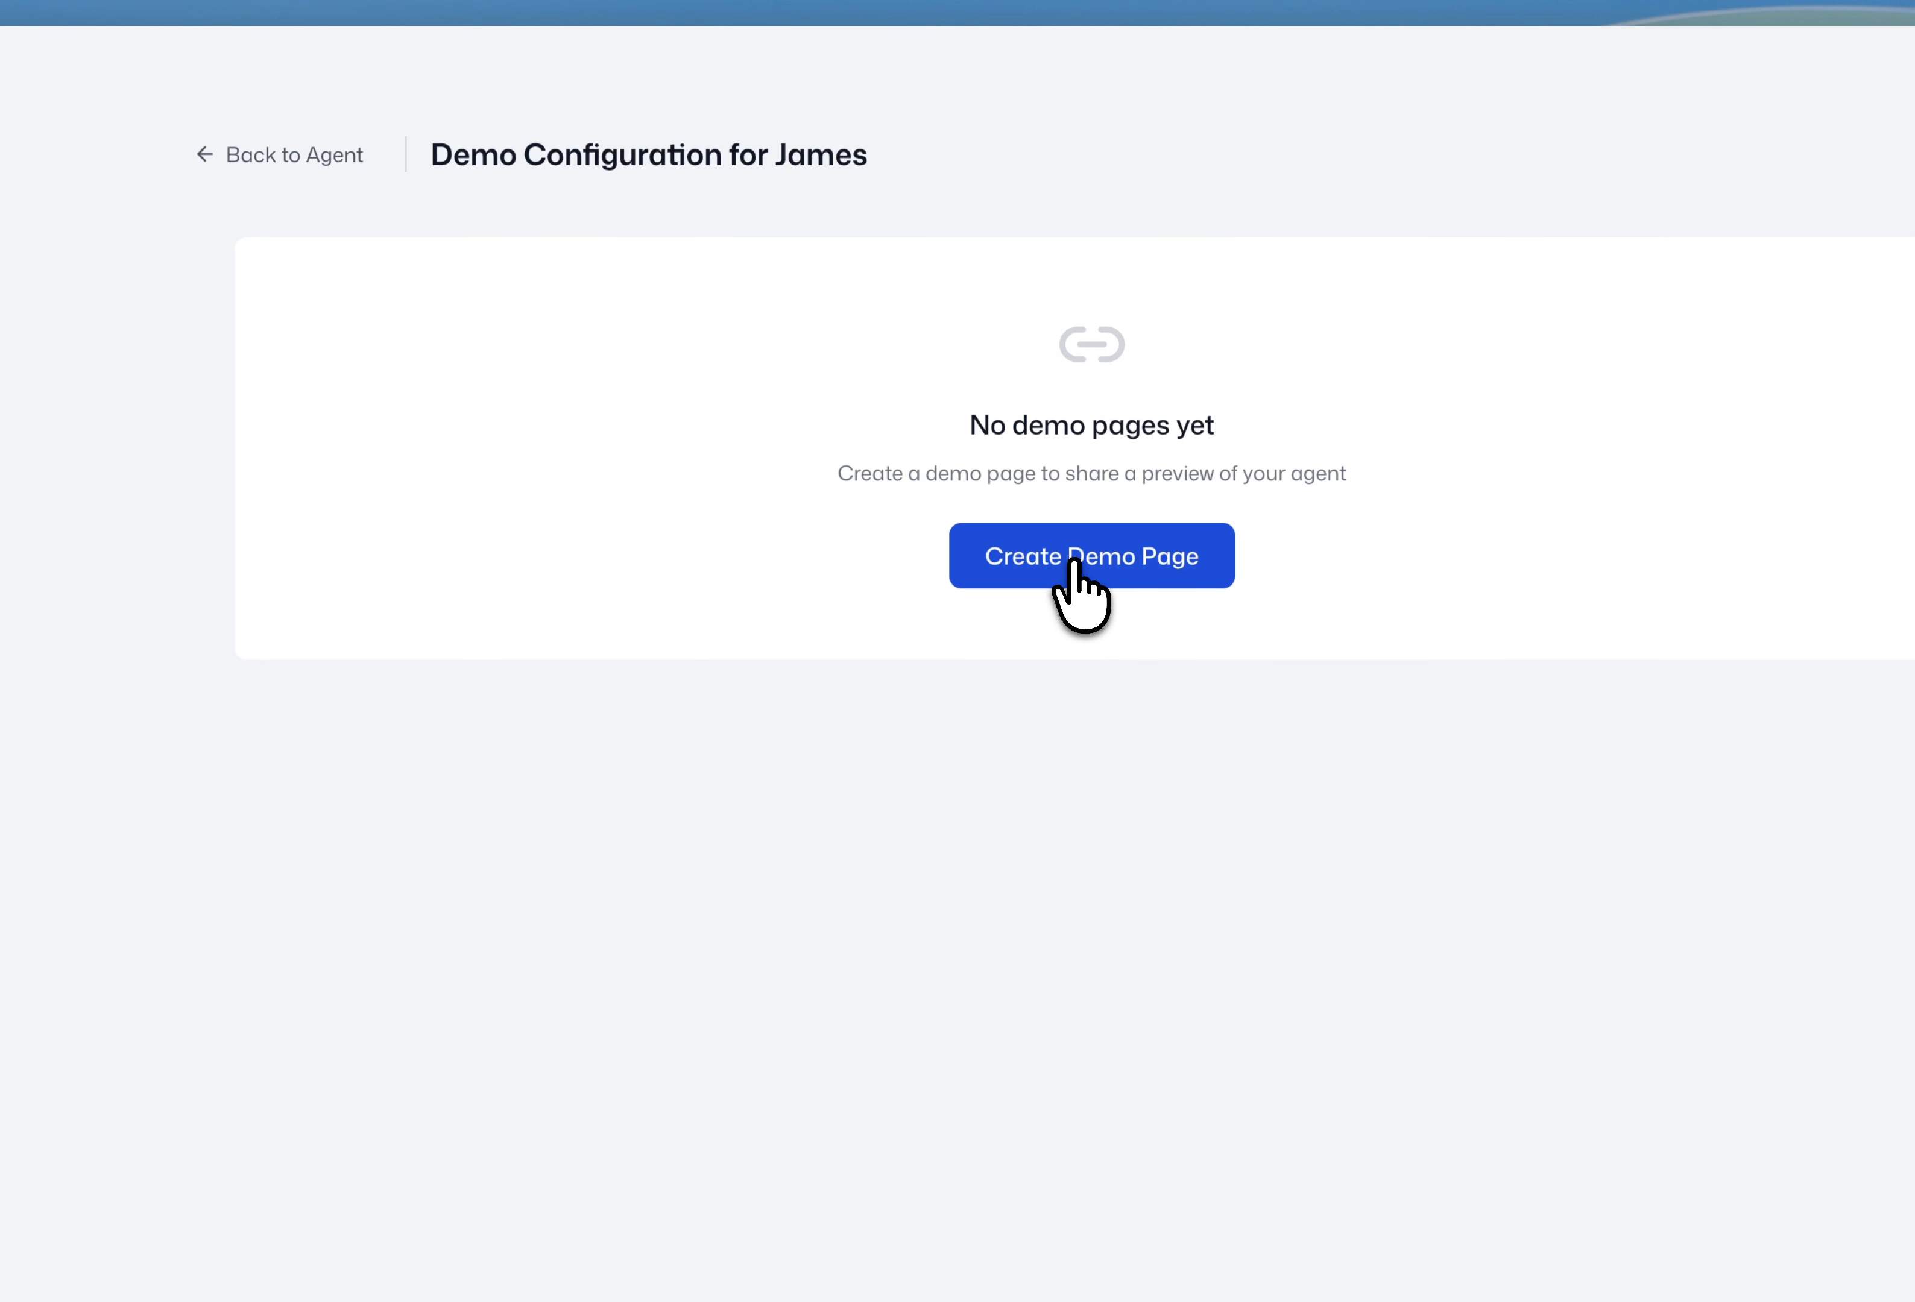
{"action": "left_click", "coordinate": [1074, 563]}
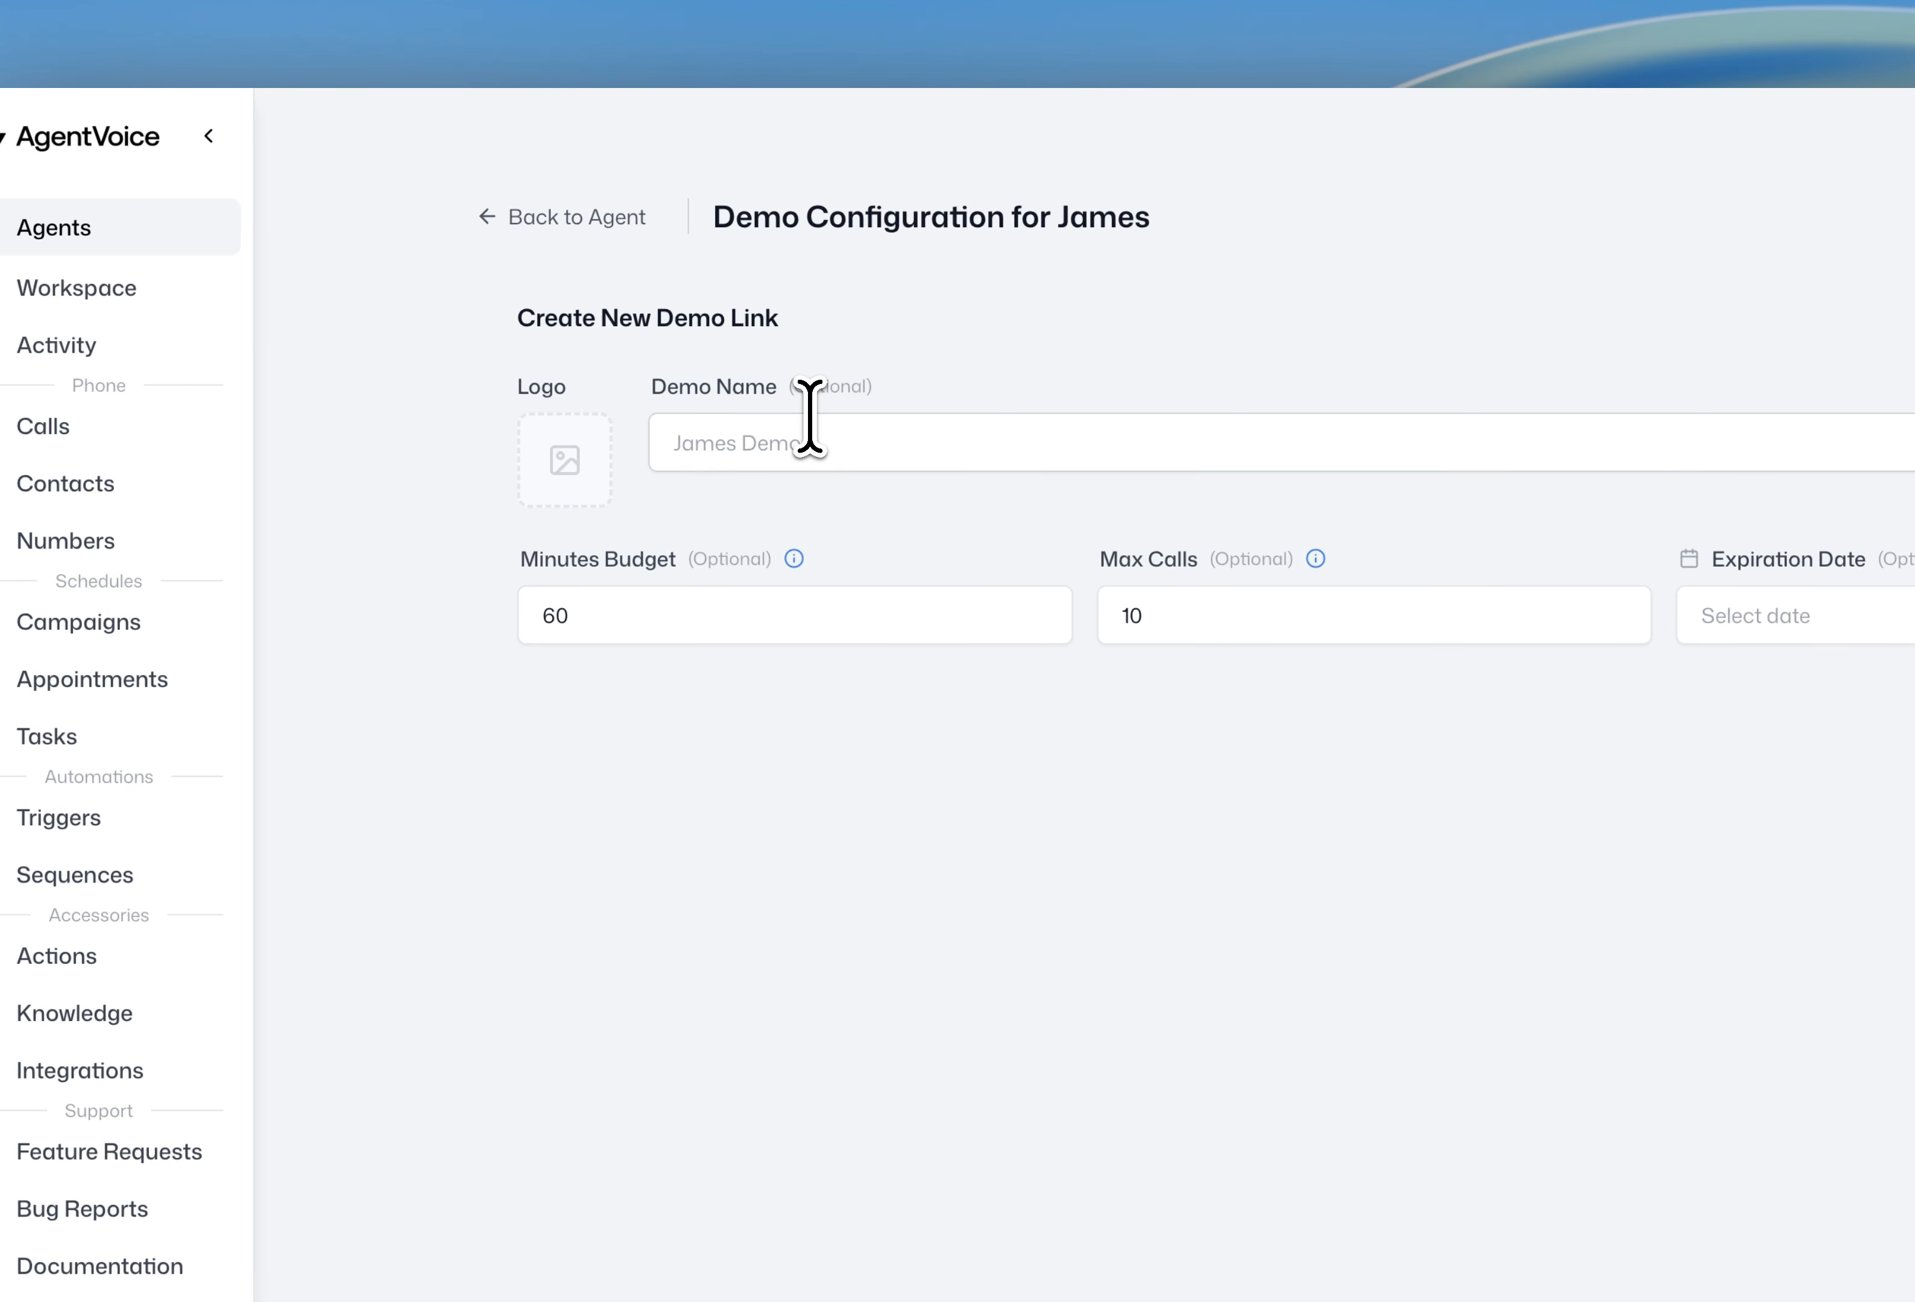
{"action": "left_click", "coordinate": [802, 431]}
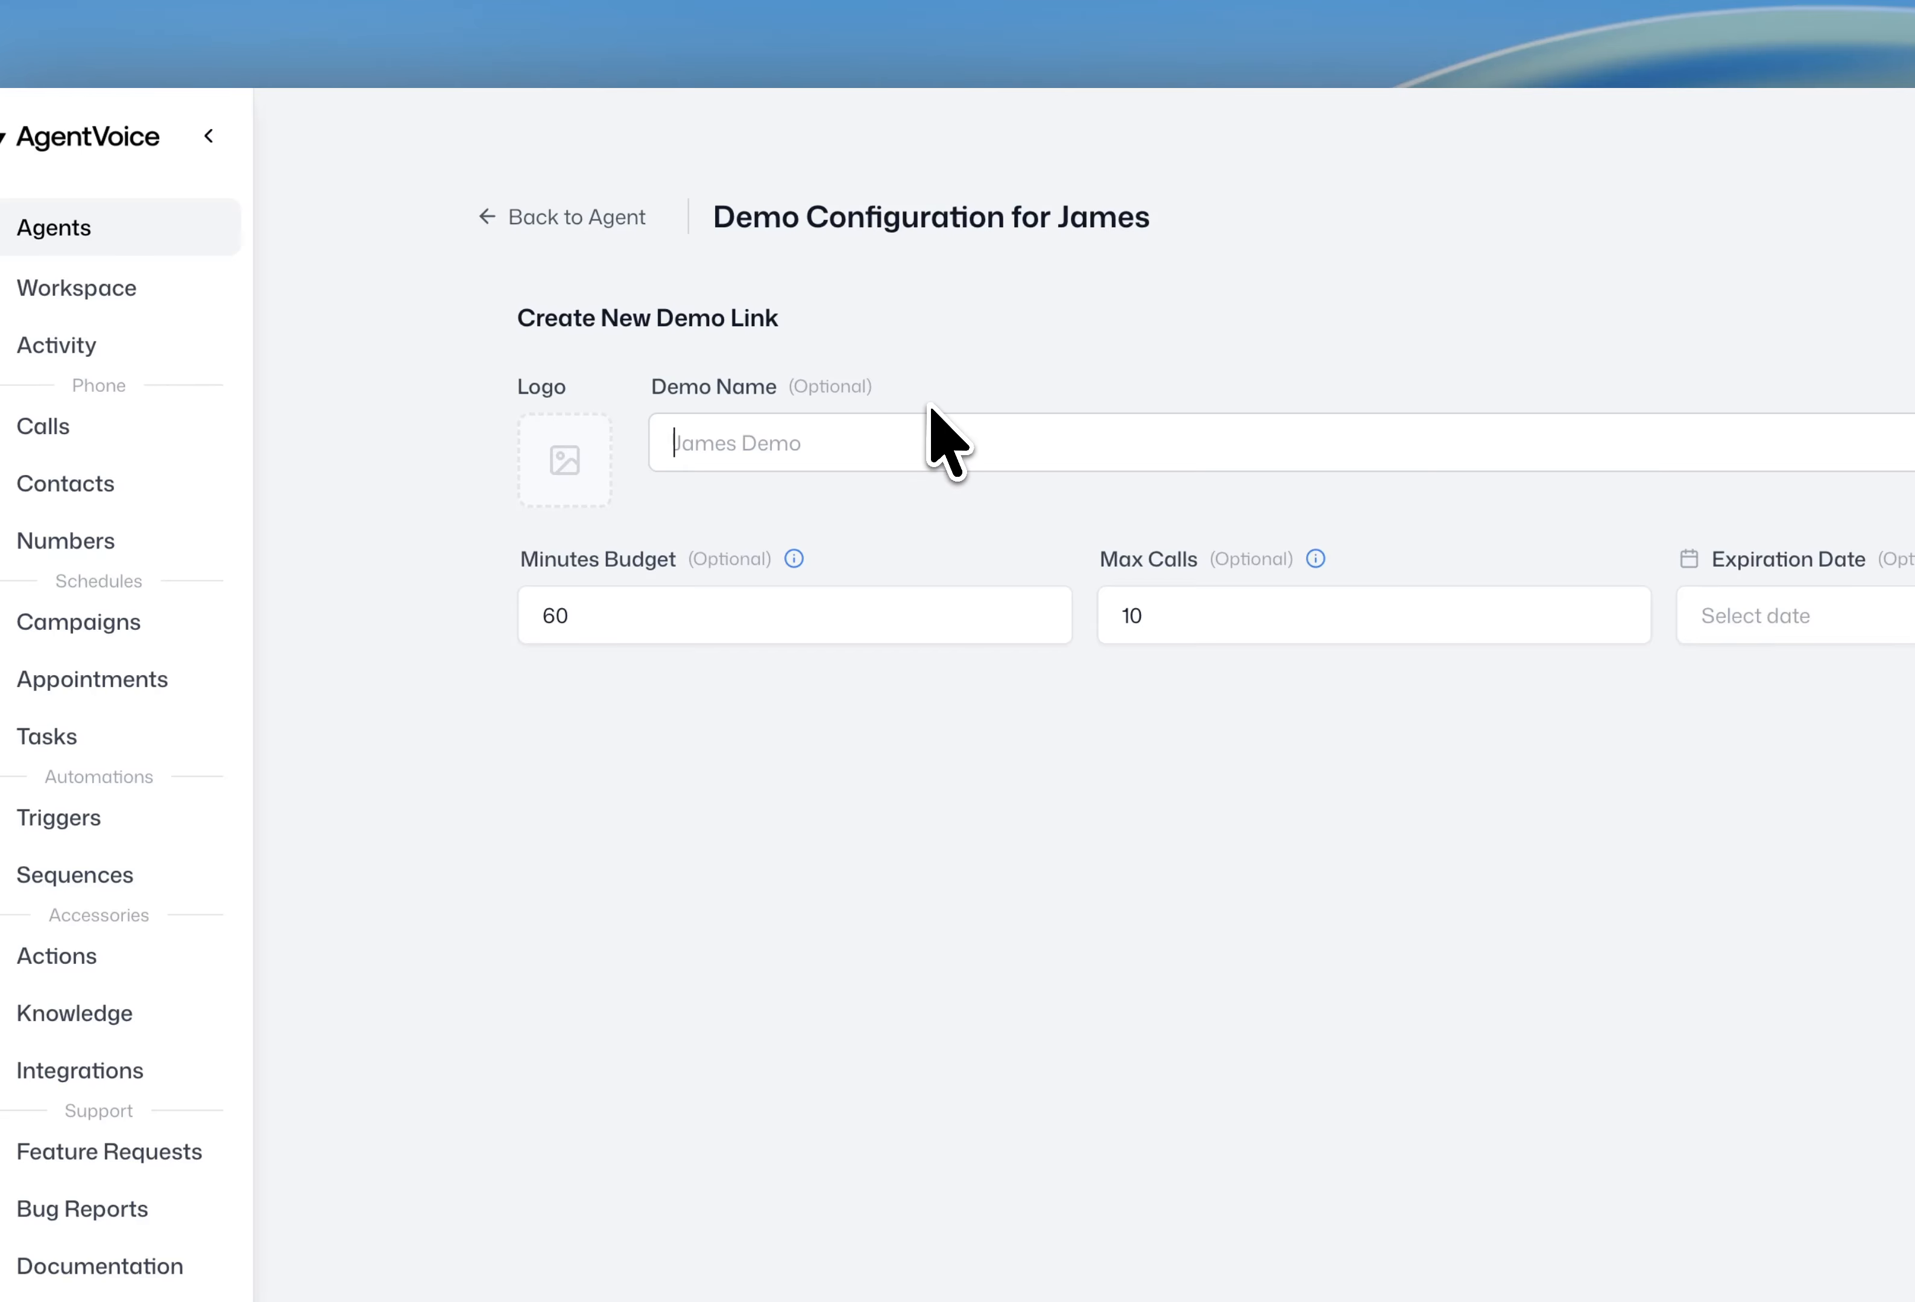
{"action": "left_click", "coordinate": [619, 618]}
{"action": "left_click_drag", "start_coordinate": [709, 629], "coordinate": [487, 641]}
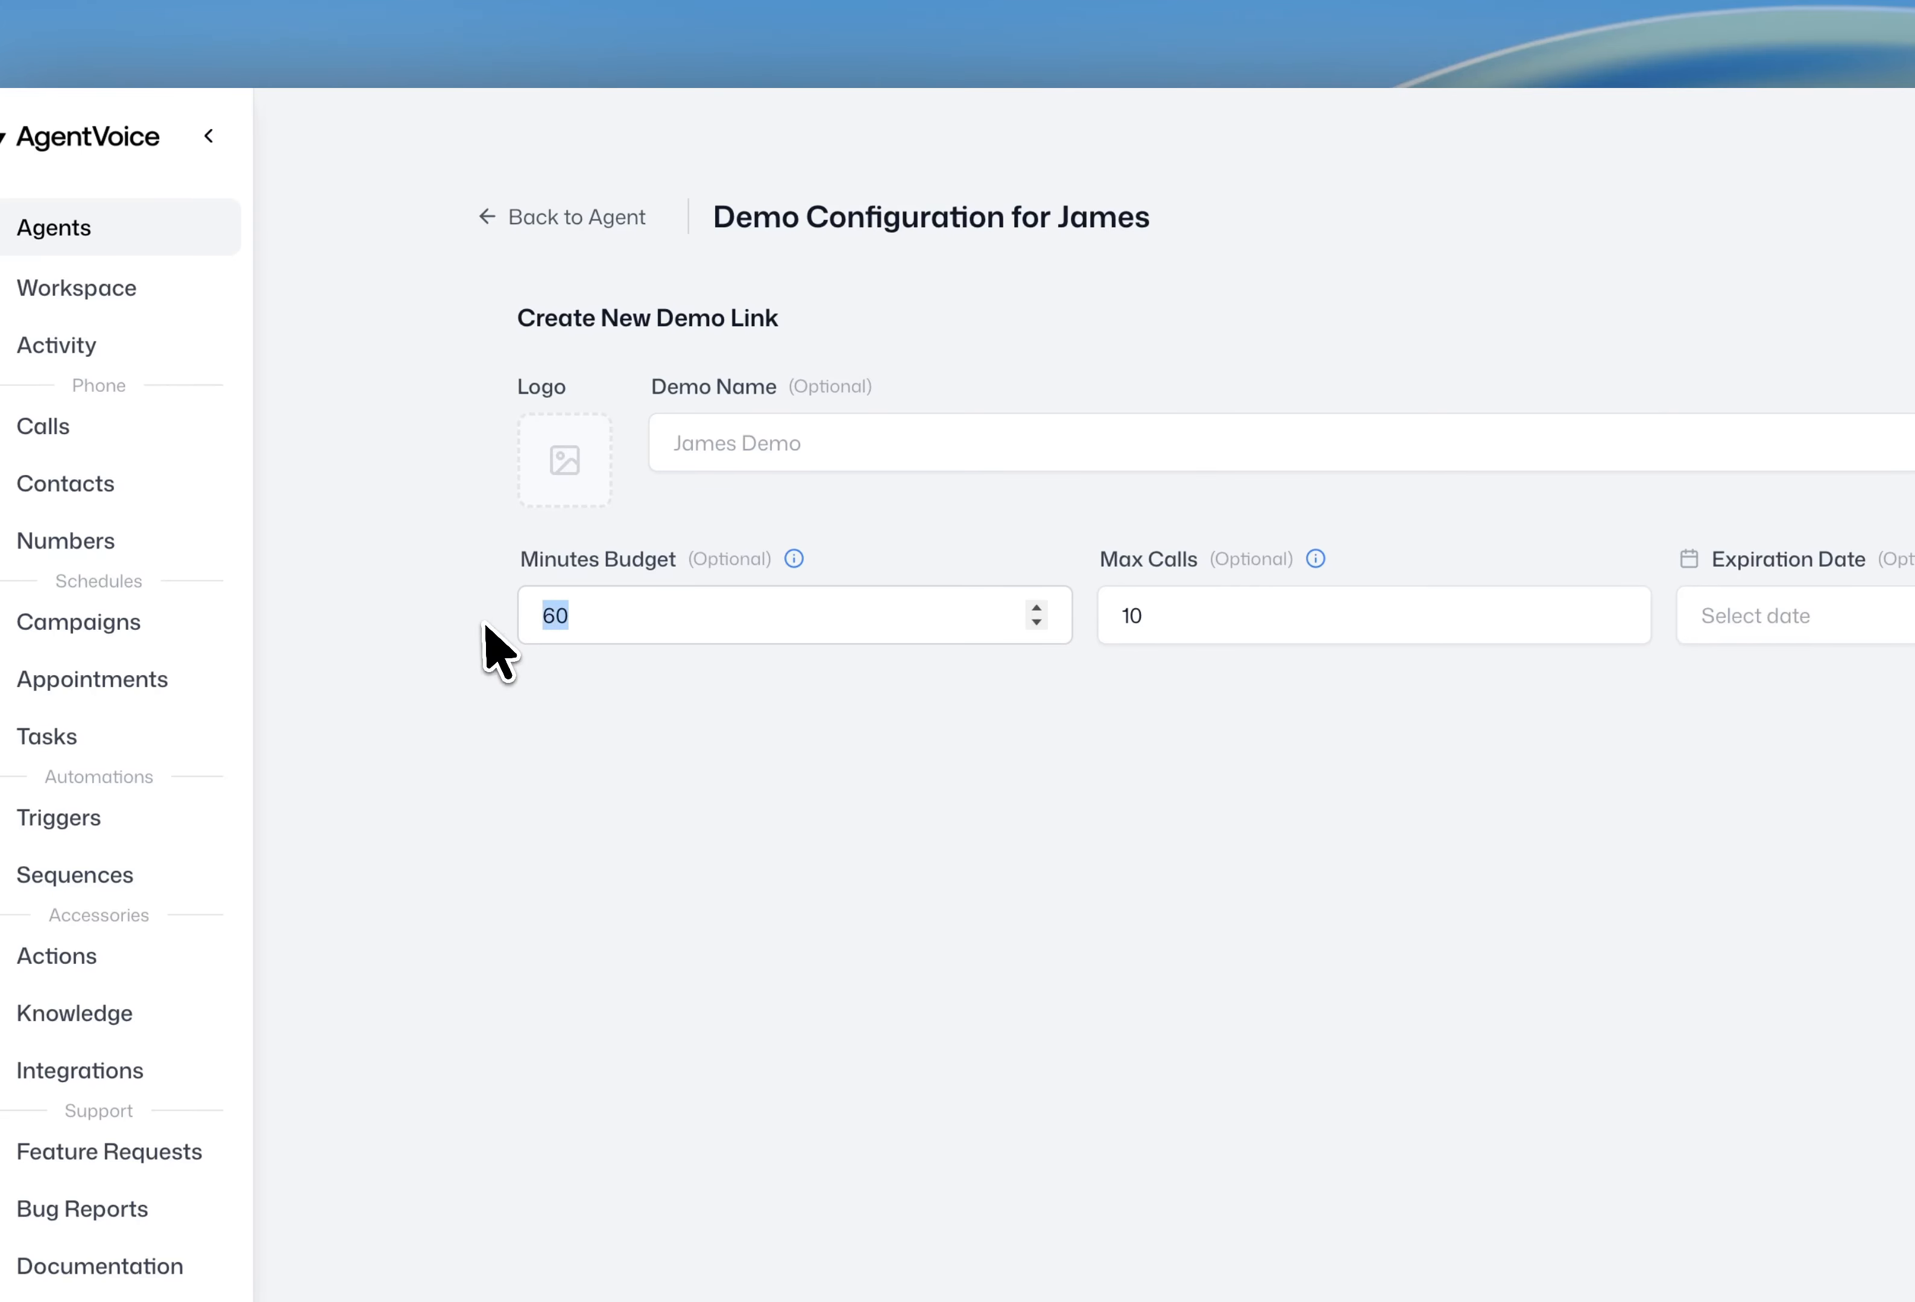
{"action": "left_click", "coordinate": [698, 681]}
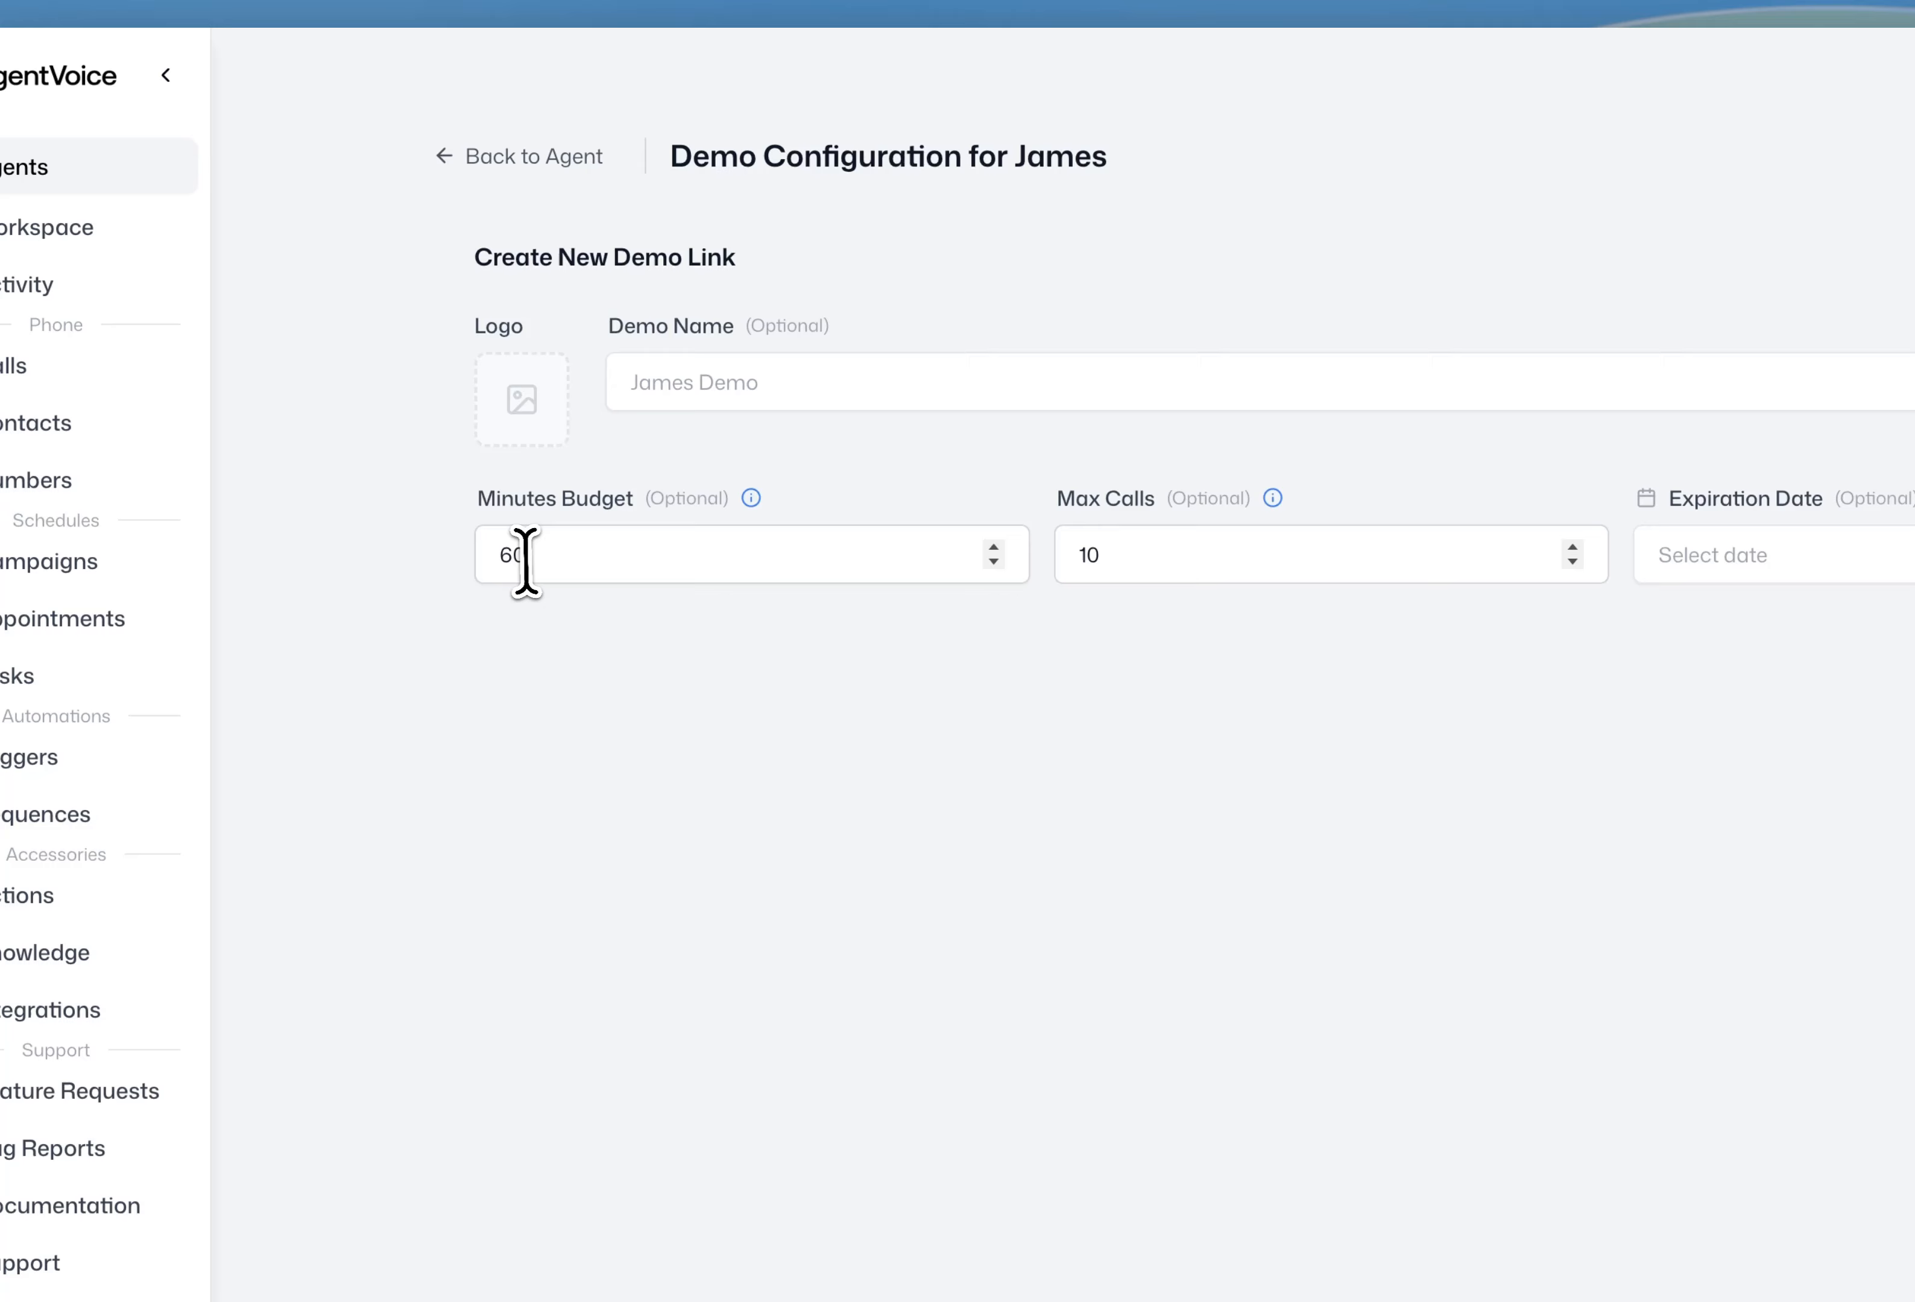
{"action": "left_click", "coordinate": [533, 472]}
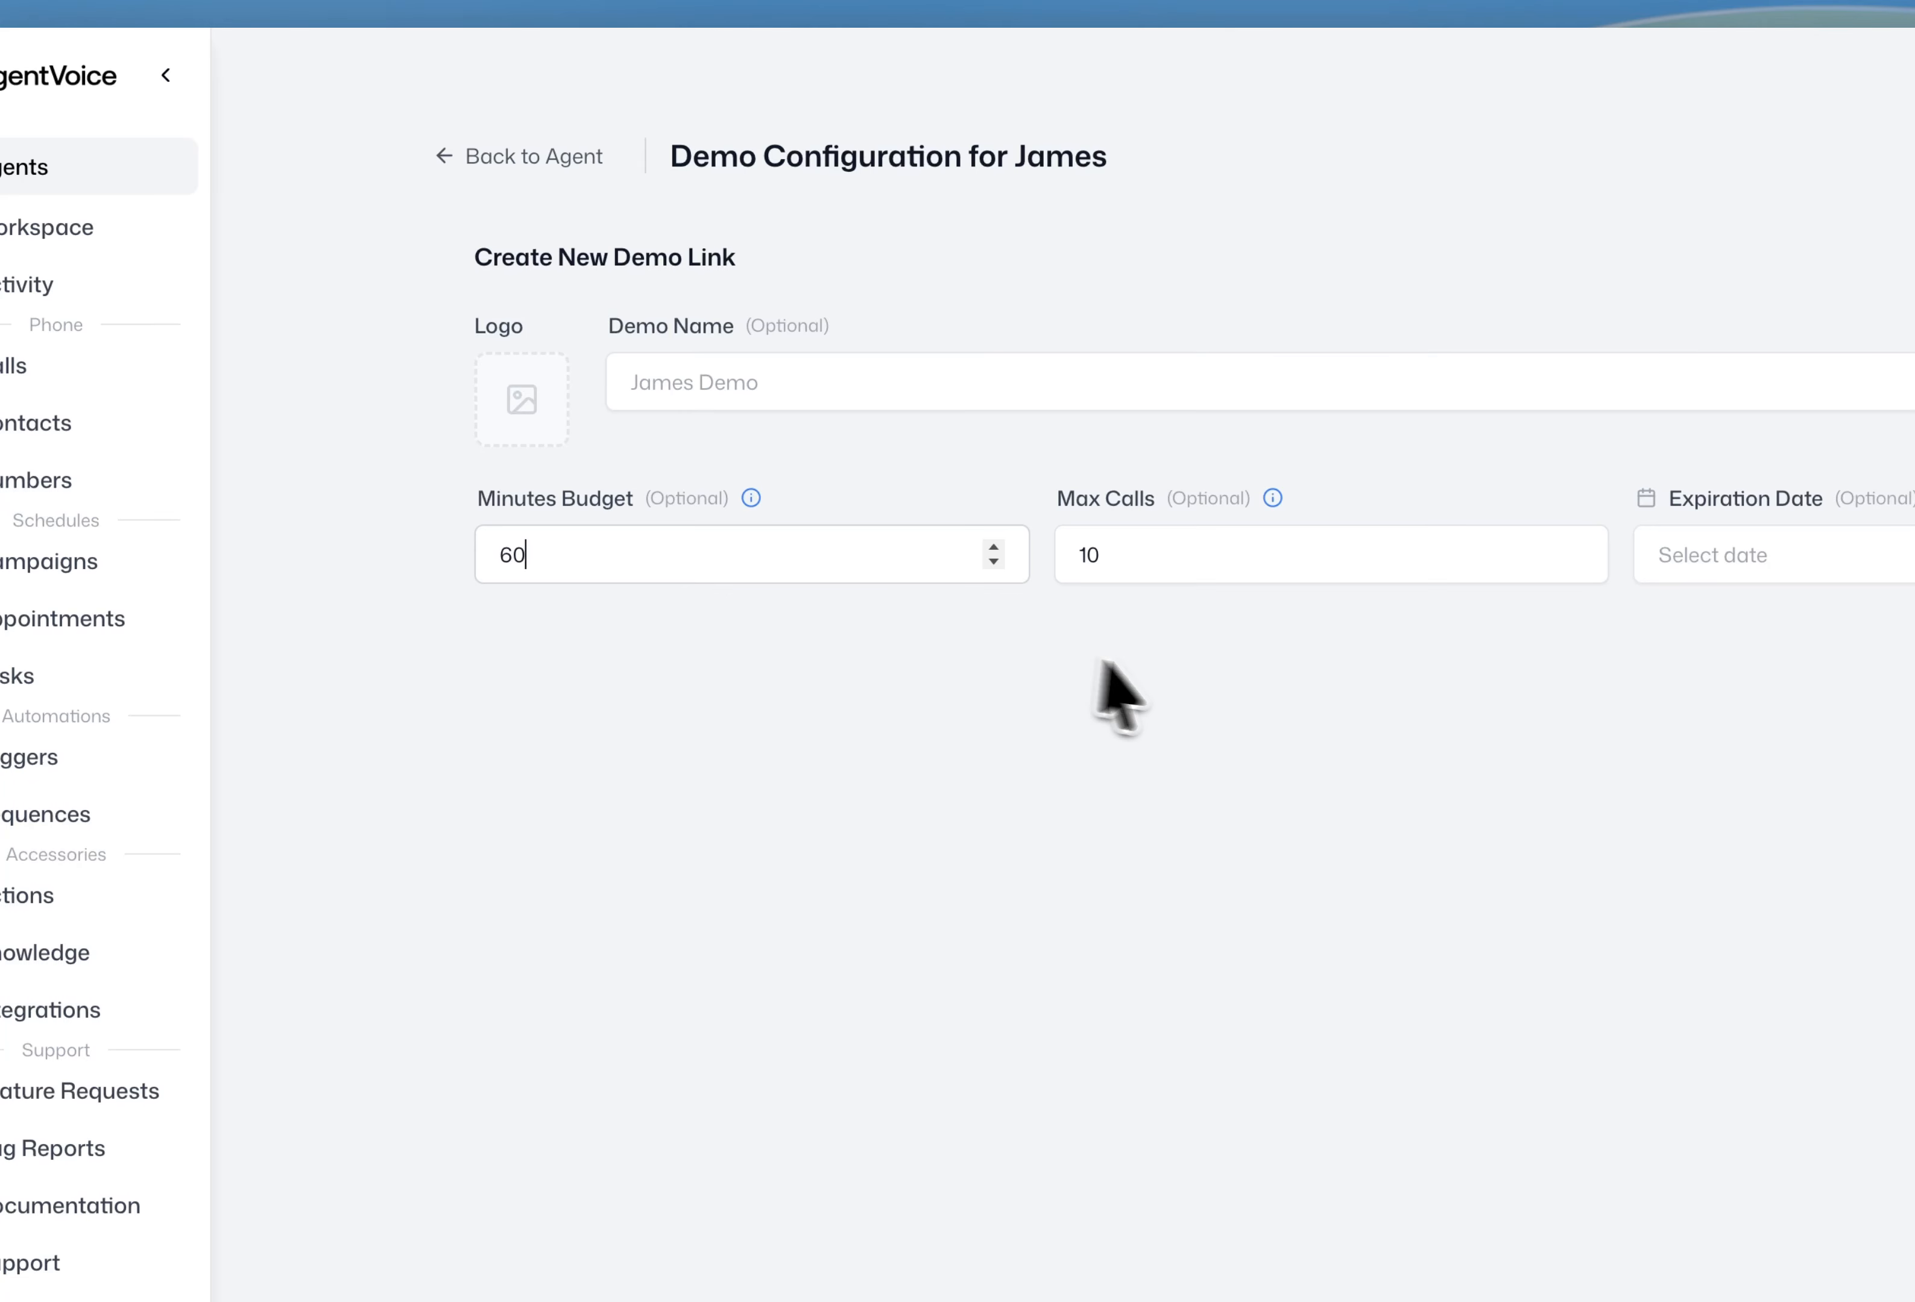
{"action": "left_click", "coordinate": [1110, 564]}
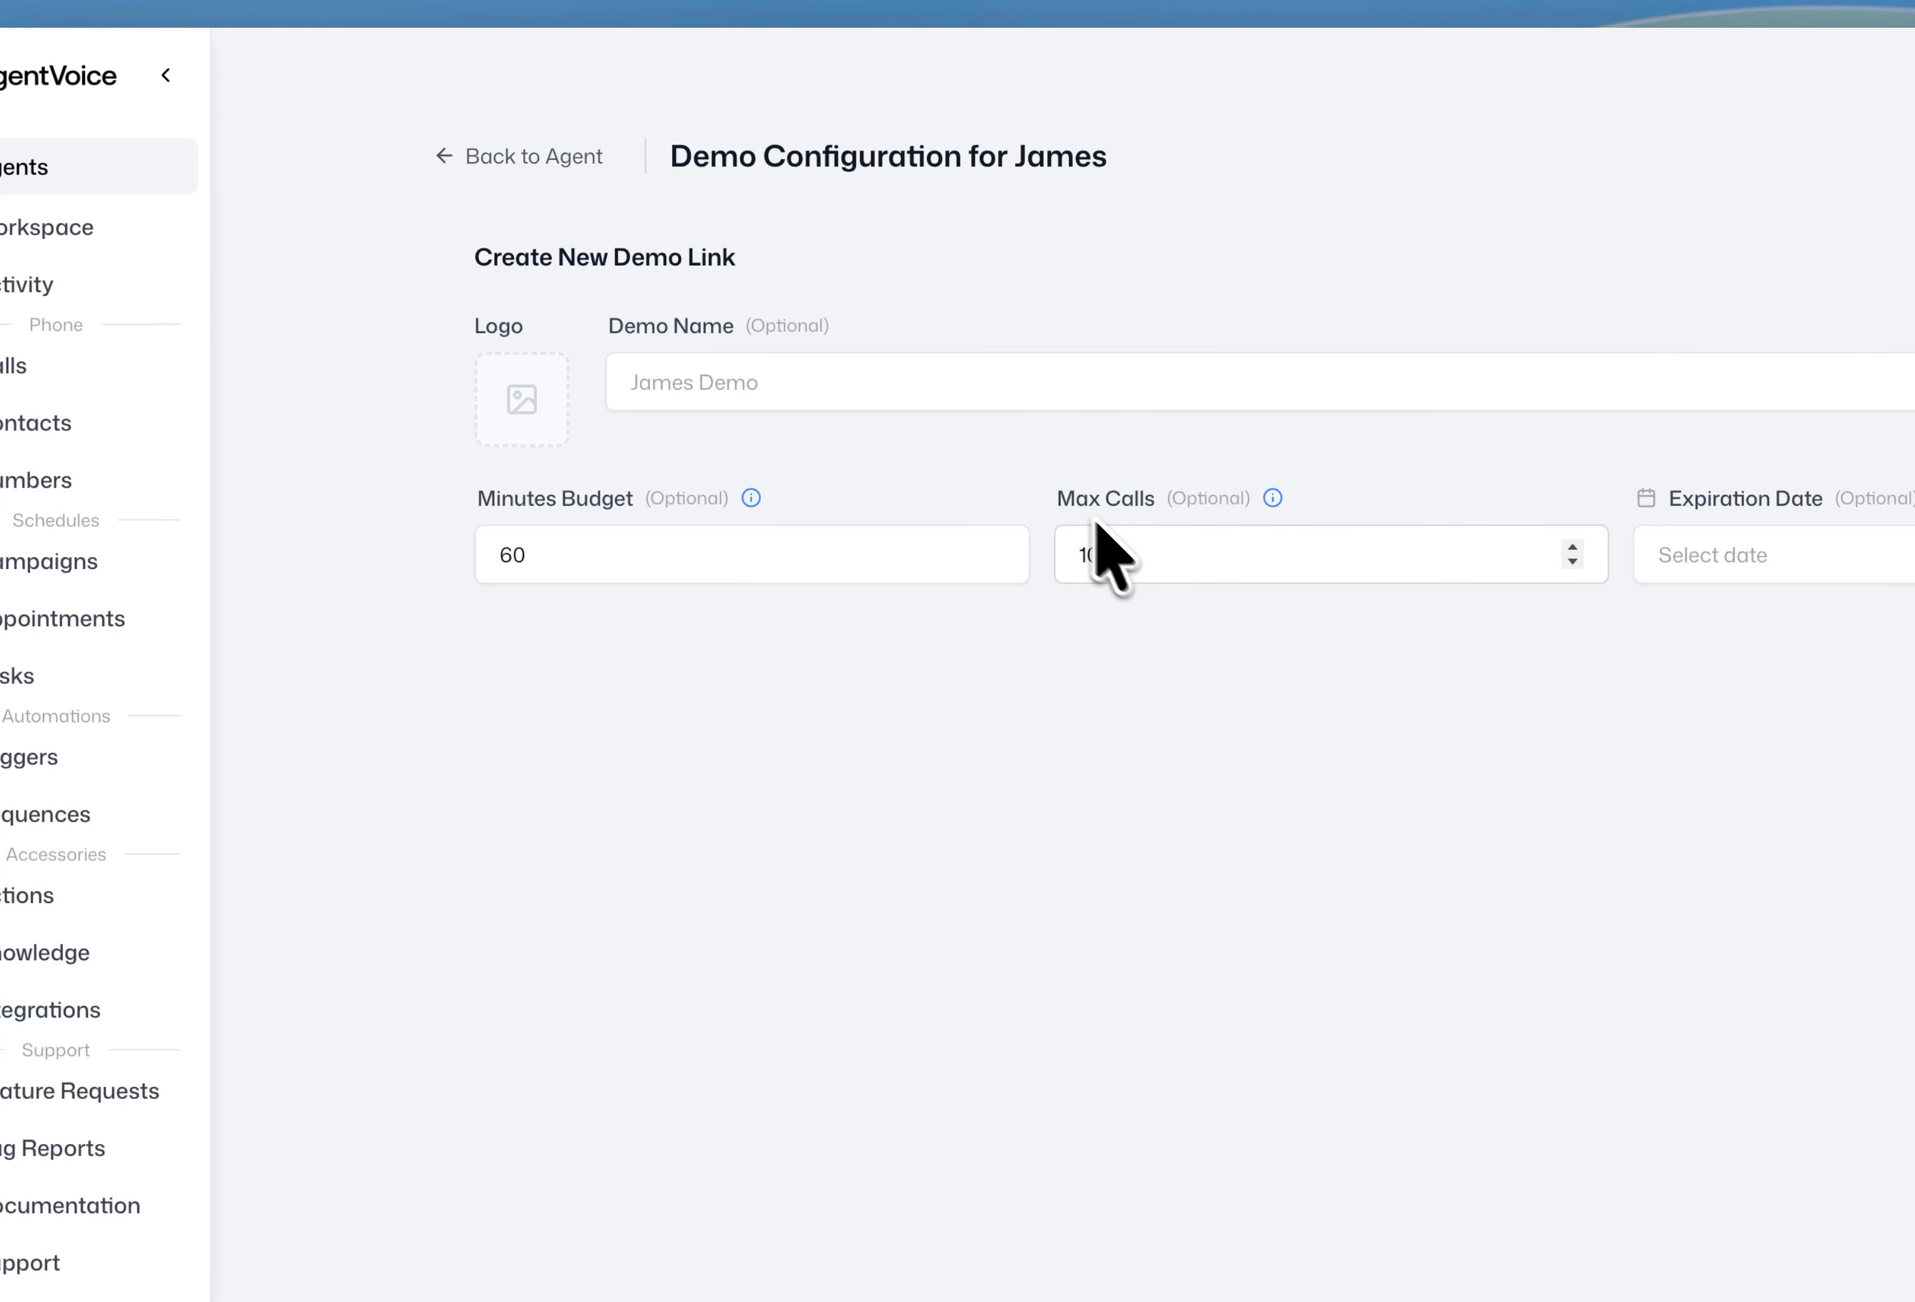
{"action": "left_click_drag", "start_coordinate": [1059, 504], "coordinate": [1158, 499]}
{"action": "left_click", "coordinate": [1362, 627]}
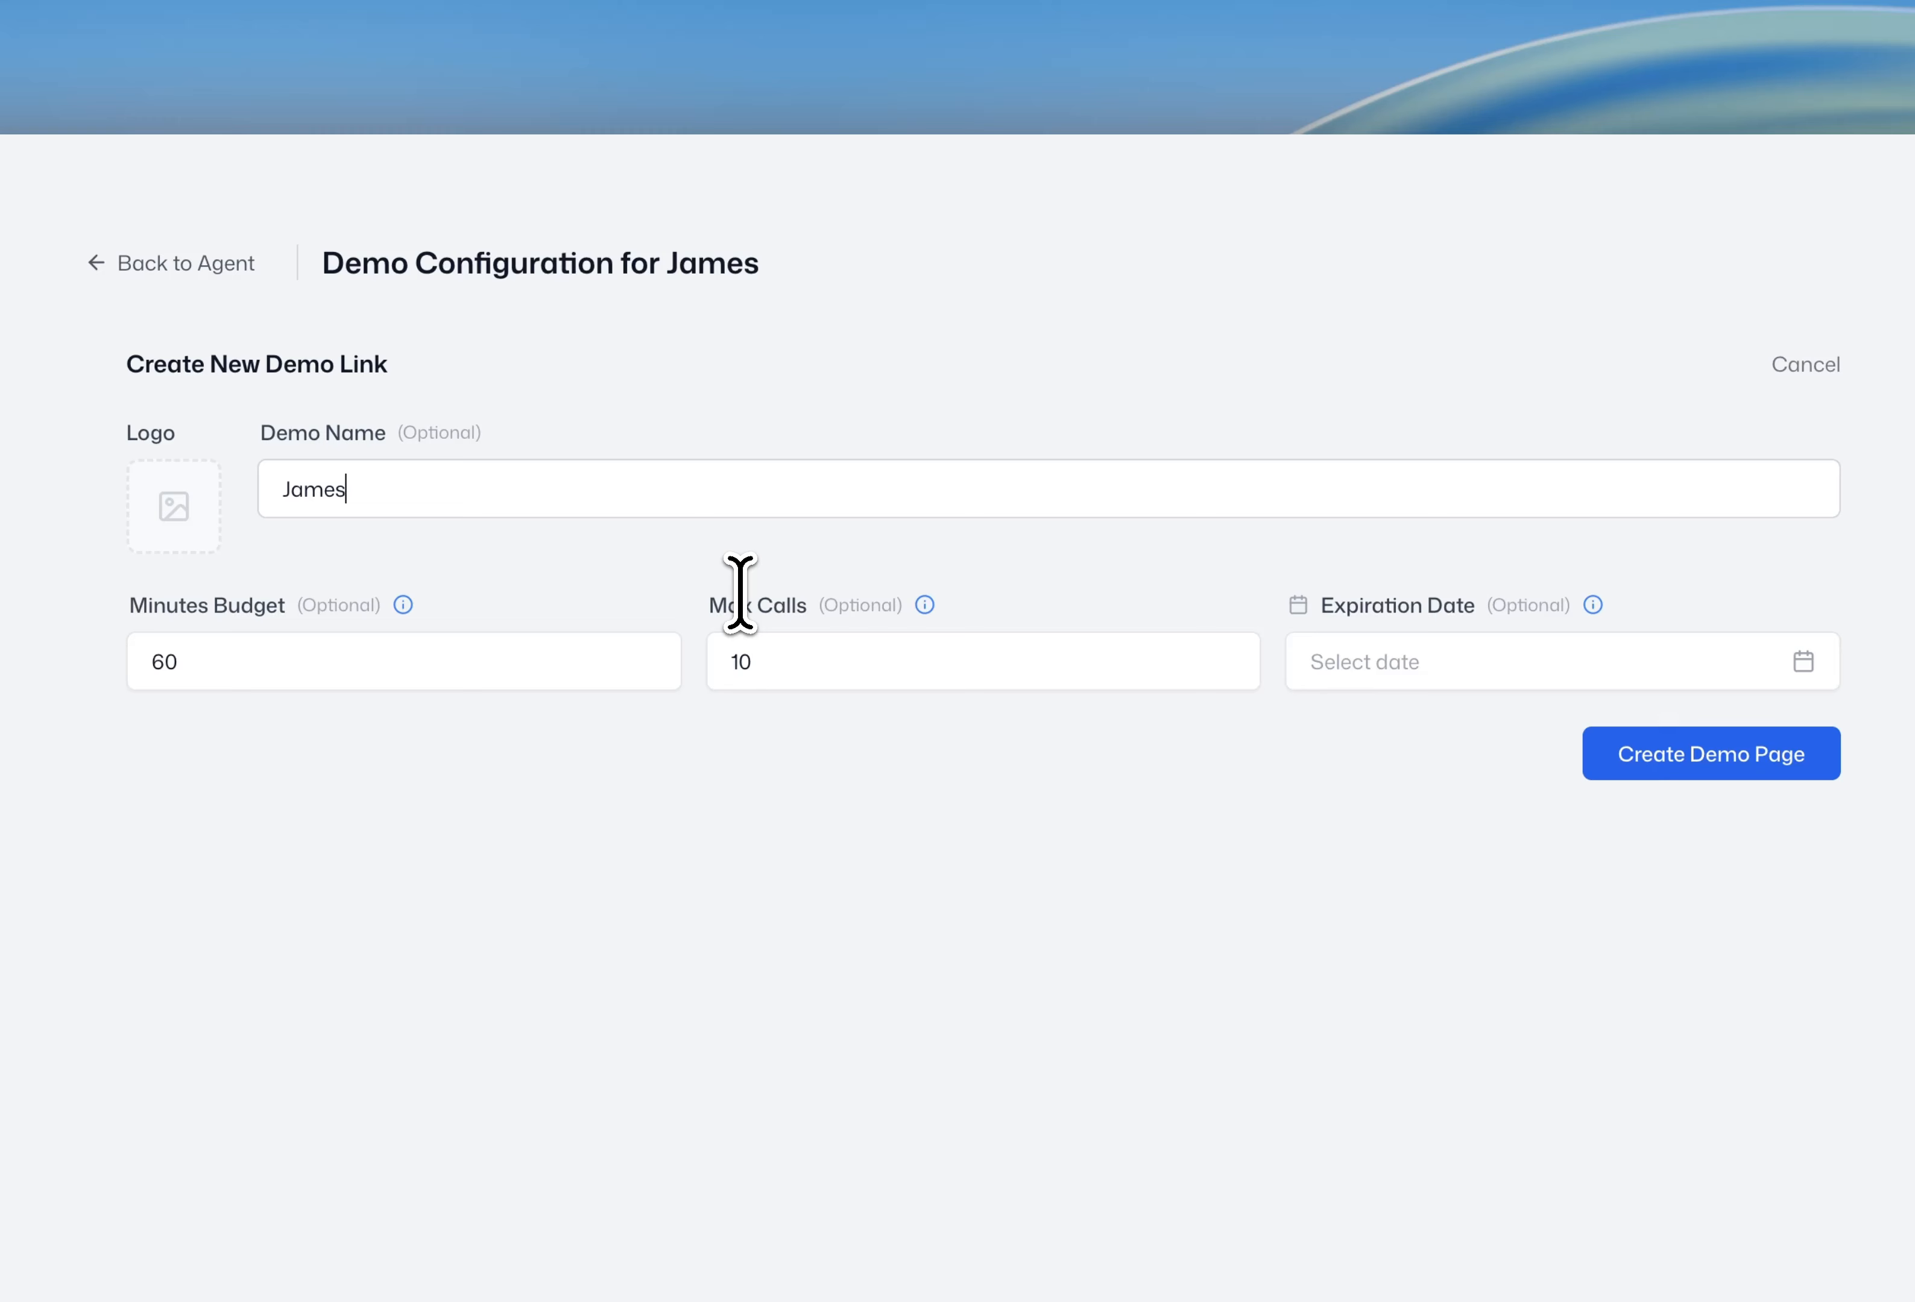
{"action": "type", "text": "Demo"}
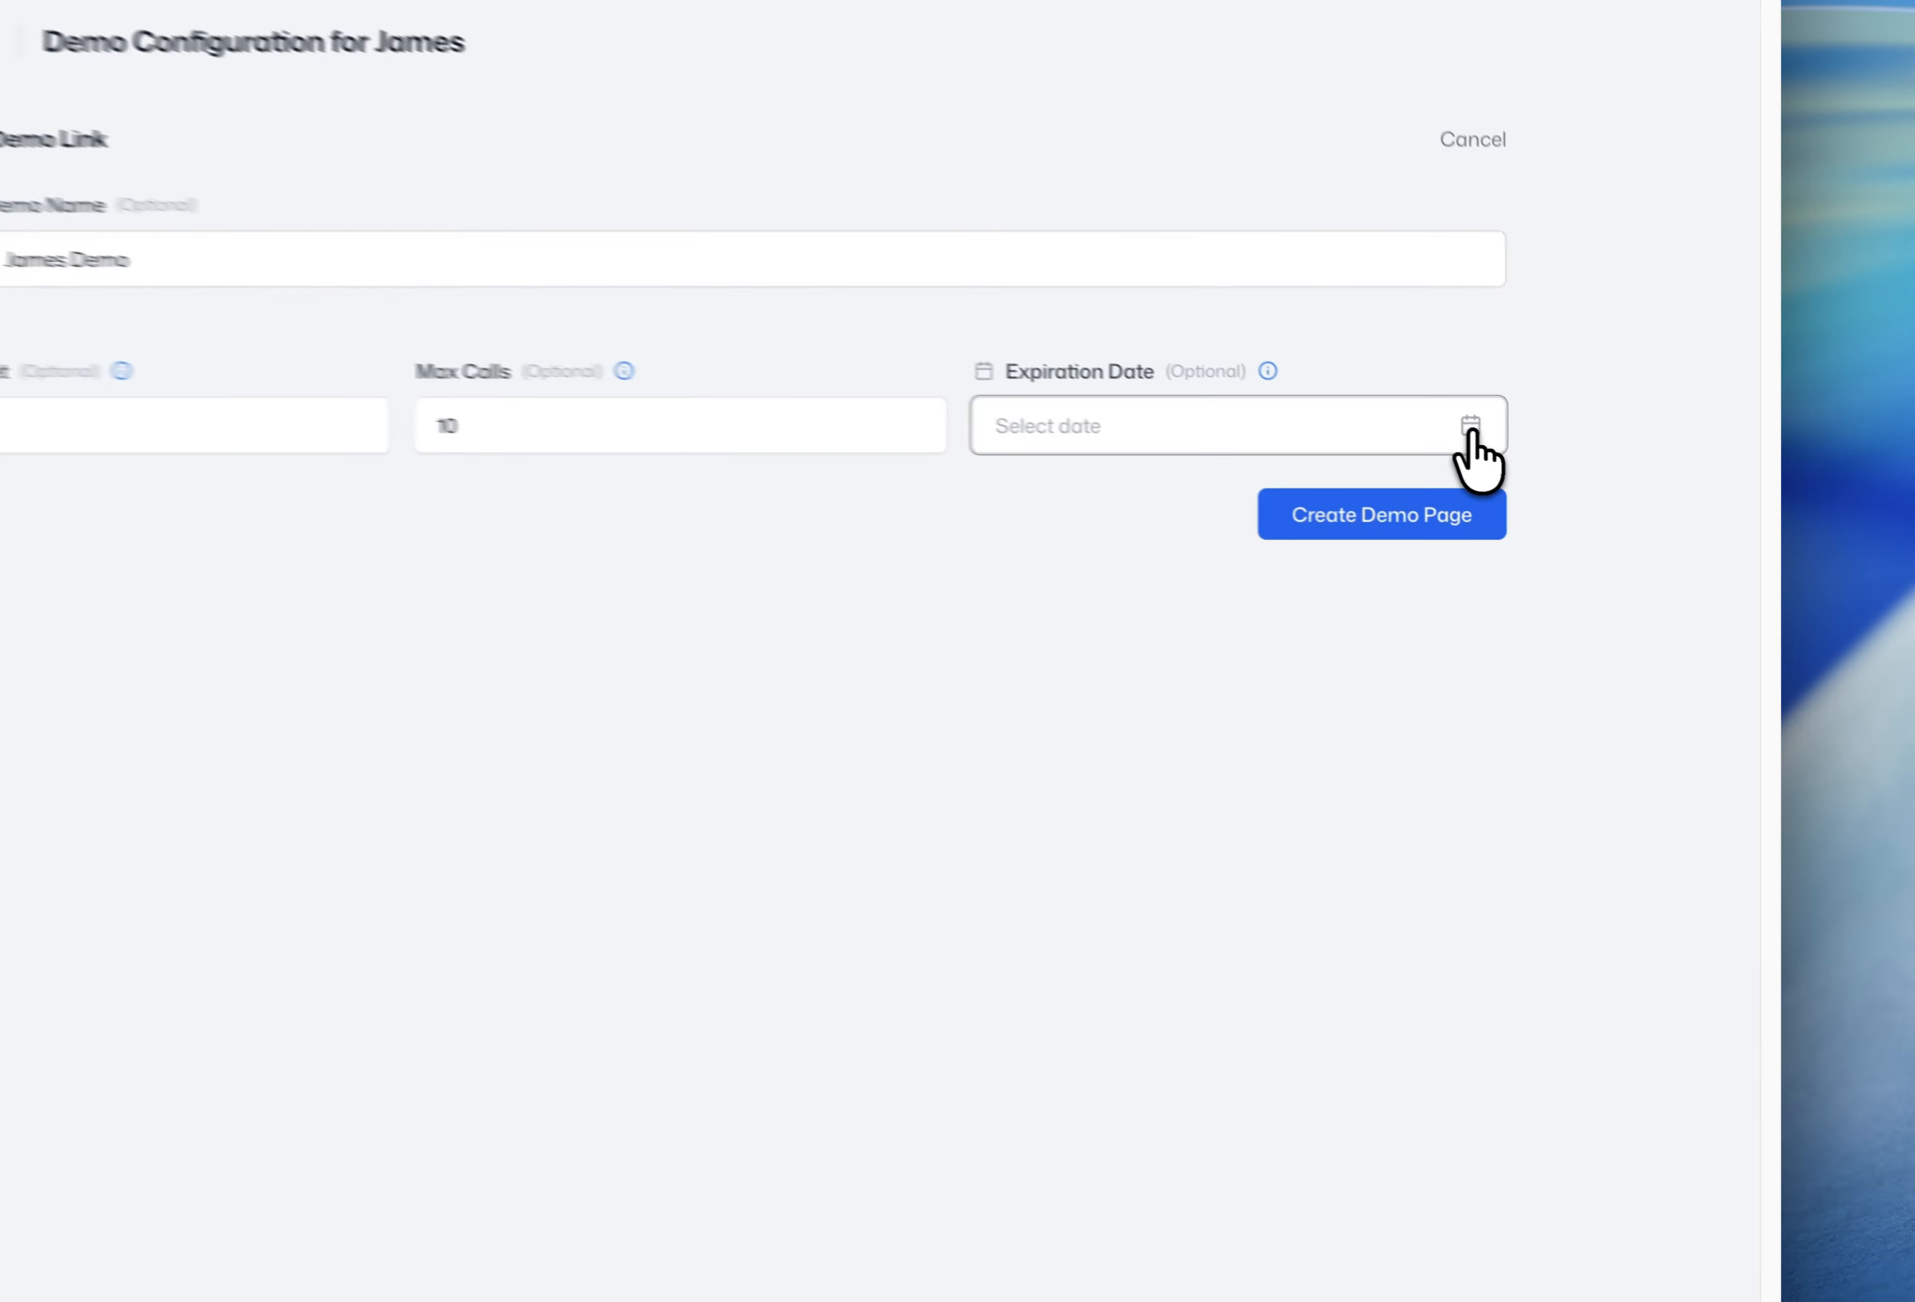
- Set the expiration date to Mar 22, 2026 and create the James Demo page
{"action": "left_click", "coordinate": [1574, 473]}
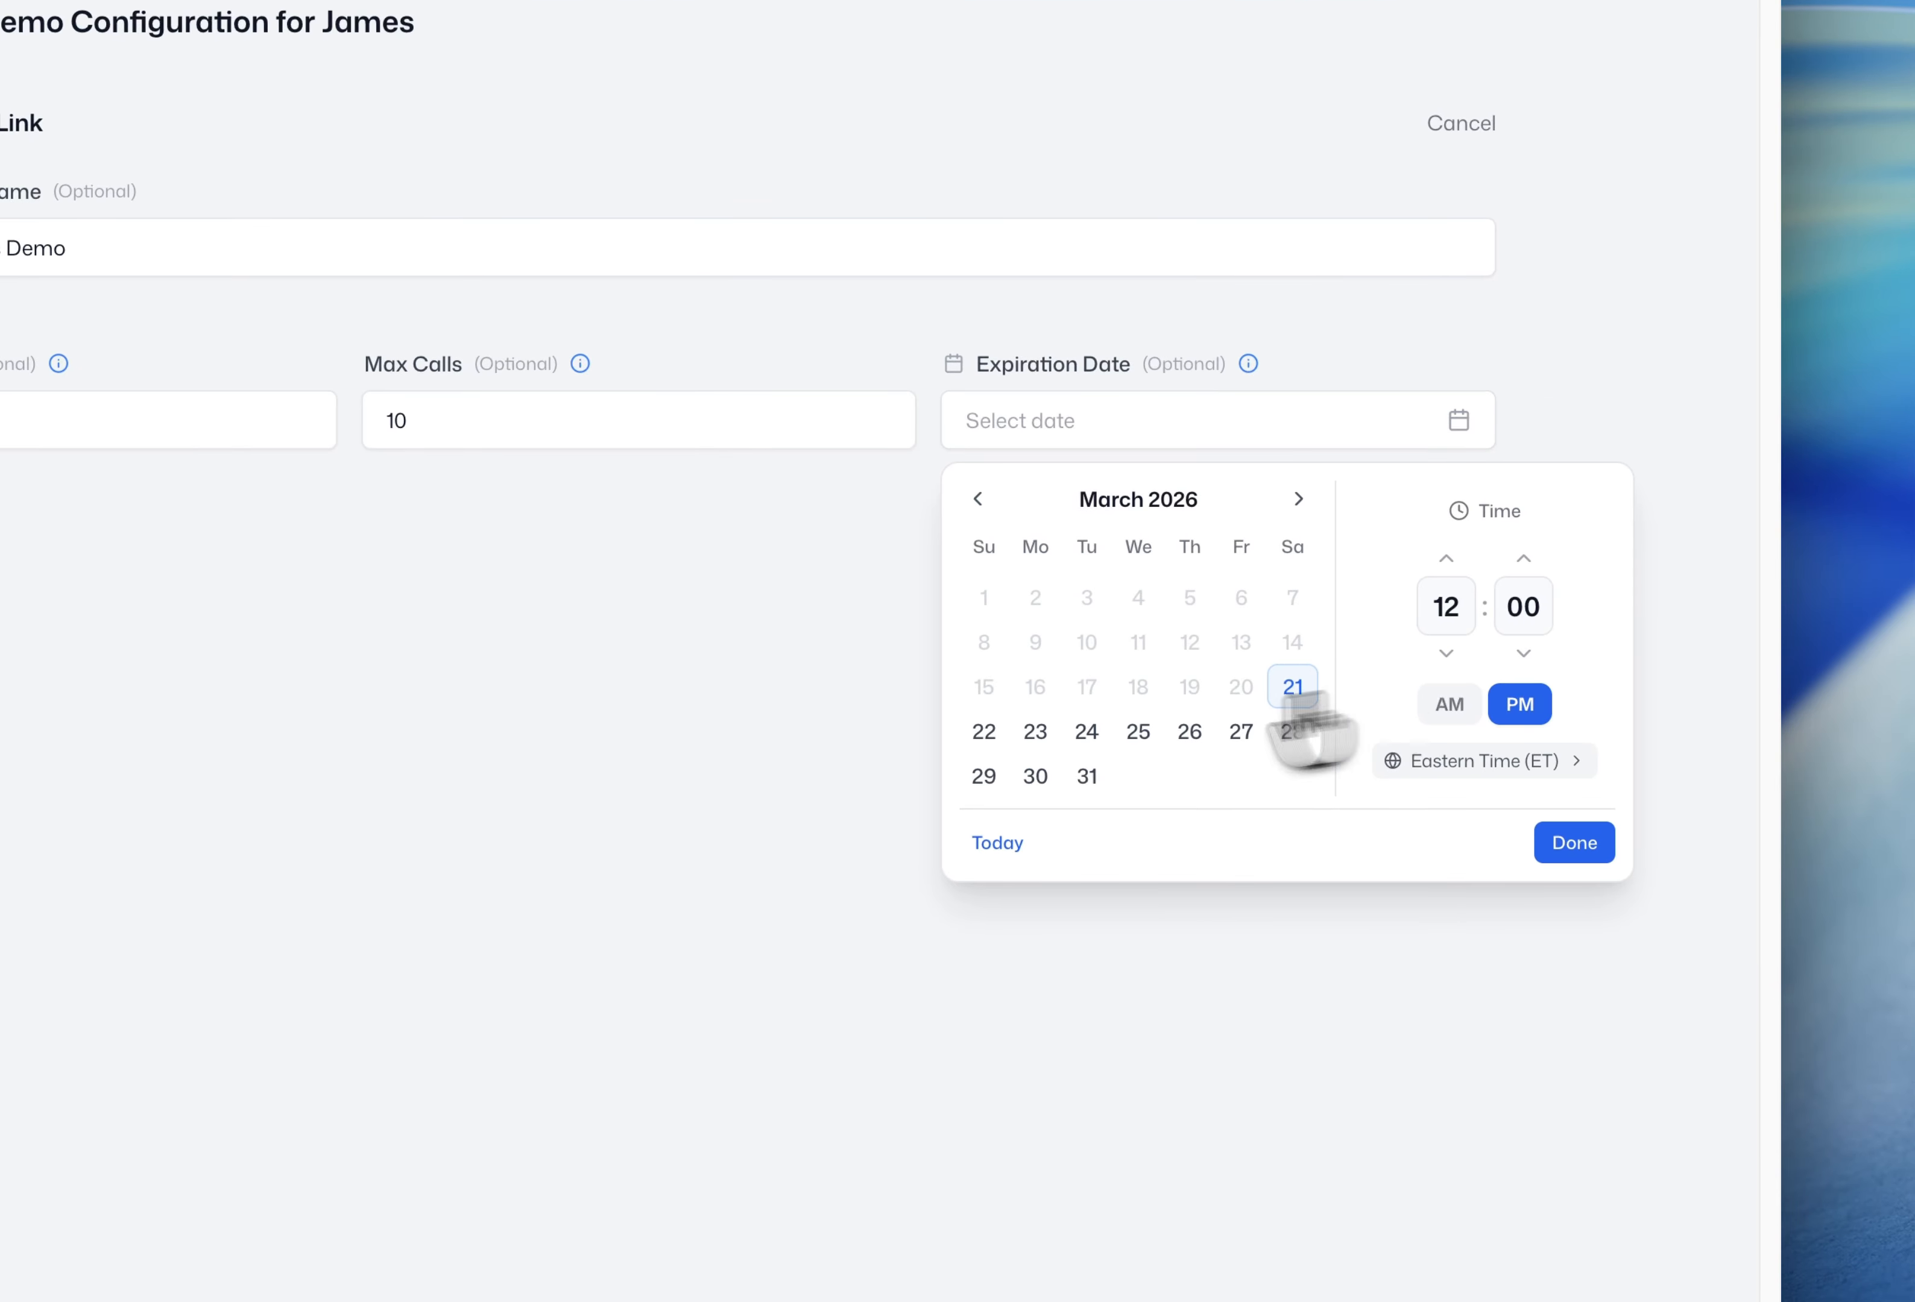
{"action": "left_click", "coordinate": [984, 730]}
{"action": "left_click", "coordinate": [1561, 844]}
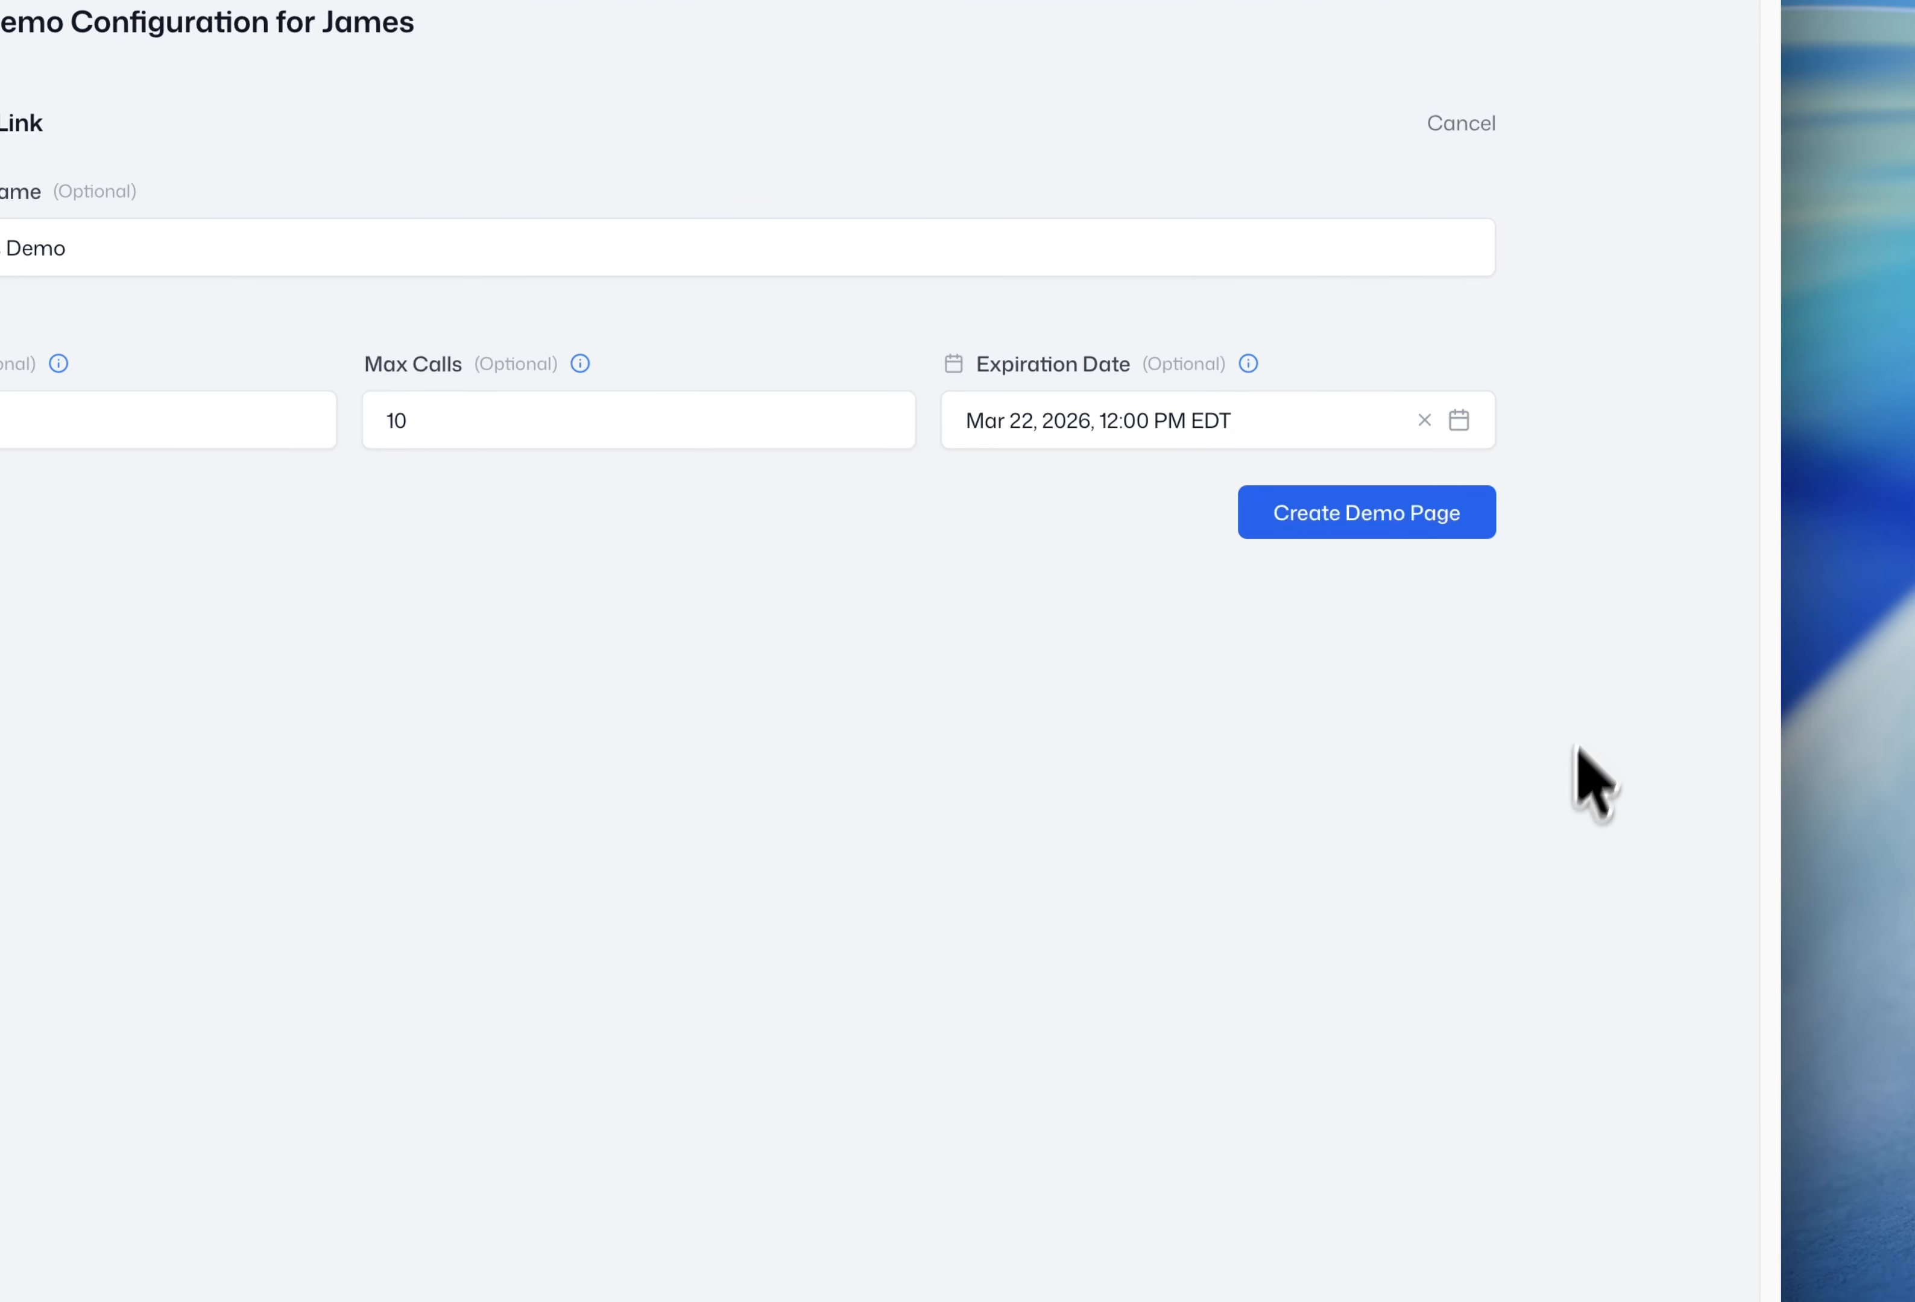
{"action": "left_click", "coordinate": [1360, 513]}
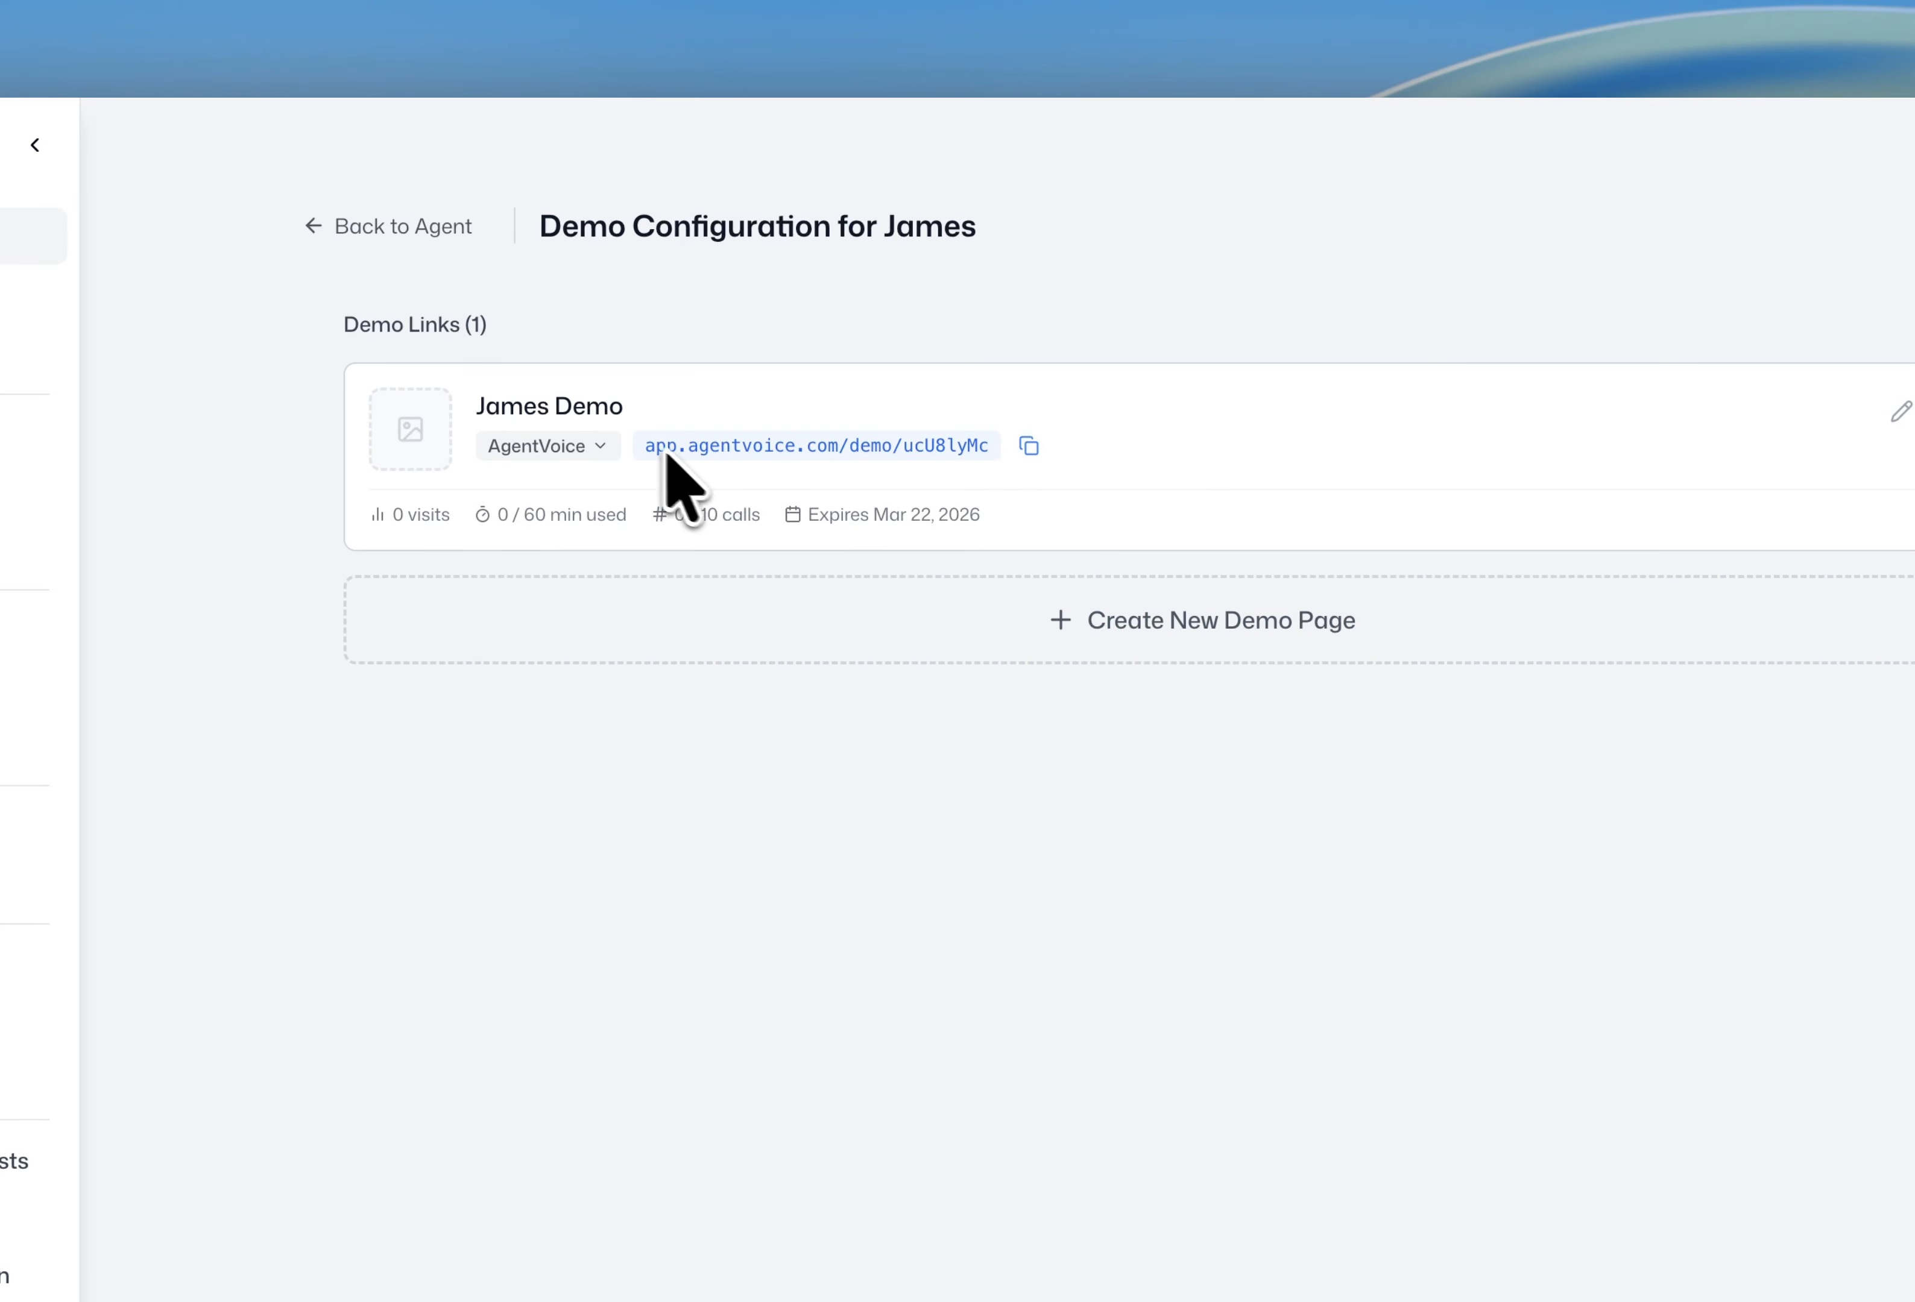
- Switch the demo link to White Label branding and copy its URL
{"action": "left_click_drag", "start_coordinate": [645, 442], "coordinate": [1003, 442]}
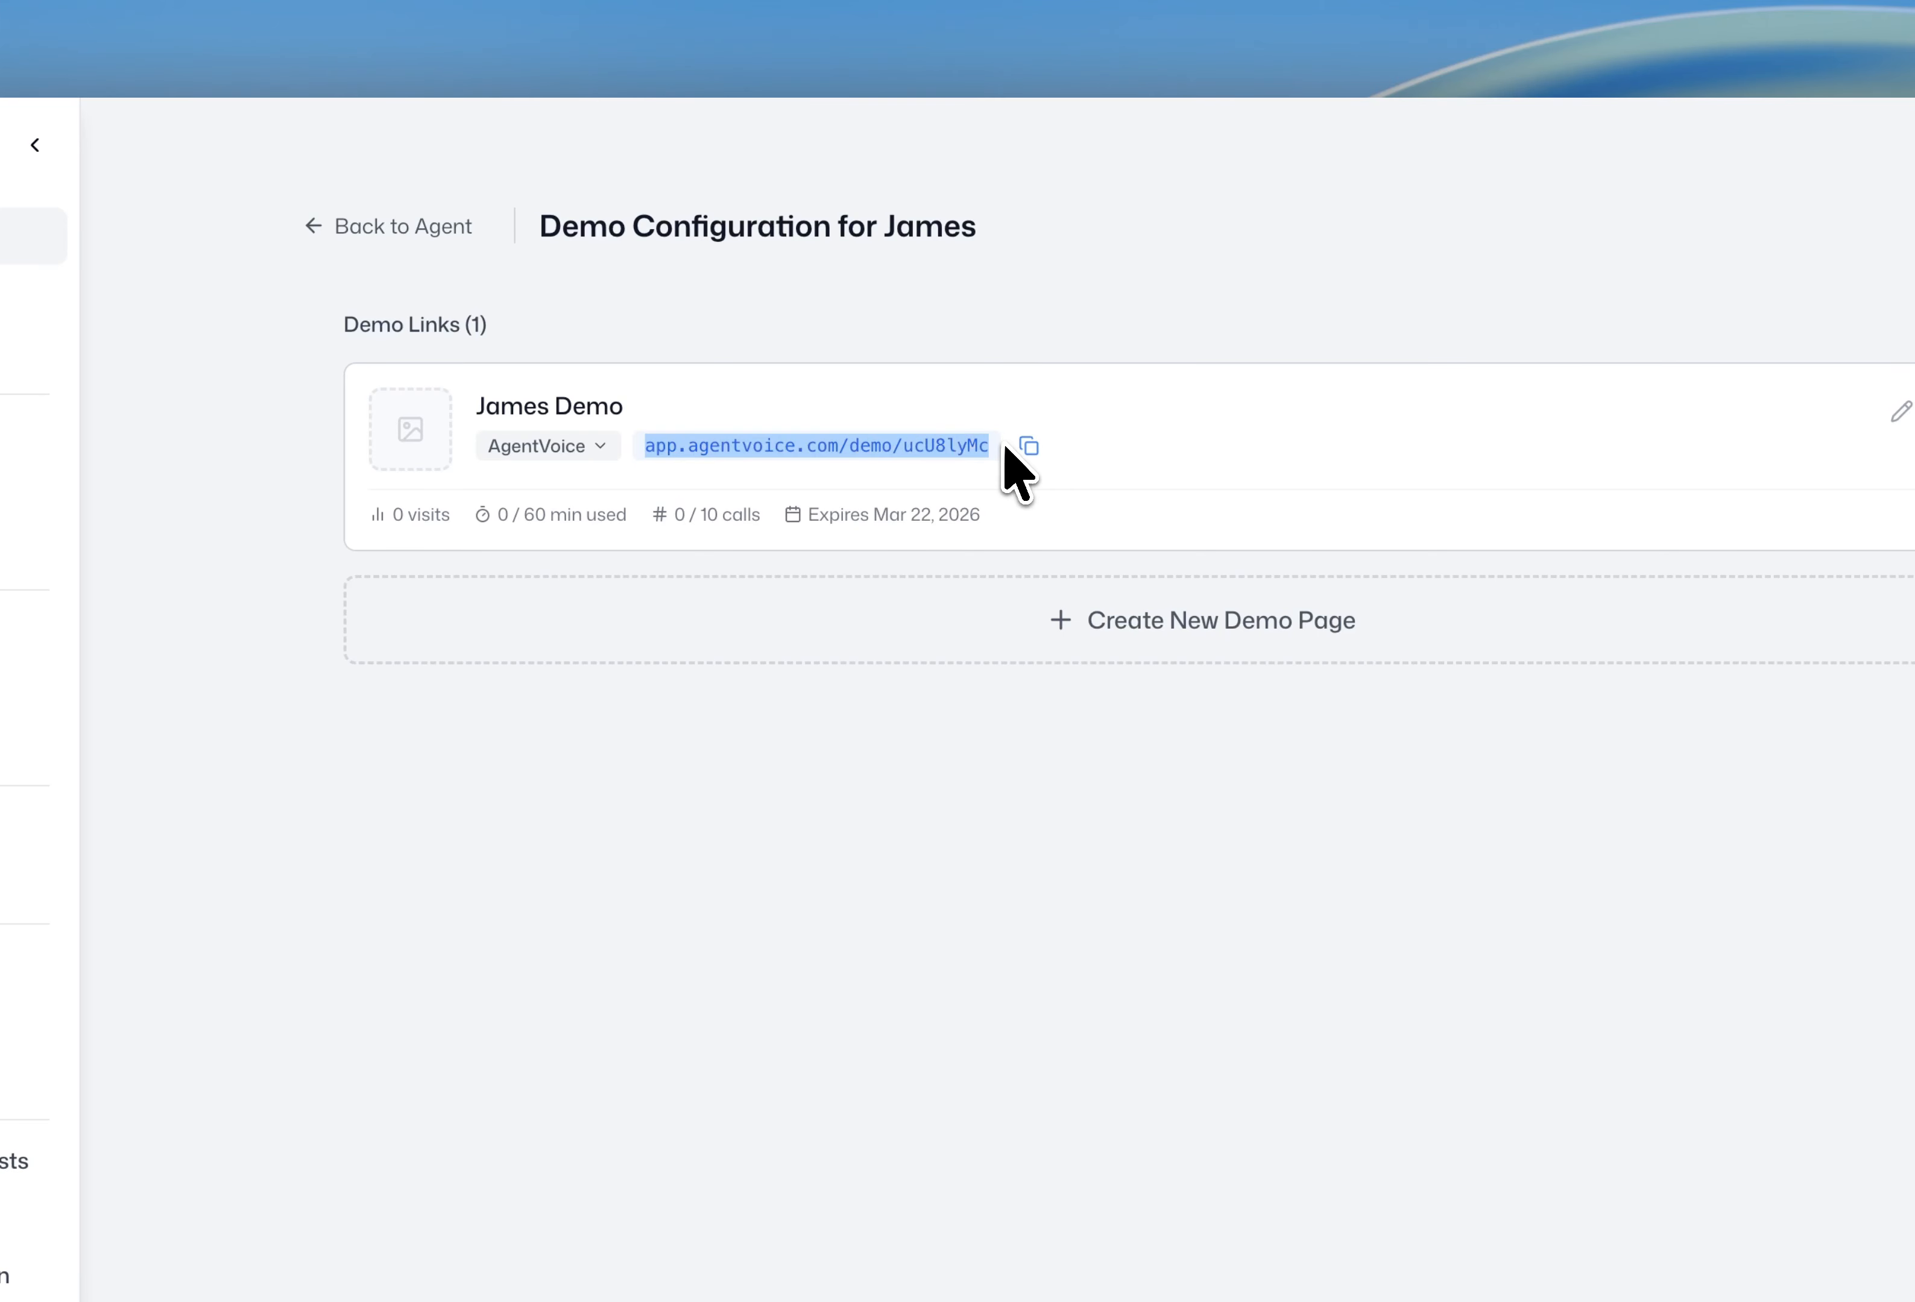
{"action": "left_click", "coordinate": [1281, 446]}
{"action": "left_click", "coordinate": [599, 443]}
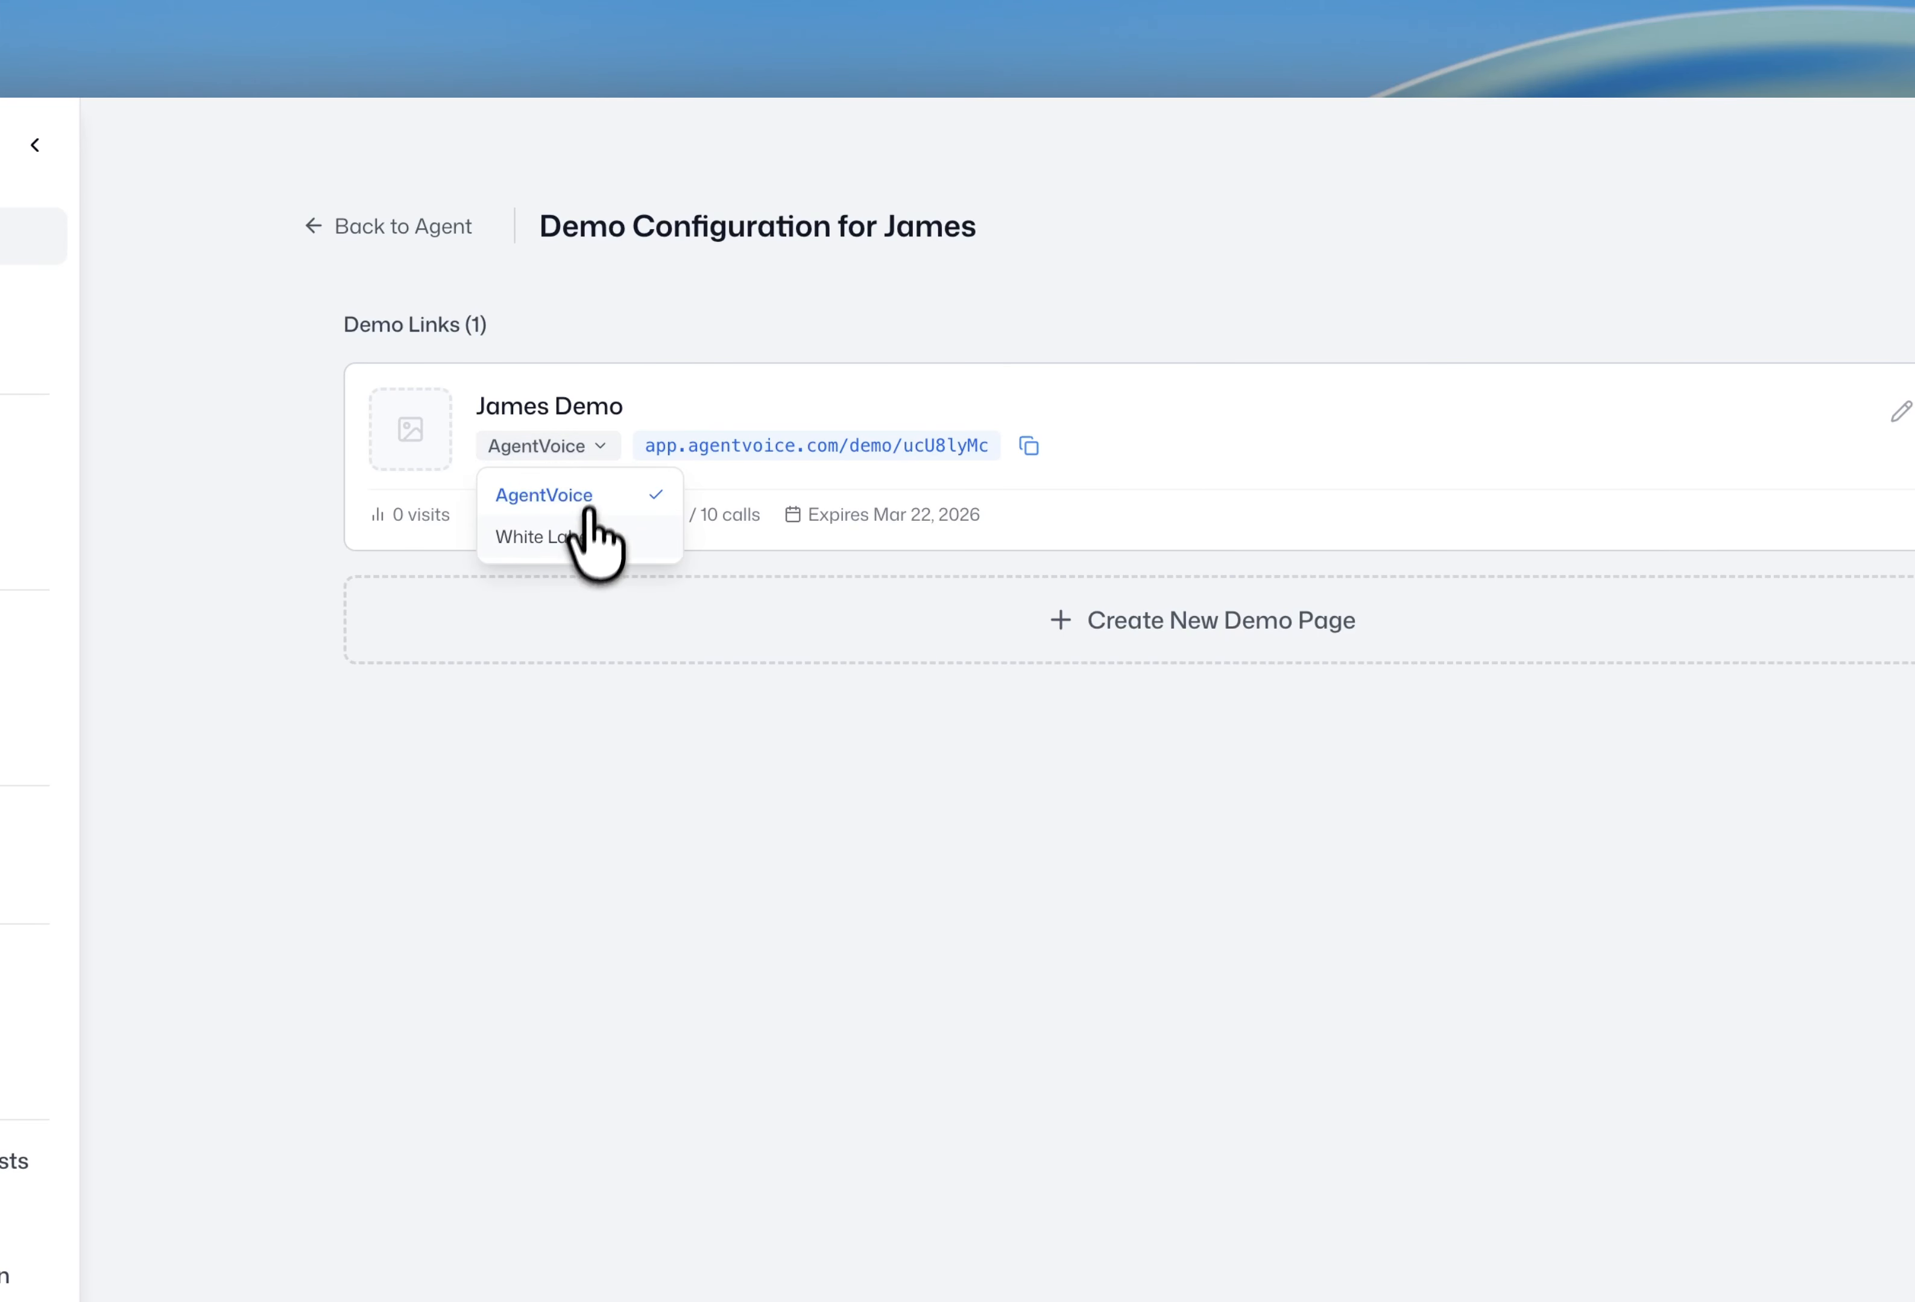
{"action": "left_click", "coordinate": [573, 538]}
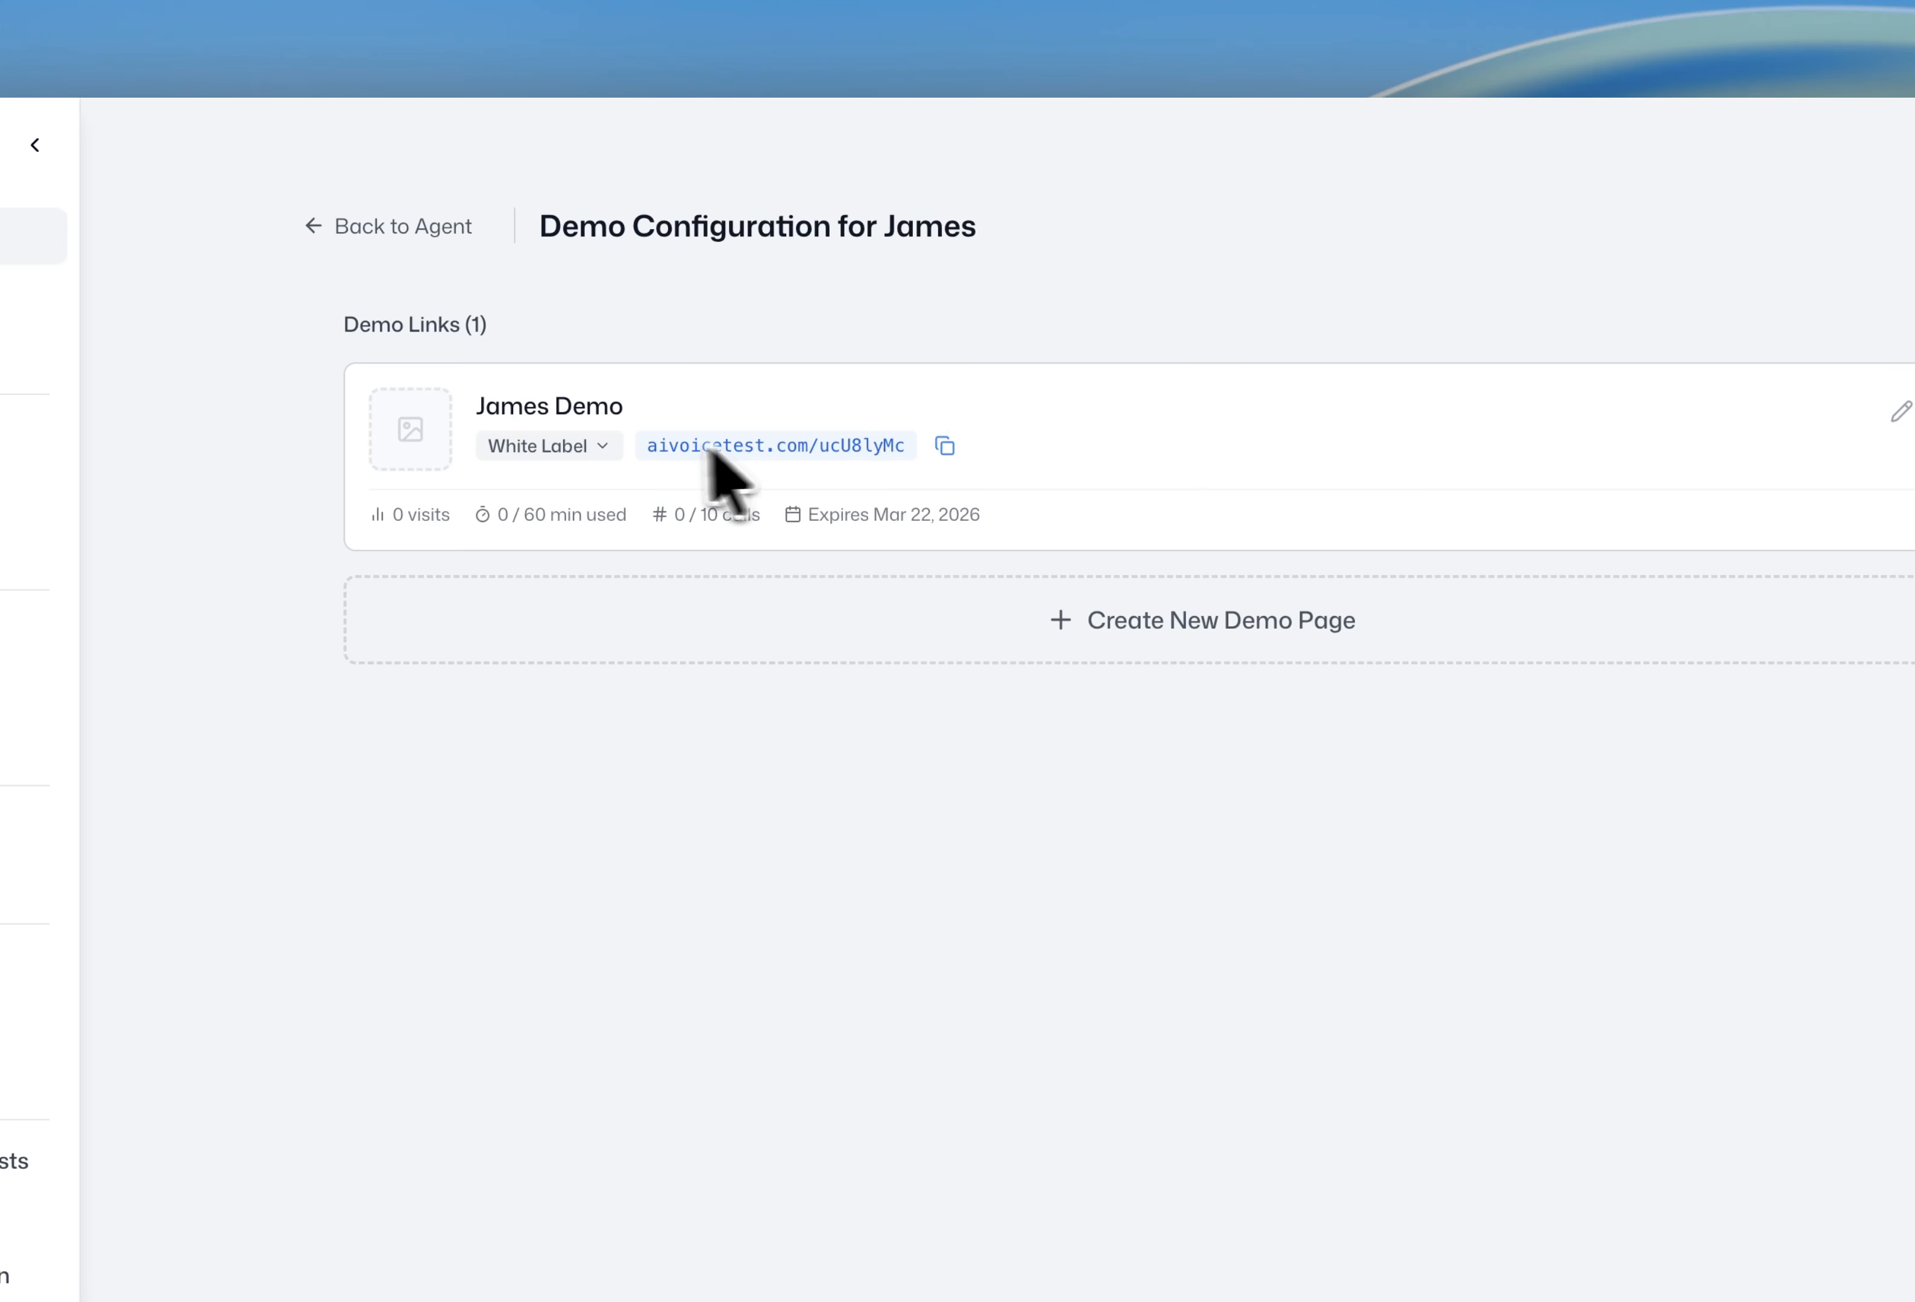
{"action": "left_click_drag", "start_coordinate": [642, 446], "coordinate": [902, 449]}
{"action": "left_click", "coordinate": [1142, 303]}
- Restore AgentVoice branding on the link and return to James's agent profile
{"action": "left_click", "coordinate": [554, 447]}
{"action": "left_click", "coordinate": [548, 490]}
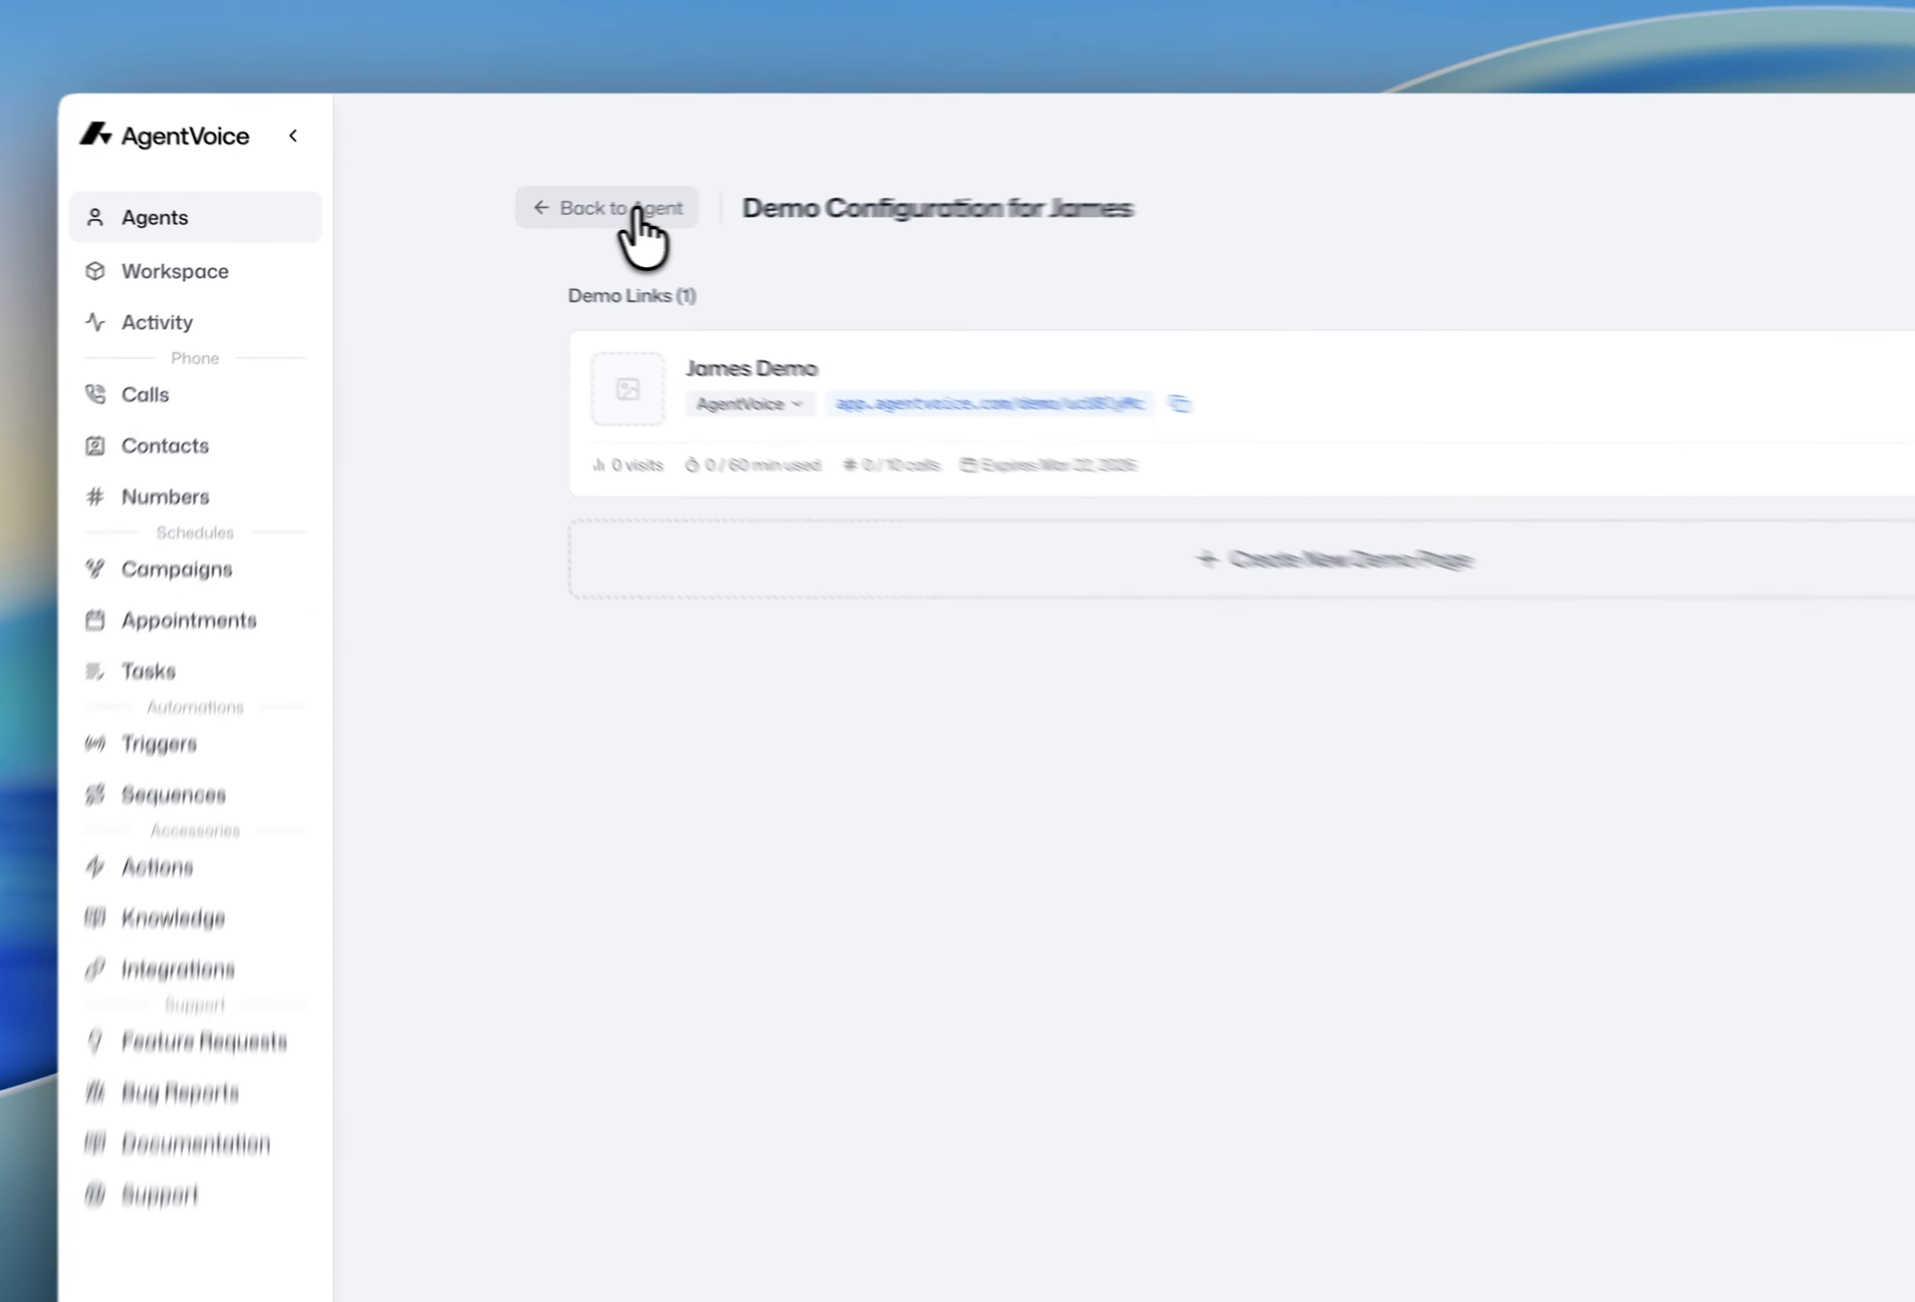
{"action": "left_click", "coordinate": [544, 220]}
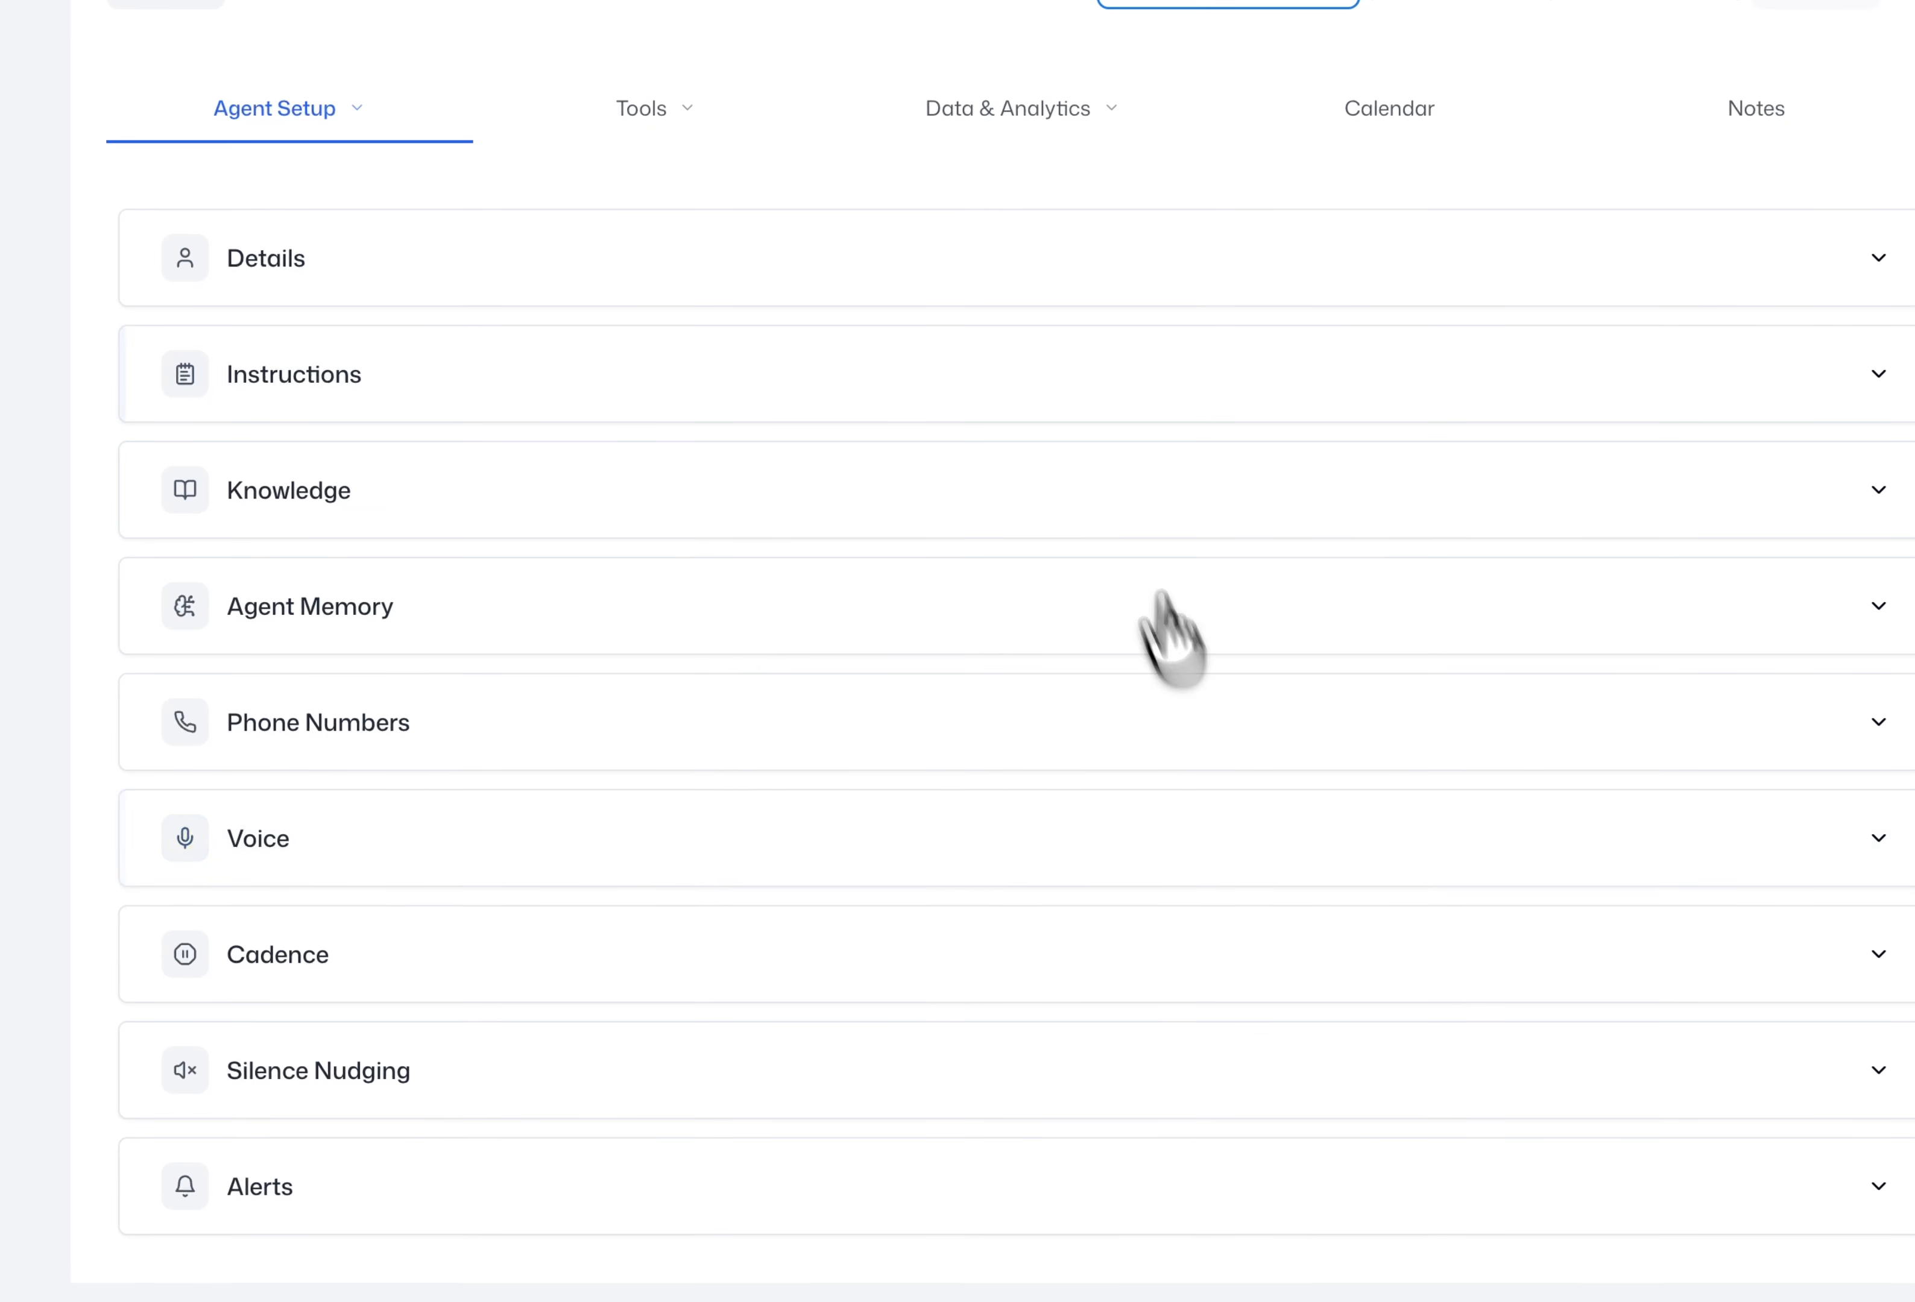